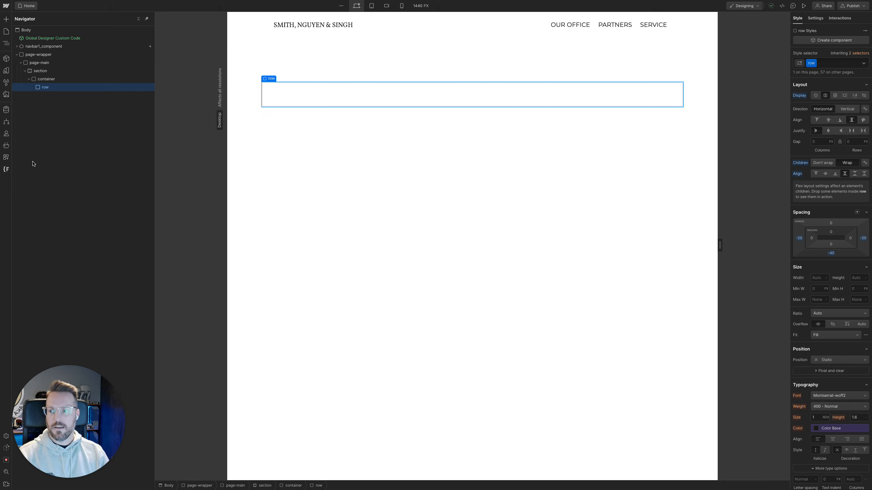
Switch to the Law Office design in Figma and examine the heading-and-two-column section below the hero image
mouse_move(1, 155)
click(34, 146)
scroll(393, 241, down, 2)
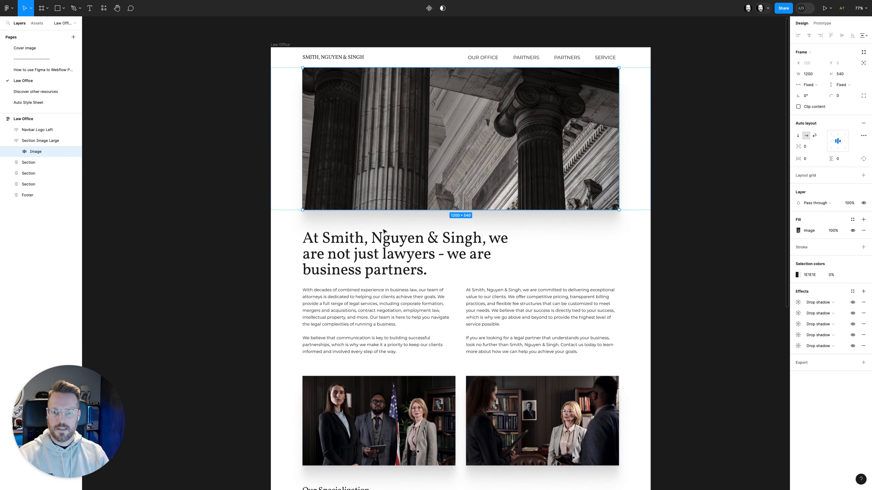
click(393, 242)
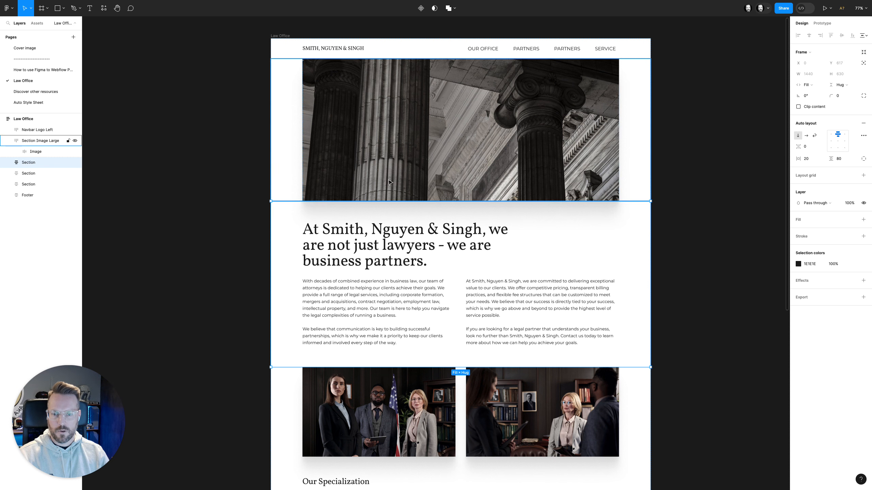
scroll(398, 285, down, 1)
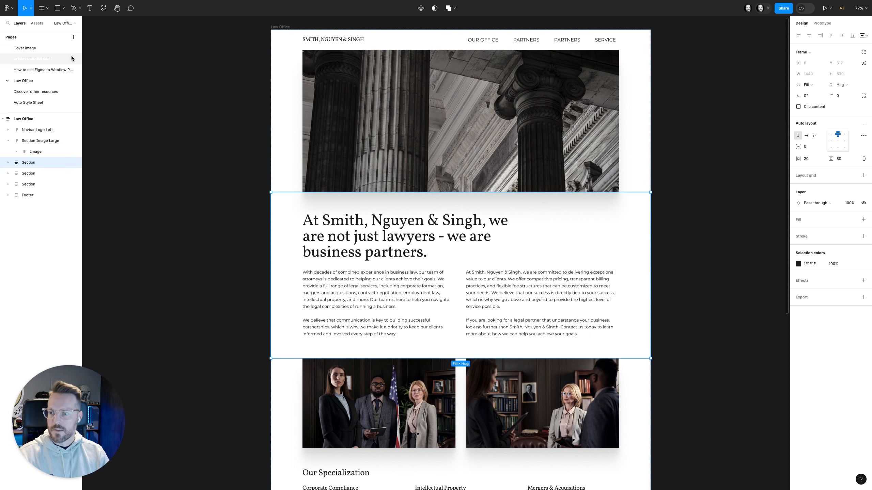
Back in Webflow, add a div block inside the row, give it the class col, and expand the row in the element tree
mouse_move(0, 111)
click(73, 80)
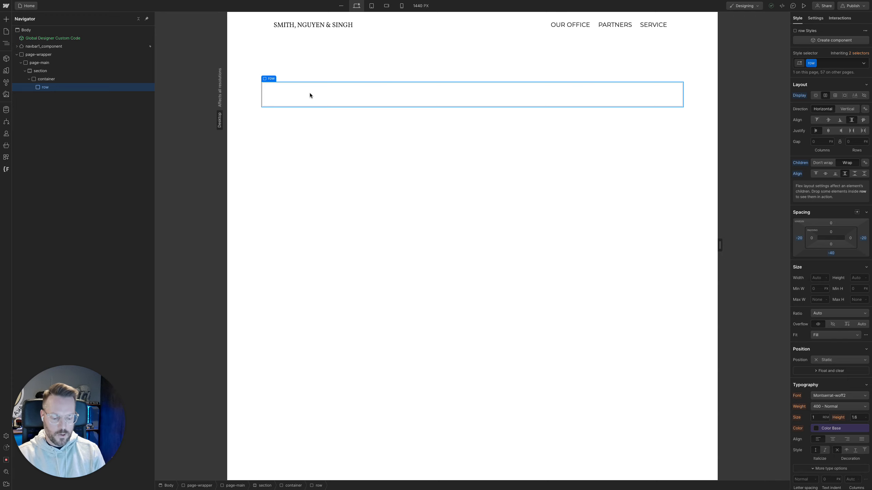
key(super+k)
text(div)
key(super+Return)
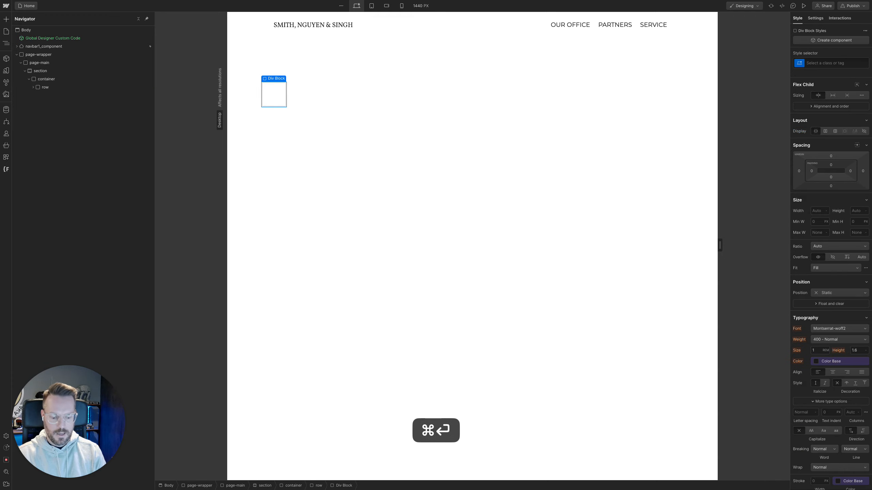
text(col)
key(Return)
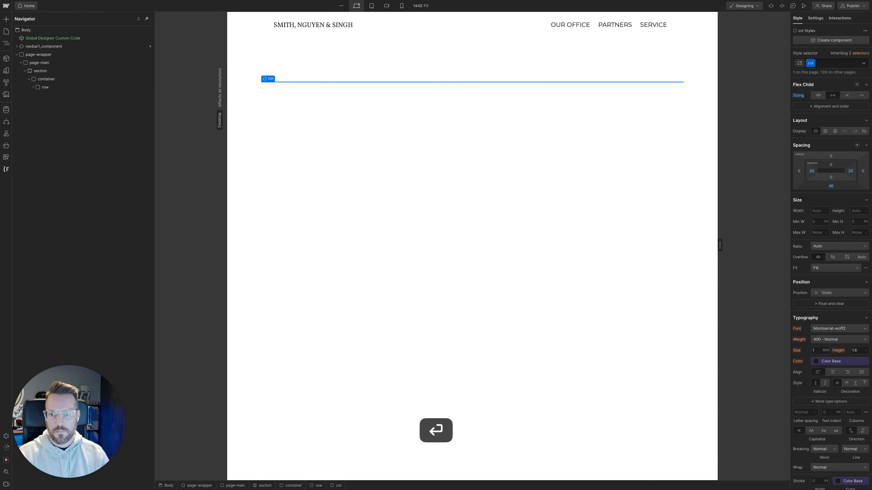
click(32, 88)
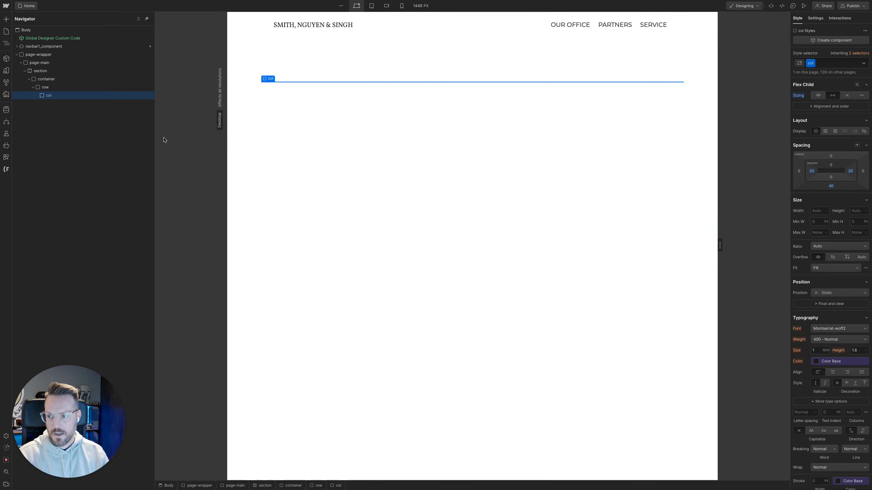
Add a Heading element inside the col div
key(super+k)
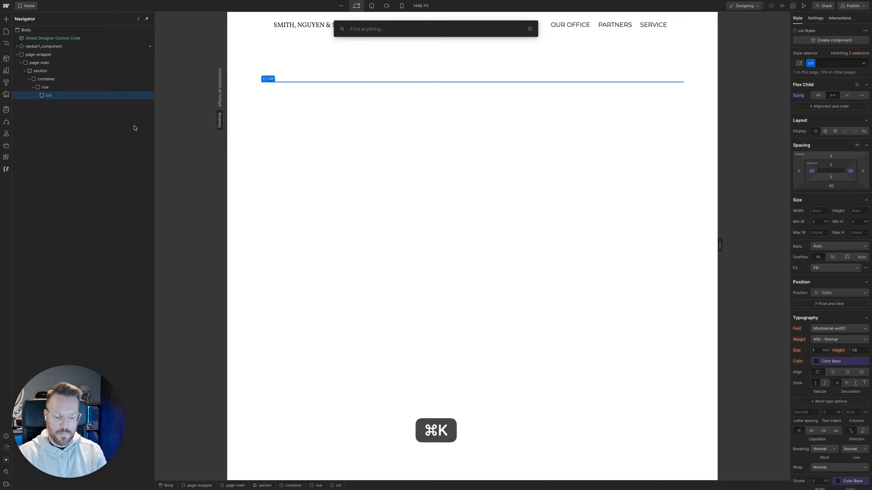
text(heading)
key(Return)
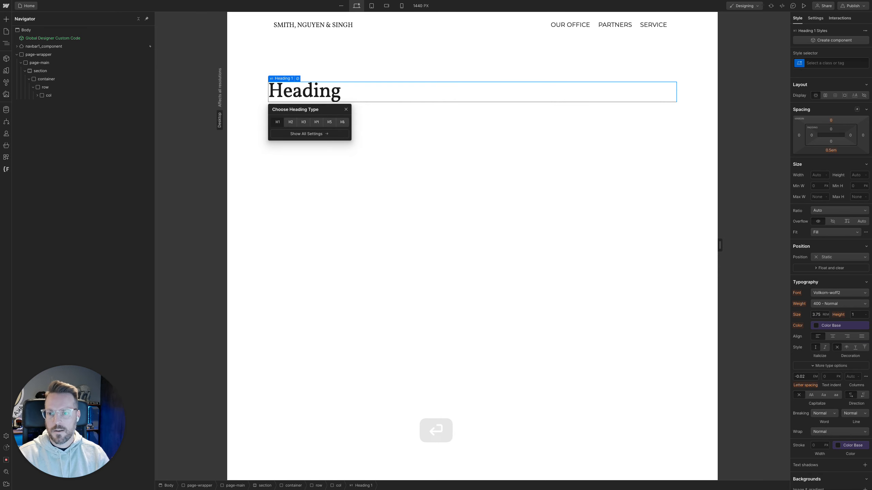
Copy the full text of the large heading below the hero image in the Figma design
mouse_move(3, 170)
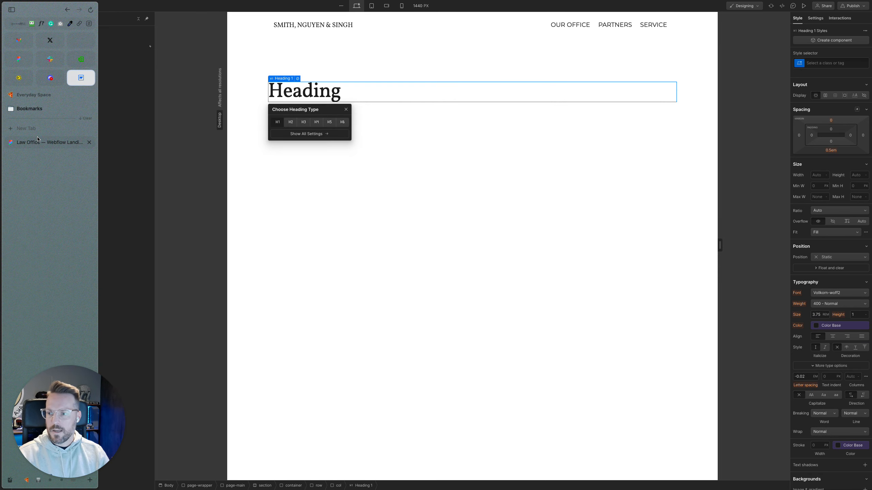
click(37, 139)
super+click(321, 218)
double_click(320, 218)
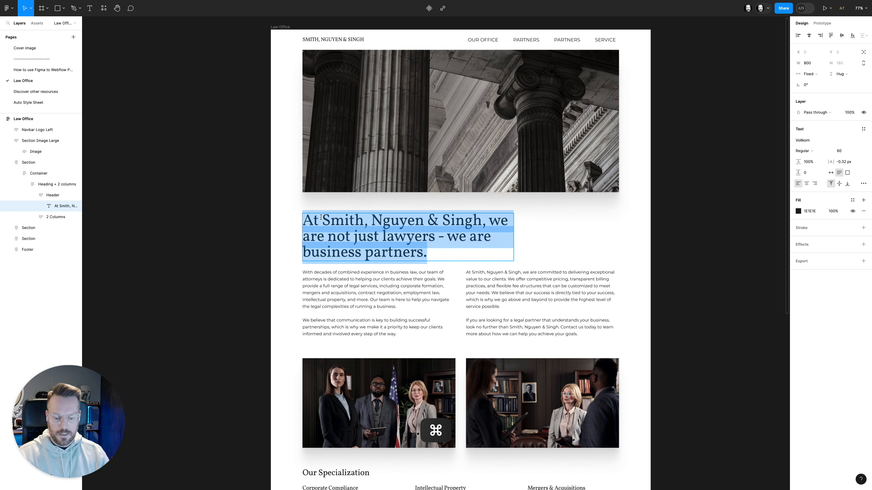
key(super+c)
Switch to Webflow, replace the heading's placeholder text with the copied text, and select the heading
mouse_move(2, 130)
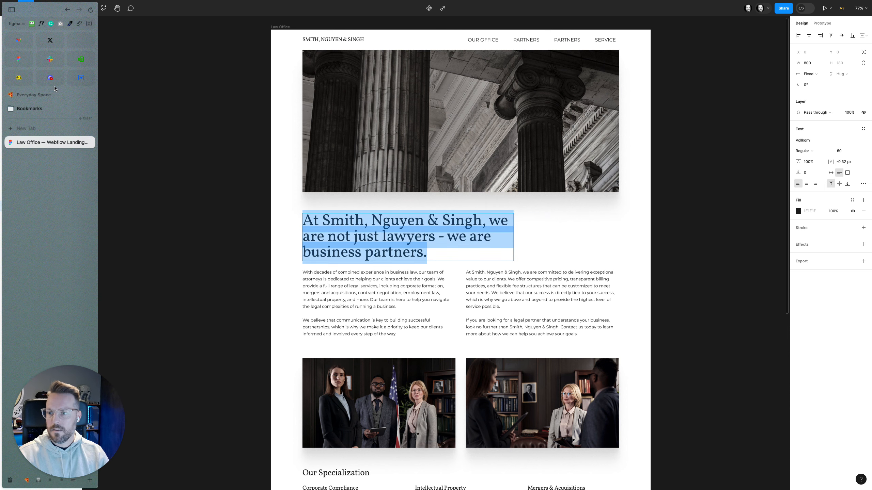
click(81, 80)
double_click(291, 99)
double_click(292, 99)
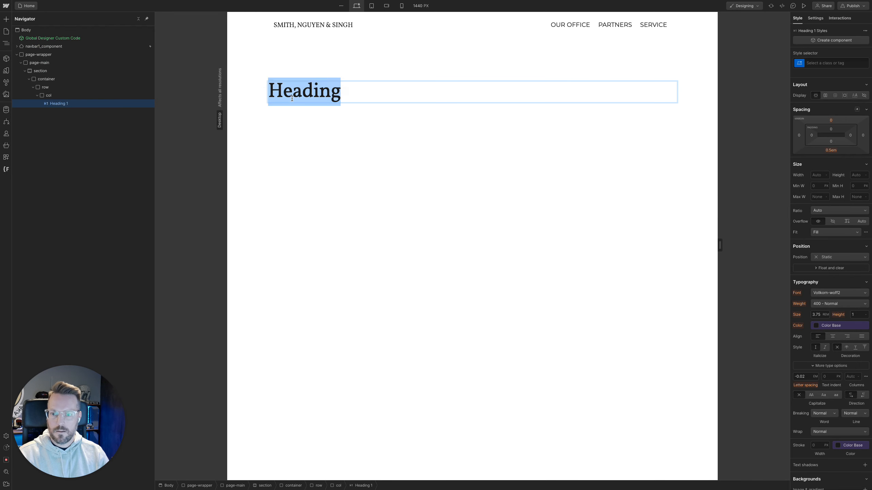
key(super+v)
click(593, 165)
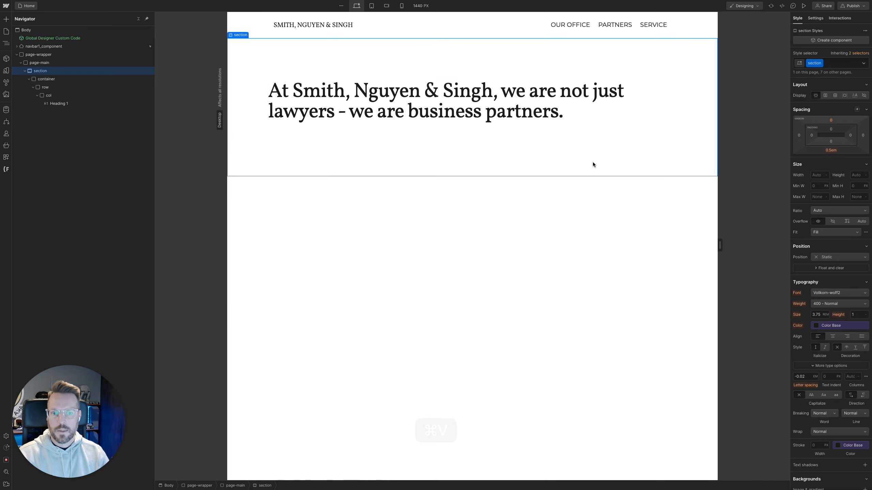
click(523, 117)
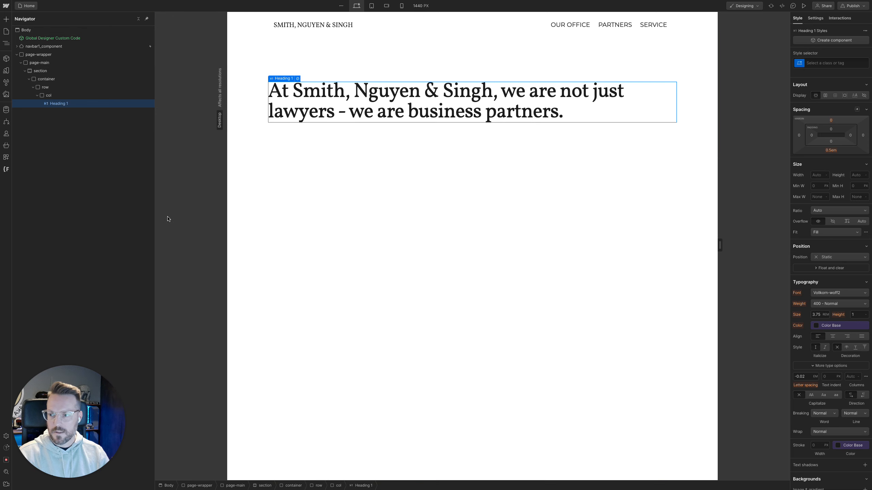
Switch to Figma and check how wide the large heading's text box is within its container
mouse_move(2, 145)
click(48, 143)
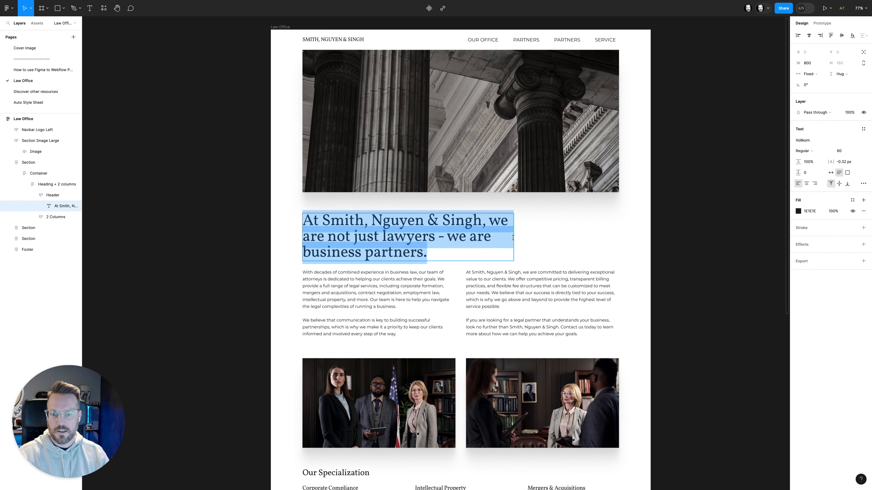
key(Escape)
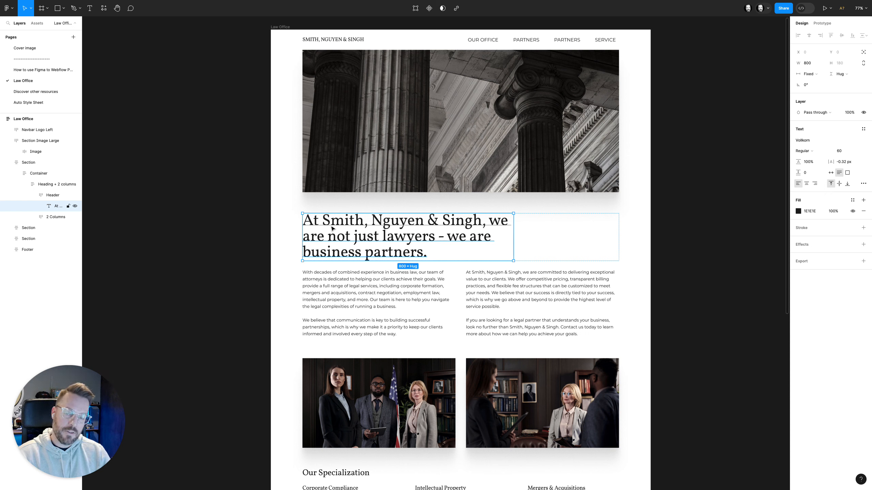
Return to Webflow and add the existing combo class col-lg-8 to the col div that holds the heading
mouse_move(2, 178)
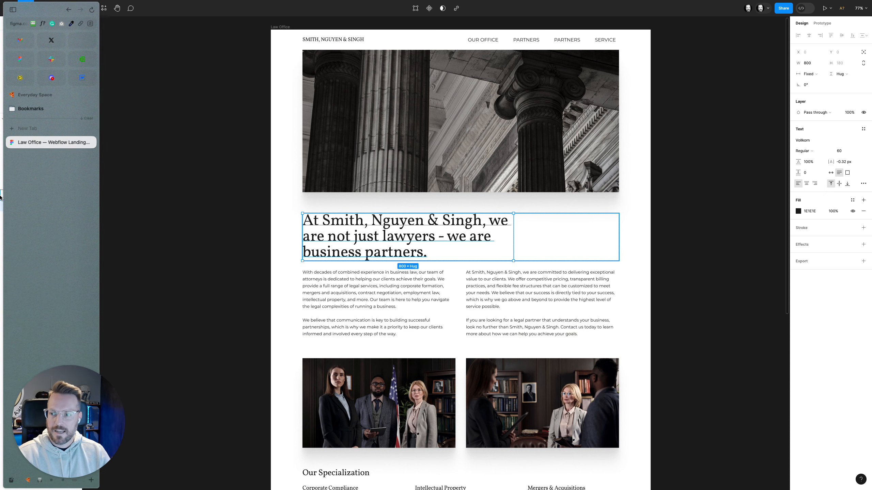
click(78, 85)
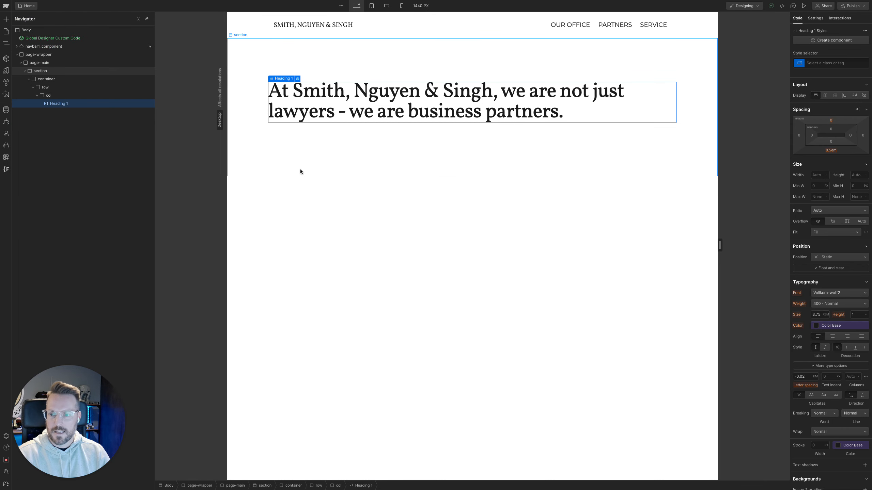
click(86, 96)
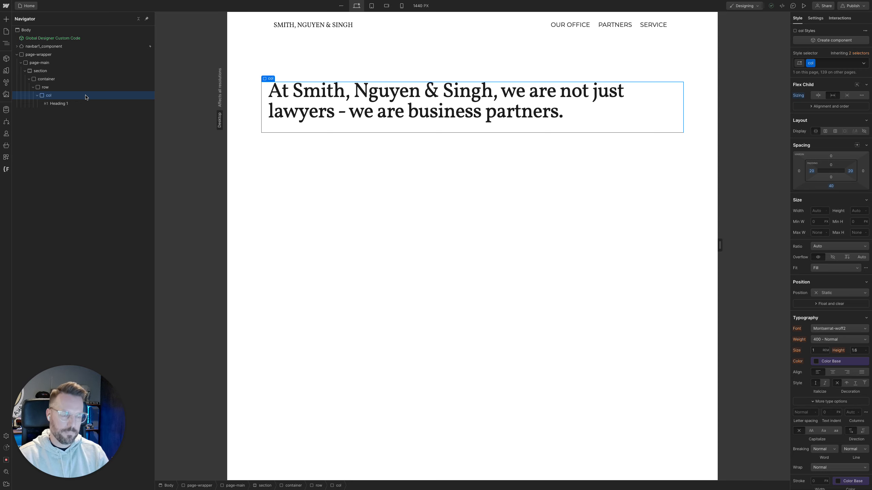
key(super)
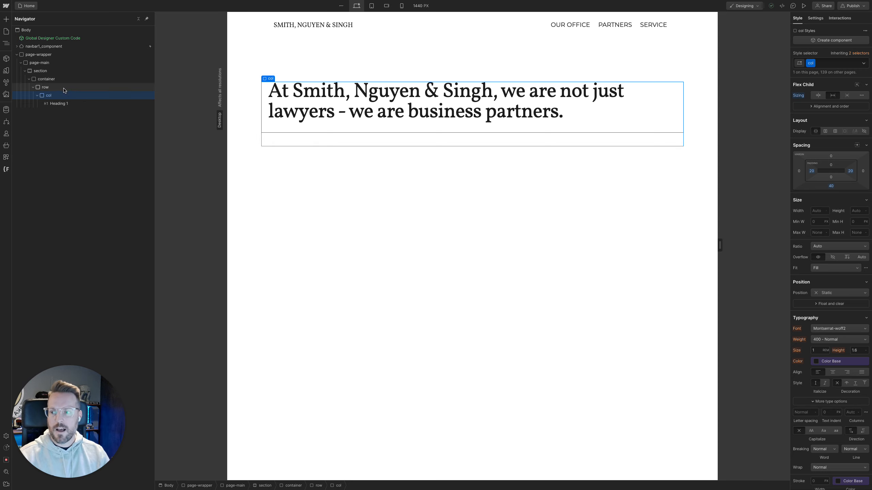
key(super+Return)
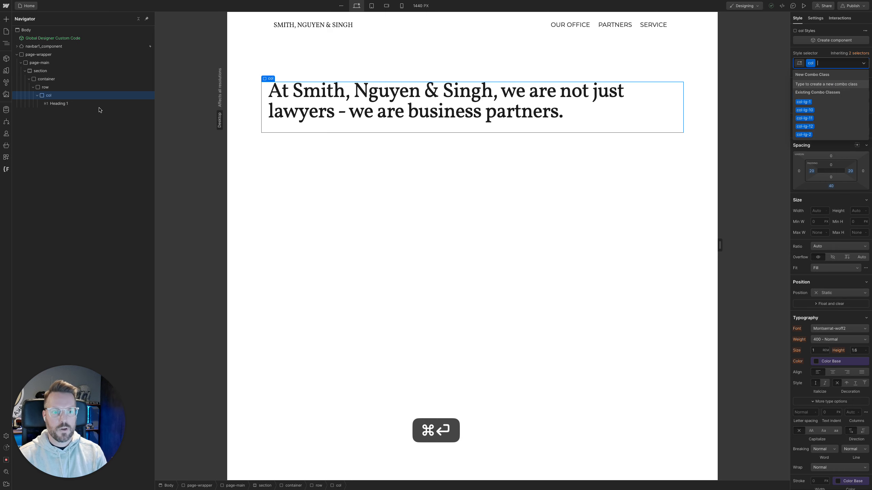
text(col)
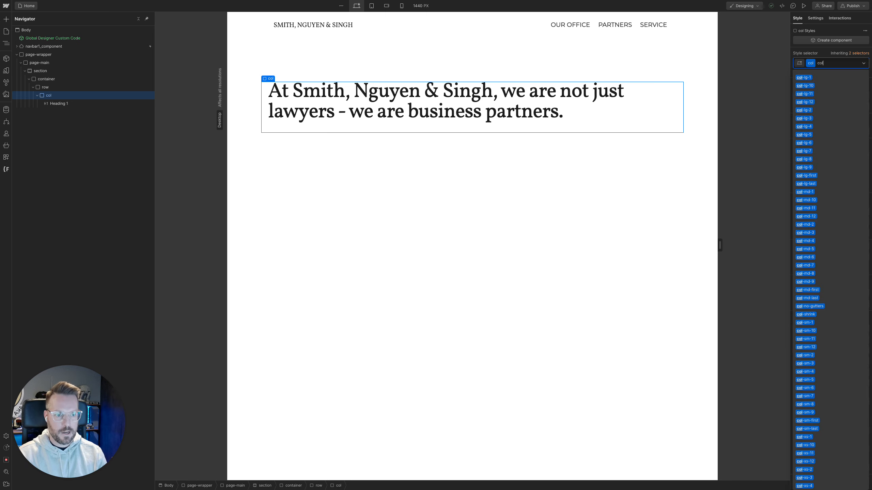
text(-lg)
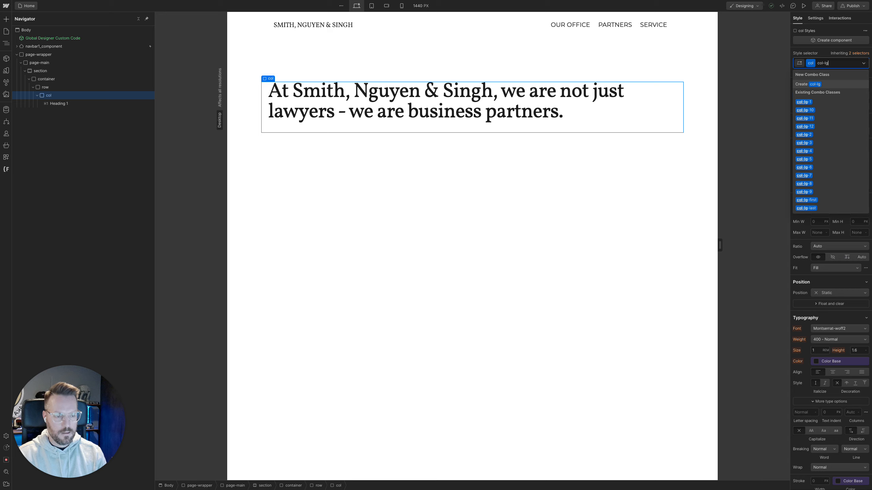
text(-)
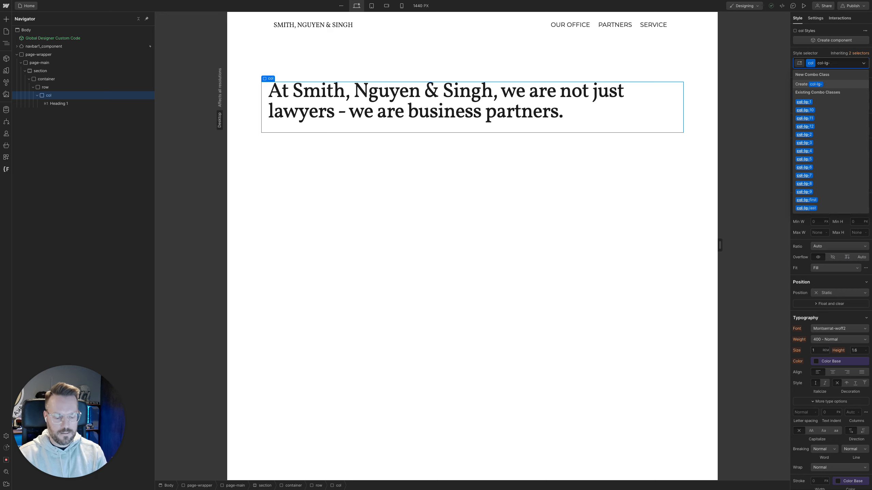
text(8)
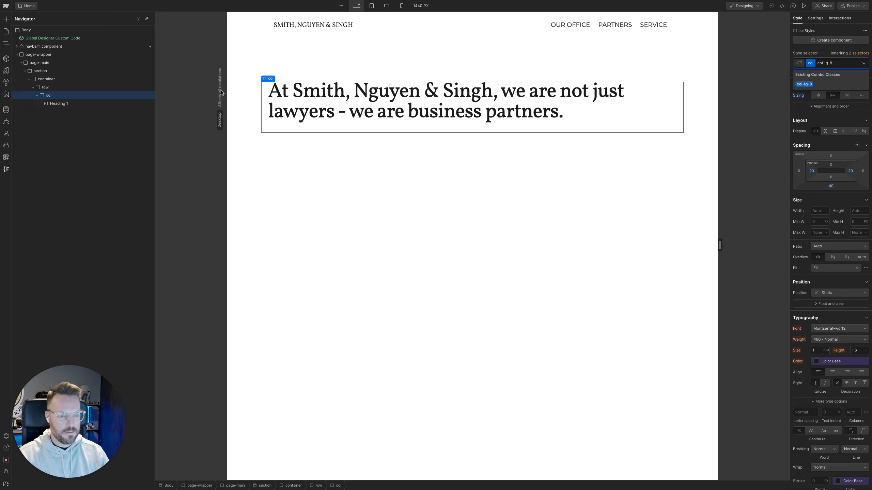
key(Return)
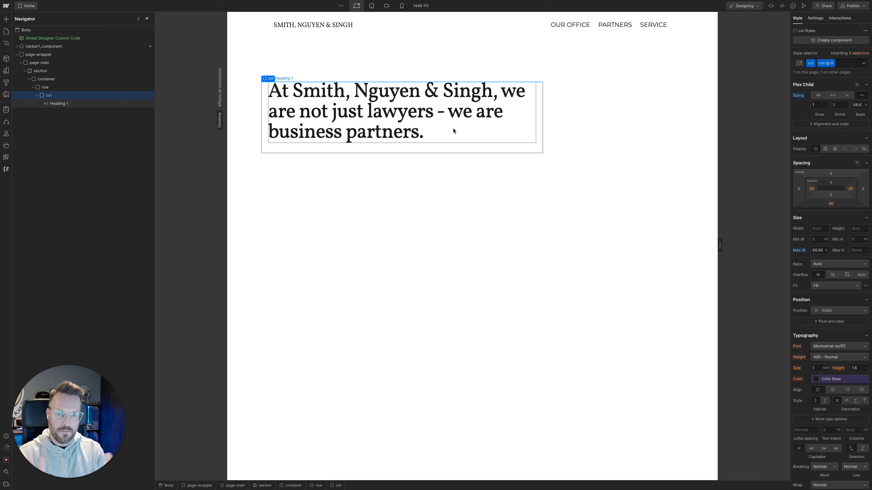
Select the row and check how its layout responds with the canvas narrowed to 992 px and widened to 1190 px
click(104, 90)
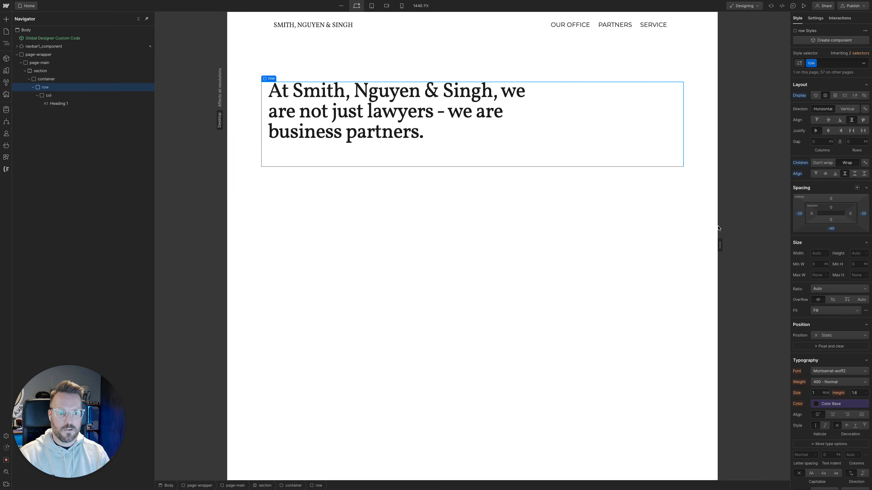
drag(720, 245, 623, 249)
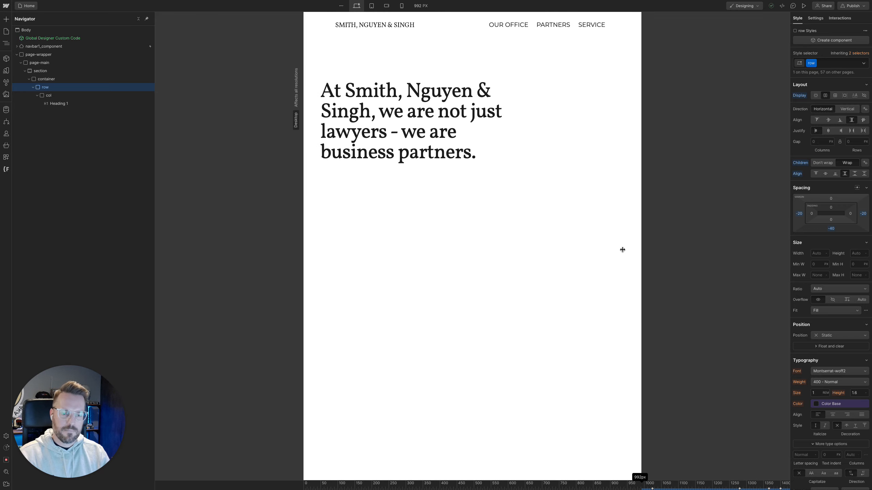
drag(622, 250, 677, 246)
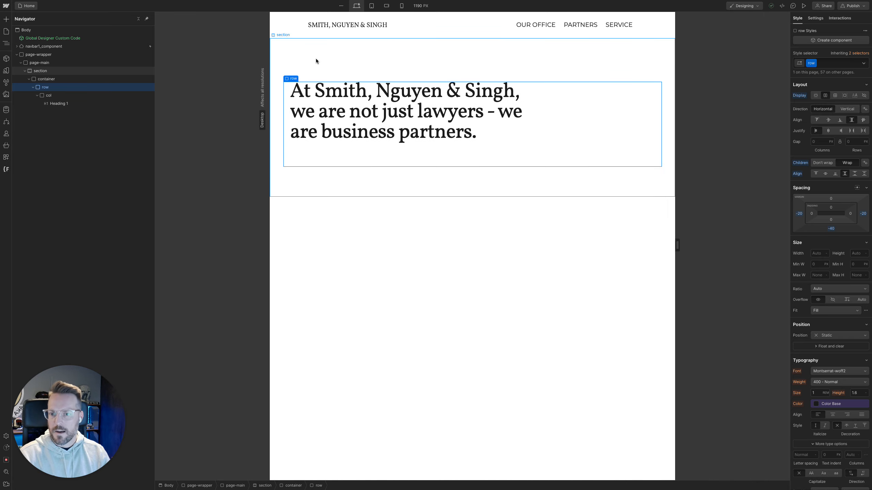
Remove the left and right padding from navbar1_component and widen the canvas to 1702 px to check the alignment
click(333, 34)
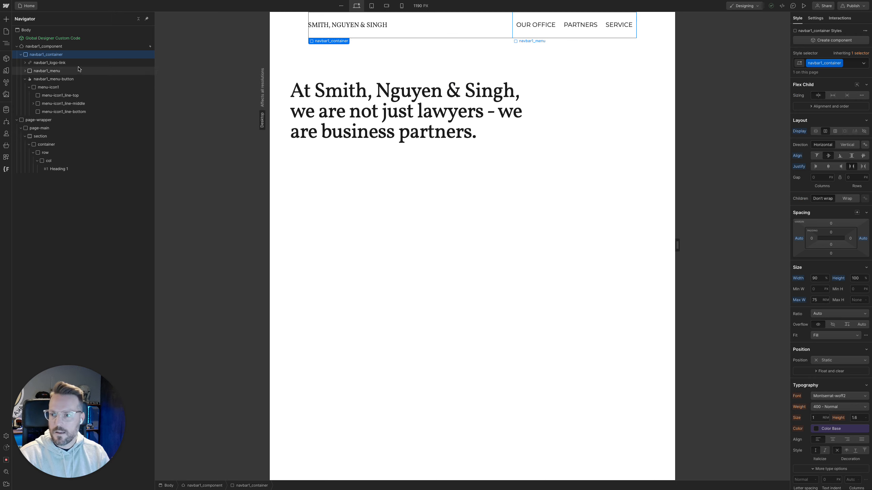
click(73, 48)
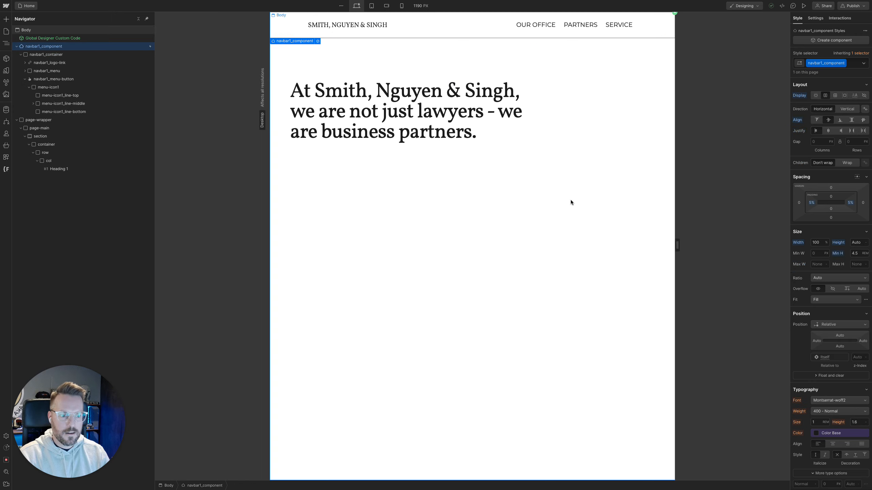
alt+click(818, 205)
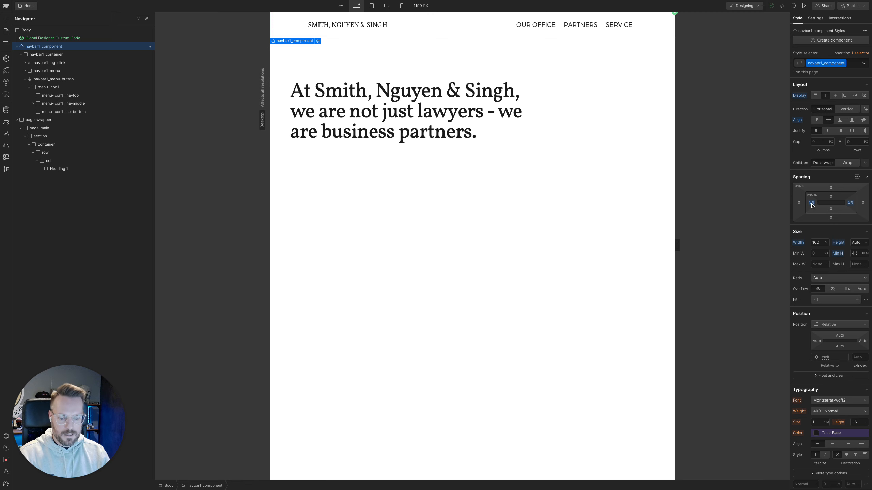
alt+click(851, 204)
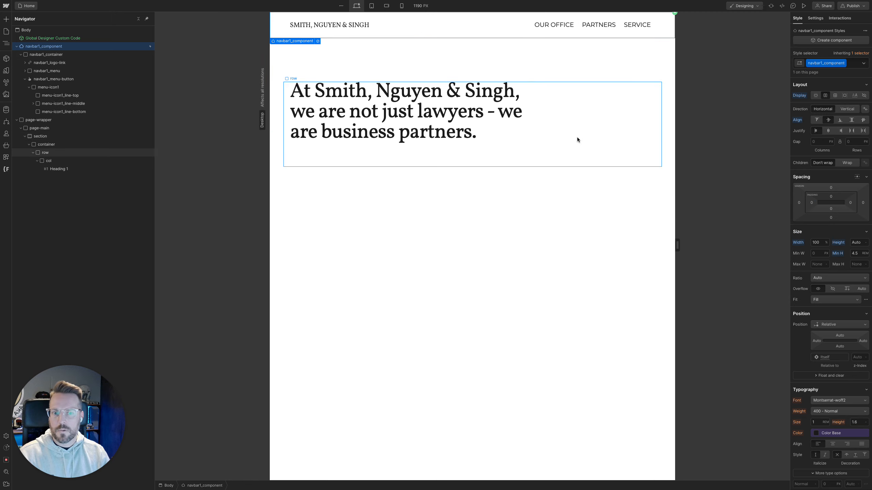
drag(677, 245, 765, 253)
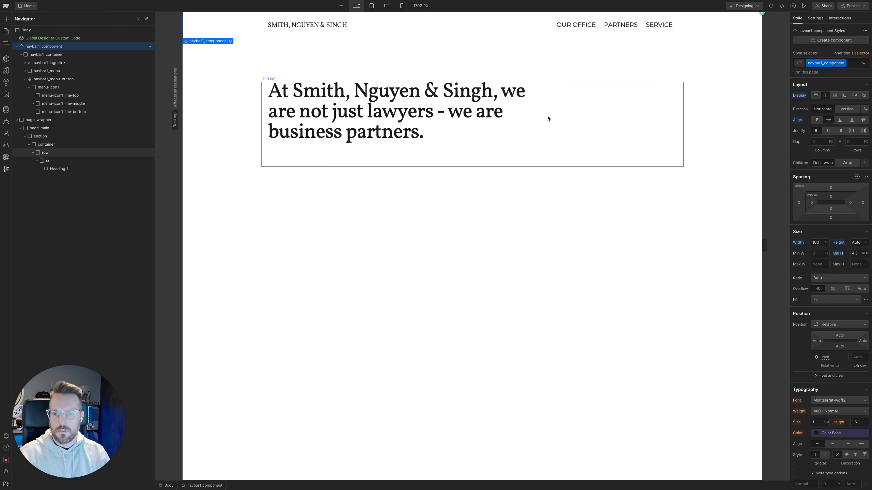
Add a div block inside the container below the heading row and assign it the existing class row
click(548, 118)
click(37, 161)
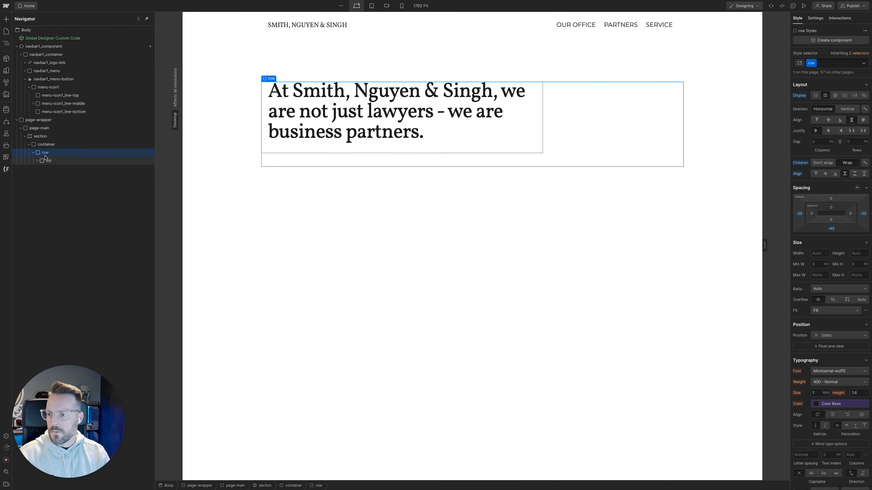
click(48, 146)
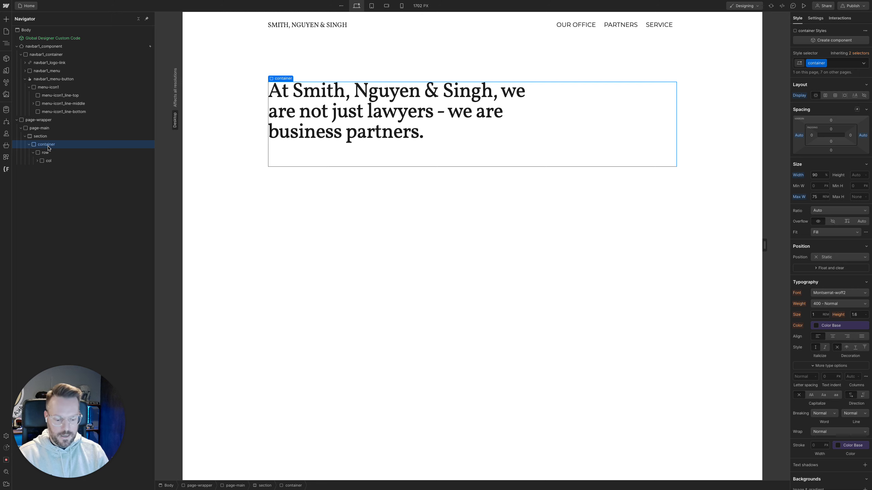
key(super)
key(super+k)
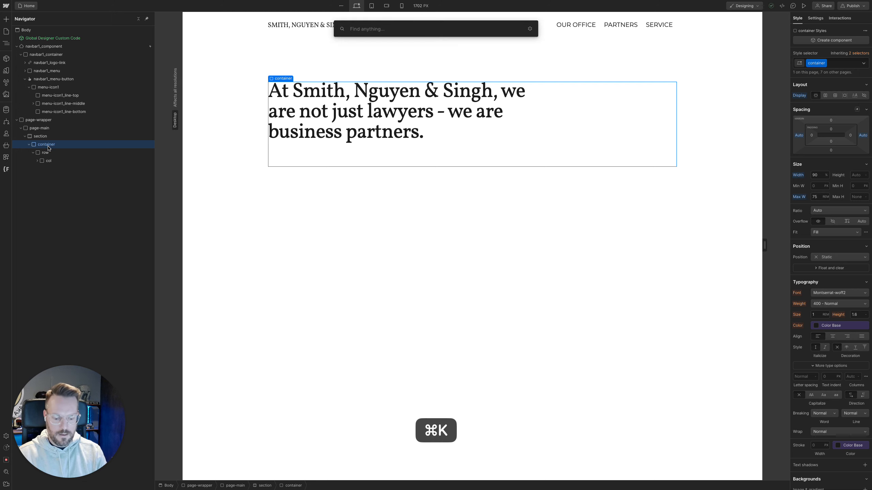
text(div)
key(Return)
key(super+Return)
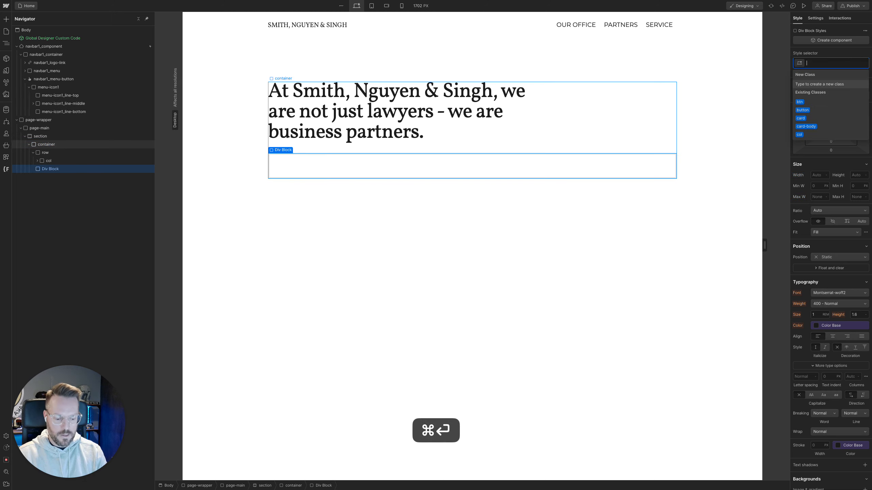
text(row)
key(Down)
key(Return)
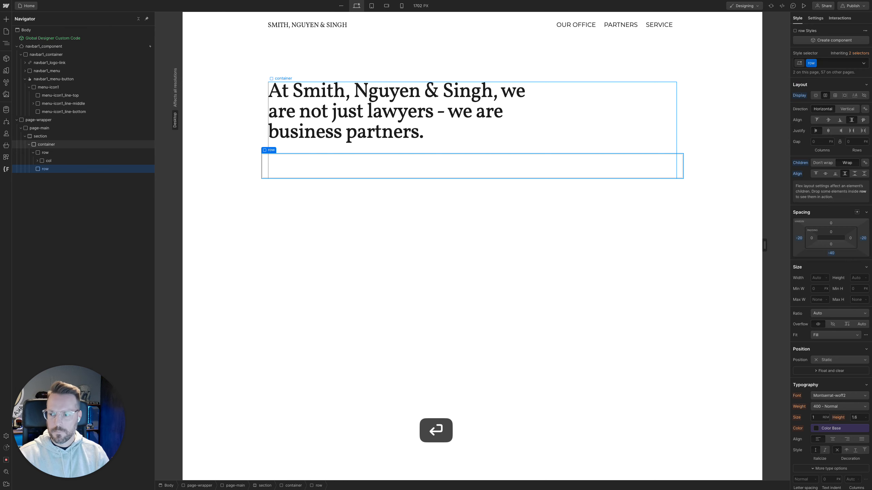
Insert a div block inside the new row and assign it the existing class col
key(super+k)
text(div)
key(Return)
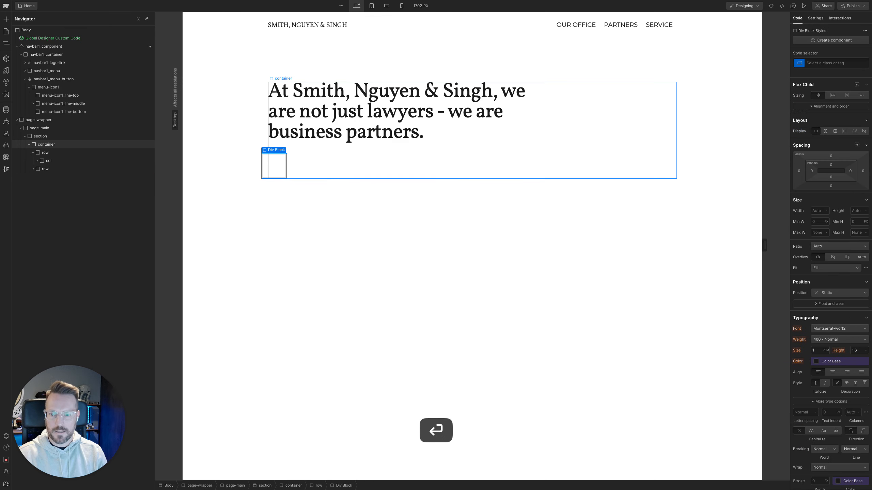
key(super+Return)
text(col)
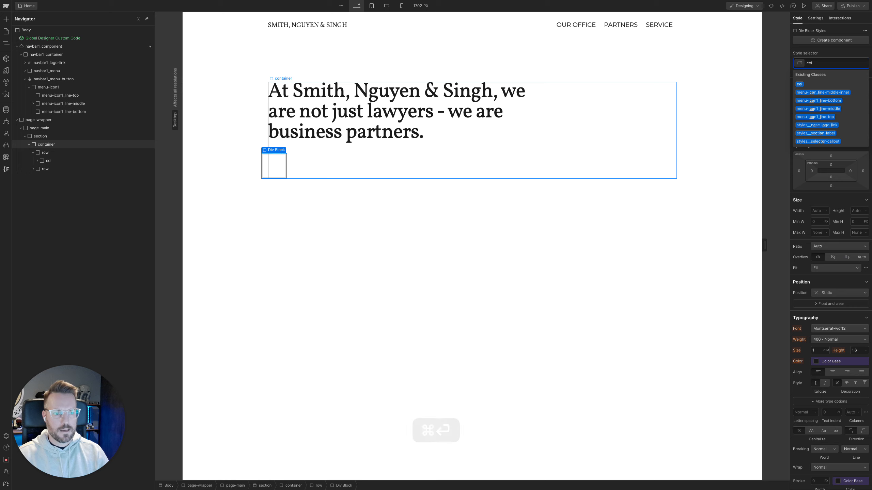
key(Return)
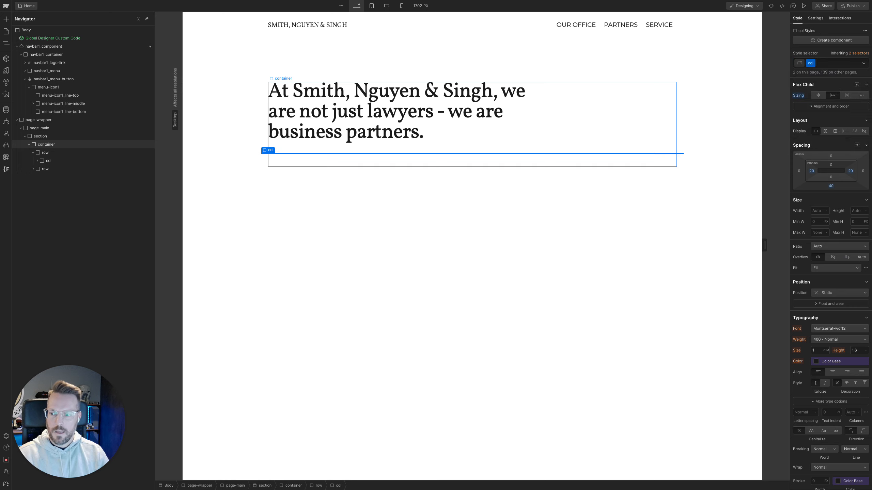
Add a paragraph inside the new col and expand the second row in the element tree to show it
key(super+k)
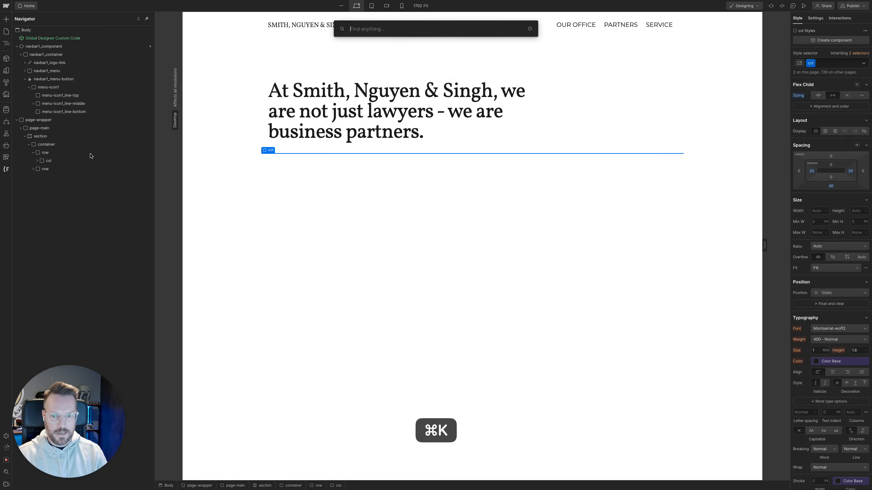
text(p)
key(Return)
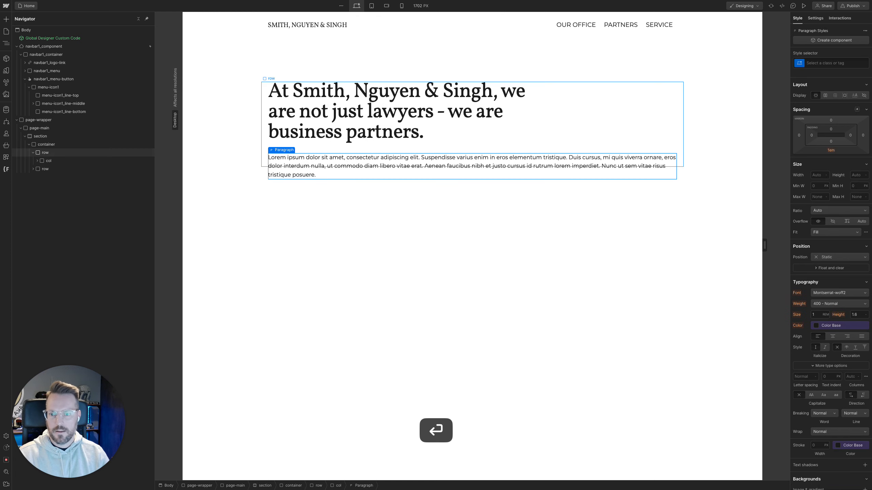
click(33, 168)
click(38, 177)
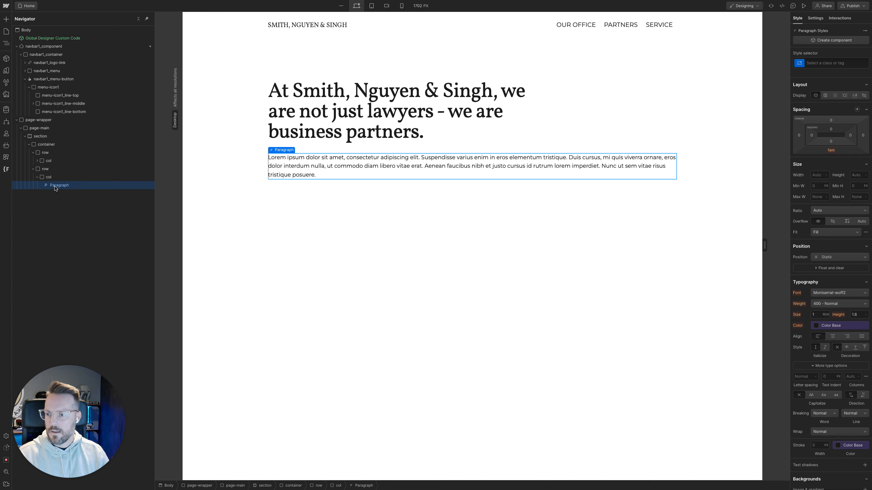
Switch to Figma and copy the text of the first column below the heading, starting "With decades of combined experience"
key(ctrl+Left)
key(ctrl+Right)
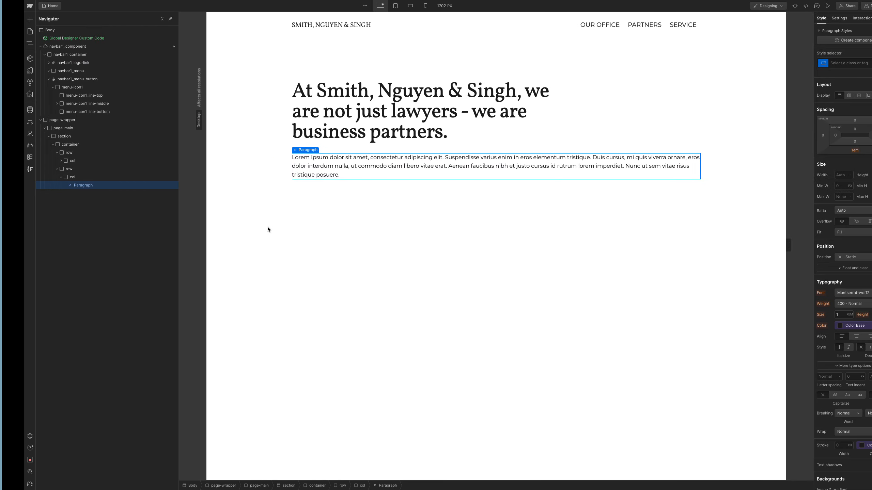
mouse_move(2, 137)
click(41, 146)
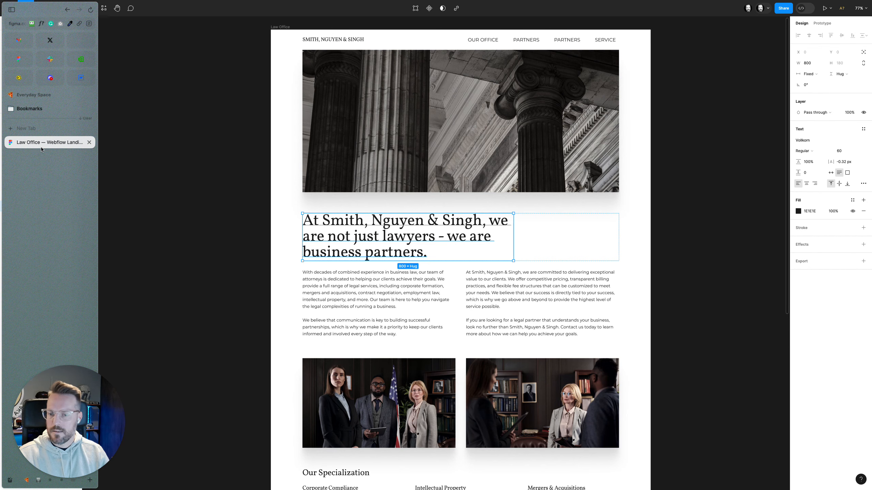
super+double_click(383, 304)
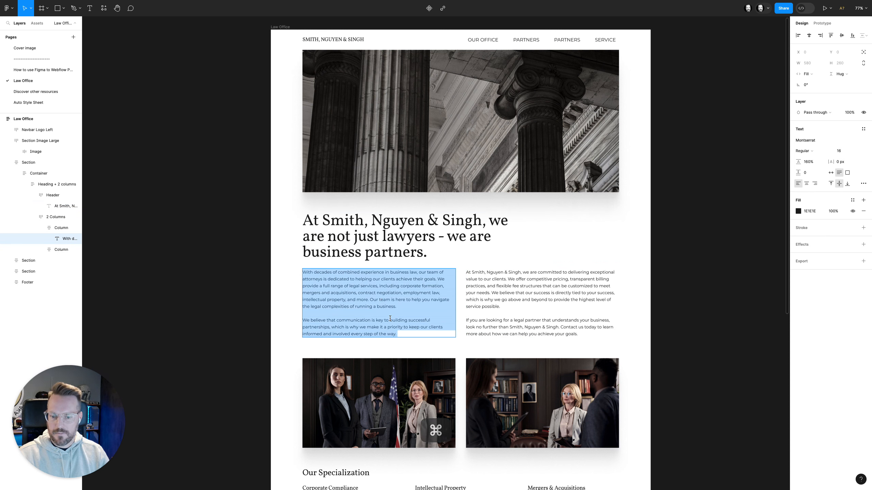
key(super+c)
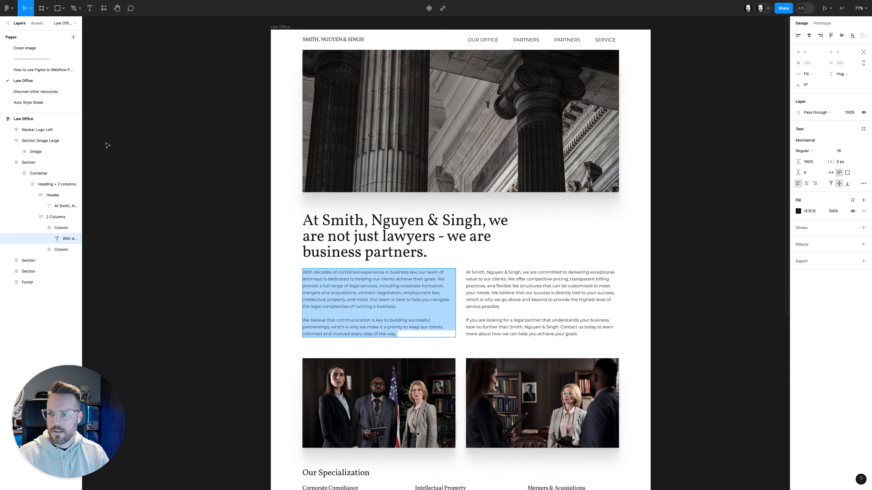
Return to Webflow, replace the placeholder paragraph with the copied text and insert a blank line before "We believe that communication"
mouse_move(3, 139)
click(42, 139)
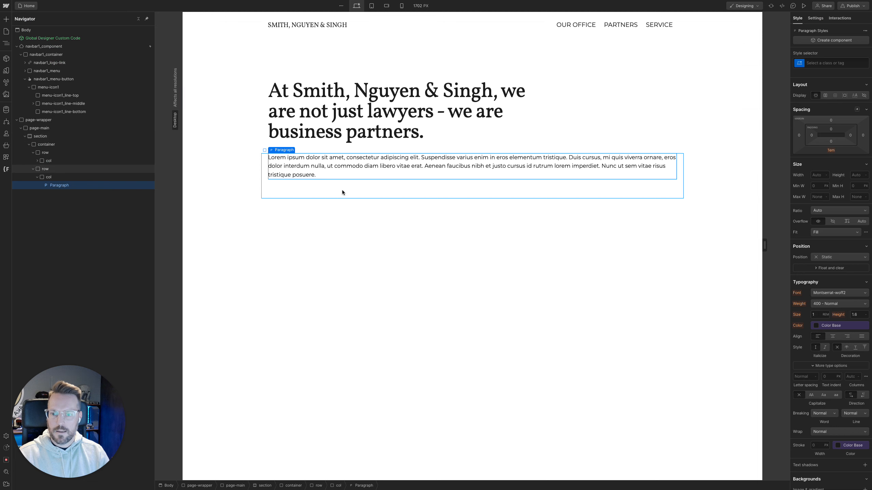
double_click(338, 170)
key(super+v)
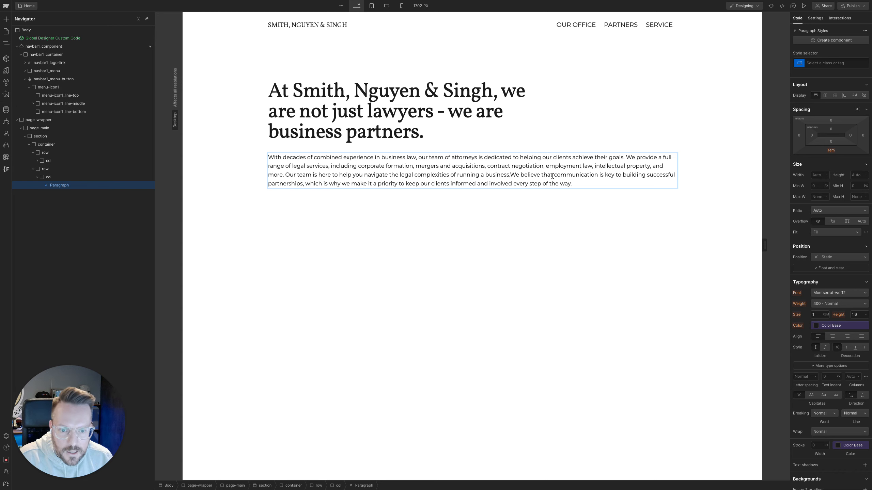
key(shift+Return)
key(shift+Return)
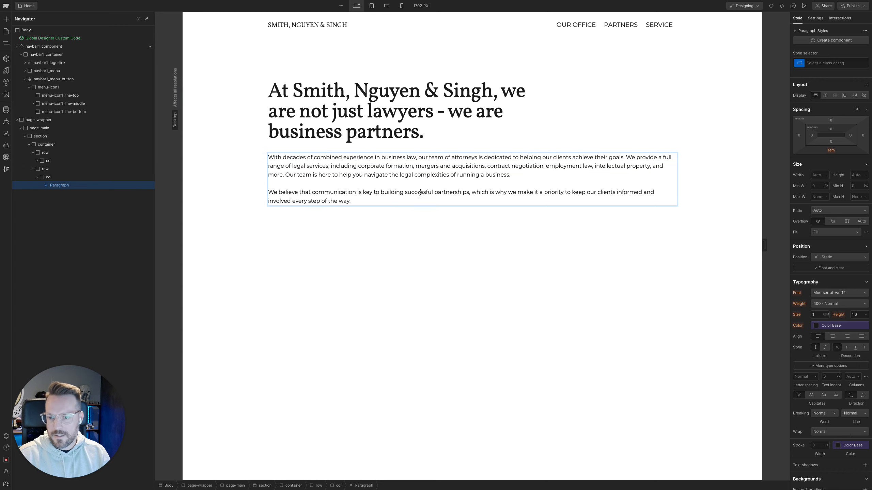
Duplicate the col holding the paragraph to make a second column in the row, and select the copy
click(90, 179)
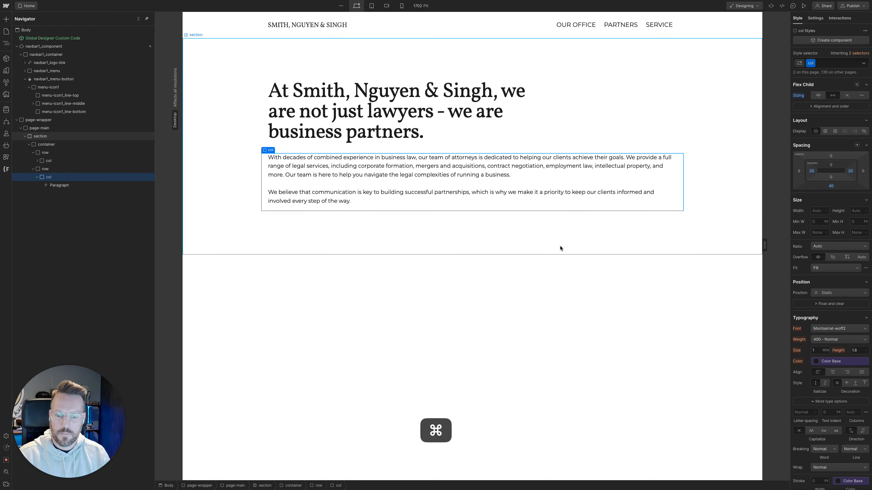
key(super+d)
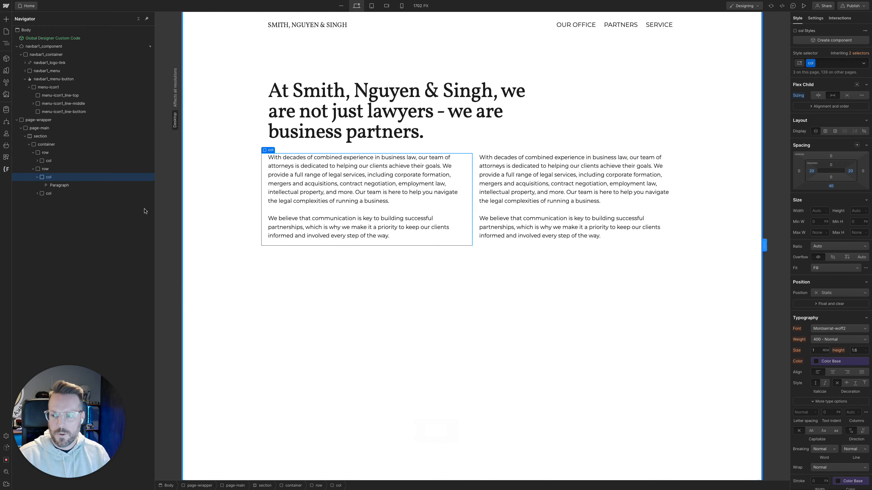
click(145, 194)
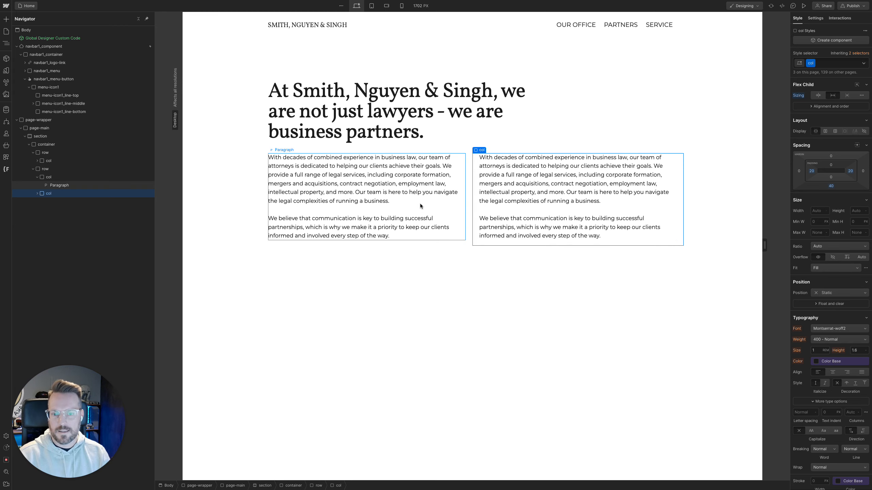
Check how the two columns respond at 992 px, on tablet, mobile landscape and mobile portrait up to 479 px, ending on the desktop view
drag(762, 245, 643, 245)
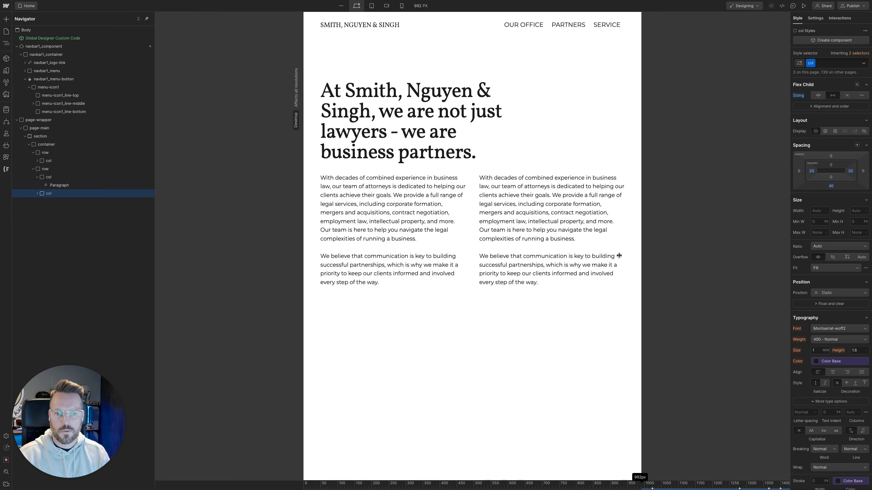
click(372, 5)
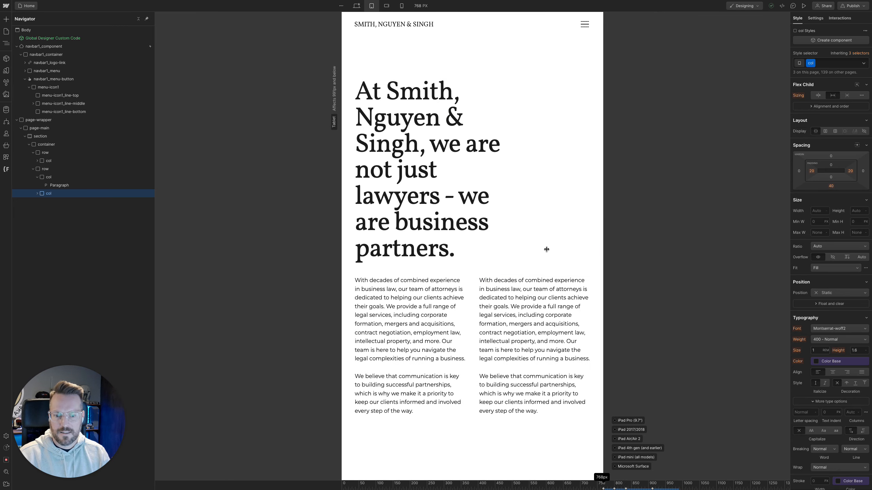
click(387, 6)
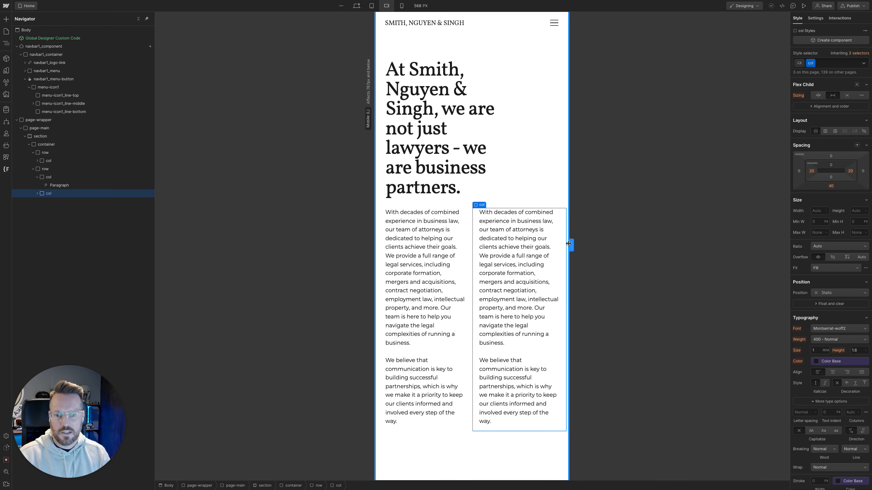
drag(569, 246, 557, 246)
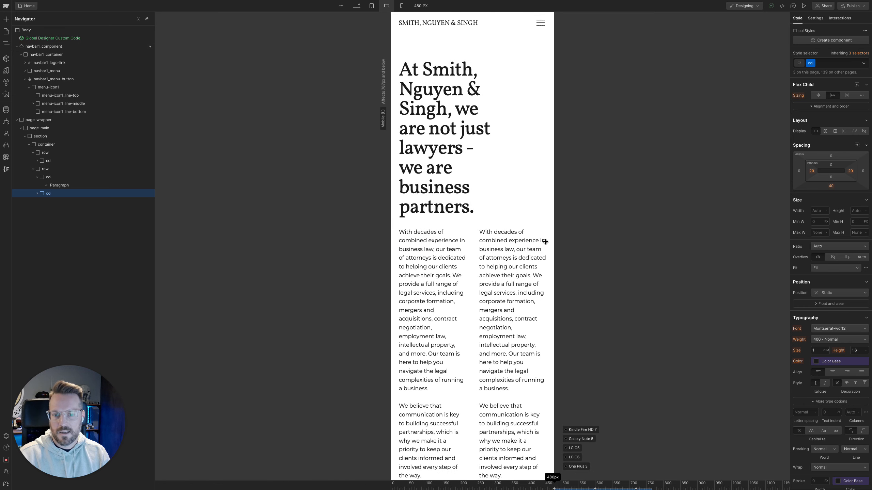
click(401, 6)
scroll(468, 317, down, 1)
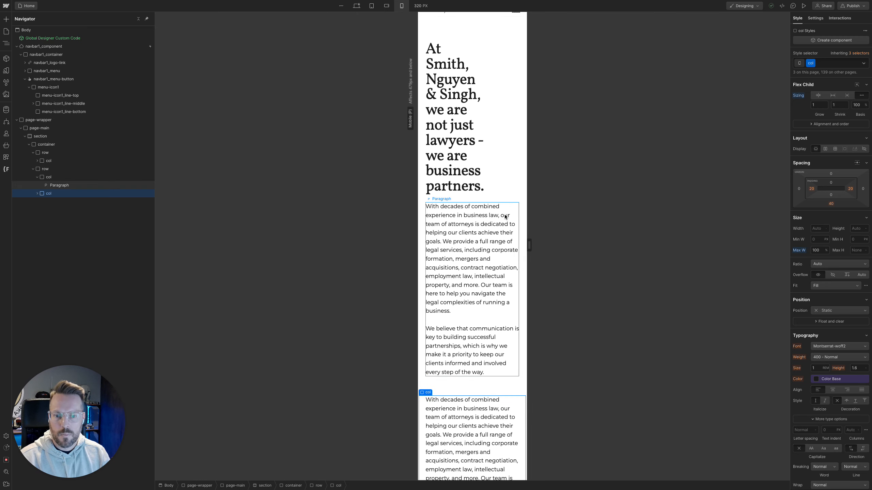
drag(529, 245, 589, 253)
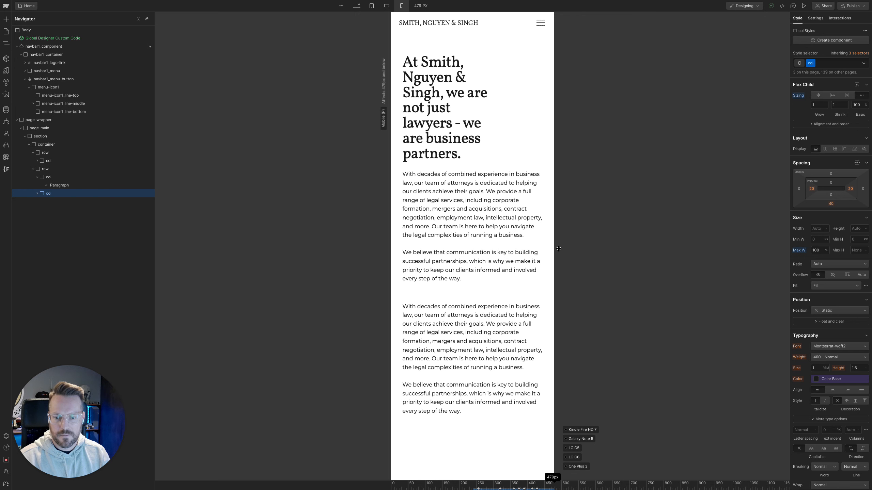
click(356, 6)
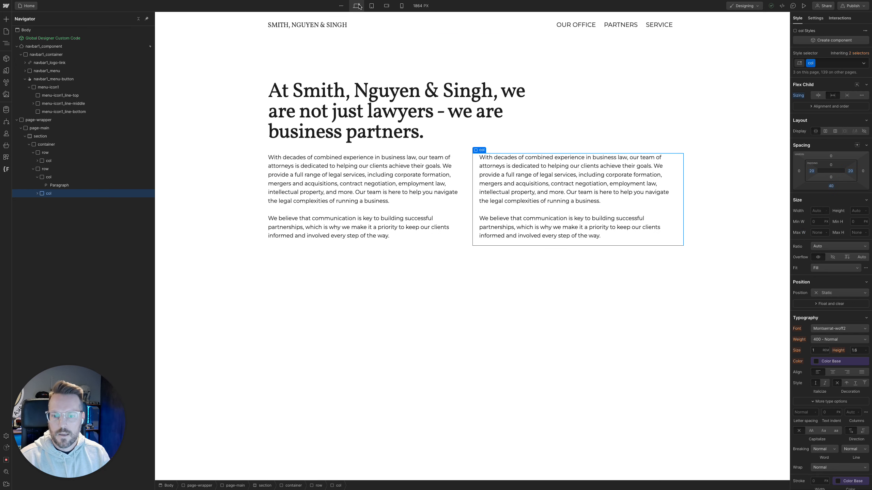
Add the existing combo class col-sm-12 to the first text column's col div
click(356, 187)
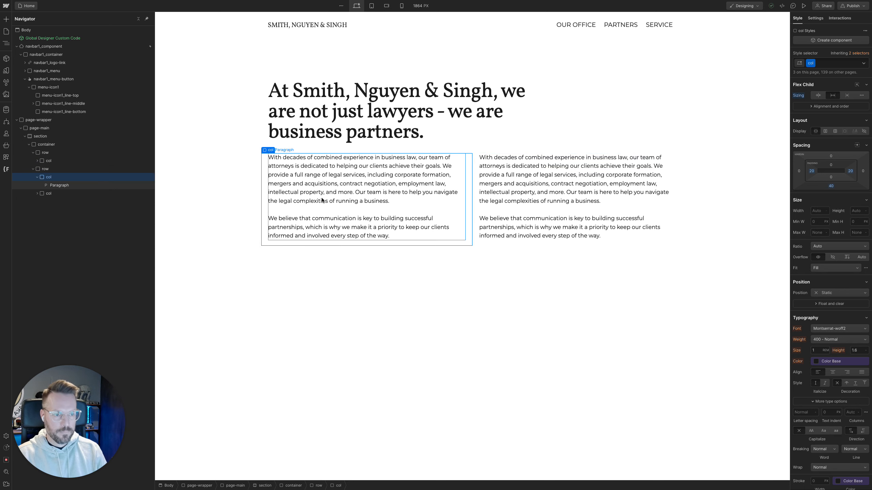
key(super+Return)
text(col-)
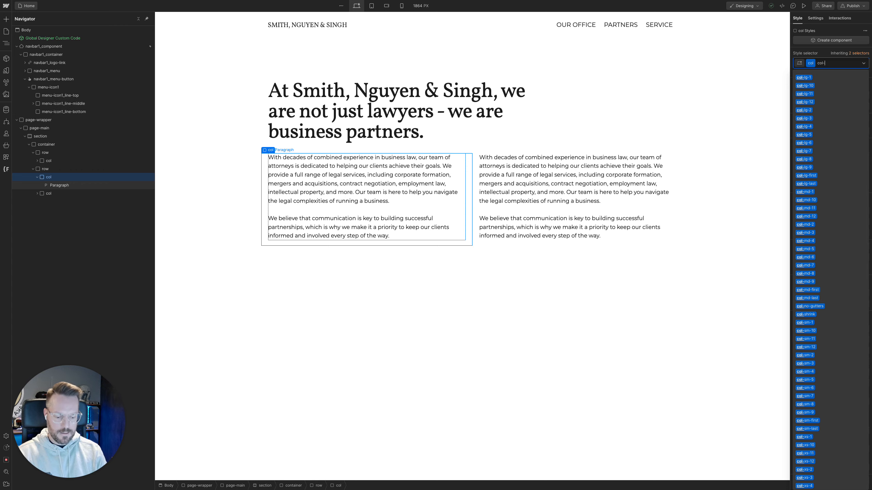
text(sm-12)
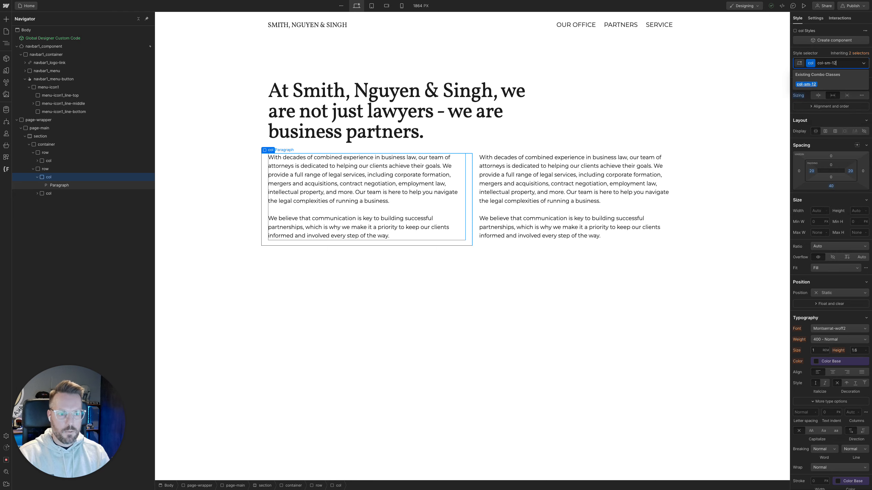
key(Down)
key(Return)
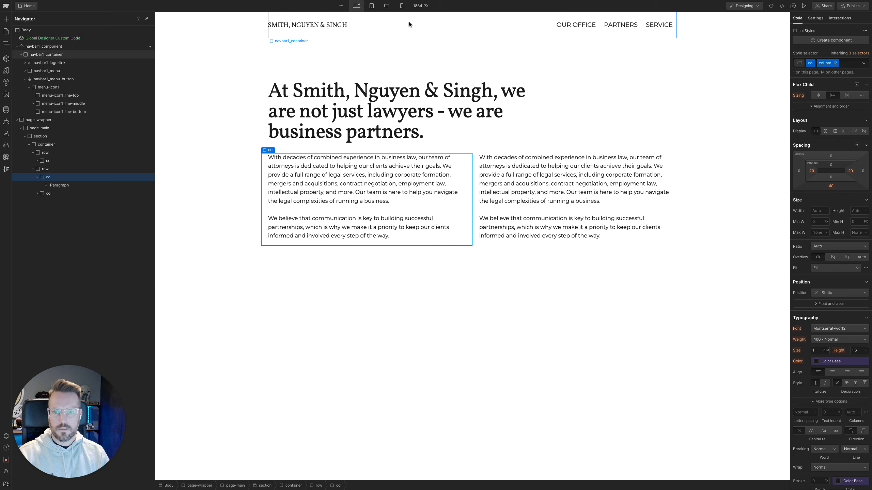
Check the column stacking on tablet and on mobile landscape widened to 767 px, and select the second text column
click(371, 8)
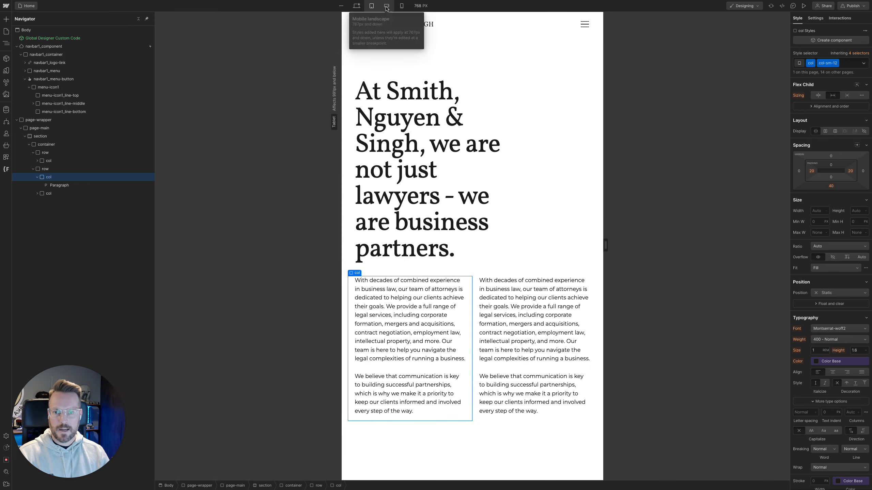
click(386, 6)
drag(570, 250, 606, 245)
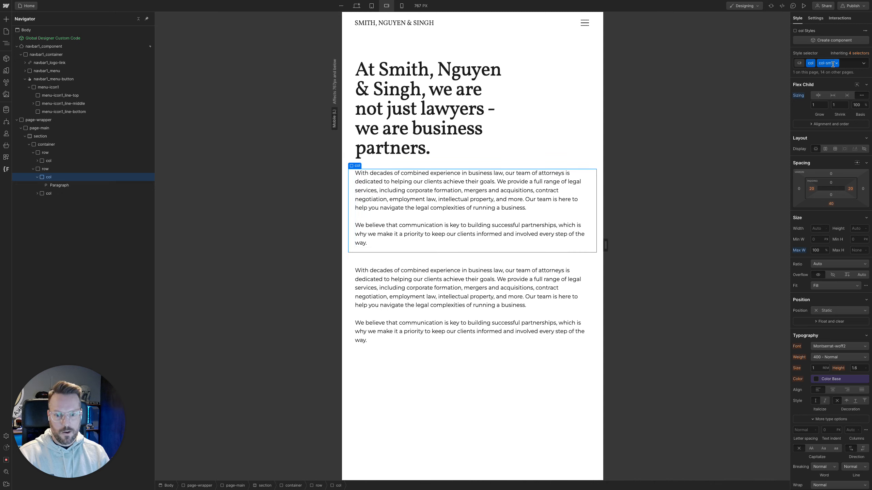
click(455, 326)
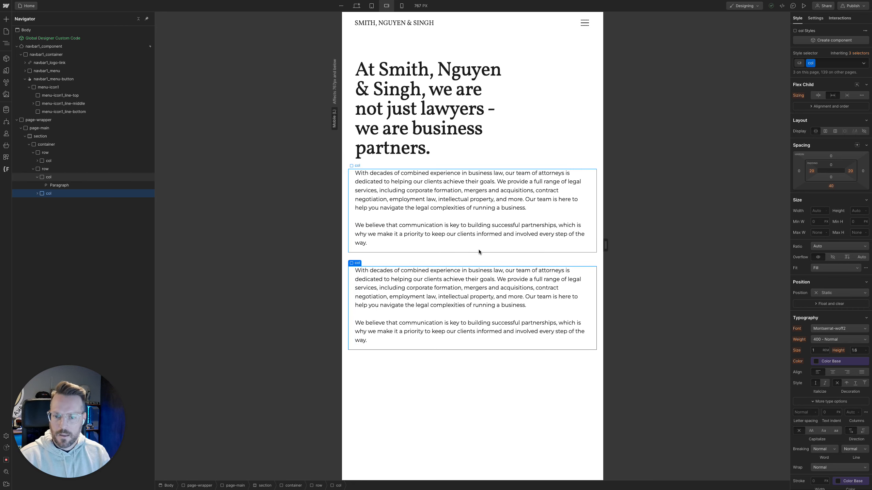
Preview the page in the desktop view and narrow it to about 1168 px to check the two columns
click(356, 5)
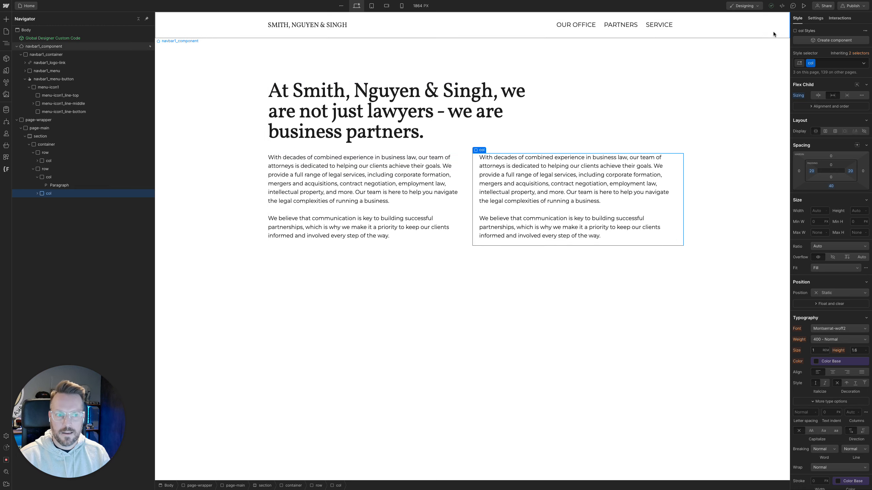
click(803, 5)
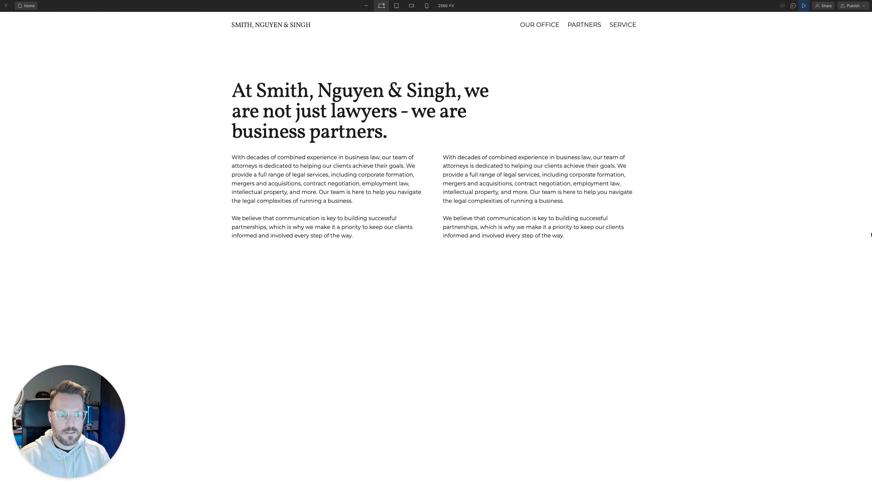
drag(870, 235, 637, 251)
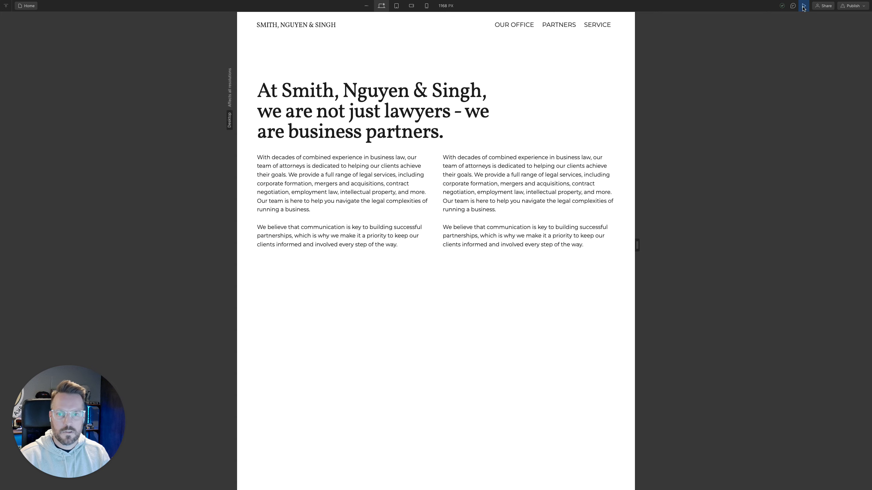
click(804, 6)
Add the existing combo class col-md-12 to the col div that holds the heading
click(318, 96)
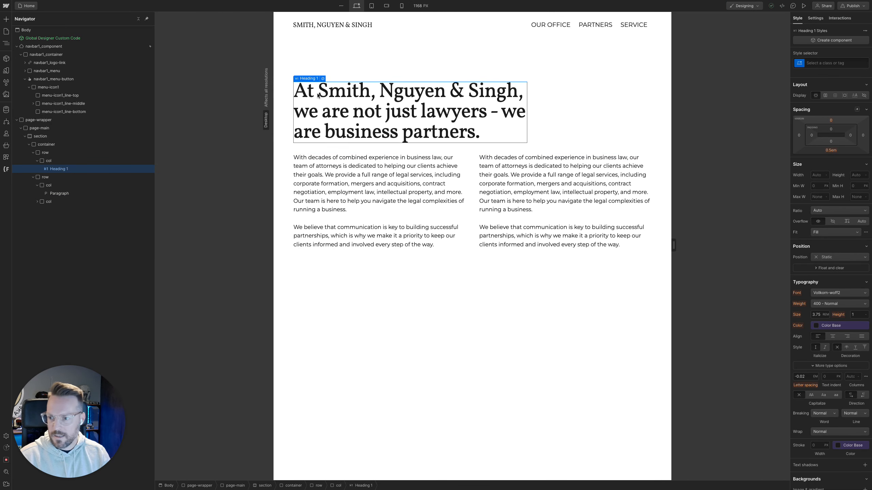
click(153, 160)
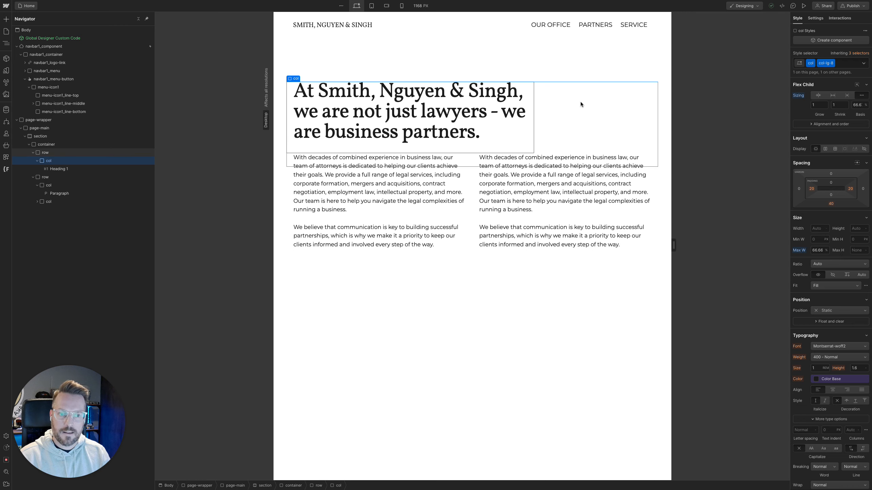
key(super+Return)
text(col)
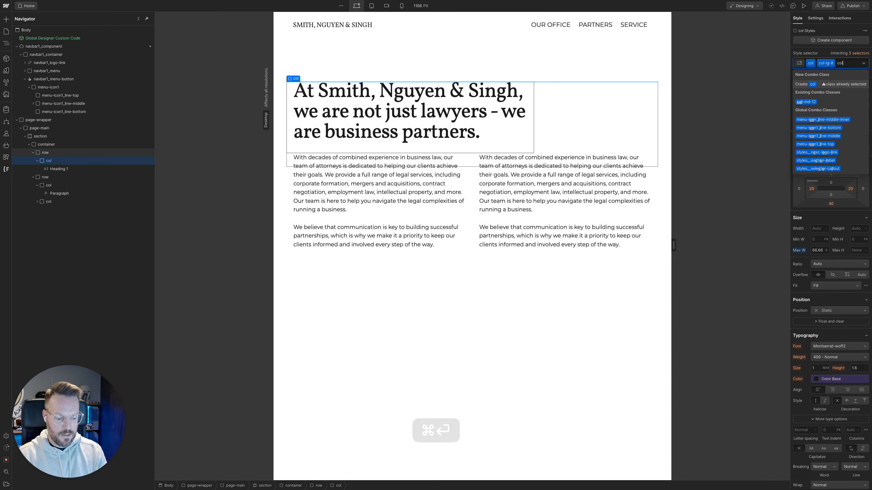
text(-md-12)
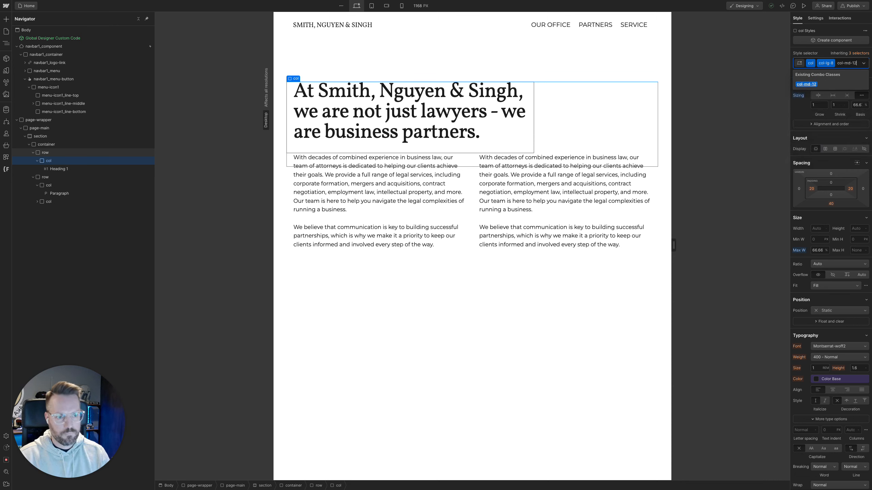
key(Return)
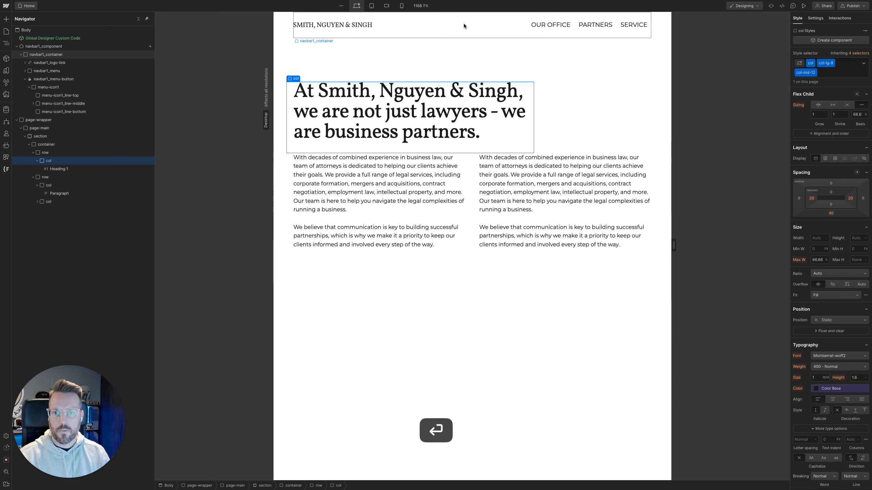
Check the heading's column on tablet, mobile landscape and mobile portrait widened to 479 px, ending on the desktop view
click(372, 6)
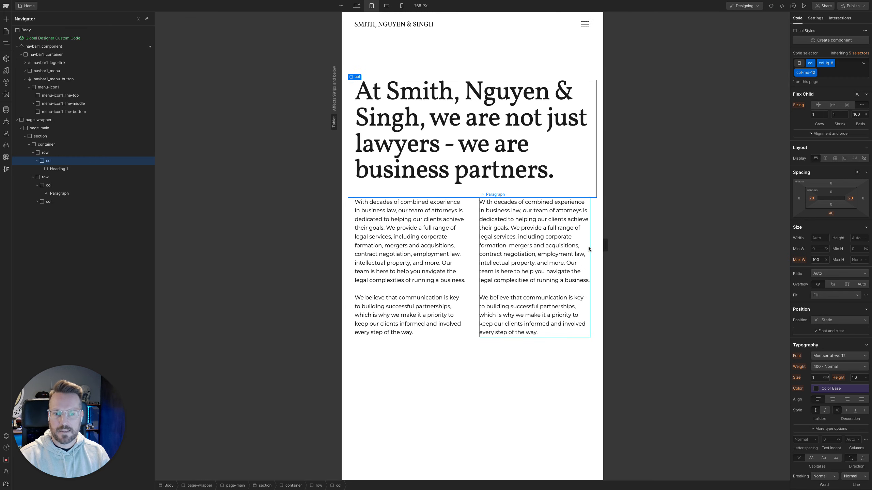
drag(601, 246, 663, 249)
click(388, 6)
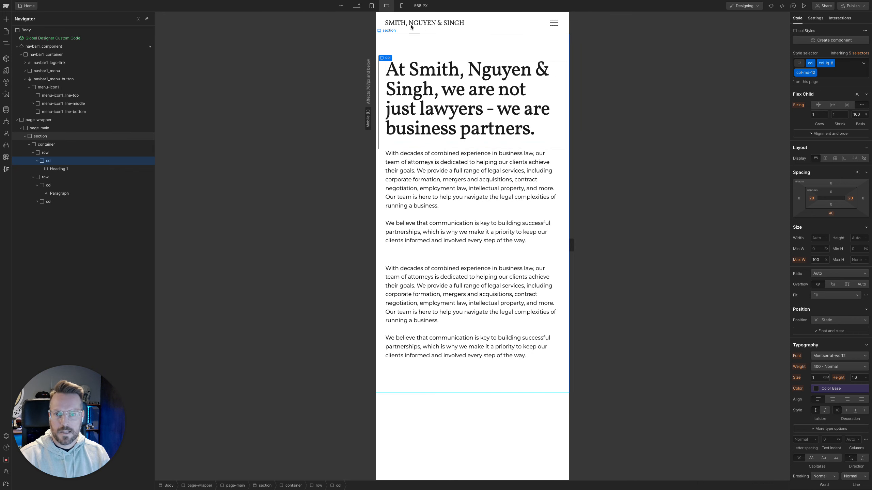
click(402, 6)
drag(526, 246, 635, 247)
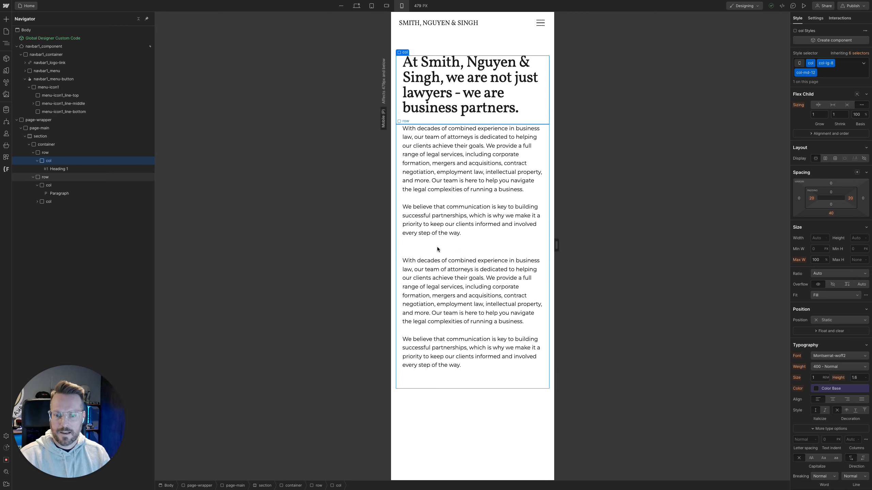
click(386, 6)
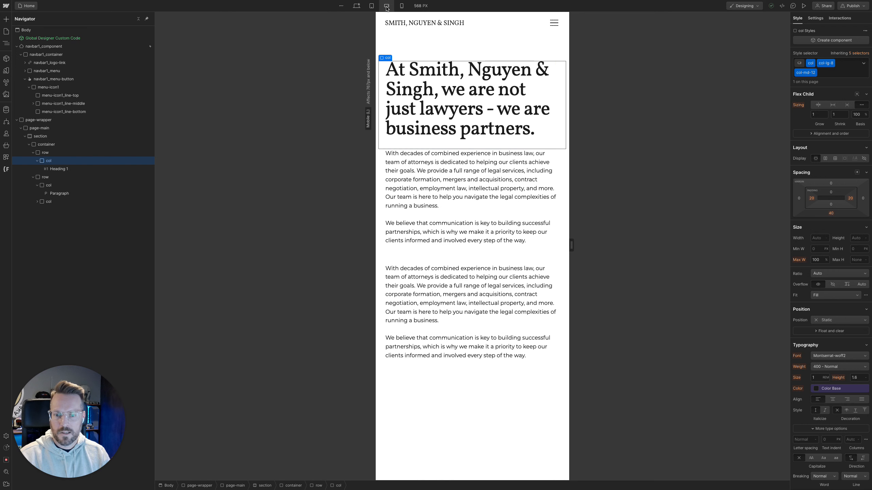
click(358, 6)
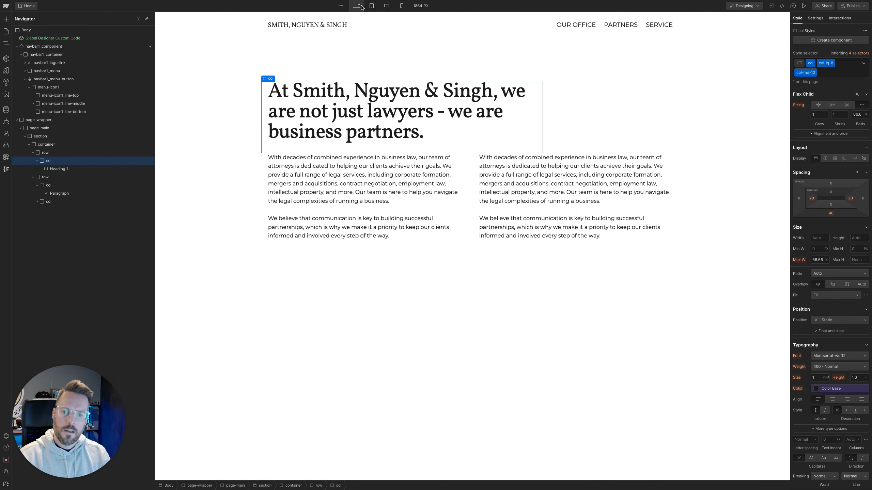
Add the global combo class u-mb-0 to the first text column's col div
click(459, 175)
click(139, 188)
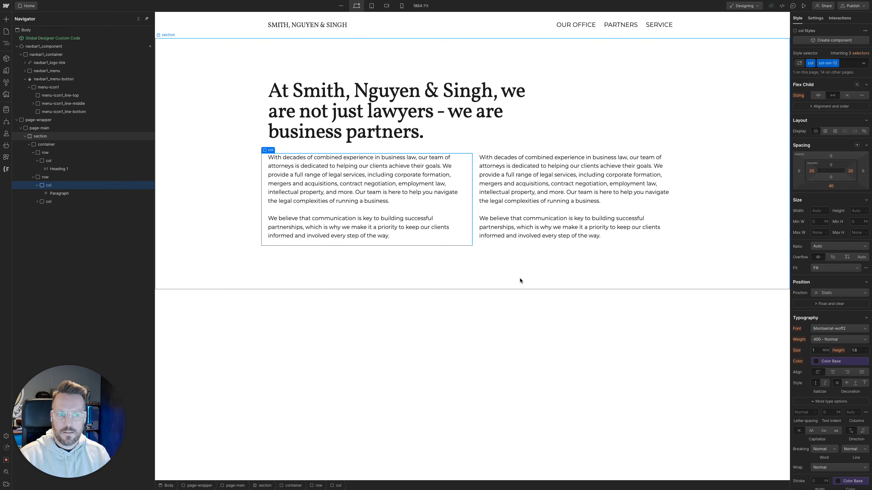
key(super+Return)
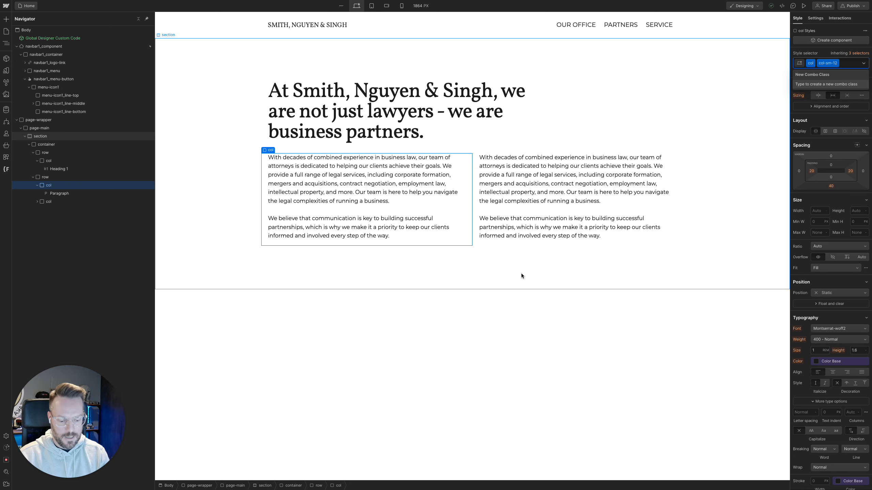
text(u)
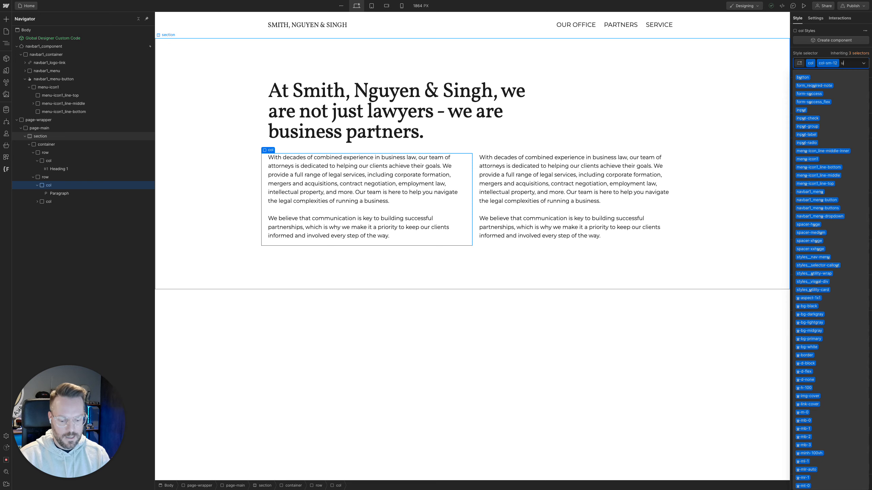
text(mb0)
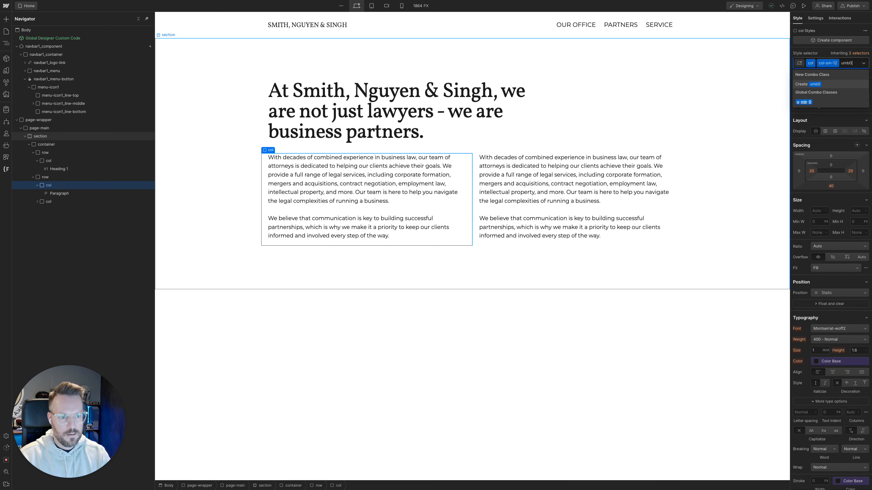
click(804, 102)
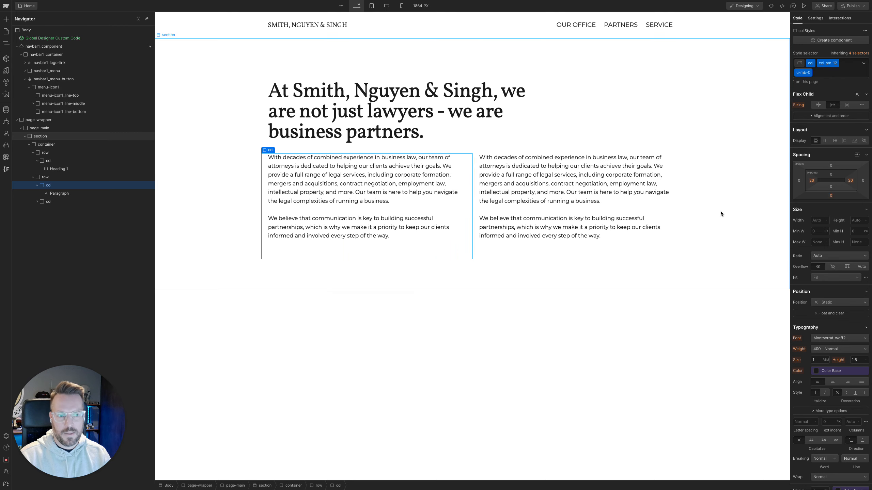
Add the combo class u-mb-0 to the second text column's col div
click(648, 245)
key(super+Return)
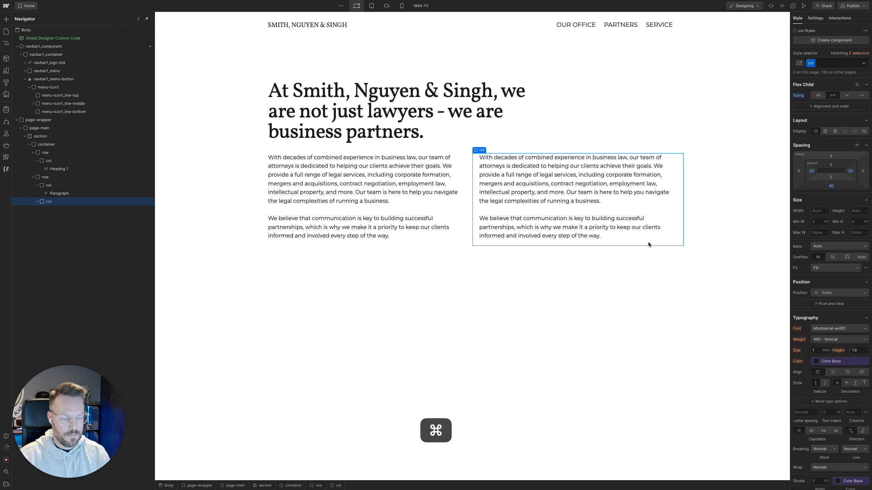
text(umb0)
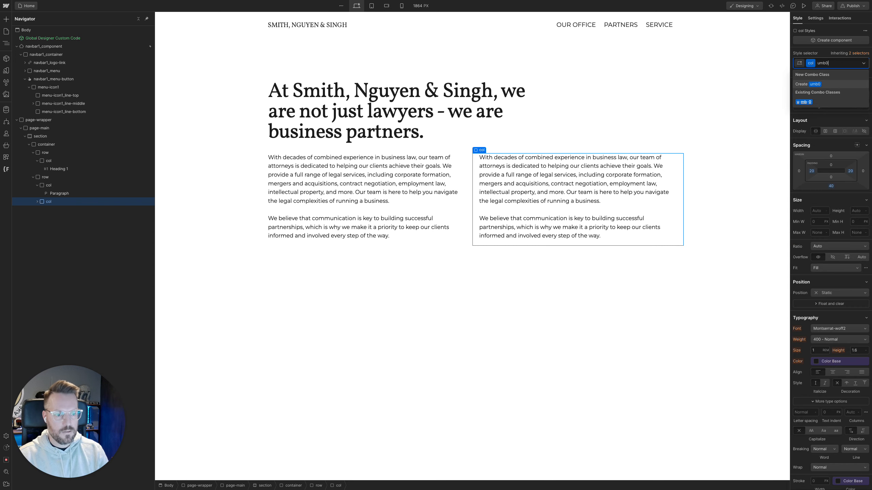
key(Down)
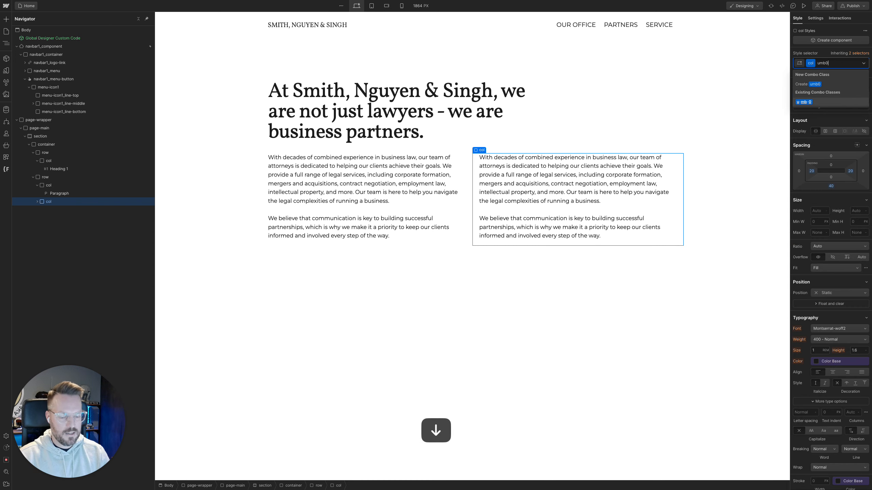
key(Return)
Compare the first text column's spacing on mobile landscape by removing and reapplying u-mb-0, ending on the desktop view
click(388, 6)
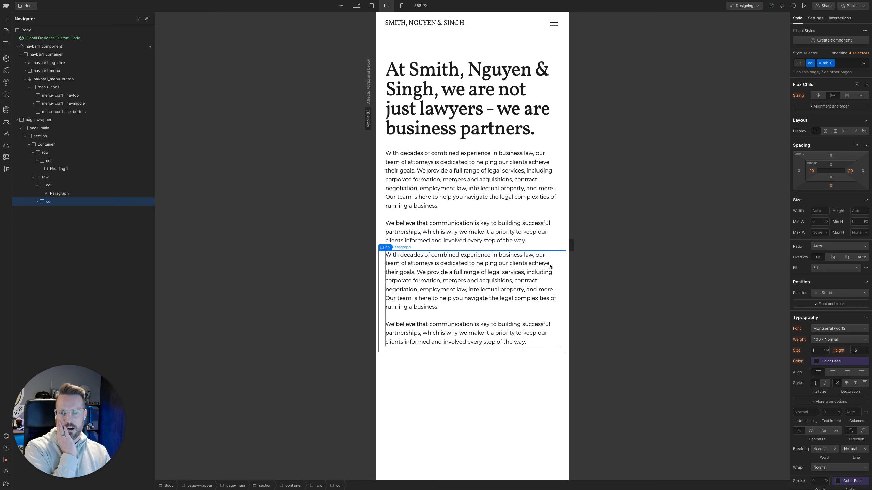
click(137, 186)
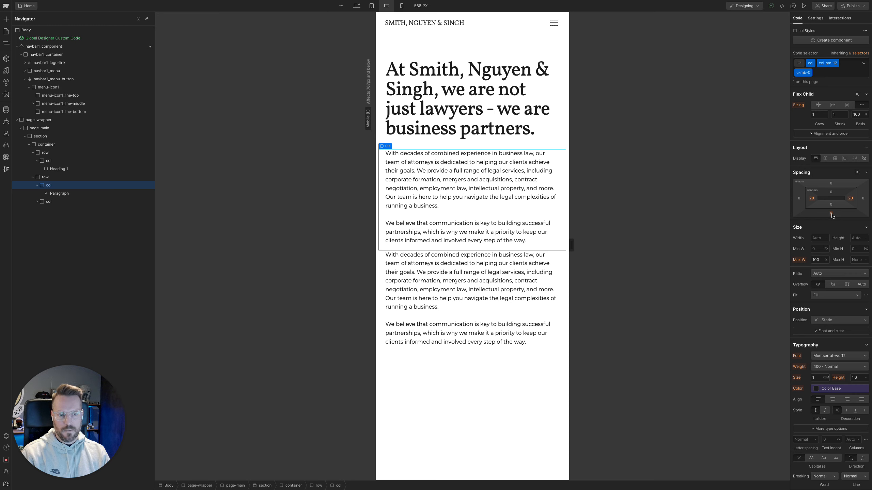
key(super)
key(super+Return)
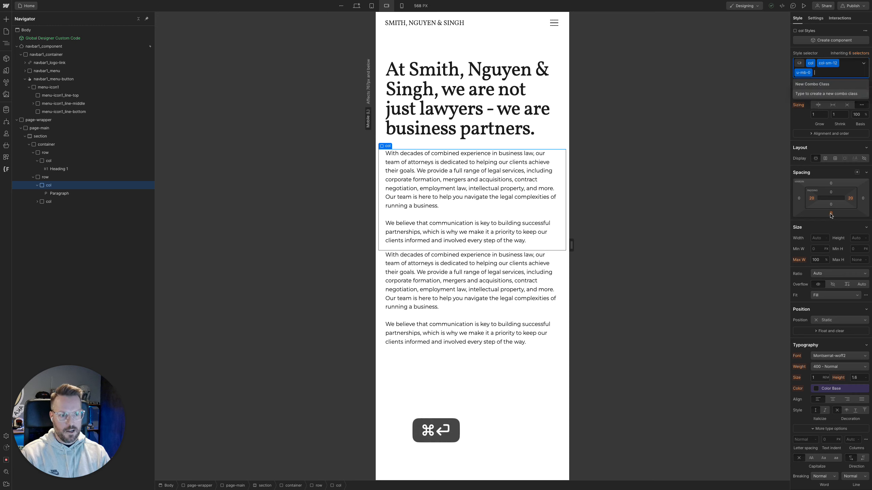
key(BackSpace)
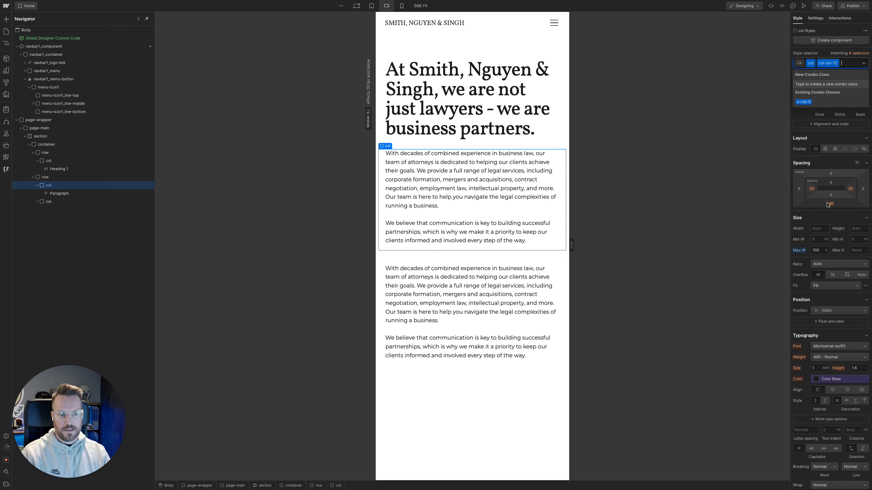
key(Down)
key(Return)
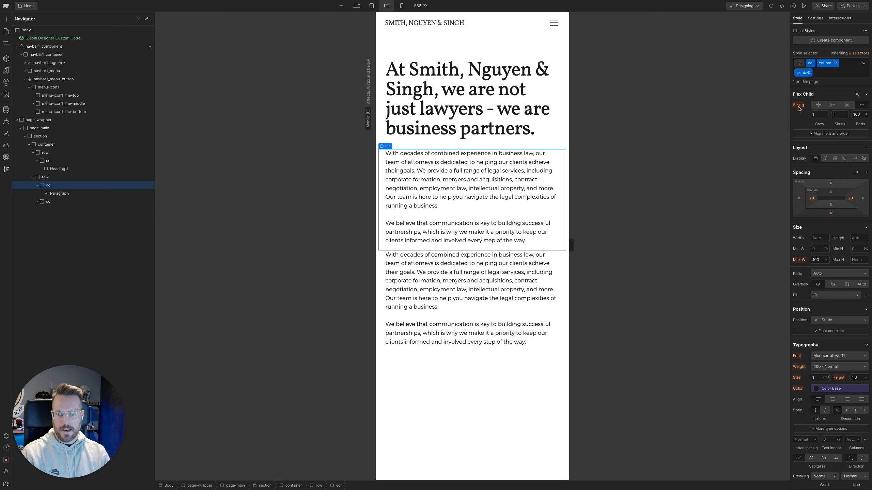
click(356, 6)
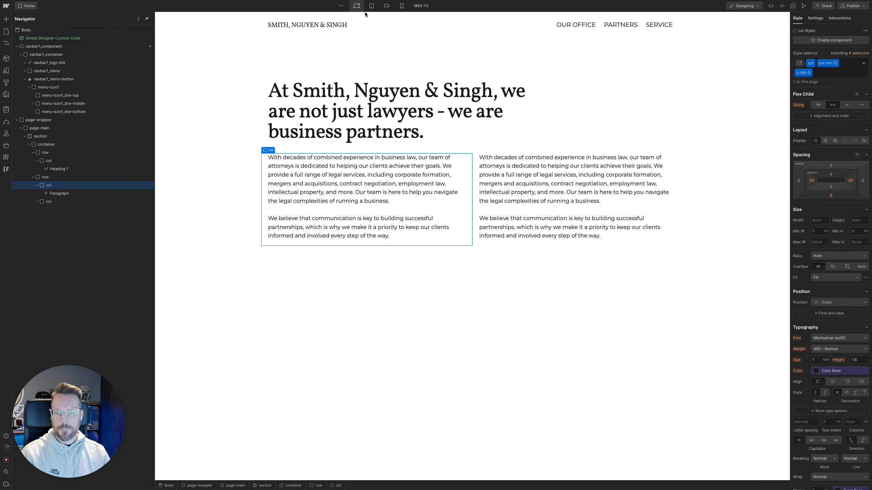
Collapse both rows in the element tree, check the hero image's placement in the Figma Law Office design, and return to Webflow
click(33, 153)
click(33, 161)
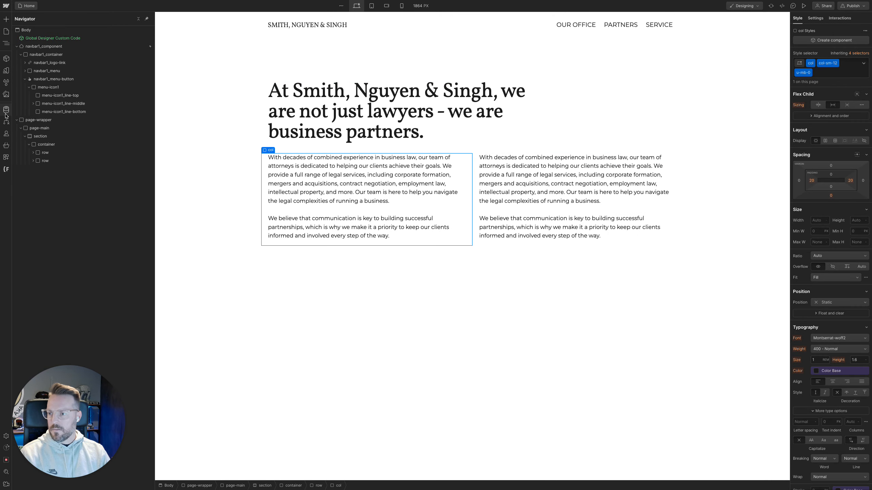
mouse_move(5, 128)
click(28, 142)
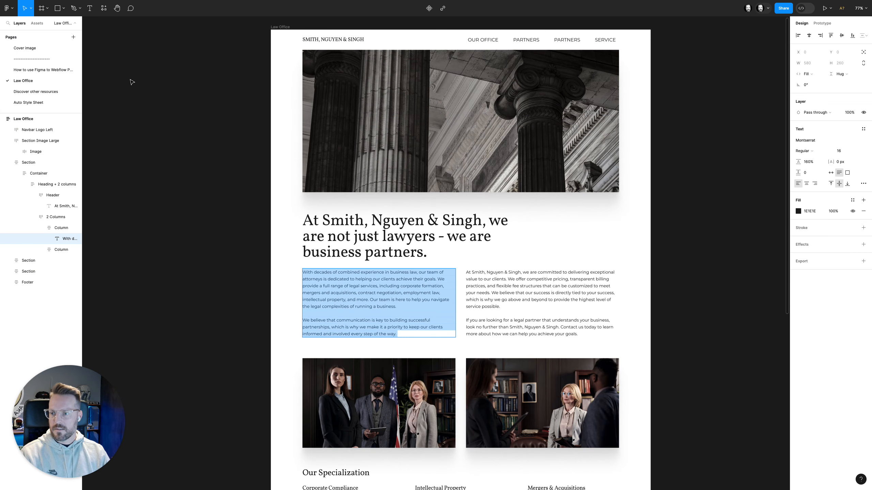
mouse_move(1, 112)
click(83, 84)
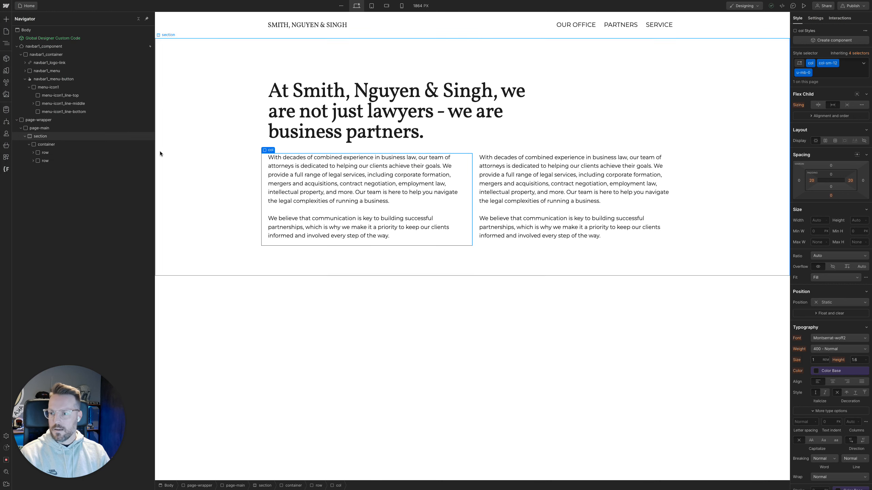
Add a div block inside the container below the two rows
click(101, 144)
key(super+k)
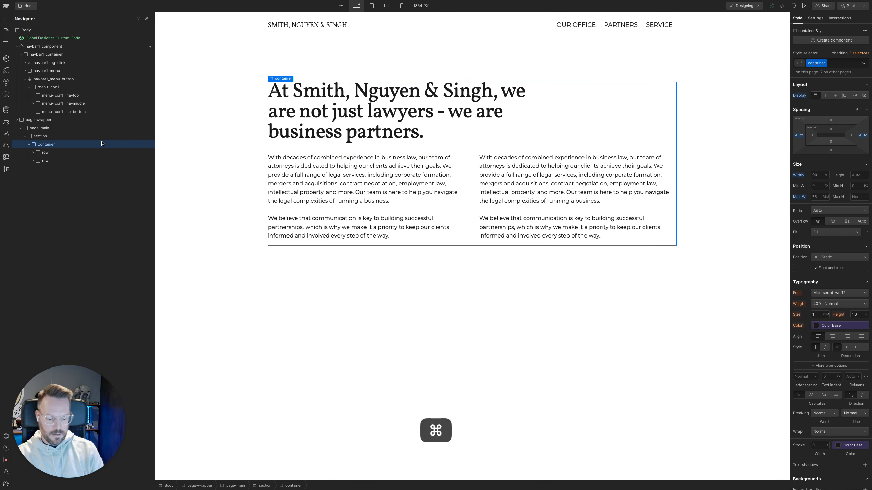
text(div)
key(Return)
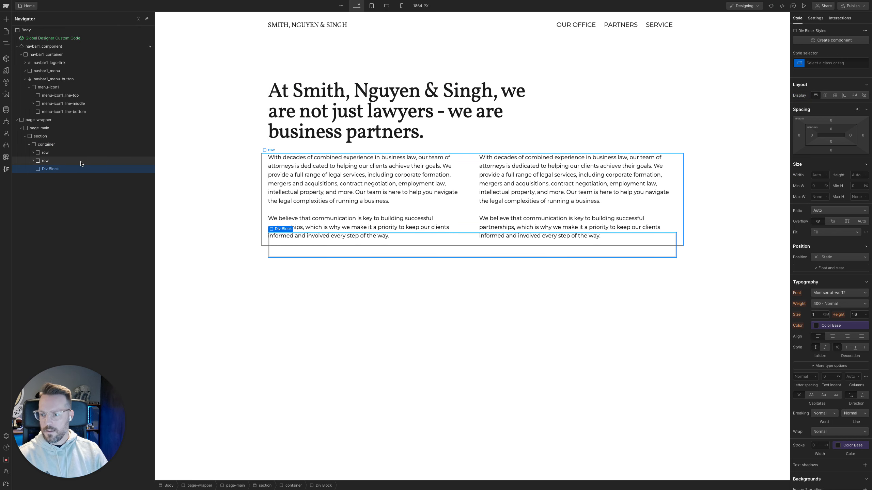
Insert the hero_img.webp image in the new div block and move the block above the heading row
key(super+k)
text(im)
key(Return)
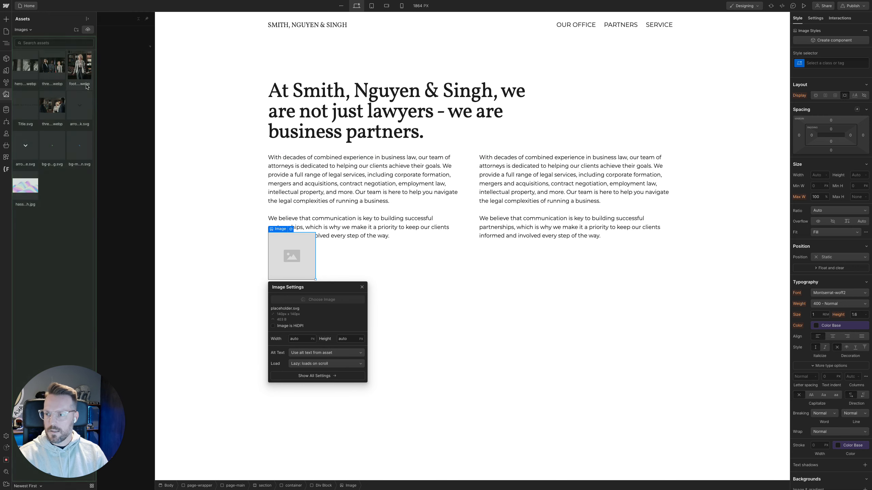
click(25, 65)
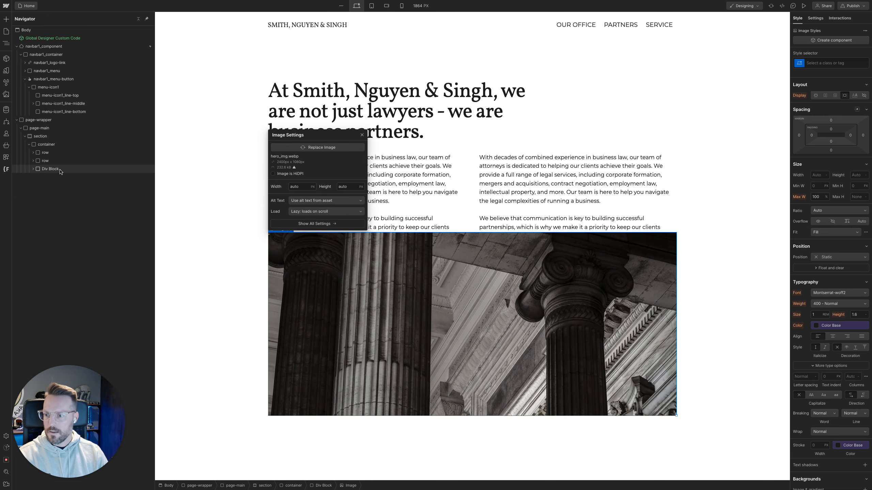
drag(56, 167, 58, 151)
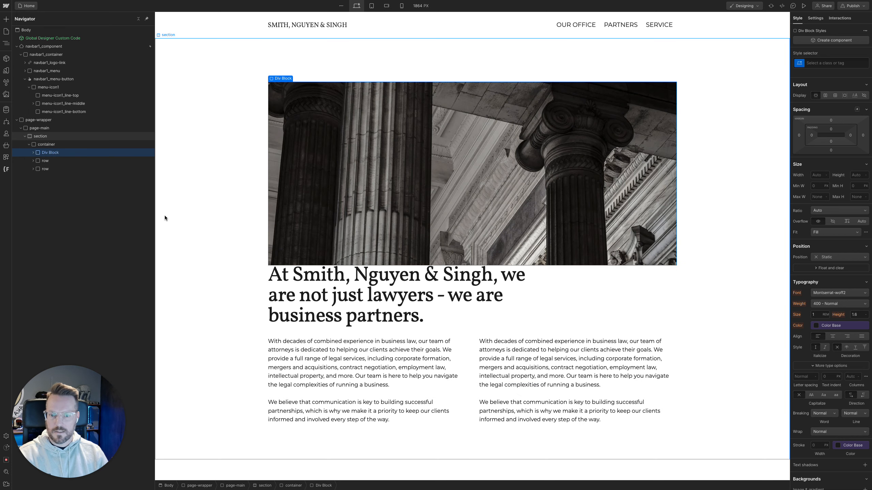
Apply the existing image_wrapper class to the div block around the hero image and review its style settings down to the box shadows
key(super+Return)
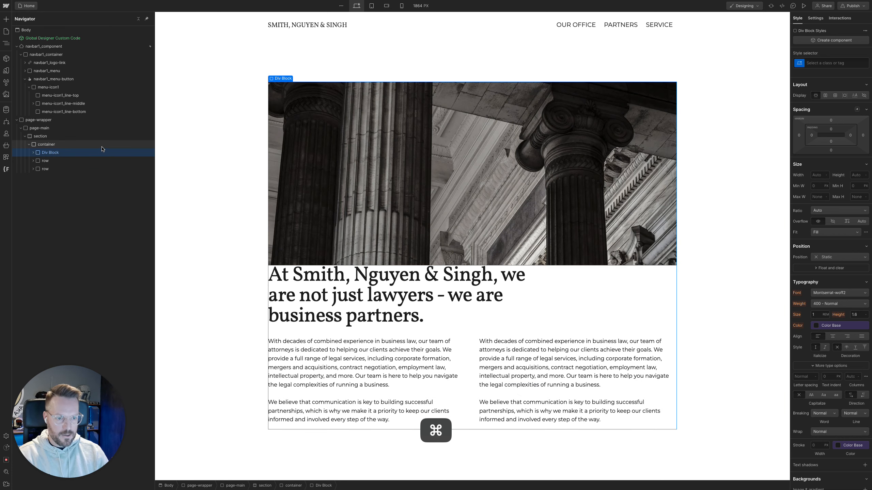
text(imag)
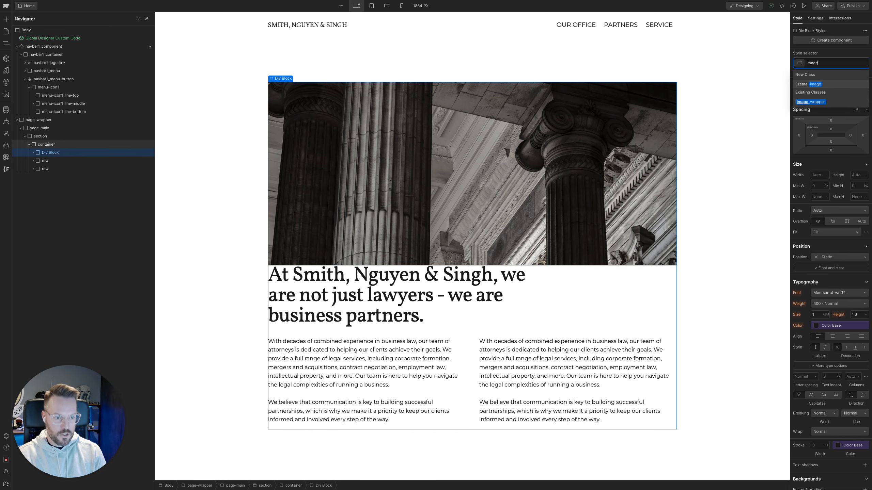
key(Down)
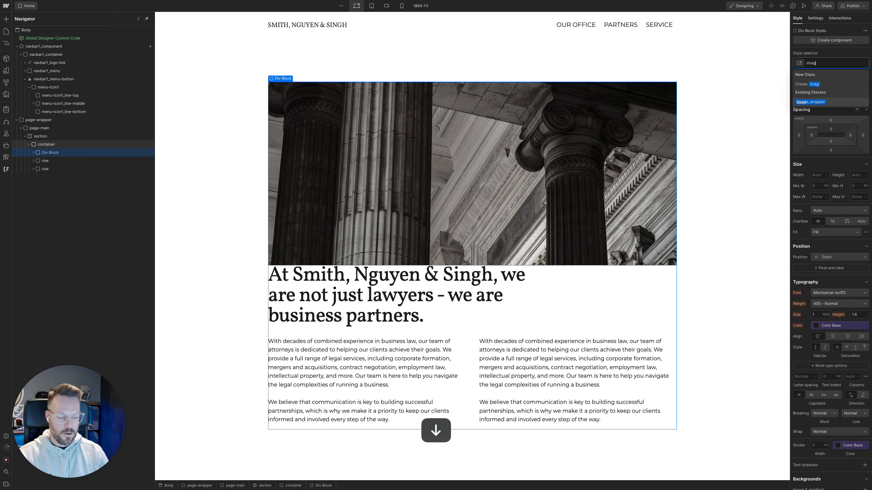
key(Return)
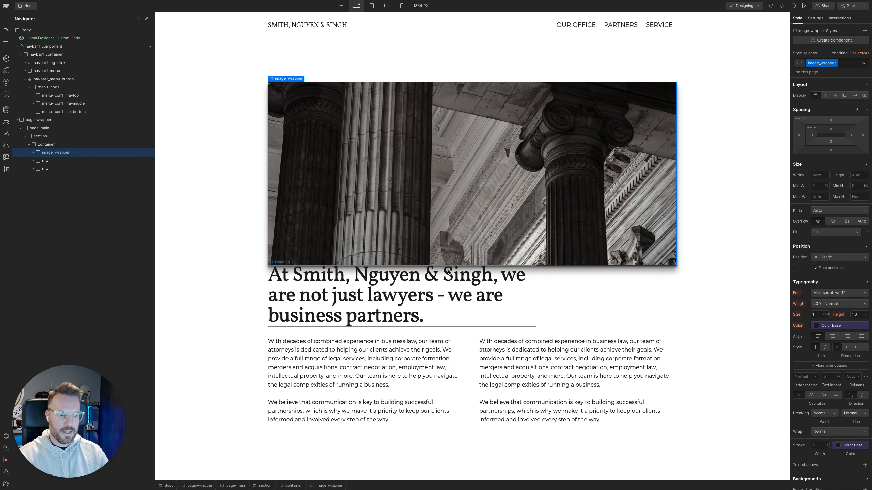
scroll(818, 391, down, 4)
scroll(818, 391, down, 4)
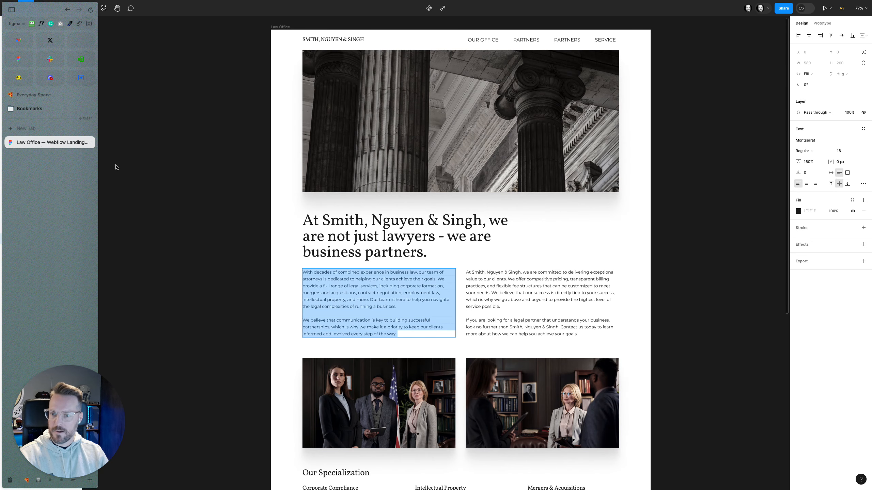
Switch to the Figma Law Office design, check the spacing between the hero image and the heading, and return to Webflow
click(415, 235)
key(alt)
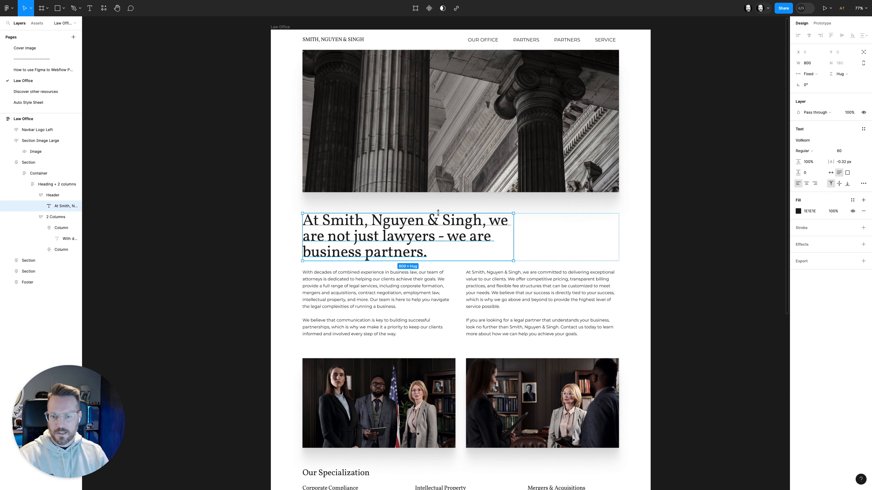
mouse_move(11, 194)
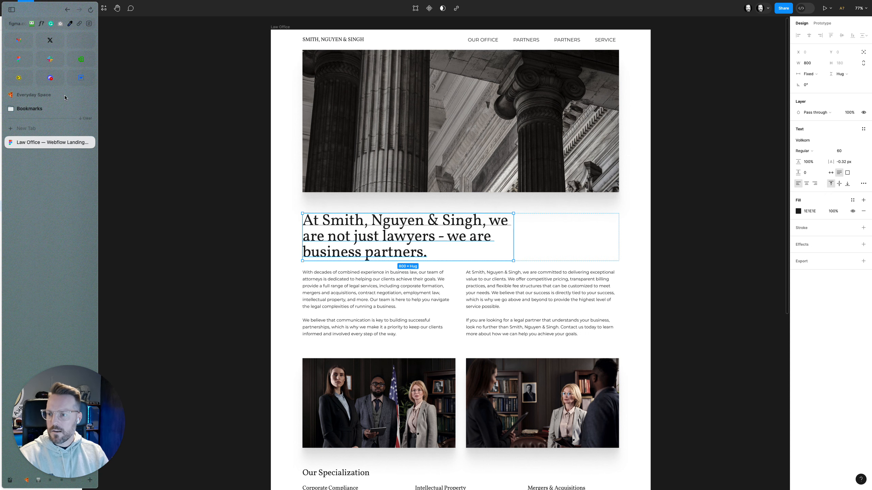
click(74, 83)
Try the u-mb-3 combo class on the image wrapper, calculate its bottom margin as 3*16, and remove the class
key(super+Return)
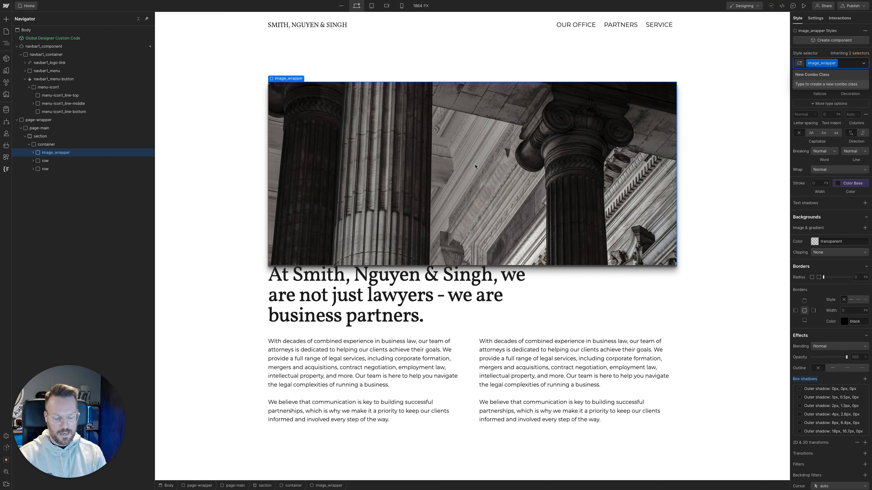
text(umb)
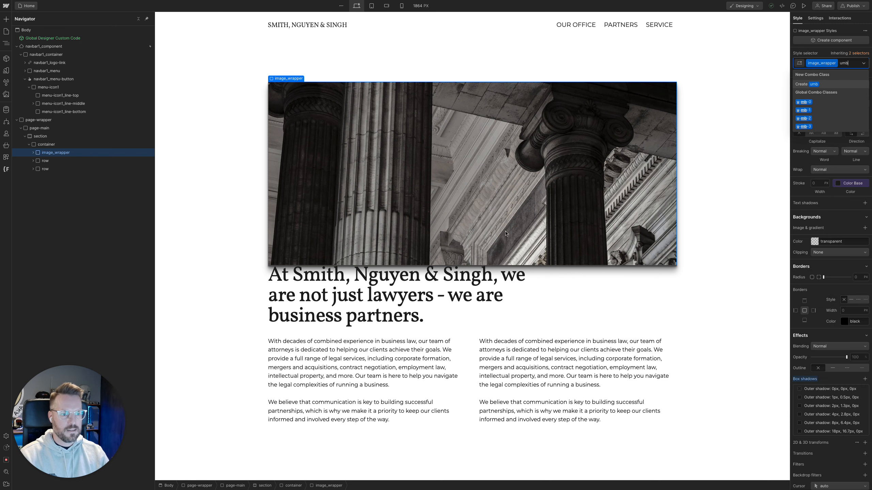
click(803, 127)
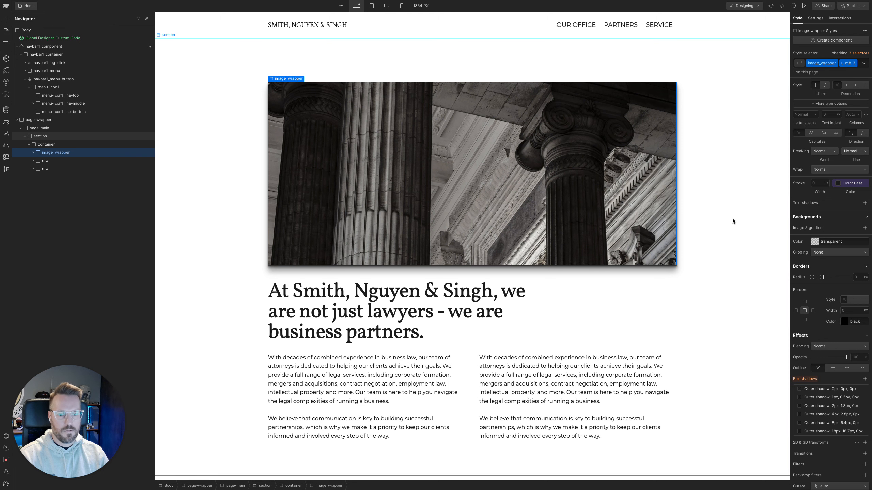
scroll(817, 196, up, 8)
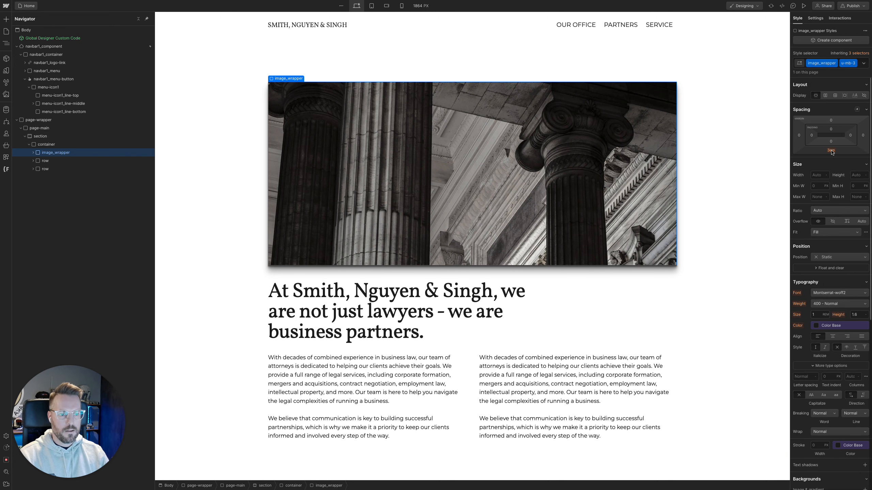
key(super+space)
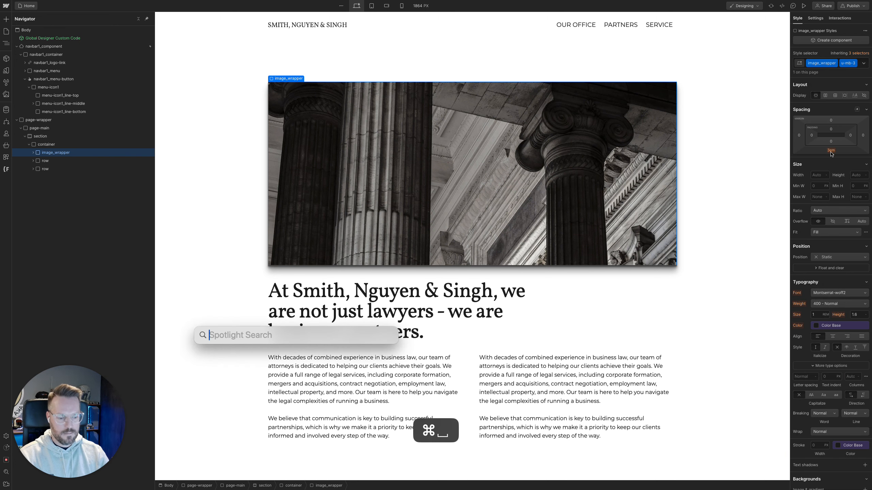
text(3*16)
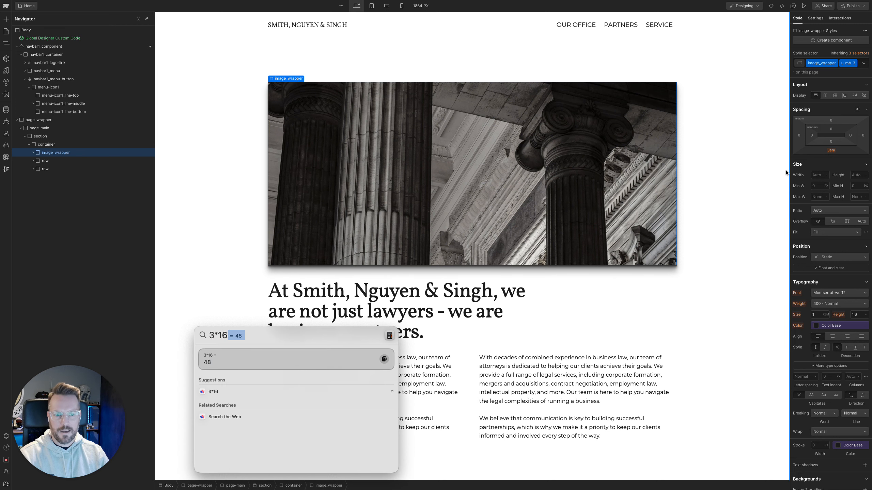
key(Escape)
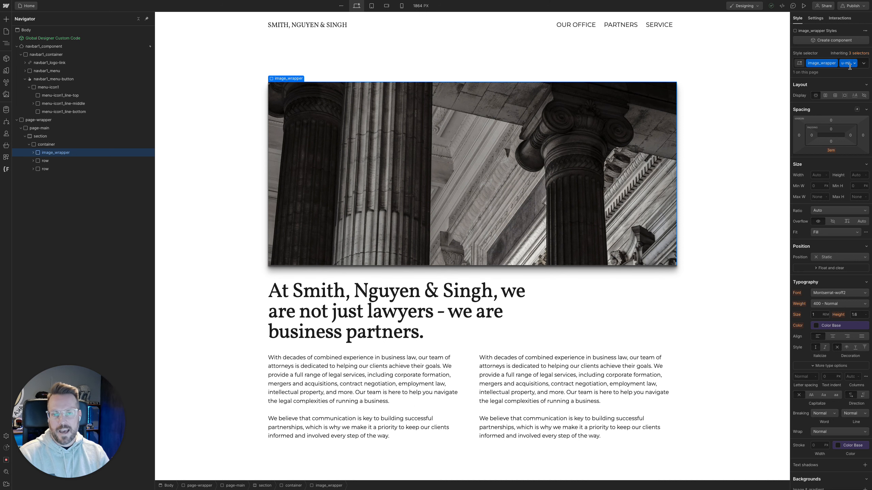
key(super+Return)
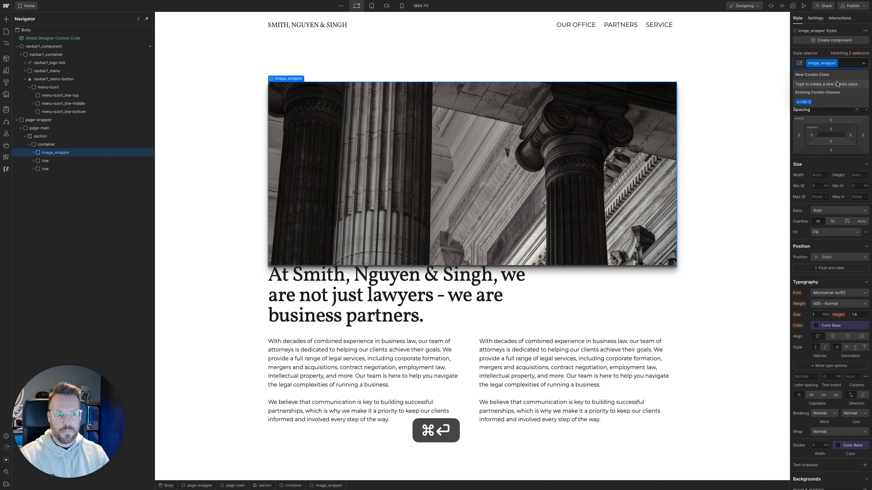
click(433, 163)
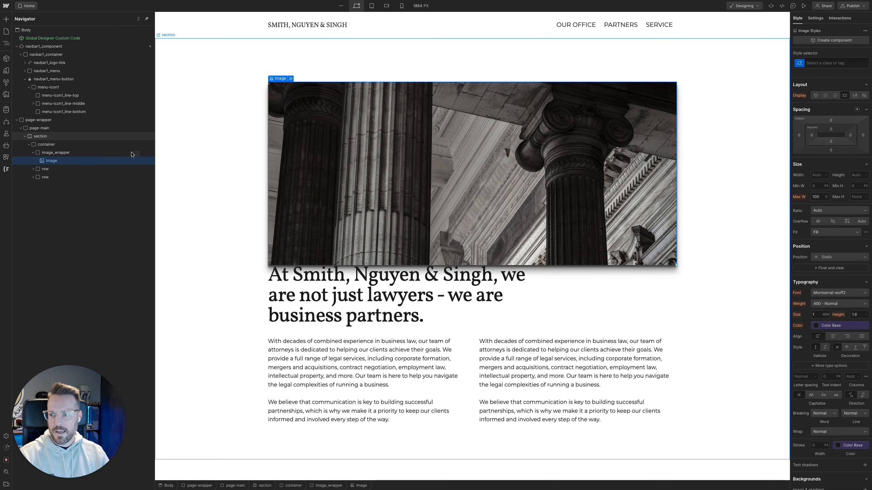
Set the image_wrapper's bottom margin to 80/16rem and check the spacing in page preview
click(116, 153)
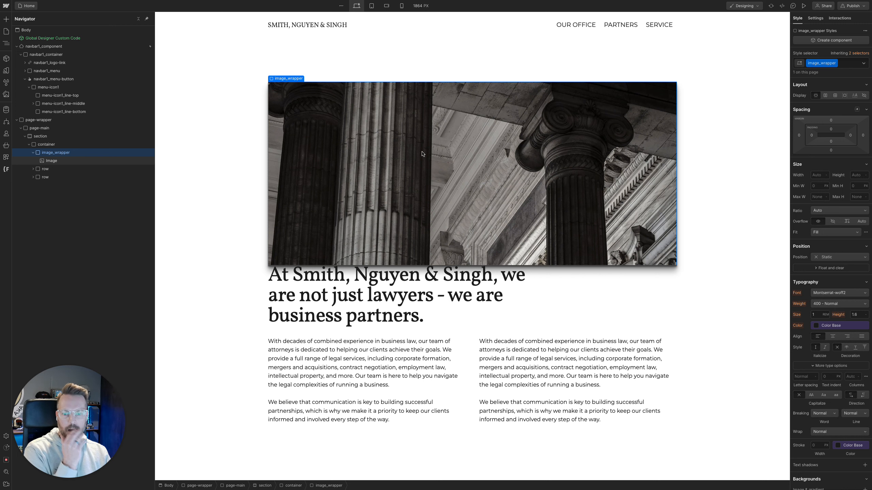
click(831, 152)
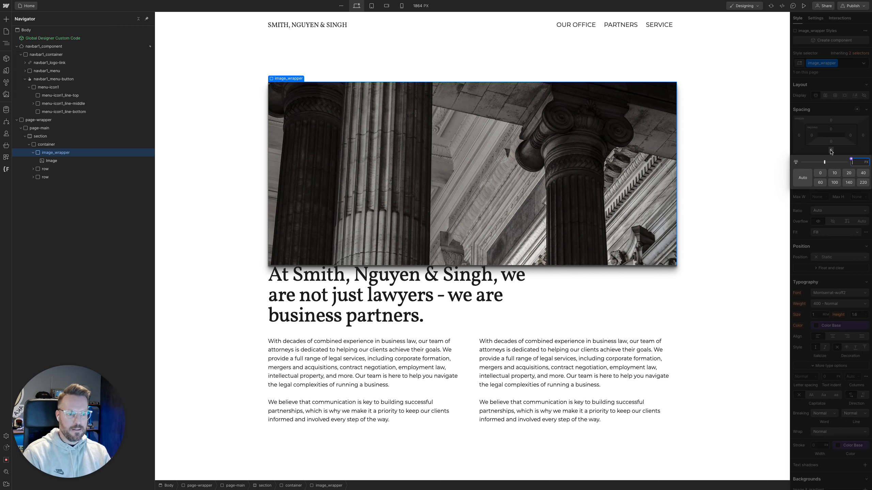
text(80)
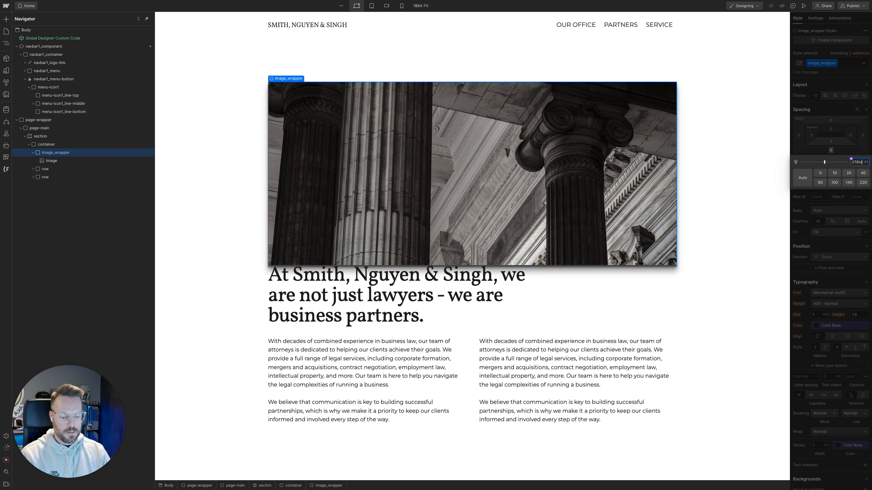
text(/16rem)
key(Return)
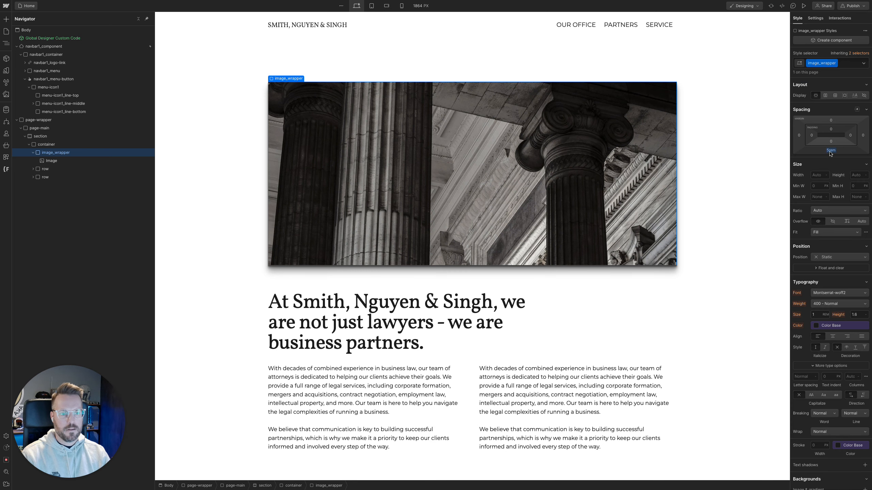
scroll(686, 249, down, 1)
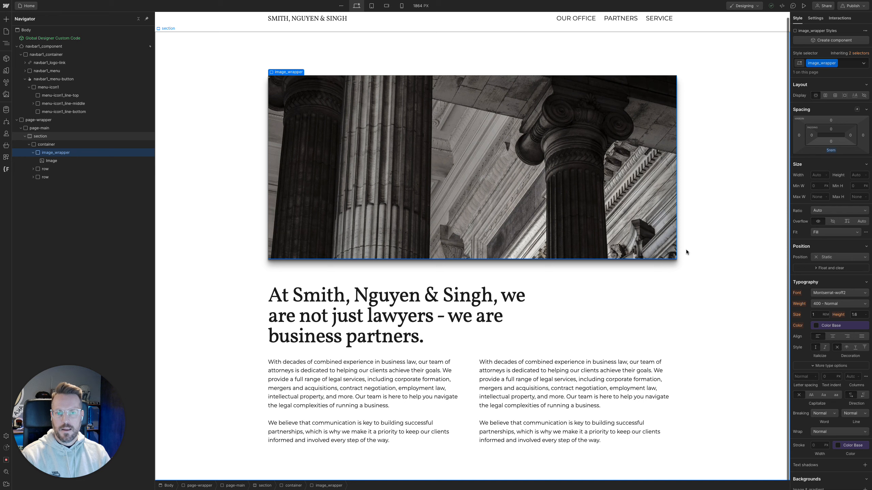
click(803, 5)
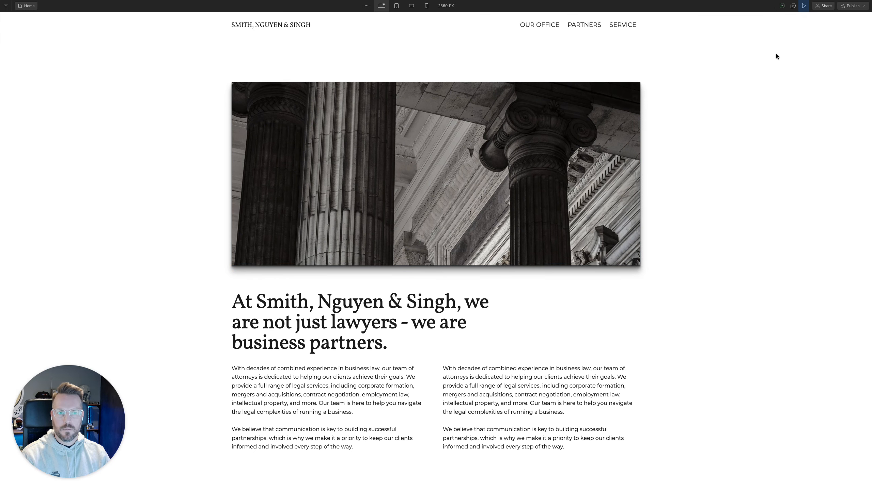
click(805, 7)
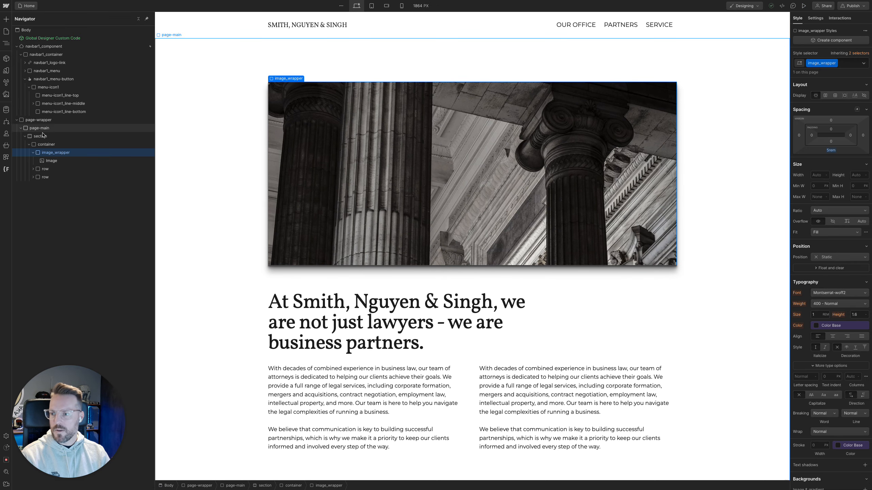
Check the large image section's placement under the navbar in the Figma Law Office design and return to Webflow
click(19, 142)
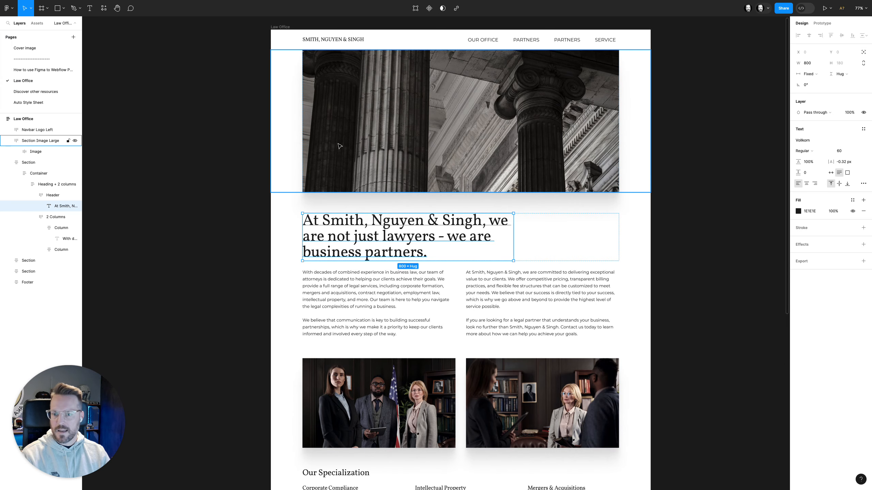
scroll(357, 120, up, 1)
click(355, 121)
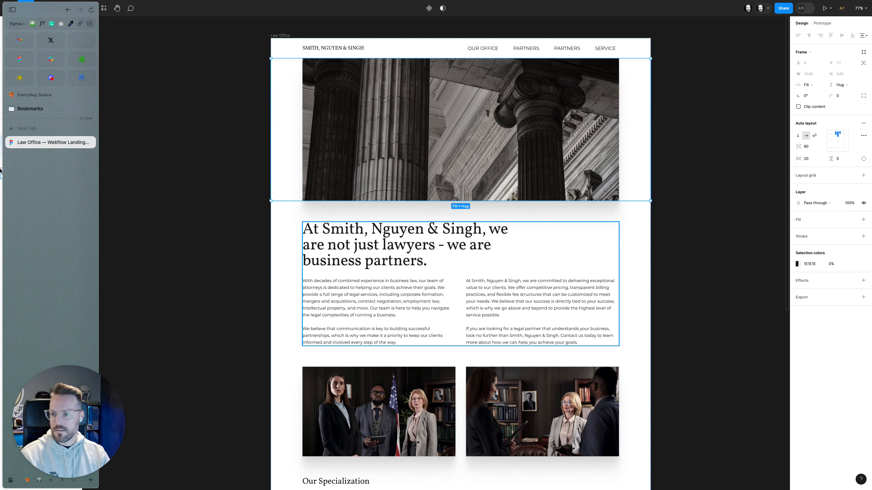
click(41, 141)
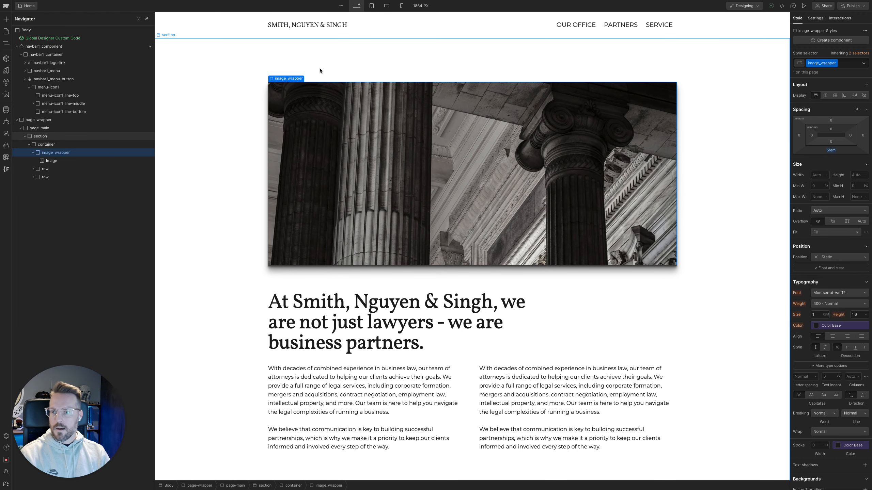
Add the existing cc-hero combo class to the section that holds the hero image
click(302, 67)
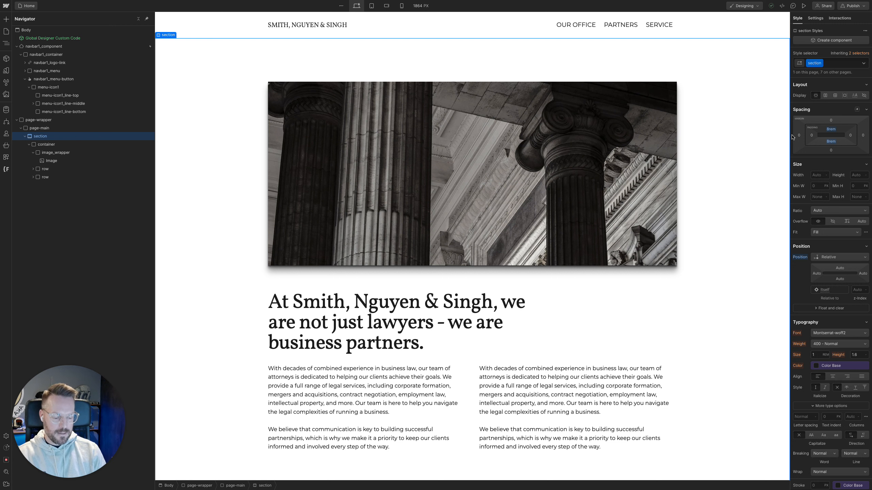
key(super+Return)
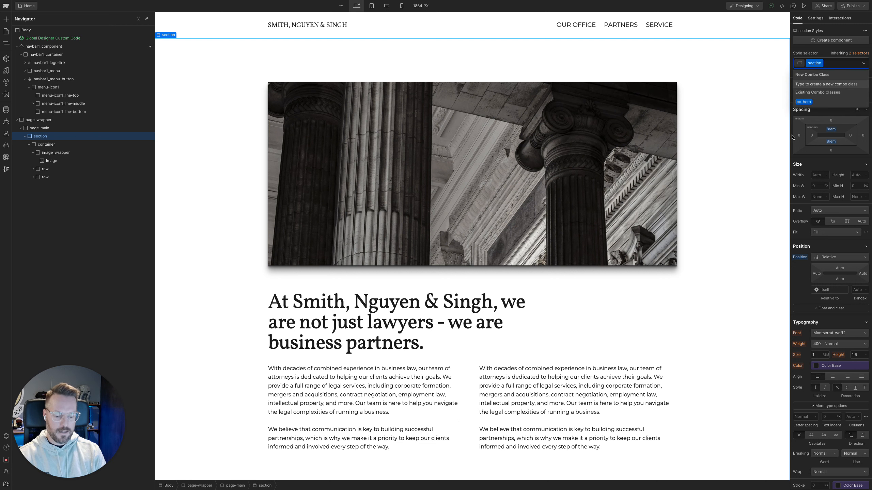
text(cc)
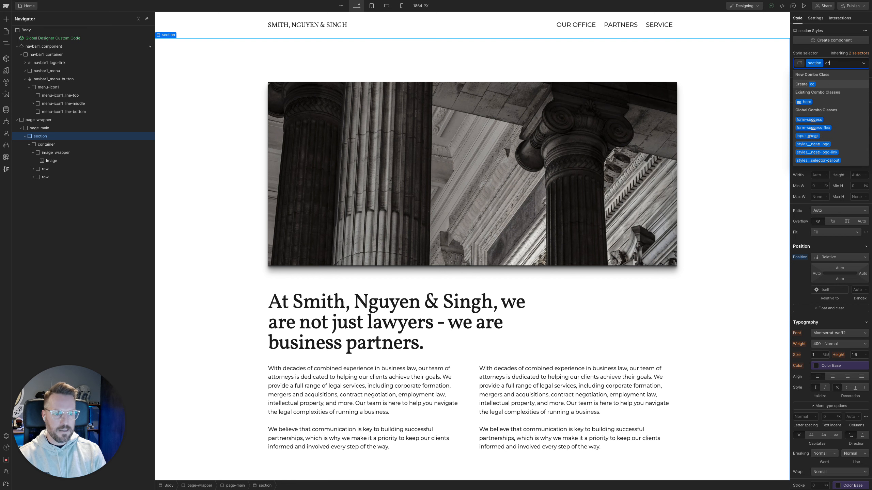
text(-hero)
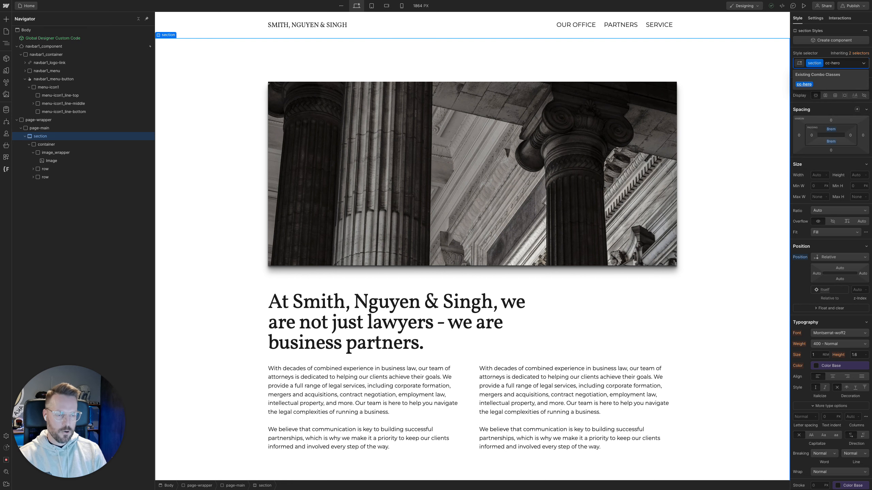
key(Return)
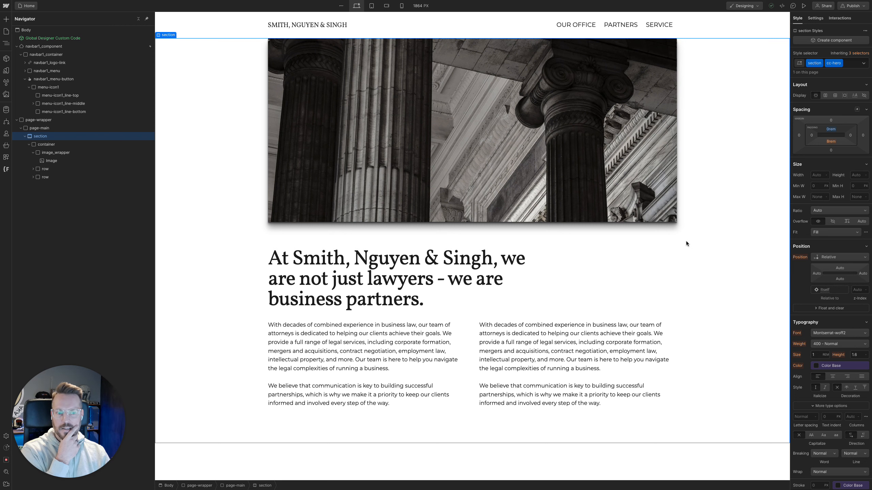
Add a second Section element inside page-main, after the hero section, and give it the existing section class
click(25, 137)
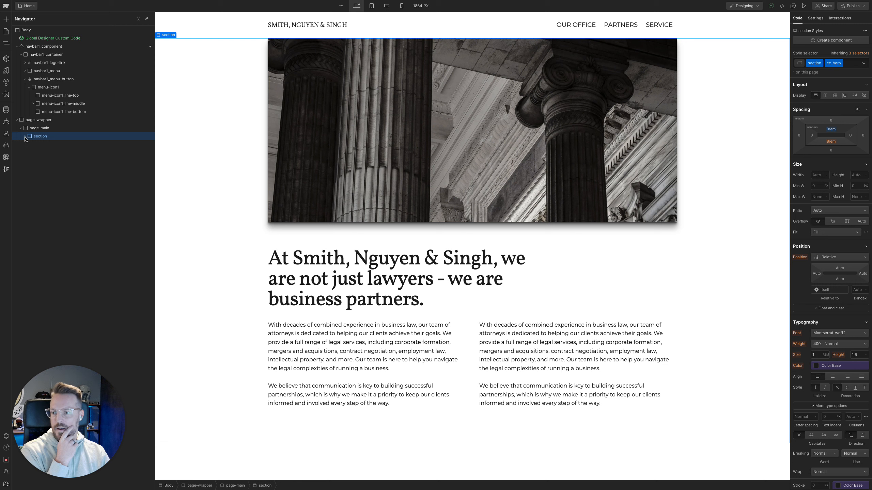
click(70, 128)
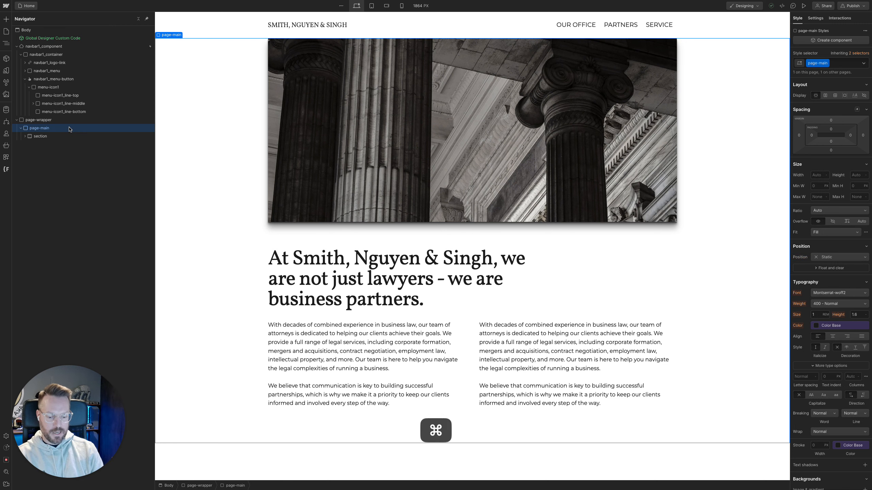
key(super+k)
text(sec)
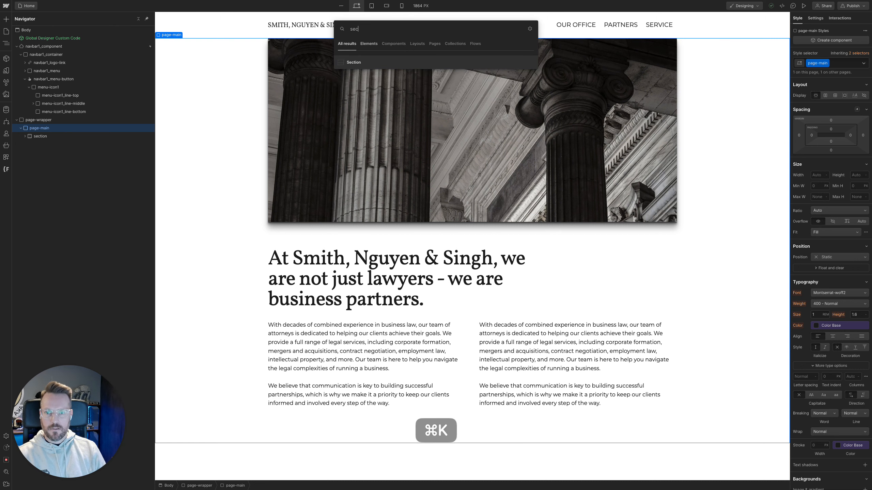
key(Return)
key(super+Return)
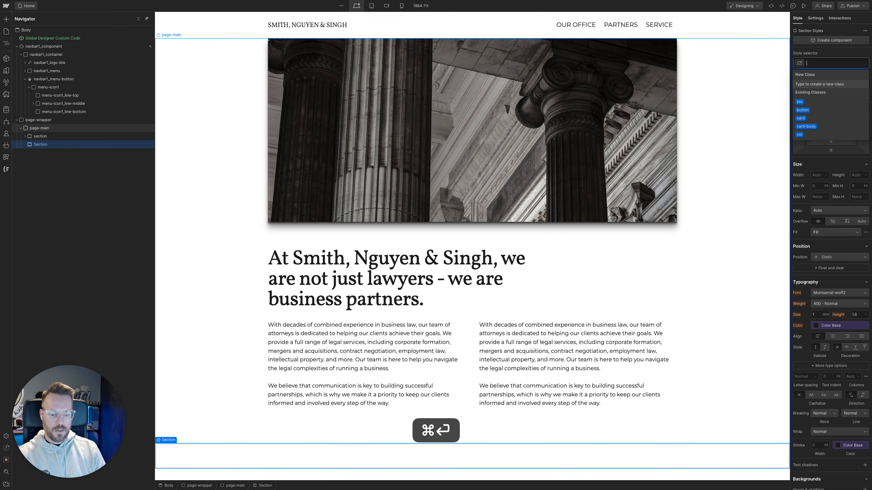
text(section)
key(Return)
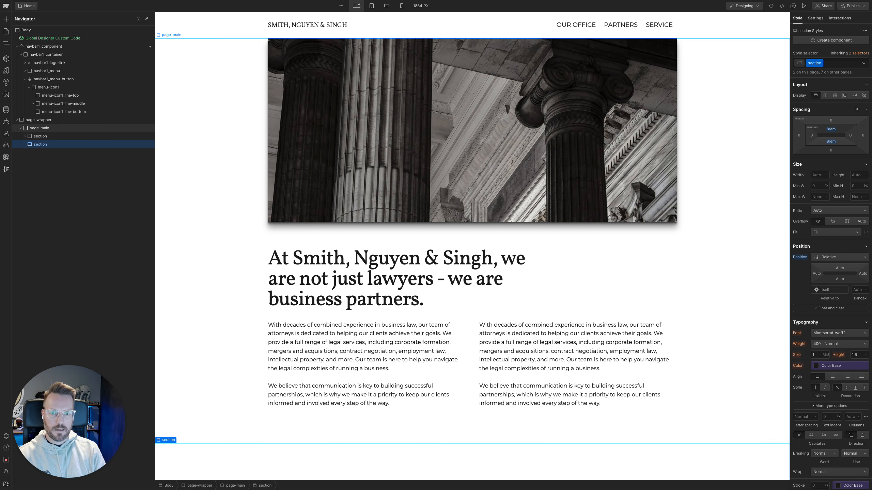
Insert a Div Block in the new empty section and assign it the existing container class
key(super+k)
text(div)
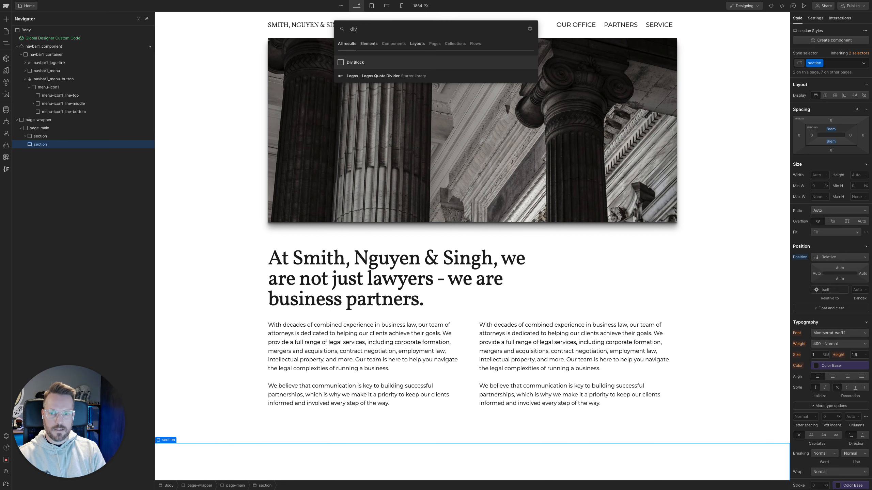
key(Return)
key(super+Return)
text(con)
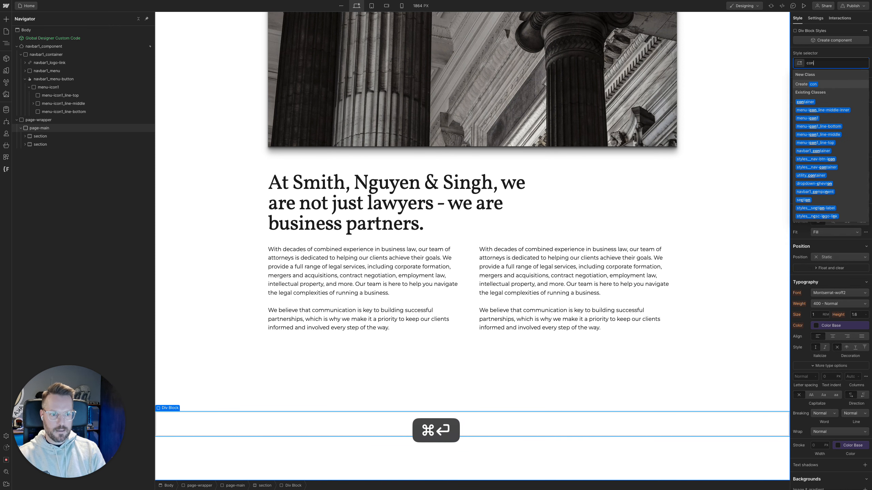
key(Return)
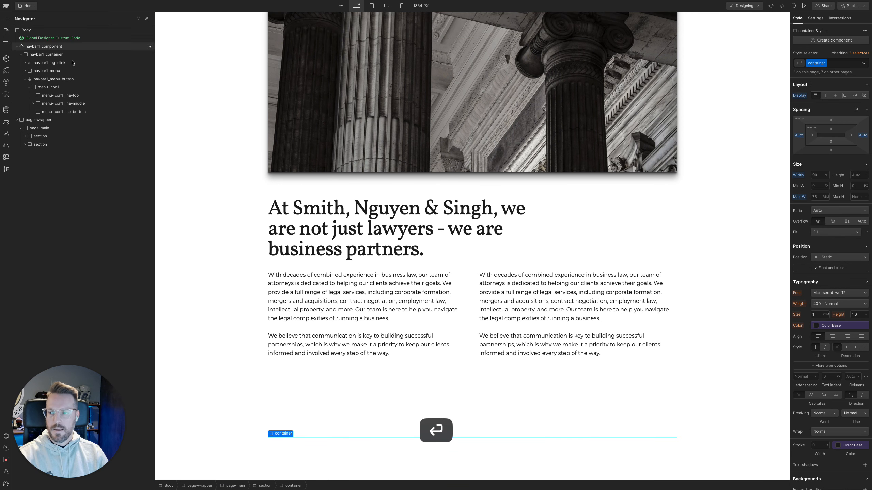
Examine how the sections around the two lawyer photos are arranged in the Figma Law Office design and return to Webflow
mouse_move(20, 181)
click(40, 143)
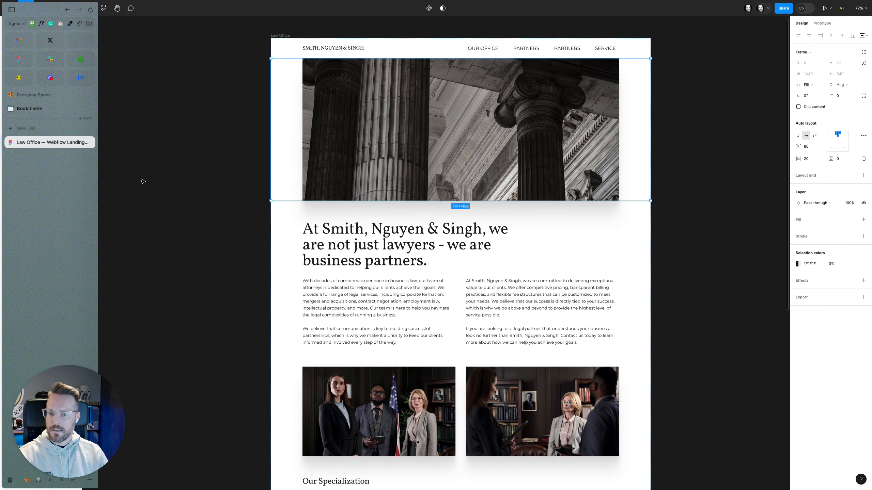
scroll(300, 253, down, 5)
scroll(298, 254, down, 1)
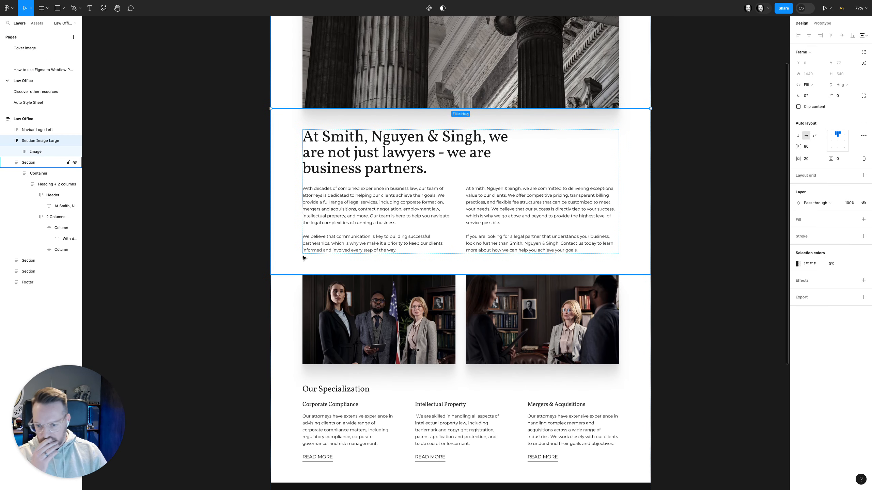
scroll(349, 304, down, 1)
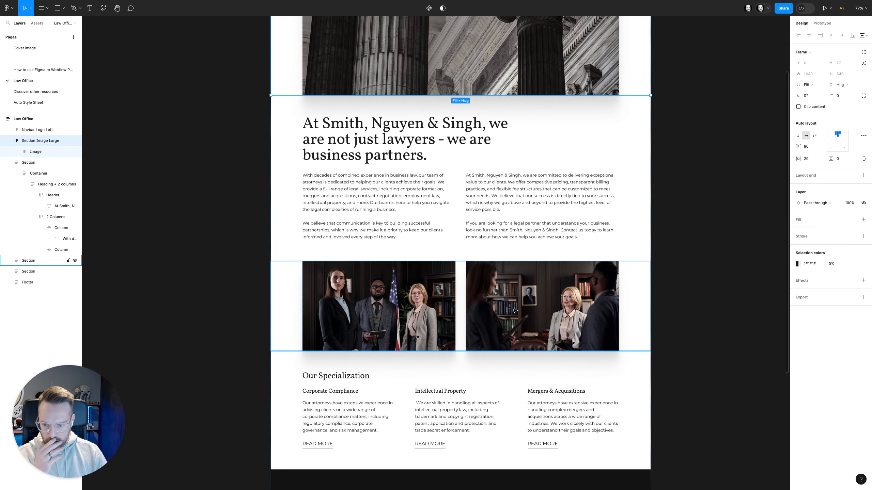
scroll(494, 308, down, 1)
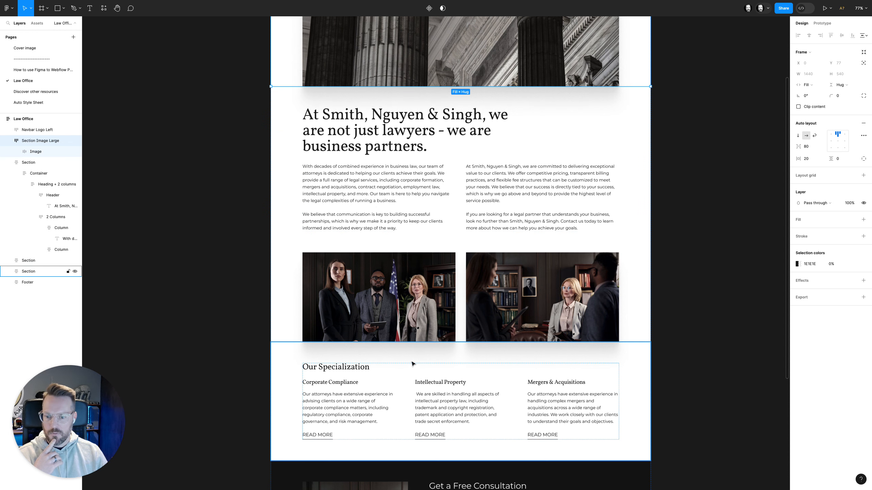
mouse_move(2, 103)
click(81, 78)
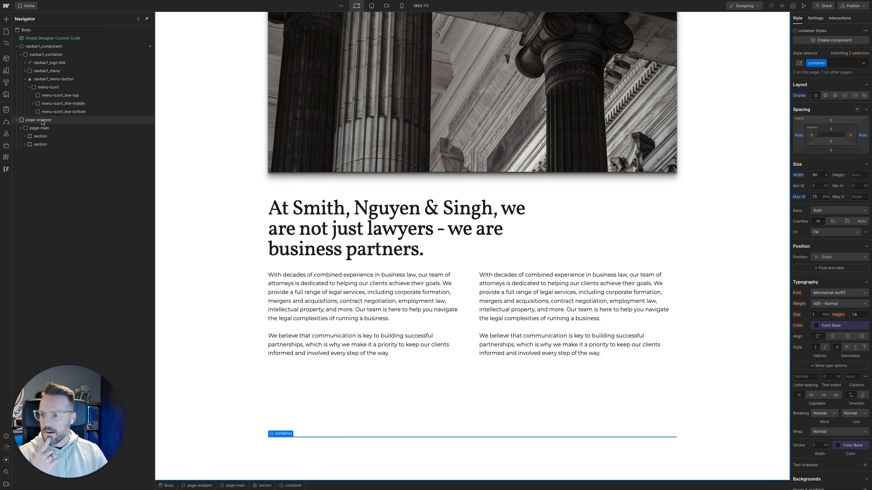
Insert a Div Block at the end of the hero section's container and assign it the row class
click(28, 136)
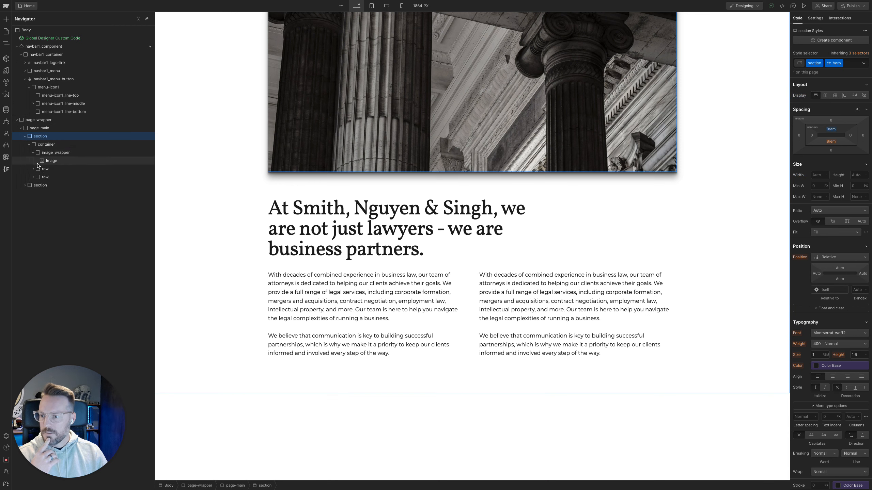
click(33, 153)
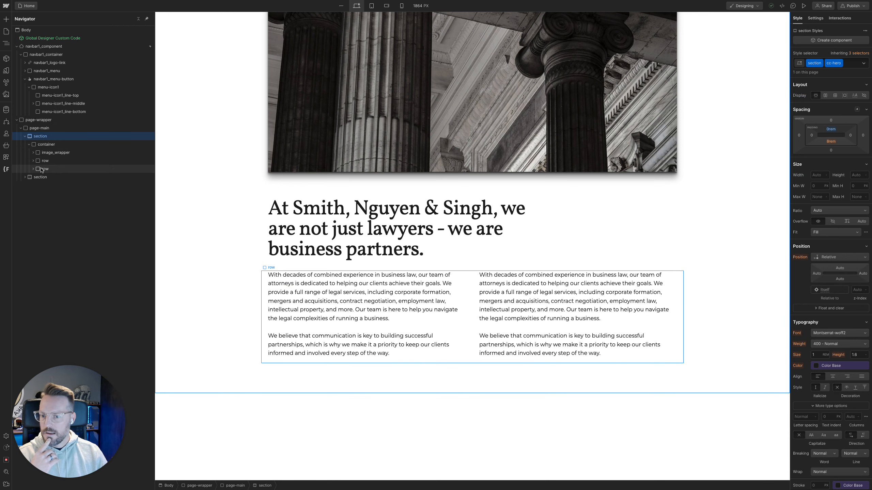
click(47, 145)
key(super+k)
text(div)
key(super+Return)
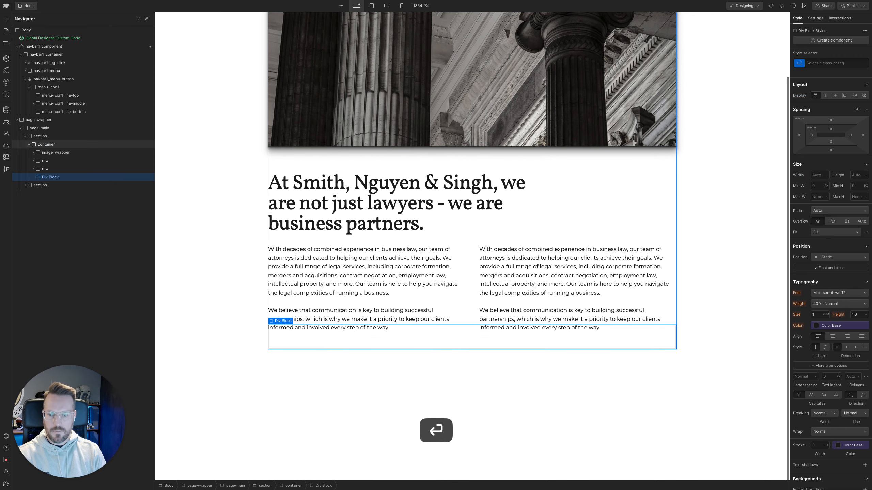
text(row)
key(Return)
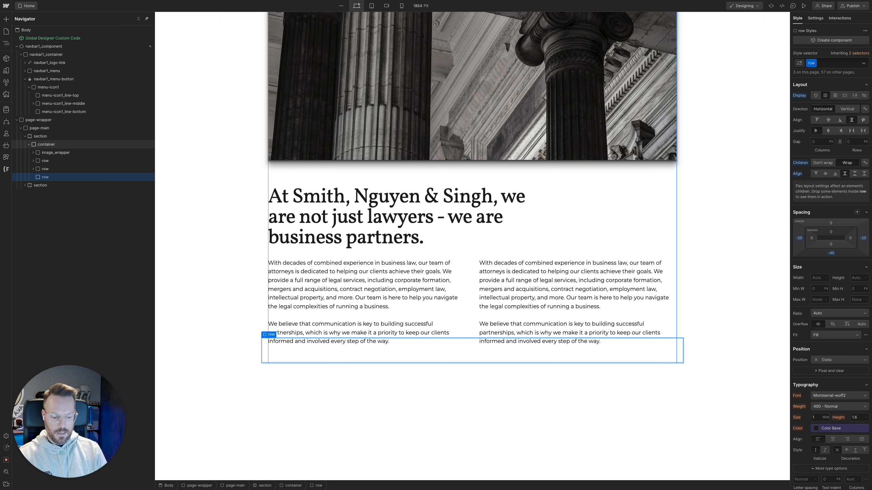
Insert a Div Block inside the new row and assign it the col class
key(super+k)
text(div)
key(Return)
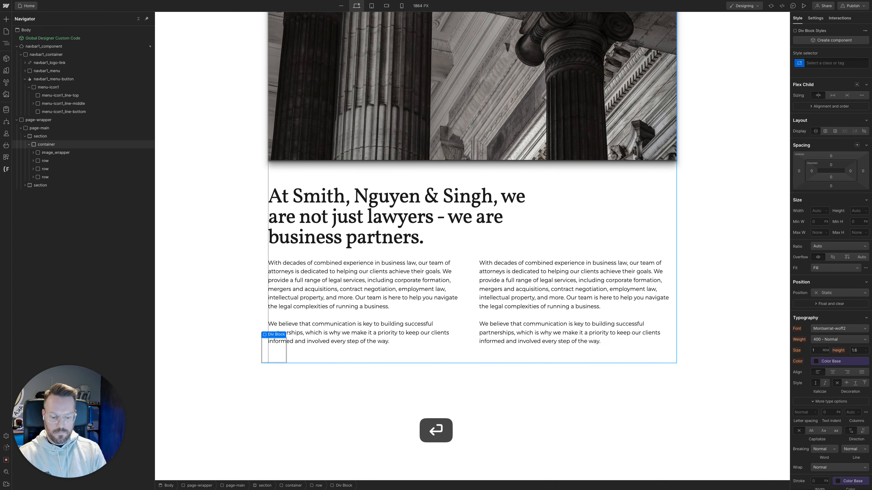
key(super+Return)
text(col)
key(Return)
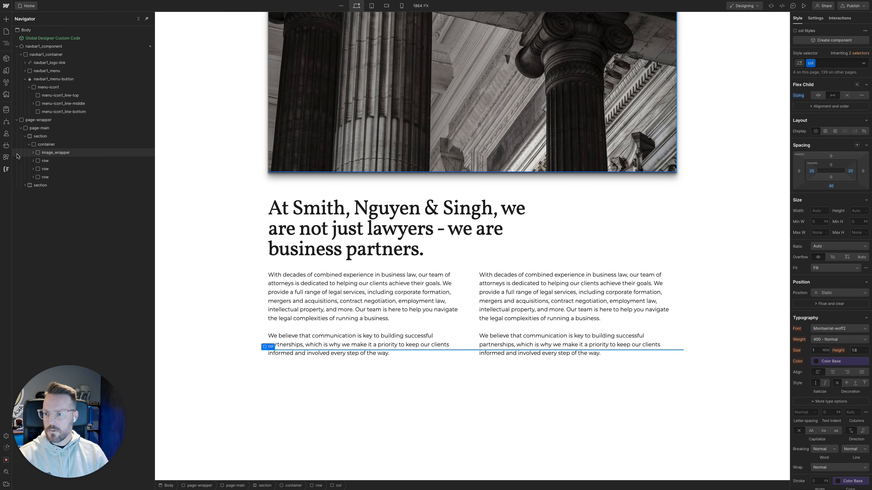
Insert a Div Block inside the new col and assign it the existing image_wrapper class
click(34, 177)
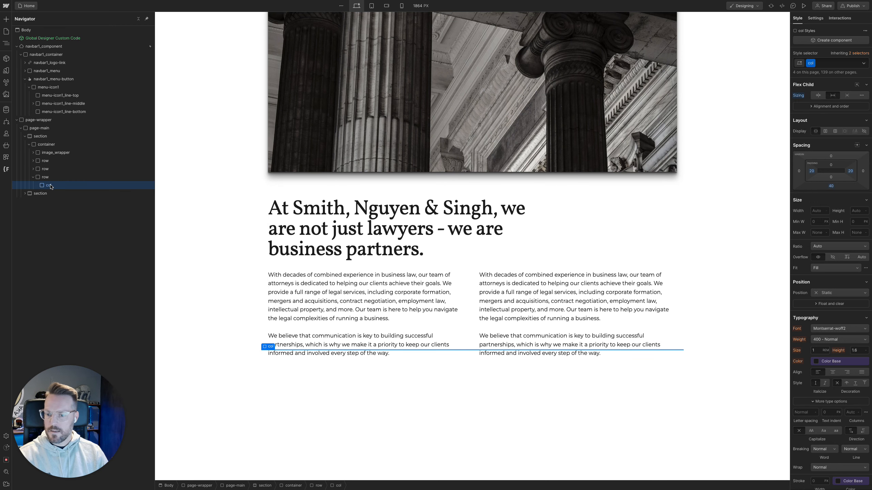
key(super)
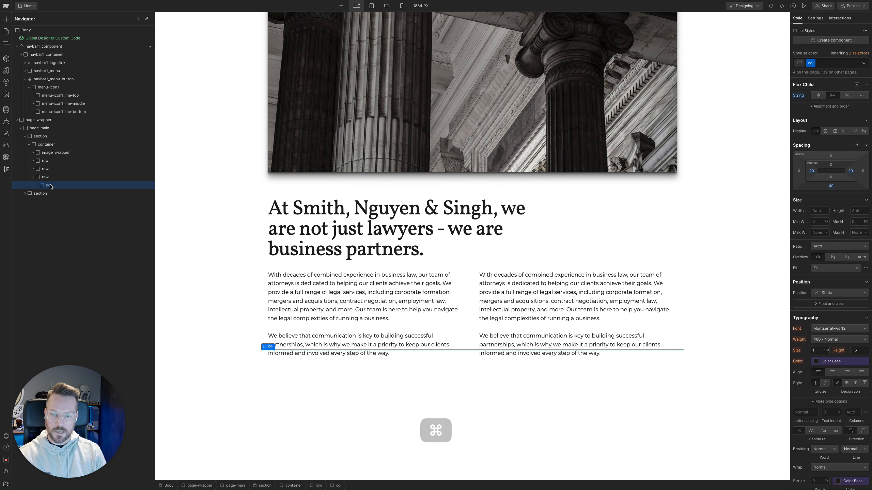
key(super+k)
text(div)
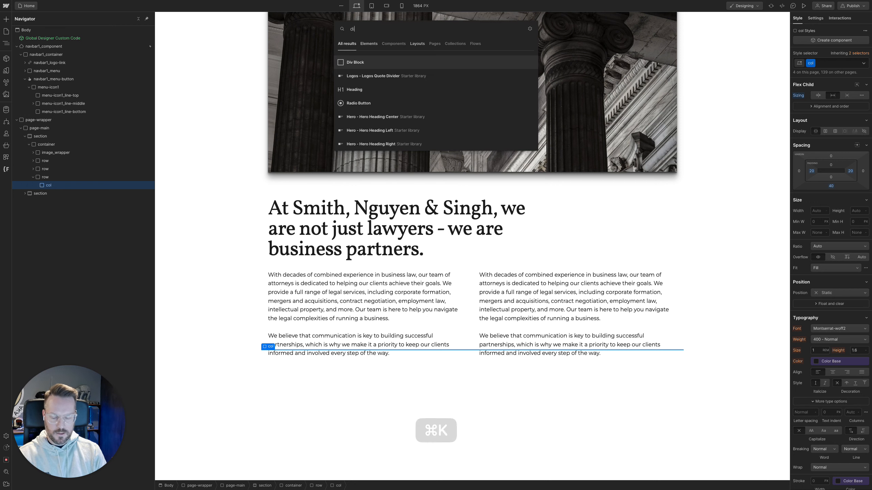
key(Return)
key(super+Return)
text(imawr)
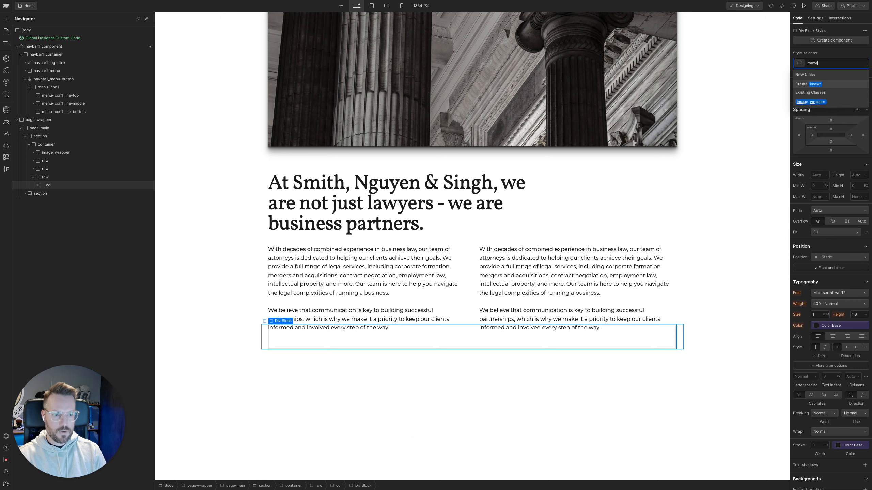
key(Down)
key(Return)
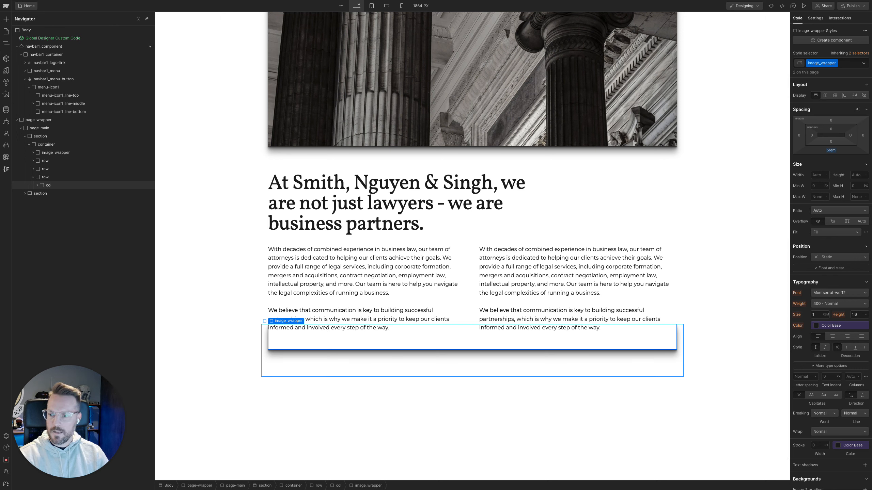
Insert an Image element in the new image_wrapper and set its source to three-lawyers_img.webp
key(super+k)
text(image)
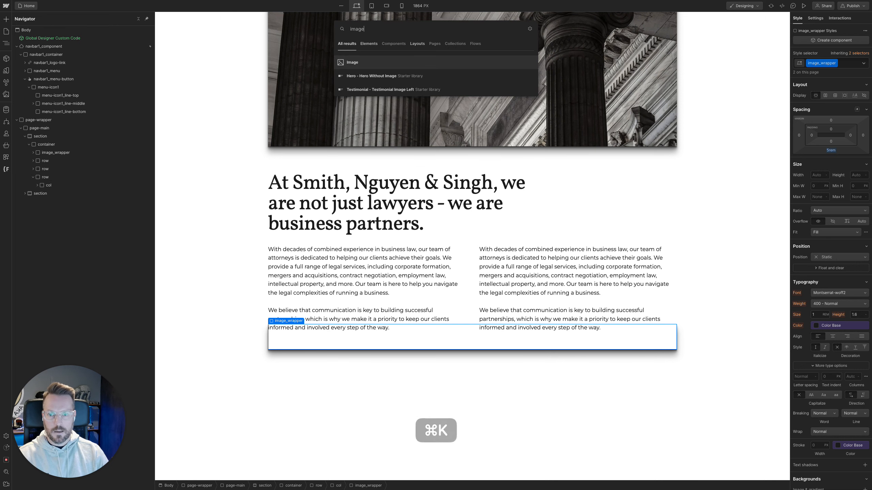
key(Return)
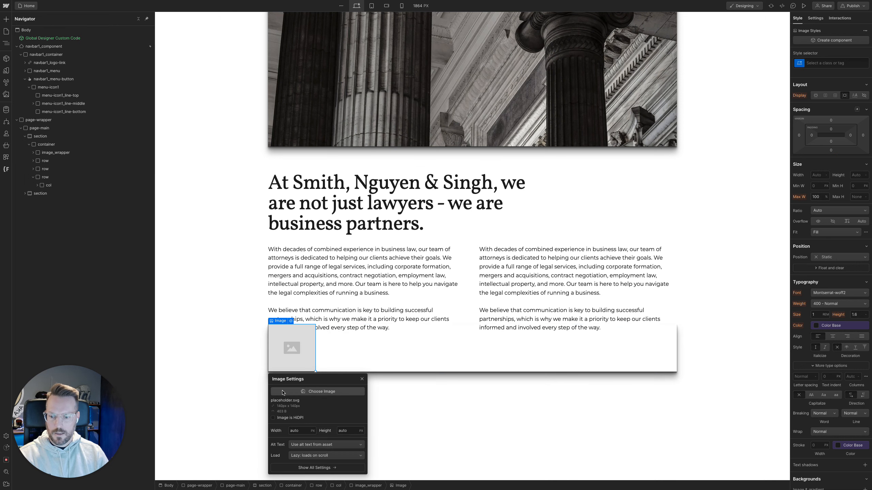
click(282, 392)
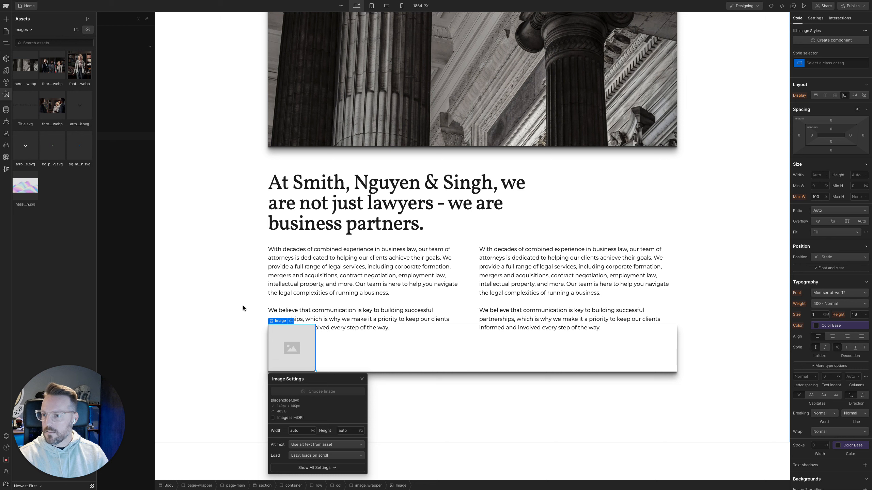
click(52, 66)
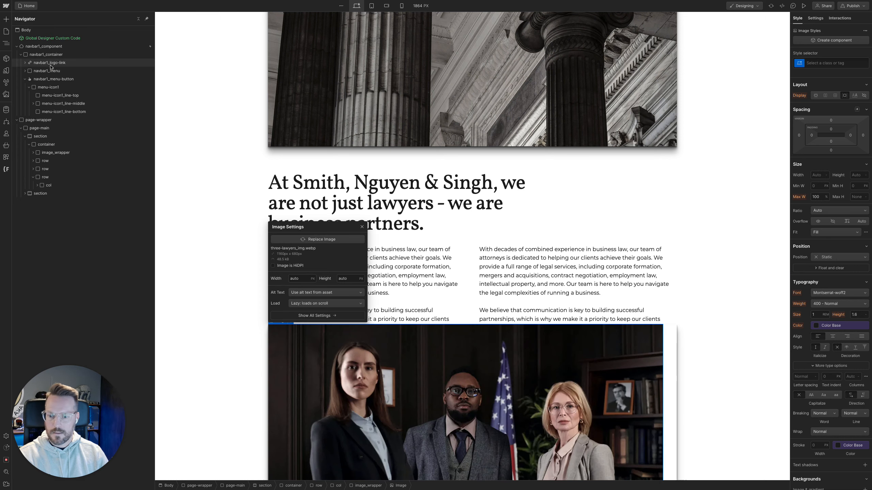
click(362, 227)
Duplicate the col holding the three-lawyers image to make a two-column image row
click(49, 185)
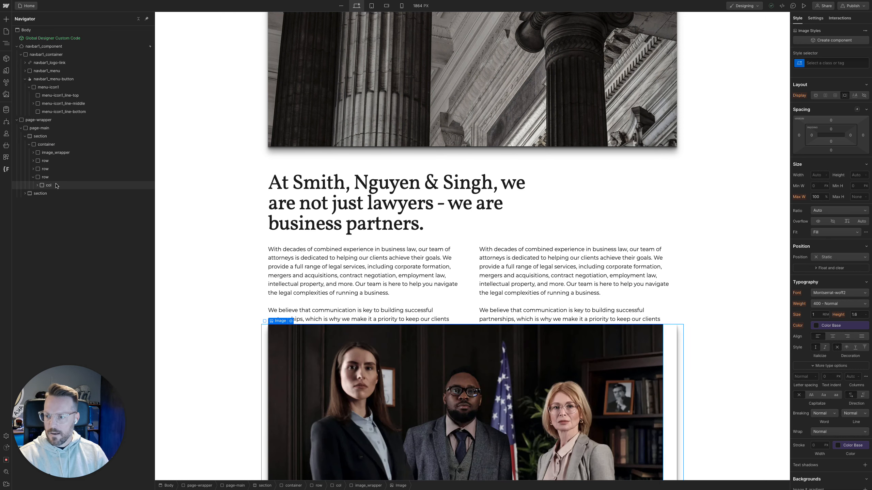
key(super+d)
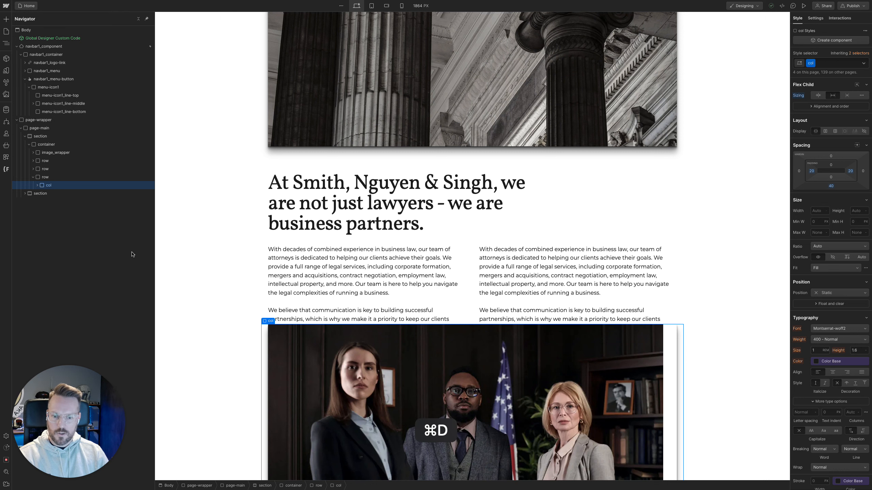
scroll(230, 294, down, 1)
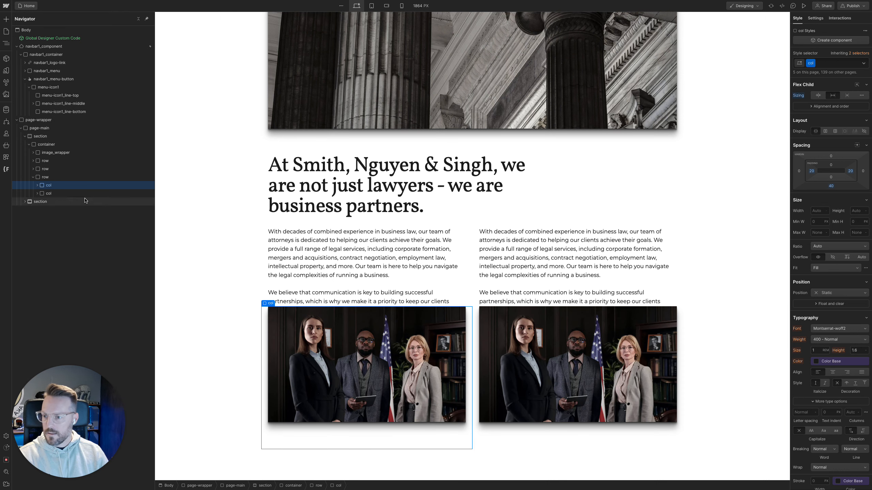
Remove the u-mb-0 combo class from the first text column in the row above the images
click(62, 169)
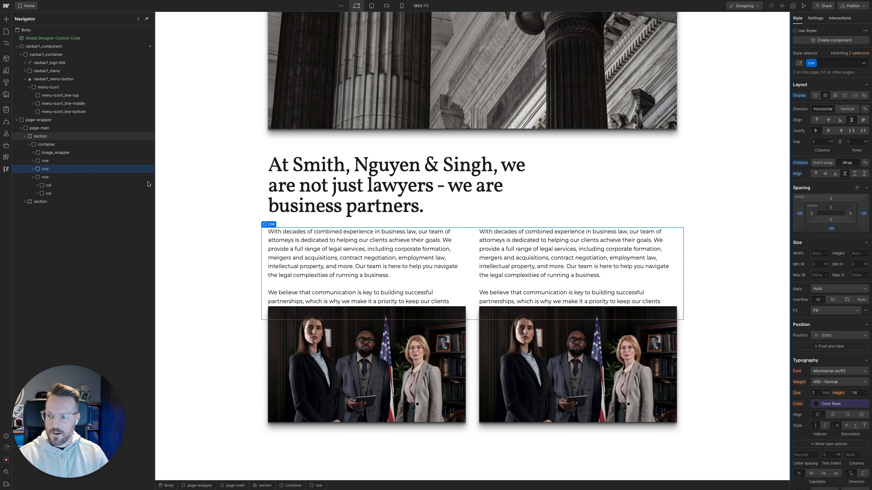
click(33, 168)
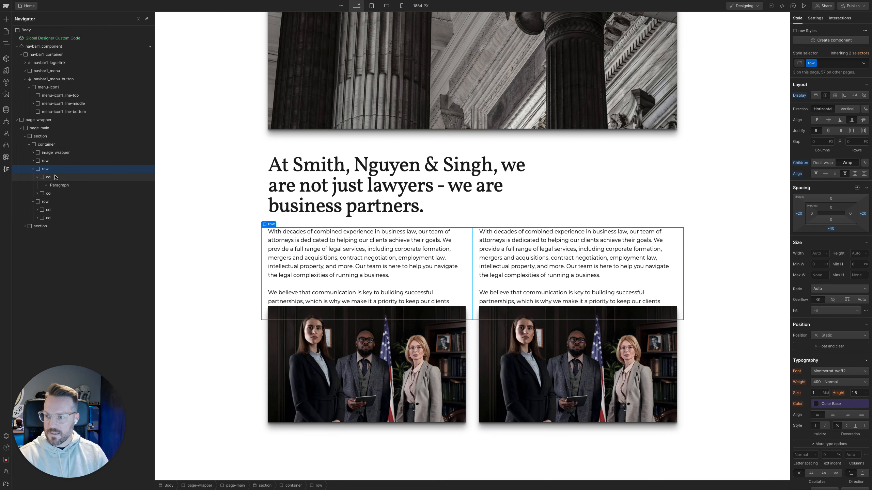
click(48, 177)
key(super+Return)
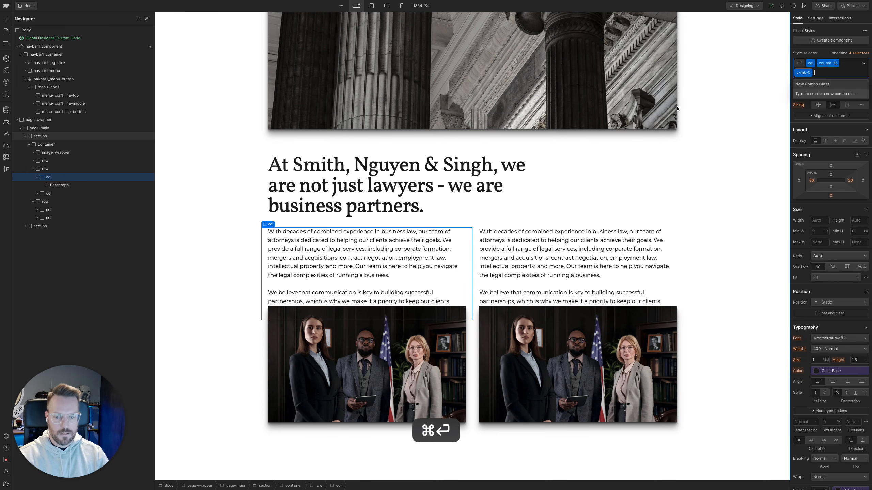
key(BackSpace)
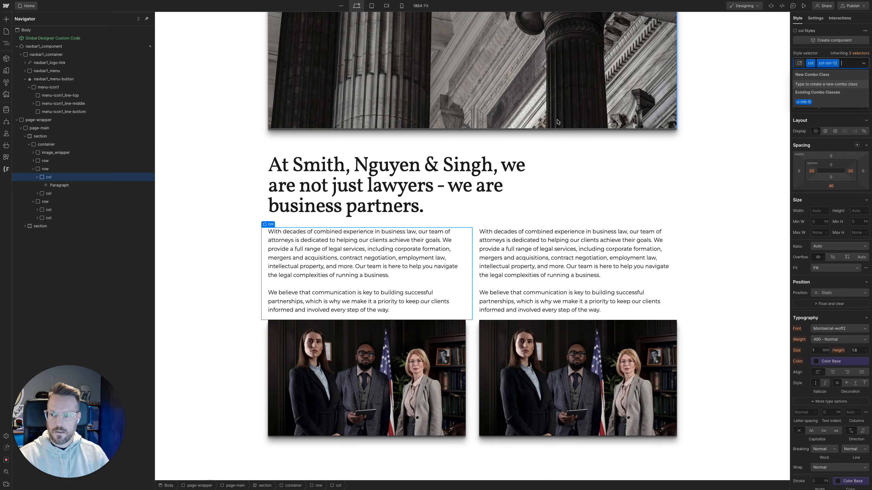
Remove the u-mb-0 combo class from the second text column in the row above the images
click(79, 195)
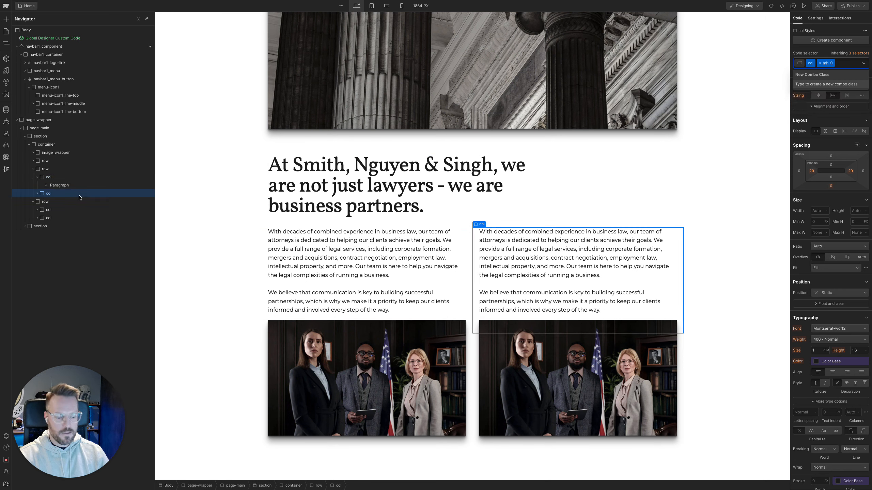
key(BackSpace)
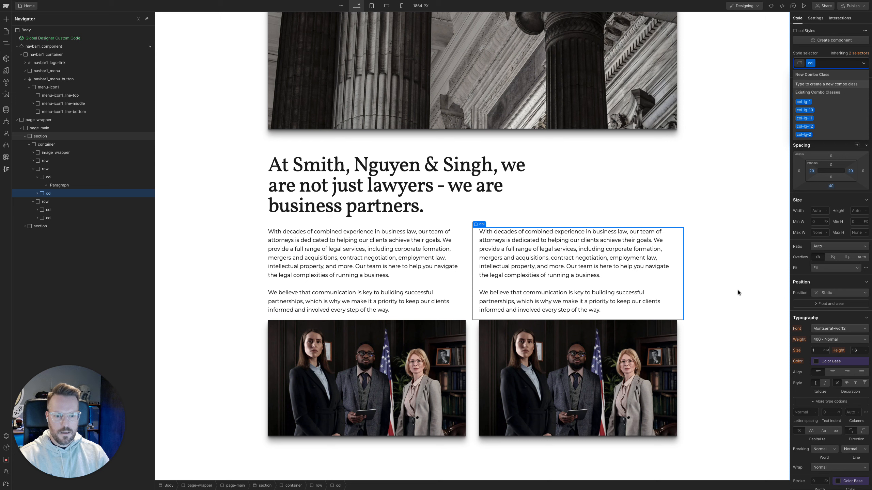
click(718, 295)
scroll(456, 277, down, 1)
scroll(456, 278, down, 1)
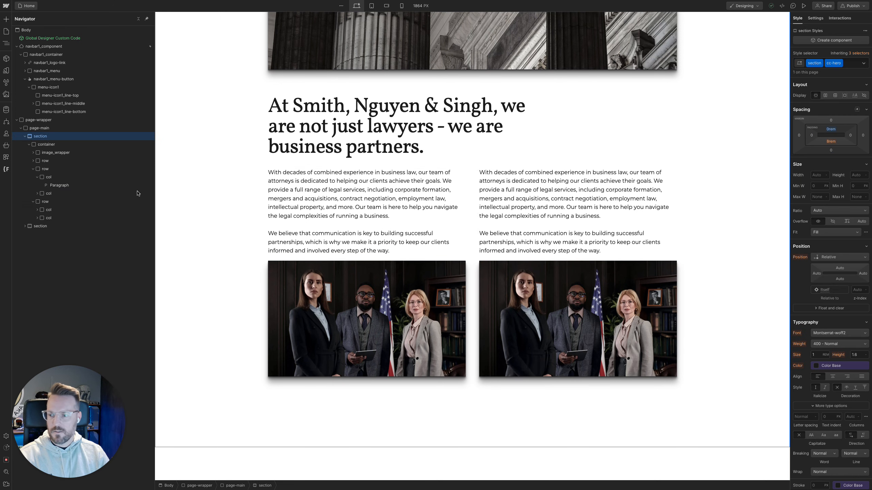
Switch to the Figma design and examine the bottom padding of the text section above the two images
mouse_move(2, 199)
click(39, 147)
click(330, 298)
key(alt)
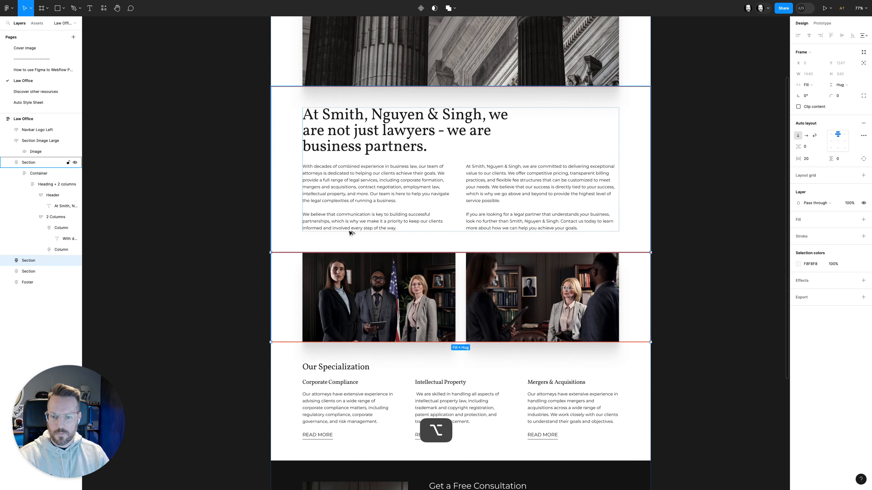
click(395, 229)
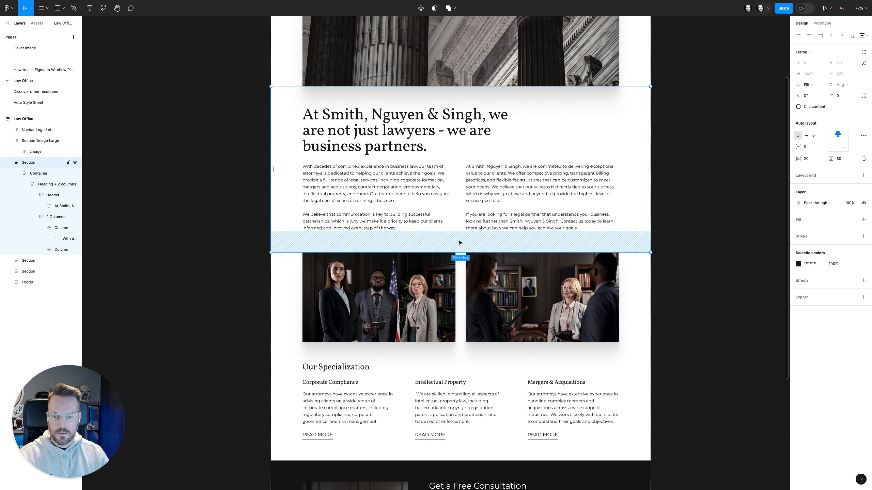
click(460, 242)
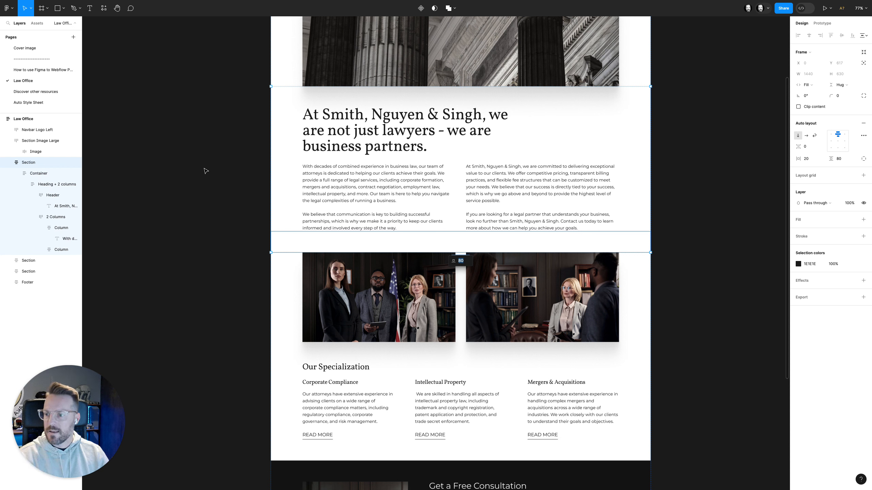
Switch back to Webflow and undo the removal of the u-mb-0 combo class from both text columns
mouse_move(2, 137)
click(75, 82)
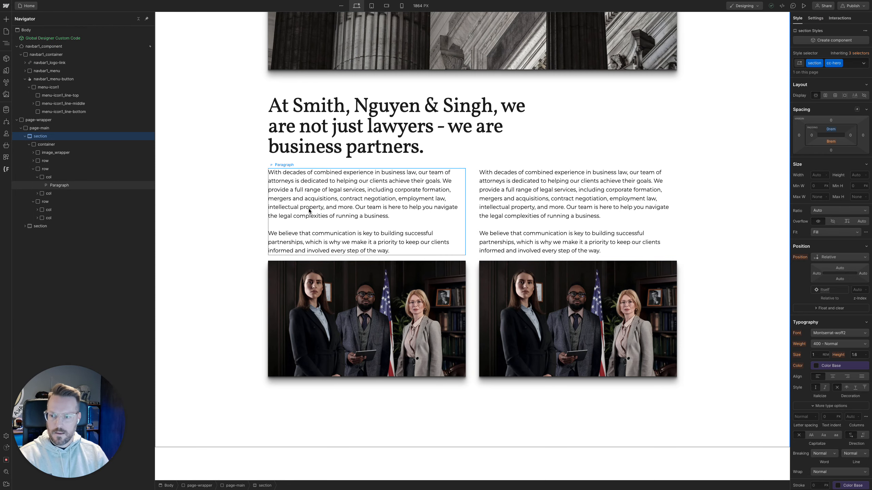
key(super+z)
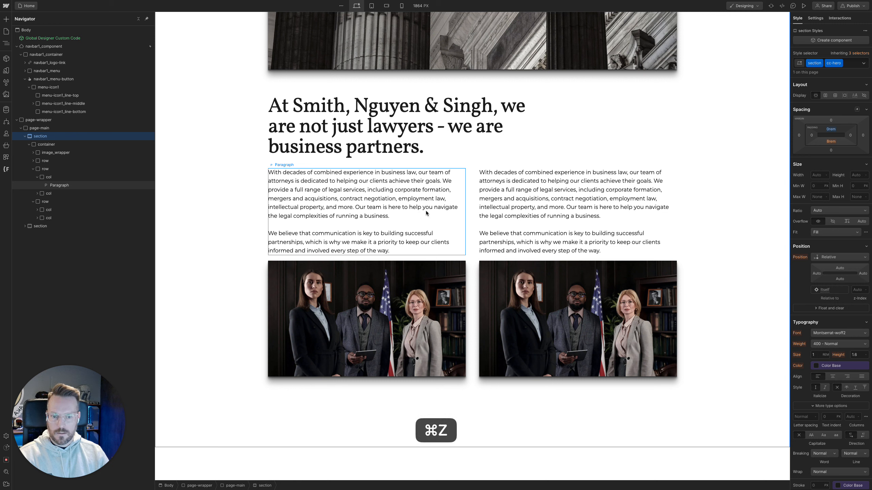
click(434, 208)
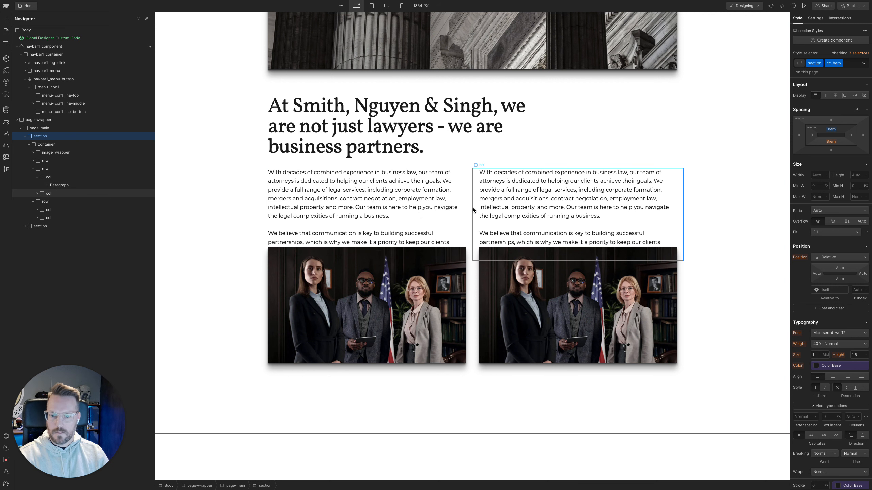
key(Up)
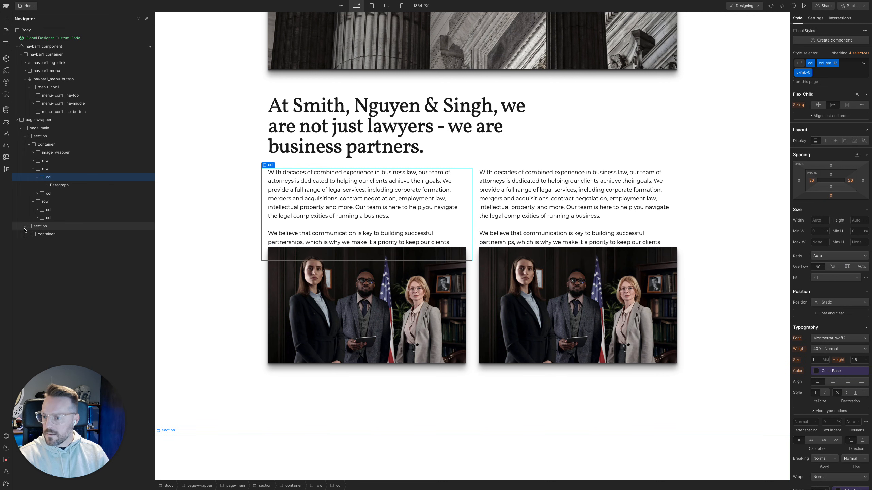
Move the image row into the second section's container and set the section class's top and bottom padding to 80/16 rem
click(25, 226)
mouse_move(45, 202)
mouse_down()
mouse_move(48, 220)
mouse_move(51, 213)
mouse_up()
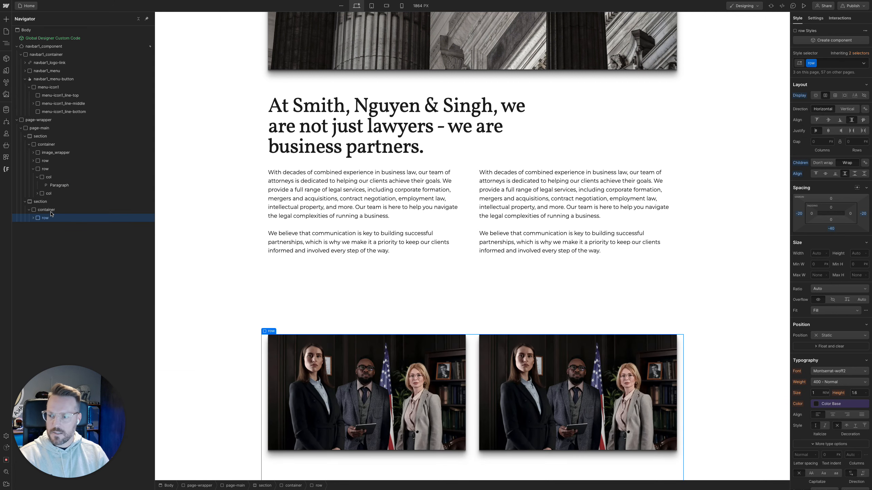
click(41, 202)
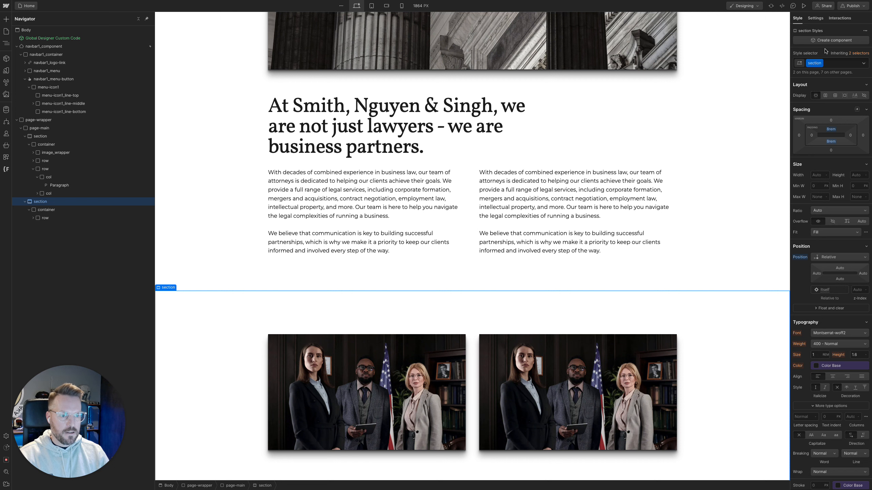
click(831, 129)
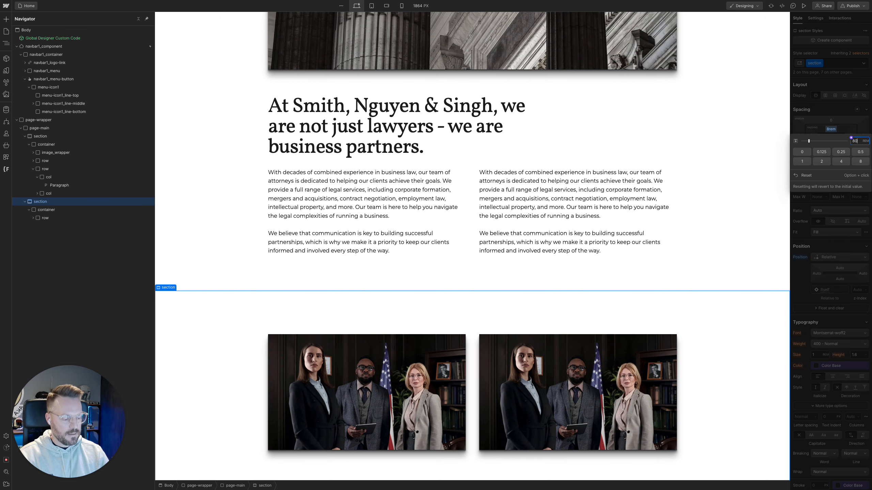
text(80/16)
key(alt+Return)
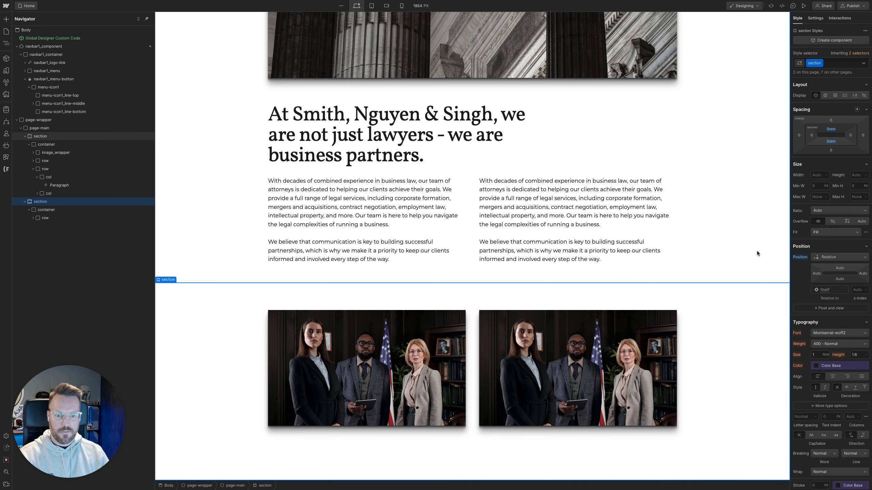
scroll(756, 251, up, 4)
scroll(748, 258, down, 4)
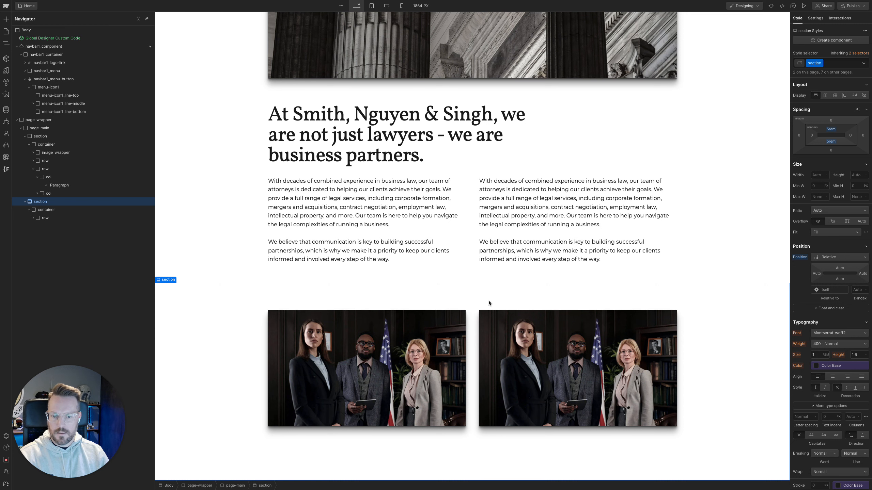
Switch to the Figma design and examine the image section's padding and its spacing to the specialization section below
mouse_move(2, 167)
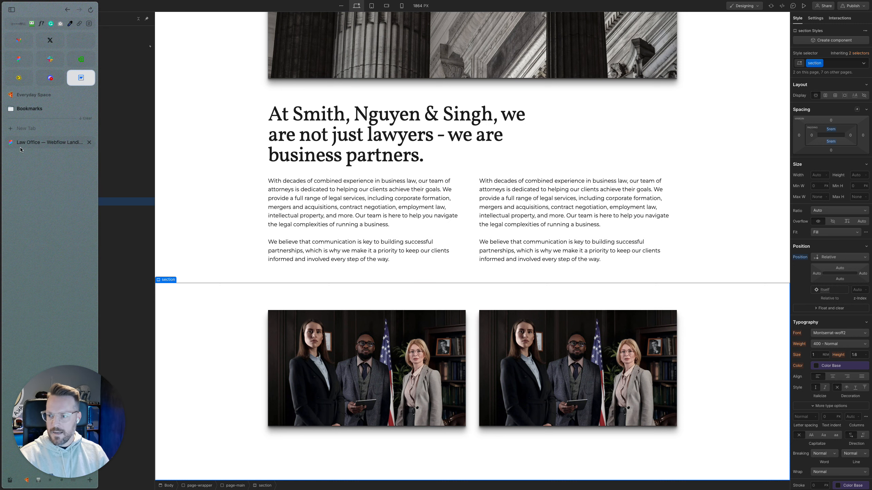
click(47, 141)
click(327, 278)
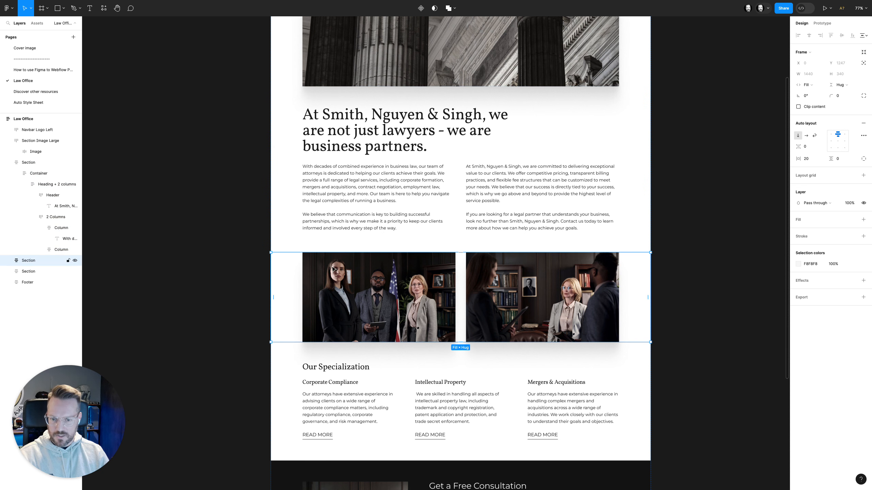
mouse_move(1, 103)
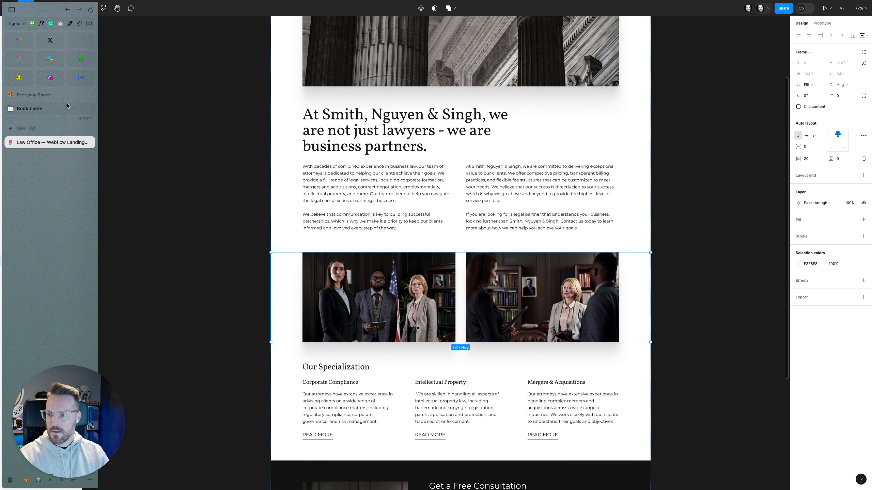
scroll(349, 289, down, 3)
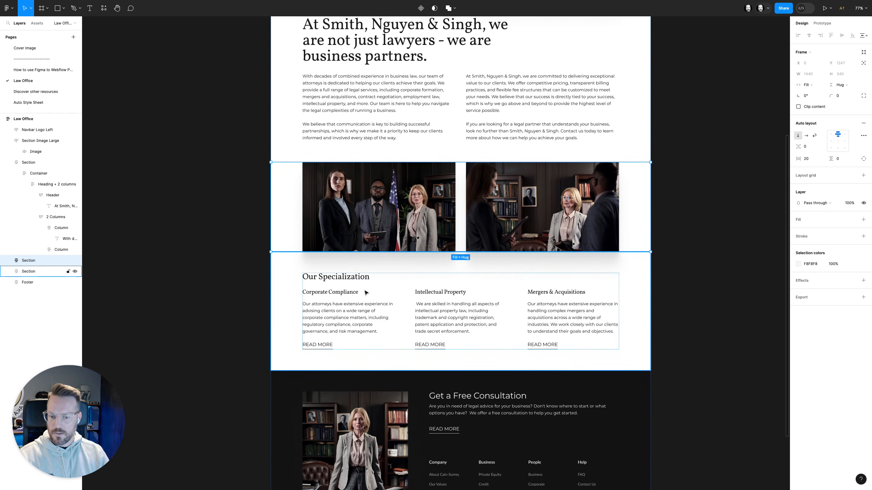
scroll(363, 288, up, 2)
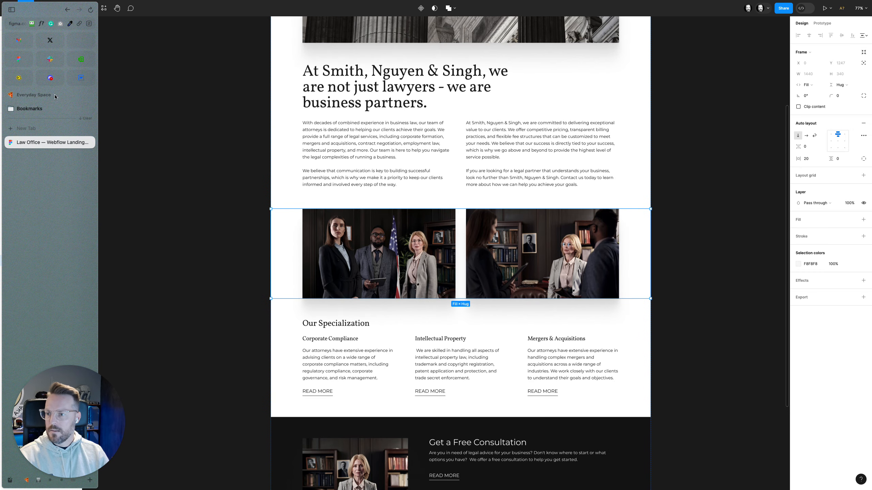
Switch back to Webflow and rename the first section's cc-hero combo class to cc-top
click(81, 78)
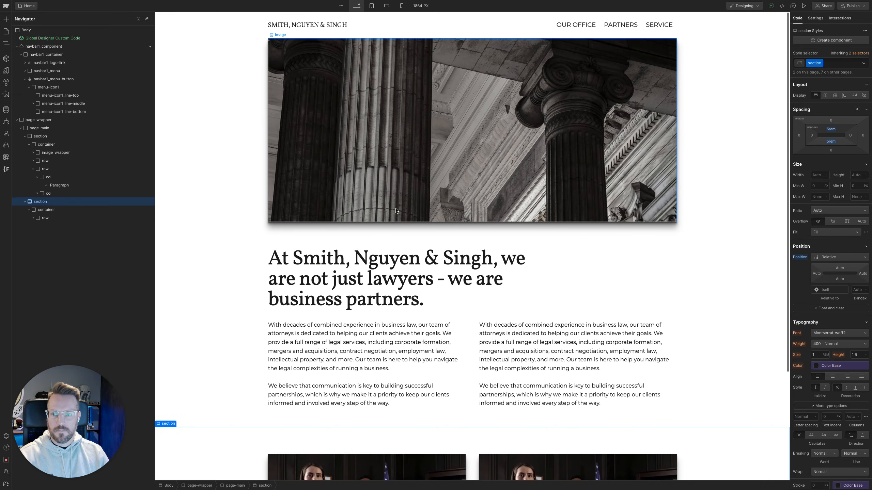
click(75, 136)
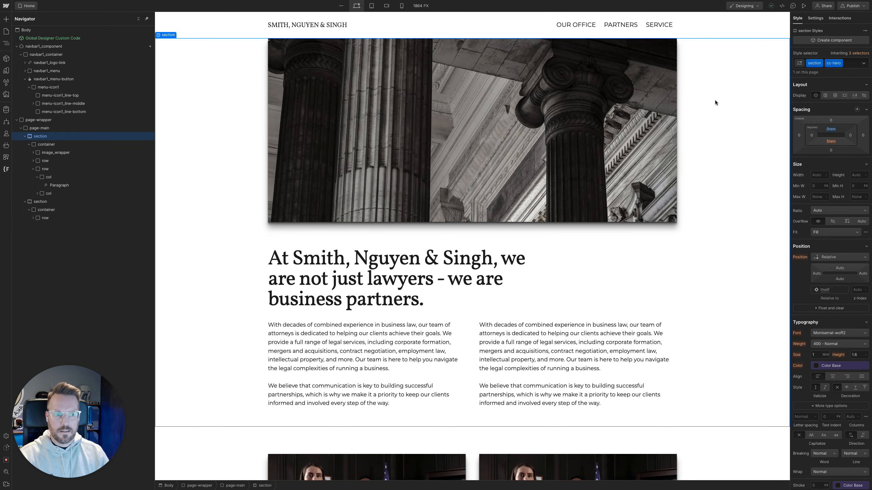
double_click(832, 63)
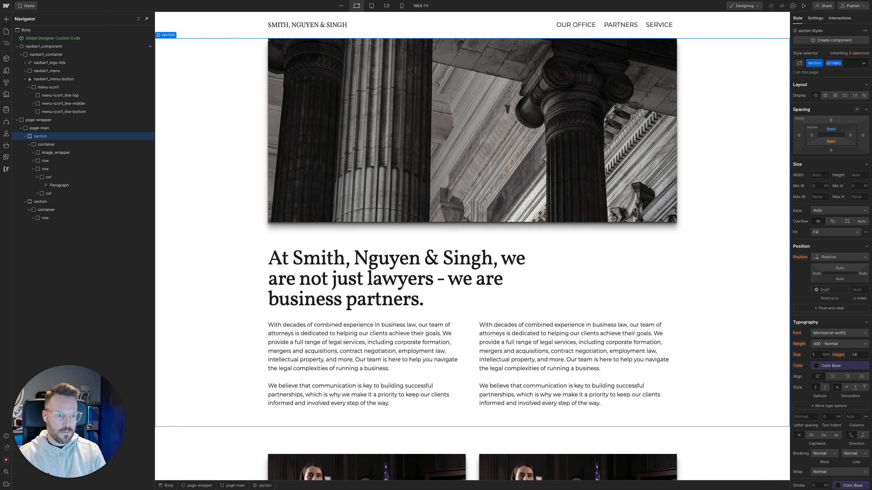
text(cc)
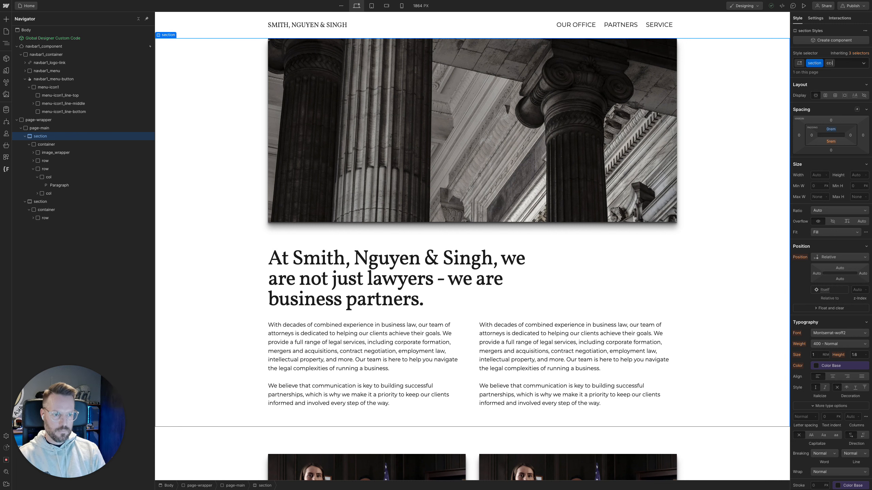
text(-)
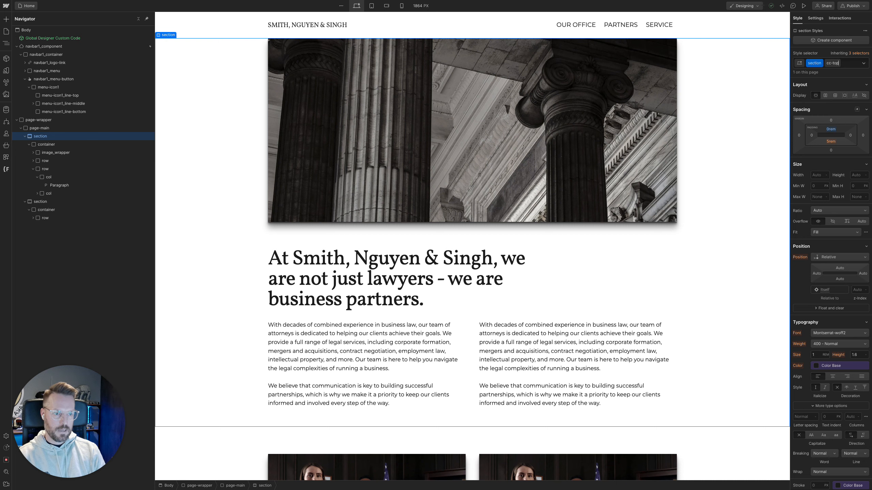
key(Return)
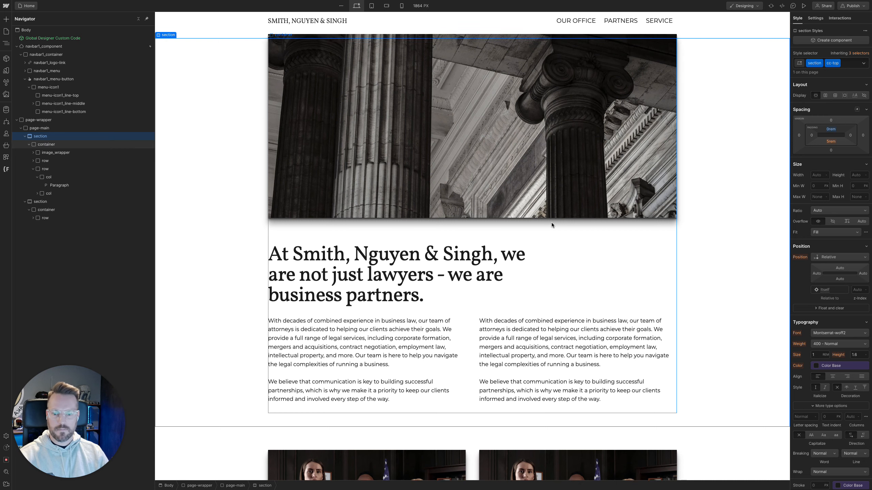
Add the existing cc-top combo class to the second section, which holds the image row
scroll(551, 226, down, 4)
click(206, 326)
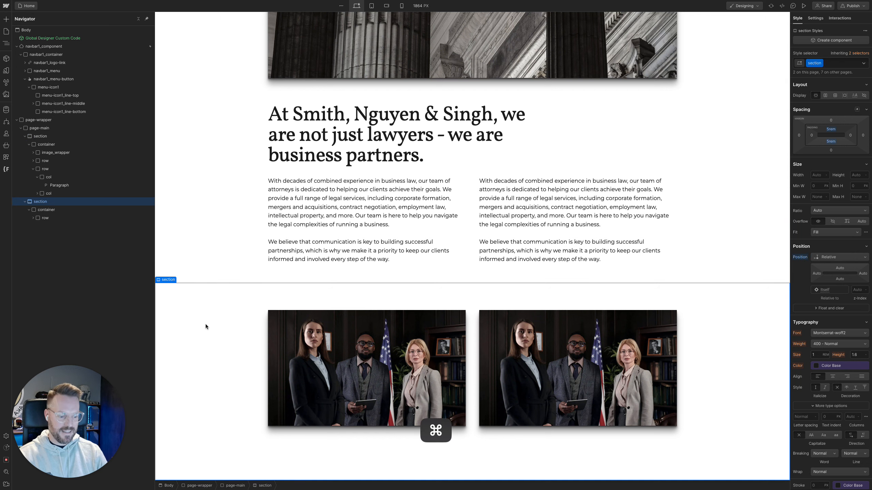
key(super+Return)
text(cctop)
key(Down)
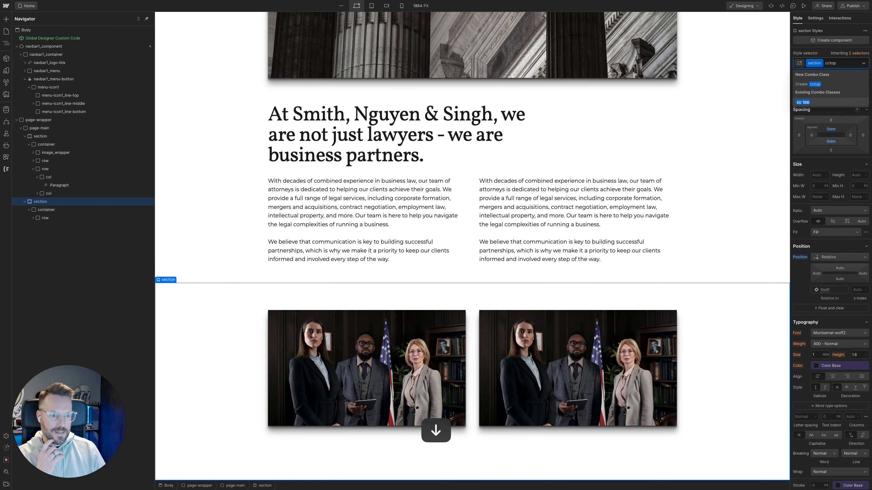
key(Return)
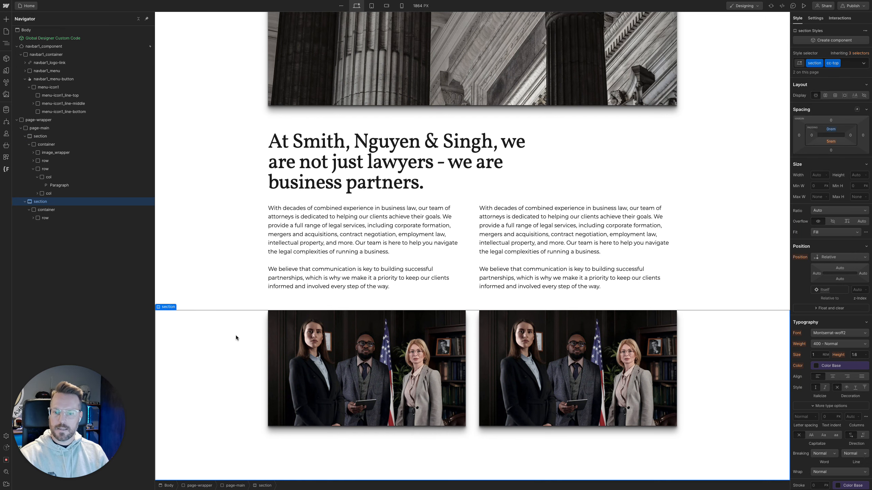
Insert a Div Block in the second section's container below the image row and assign it the existing row class
click(64, 211)
key(super+k)
text(div)
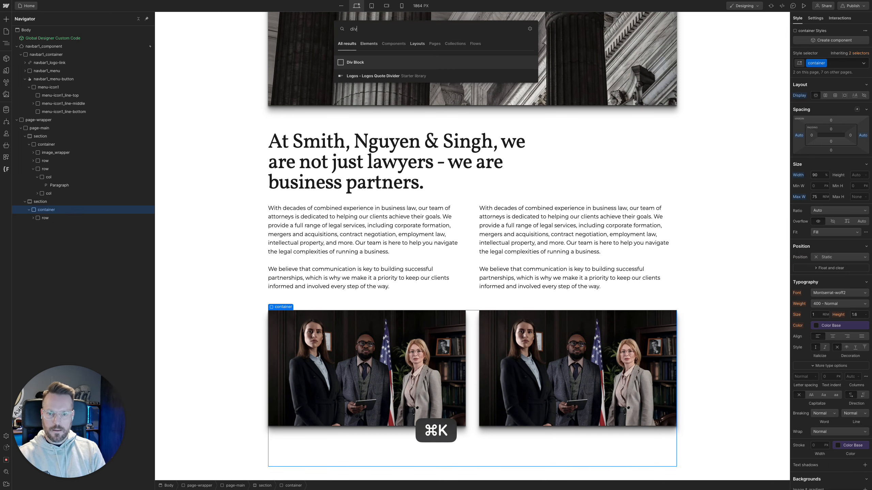
key(Return)
key(super+Return)
text(row)
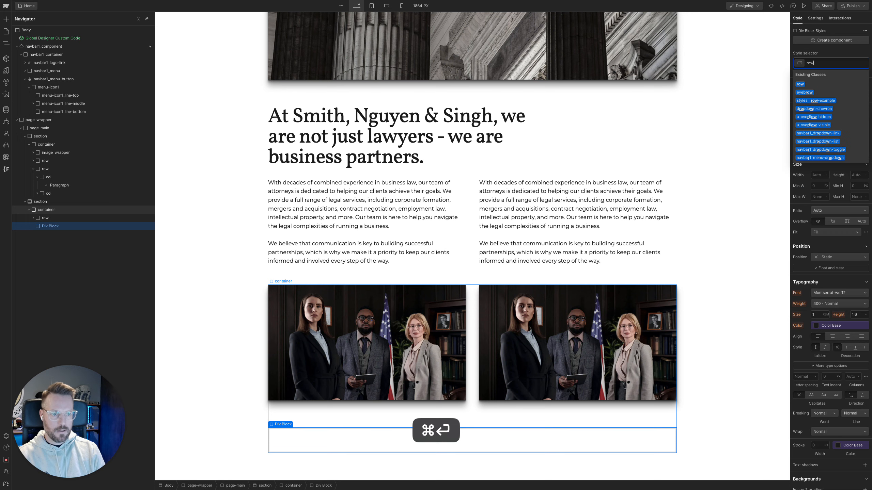
key(Down)
key(Return)
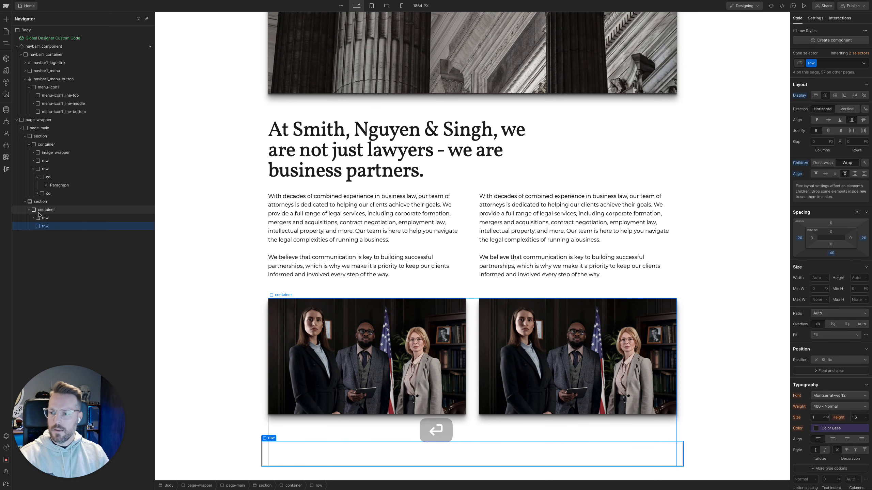
Switch to the Figma design and examine the Our Specialization section's three-card layout and the spacing between its cards
mouse_move(1, 215)
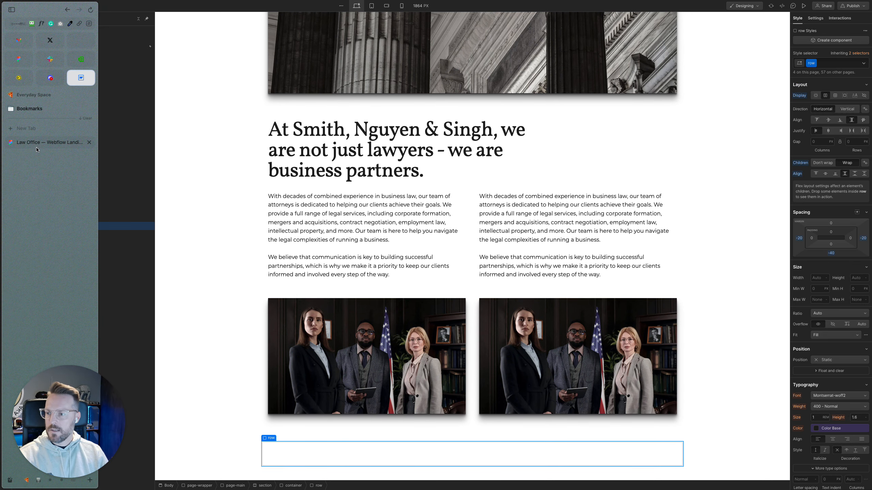
click(52, 142)
scroll(288, 299, down, 1)
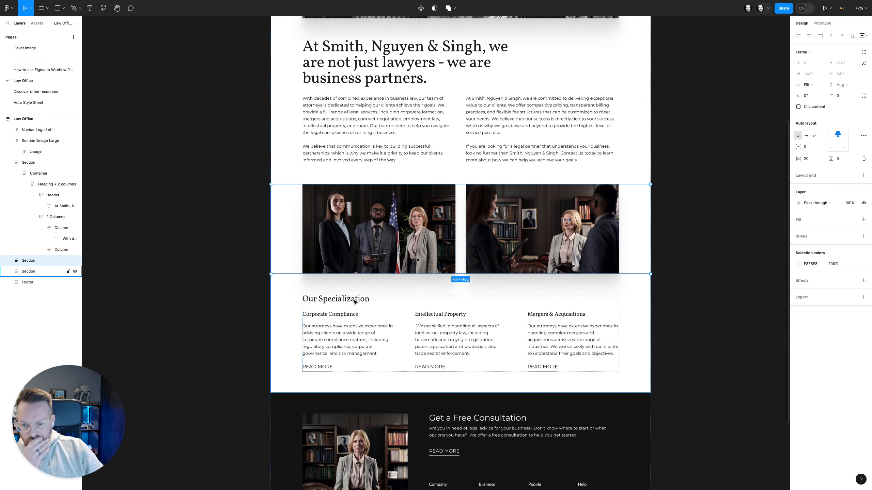
scroll(354, 301, down, 3)
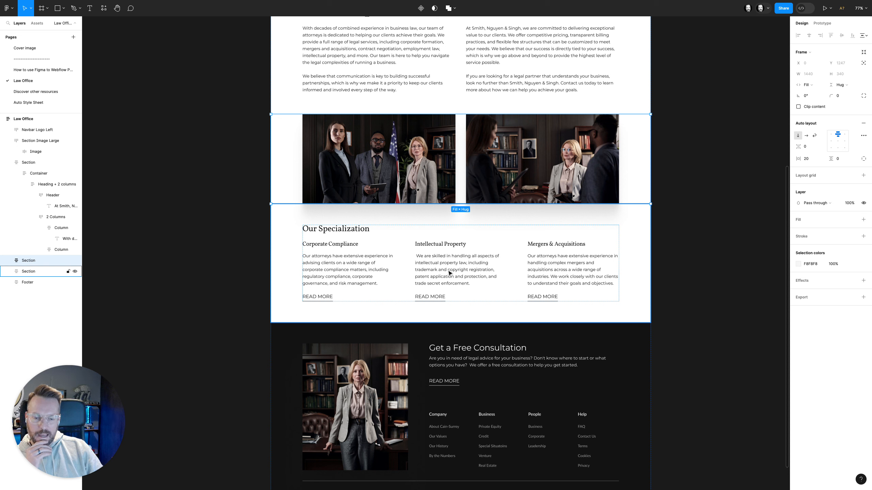
double_click(381, 272)
double_click(380, 273)
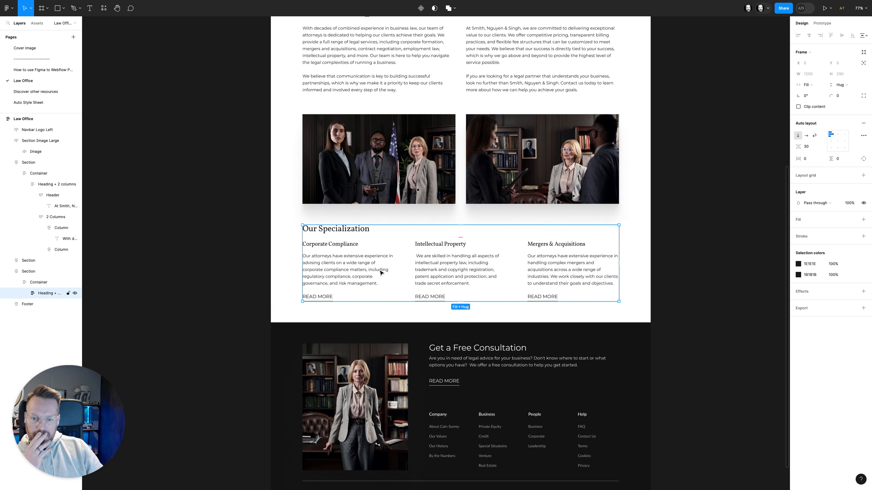
double_click(381, 272)
key(alt)
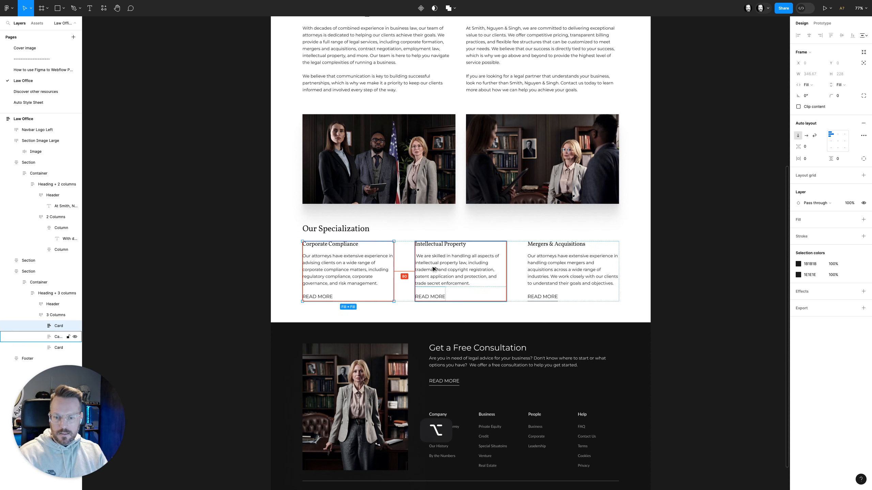
click(434, 269)
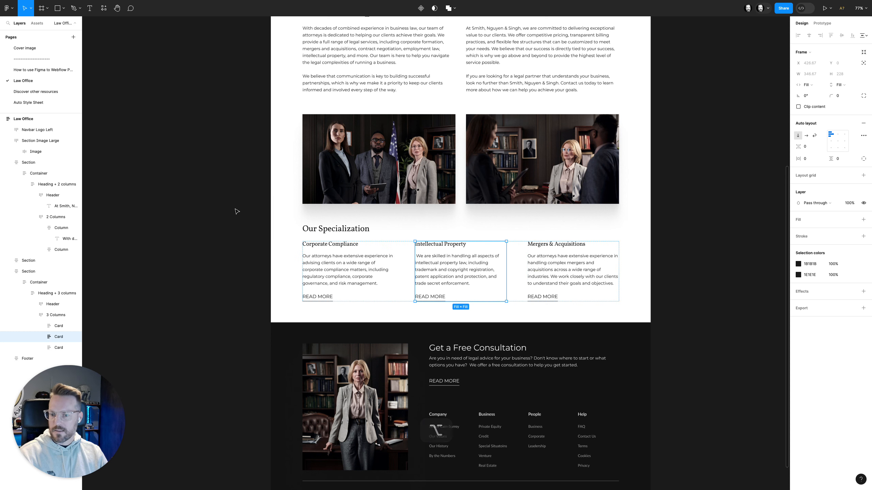
Copy the "Our Specialization" heading text from the Figma design
super+click(322, 231)
double_click(322, 230)
key(super+c)
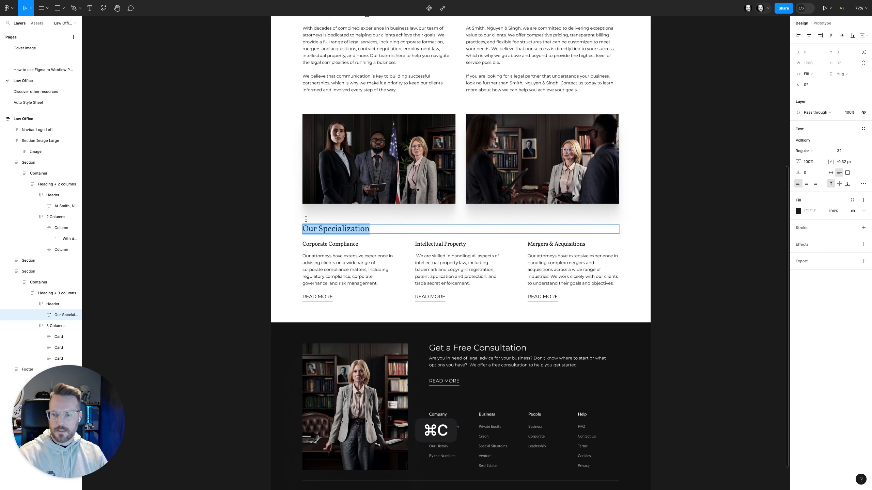
click(224, 167)
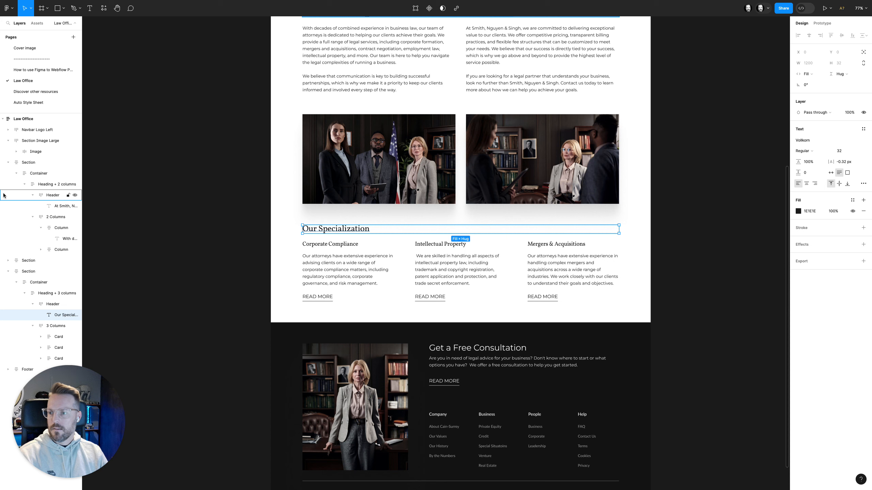
Switch back to Webflow and delete the empty row div below the image row, clearing its row class
mouse_move(20, 188)
click(81, 78)
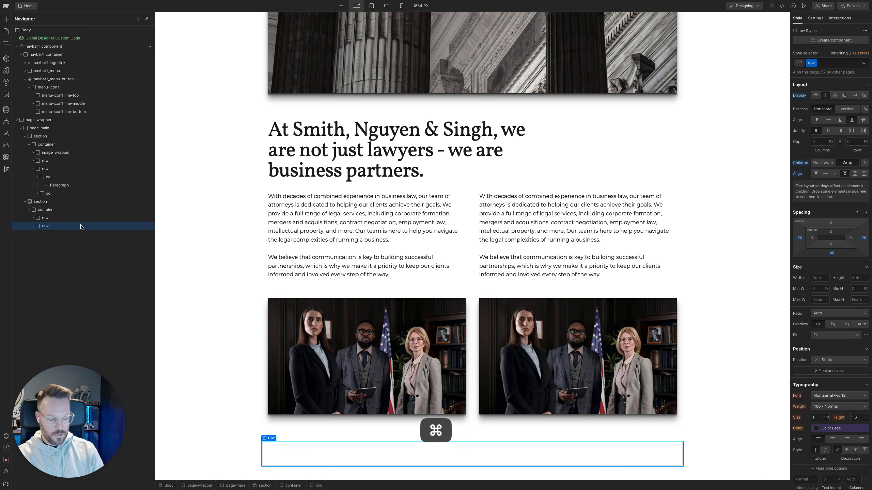
key(super+Return)
text(d)
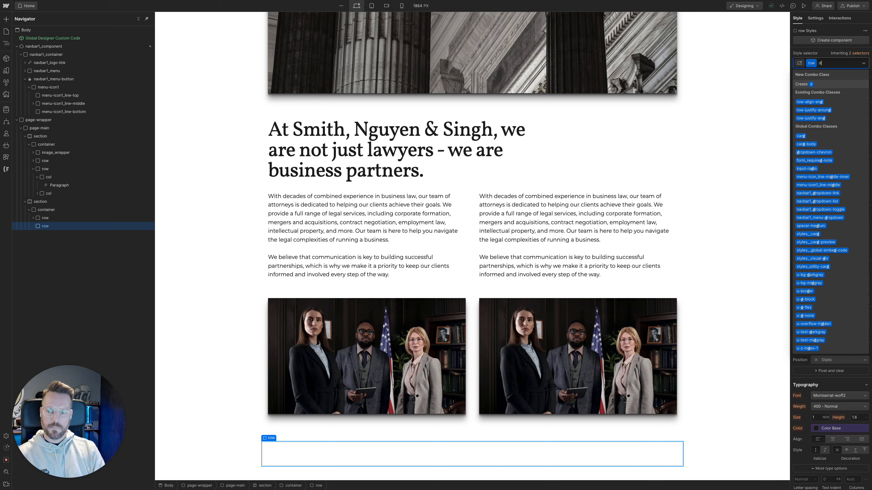
key(BackSpace)
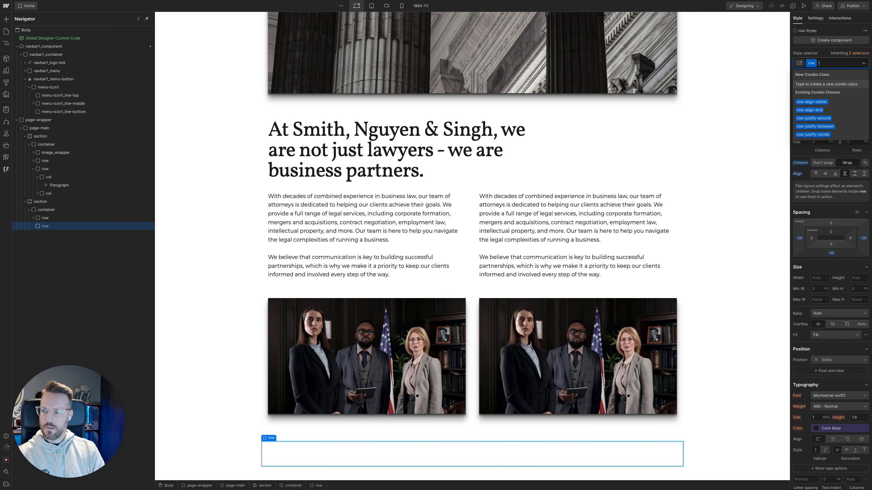
key(BackSpace)
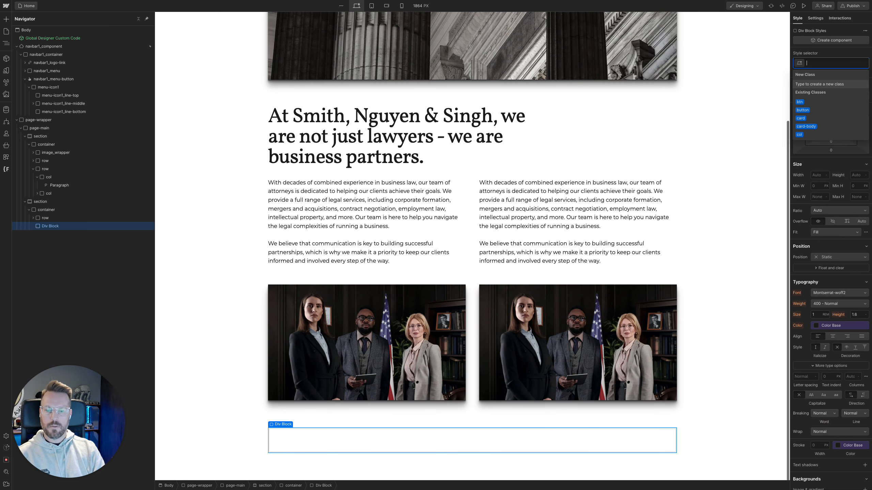
key(Escape)
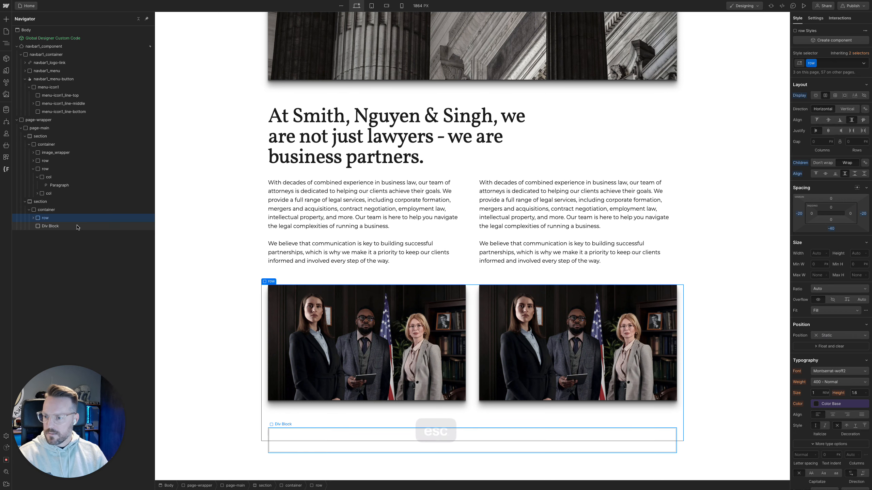
key(BackSpace)
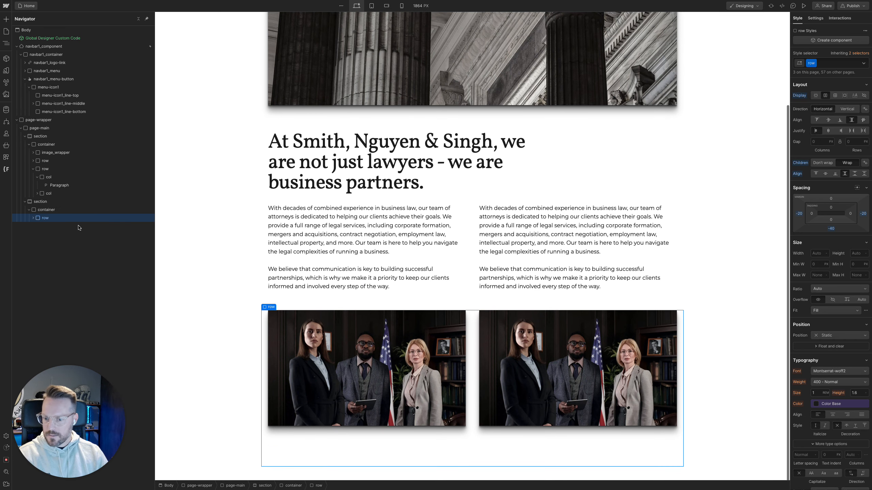
Insert an H2 heading into the second section's container below the image row and set its text to "Our Specialization"
click(59, 209)
text(heading)
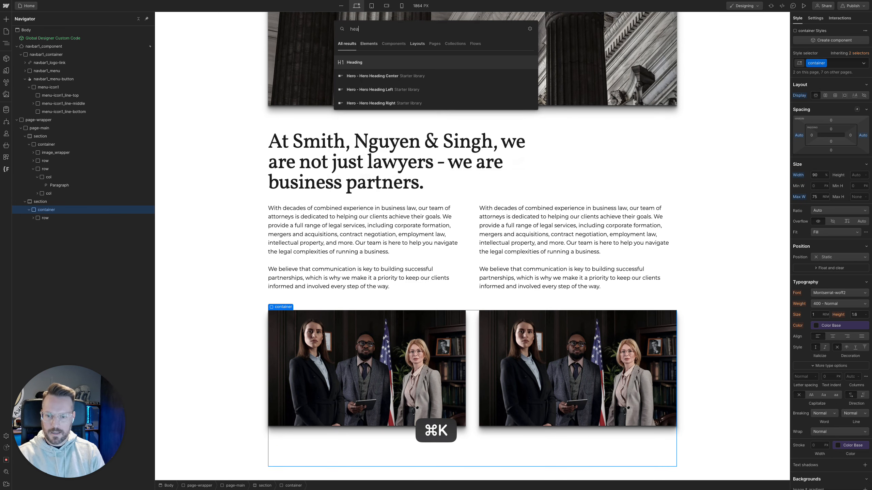
key(Return)
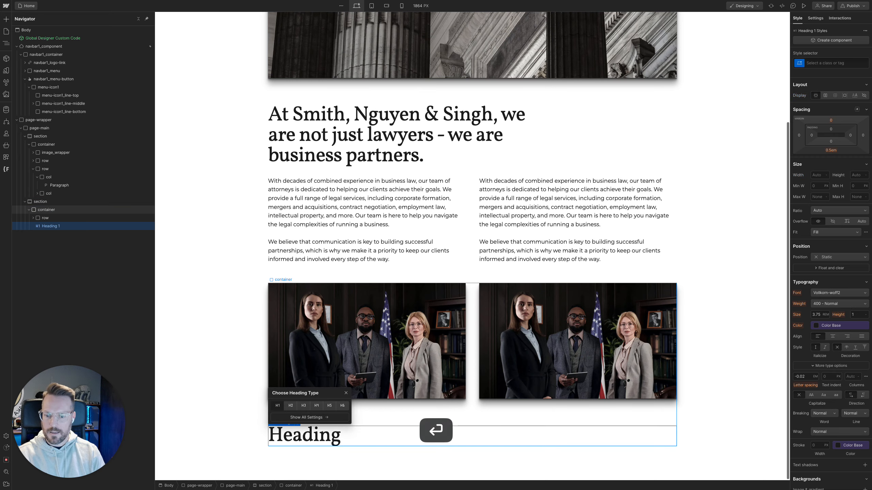
click(291, 405)
double_click(302, 444)
key(super+v)
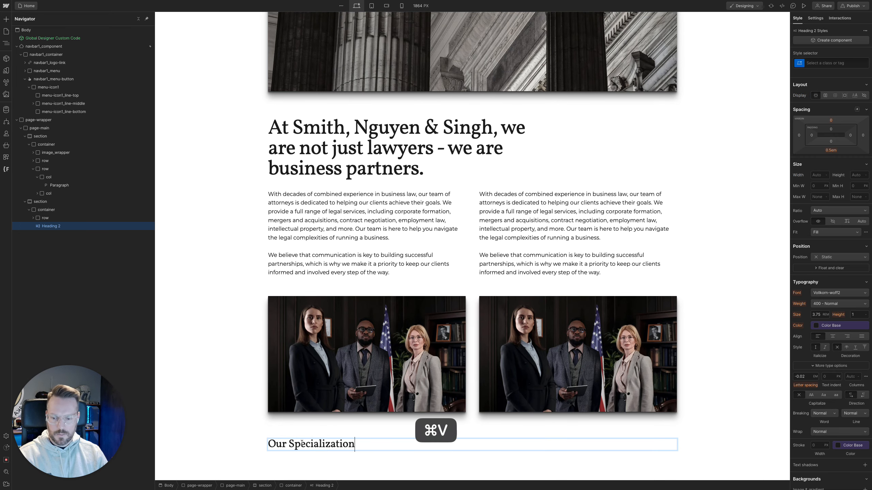
Insert a Div Block in the second section's container below the Our Specialization heading and assign it the existing row class
click(61, 213)
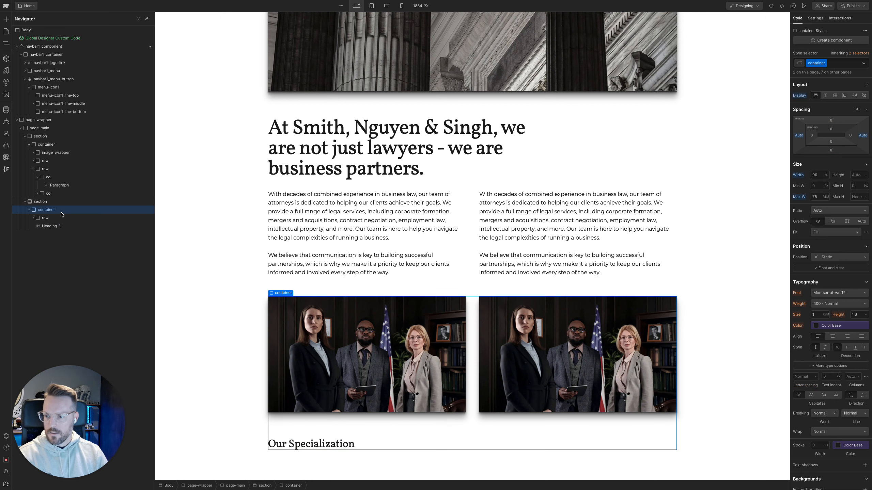
key(super+k)
text(div)
key(Return)
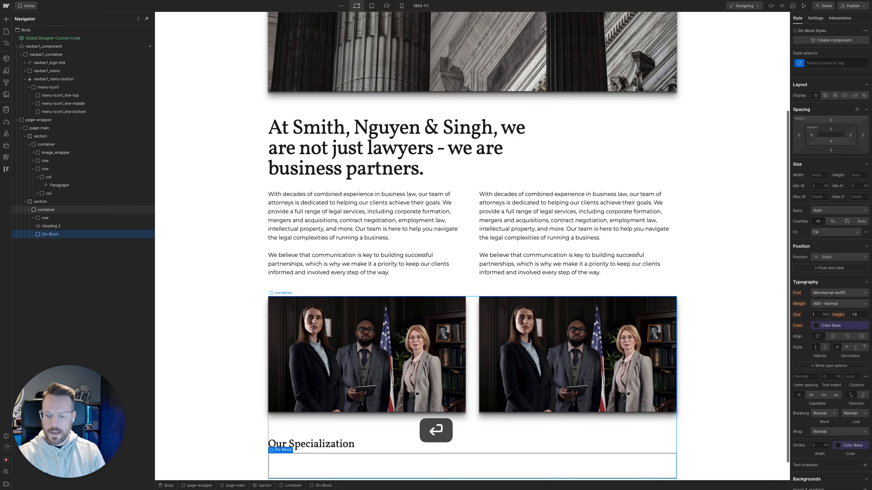
key(super+Return)
text(row)
key(Down)
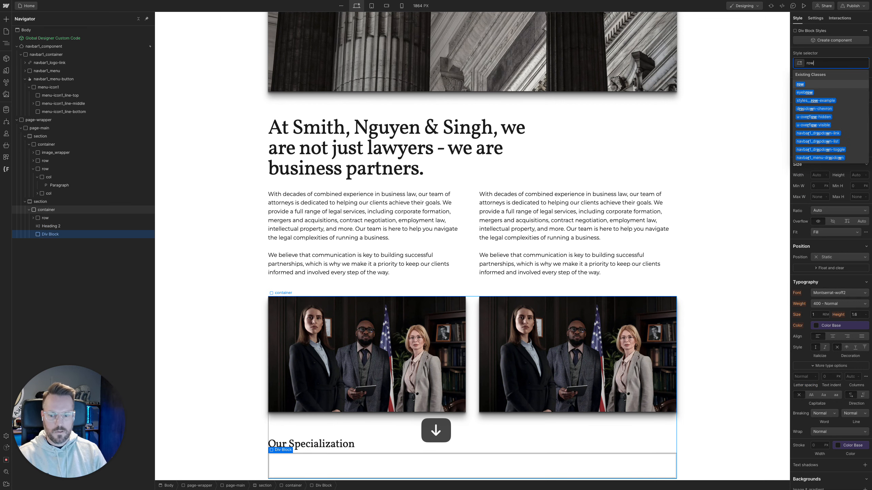
key(Return)
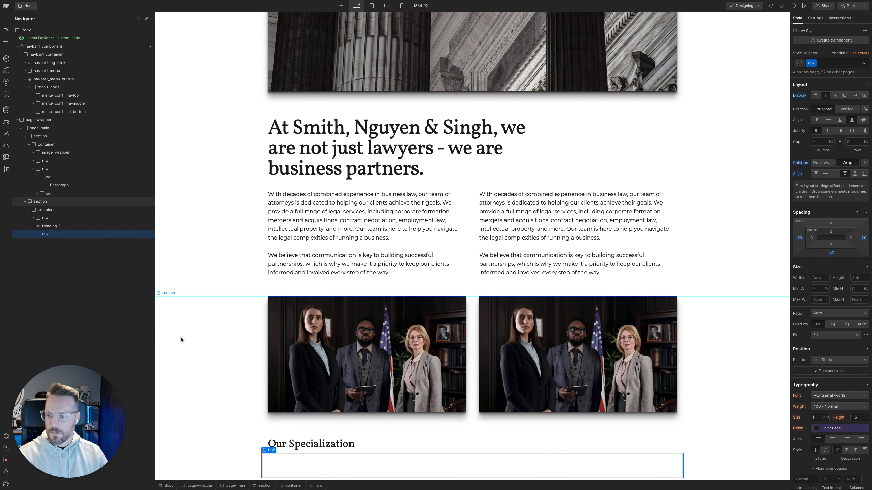
Insert a Div Block inside the new row under Our Specialization and assign it the existing col class
key(super)
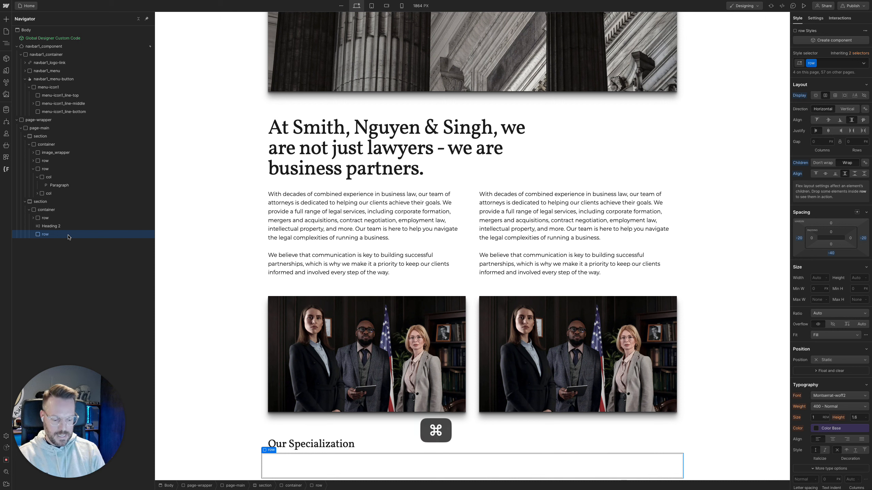
key(super+k)
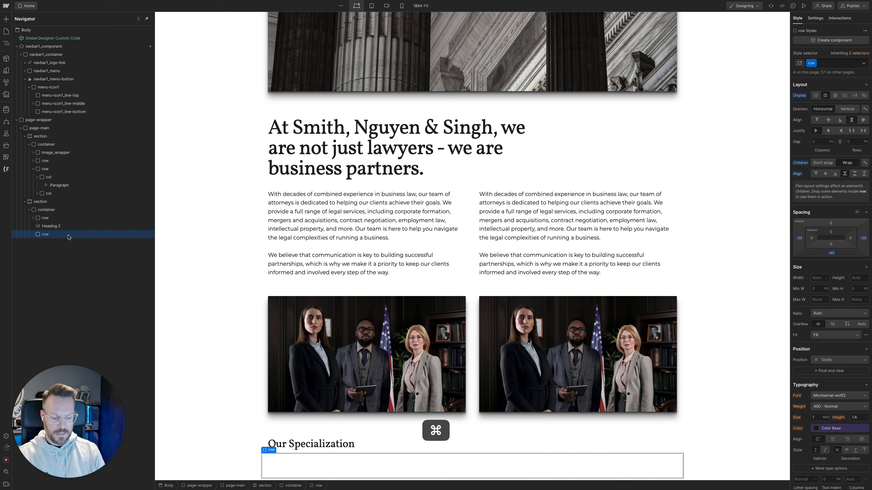
text(div)
key(Return)
key(super+Return)
text(col)
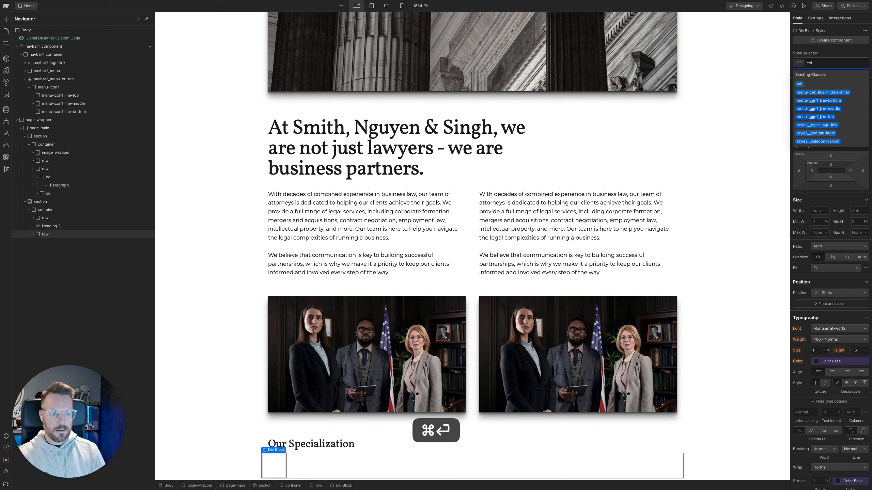
key(Down)
key(Return)
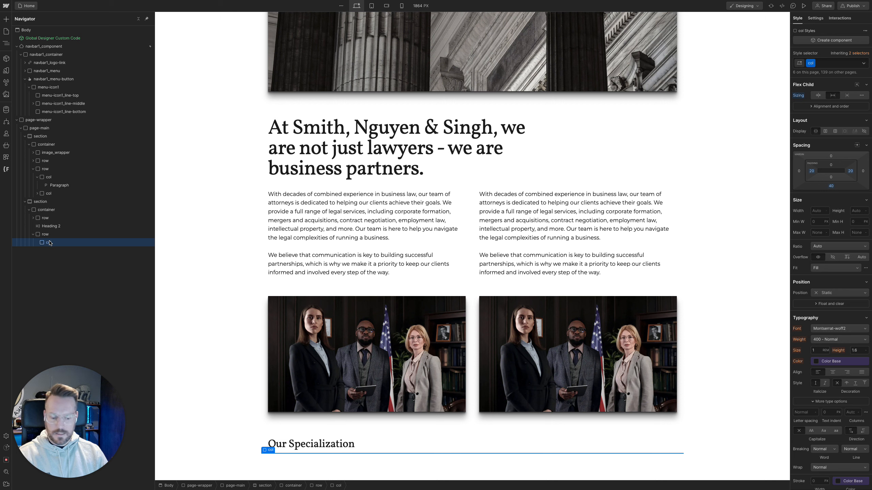
Insert a heading into the new column and set its type to H3
key(super+k)
text(heading)
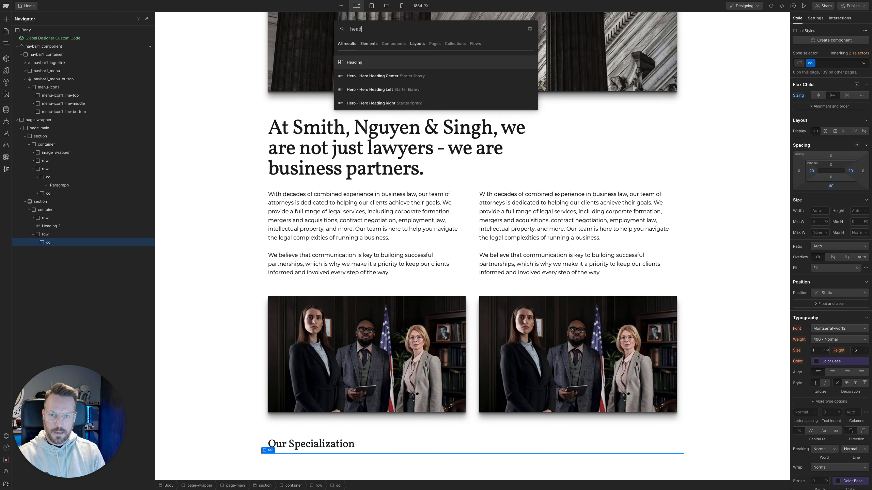
key(Return)
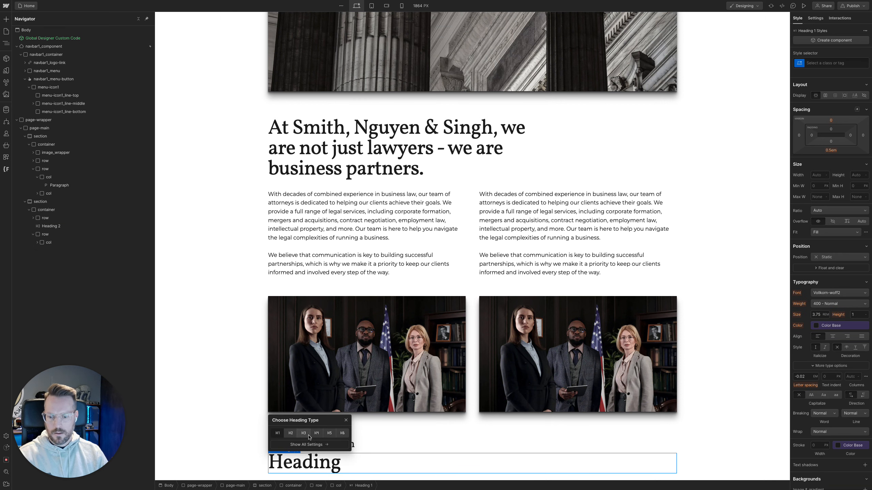
click(304, 433)
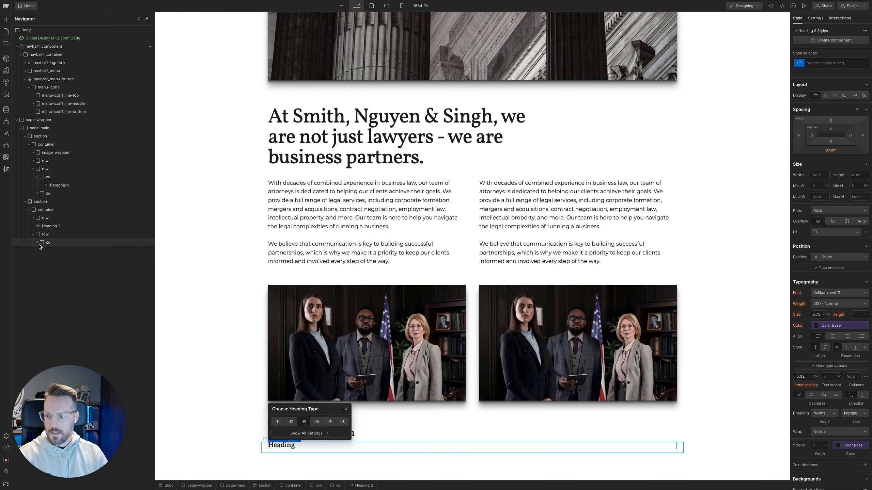
Insert a Paragraph into the same column below the H3 heading
click(38, 245)
key(super+k)
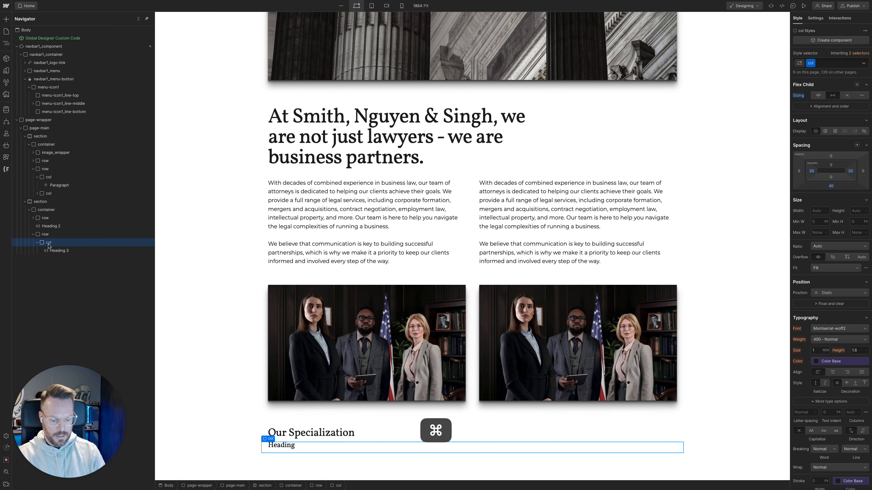
text(pa)
key(Return)
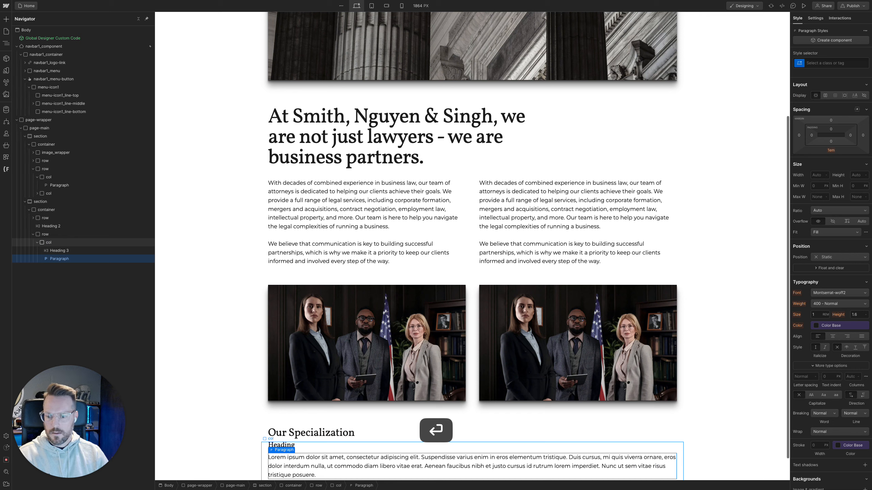
Switch to the Figma design and copy the "Corporate Compliance" card heading text
mouse_move(1, 184)
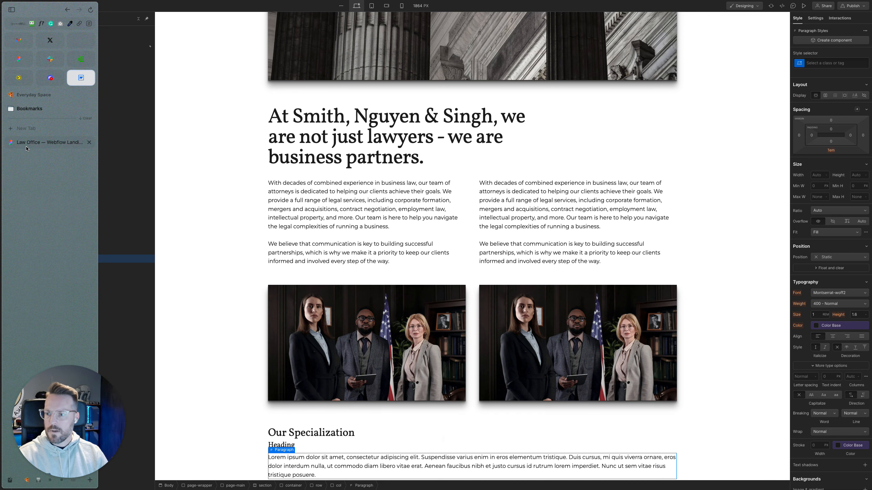
click(26, 147)
super+click(318, 245)
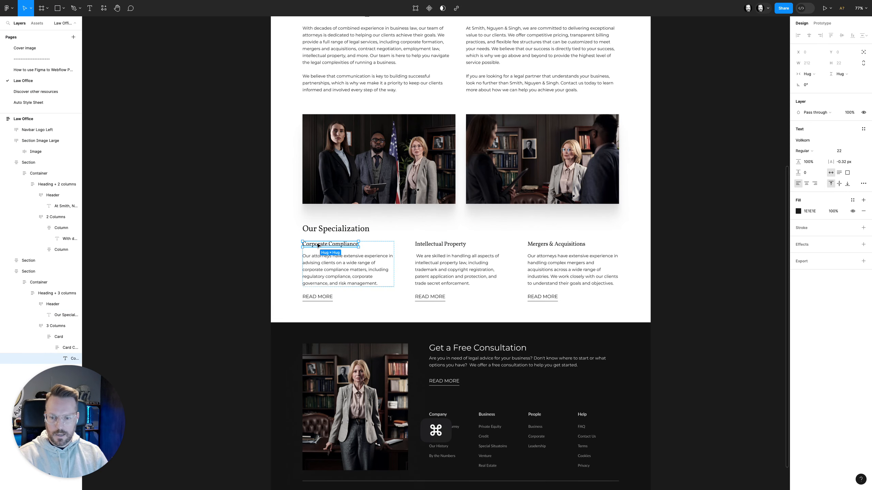
key(Return)
key(super+c)
Switch to Webflow and replace the H3 placeholder in the new column with the copied "Corporate Compliance" text
mouse_move(1, 182)
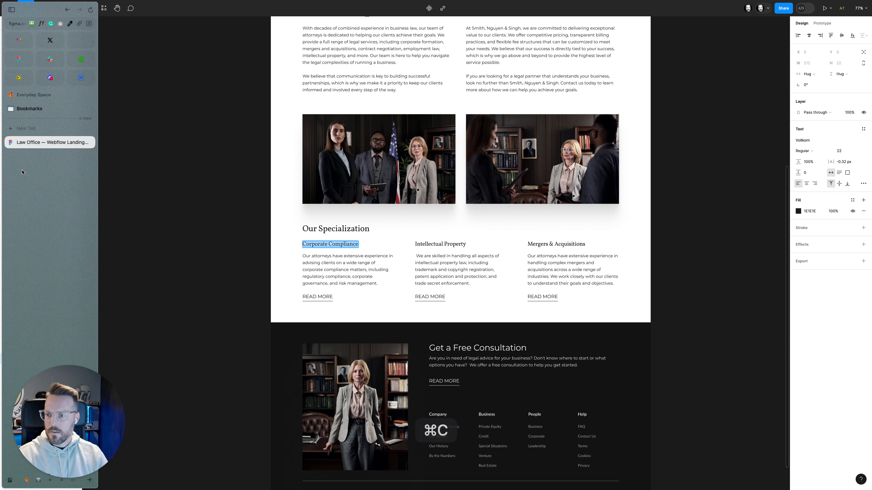
click(24, 160)
scroll(343, 365, down, 2)
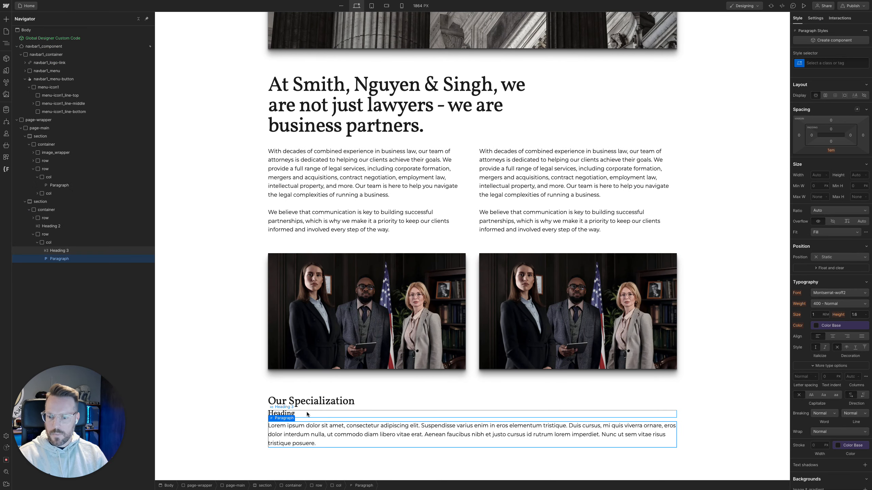
double_click(291, 414)
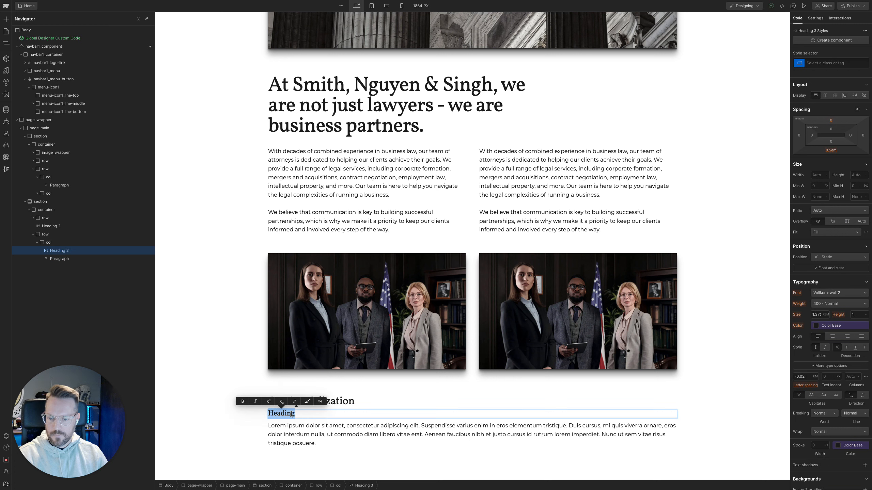
key(super+v)
Switch to the Figma design and copy the description paragraph of the Corporate Compliance card
mouse_move(1, 203)
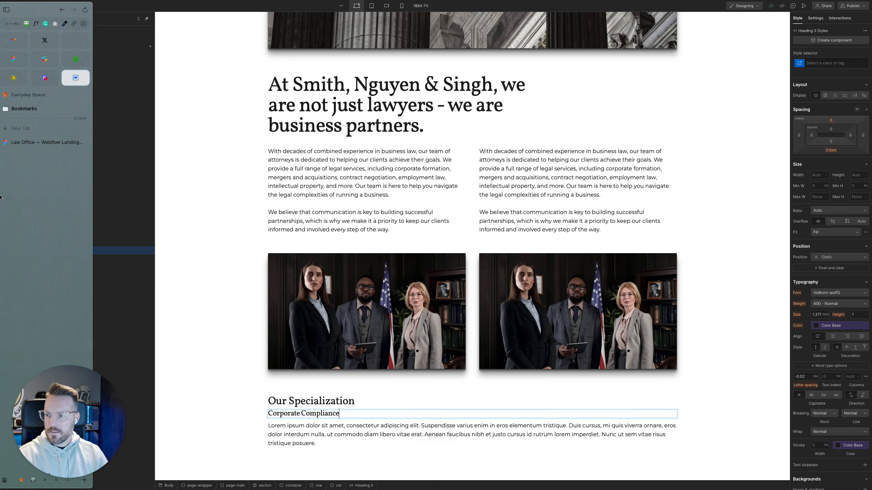
click(69, 142)
click(328, 283)
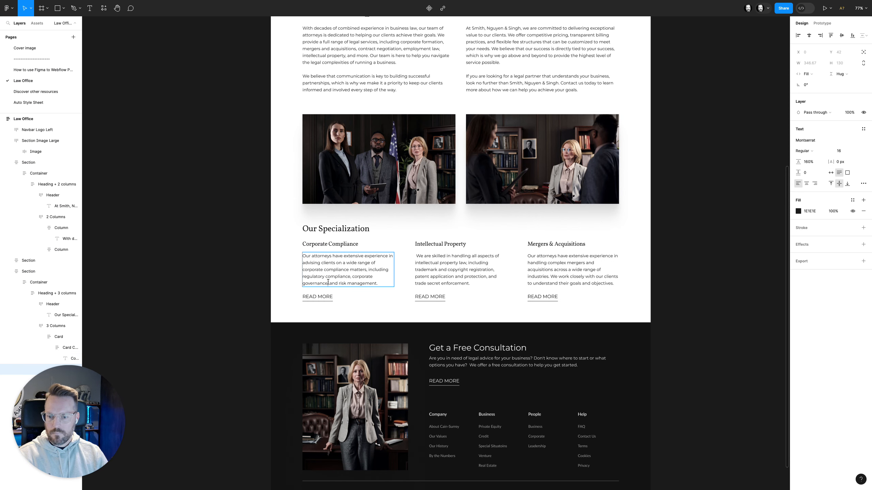
double_click(328, 282)
key(super+c)
Switch to Webflow and replace the placeholder paragraph under the Corporate Compliance heading with the copied description
mouse_move(1, 189)
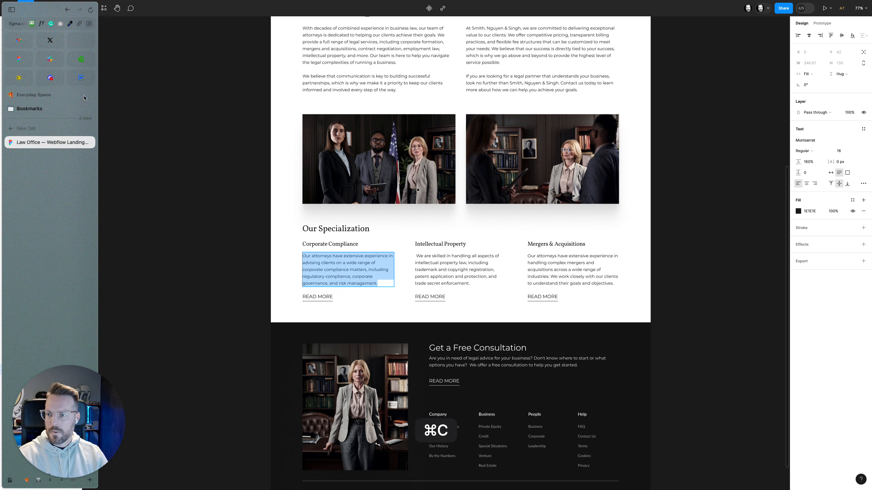
click(80, 79)
double_click(319, 427)
key(super+a)
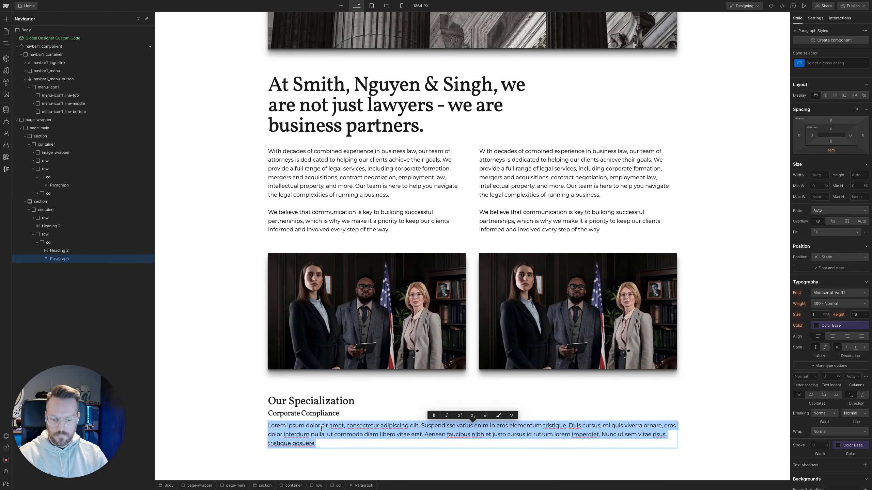
key(super+v)
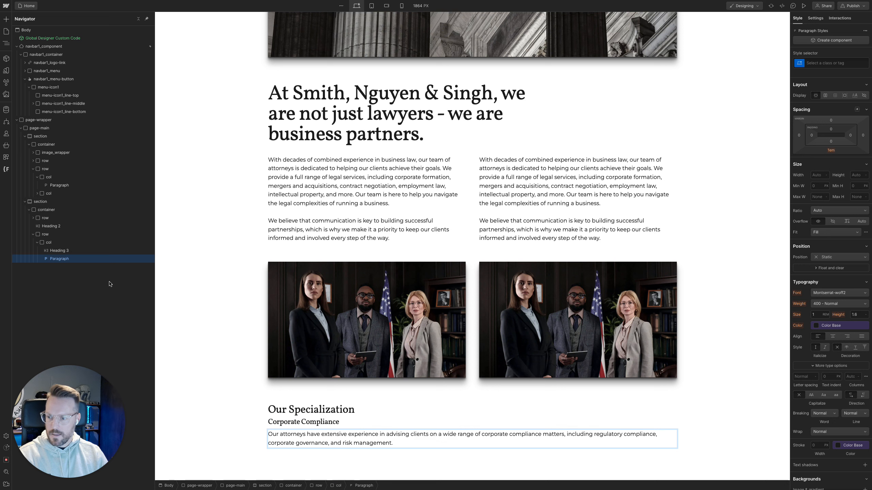
Insert a Text Link into the Corporate Compliance column below its paragraph
click(66, 243)
key(super+k)
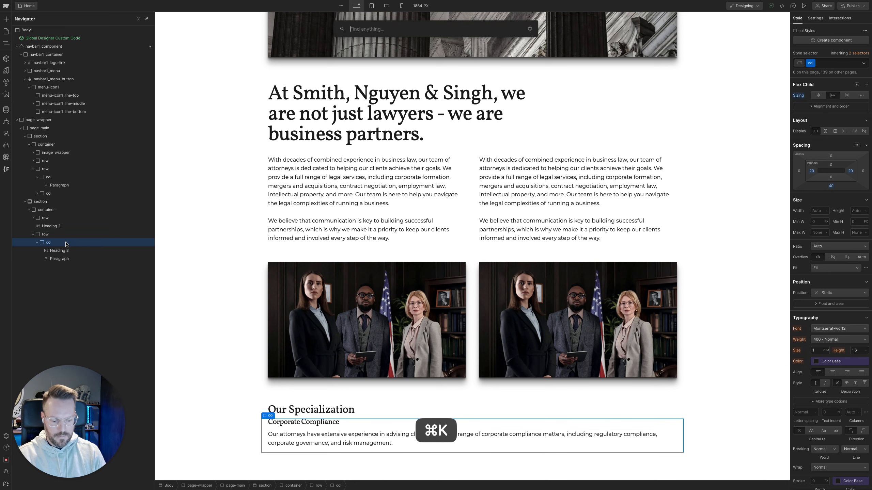
text(lin)
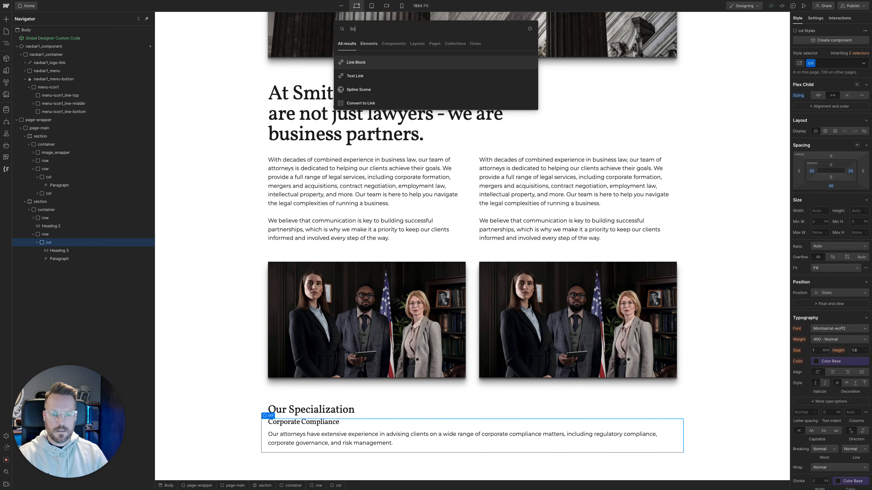
key(Down)
key(Return)
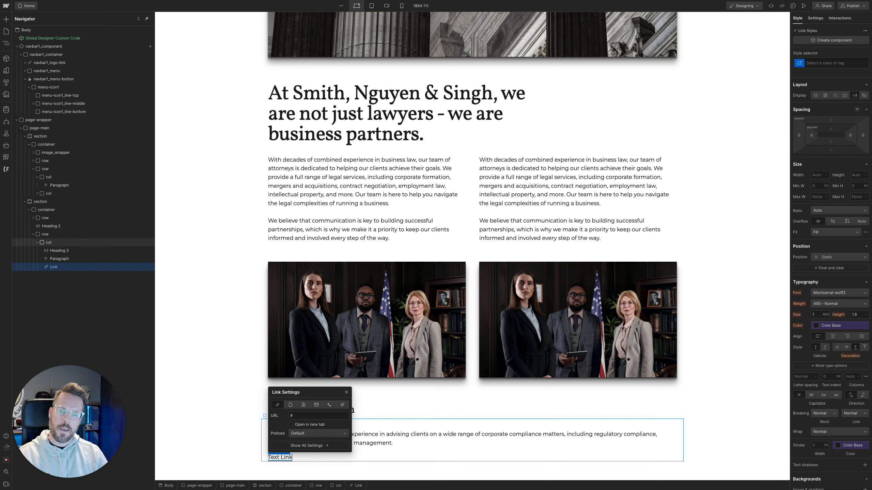
key(super+Return)
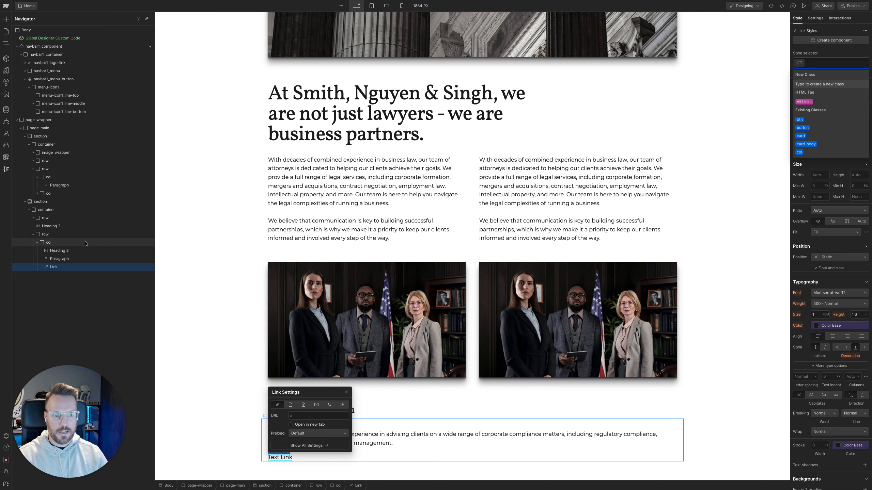
click(381, 459)
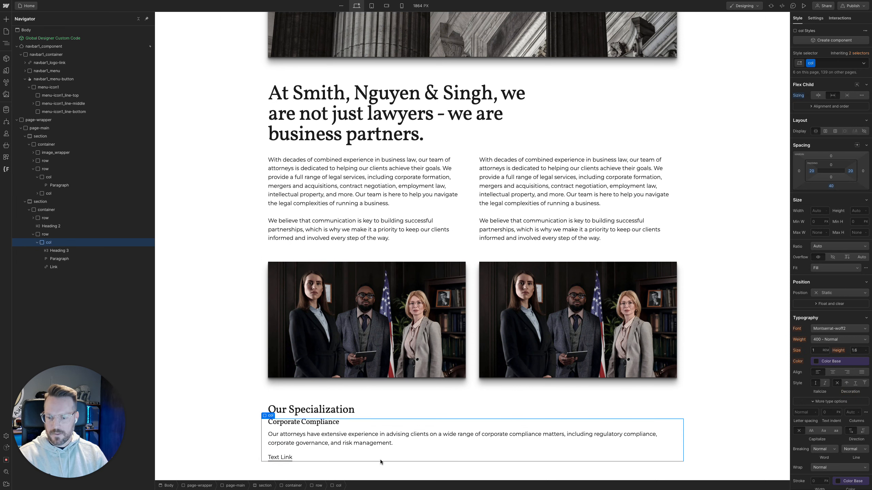
Check the card's link in the Figma design, return to Webflow and set the new link's text to "Read more"
mouse_move(1, 219)
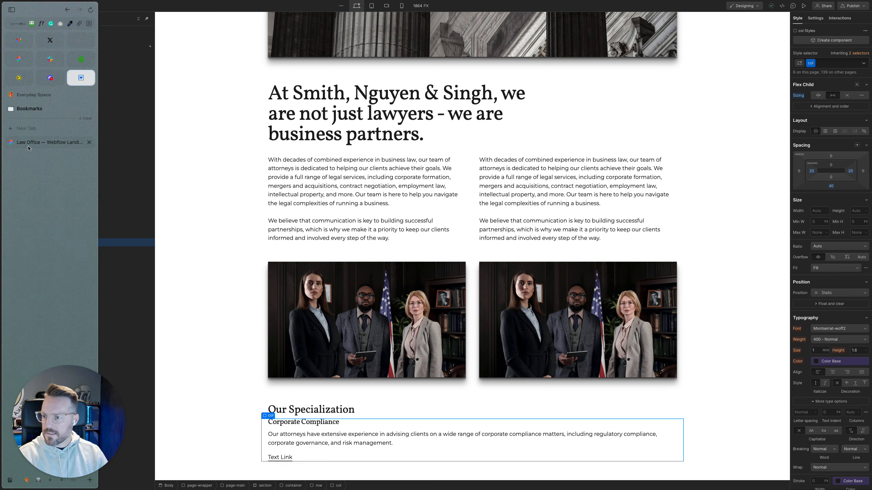
click(51, 141)
mouse_move(1, 120)
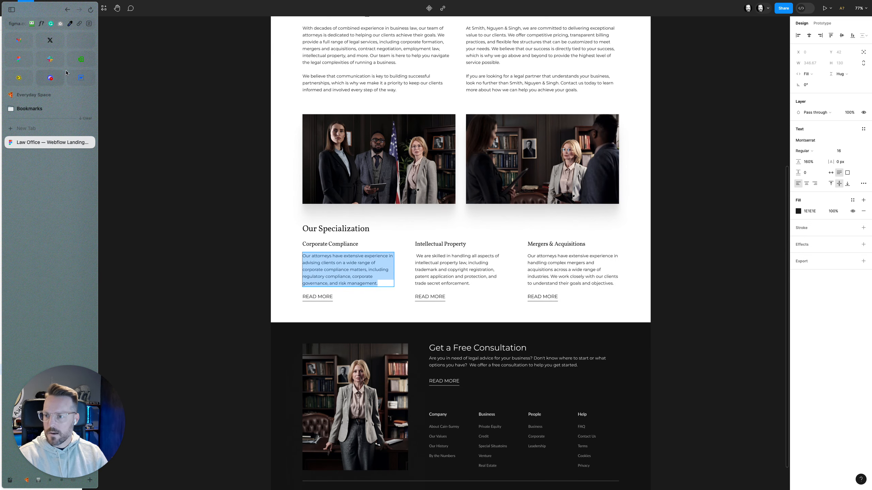
click(77, 78)
click(287, 458)
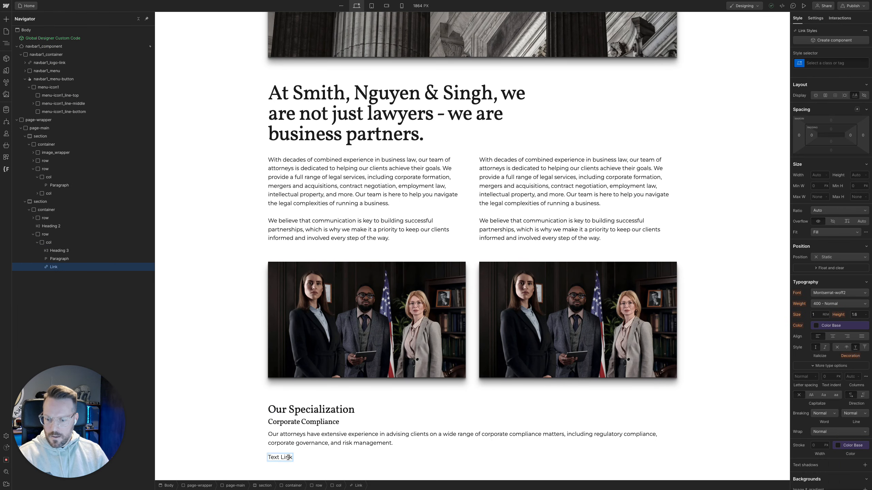
double_click(288, 457)
text(Ream more)
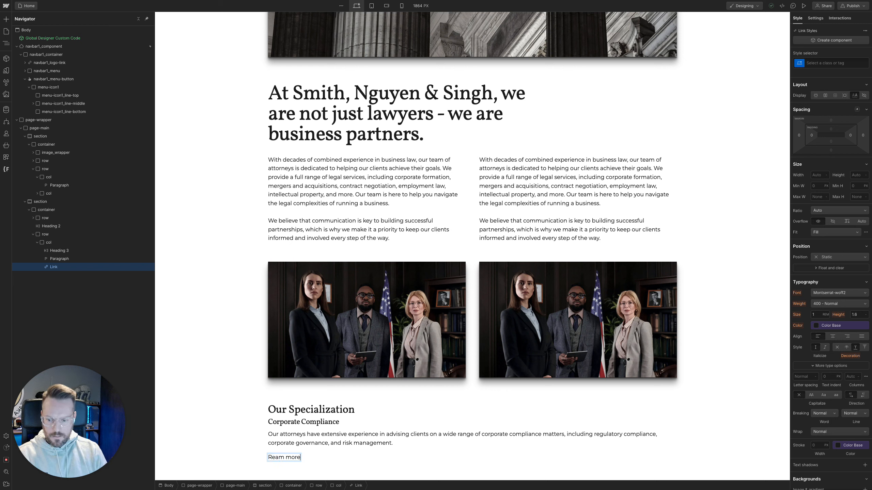
click(302, 467)
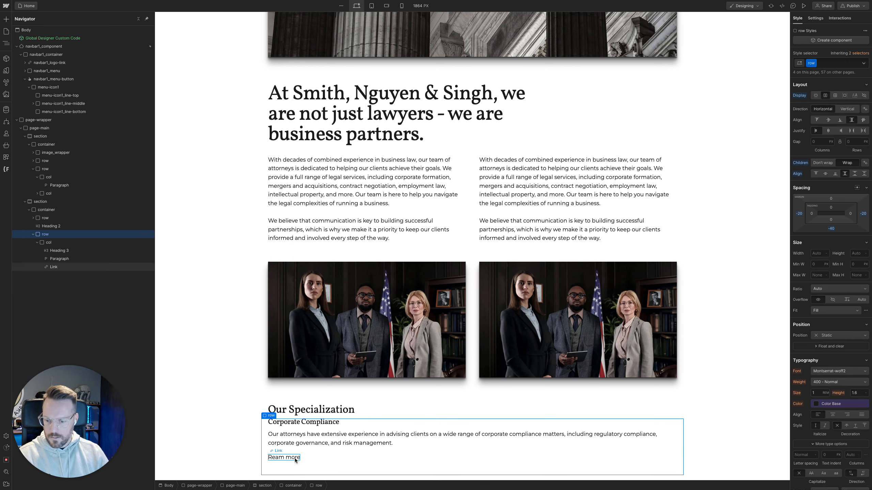
click(284, 458)
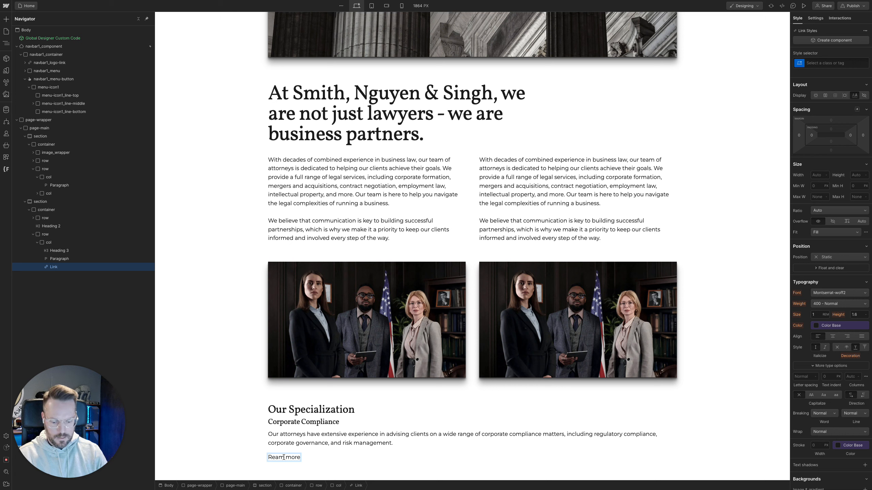
click(321, 461)
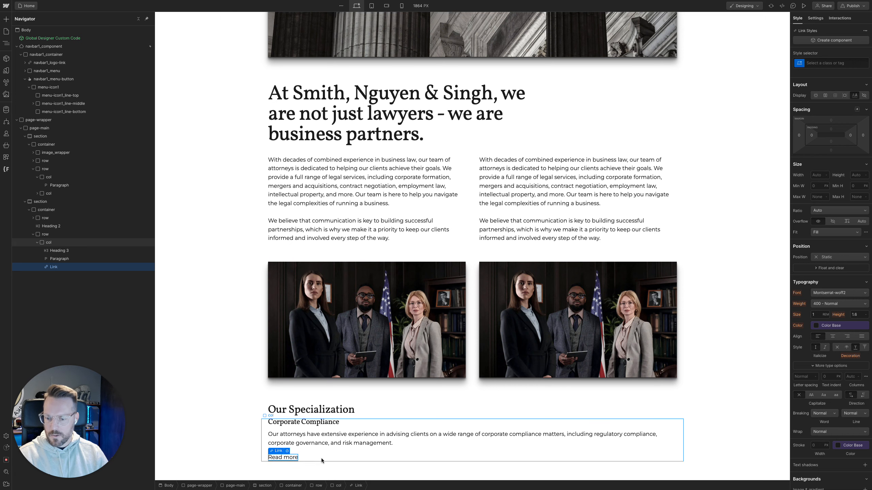
Assign the existing Link class to the "Read more" link in the Corporate Compliance column
click(292, 460)
key(super+Return)
text(link)
key(Down)
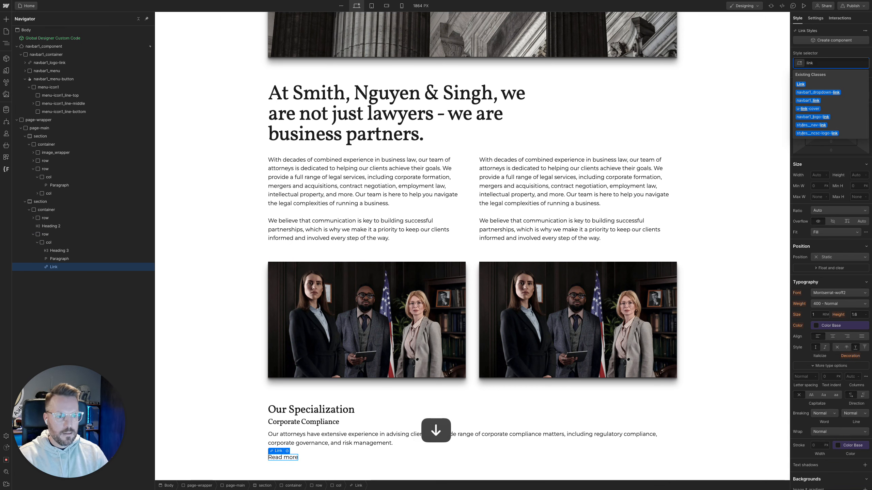
key(Return)
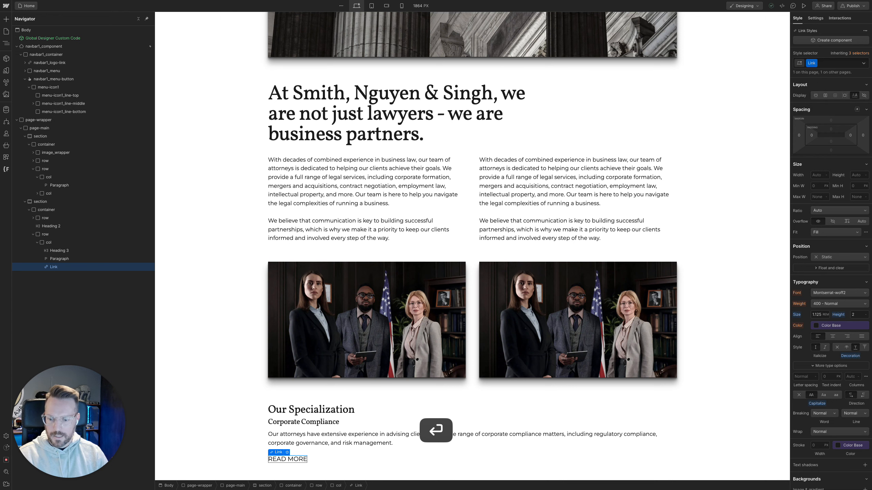
click(221, 468)
Duplicate the completed Corporate Compliance column twice to form three card columns under Our Specialization
scroll(289, 454, down, 1)
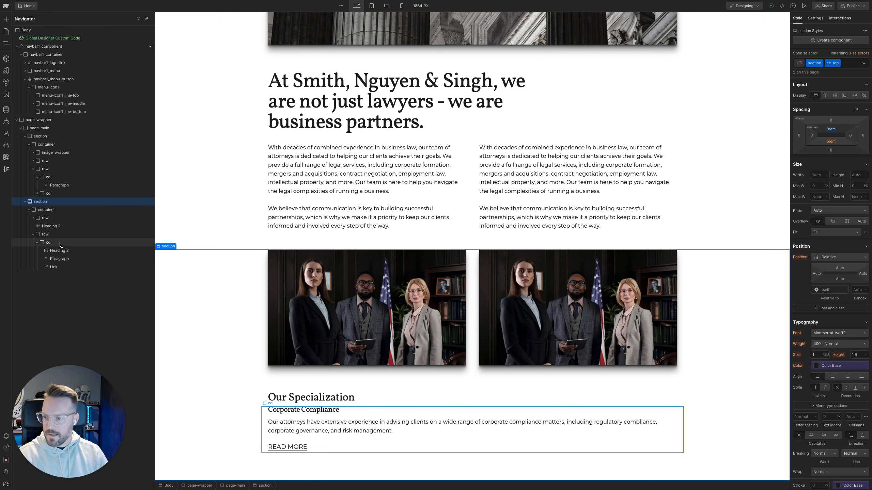
click(63, 243)
key(super+d)
key(super+d)
scroll(162, 251, down, 2)
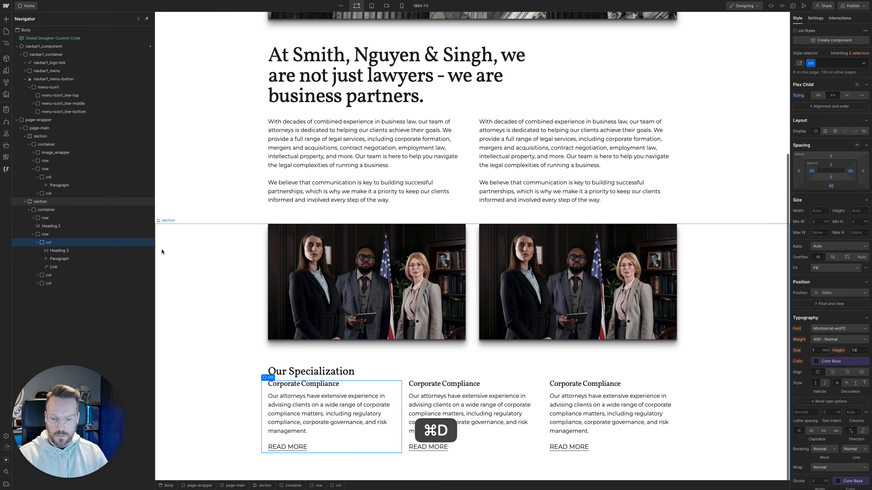
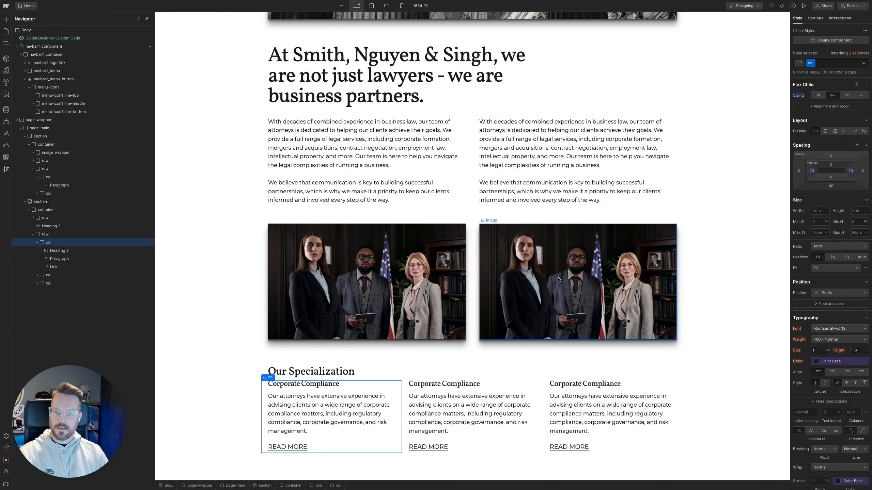
Copy the "Intellectual Property" heading from the Figma design and replace the second Our Specialization column's heading with it in Webflow
mouse_move(32, 189)
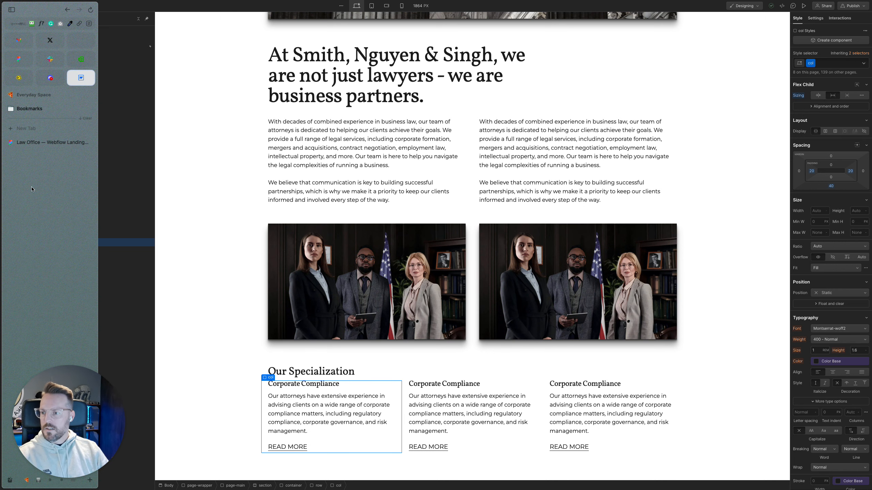
click(46, 147)
double_click(438, 247)
key(super+c)
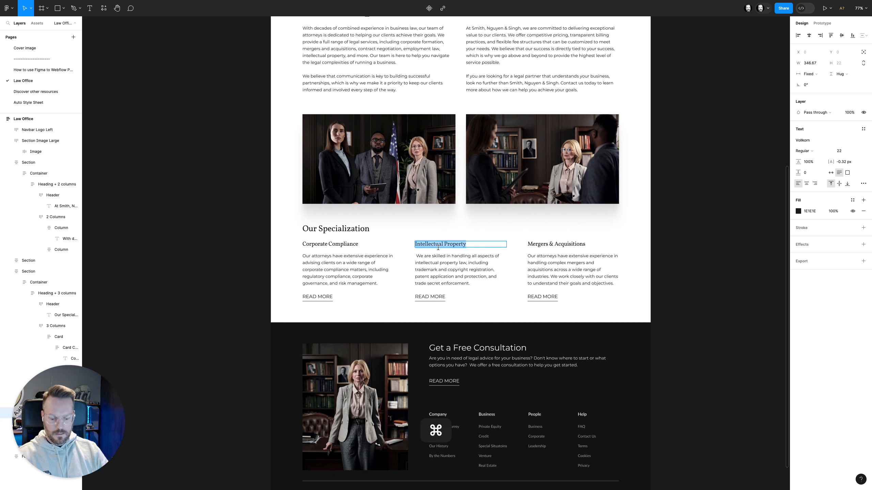
mouse_move(0, 237)
click(78, 81)
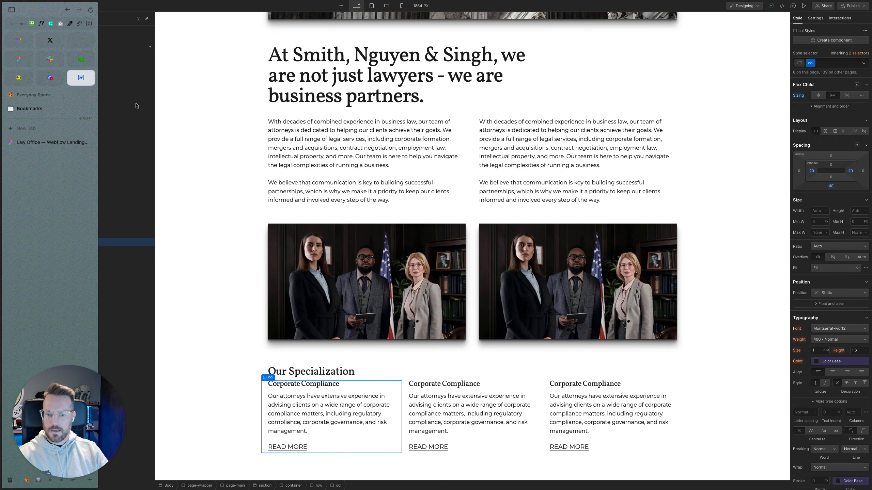
double_click(429, 383)
key(super+v)
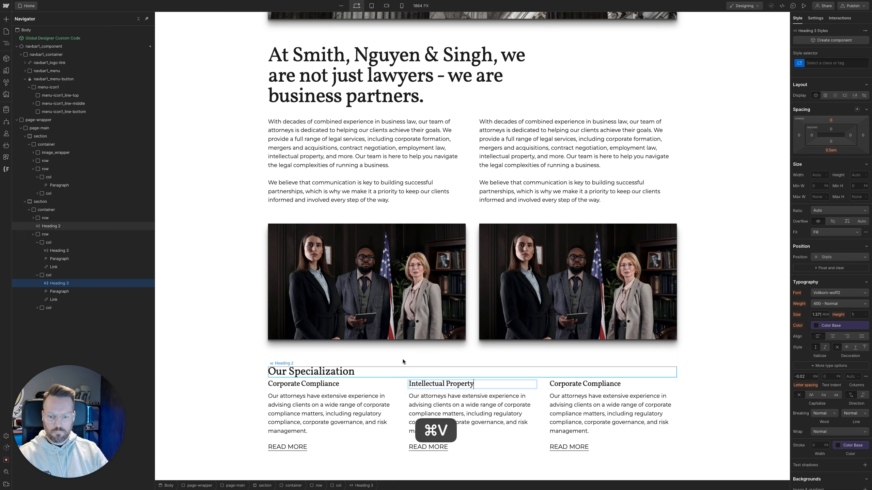
Copy the Intellectual Property description from Figma and replace the second column's paragraph with it in Webflow
mouse_move(1, 292)
click(53, 142)
double_click(434, 269)
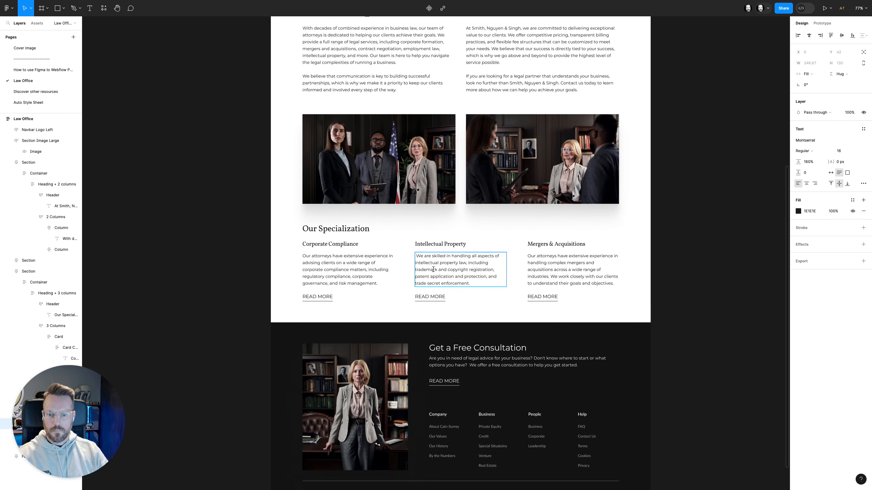
key(super+c)
mouse_move(1, 240)
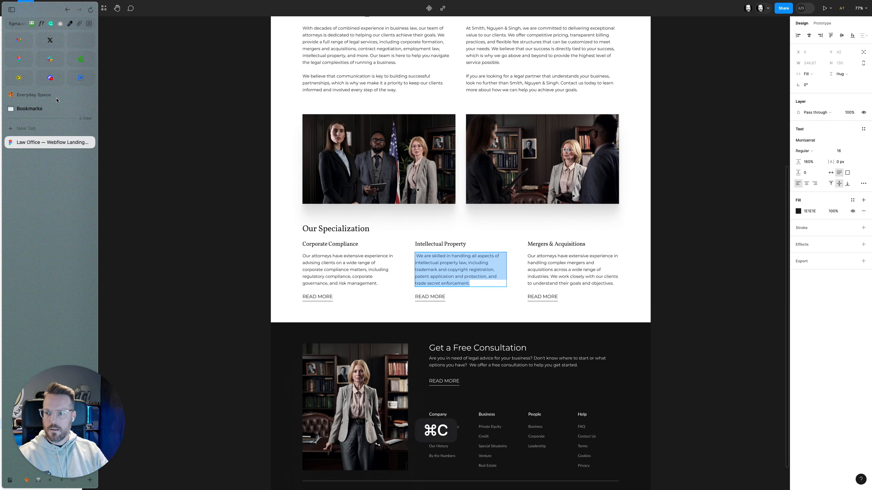
click(81, 78)
double_click(444, 401)
key(super+v)
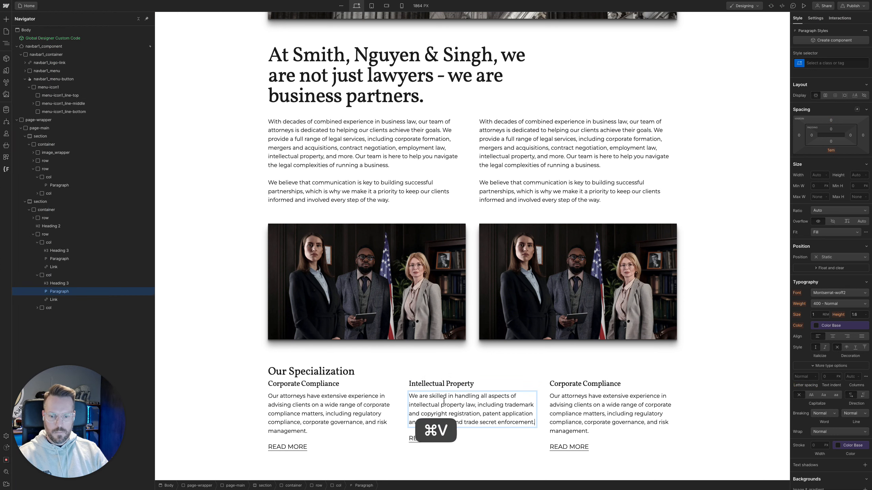
Copy the "Mergers & Acquisitions" heading from Figma and replace the third column's heading with it in Webflow
mouse_move(1, 243)
click(83, 142)
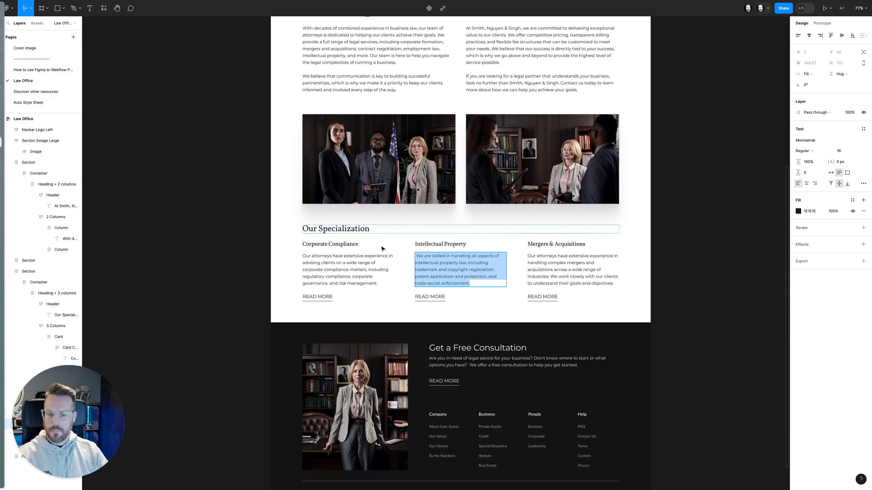
double_click(563, 243)
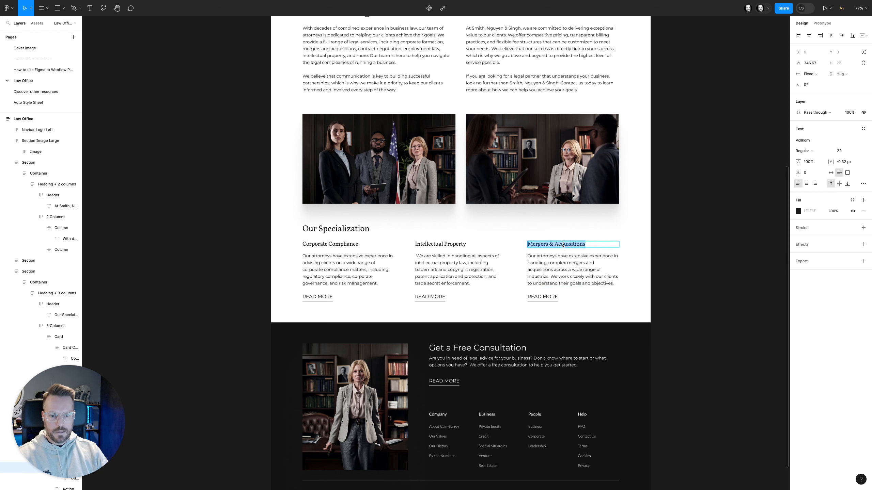
key(super+c)
mouse_move(9, 254)
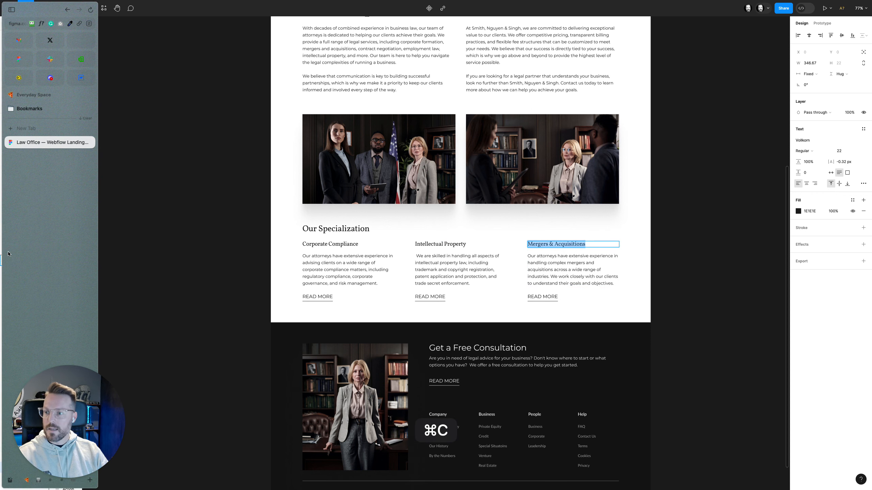
click(80, 78)
double_click(578, 386)
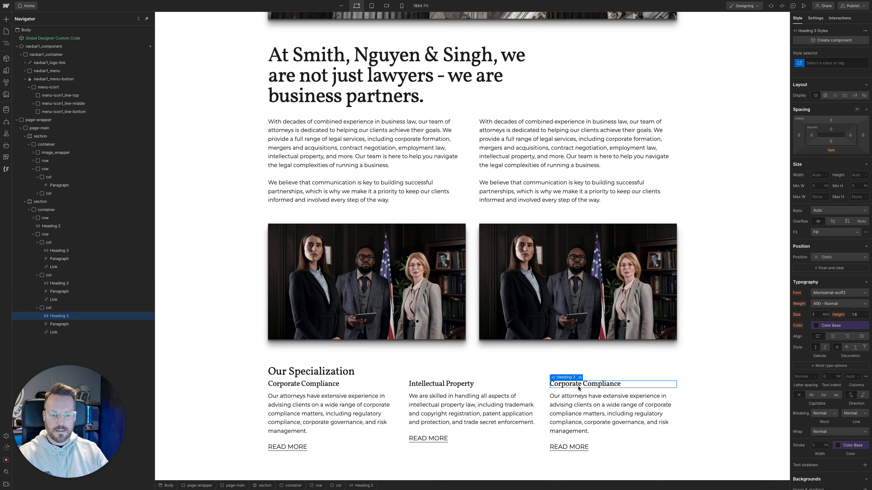
key(super+v)
Copy the Mergers & Acquisitions description from Figma and replace the third column's paragraph with it in Webflow
mouse_move(3, 151)
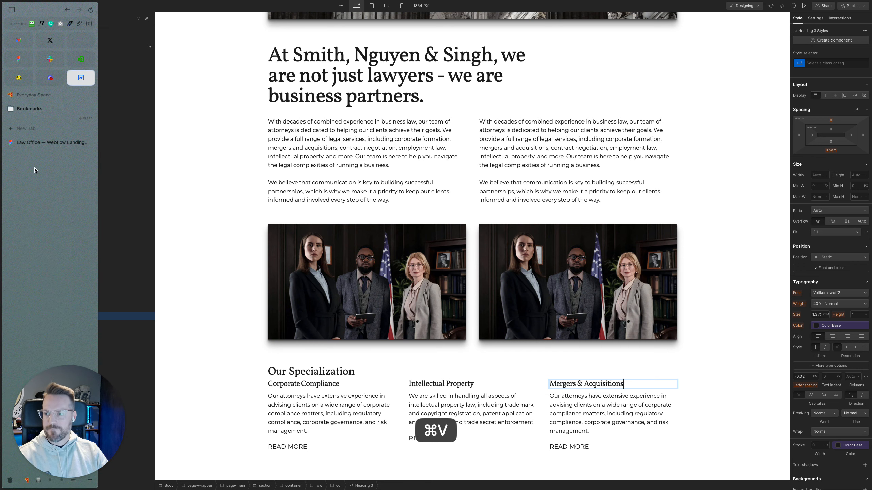
click(43, 150)
click(604, 285)
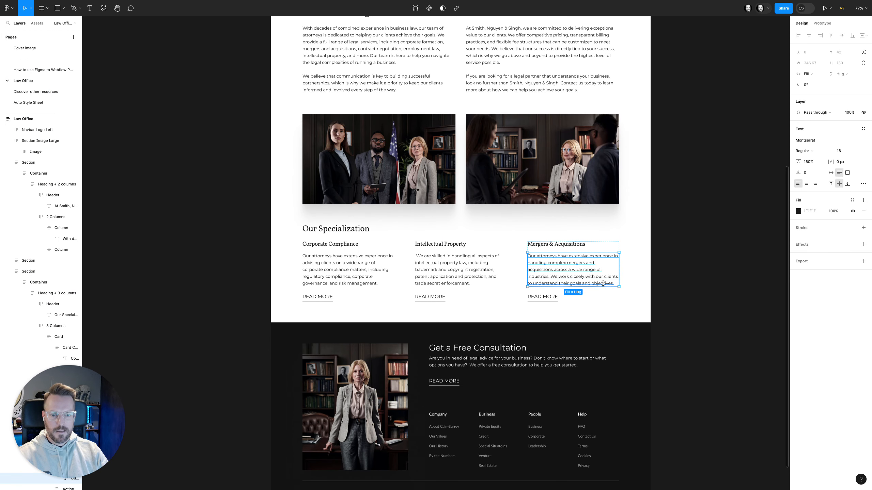
double_click(603, 284)
mouse_move(0, 233)
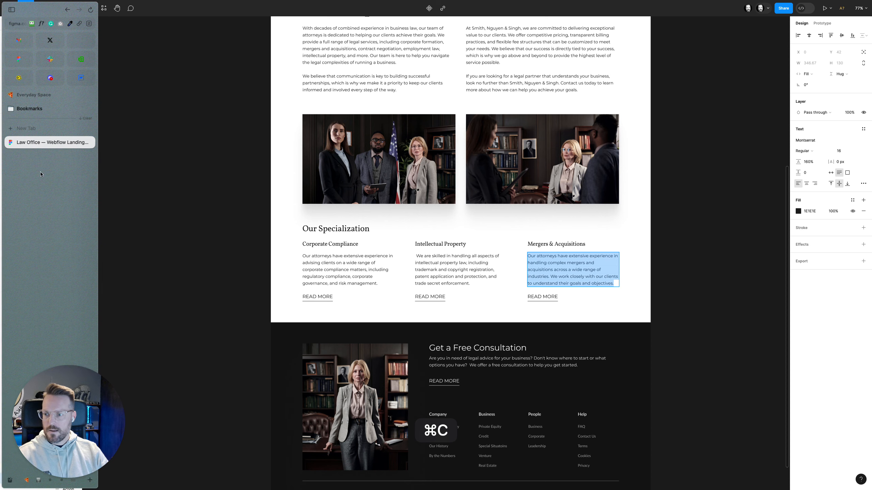
click(74, 83)
click(624, 405)
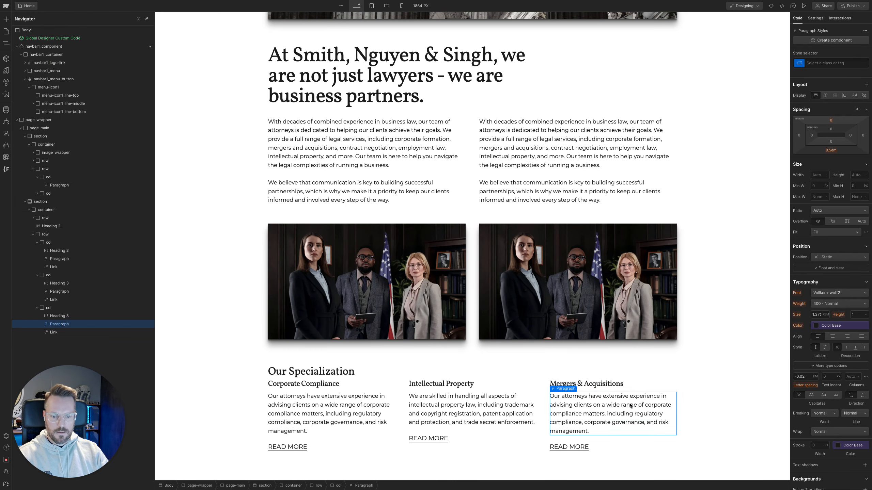
double_click(628, 404)
key(super+v)
click(714, 404)
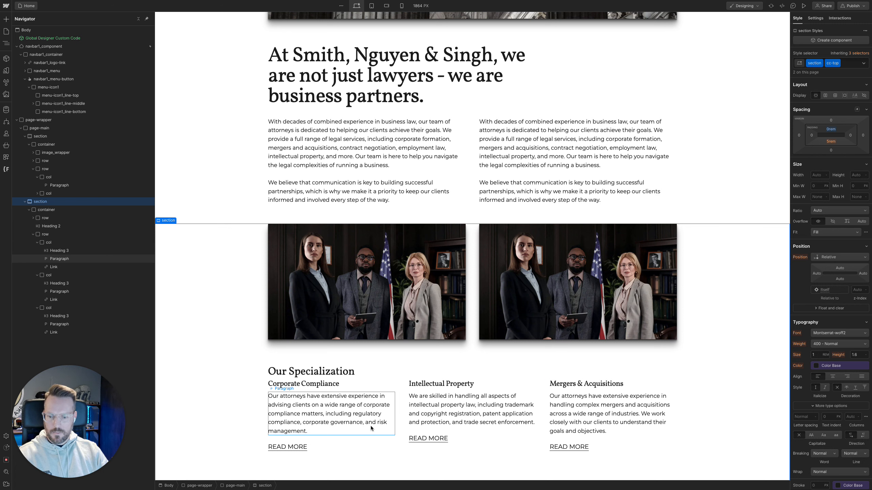
Measure the gaps below the Our Specialization heading and below the main heading in the Figma design, and return to Webflow
click(380, 376)
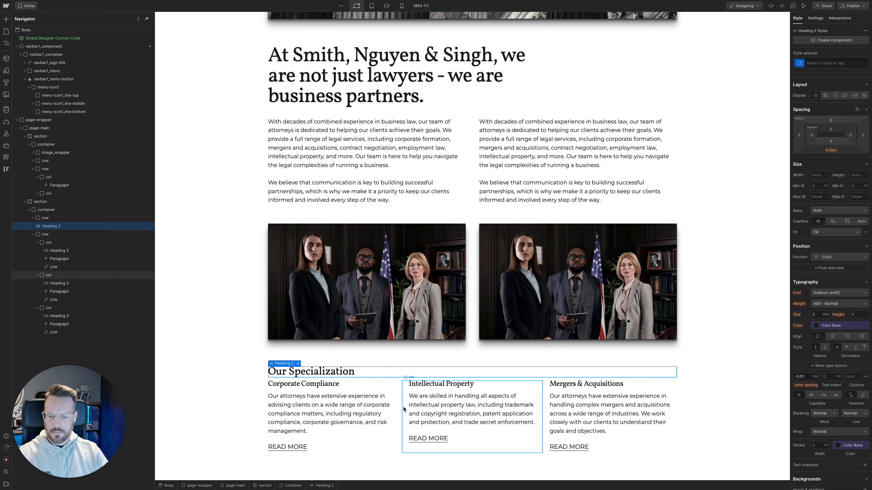
mouse_move(50, 156)
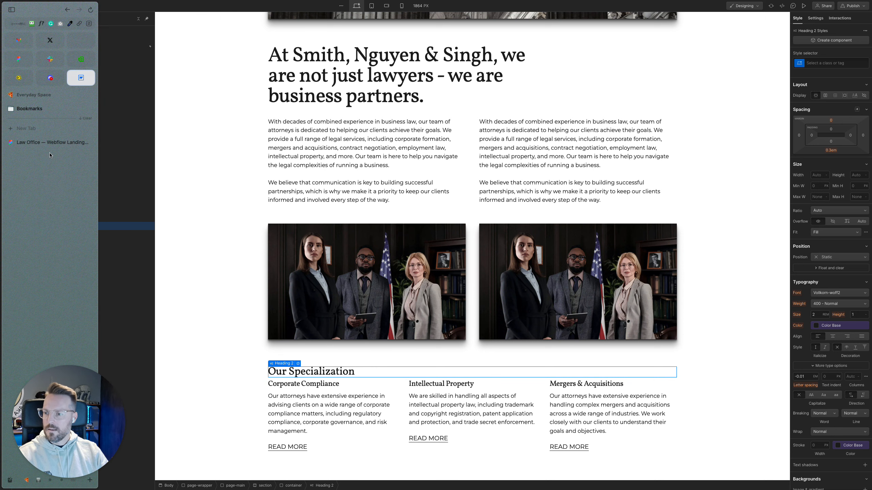
key(super+Tab)
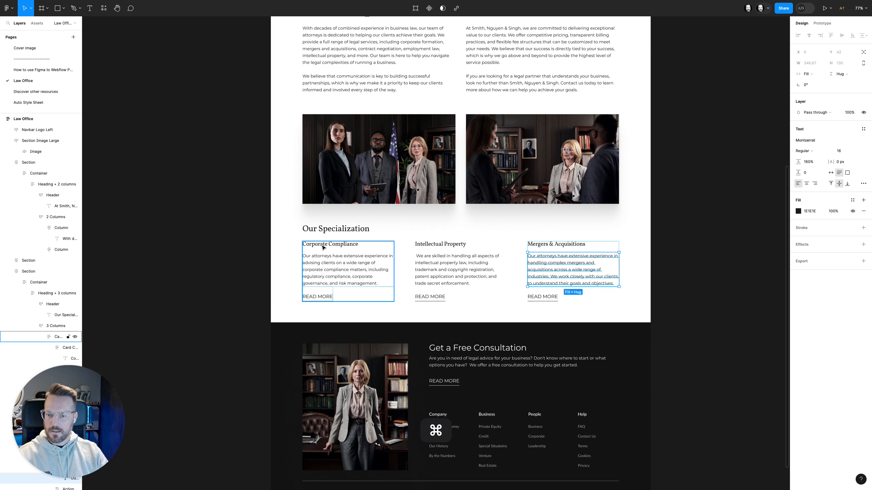
click(323, 247)
key(alt)
scroll(343, 247, up, 3)
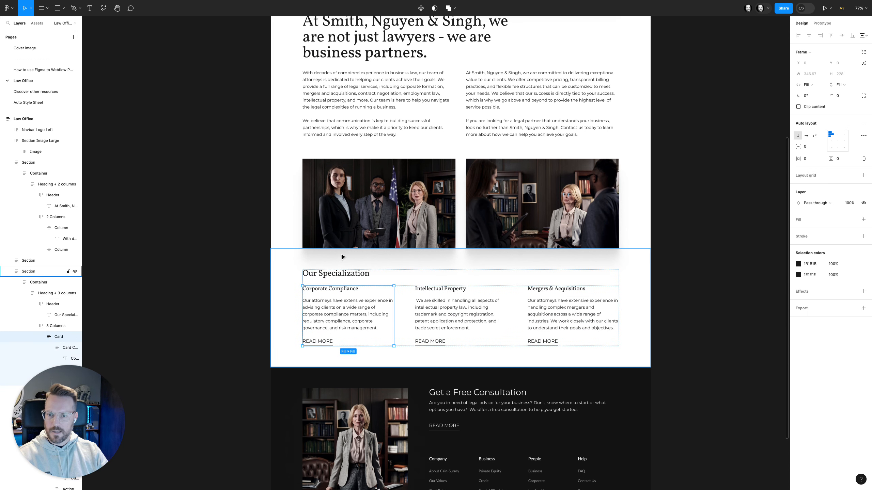
super+click(372, 111)
key(alt)
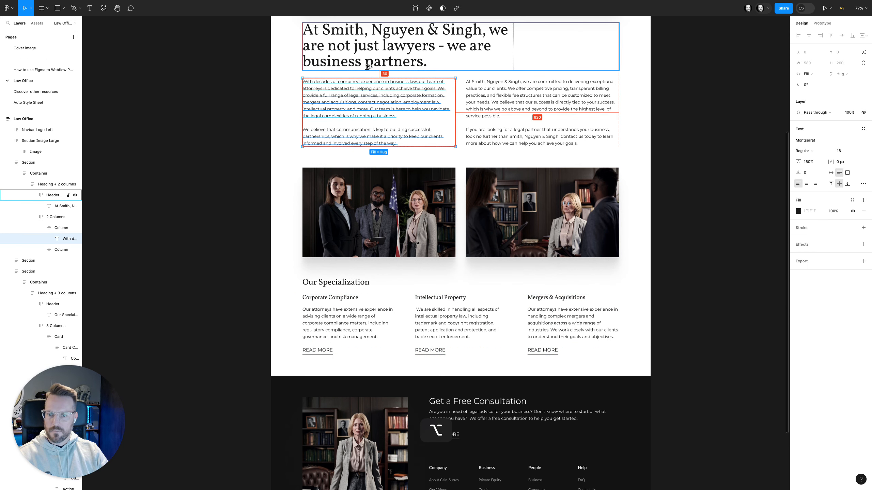
scroll(357, 308, down, 2)
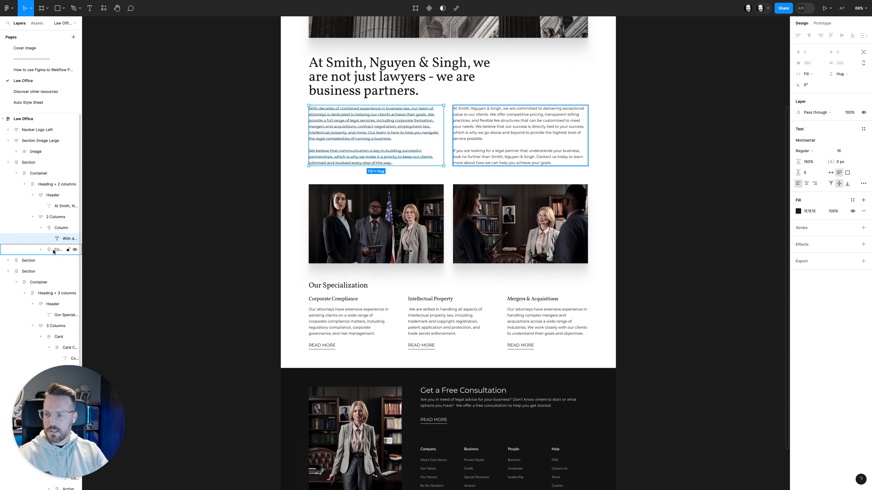
mouse_move(2, 247)
click(82, 79)
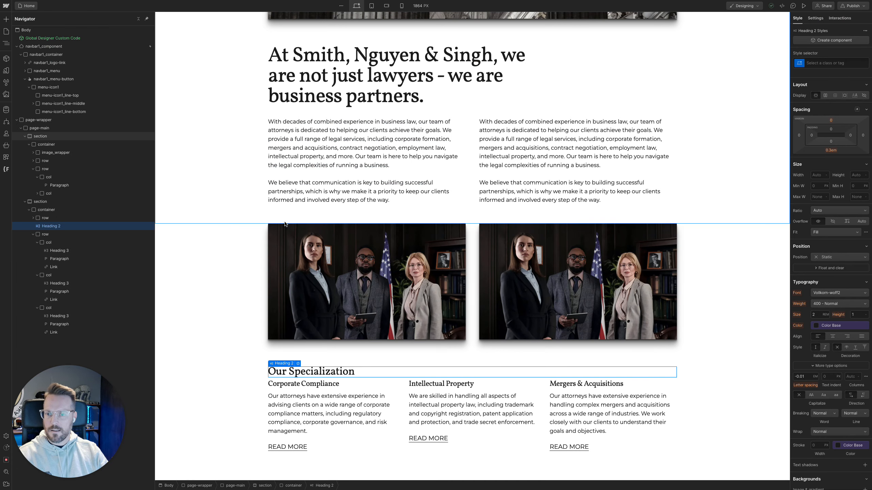
Examine the bottom margin of the All H1 Headings tag using the page's main heading
scroll(291, 224, up, 4)
click(318, 218)
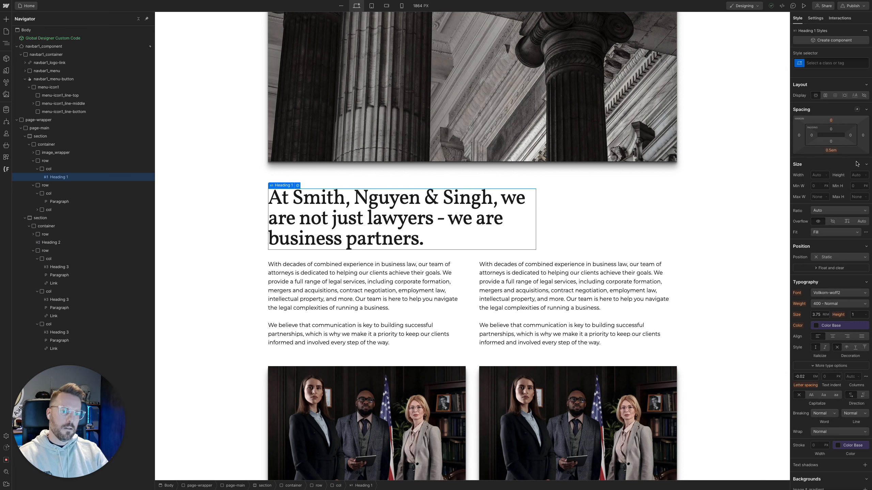
click(831, 68)
click(825, 97)
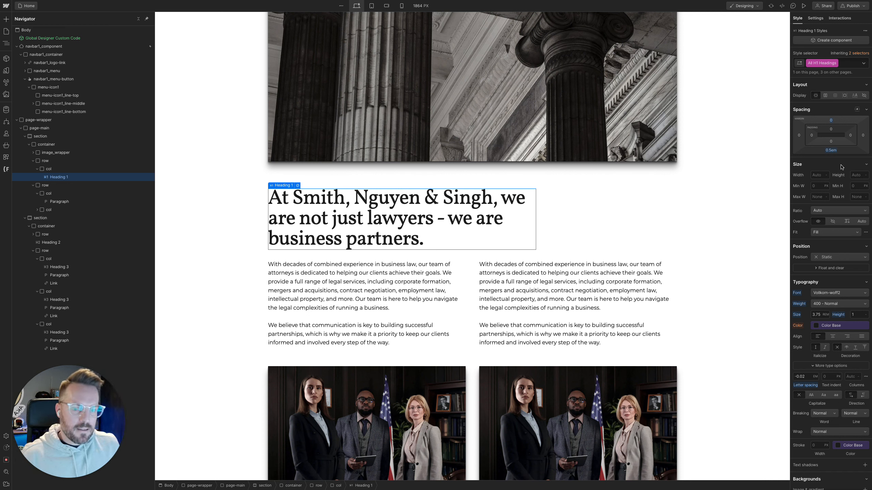
scroll(668, 286, down, 4)
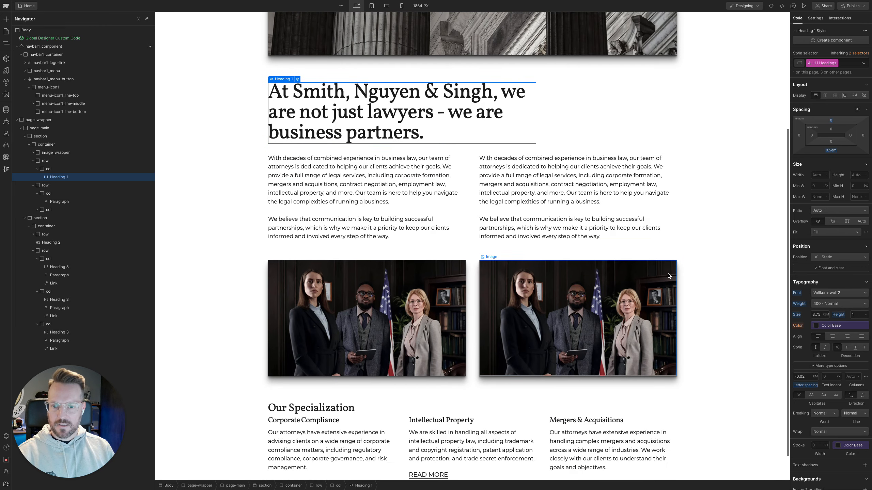
Set the bottom margin of the All H2 Headings tag to 0.5em via the Our Specialization heading
click(348, 371)
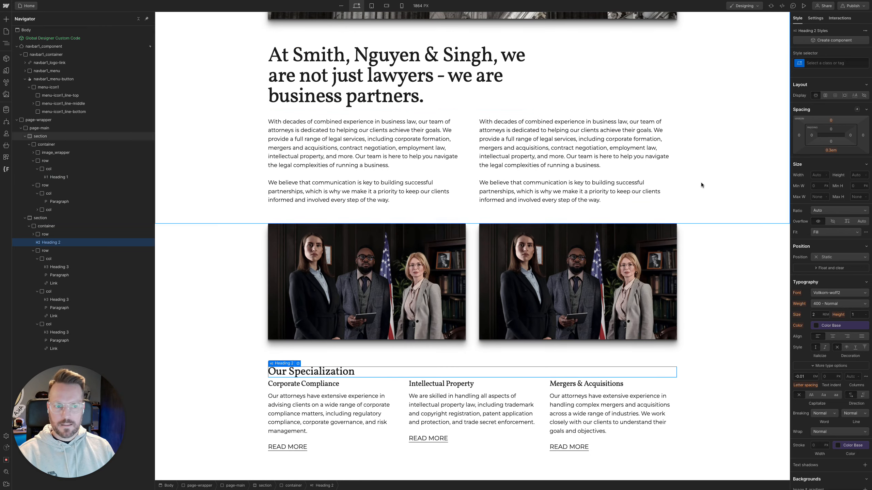
click(822, 63)
click(822, 102)
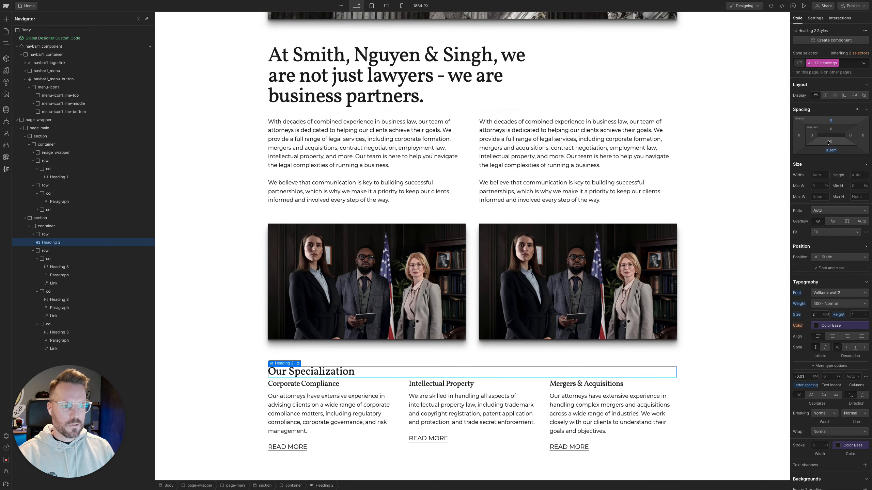
drag(830, 153, 830, 155)
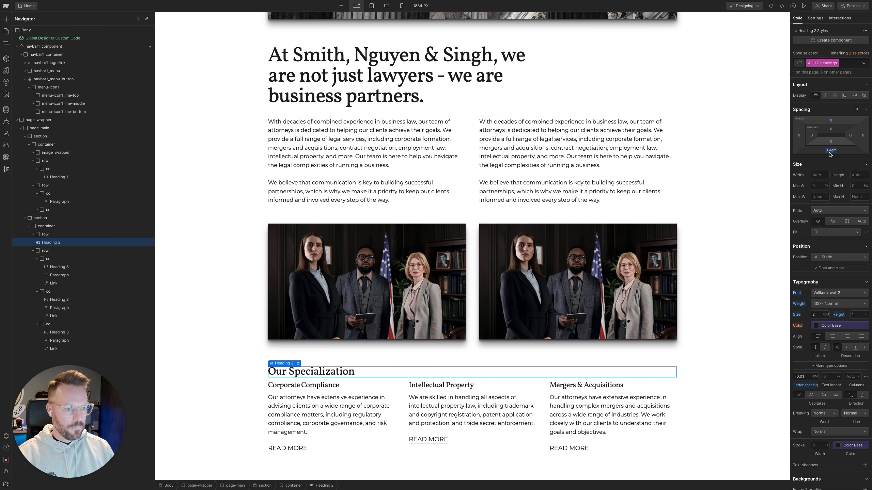
click(831, 152)
key(Return)
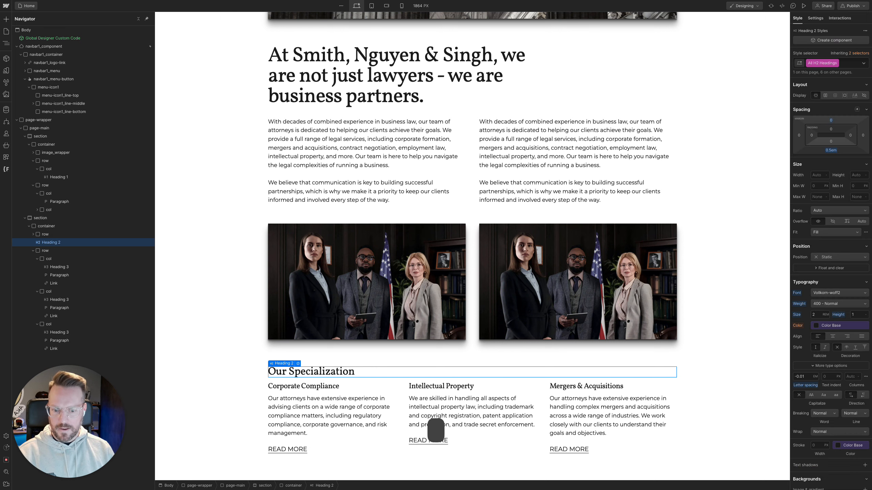
scroll(435, 430, down, 1)
click(233, 395)
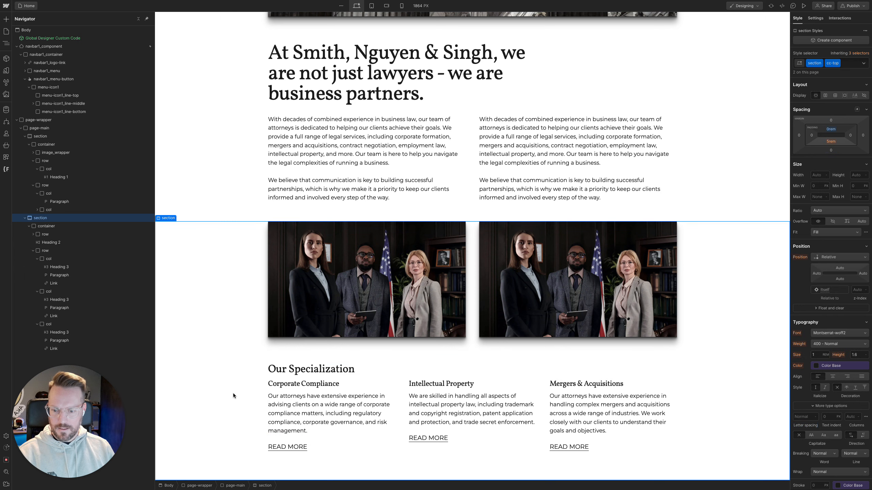
Switch to the Figma design and measure the gap between the Get a Free Consultation heading and its paragraph
scroll(273, 399, up, 1)
mouse_move(38, 193)
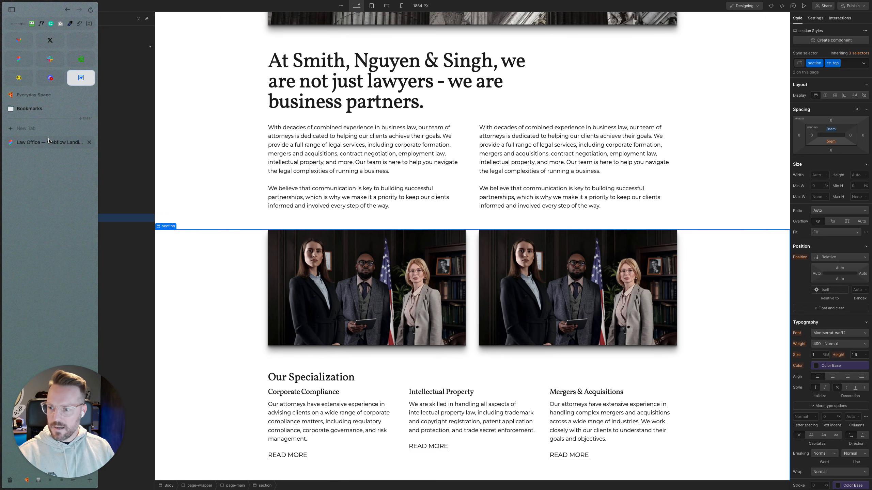
click(51, 142)
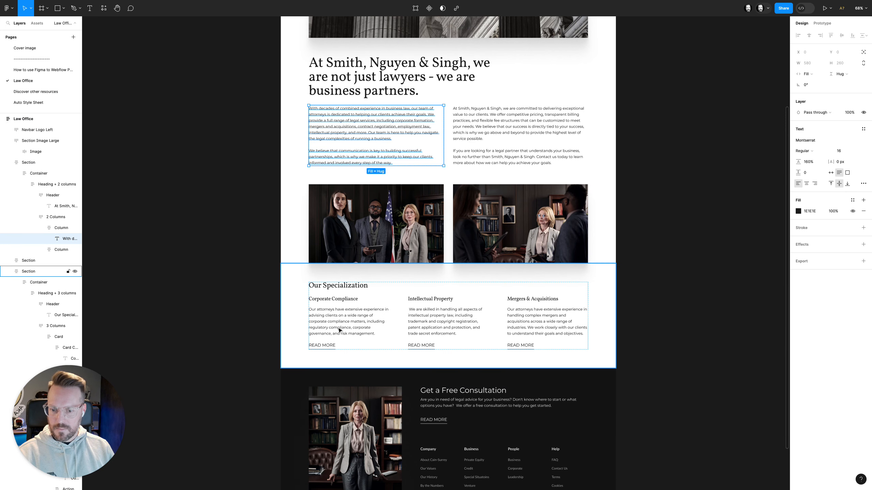
click(311, 305)
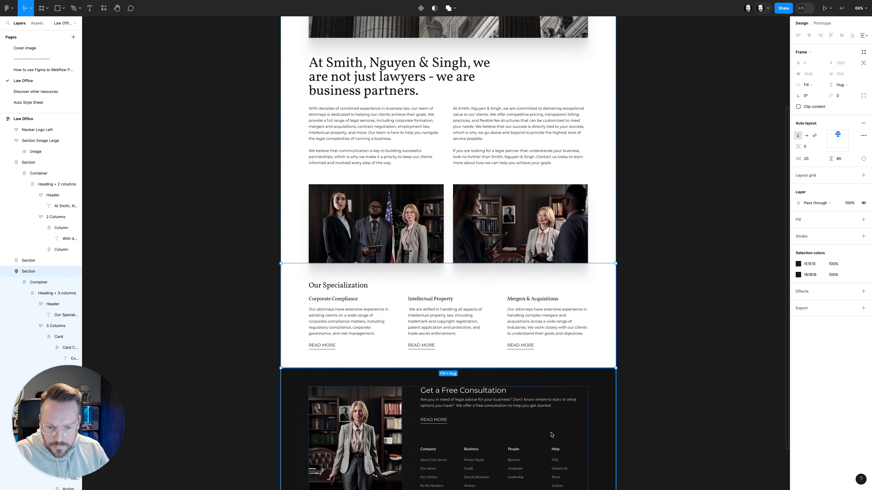
super+click(476, 402)
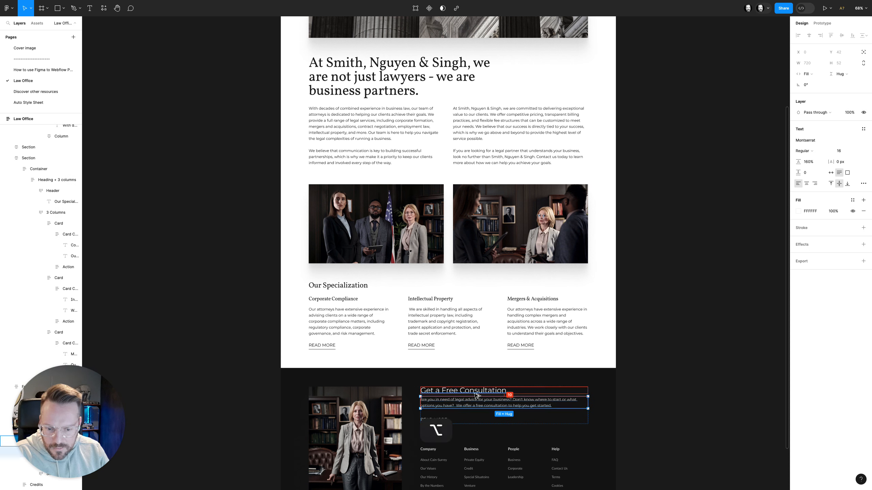
Examine the text settings of the Get a Free Consultation heading in the Figma design and return to Webflow
click(471, 390)
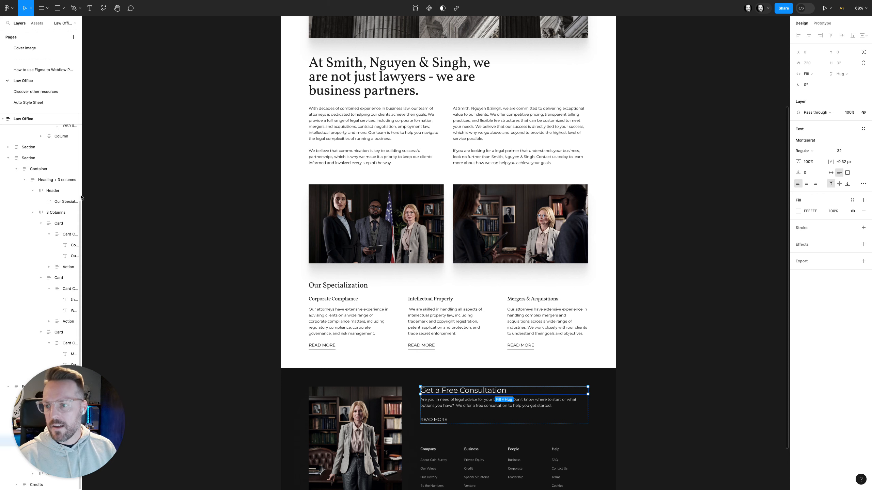
mouse_move(1, 194)
click(78, 82)
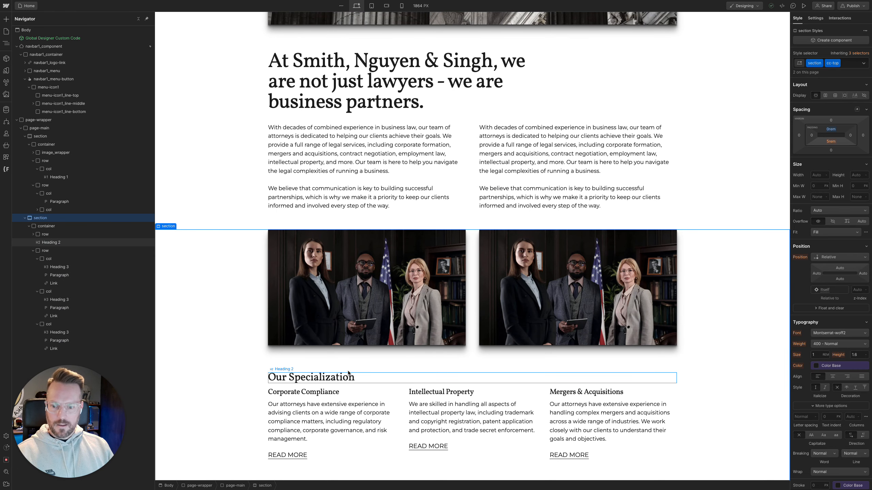
Undo the last bottom margin change of the All H2 Headings tag, using the Our Specialization heading
click(348, 376)
key(super+z)
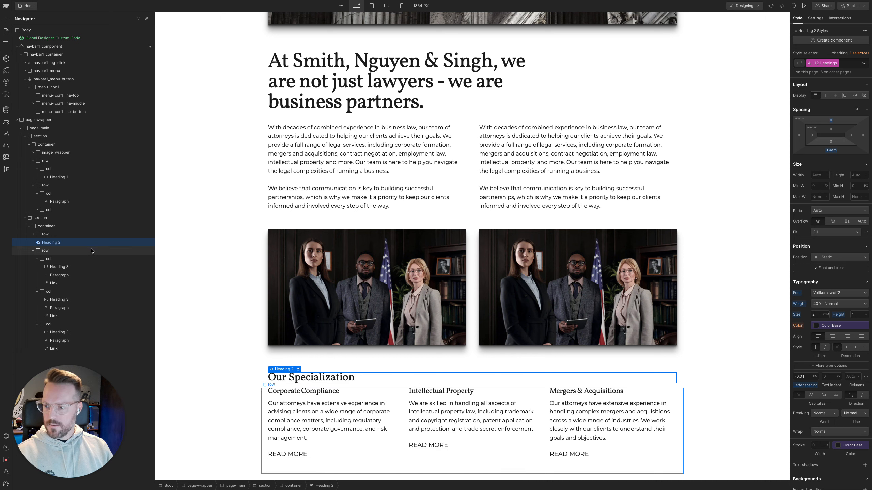
Add the u-mt-1 utility class to the row holding the three specialization cards
click(92, 251)
key(super+Return)
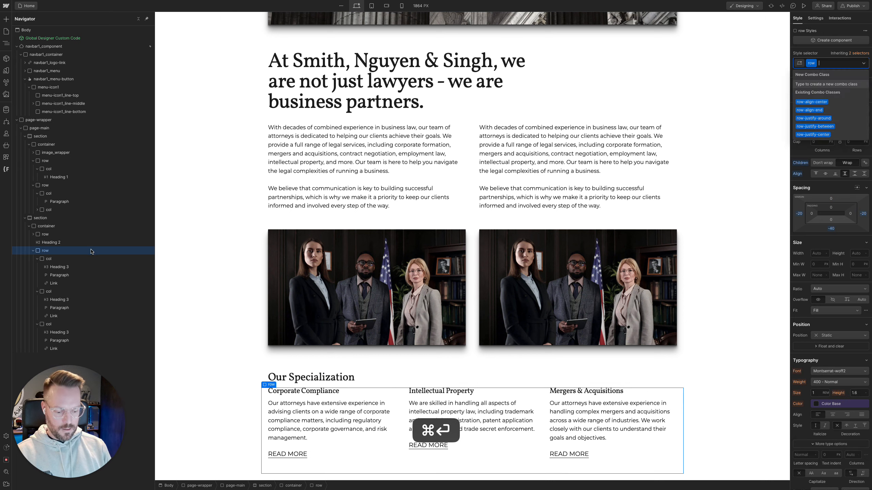
text(umyt)
key(BackSpace)
key(BackSpace)
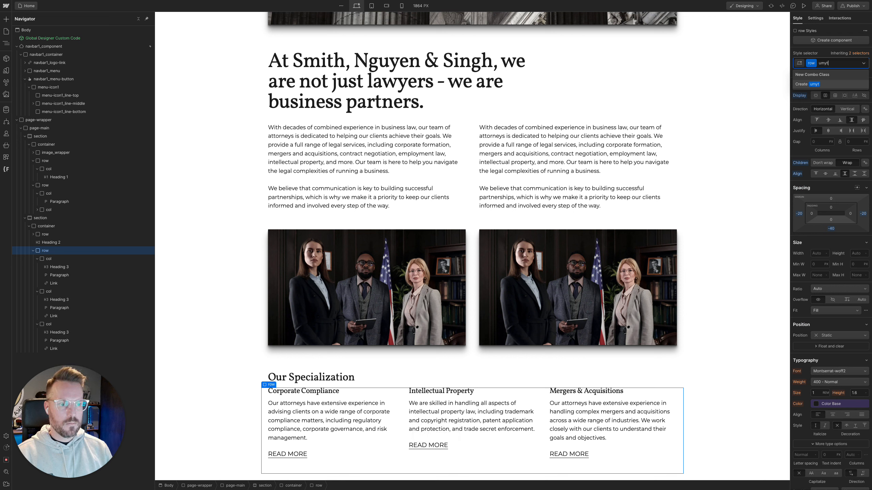
text(t)
key(Down)
key(Down)
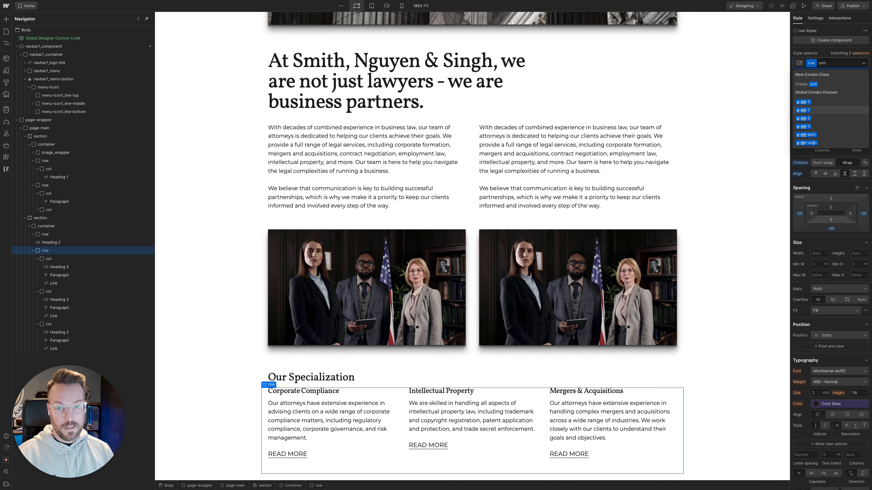
key(Return)
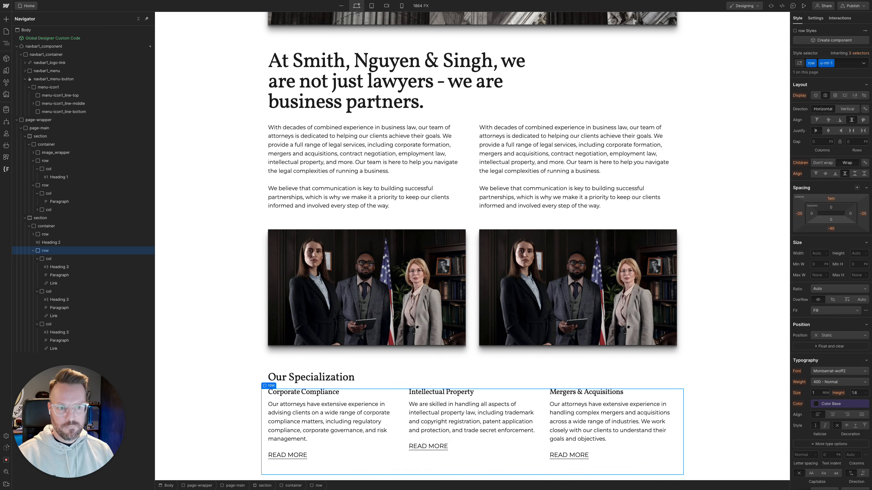
Replace the u-mt-1 class on the specialization cards row with the u-mt-2 utility class
key(super+Return)
key(BackSpace)
text(unt2)
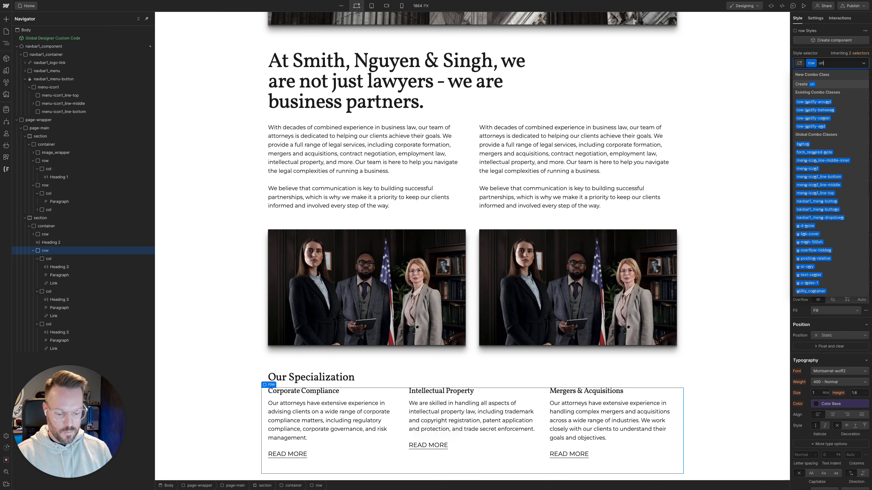
key(BackSpace)
key(BackSpace)
key(BackSpace)
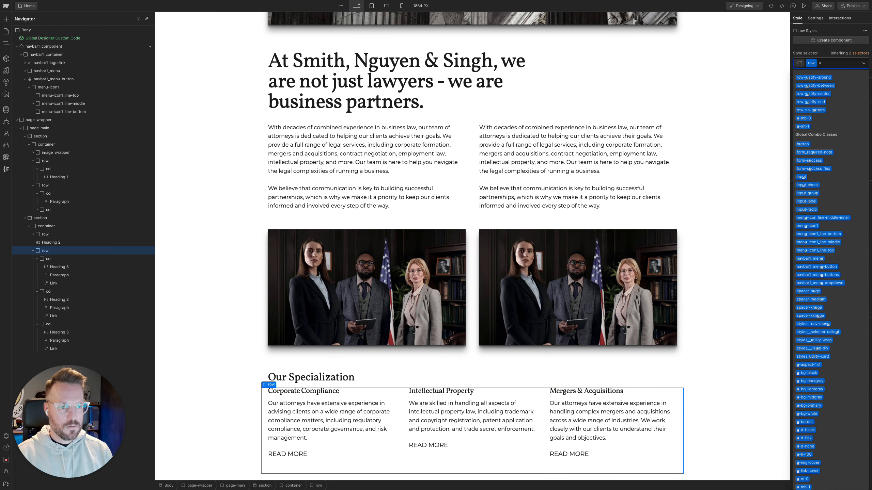
text(mt)
key(Down)
key(Down)
key(Down)
key(Down)
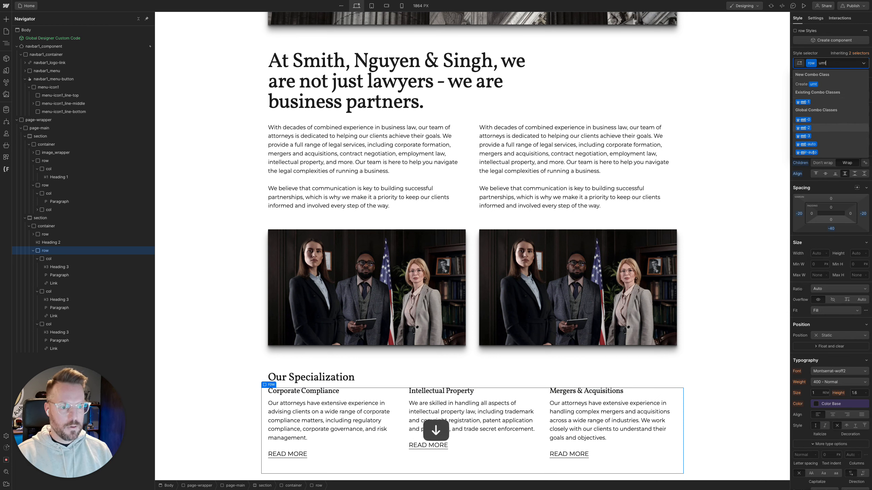
key(Up)
key(Return)
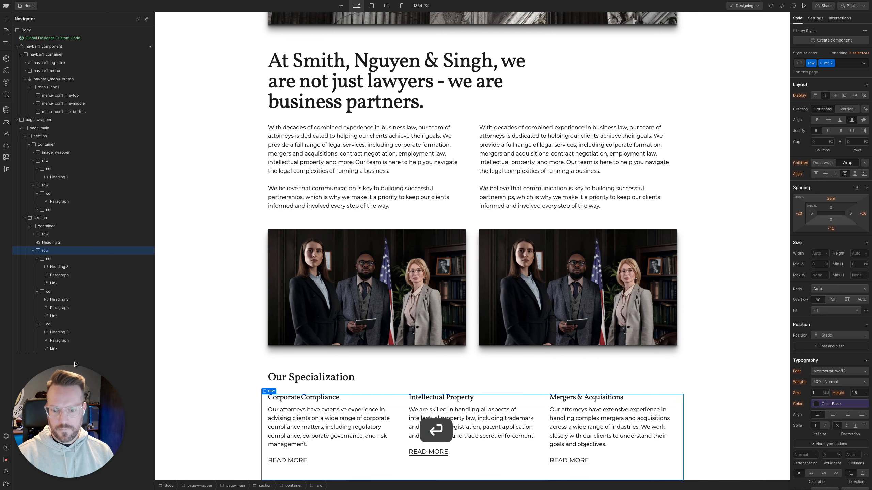
Compare the padding of the Our Specialization section in Webflow with the same section in the Figma design, and return to Webflow
scroll(383, 423, down, 1)
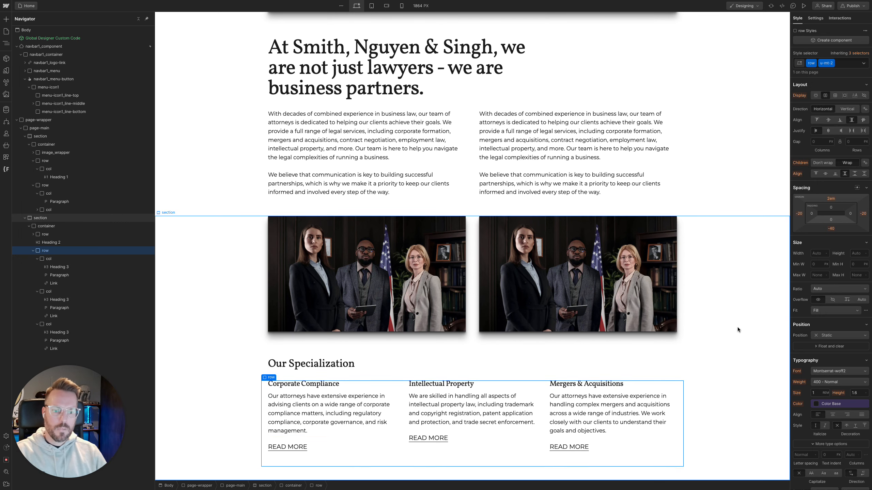
click(761, 330)
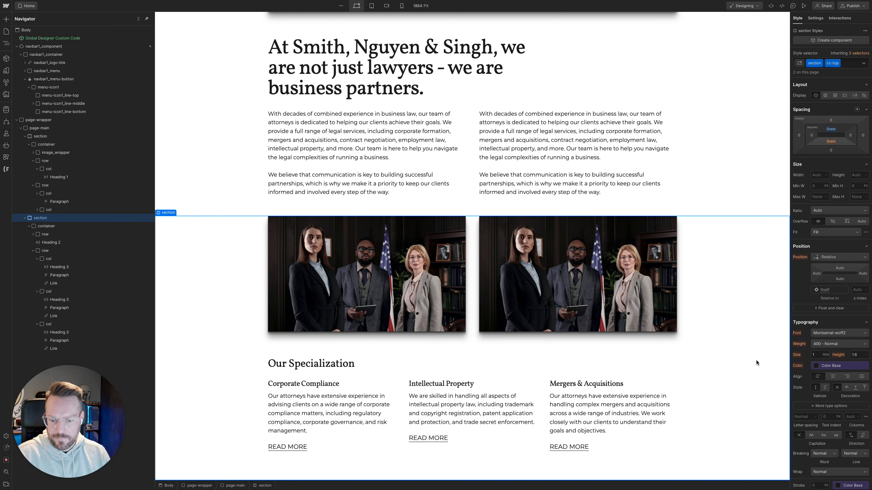
mouse_move(3, 158)
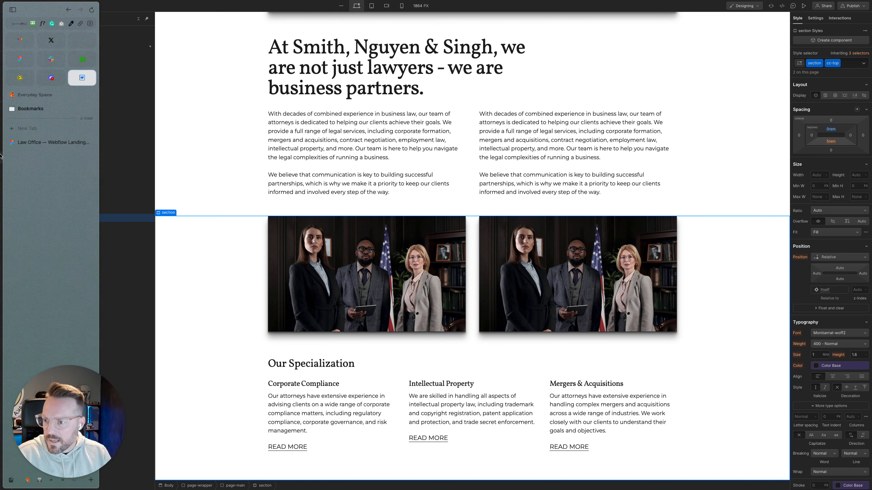
click(21, 143)
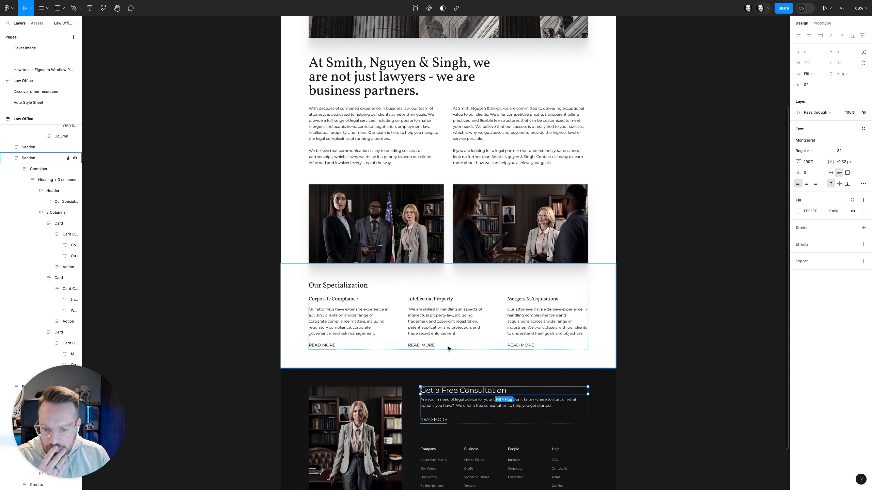
click(448, 349)
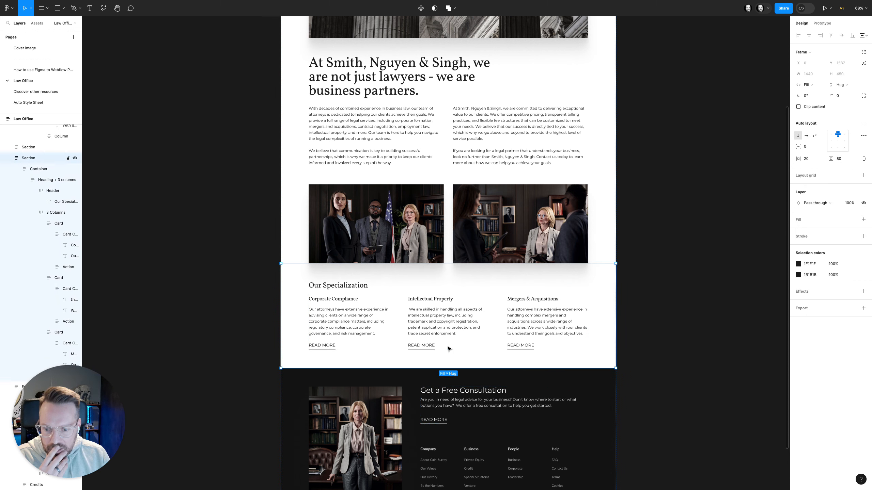
mouse_move(1, 102)
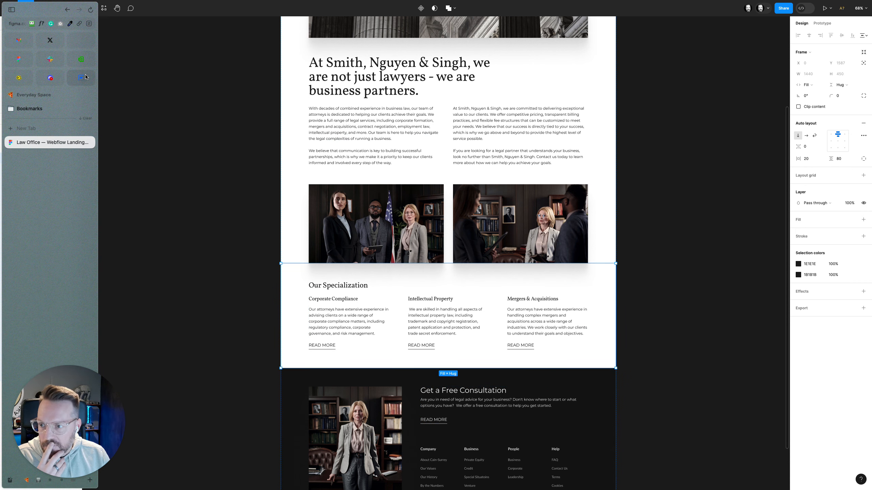
click(85, 76)
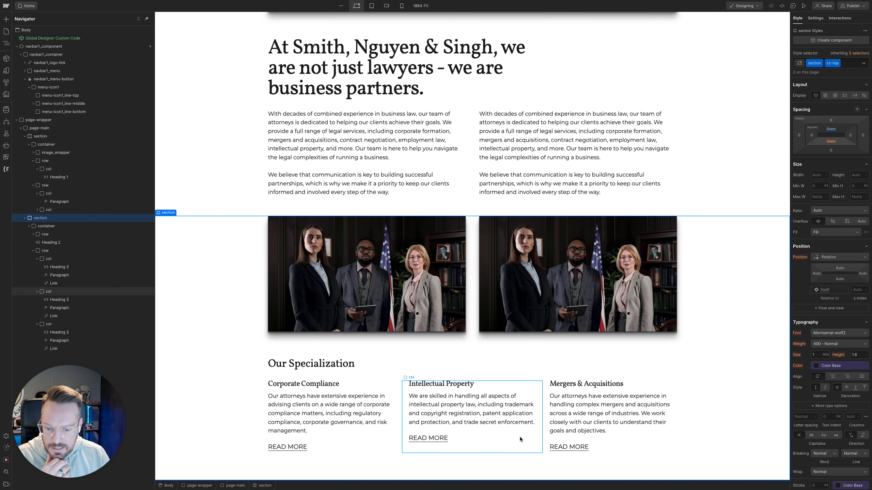
Compare the Intellectual Property column's spacing in Webflow with the column gap of the 3 Columns frame in Figma
click(521, 439)
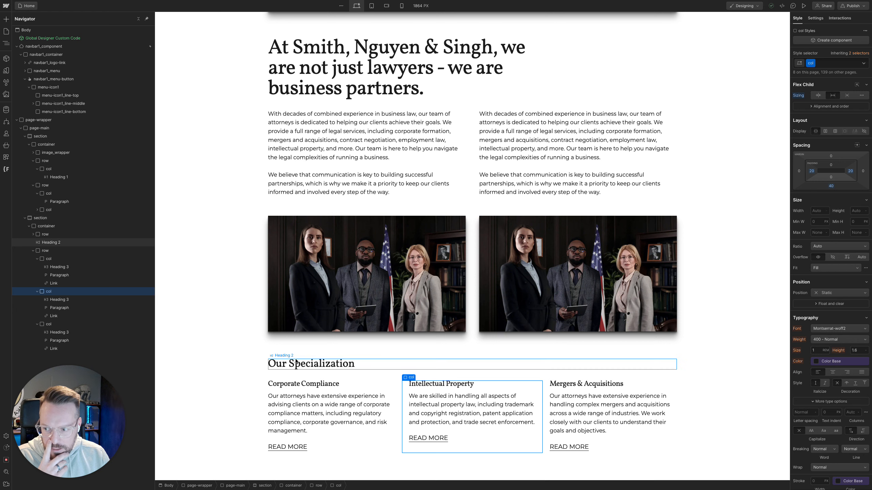
mouse_move(3, 146)
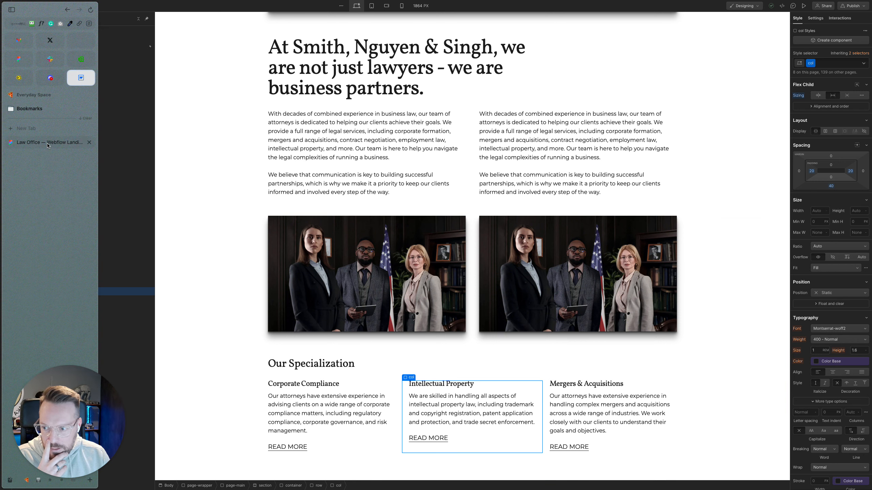
click(47, 144)
double_click(347, 321)
double_click(347, 321)
double_click(347, 321)
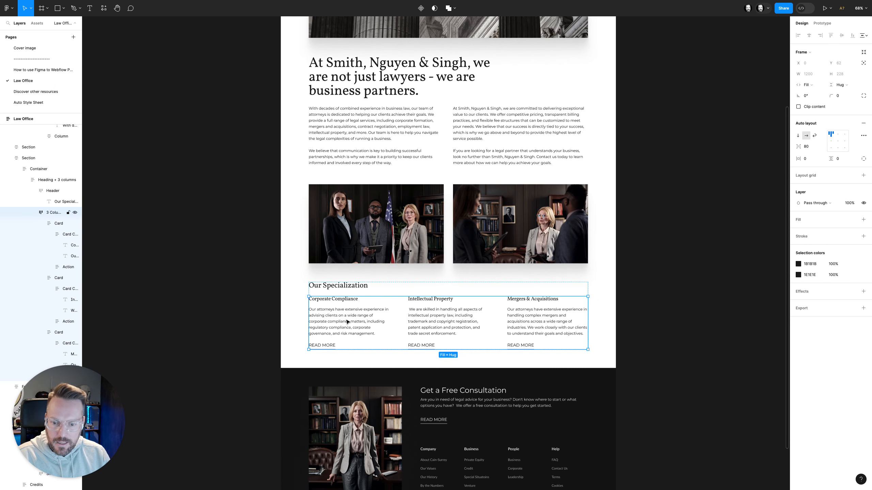
mouse_move(400, 320)
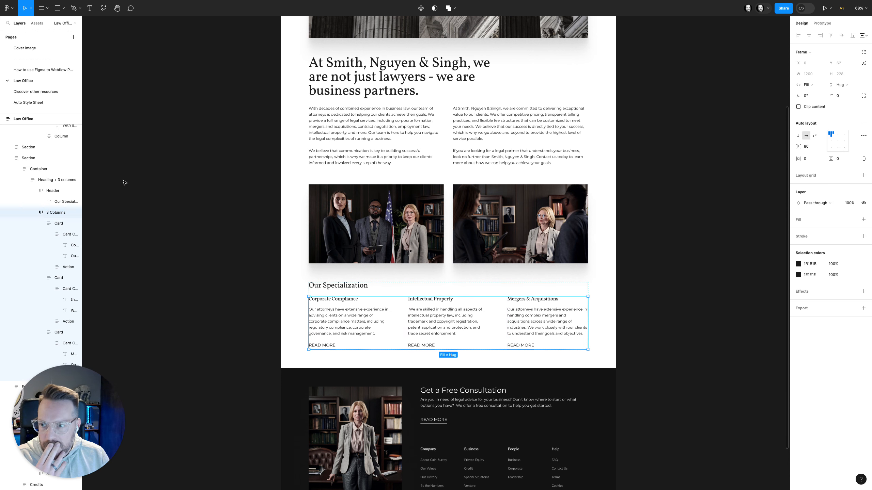
Return to Webflow and remove the u-mt-2 class from the row holding the three specialization cards
mouse_move(1, 158)
click(81, 83)
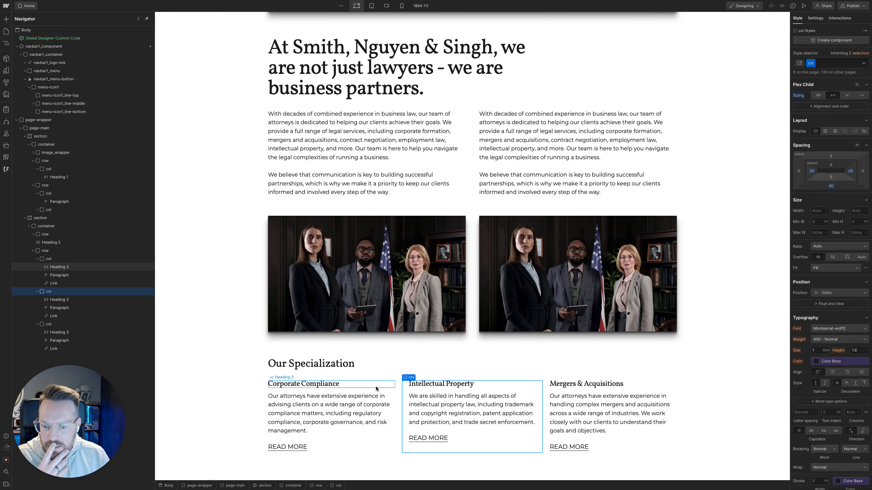
click(396, 395)
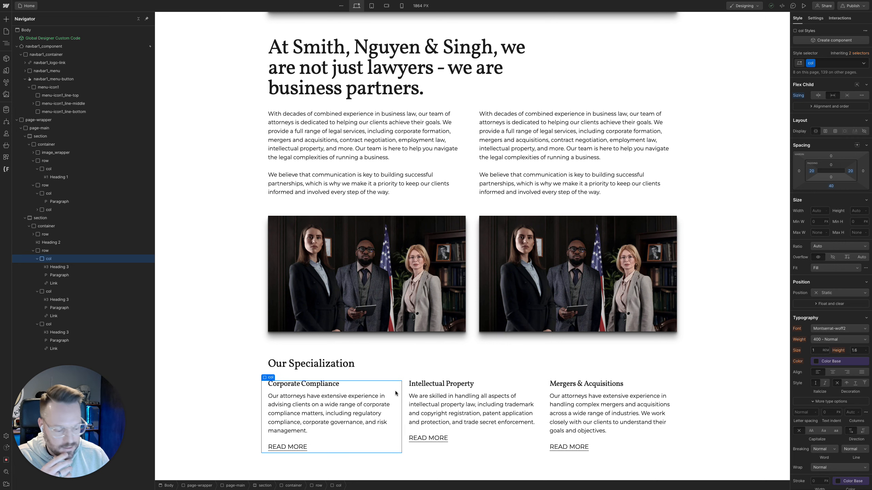
key(Up)
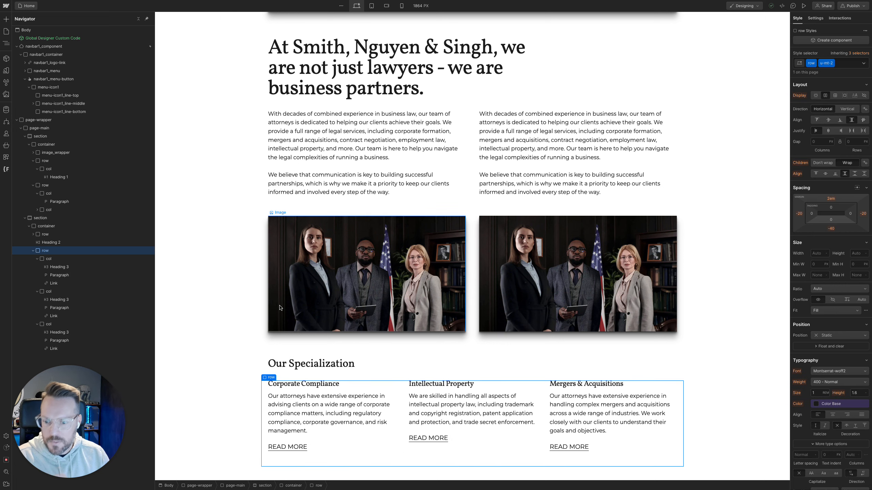
key(super)
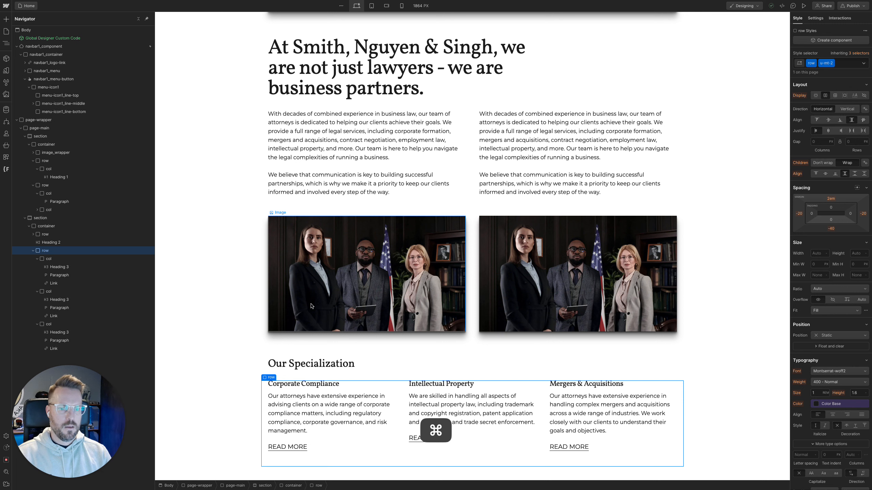
key(super+Return)
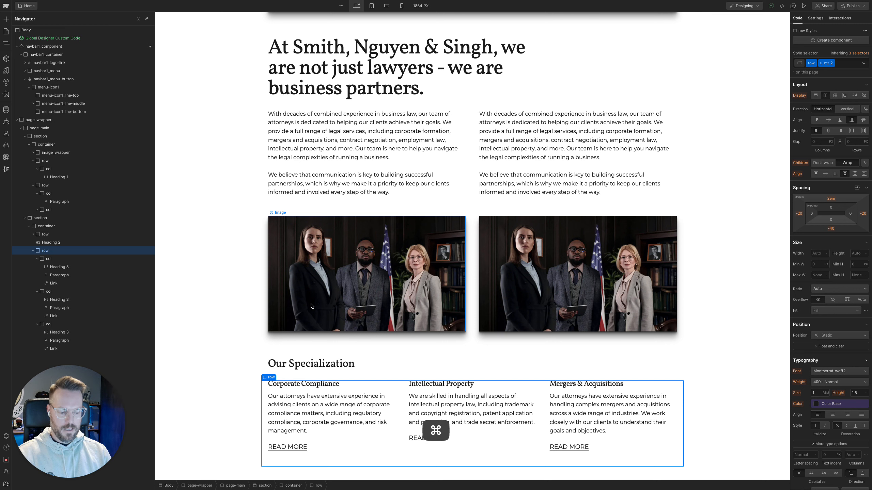
key(BackSpace)
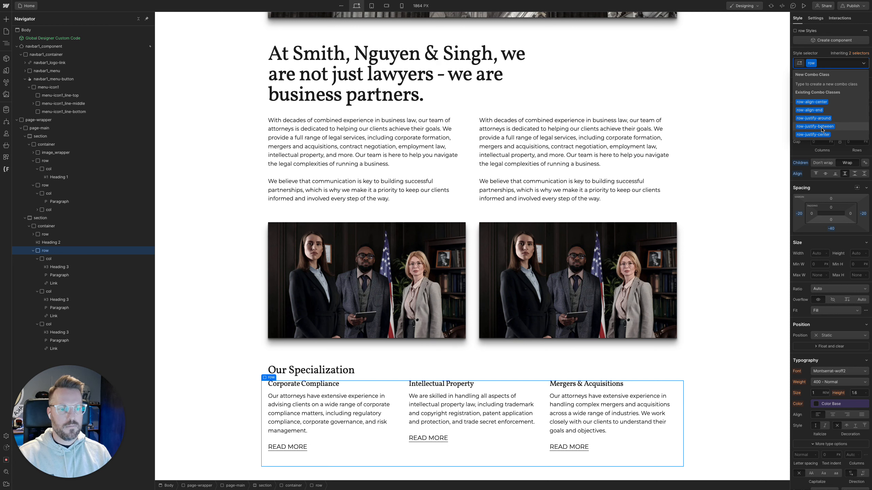
Try the row-justify-between and row-justify-around combo classes on the specialization cards row, undoing each one
click(822, 127)
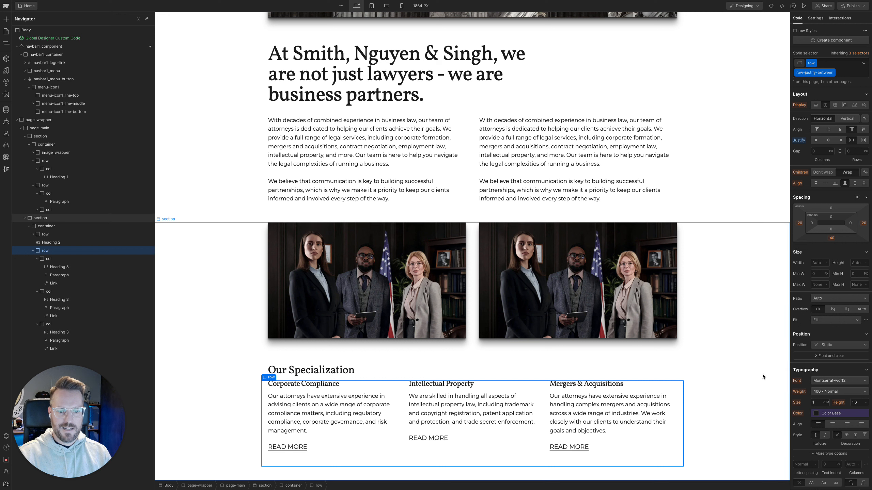
key(super+z)
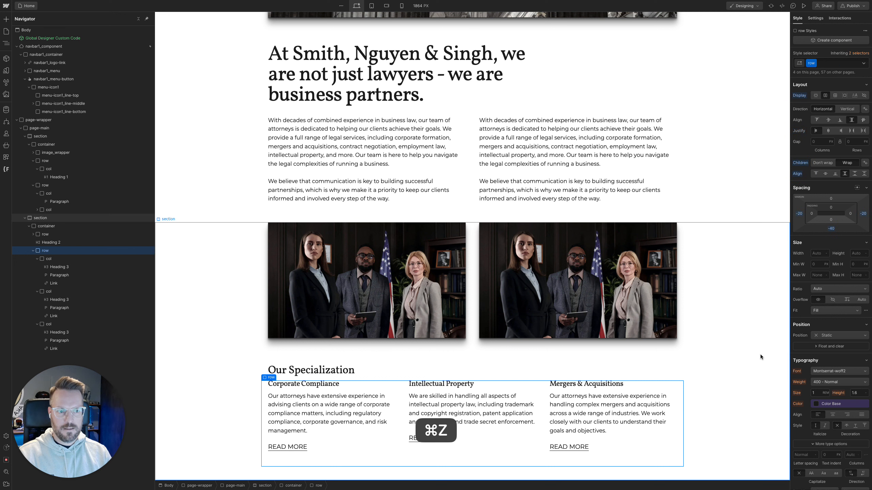
key(super+Return)
key(Down)
key(Down)
key(Down)
key(Down)
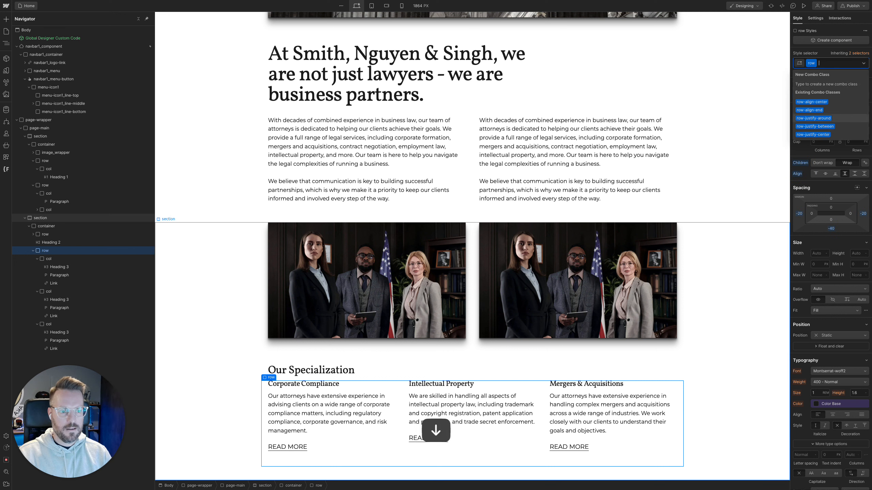
key(Return)
key(super+z)
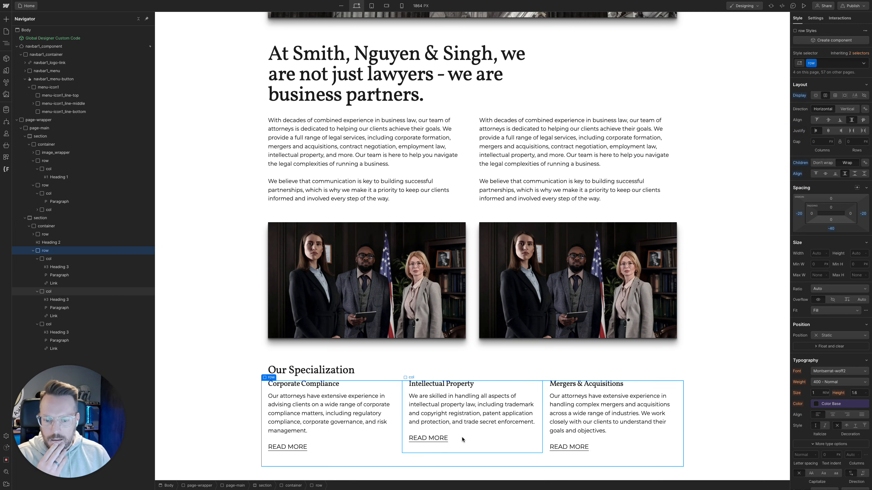
Select the Corporate Compliance column, narrow the Webflow canvas to 1388 px wide, and switch to the Figma design to compare column spacing
click(395, 449)
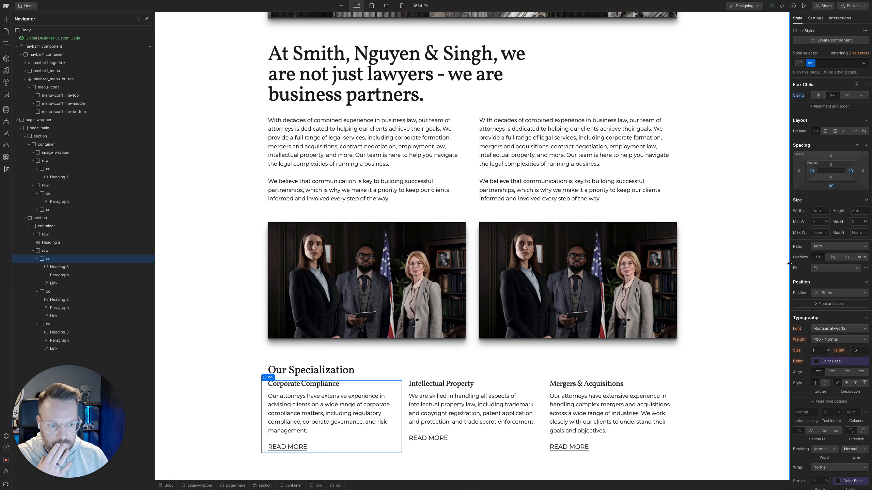
drag(789, 267, 708, 265)
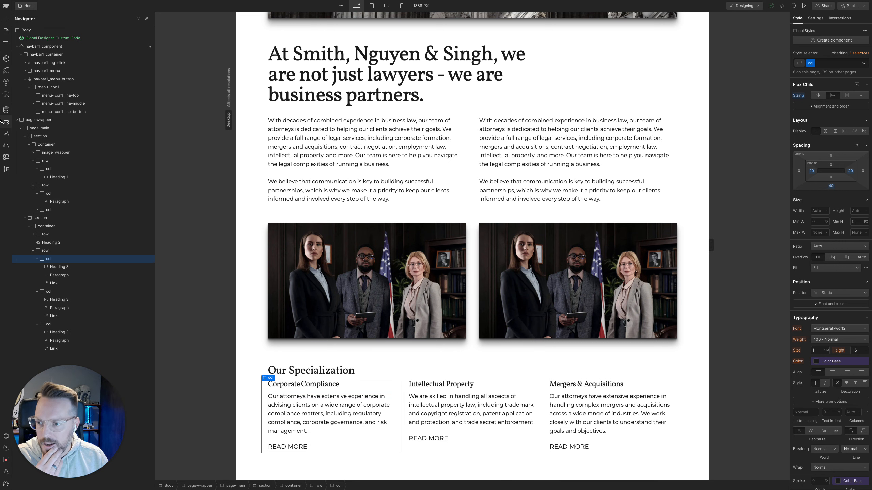
click(35, 142)
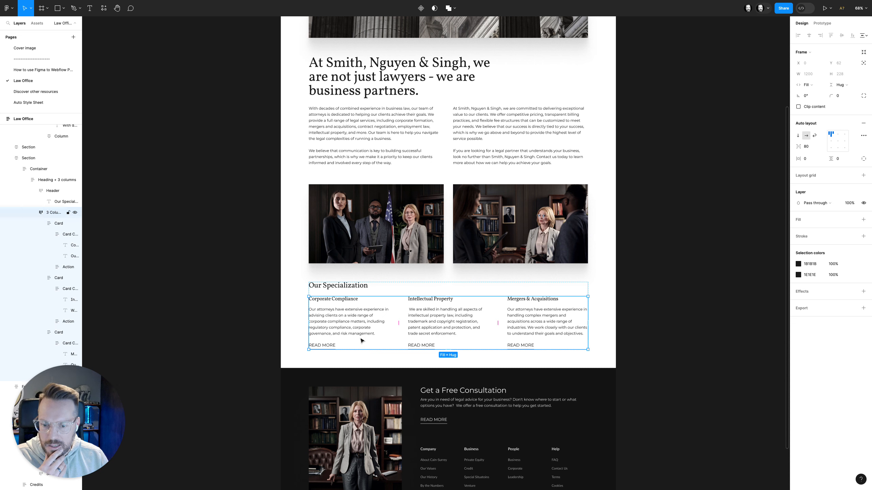
Inspect the Corporate Compliance card's frame in Figma, then return to Webflow and compare the first two specialization columns' spacing
click(361, 340)
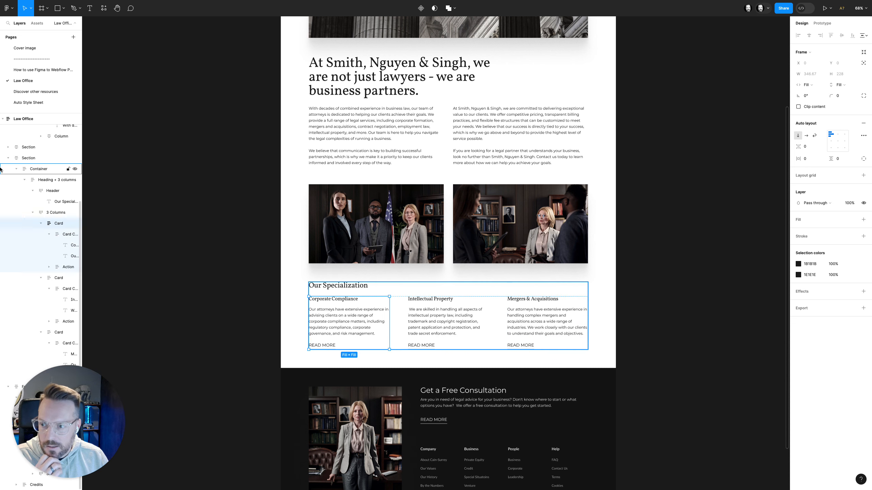
mouse_move(2, 144)
click(87, 78)
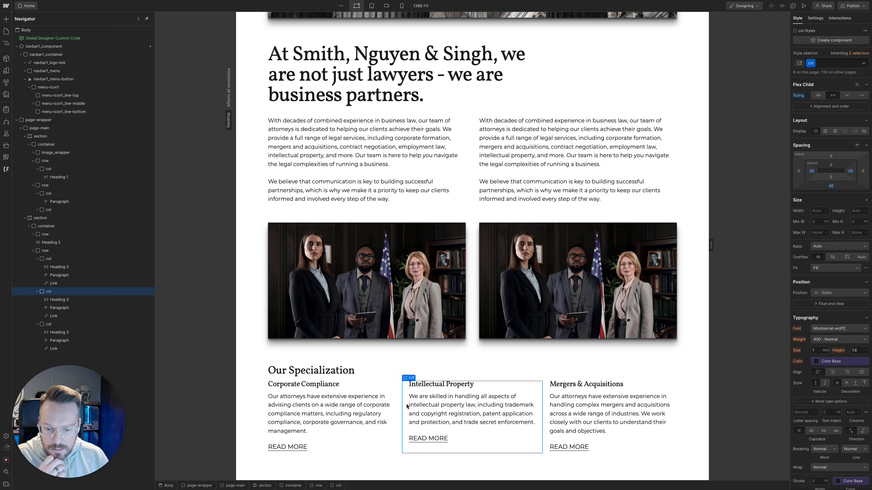
click(393, 408)
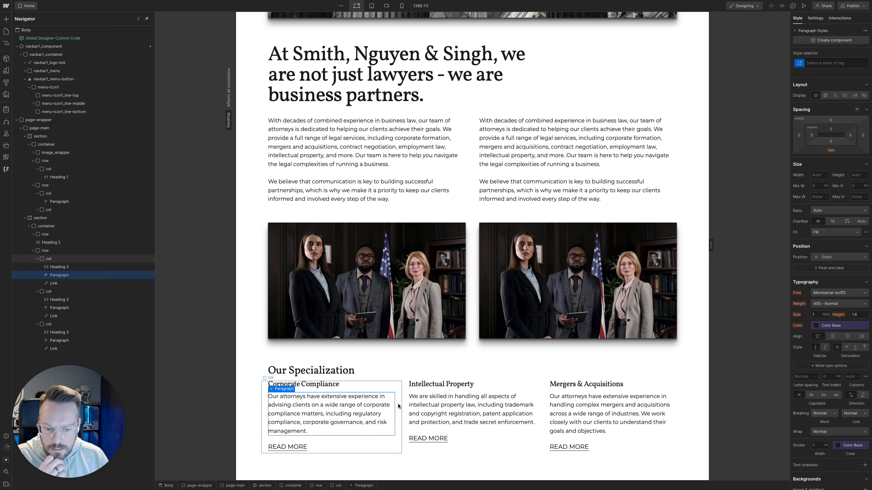
click(399, 407)
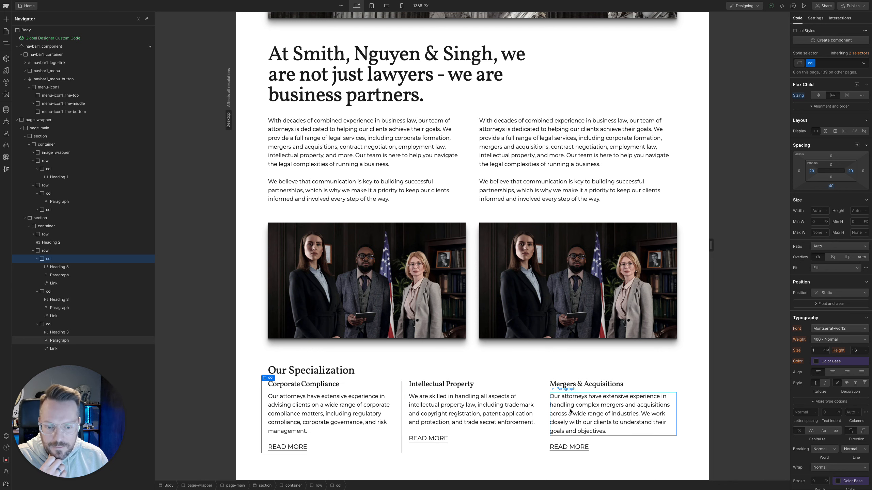
Check the three specialization columns at 992 px desktop width and at the 768 px tablet breakpoint
drag(710, 245, 621, 246)
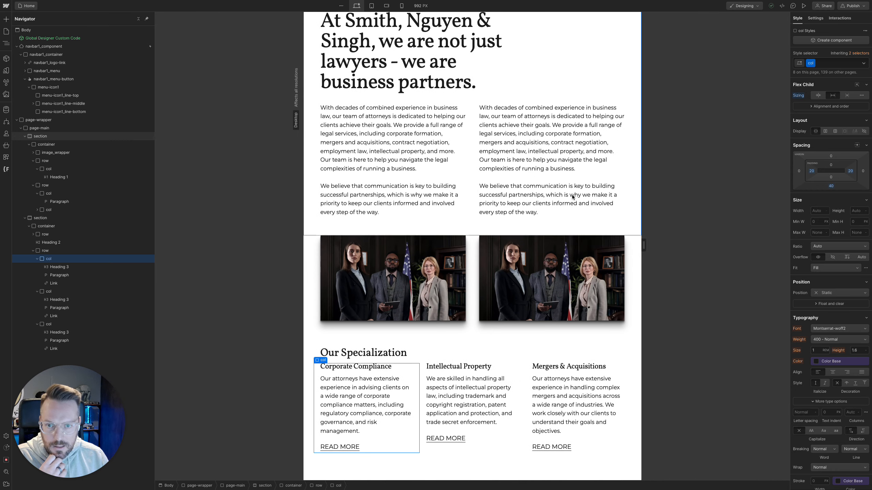
click(371, 6)
scroll(479, 148, down, 1)
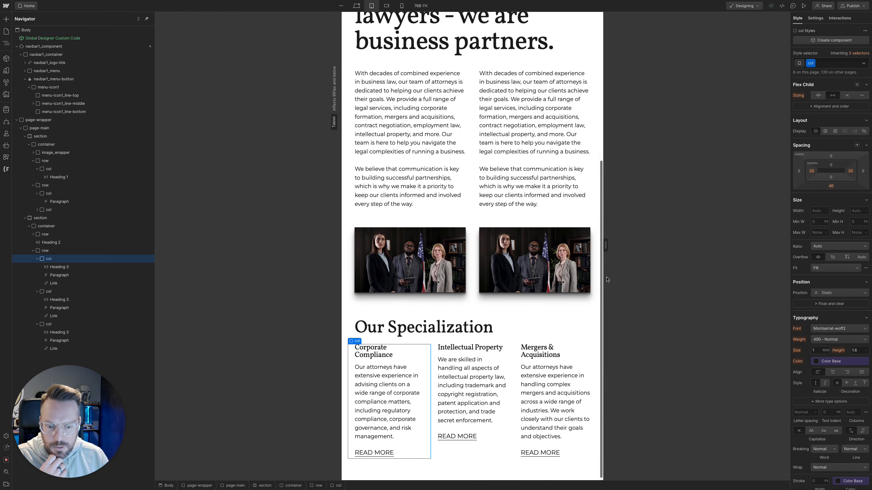
mouse_move(602, 246)
mouse_move(601, 246)
mouse_down()
mouse_move(630, 247)
mouse_move(601, 247)
mouse_up()
At the mobile landscape breakpoint, add the col-sm-12 combo class to the Corporate Compliance column
click(386, 6)
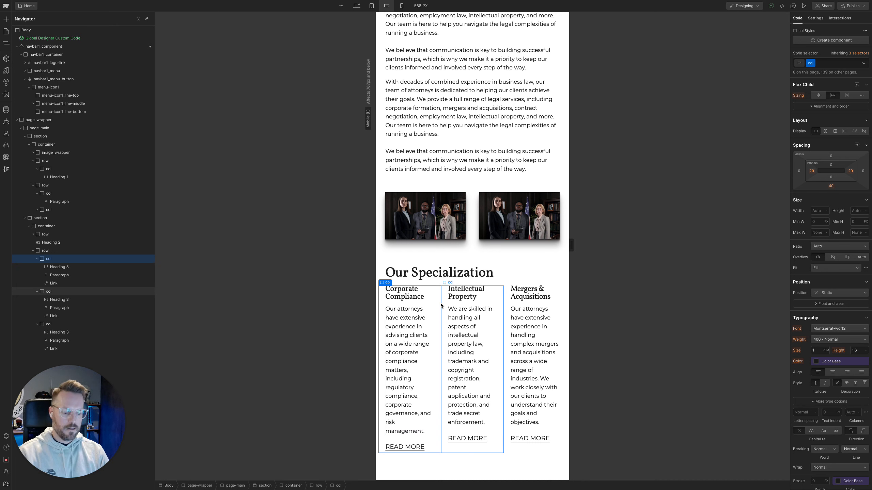
key(super+Return)
text(col)
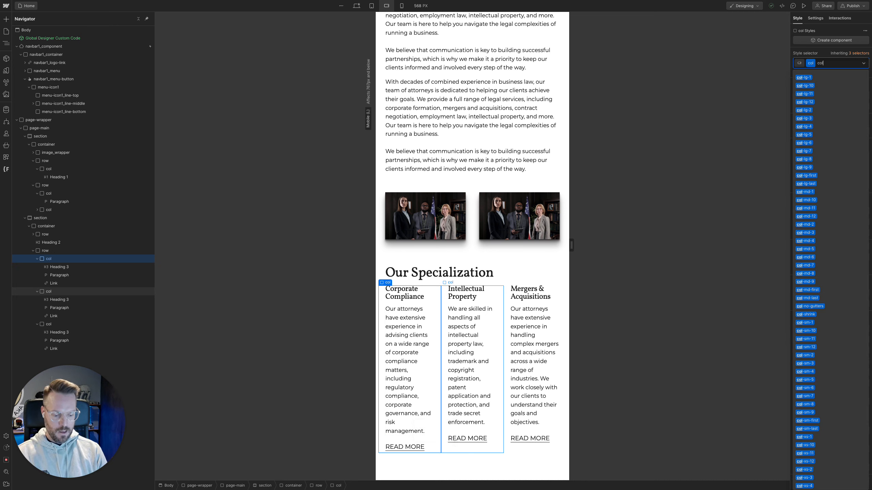
text(-sm)
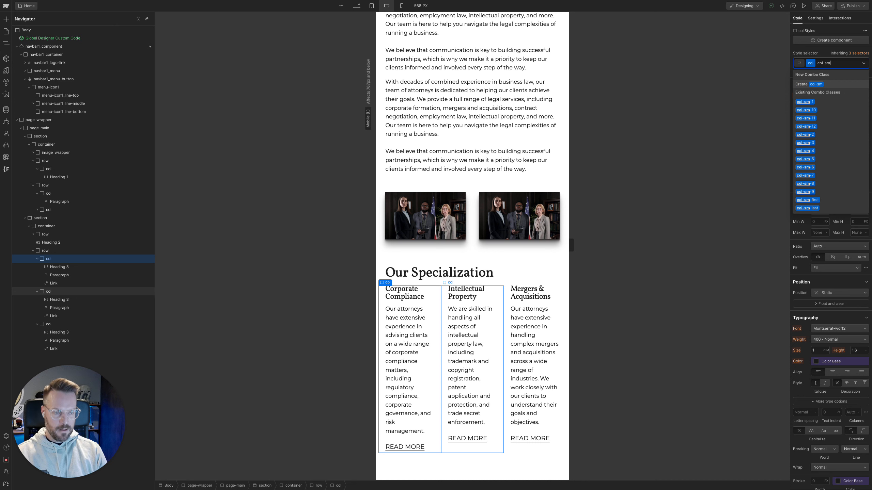
text(-12)
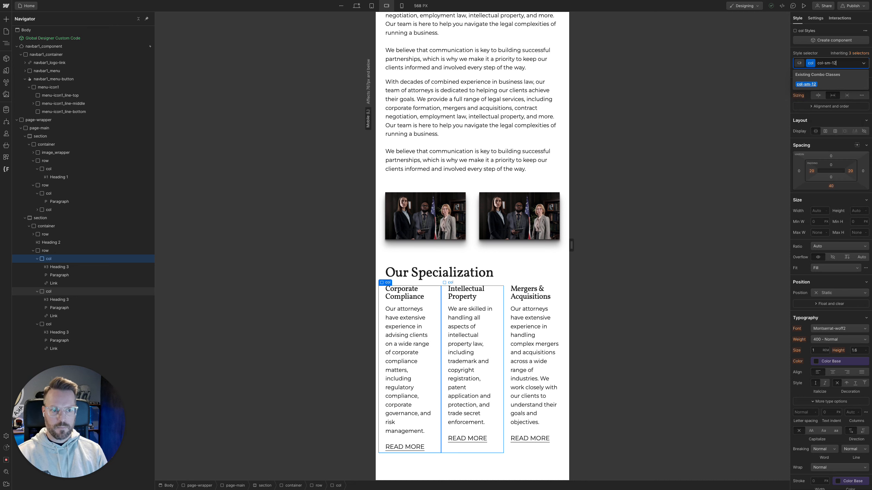
key(Return)
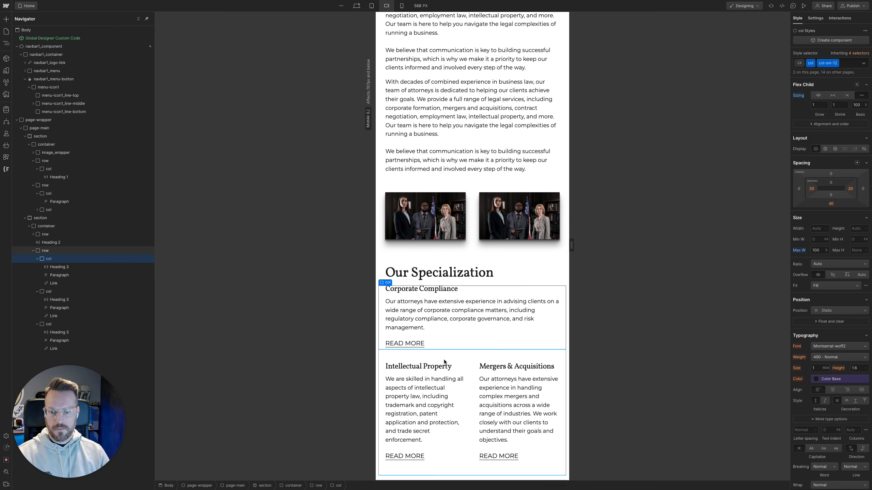
Add the col-sm-12 combo class to the Intellectual Property column
click(464, 377)
click(468, 377)
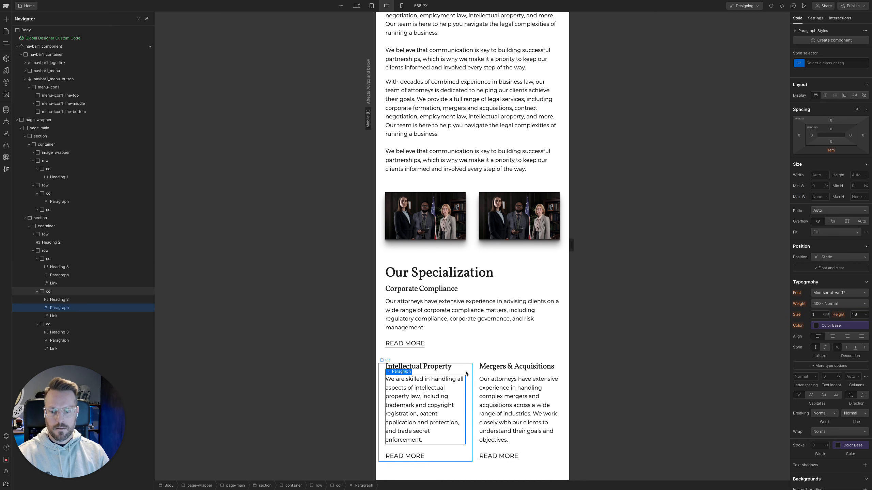
key(super+Return)
text(col-sm-12)
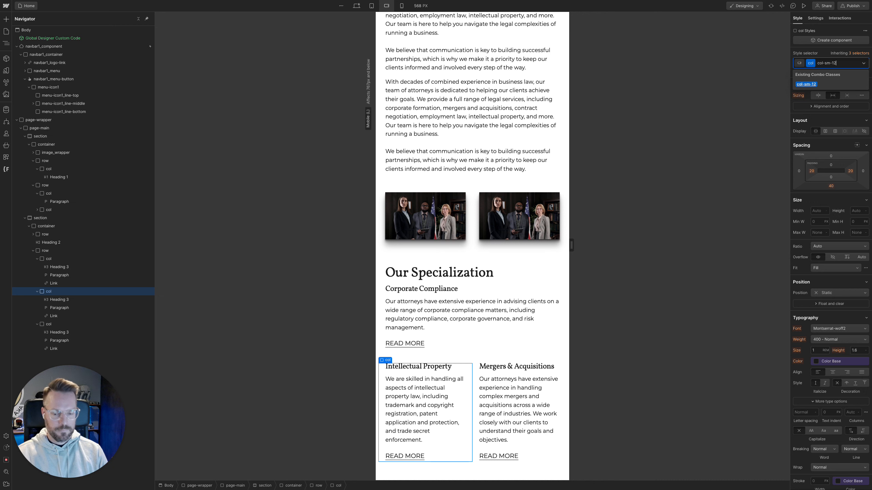
key(Return)
scroll(477, 369, down, 1)
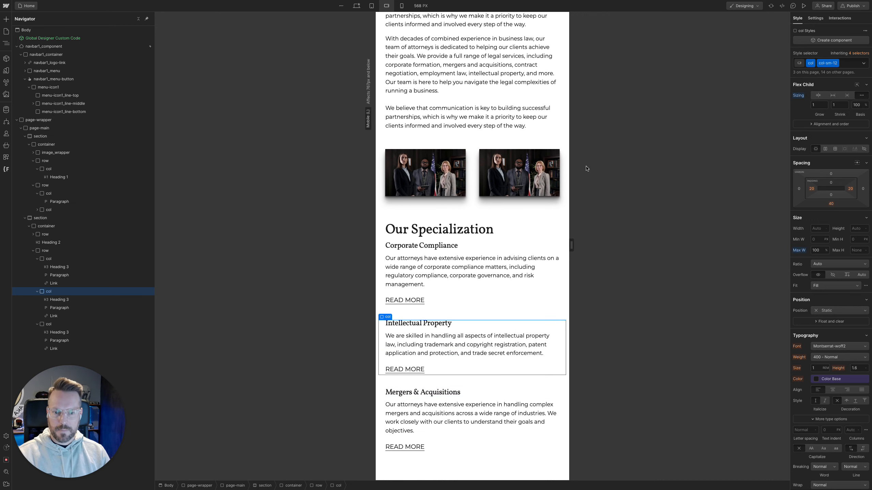
Review the page layout at 480 px mobile landscape and at 320 px and 479 px mobile portrait widths
drag(574, 248, 502, 245)
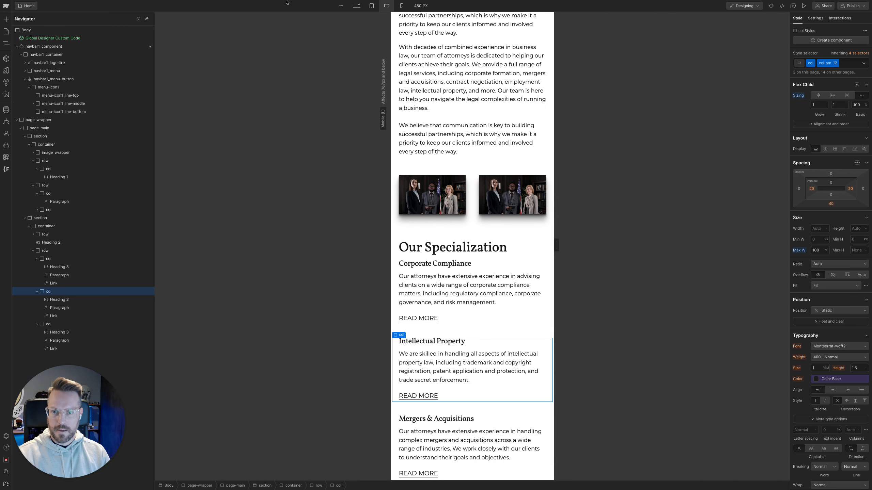
click(402, 6)
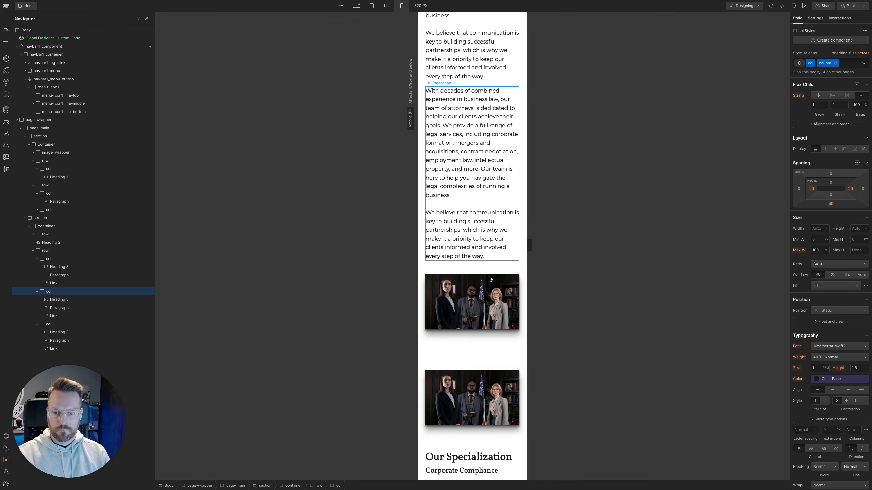
scroll(498, 309, down, 10)
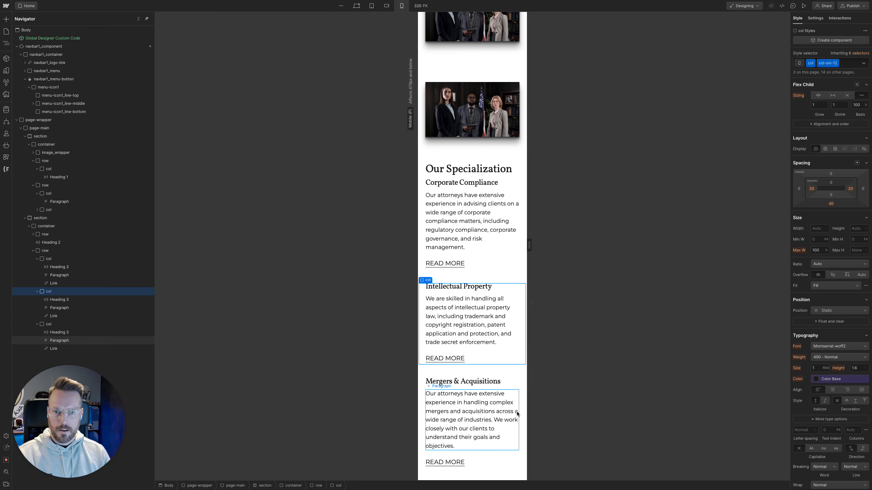
scroll(518, 414, up, 15)
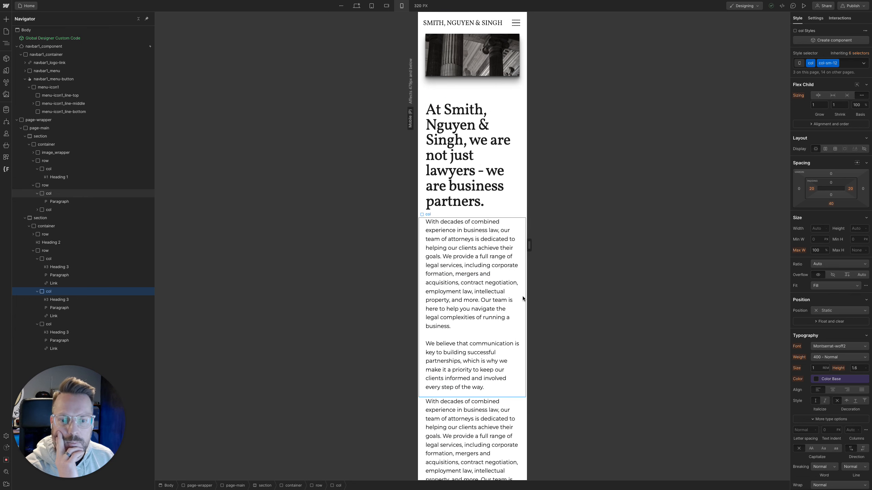
drag(530, 245, 578, 247)
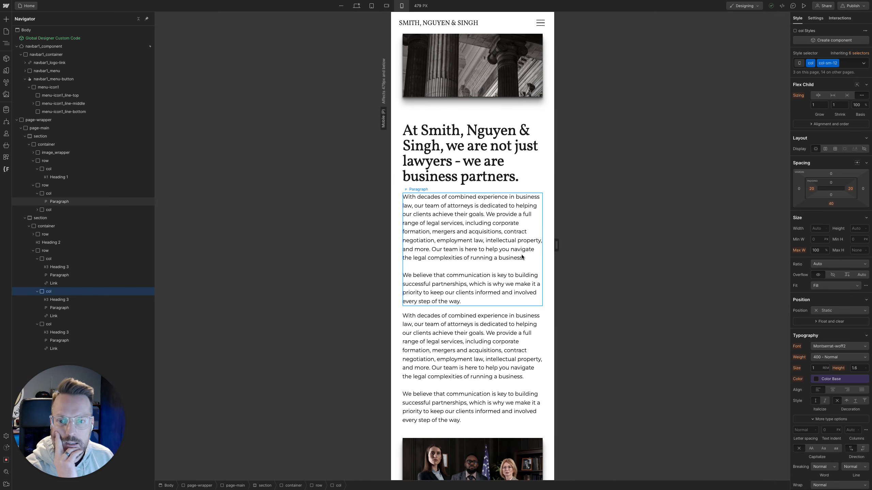
scroll(515, 258, down, 2)
scroll(497, 258, up, 2)
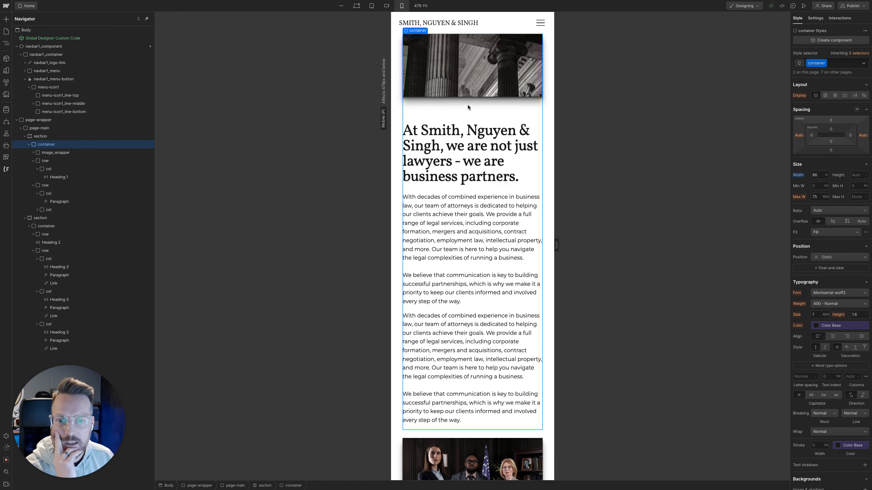
Set the bottom margin of the hero image's image_wrapper to 2rem at the mobile portrait breakpoint
click(472, 89)
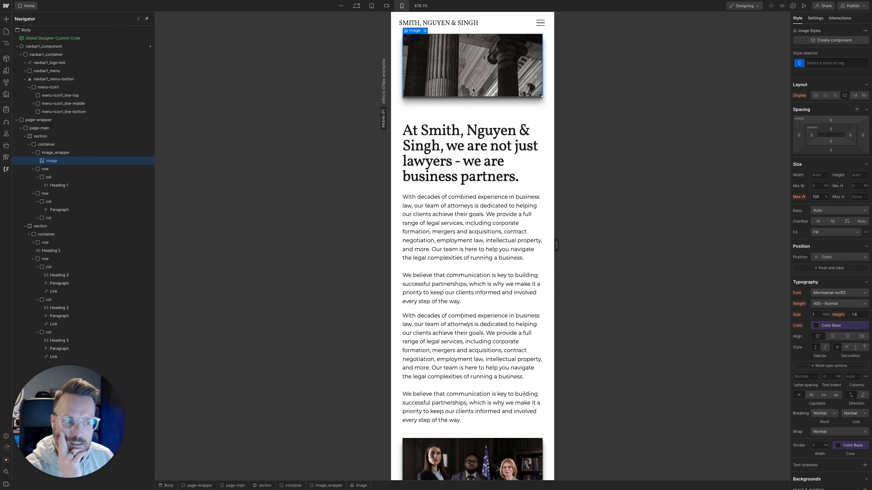
key(Up)
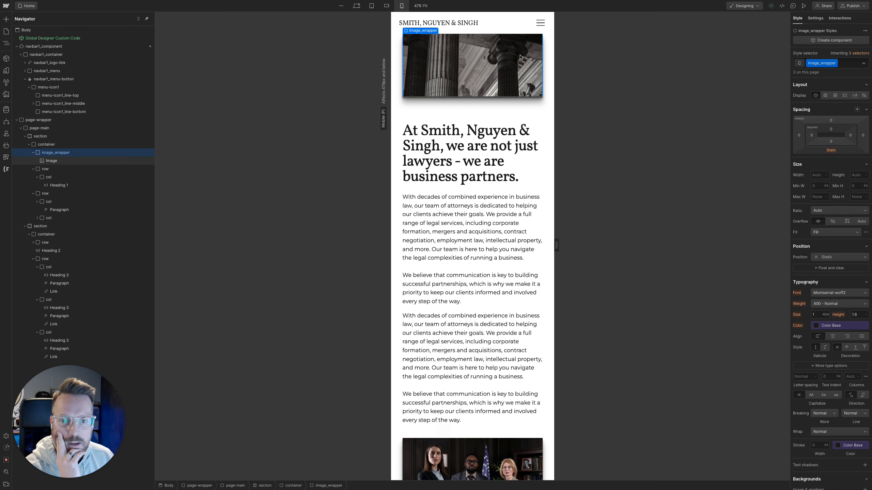
click(831, 150)
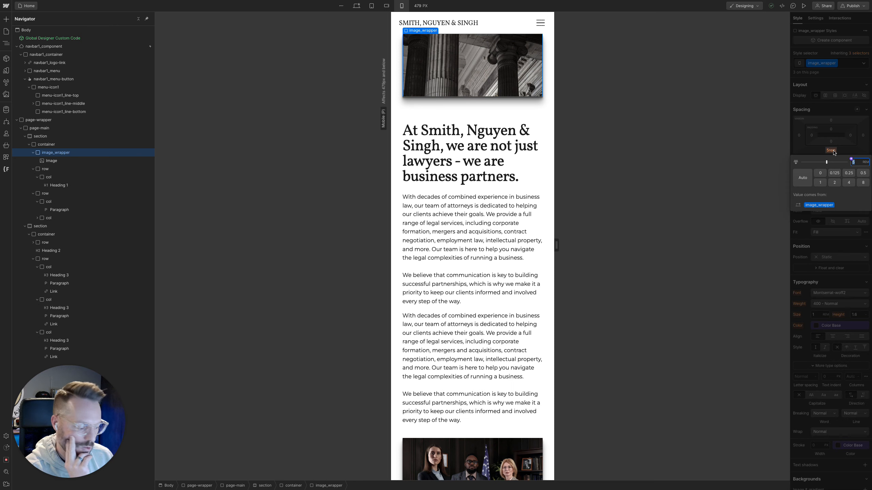
text(2)
key(Return)
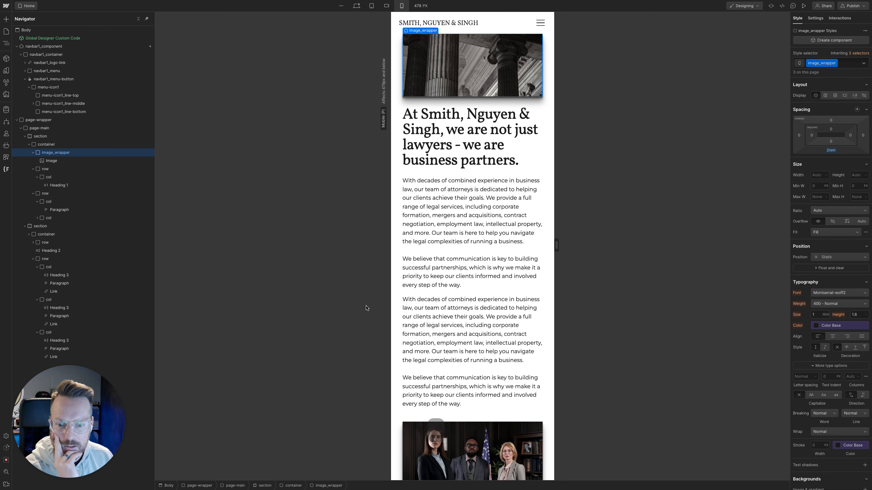
Add the u-mb-0 combo class to the column holding the first lawyers photo
scroll(499, 301, down, 5)
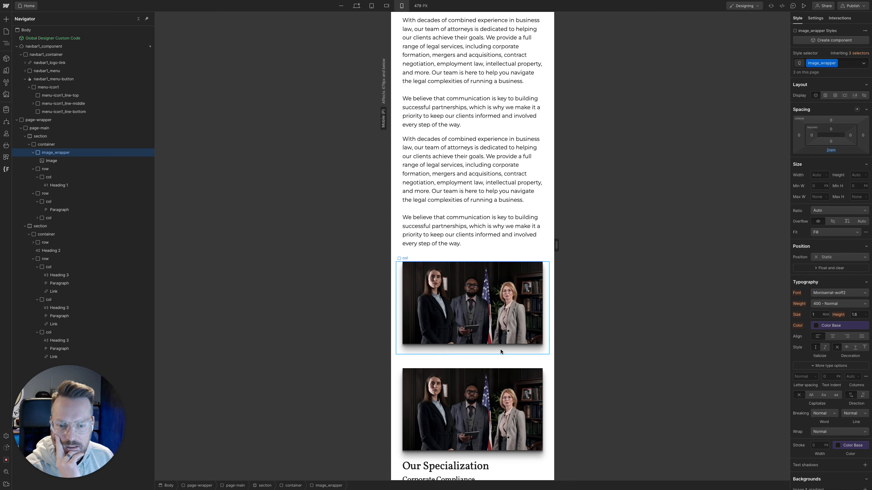
click(500, 350)
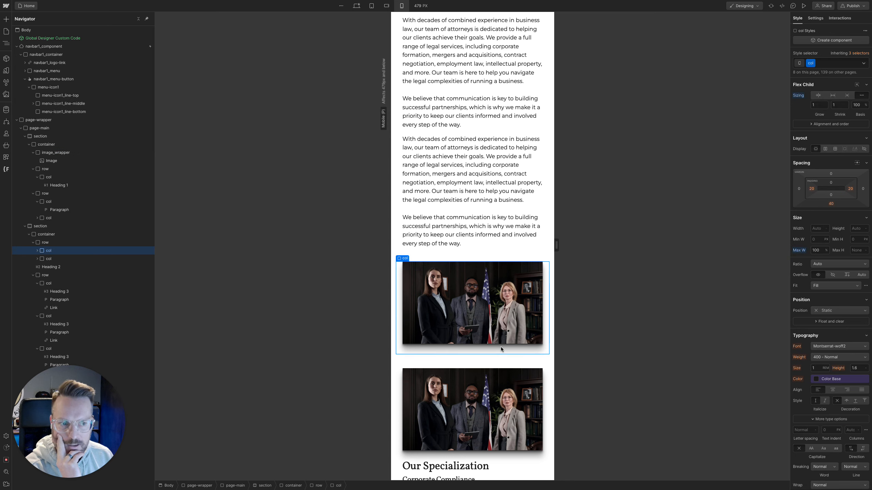
key(super+Return)
text(um)
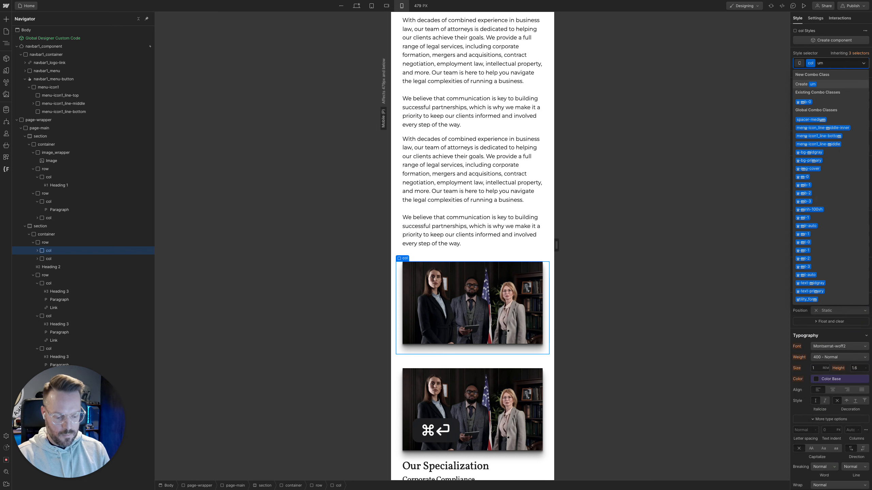
text(b0)
key(Down)
key(Return)
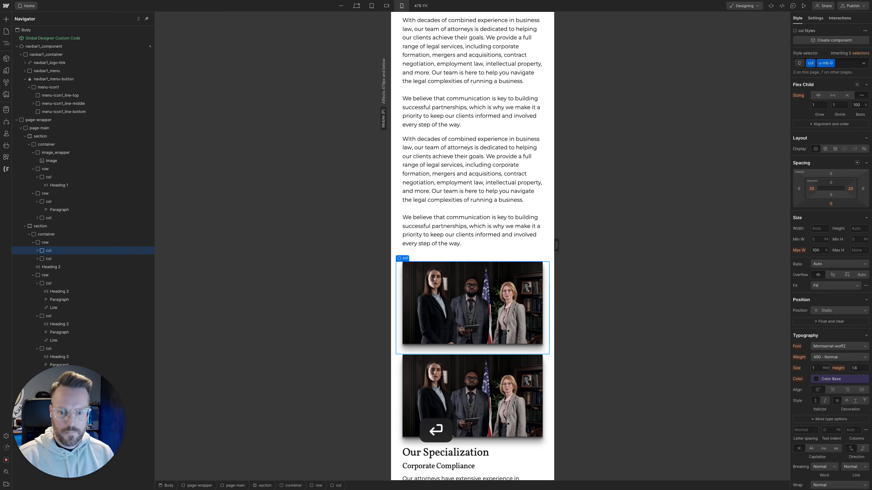
Replace the second lawyers photo with the three-lawyers_img-two.webp asset
scroll(502, 335, down, 2)
click(450, 307)
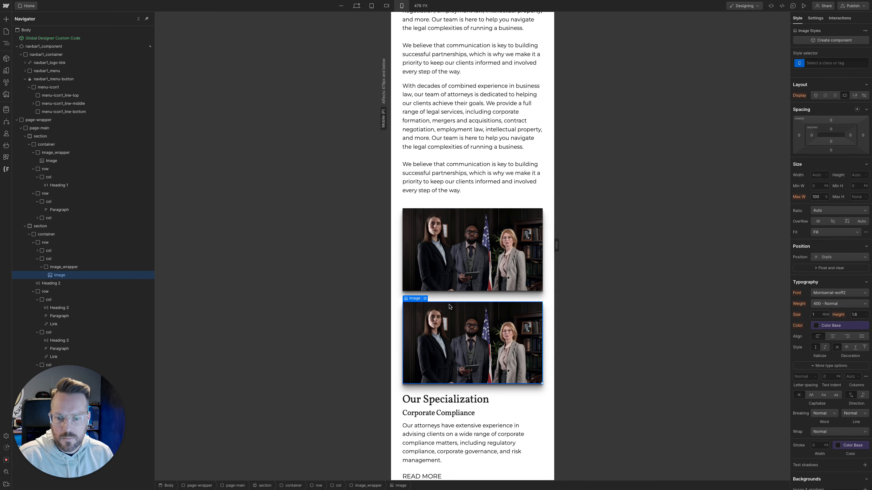
click(425, 299)
click(438, 217)
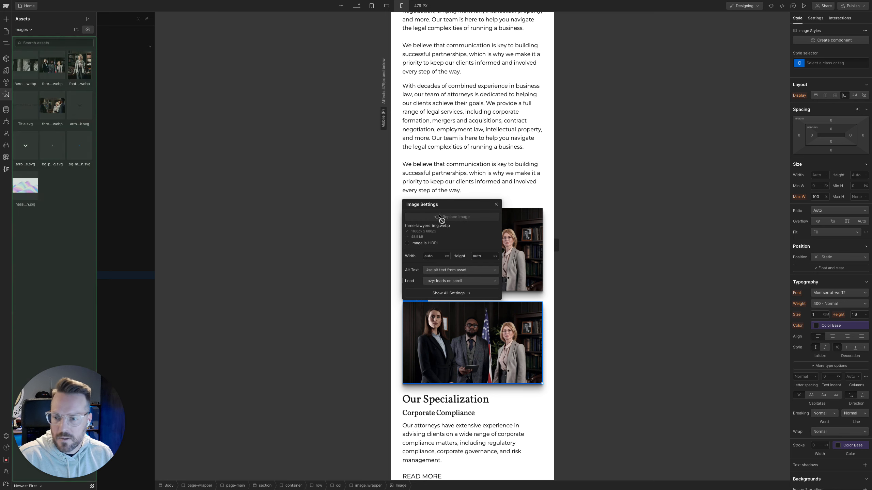
click(54, 103)
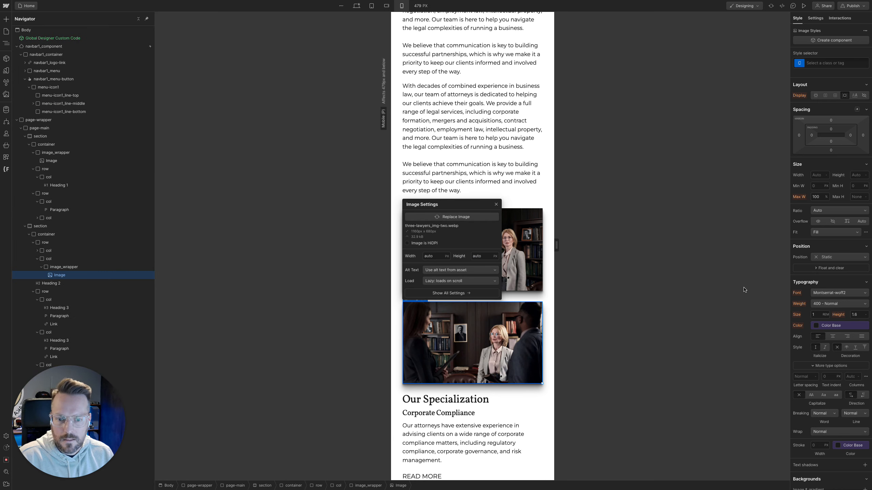
click(496, 205)
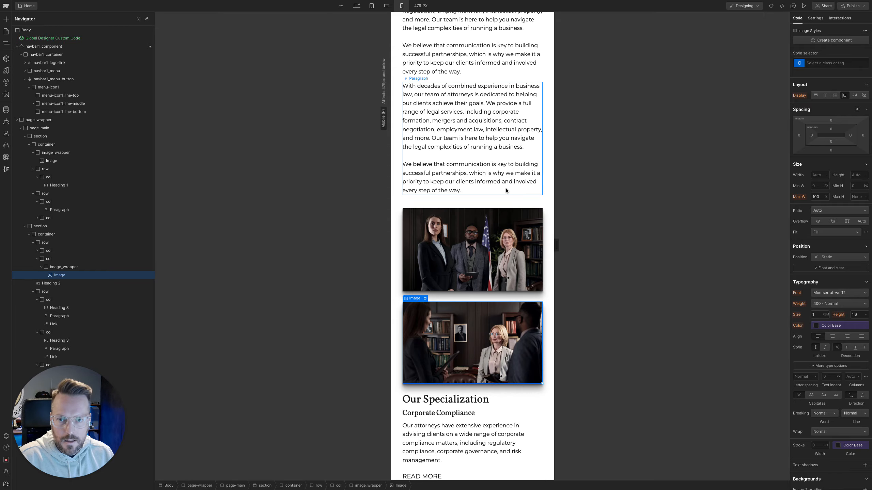
Preview the page and narrow the mobile portrait view to about 366 px to check the photos and specialization cards
click(803, 6)
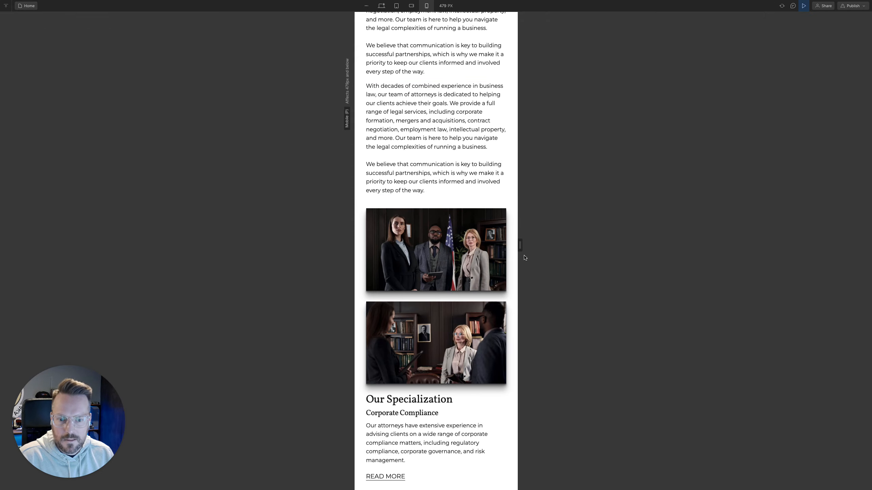
mouse_move(521, 246)
mouse_down()
mouse_move(738, 255)
mouse_move(512, 252)
mouse_up()
scroll(483, 280, down, 6)
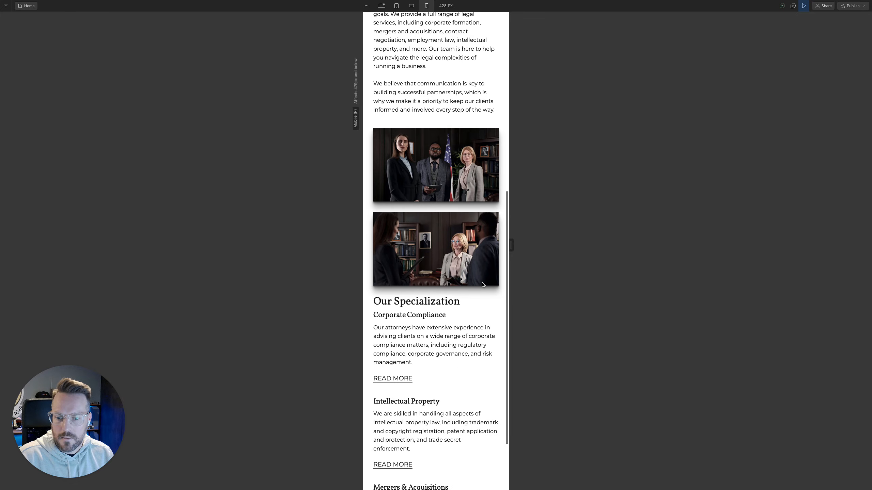
mouse_move(507, 246)
mouse_down()
mouse_move(553, 248)
mouse_move(499, 249)
mouse_up()
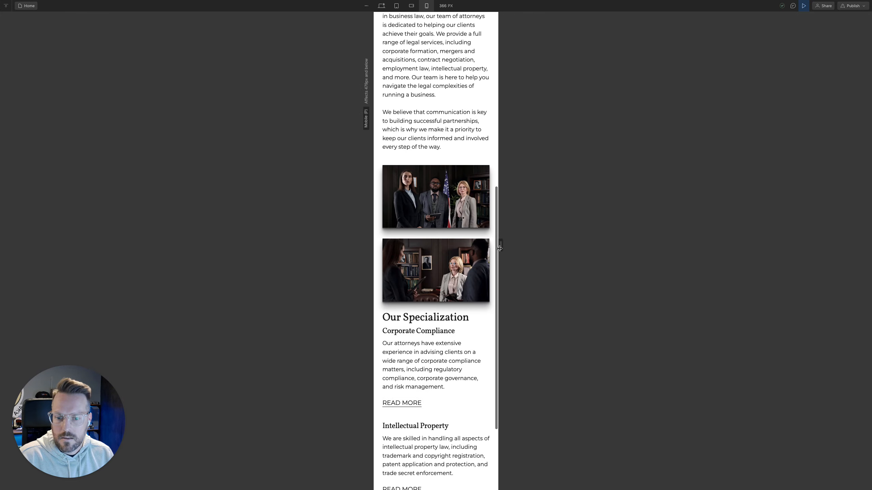
Check the photos and specialization columns in preview from mobile to desktop width, exit the preview and narrow the desktop canvas to about 1722 px
scroll(466, 282, up, 3)
scroll(465, 282, down, 7)
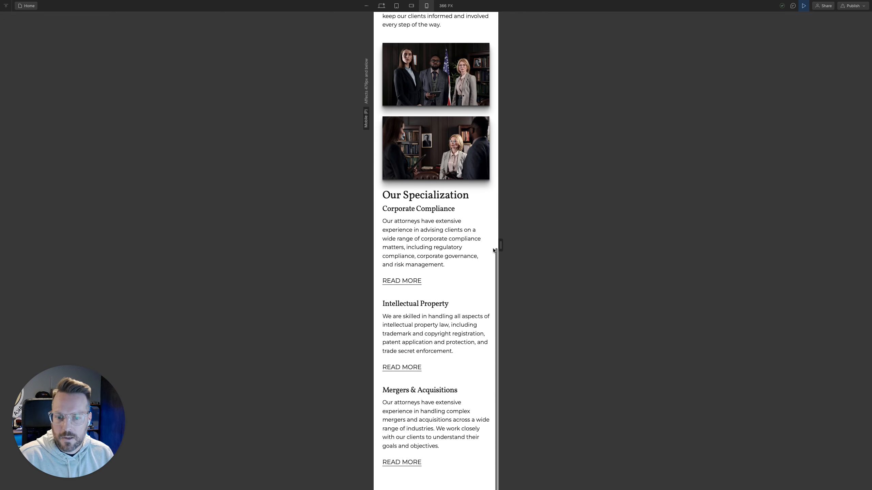
drag(494, 249, 558, 248)
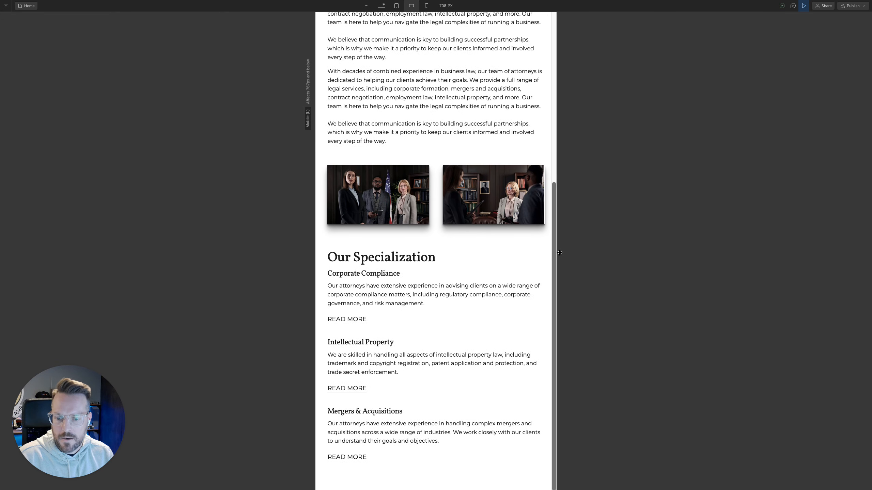
click(381, 5)
scroll(459, 284, down, 4)
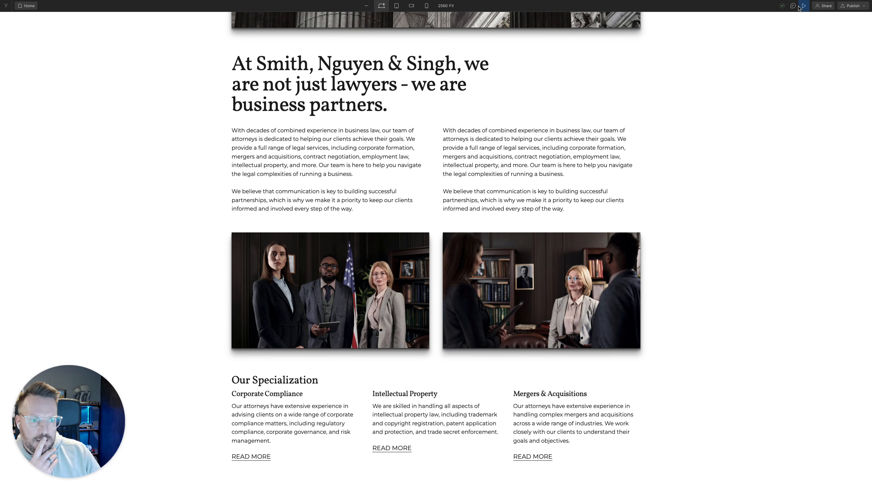
key(Escape)
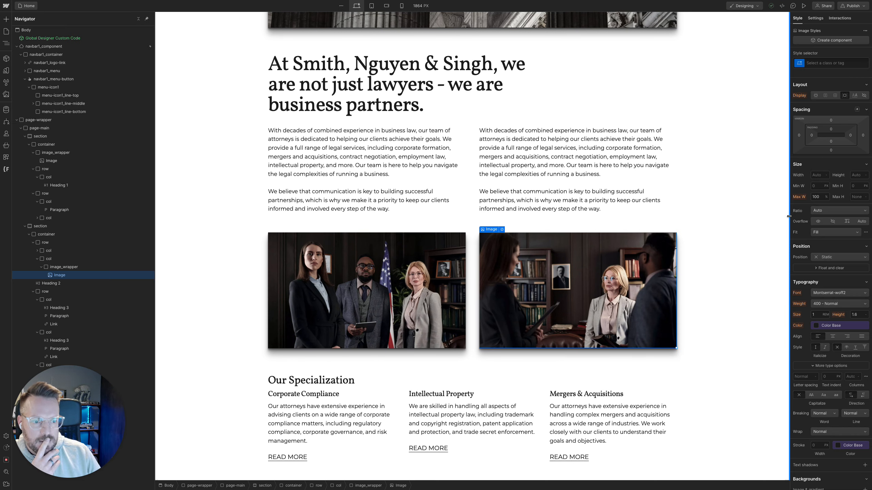
drag(788, 216, 746, 225)
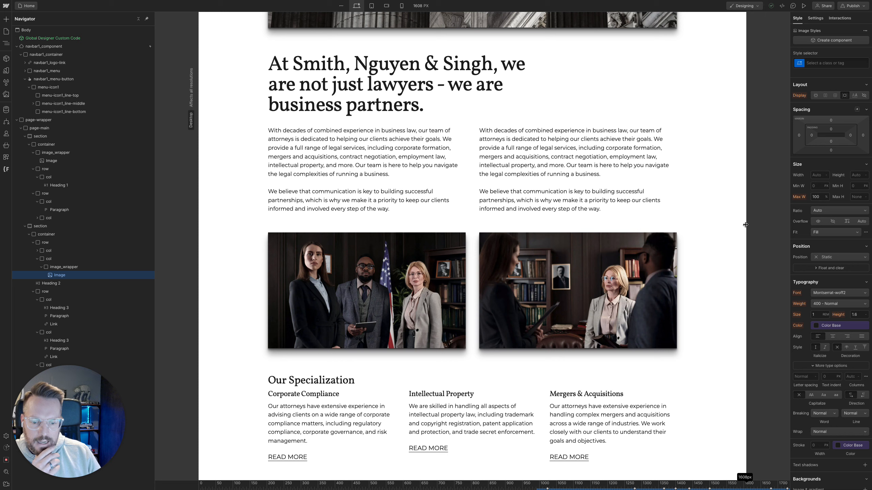
drag(746, 225, 770, 253)
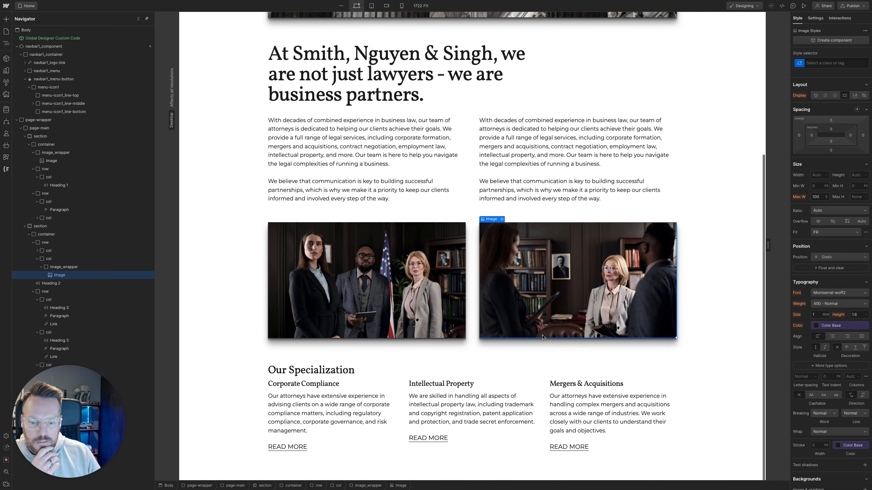
Add a div block inside the Intellectual Property column
click(461, 437)
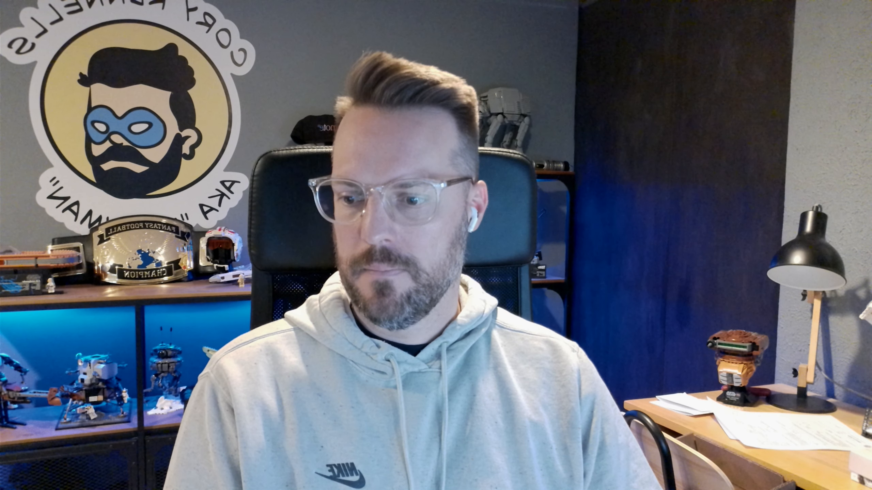
key(Escape)
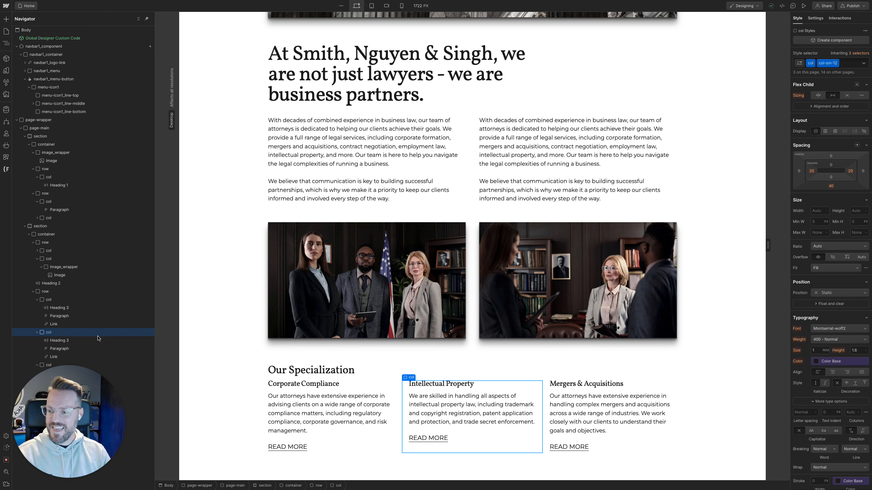
key(super+k)
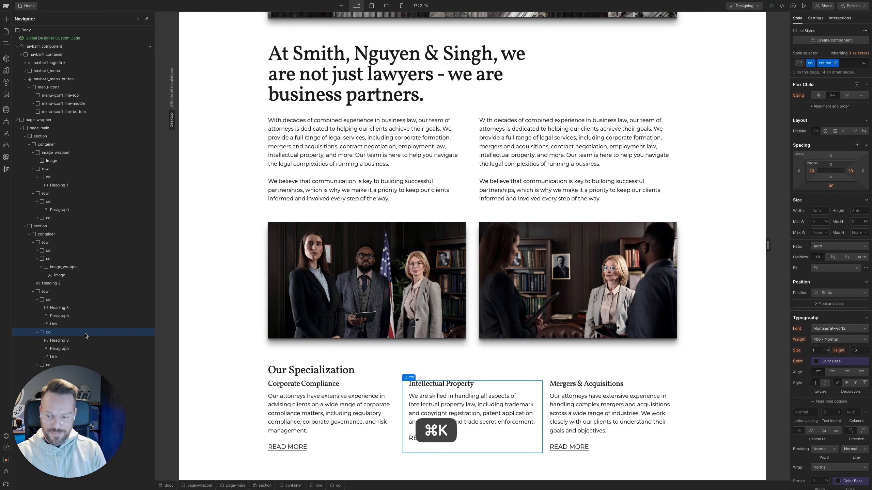
key(Return)
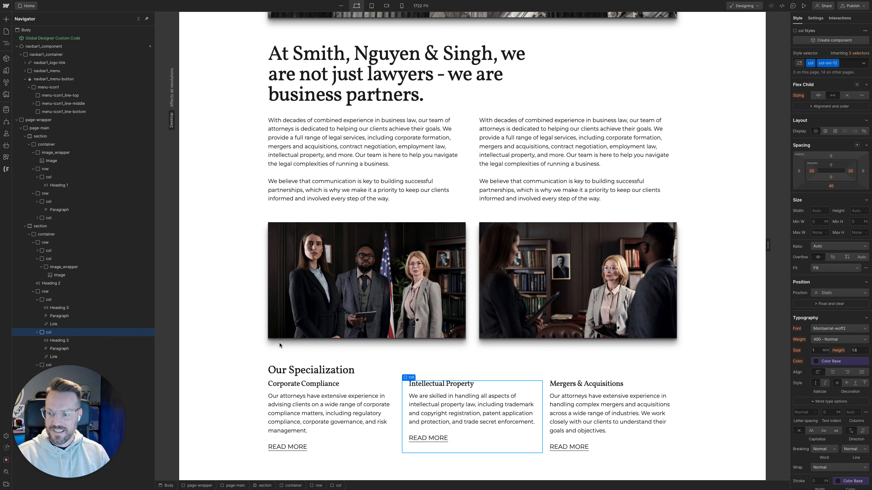
key(super+k)
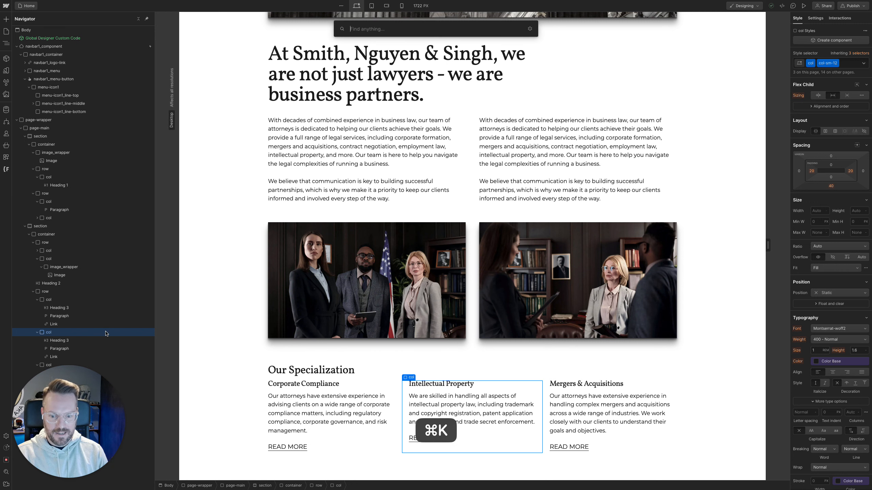
text(div)
key(Return)
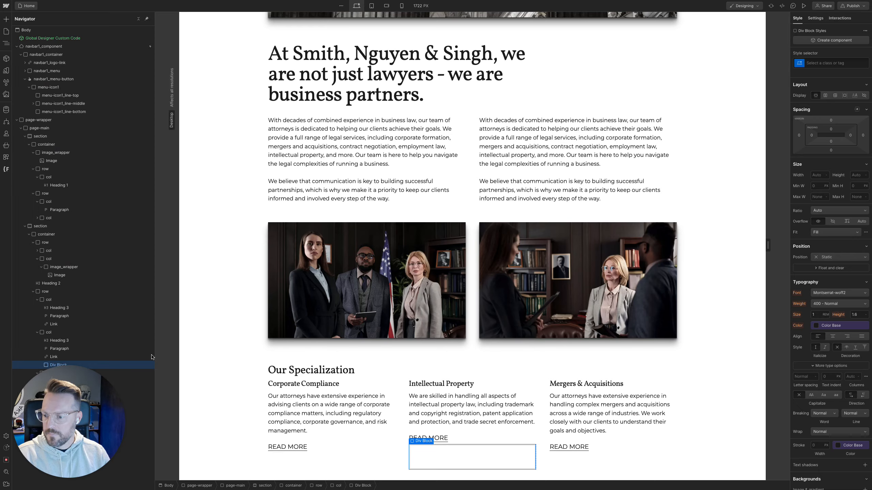
Move the new div block to the start of the Intellectual Property column and nest the heading, paragraph and link inside it
click(65, 332)
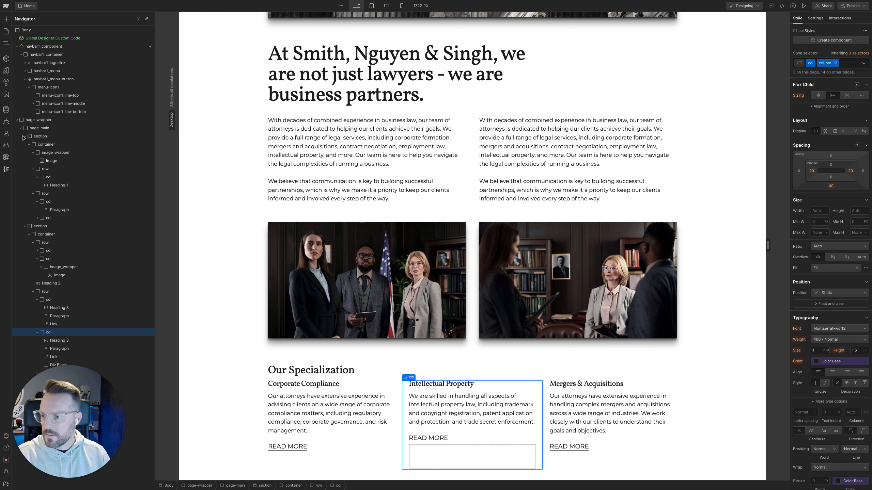
click(24, 137)
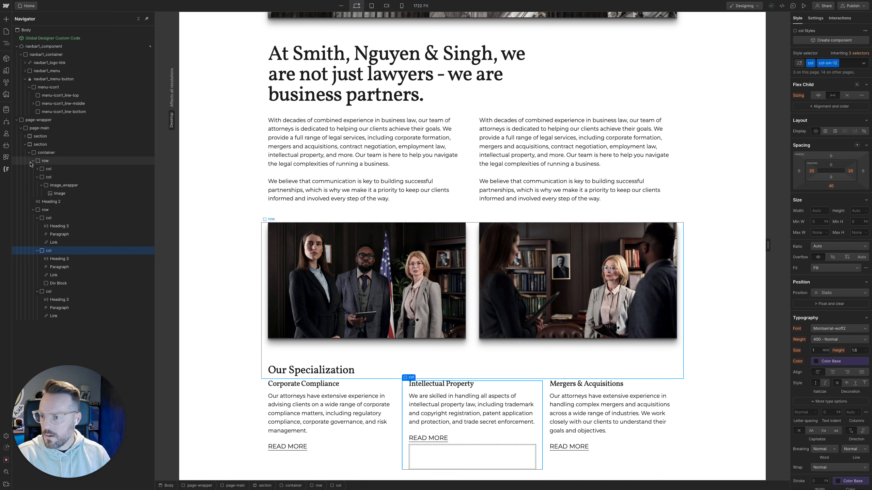
click(32, 162)
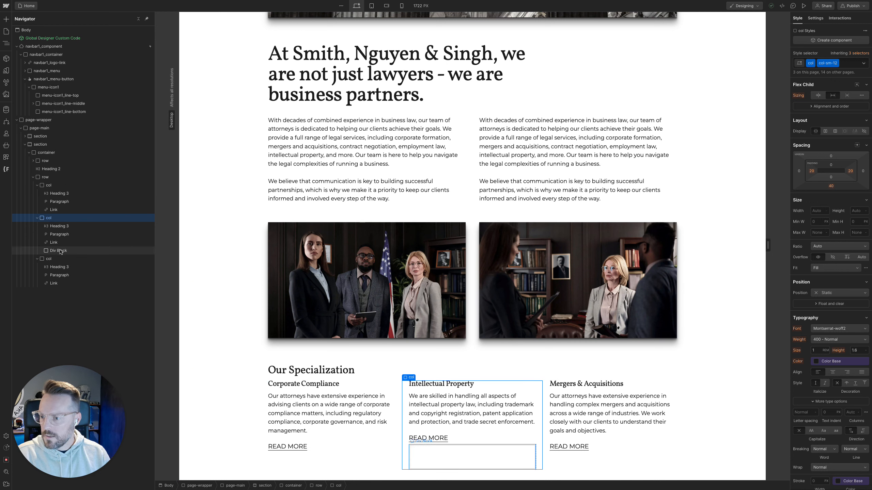
mouse_move(60, 252)
mouse_down()
mouse_move(57, 224)
mouse_move(78, 250)
mouse_up()
click(64, 227)
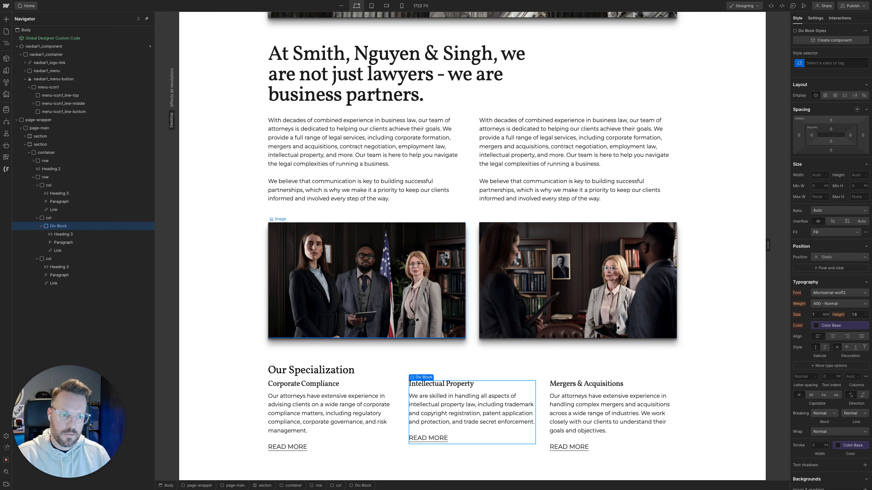
Try styling the Intellectual Property div block with the u-d-flex class and a combo class, and undo both
click(822, 64)
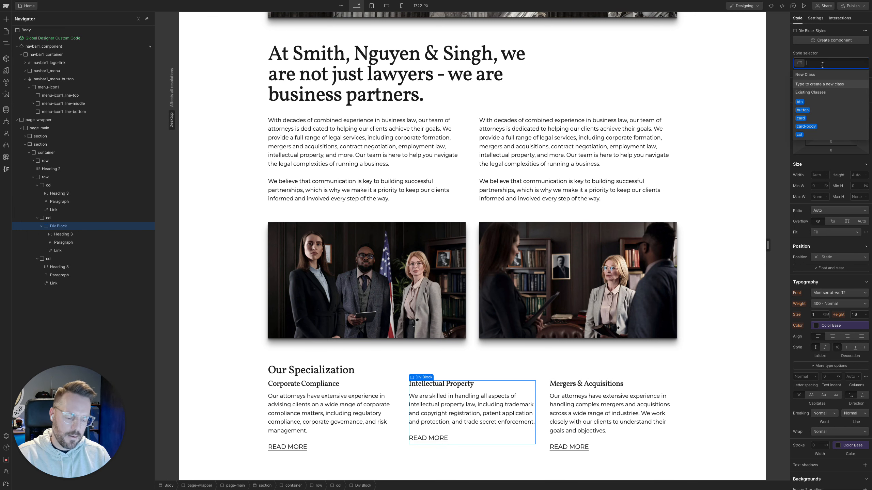
text(u)
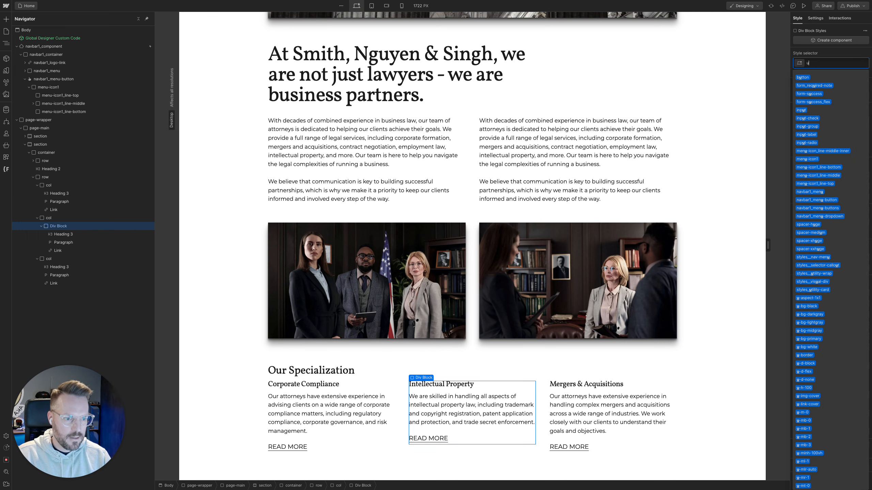
text(flex)
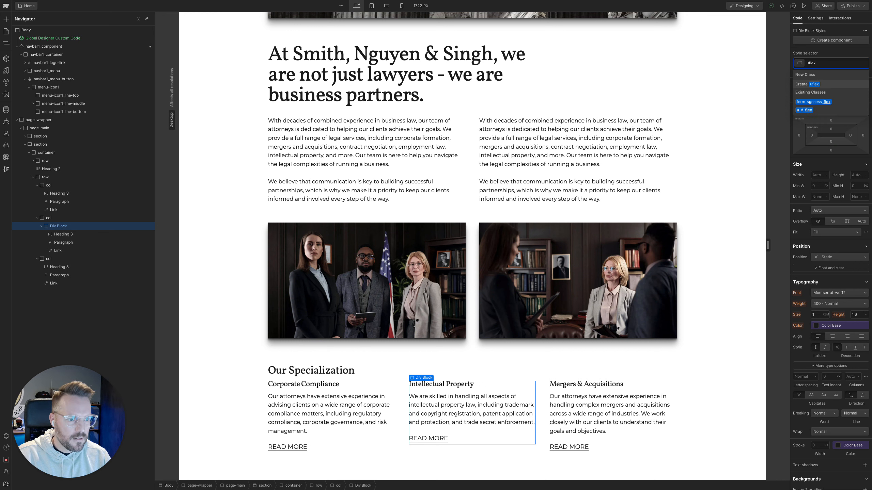
key(Down)
key(Down)
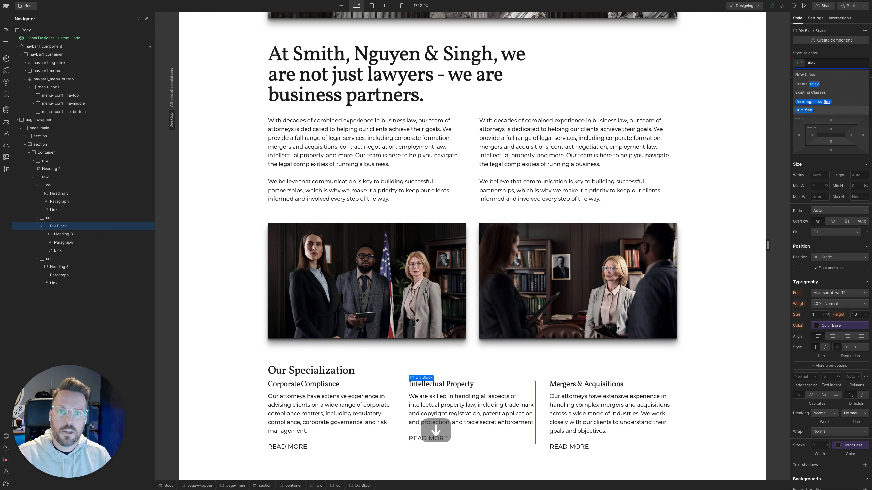
key(Return)
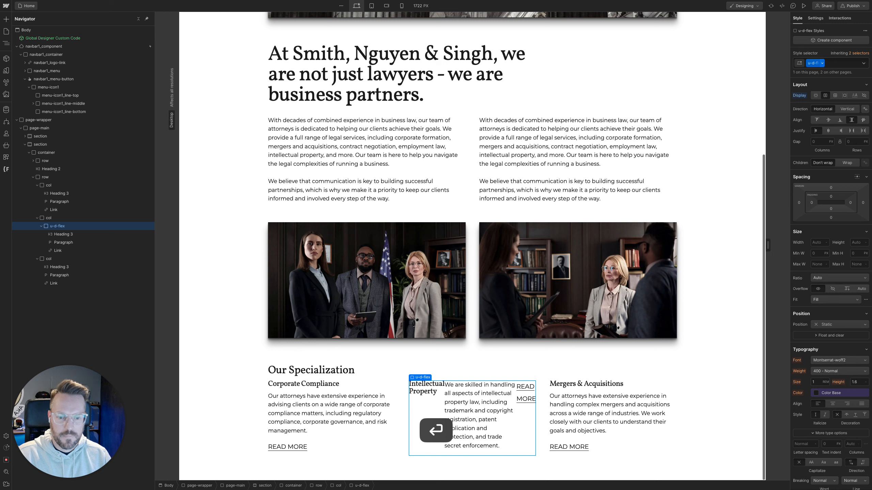
key(super+Return)
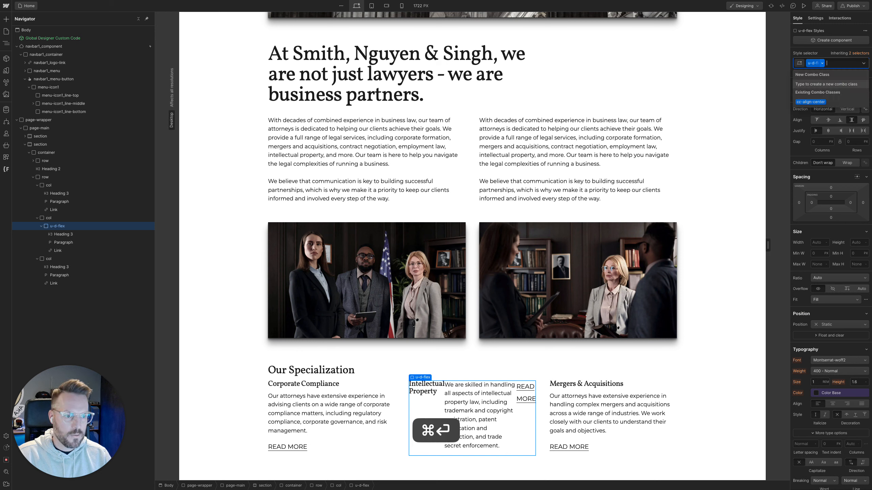
key(Down)
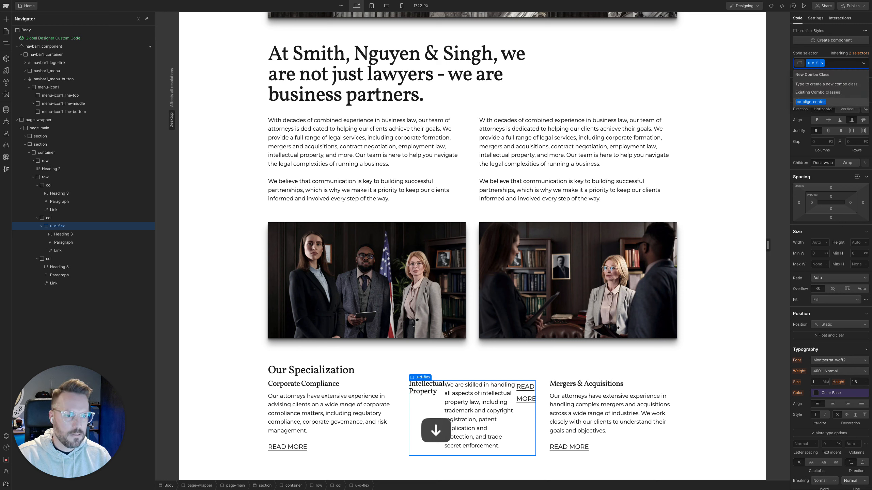
key(Return)
key(super+z)
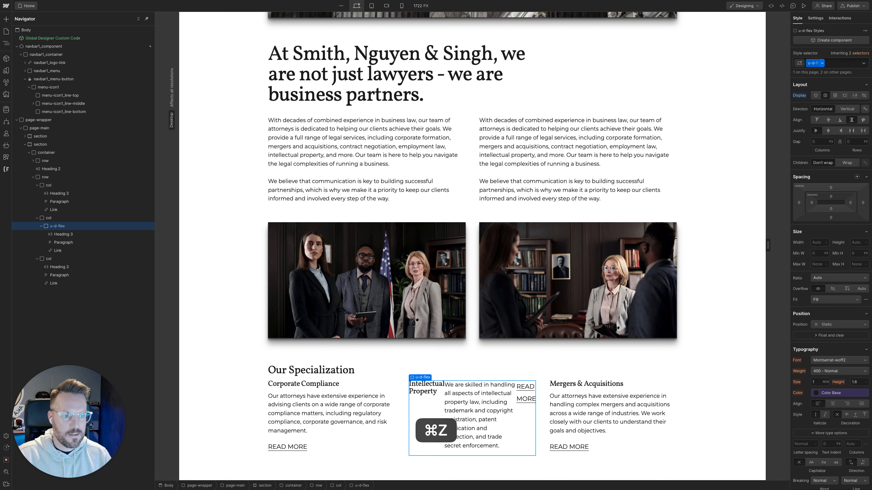
key(super+z)
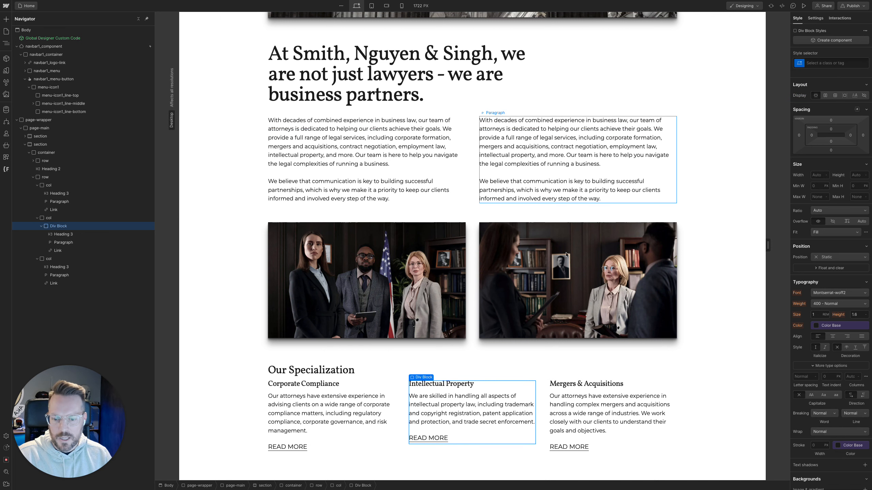
Create the specialization_wrapper class on the Intellectual Property div block and set its layout to vertical flex
key(super+Return)
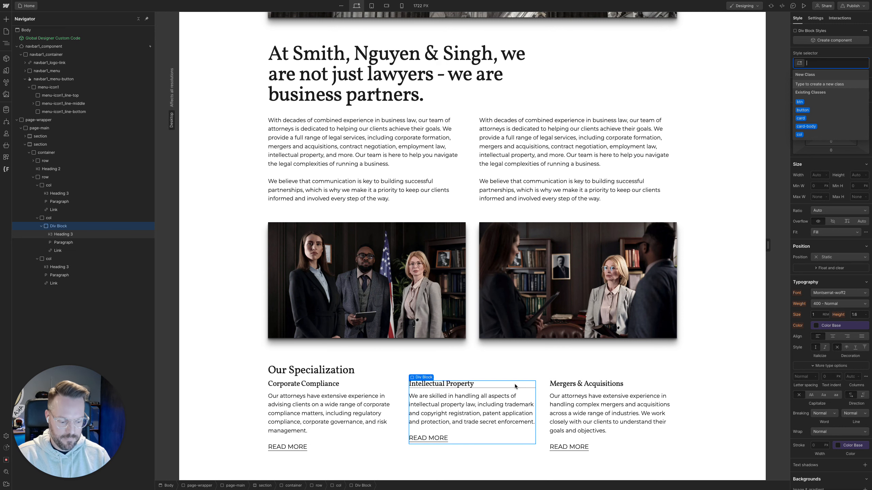
text(specializatio)
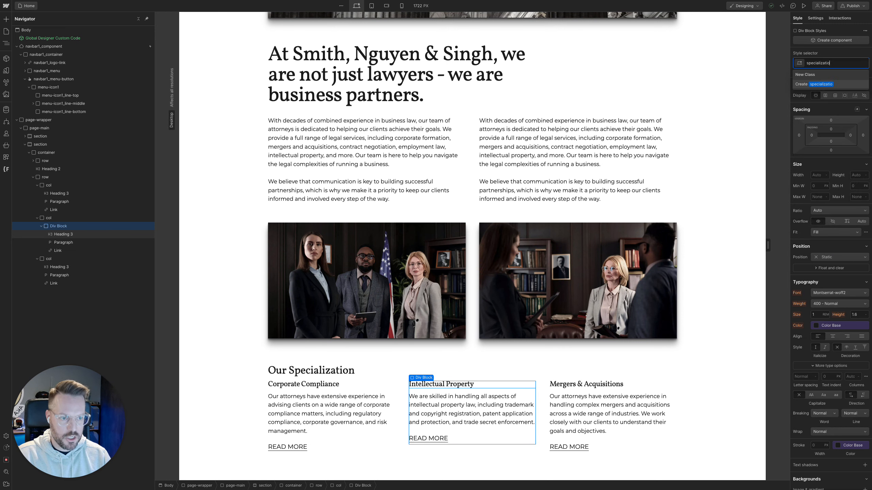
text(n_wra)
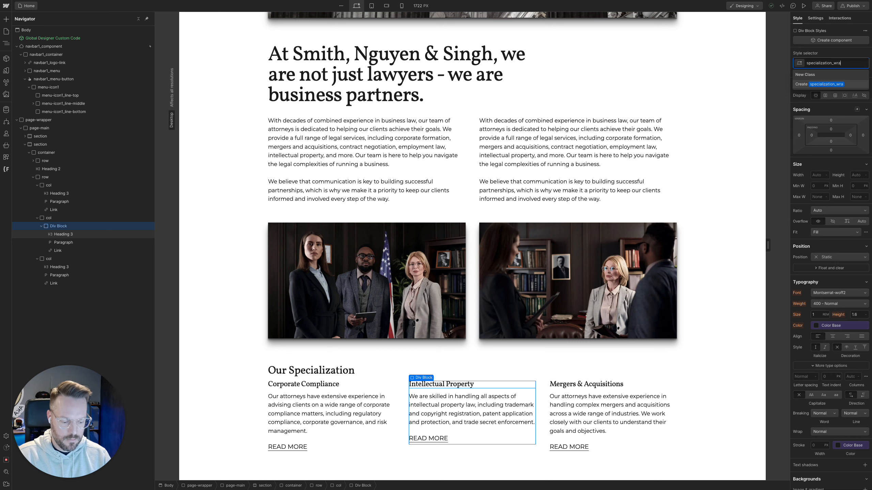
text(pper)
key(Return)
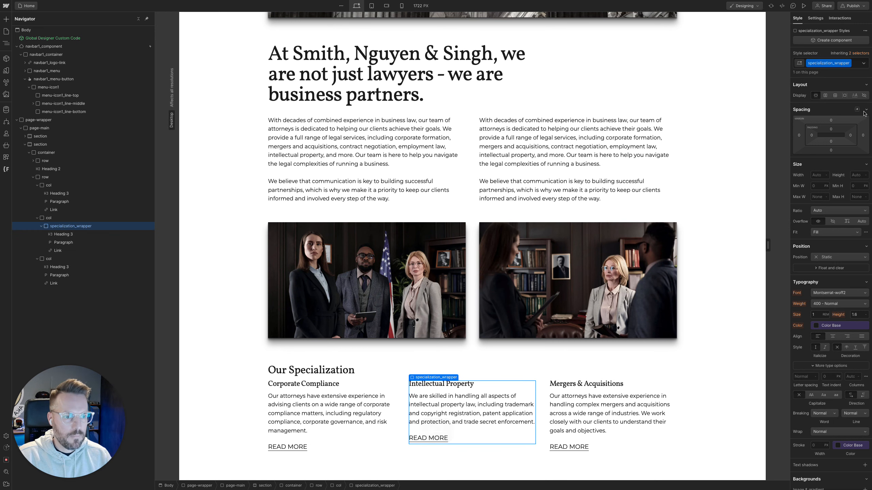
click(826, 95)
click(846, 109)
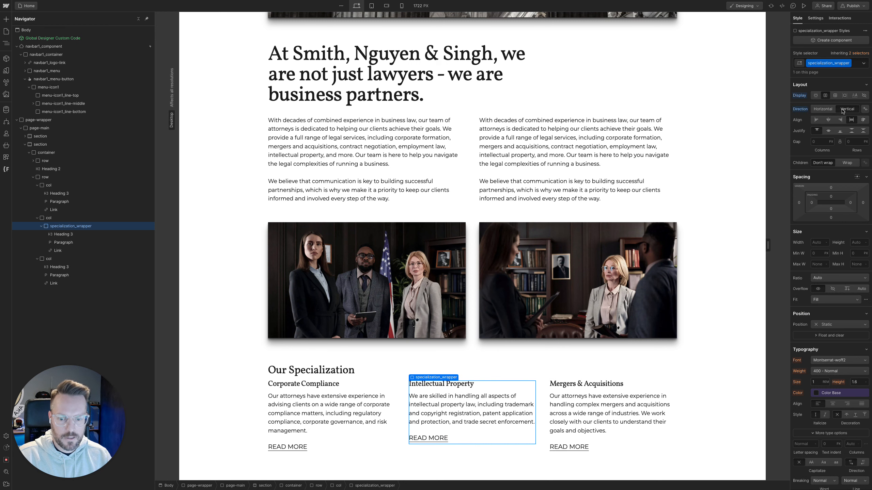
Add the u-mt-auto combo class to the READ MORE link in the Intellectual Property column
click(490, 438)
key(super+Return)
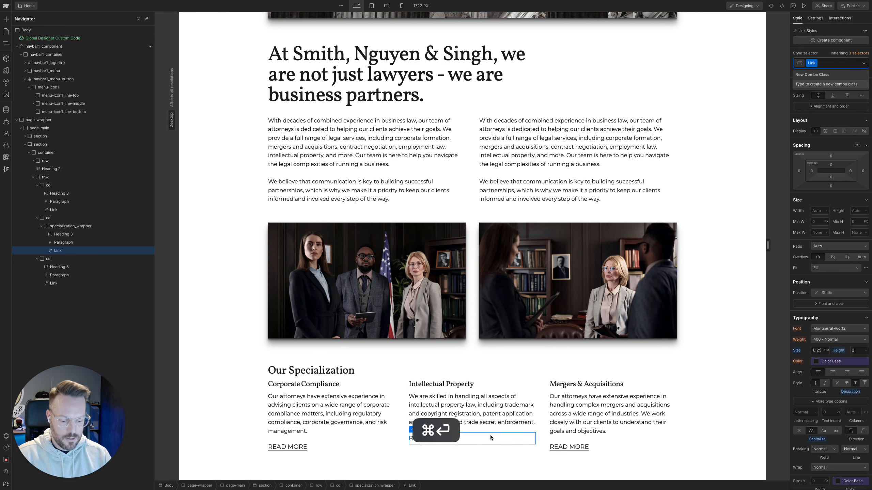
text(u)
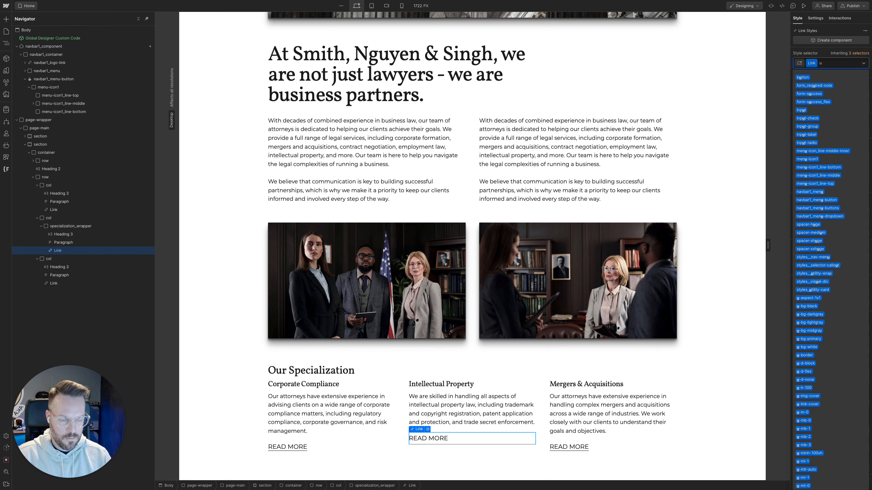
text(ma)
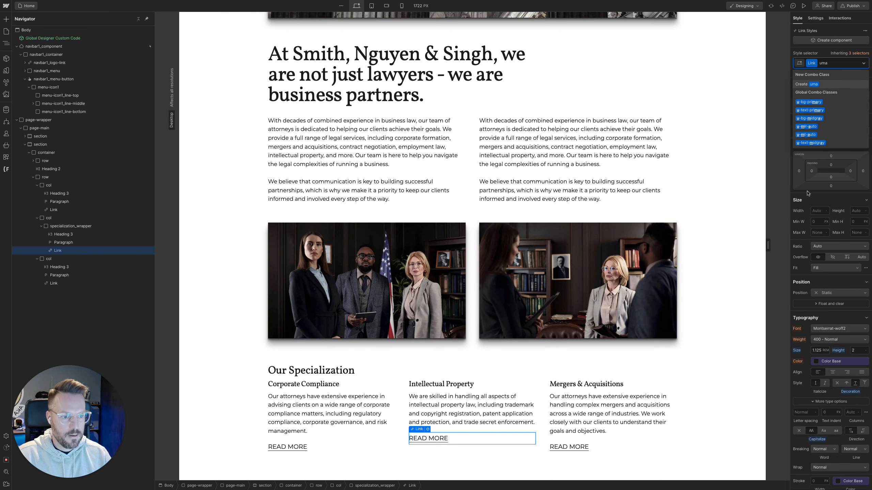
click(815, 136)
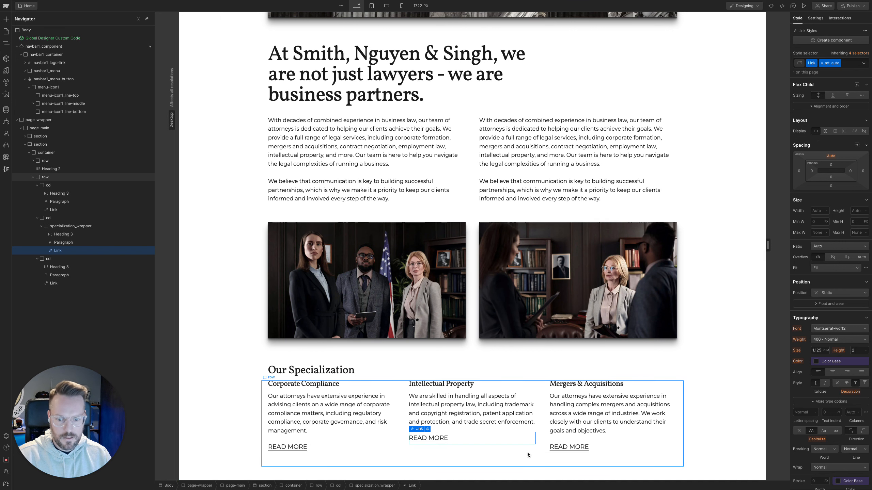
Set the specialization_wrapper's height to 100% and check the READ MORE alignment at a narrower and a wider canvas width
click(529, 433)
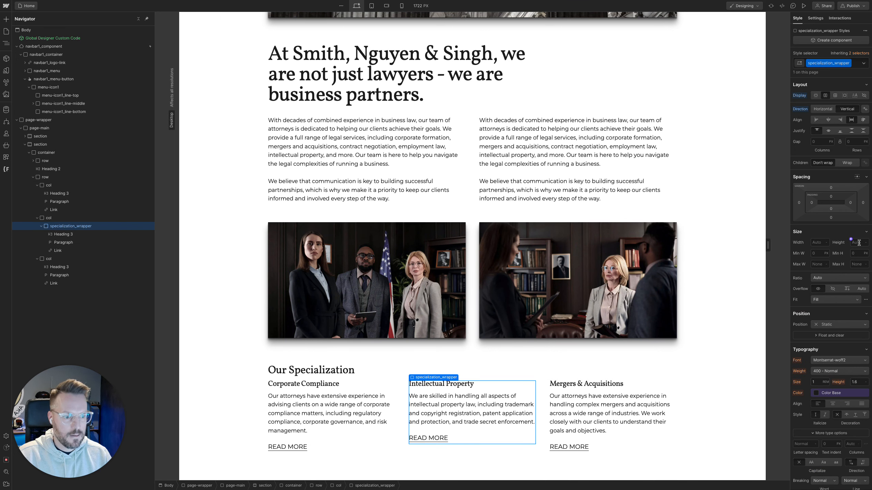
click(859, 243)
text(100%)
key(Return)
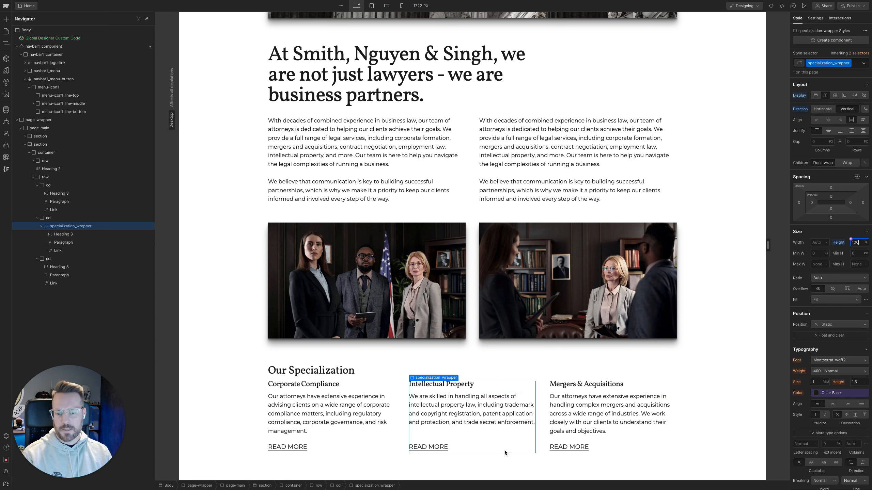
click(446, 448)
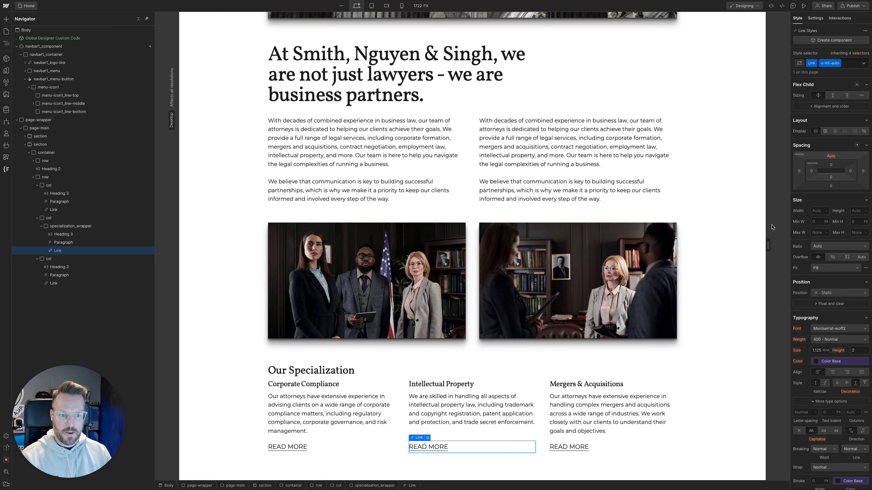
drag(768, 245, 753, 257)
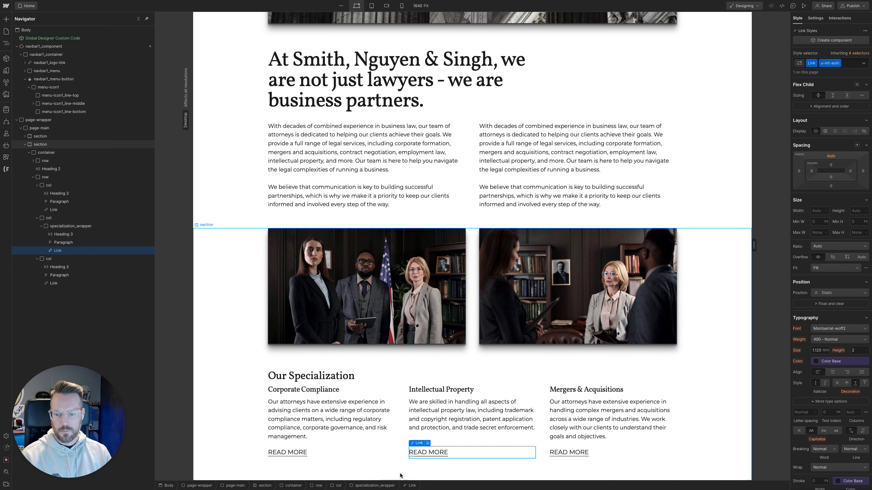
click(421, 432)
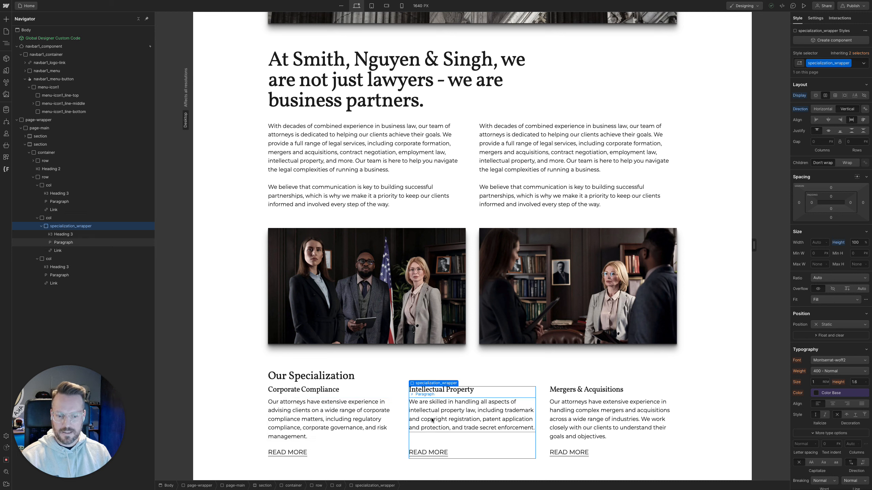
mouse_move(756, 246)
mouse_down()
mouse_move(746, 246)
mouse_move(771, 246)
mouse_up()
Switch to the Law Office design in Figma and examine the specialization section and the dark Get a Free Consultation section below it
mouse_move(1, 158)
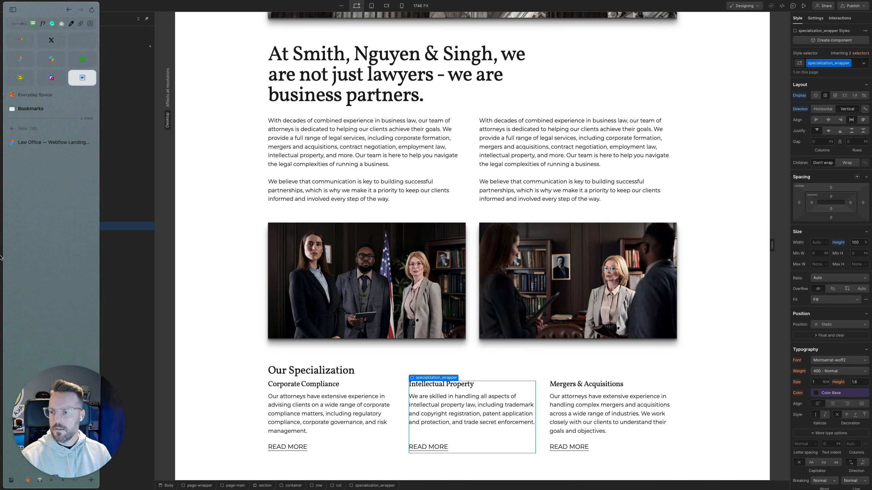
click(43, 142)
scroll(366, 291, down, 5)
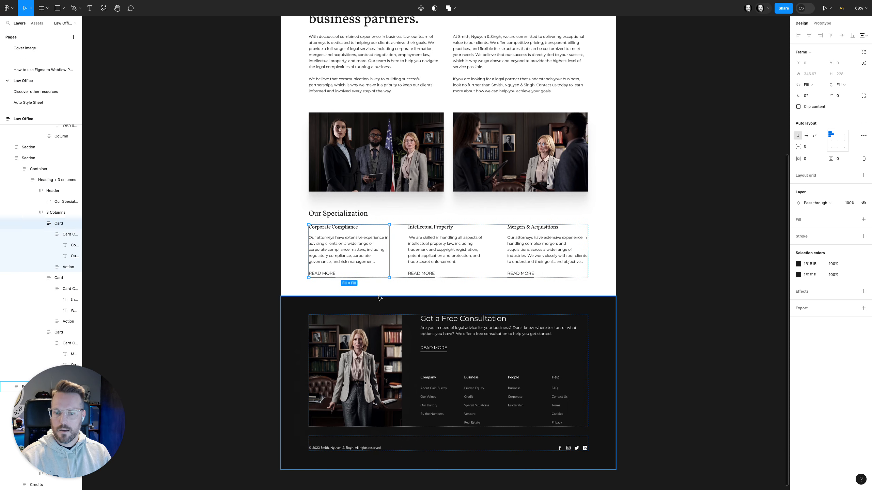
click(282, 231)
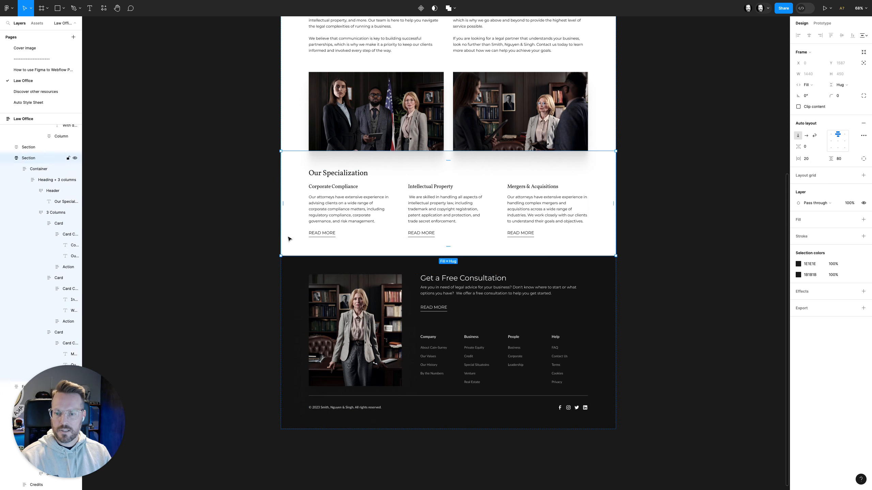
click(288, 280)
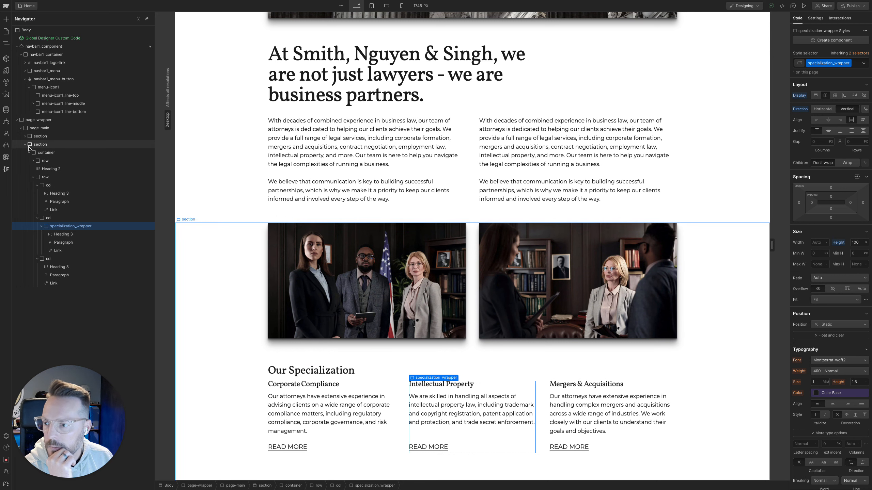
Back in Webflow, collapse the existing second section and add a new Section element at the end of page-main
click(24, 144)
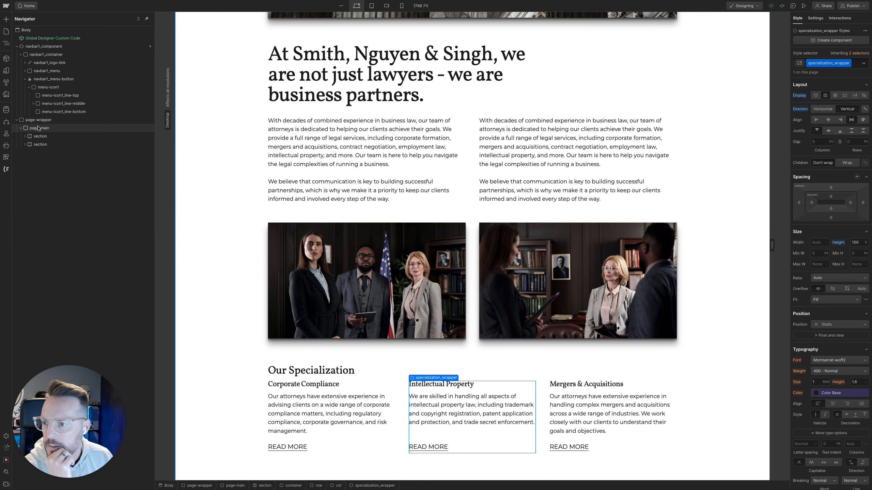
click(38, 128)
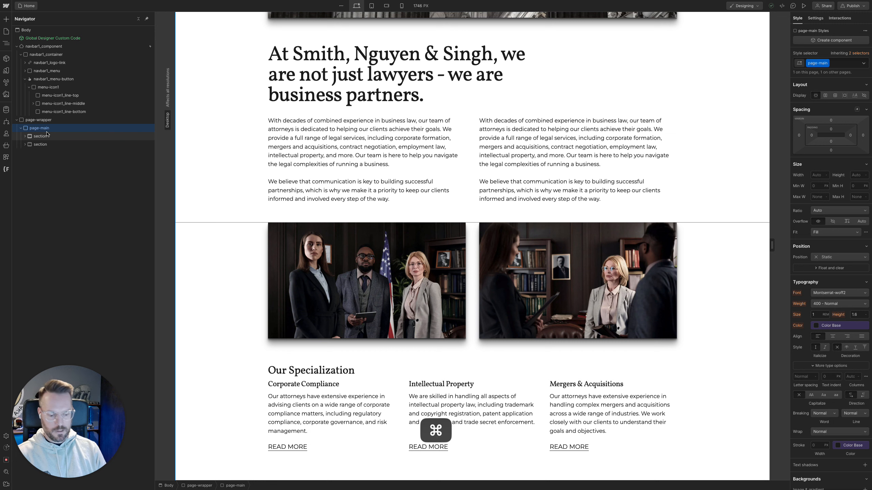
key(super+k)
text(sec)
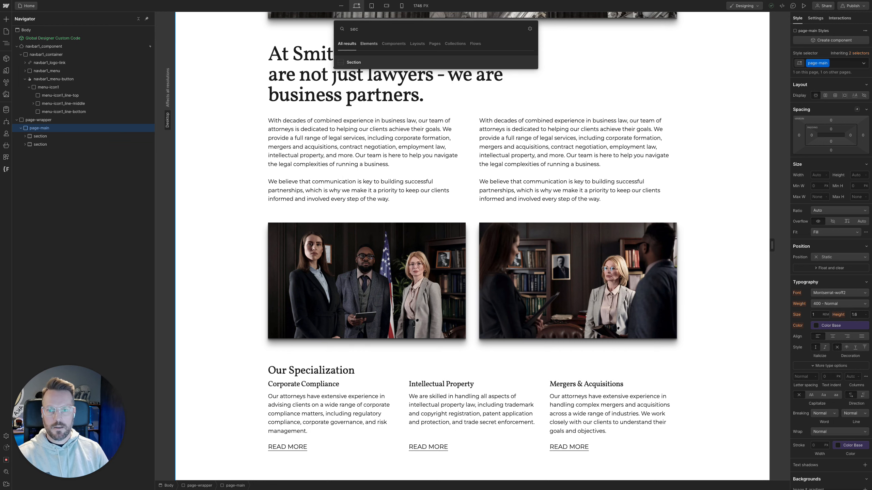
key(Down)
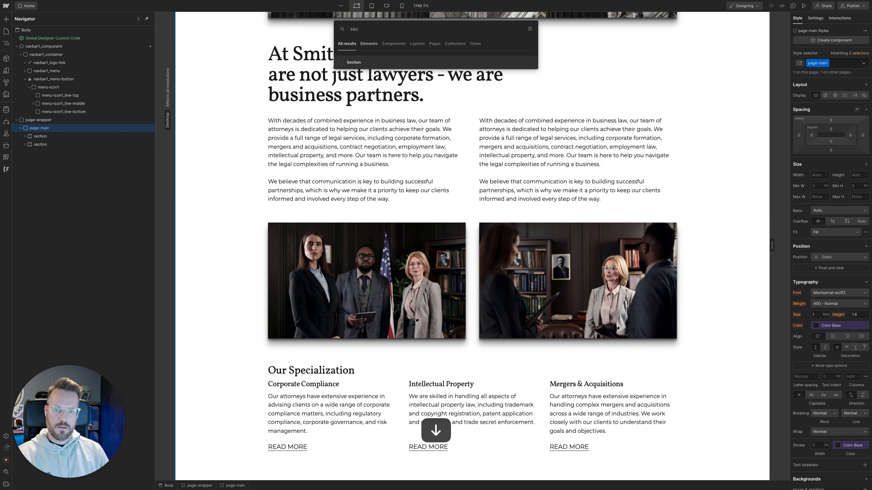
key(Return)
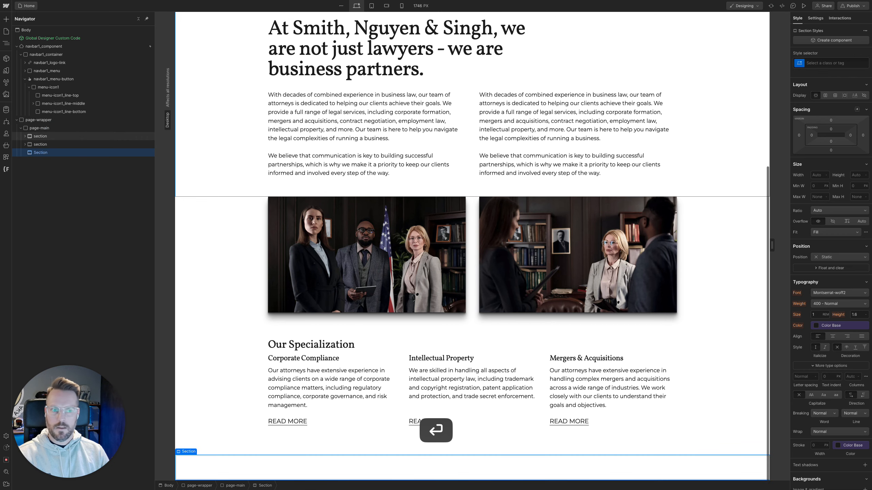
Assign the existing section class to the new Section element
key(super+Return)
text(foo)
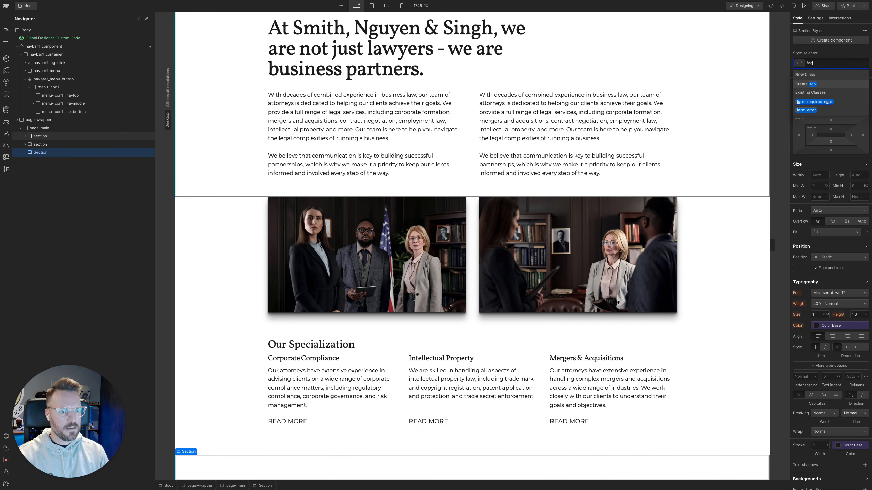
key(BackSpace)
key(BackSpace)
key(BackSpace)
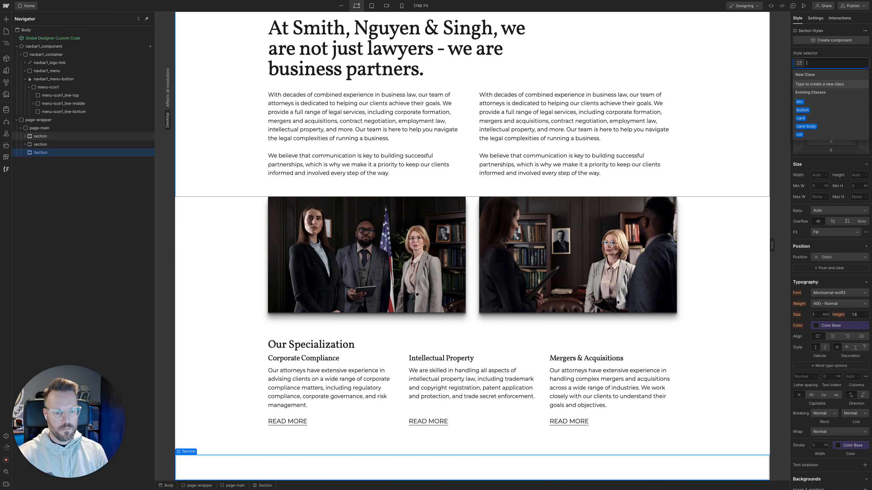
text(section)
key(Return)
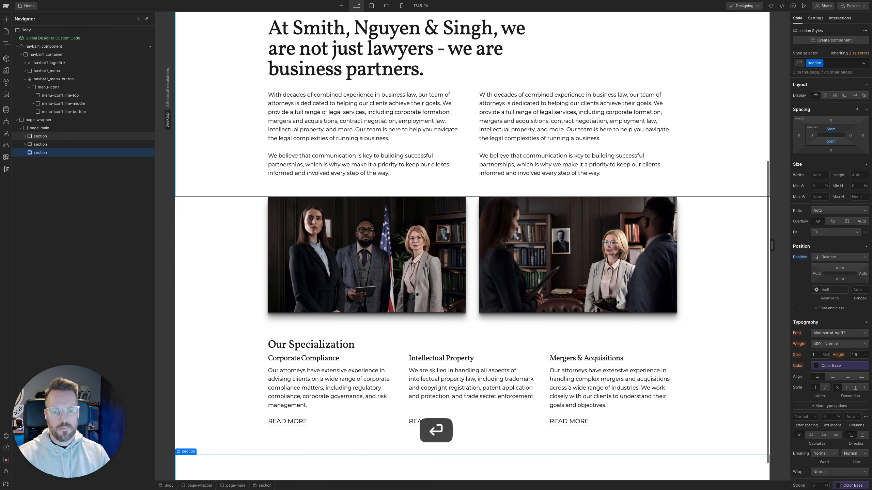
scroll(397, 379, down, 1)
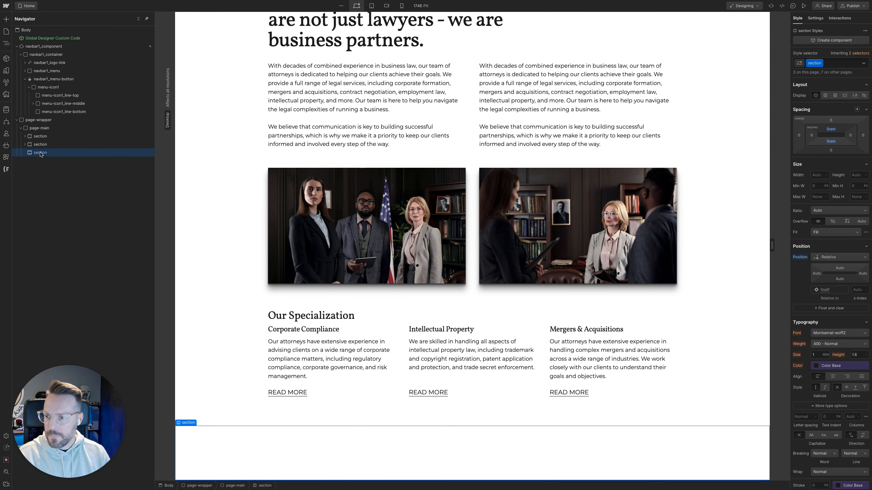
Undo the class assignment on the new Section element and delete the element from page-main
key(super+Return)
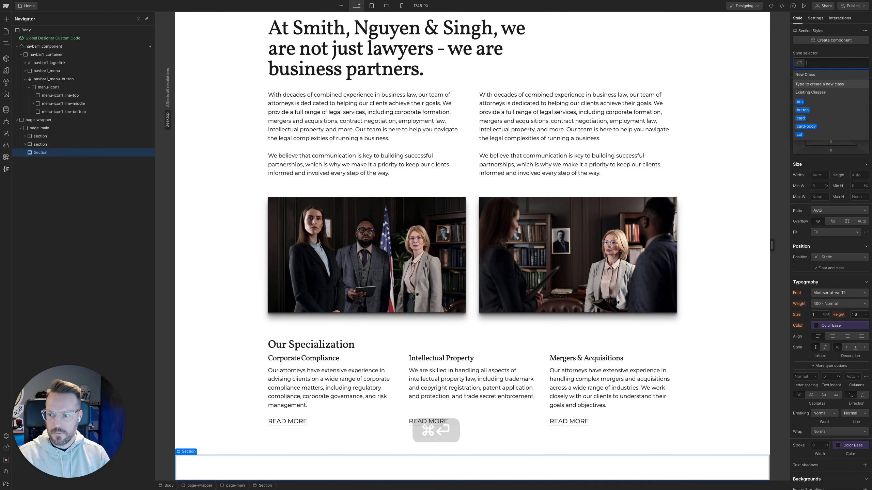
key(Escape)
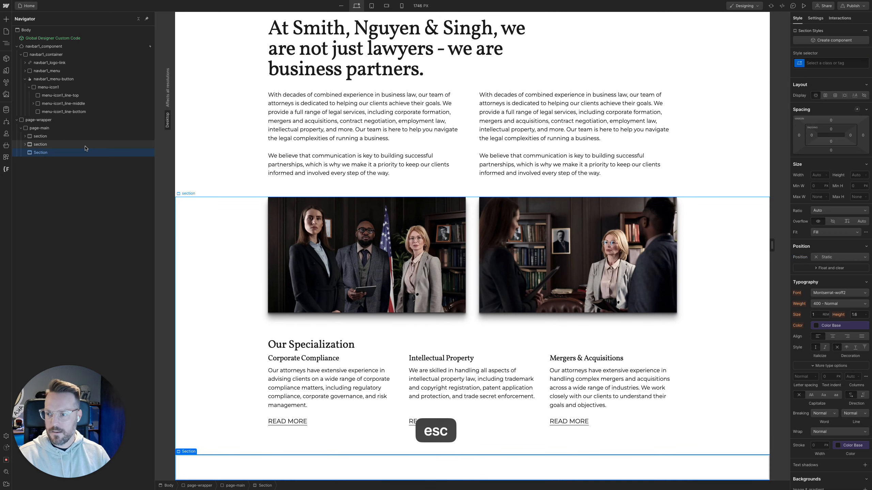
key(Delete)
Add a div block directly inside page-wrapper, after page-main, and give it a new class named footer
click(45, 127)
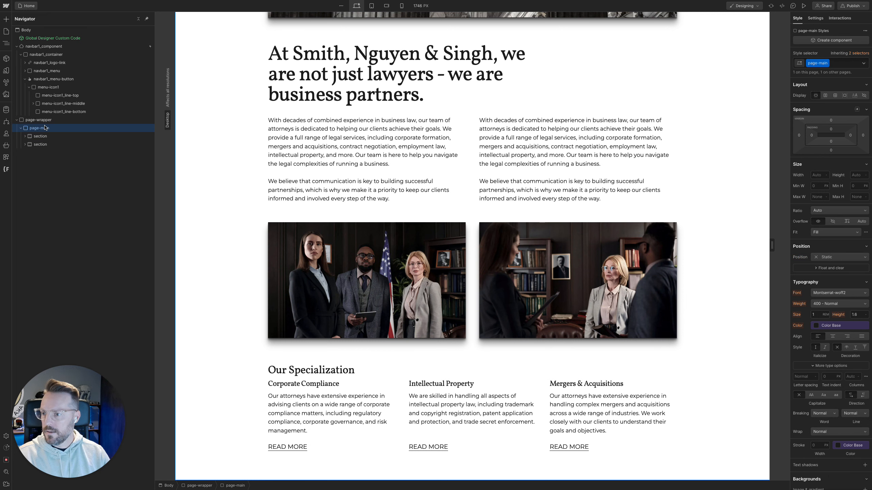
click(39, 121)
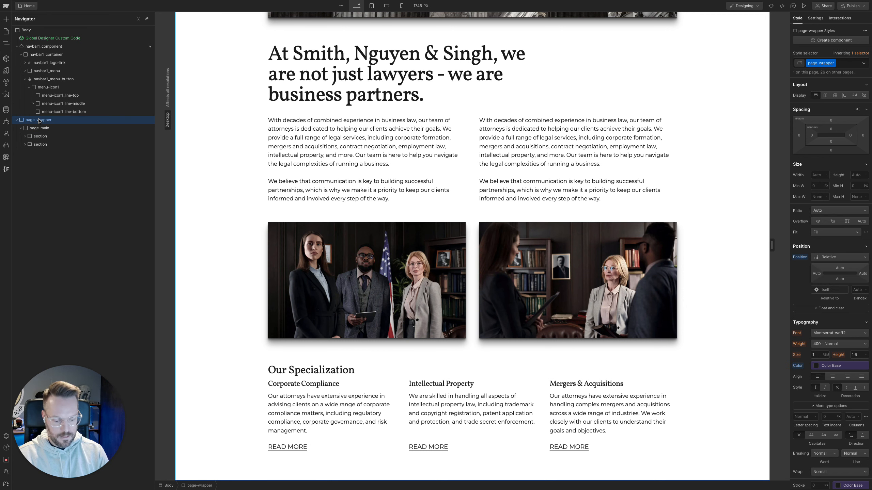
key(super+k)
text(div)
key(Return)
key(super+Return)
text(footer)
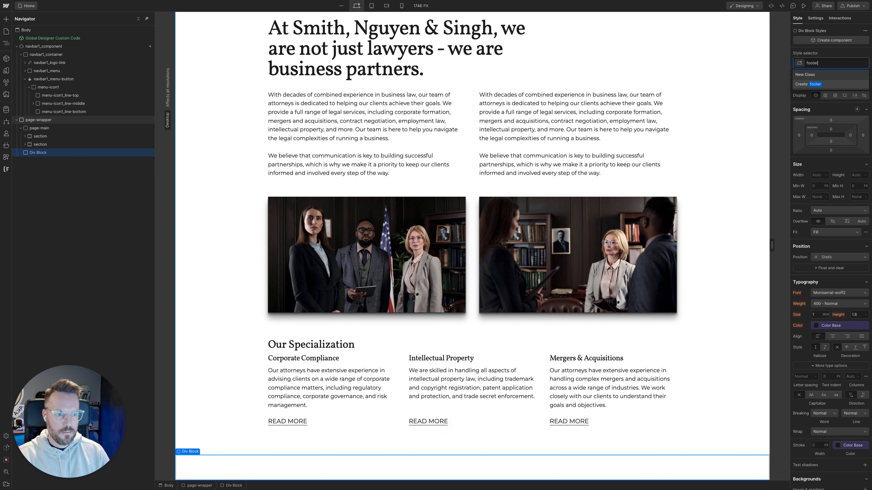
key(Return)
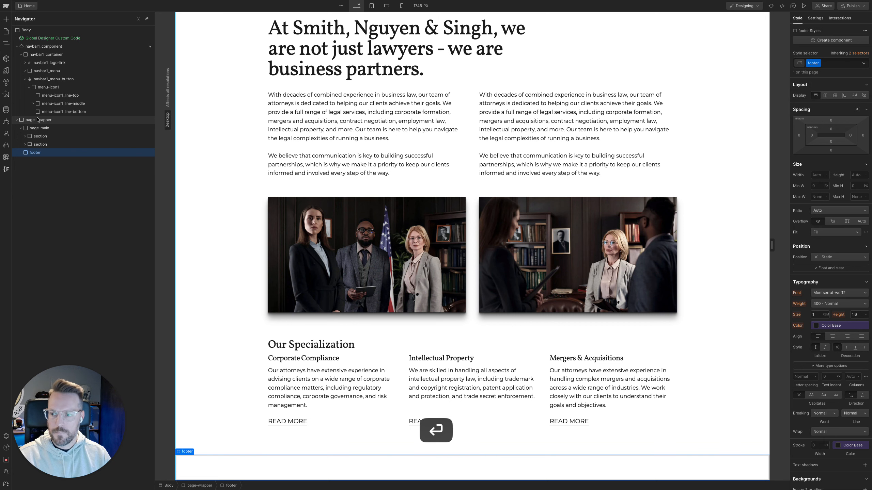
Set the footer div block's HTML tag to Footer
key(d)
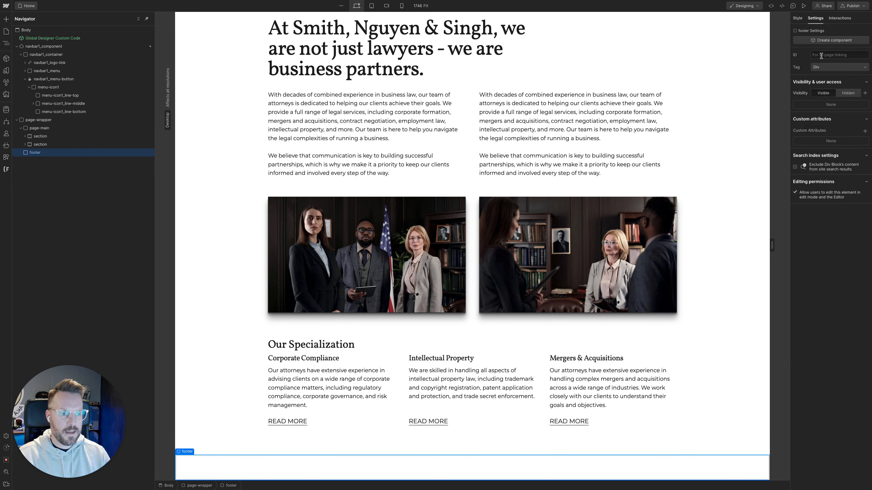
click(821, 67)
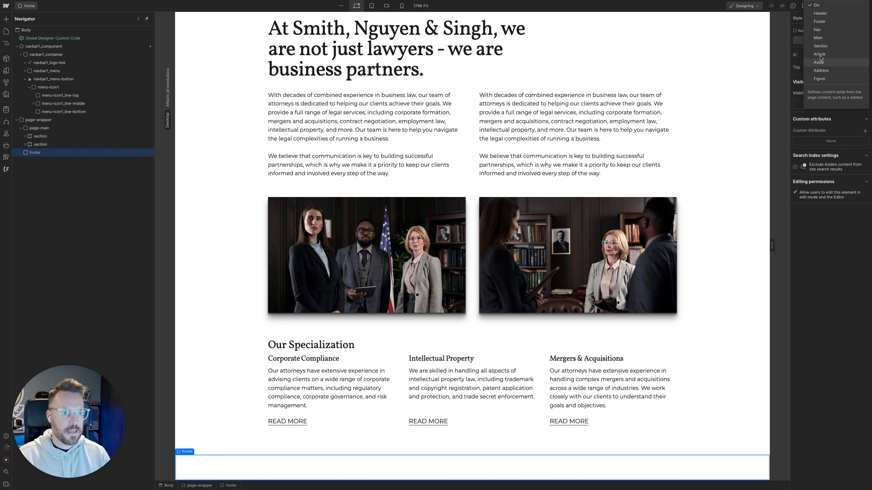
click(823, 26)
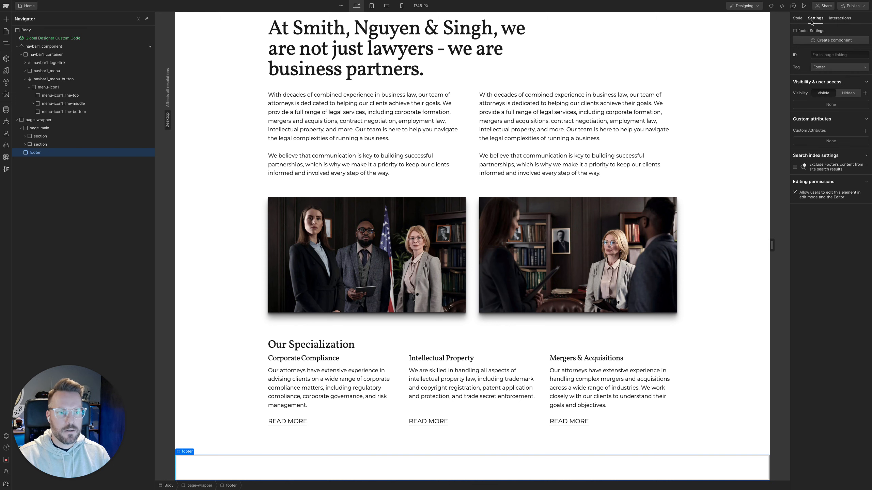
click(797, 18)
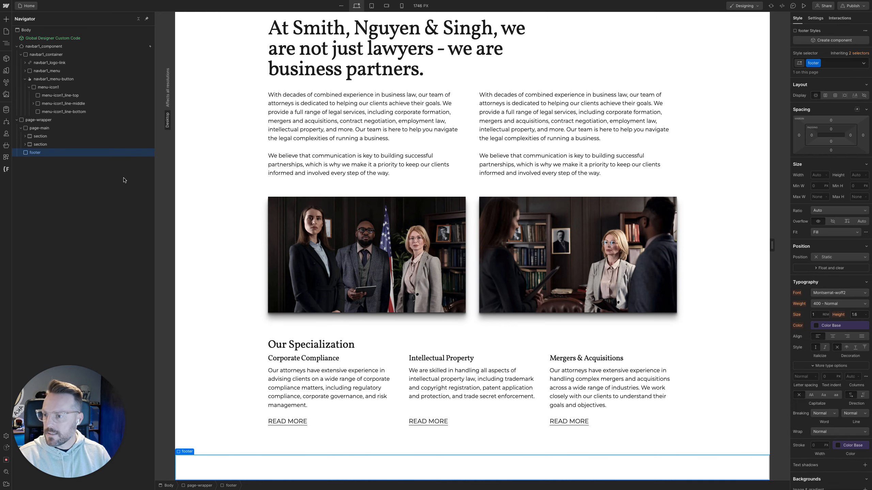
key(super+k)
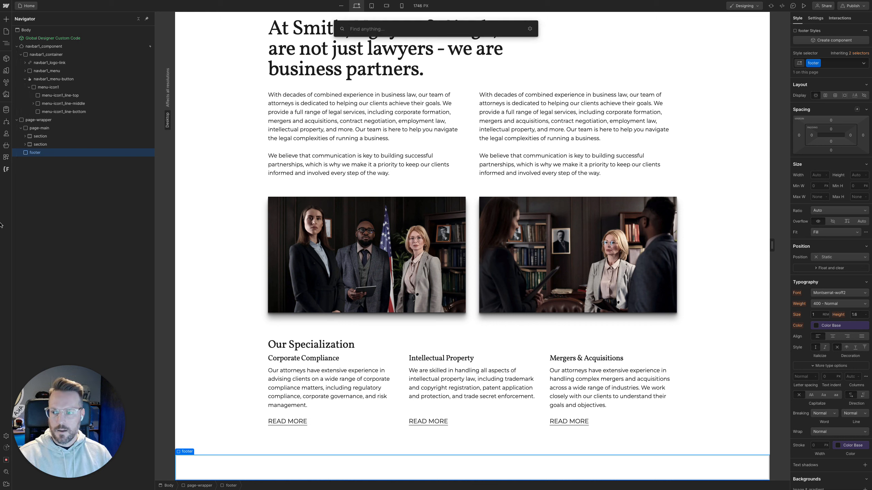
key(Escape)
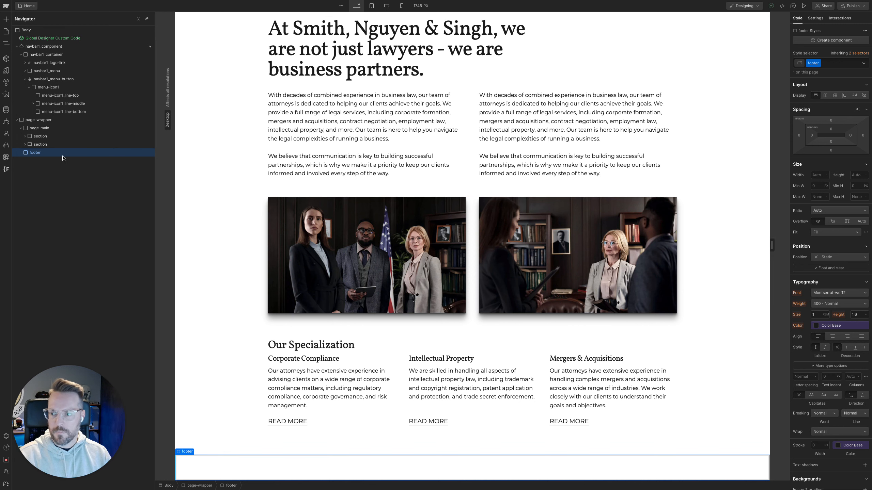
Add the u-bg-black combo class to the footer div block
scroll(827, 310, down, 5)
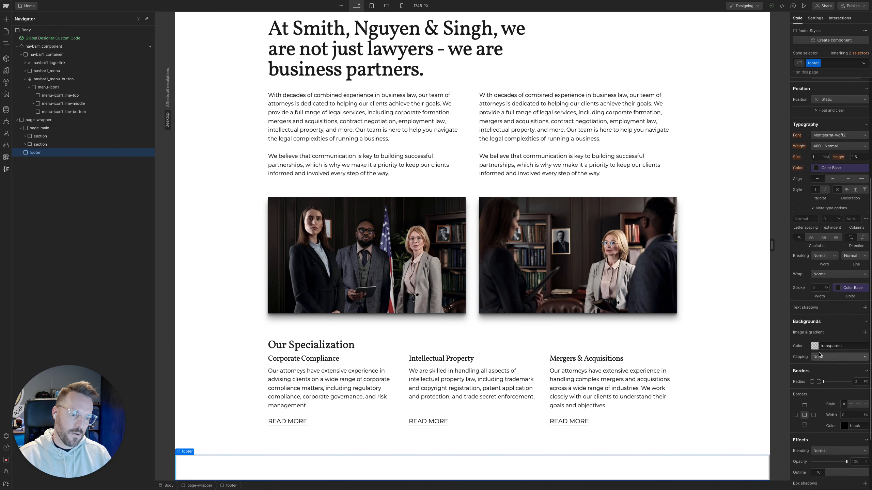
scroll(821, 343, up, 4)
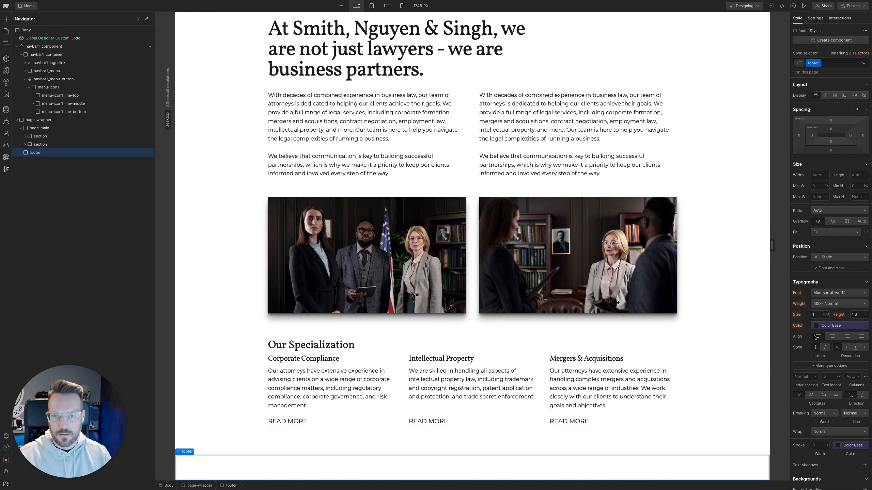
key(super+Return)
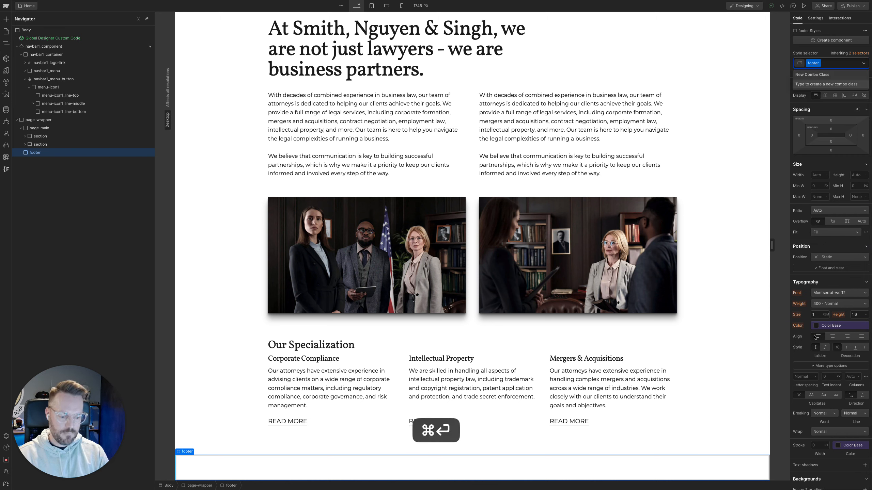
text(ubg)
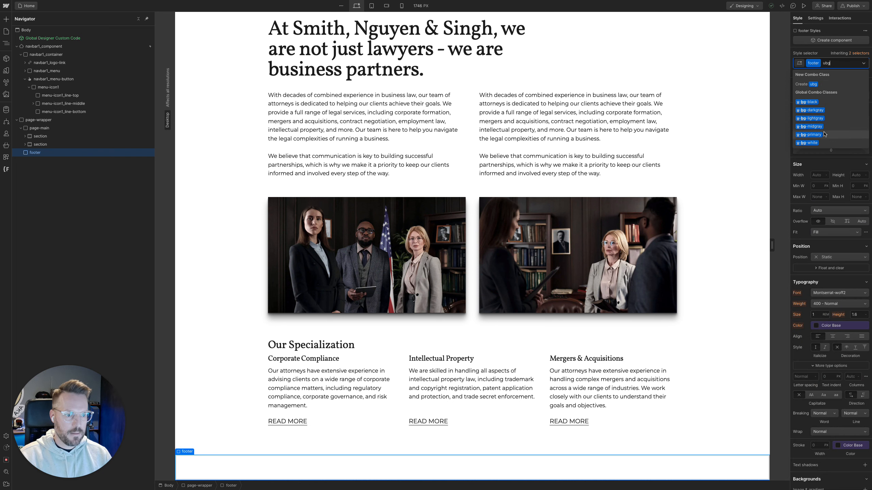
click(808, 102)
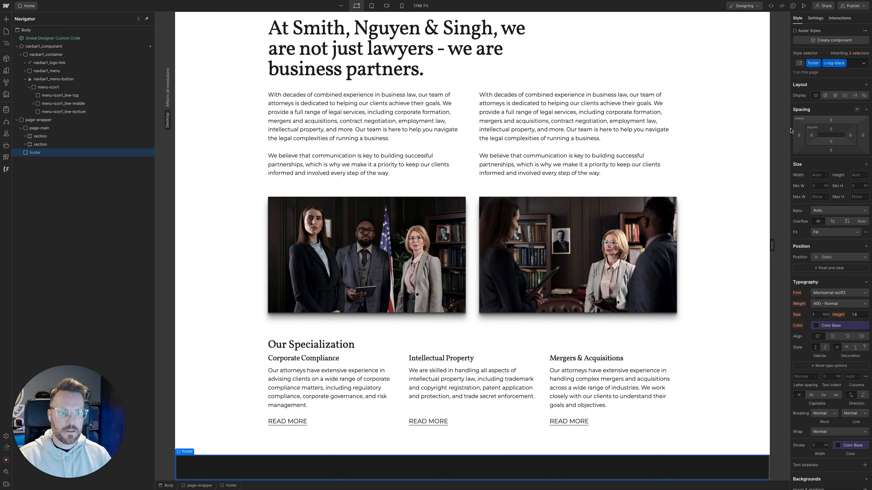
Set the base footer class's top and bottom padding to 5rem
click(855, 54)
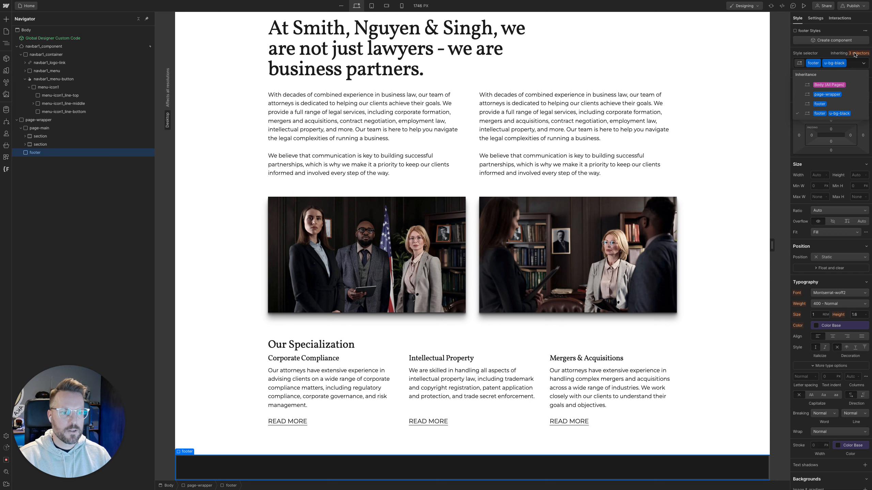
click(820, 104)
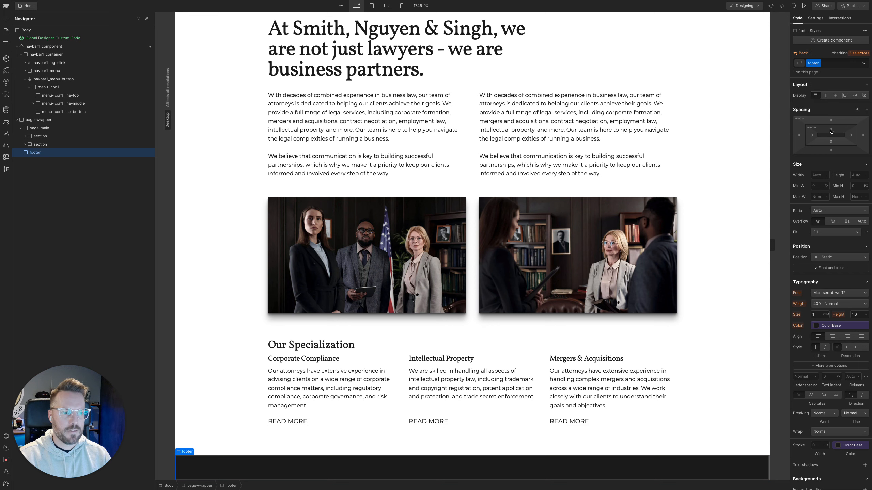
click(828, 129)
text(5rem)
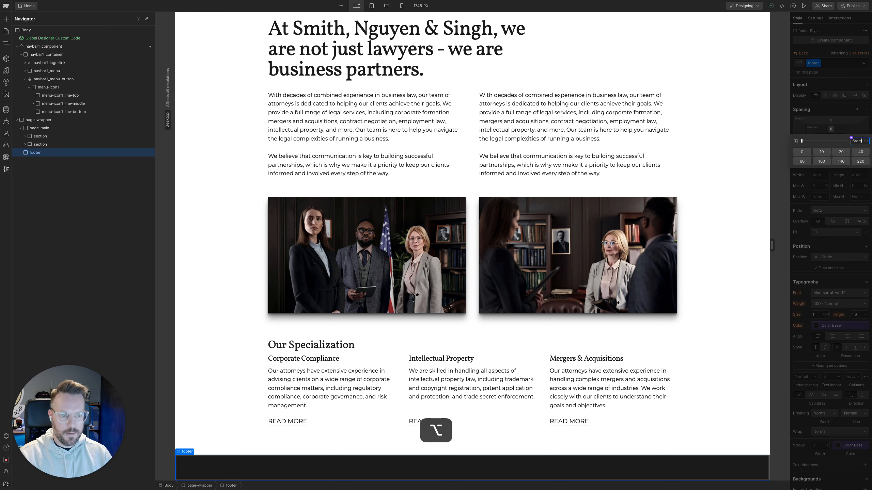
key(alt+Return)
Add a div block inside the footer and give it the existing container class
click(66, 153)
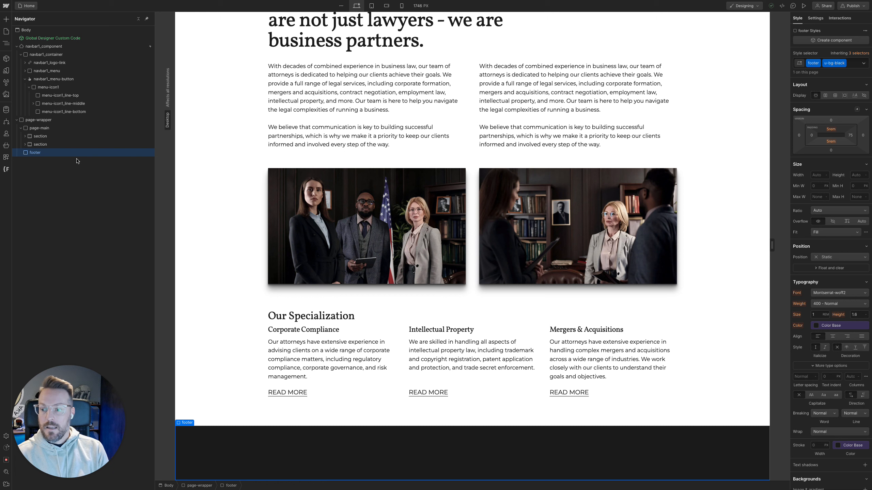
key(super+k)
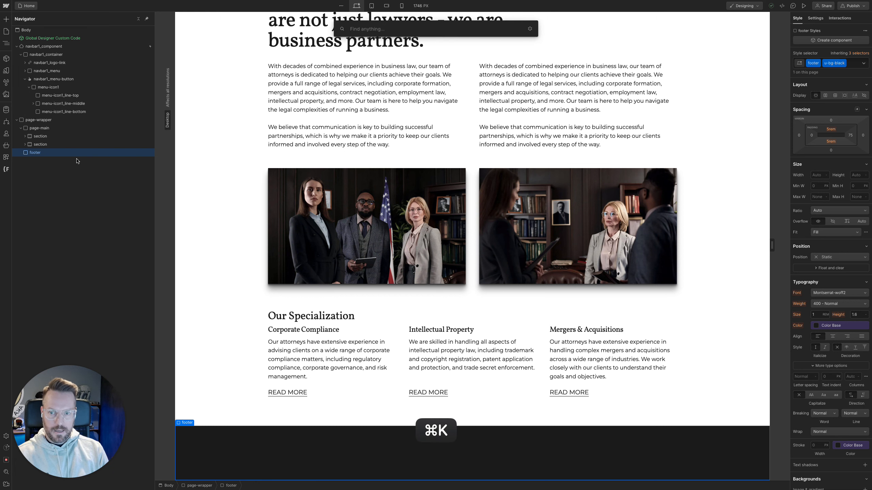
text(div)
key(Return)
key(super+Return)
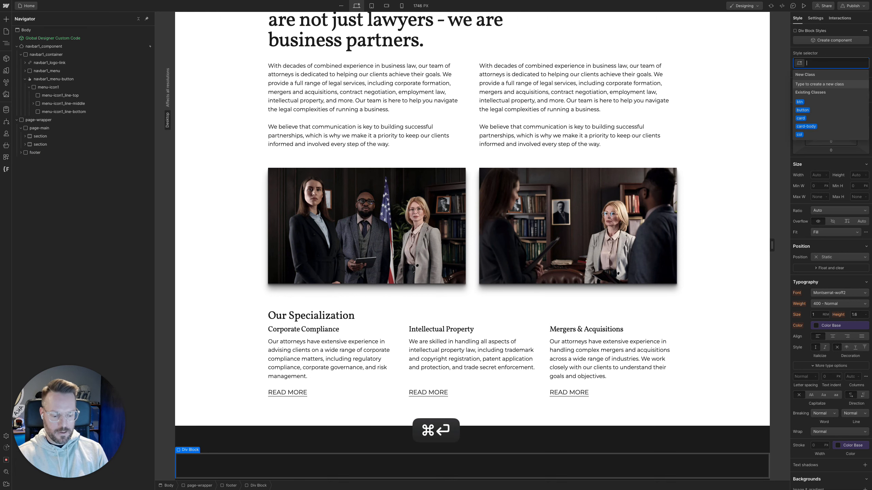
text(container)
key(Return)
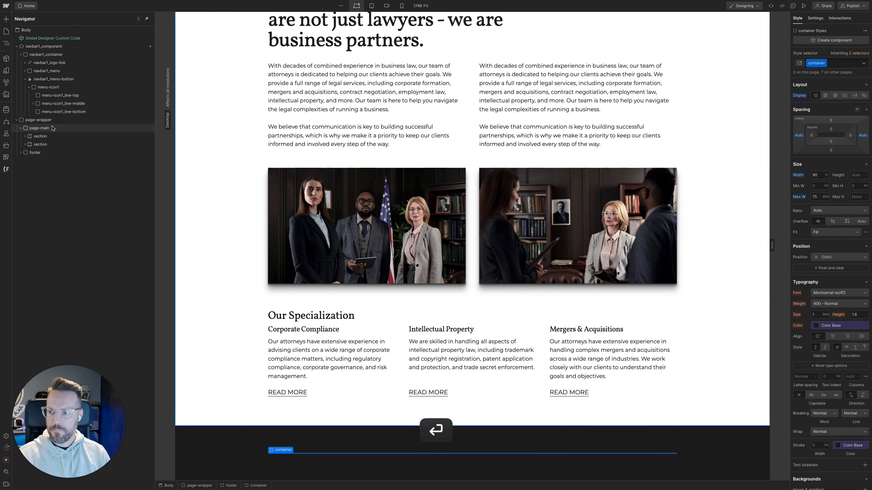
Add a div block inside the footer's container and give it the existing row class
click(20, 153)
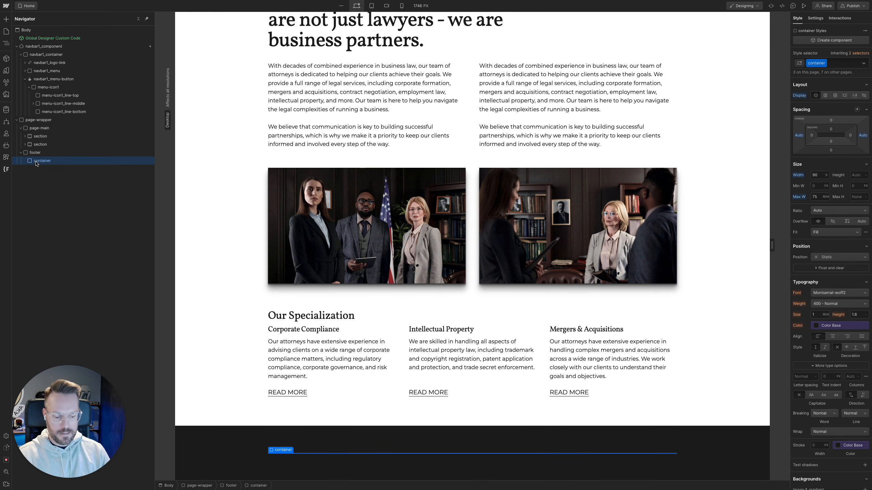
key(super+k)
text(div)
key(Return)
key(super+Return)
text(row)
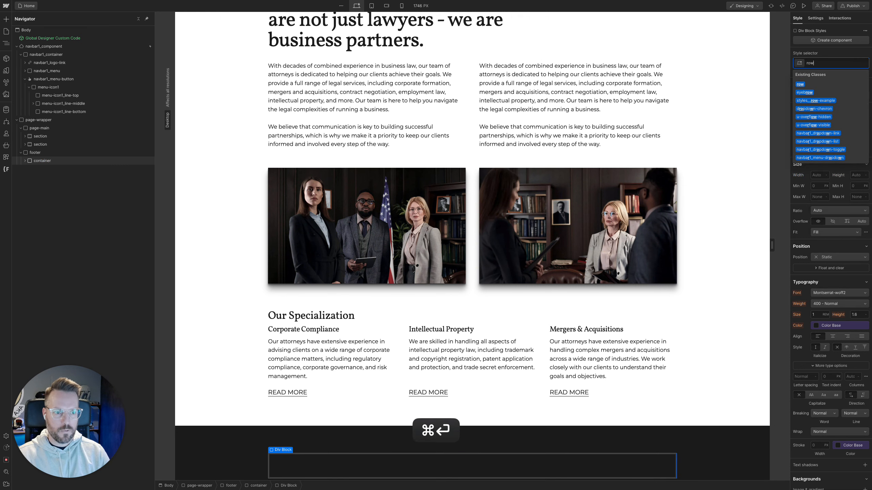
key(Return)
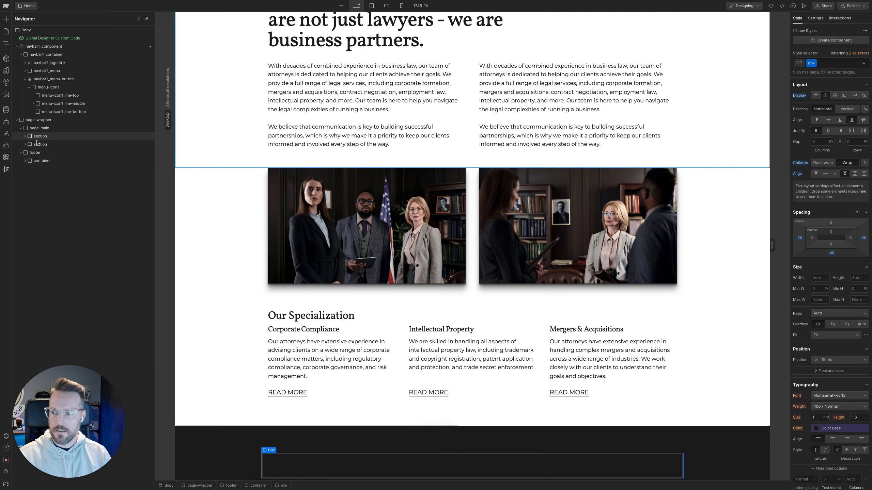
Switch to the Figma design and inspect the widths and spacing of the footer's image and its consultation text column
mouse_move(1, 143)
click(39, 144)
scroll(341, 270, down, 1)
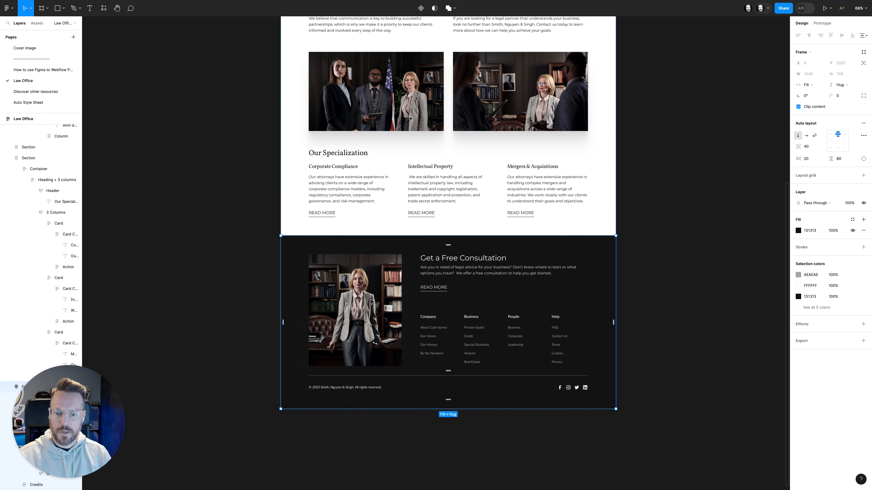
super+click(393, 293)
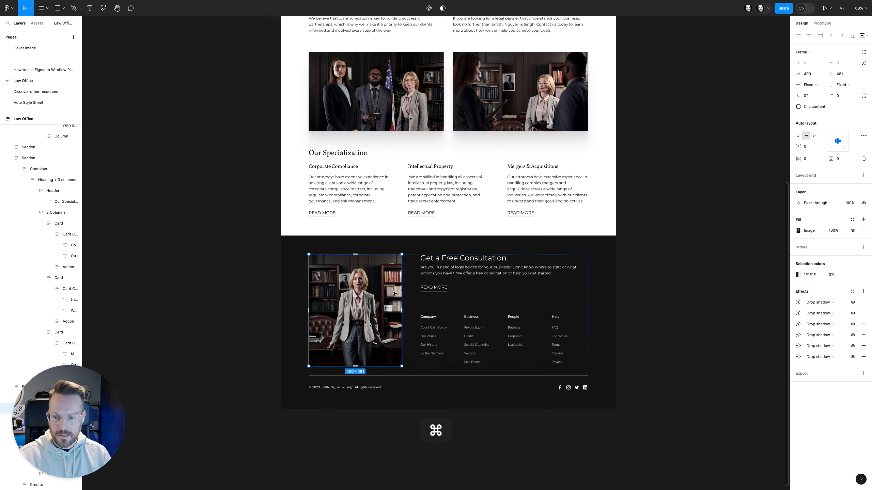
click(518, 292)
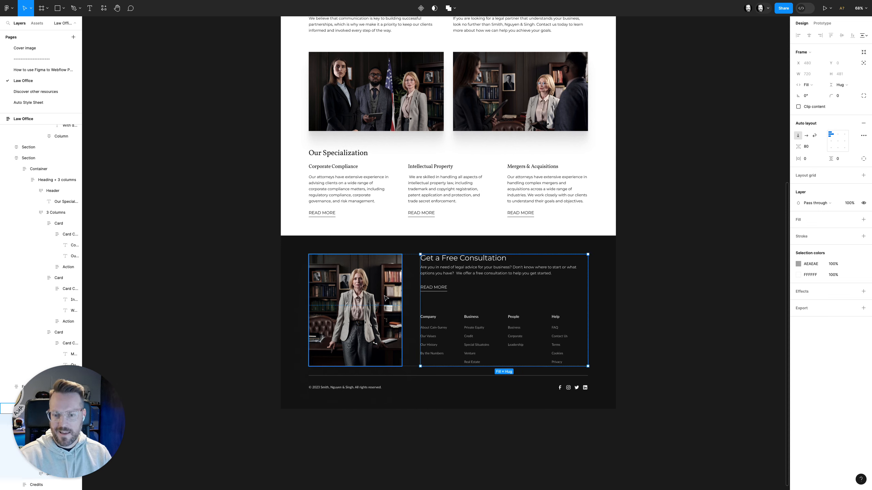
super+click(385, 297)
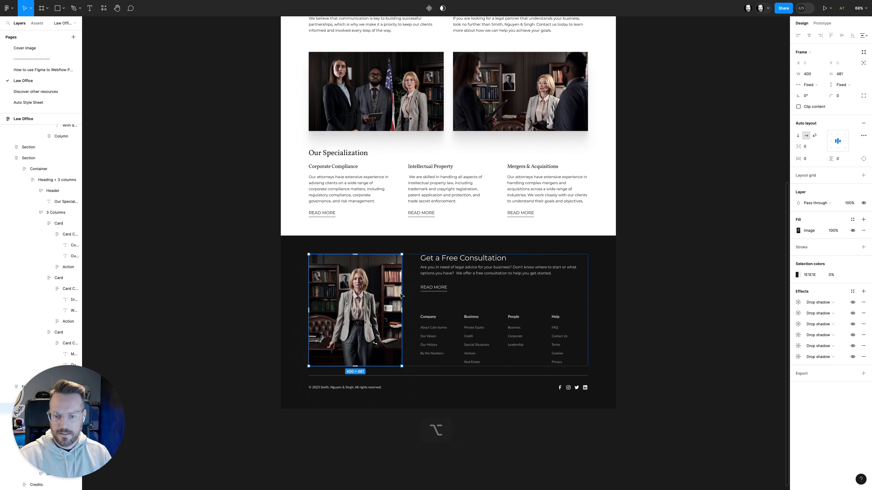
key(alt)
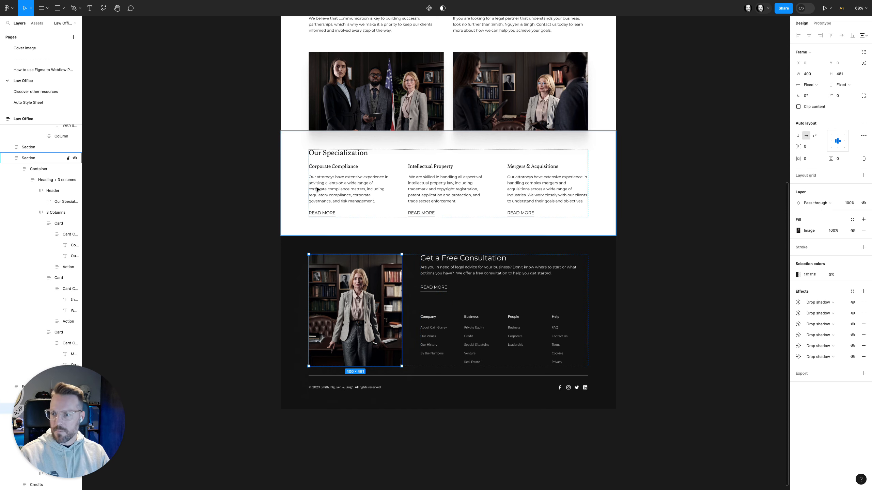
Back in Webflow, add a div block inside the footer's row and give it the existing col class
mouse_move(1, 142)
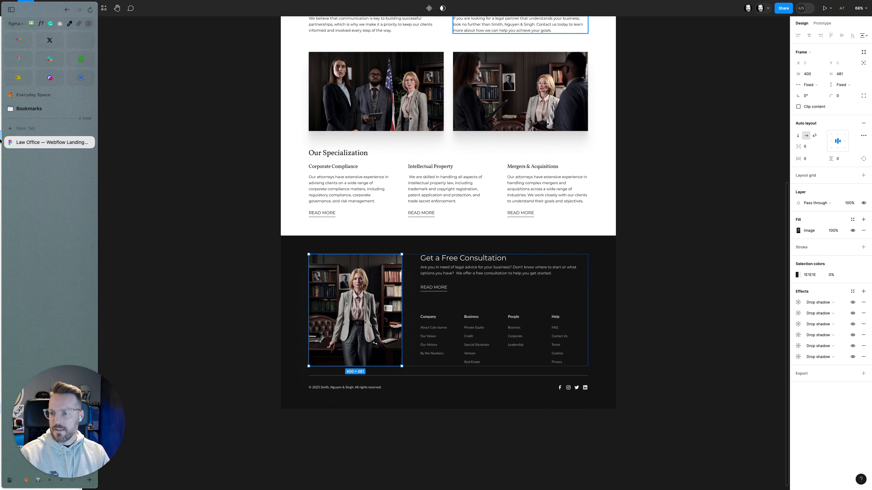
click(80, 79)
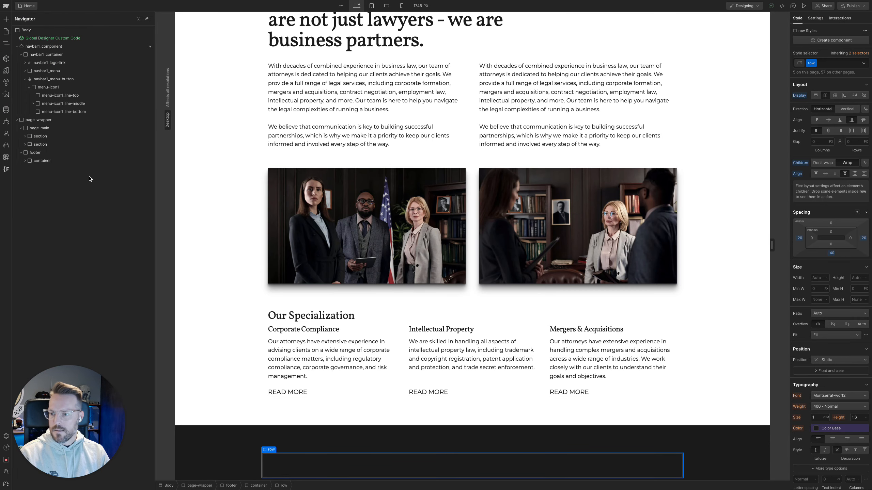
click(26, 161)
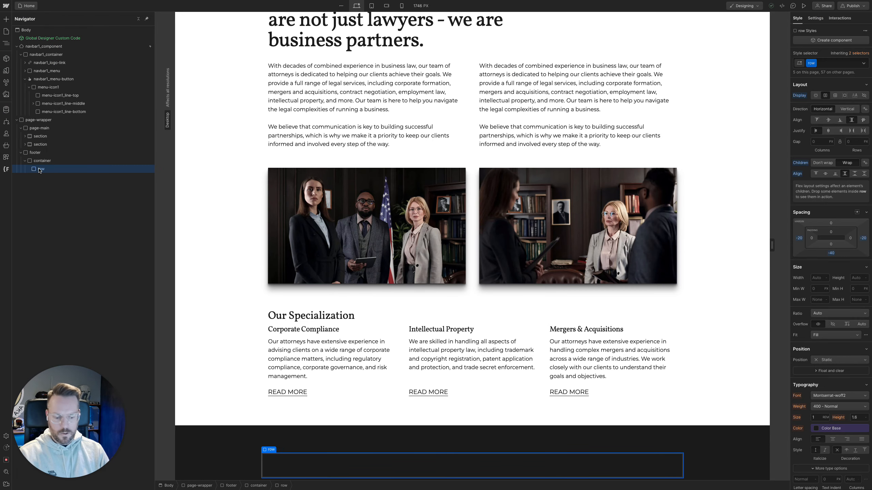
key(super+k)
text(div)
key(Return)
key(super+Return)
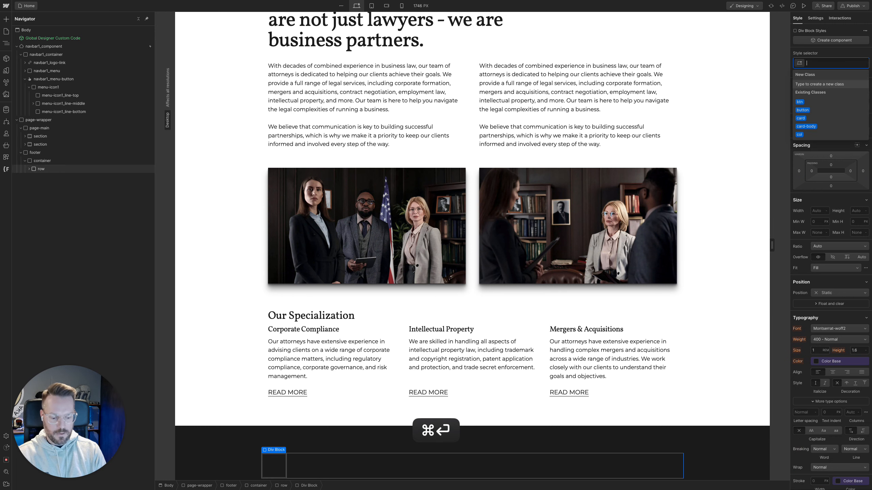
text(col)
key(Return)
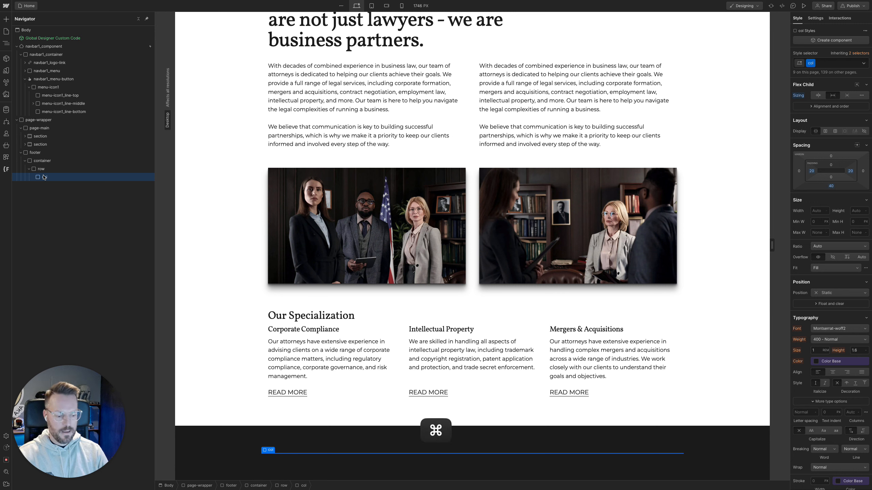
Add the existing col-lg-3 combo class to the footer column
key(super+Return)
text(col)
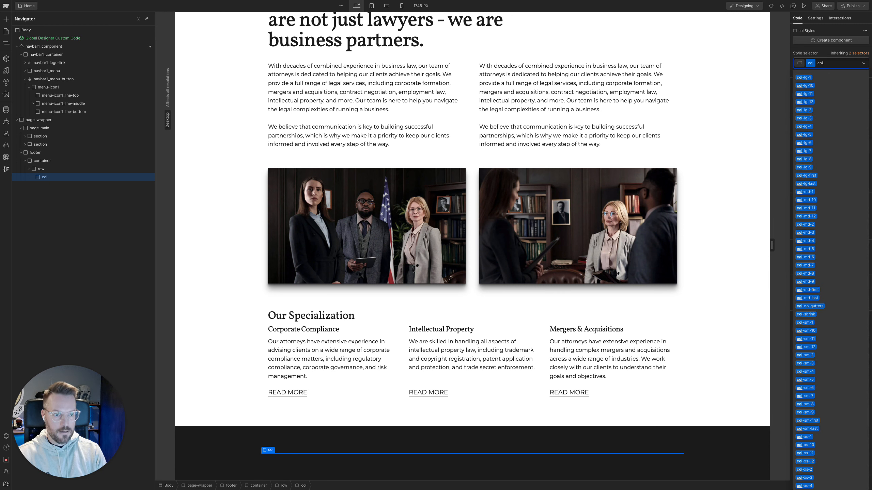
text(-lg)
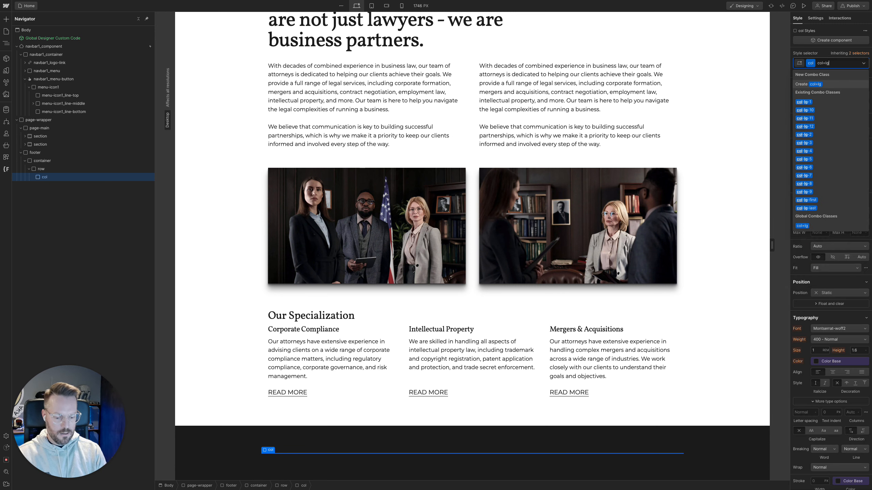
text(-3)
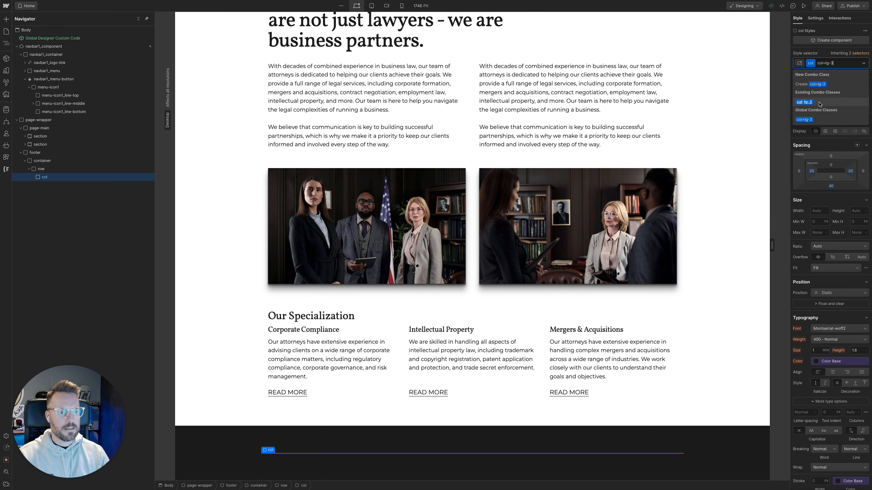
click(812, 103)
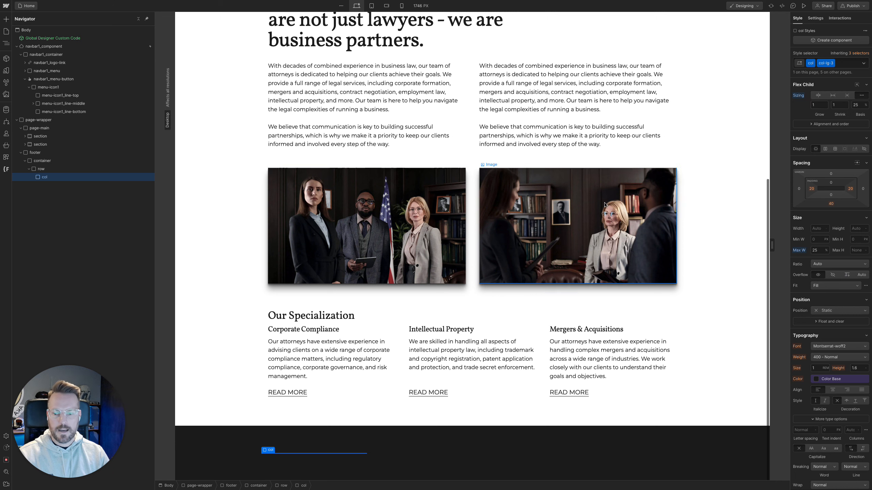
Add an image element inside the footer column and use footer_img.webp as its source
key(super+k)
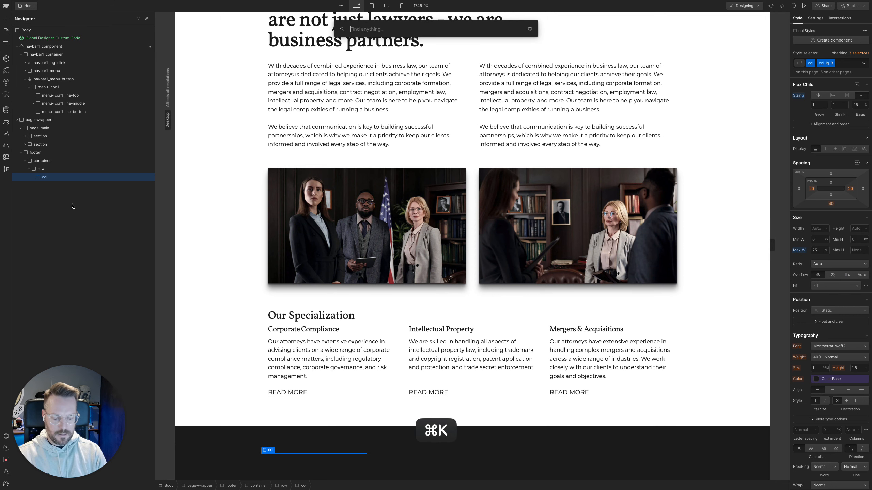
text(image)
key(Return)
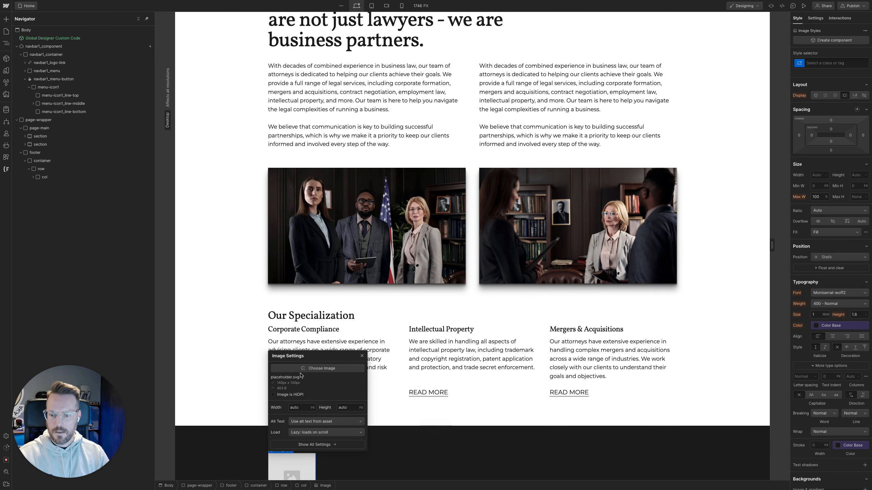
click(302, 371)
click(80, 65)
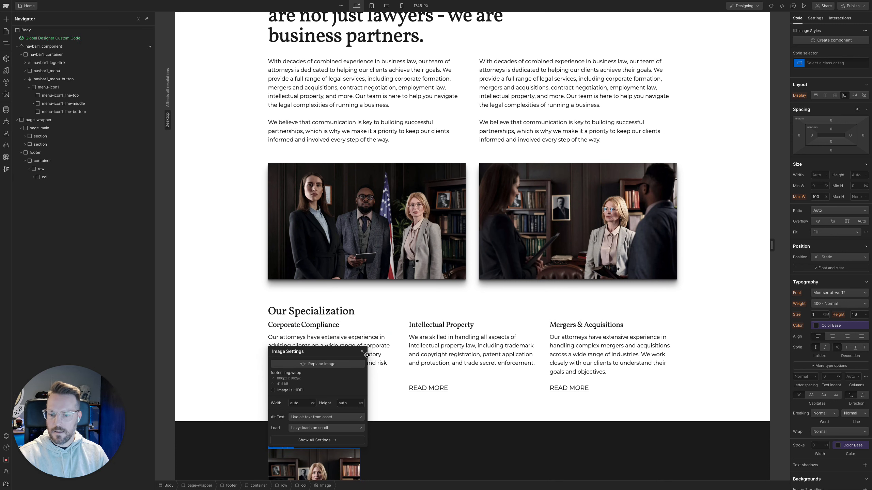
click(362, 352)
scroll(412, 412, down, 3)
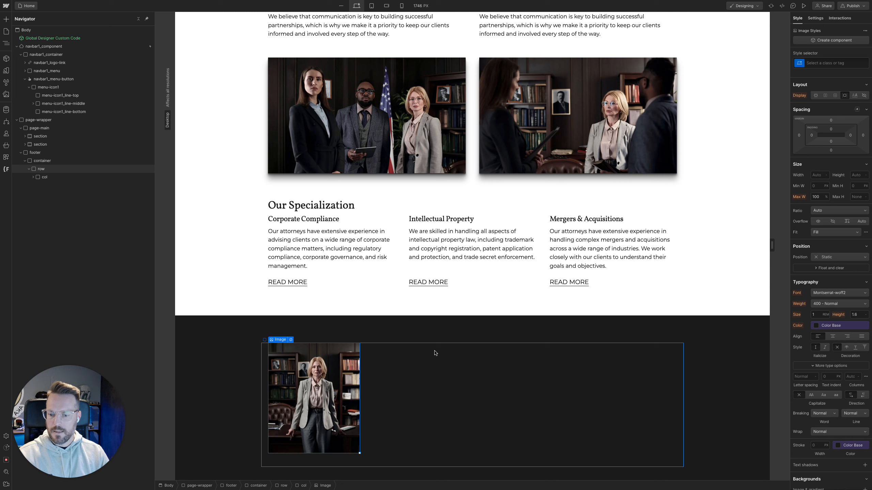
Check the footer image's appearance in the Figma design
mouse_move(2, 147)
click(41, 142)
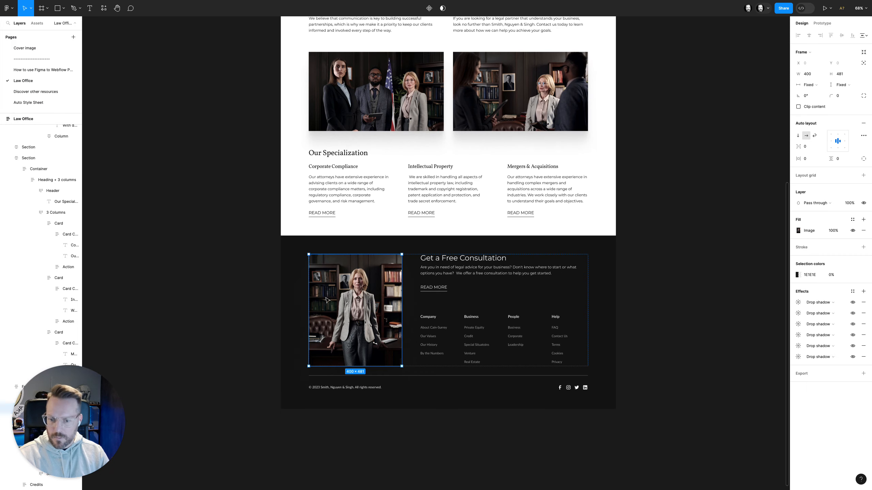
mouse_move(2, 137)
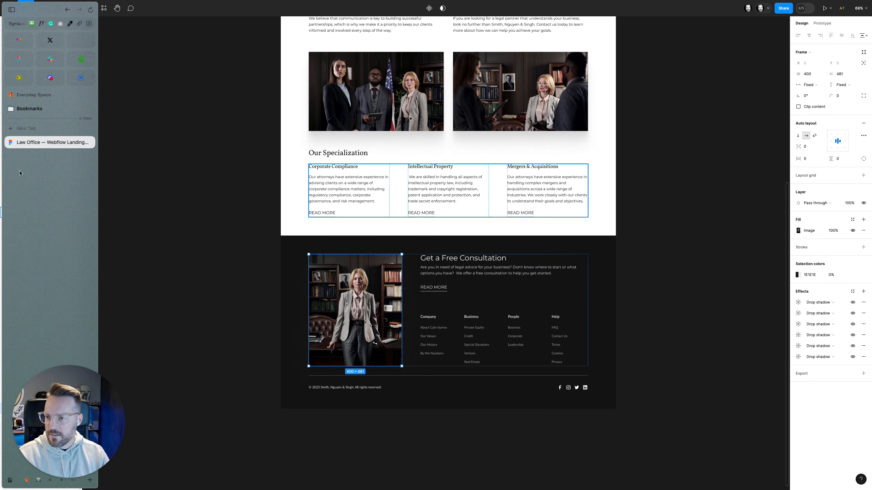
Back in Webflow, add a div block inside the footer column and give it the existing image_wrapper class
click(80, 82)
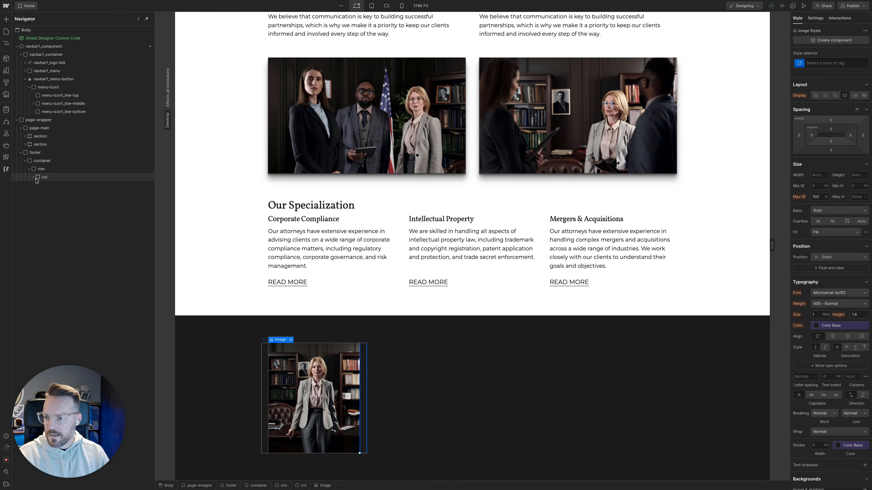
click(36, 180)
click(34, 178)
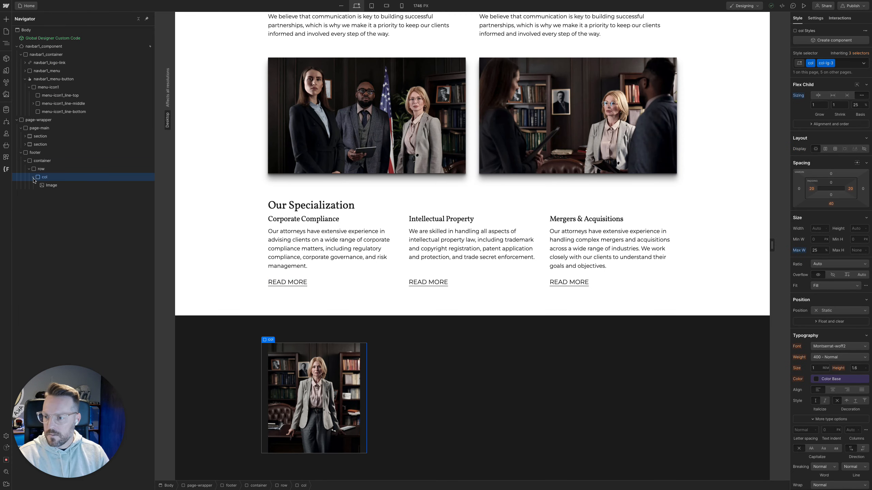
key(super+k)
key(Return)
key(super+Return)
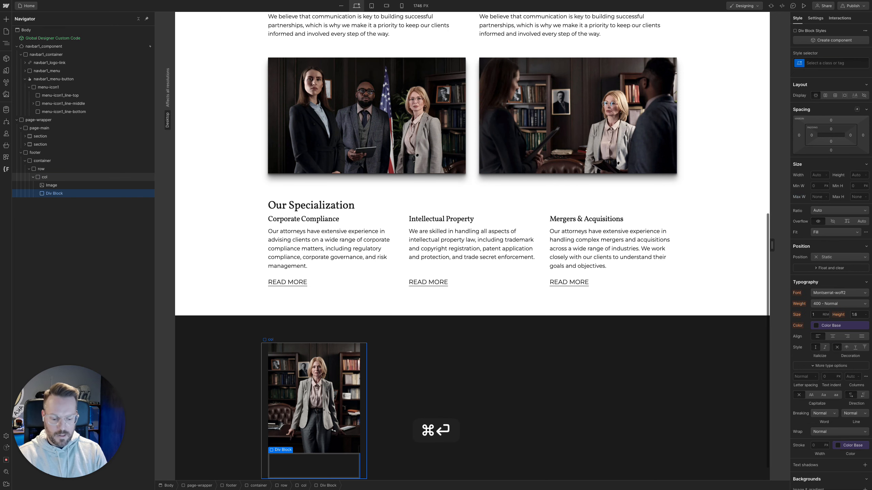
text(imaw)
key(Down)
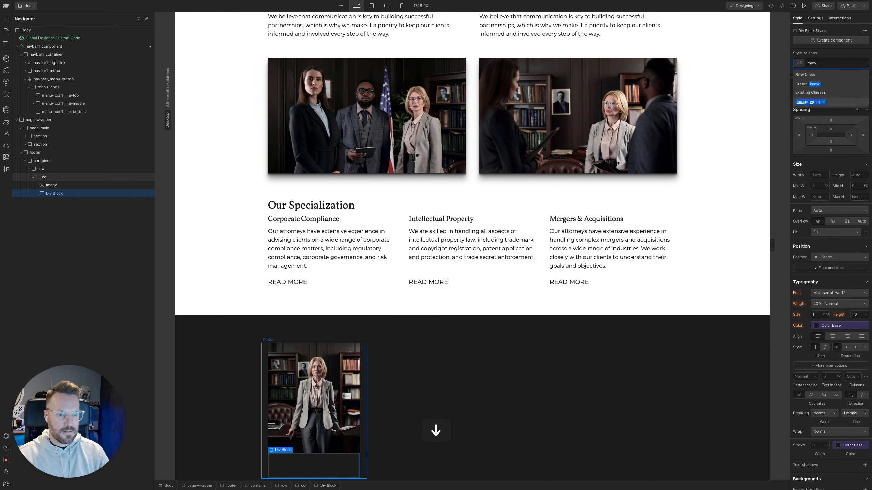
key(Return)
Nest the footer image inside the image_wrapper div block
click(50, 187)
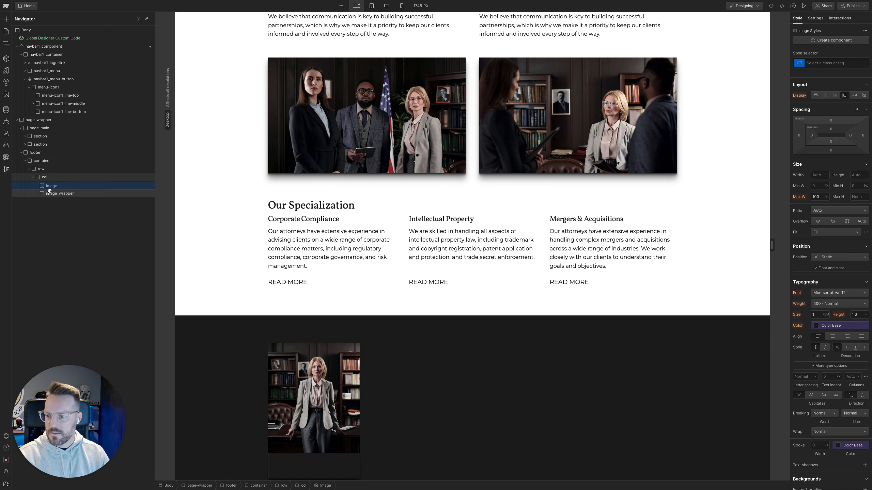
drag(49, 191, 52, 194)
scroll(444, 388, down, 1)
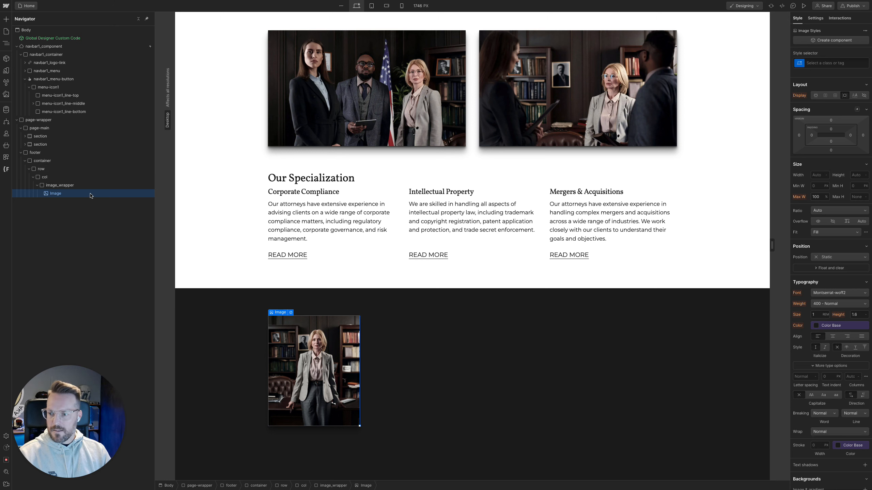
Replace the combo class on the footer's image column with the existing col-lg-4
click(76, 177)
key(super+Return)
key(BackSpace)
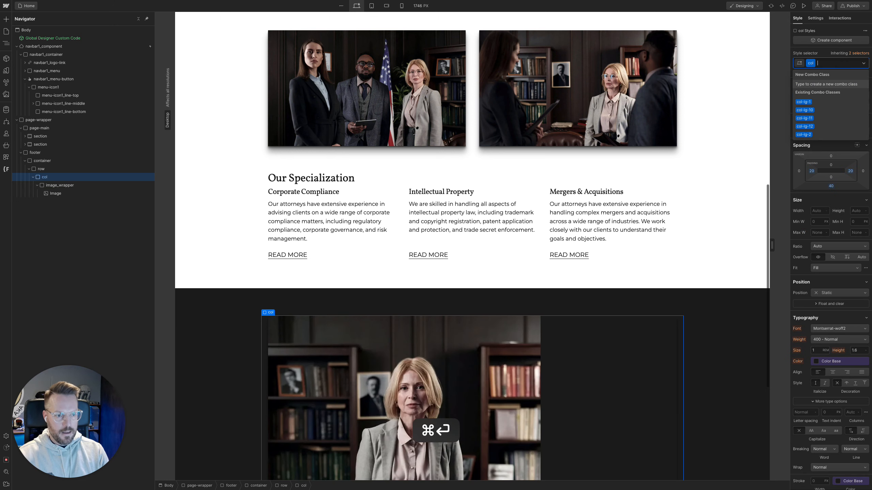
text(col-lg)
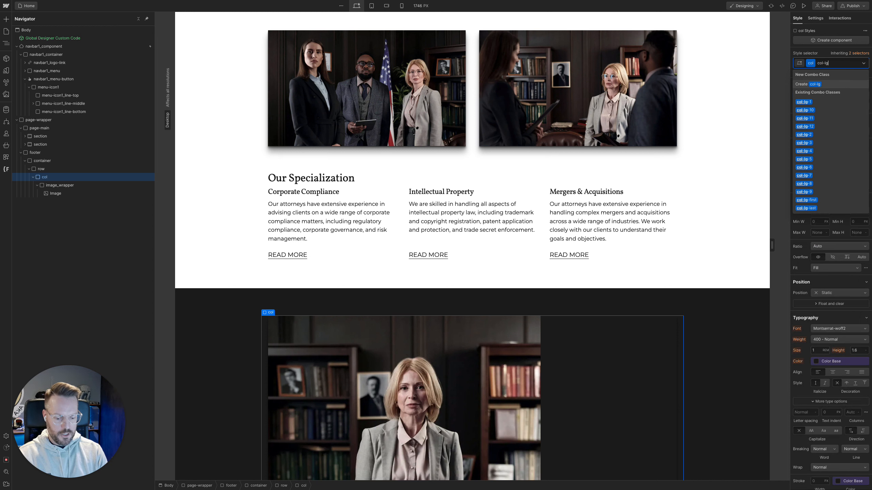
text(-4)
key(Return)
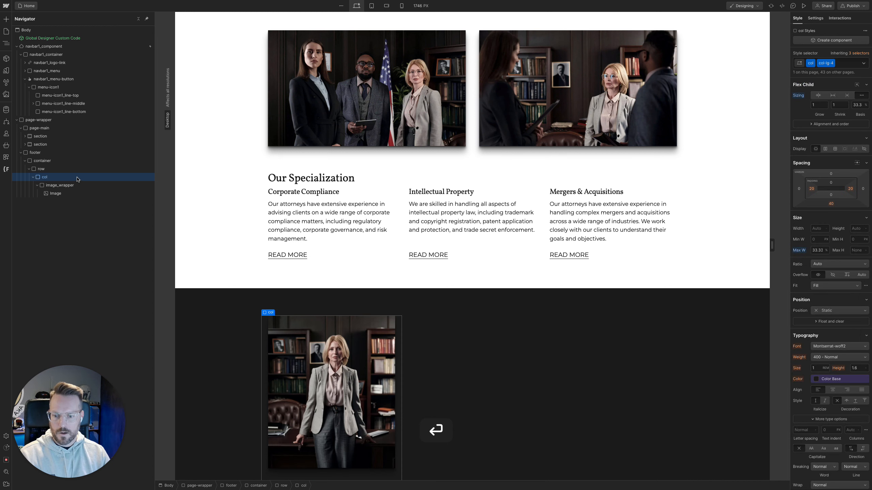
Add a second div block to the footer row and give it the existing col class
click(42, 171)
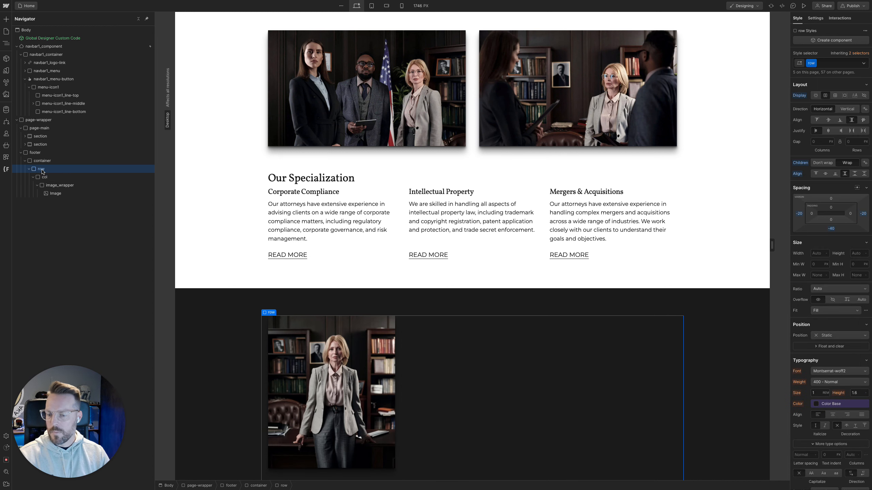
key(super+k)
key(Return)
key(super+Return)
text(col)
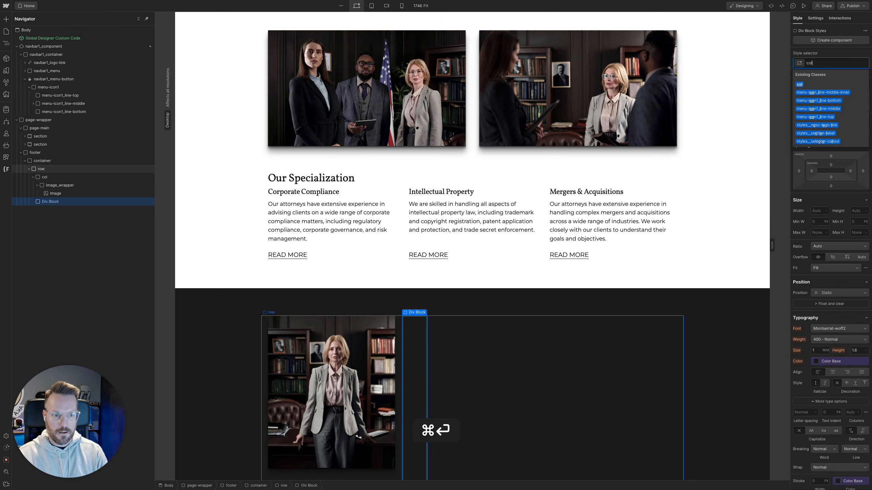
key(Return)
Add the existing col-lg-6 combo class to the second footer column
key(super+Return)
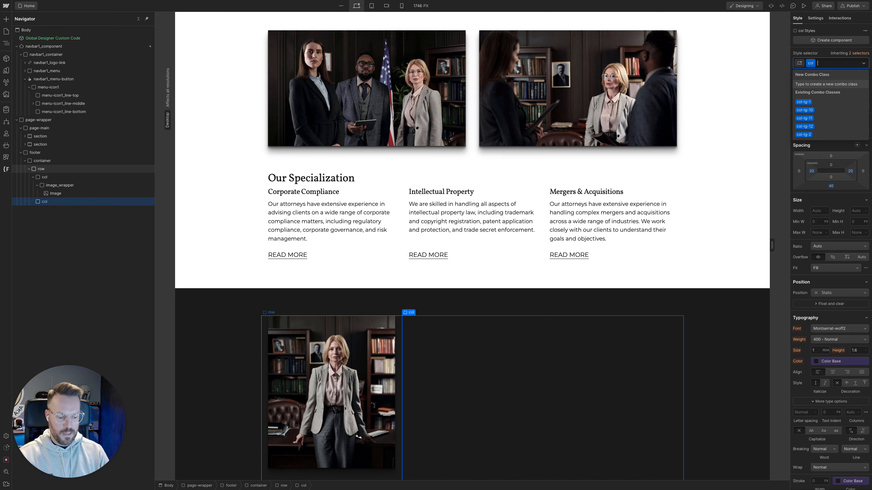
text(col-lg)
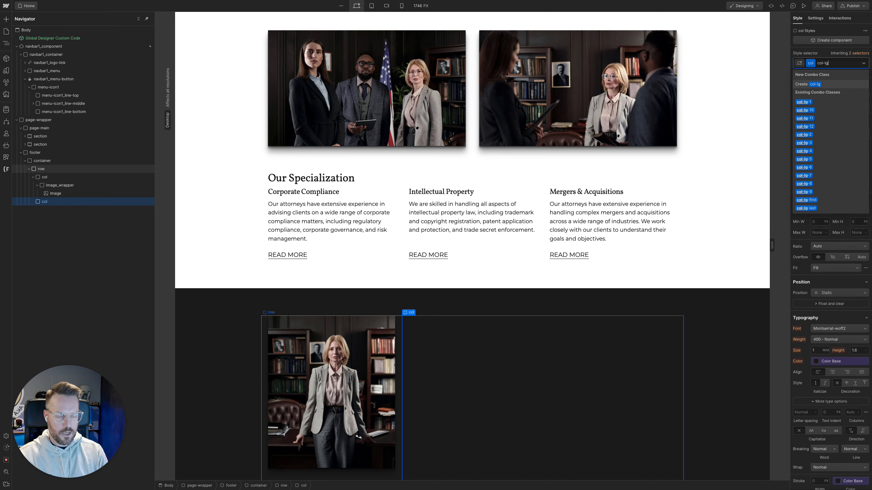
text(-)
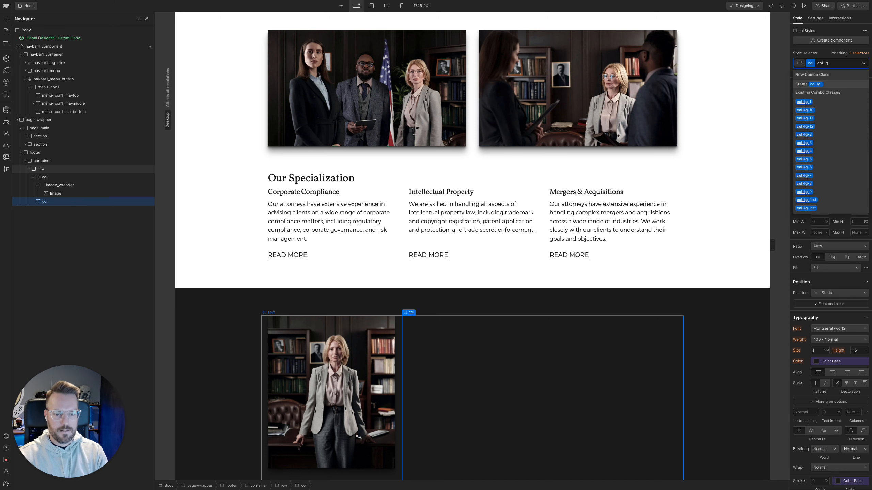
text(6)
key(Return)
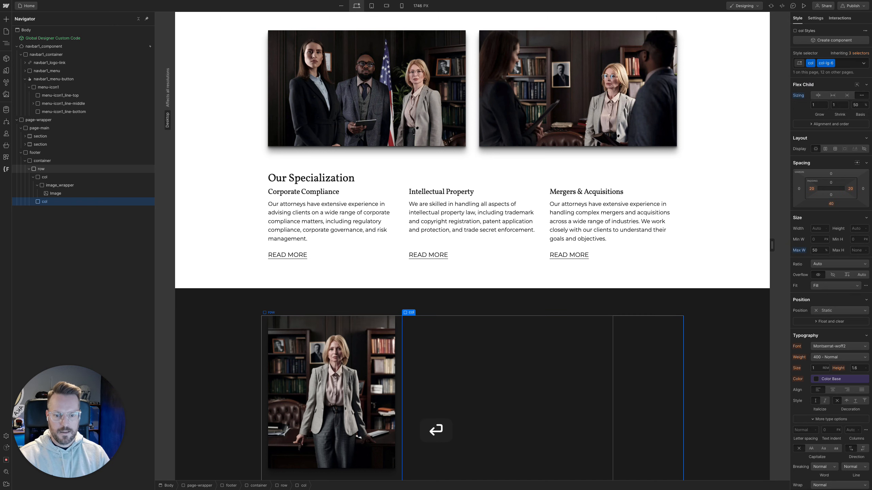
Add the existing row-justify-between combo class to the footer row
click(51, 170)
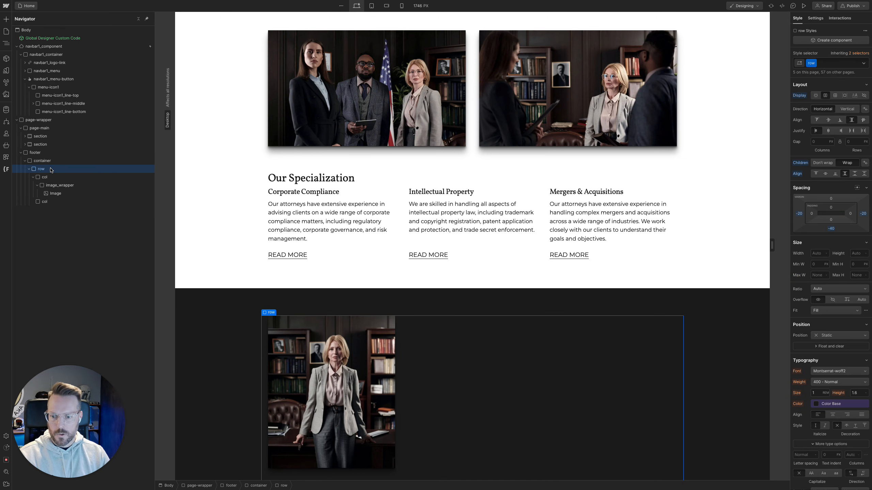
key(super+Return)
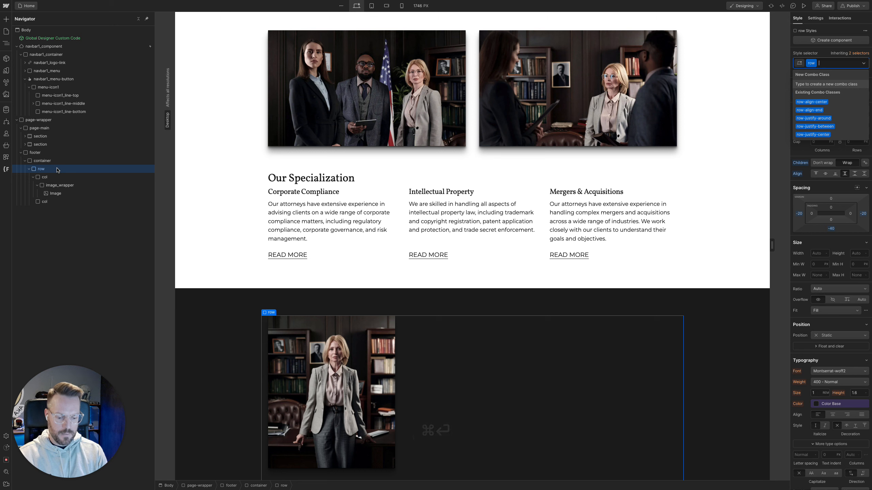
text(row)
key(Down)
key(Down)
key(Down)
key(Down)
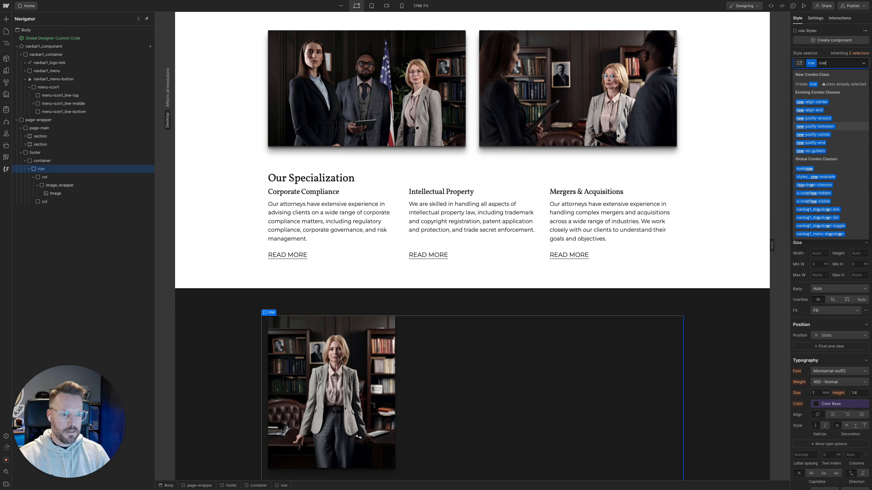
key(Return)
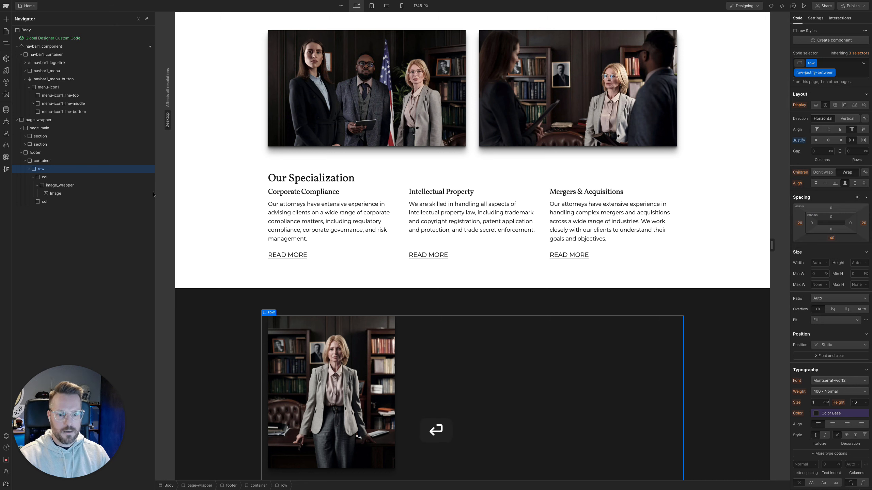
Replace the combo class on the second footer column with the existing col-lg-7
click(550, 377)
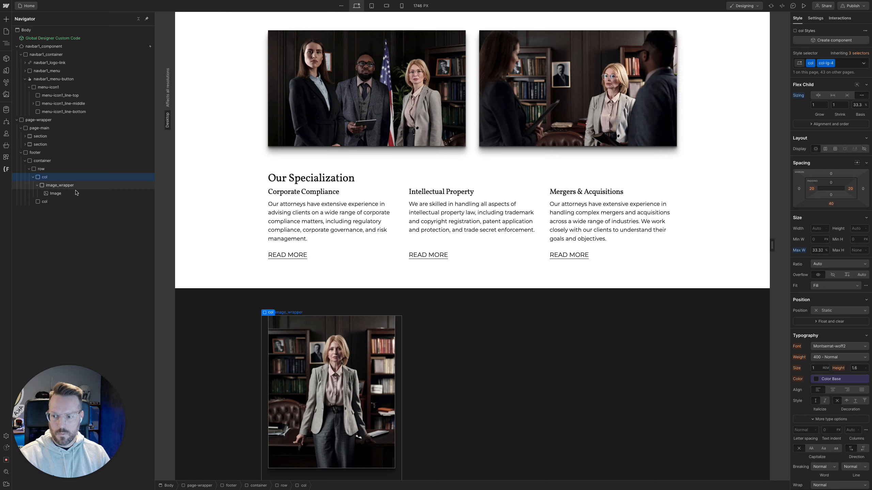
key(super+Return)
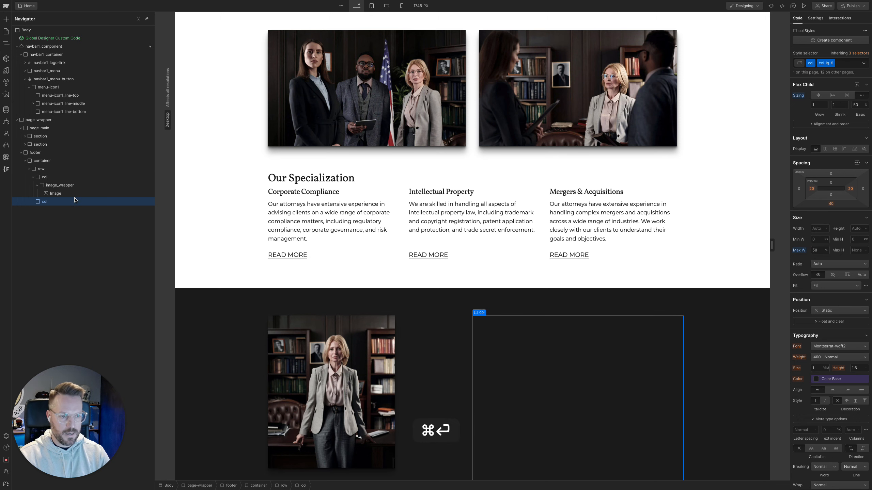
key(BackSpace)
text(col-l)
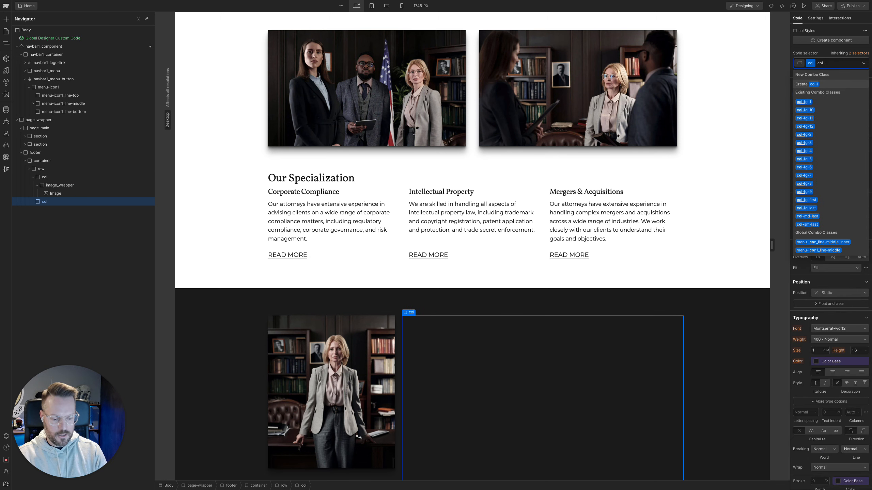
text(g7)
key(Return)
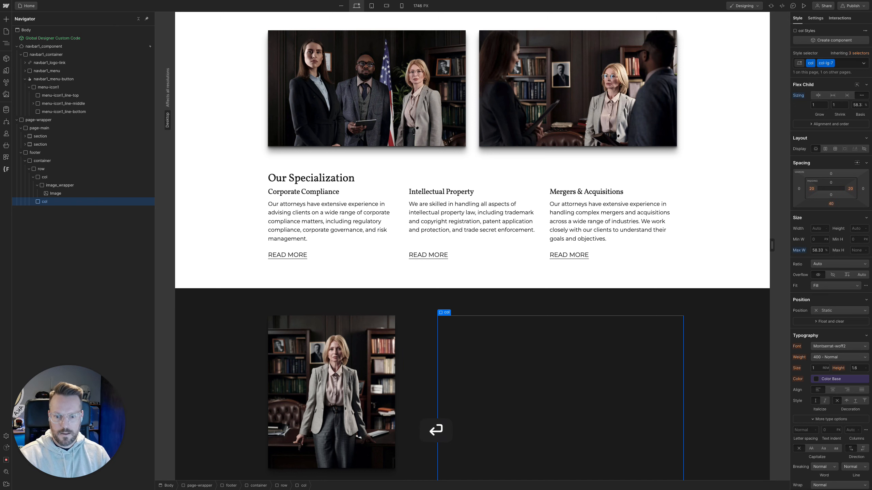
scroll(439, 276, down, 2)
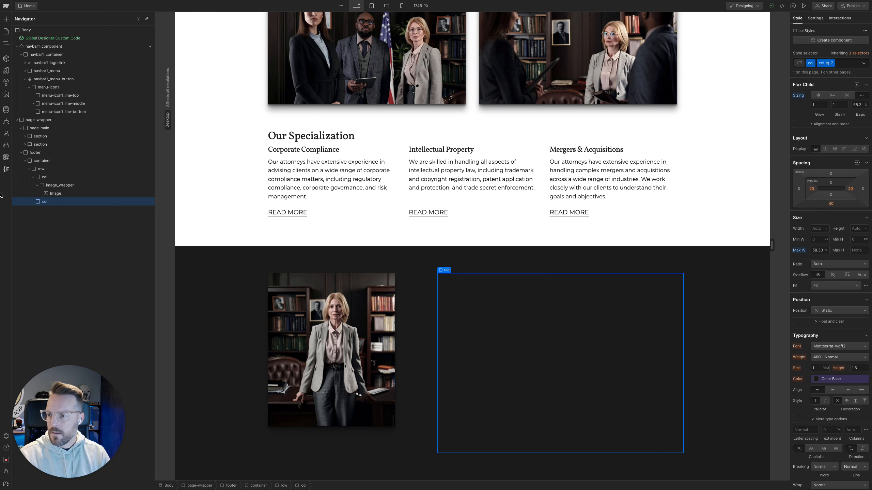
Switch to Figma and inspect the free consultation block's heading, paragraph and READ MORE link
mouse_move(1, 196)
click(65, 132)
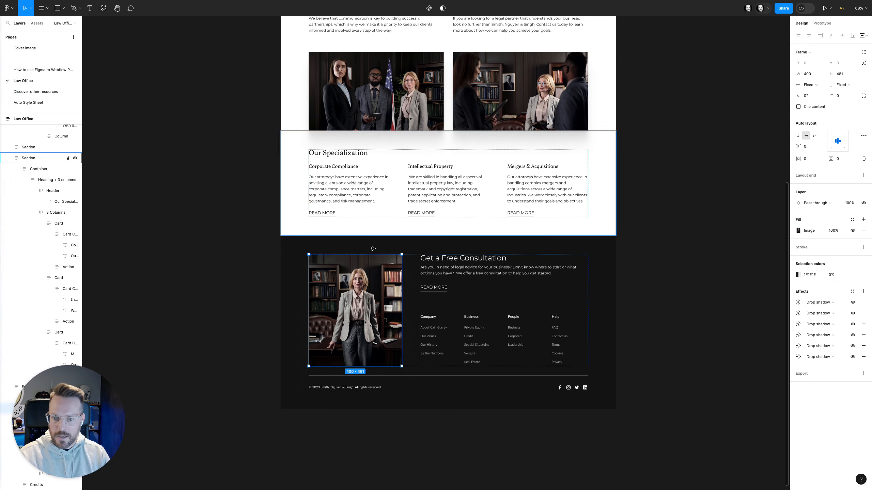
super+click(440, 258)
super+click(441, 269)
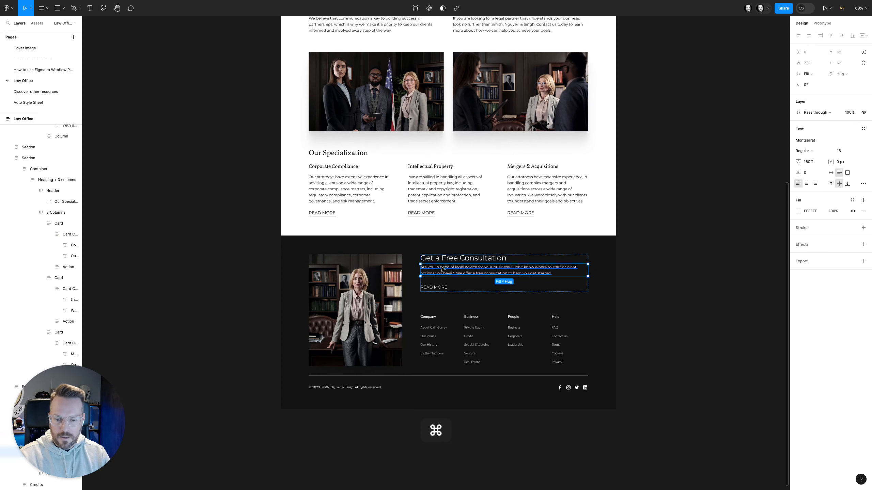
click(443, 288)
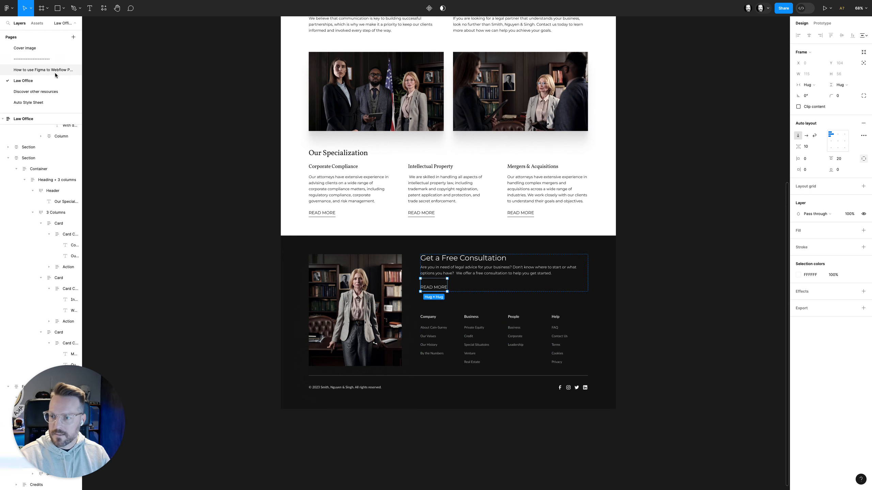
Back in Webflow, add an H2 heading inside the second footer column
mouse_move(1, 95)
click(81, 78)
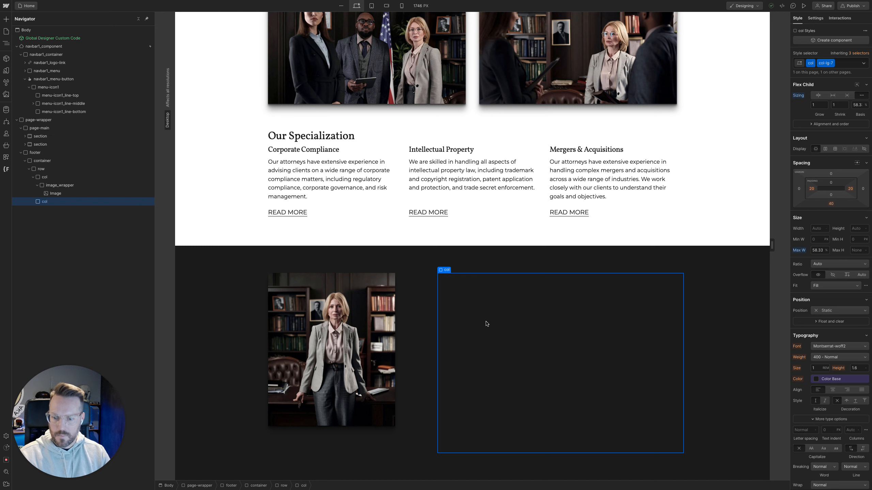
key(super+k)
key(Return)
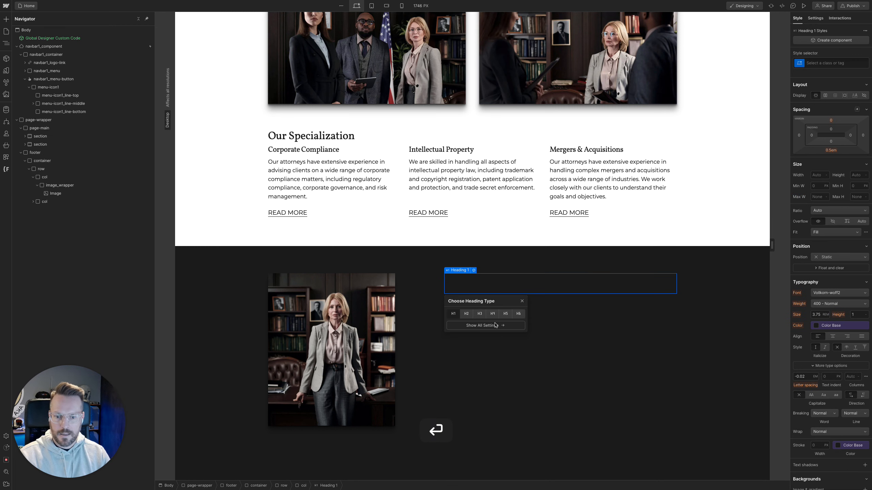
click(466, 313)
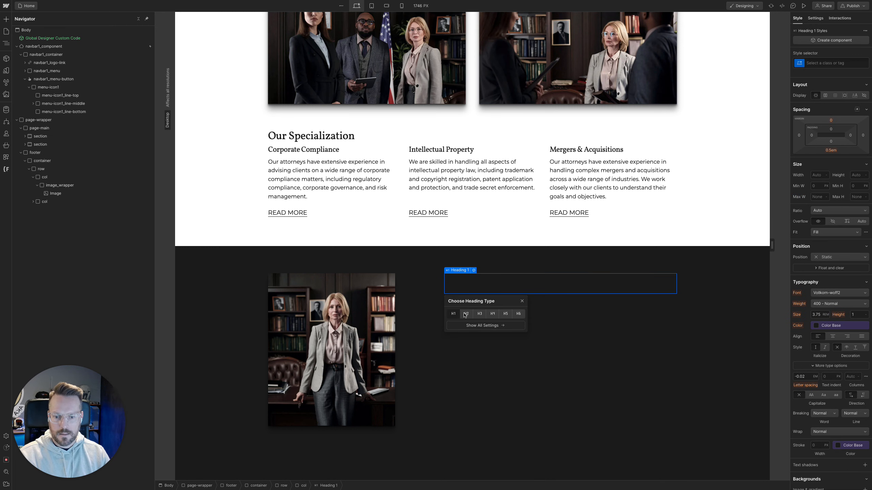
click(540, 278)
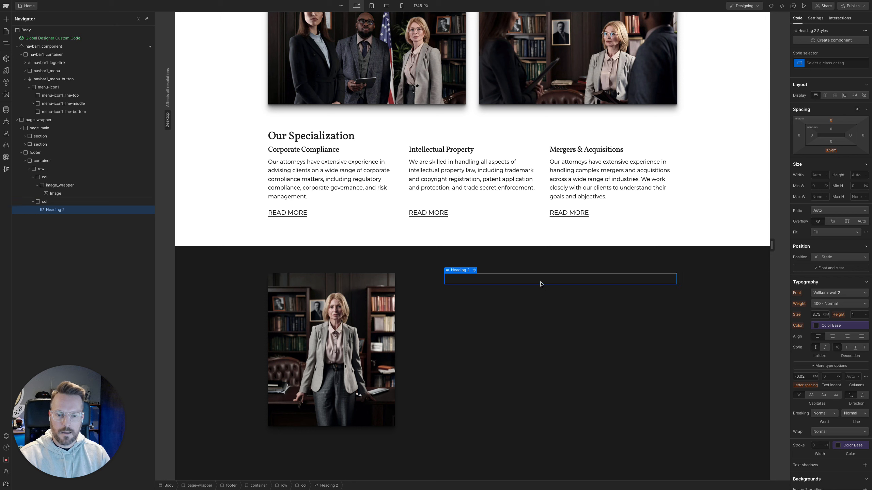
Apply the existing u-text-white class to the new footer heading
key(super+Return)
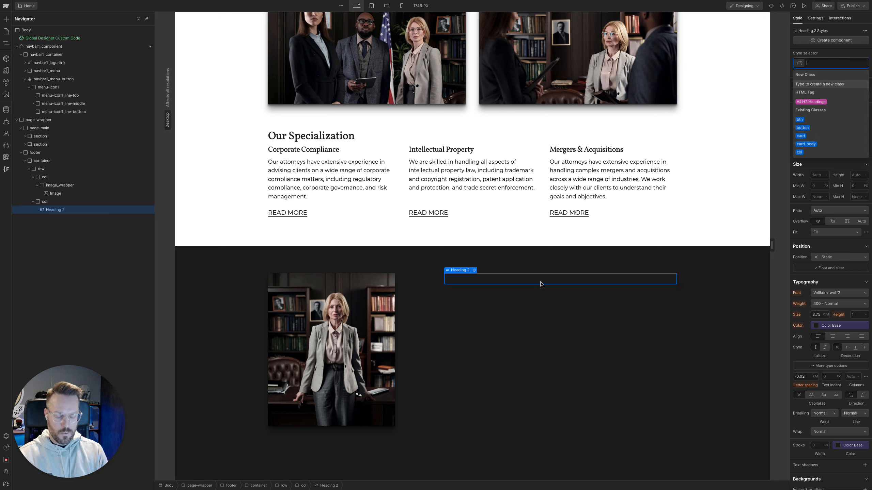
text(u)
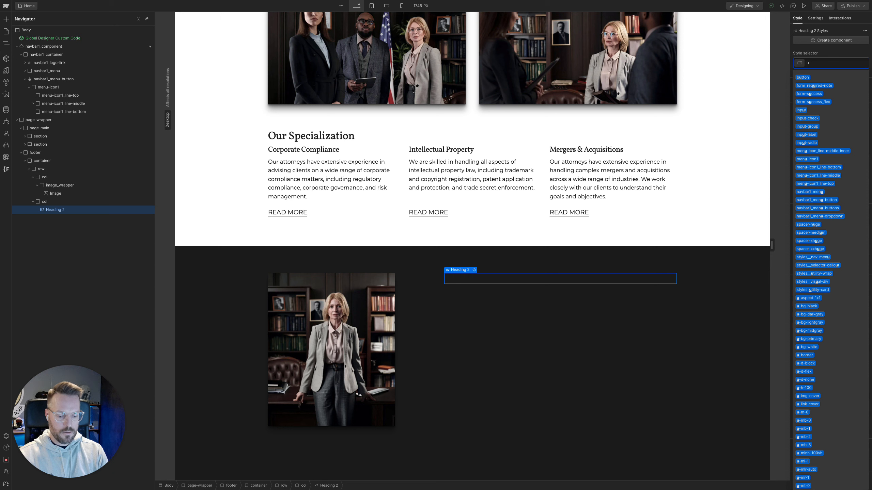
text(tex)
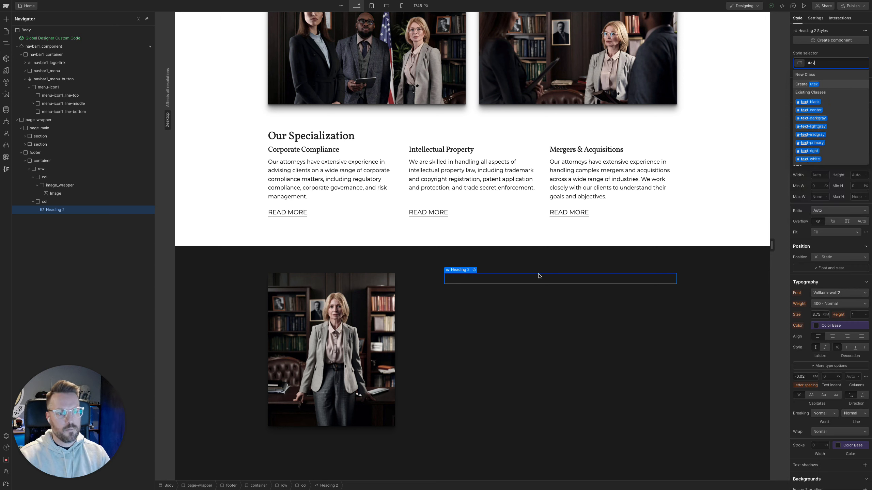
click(815, 159)
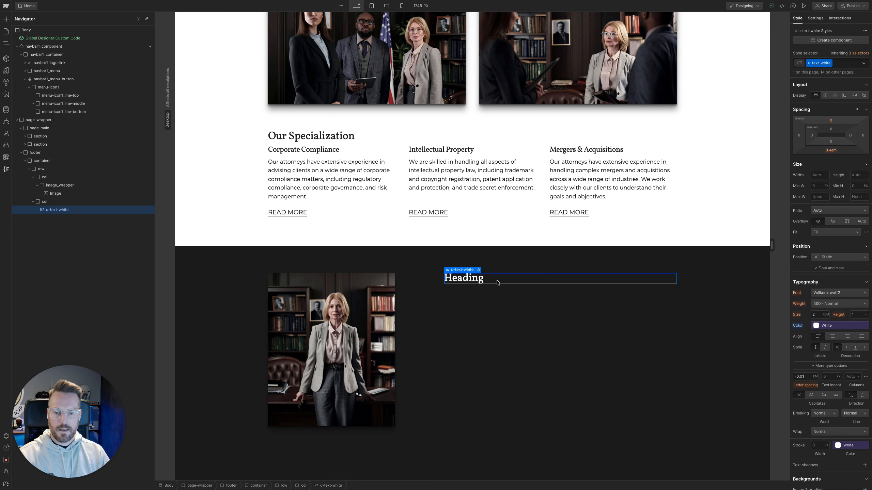
Copy the heading text "Get a Free Consultation" from the Figma footer design and return to Webflow
mouse_move(1, 309)
click(38, 126)
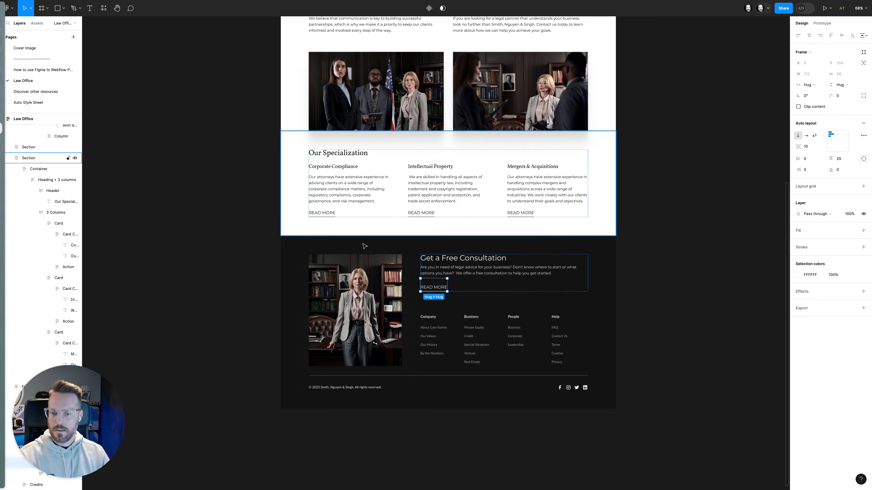
double_click(439, 261)
key(super+c)
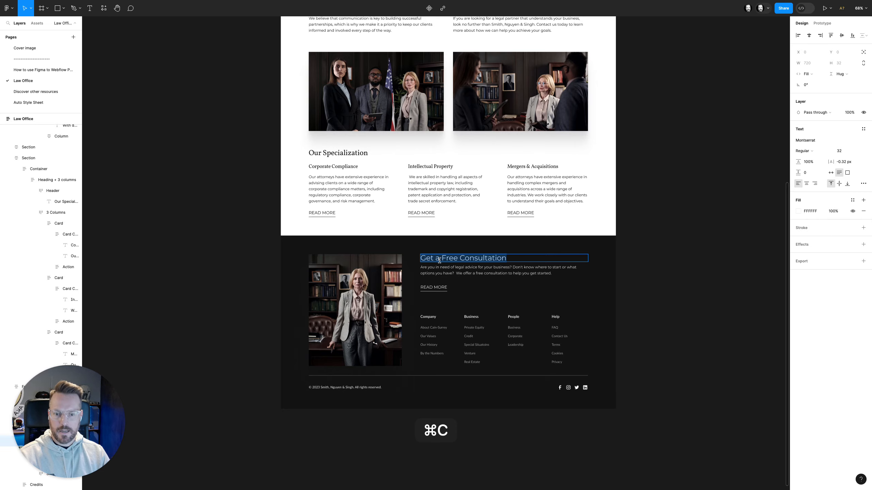
key(ctrl+Up)
click(443, 28)
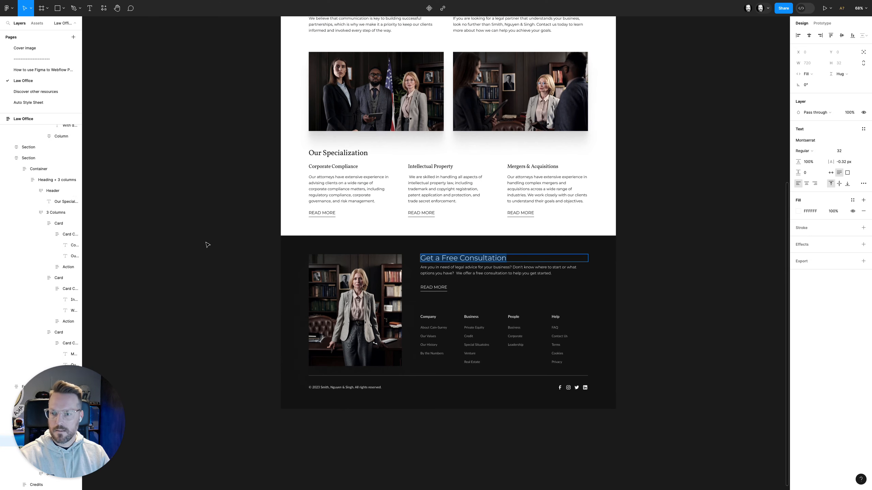
mouse_move(1, 159)
click(81, 81)
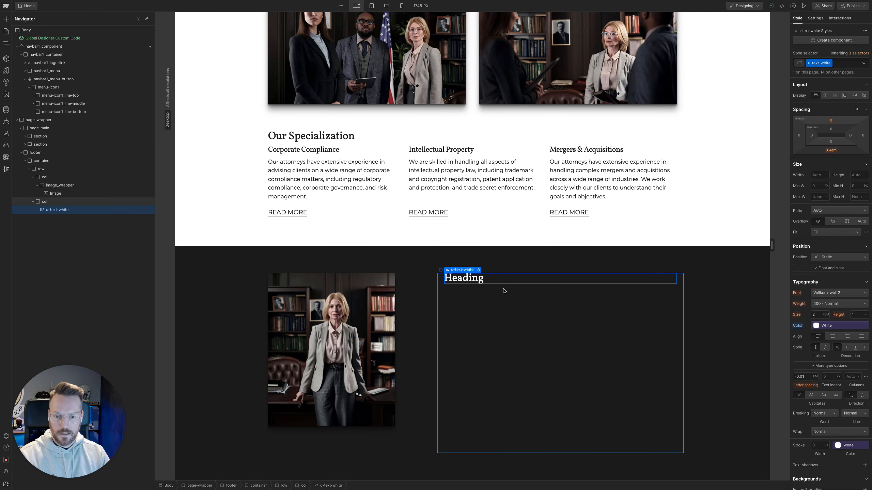
Replace the placeholder text of the footer's H2 heading with the copied "Get a Free Consultation"
key(Return)
key(super+v)
click(496, 296)
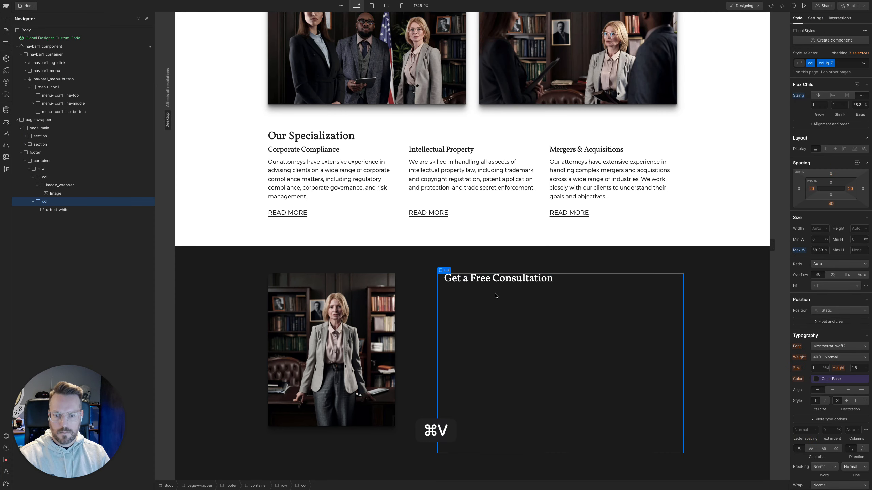
Add a paragraph below the "Get a Free Consultation" heading and apply the existing u-text-white class to it
click(490, 282)
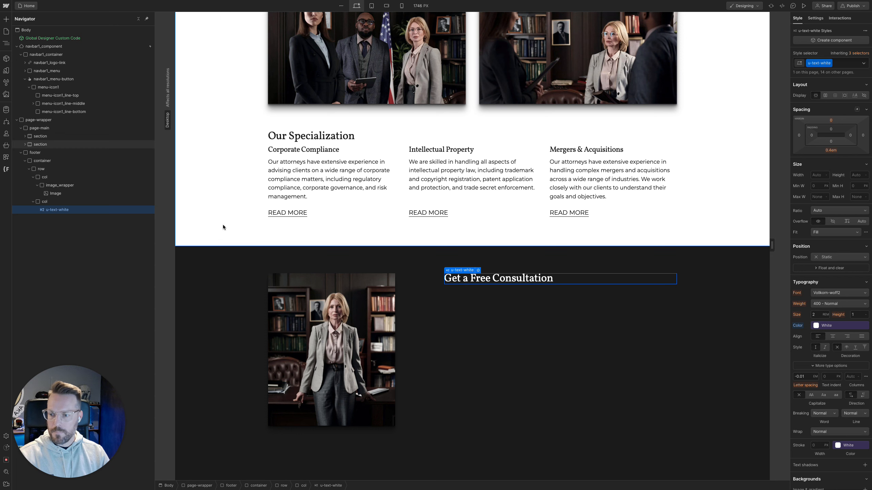
key(super+k)
text(p)
key(Return)
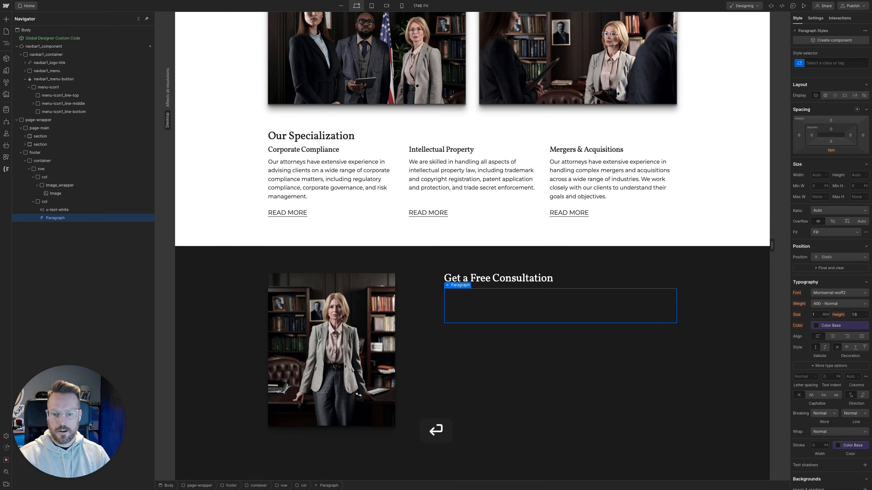
key(super+Return)
text(u-text-w)
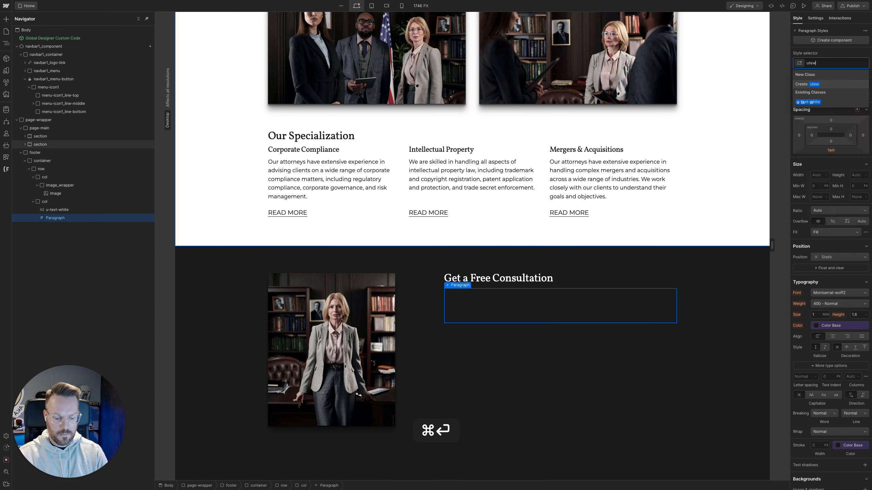
key(Down)
key(Return)
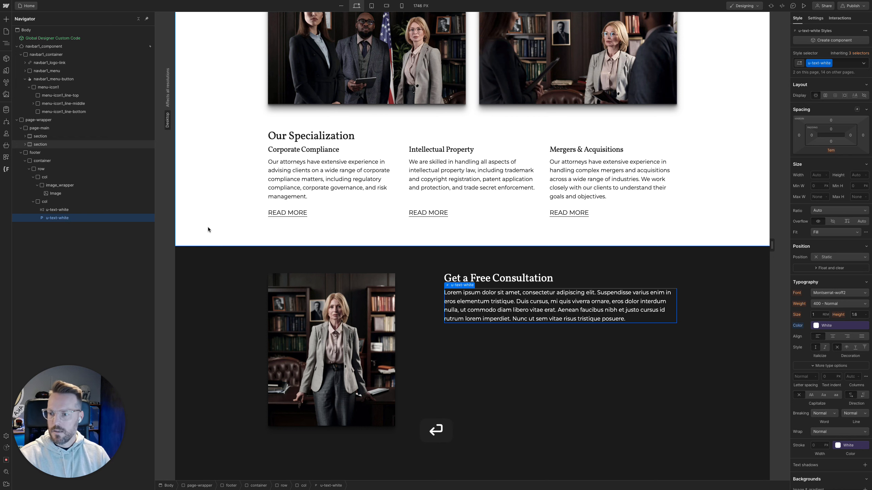
Switch to Figma and copy the free consultation paragraph text from the footer design
mouse_move(1, 193)
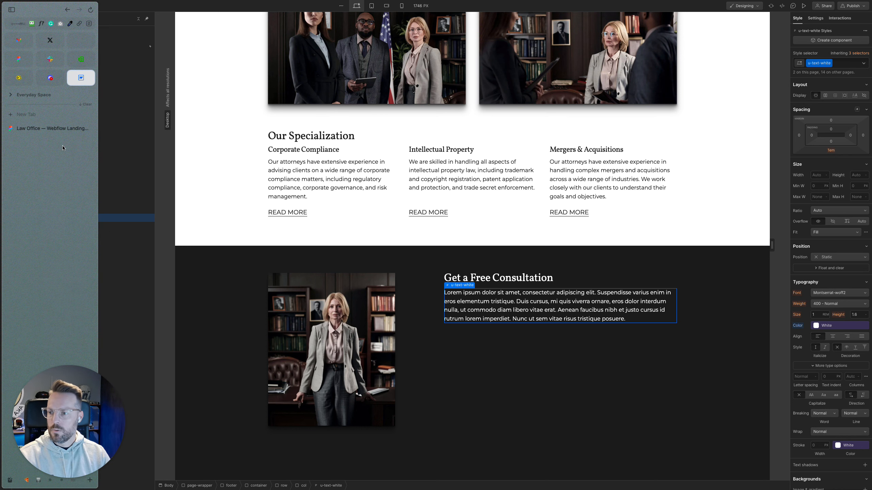
click(48, 128)
super+triple_click(427, 267)
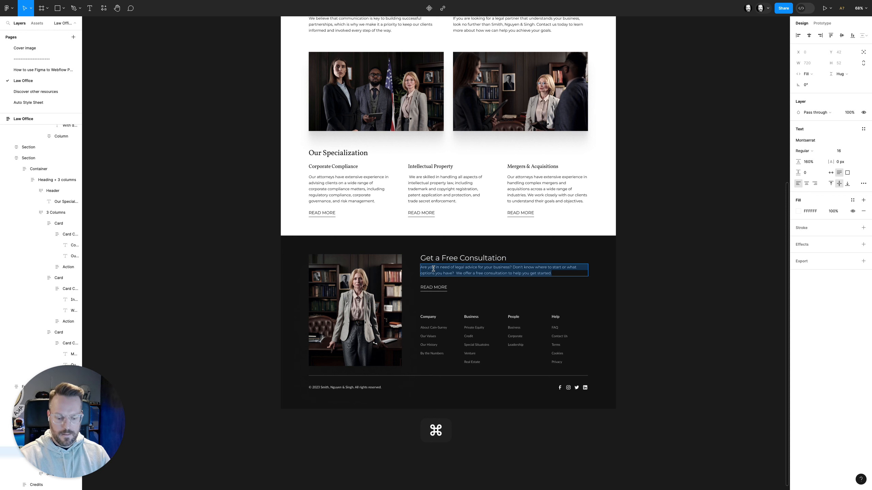
key(super+c)
Return to Webflow and replace the footer paragraph's placeholder text with the copied consultation text
mouse_move(1, 65)
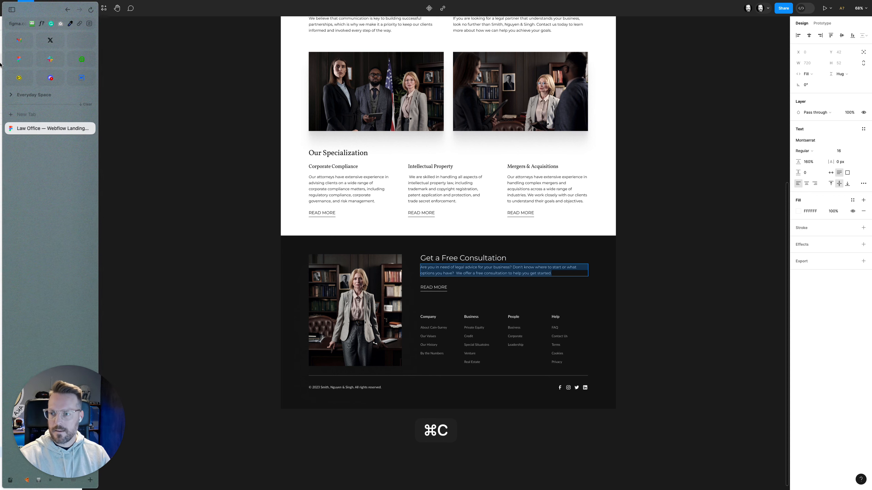
click(82, 78)
triple_click(447, 304)
key(super+v)
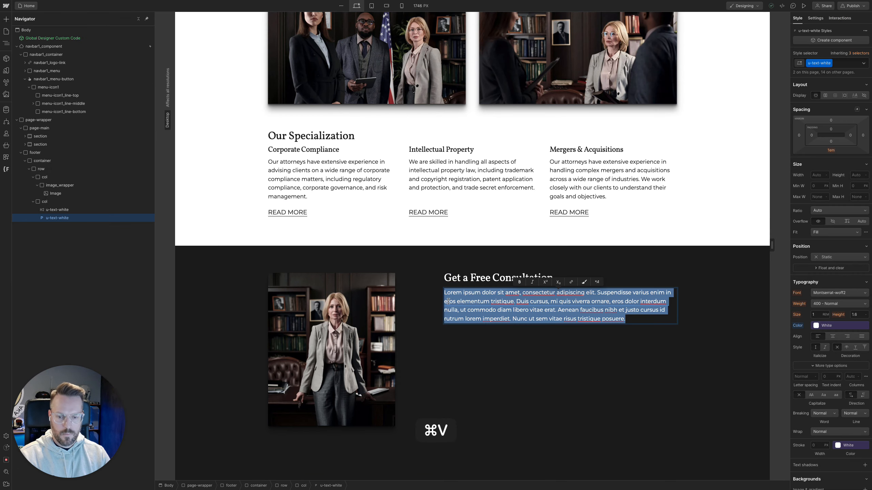
click(459, 324)
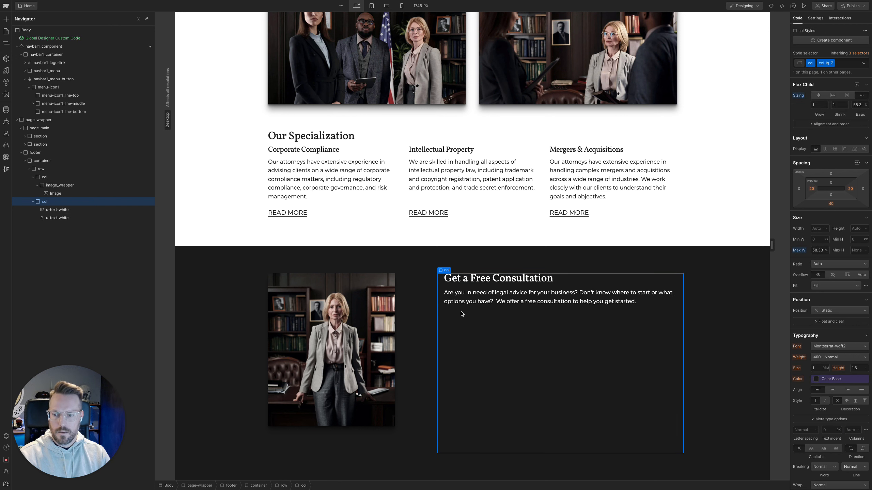
Add a Text Link to the second footer column below the paragraph and give it the existing Link class
key(super+k)
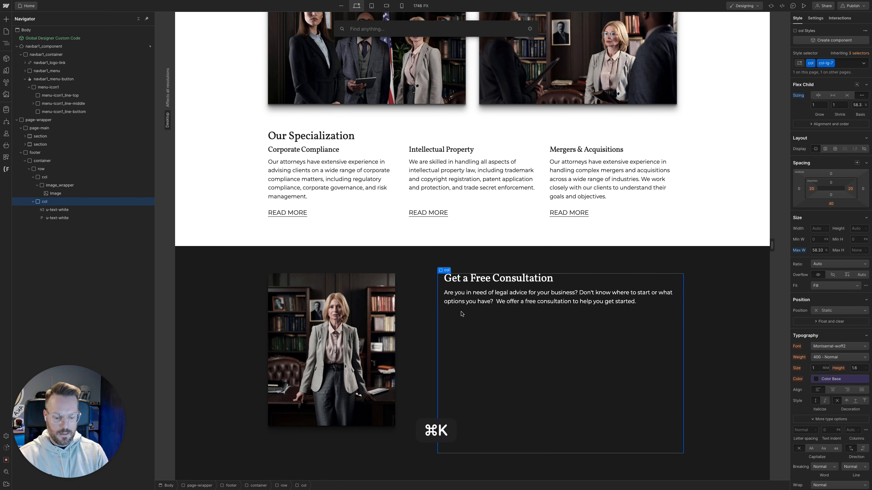
text(tex)
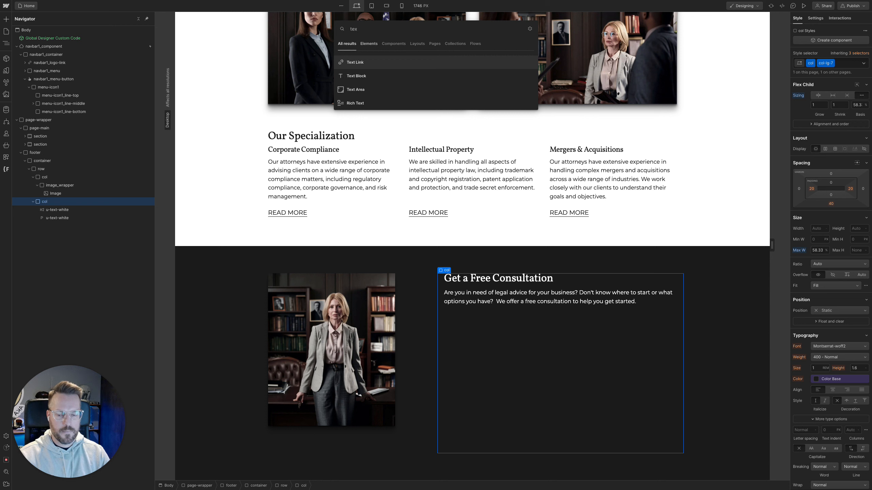
key(Return)
key(super+Return)
text(link)
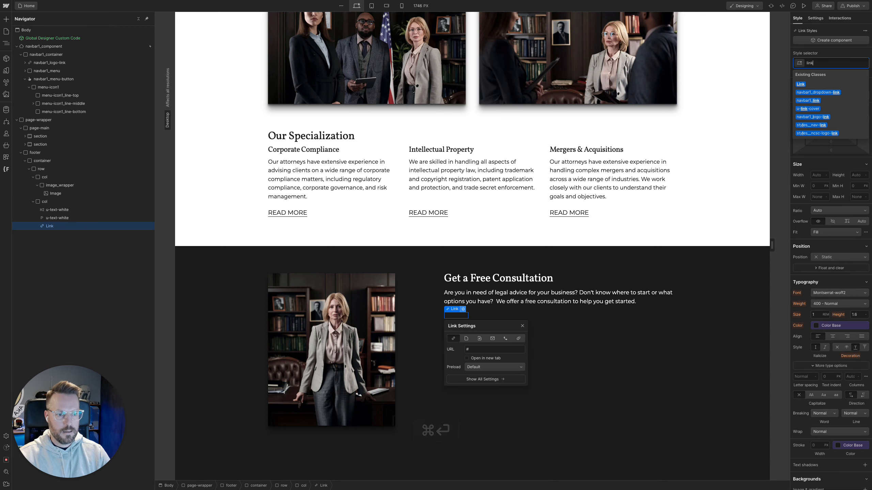
key(Return)
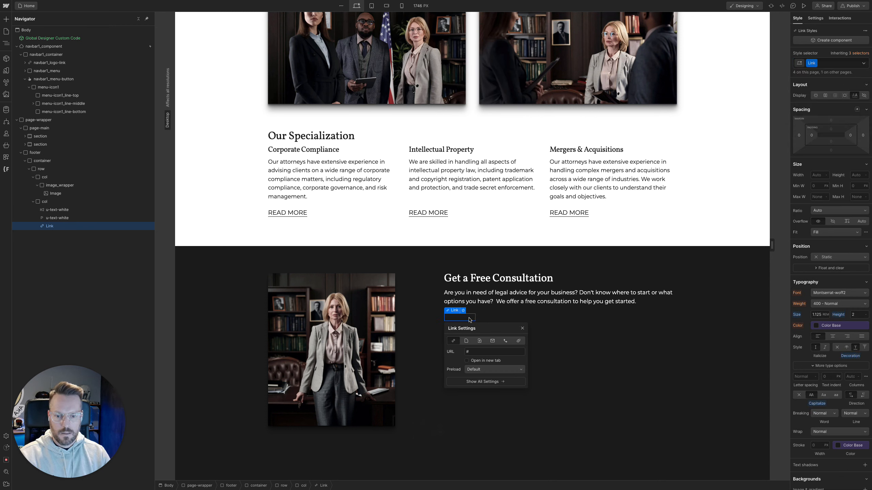
Add the u-text-white combo class to the new footer link
key(super+Return)
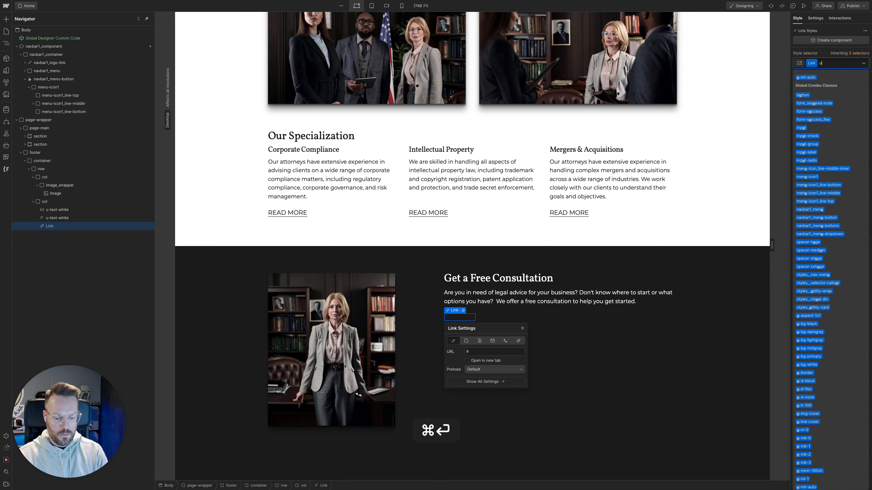
text(utewh)
key(Down)
key(Return)
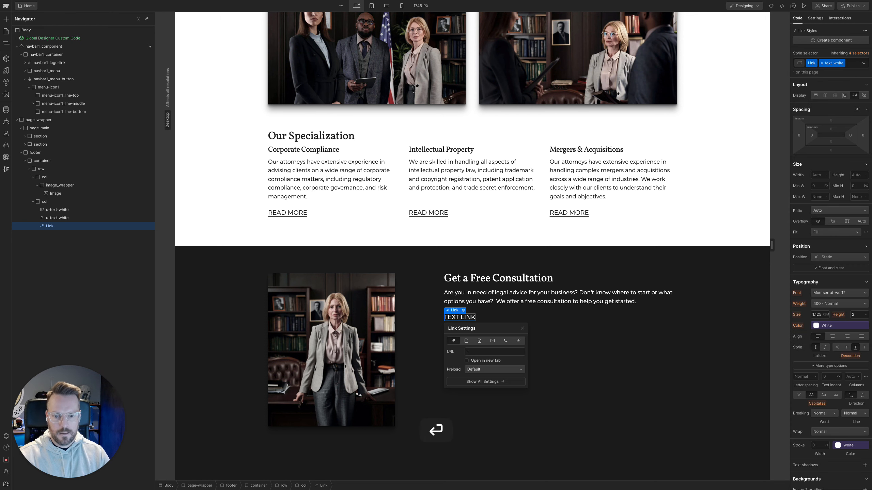
Change the footer link's text to "READ MORE"
triple_click(467, 317)
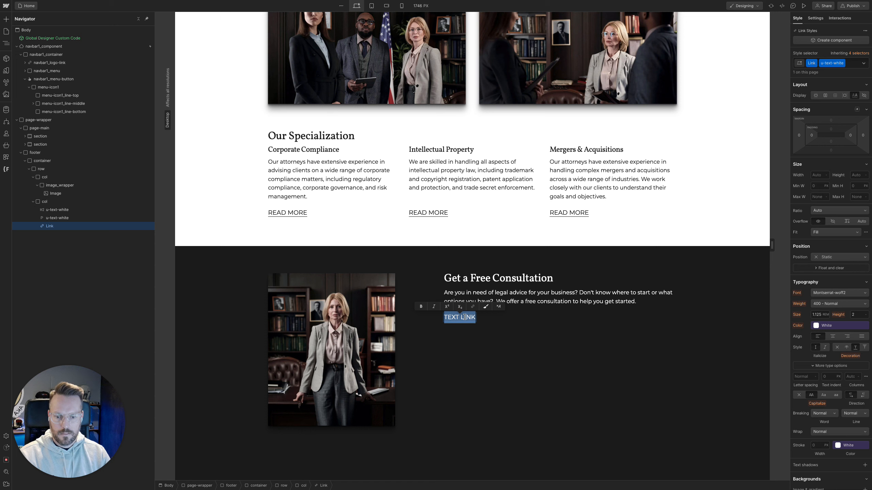
text(READ MORE)
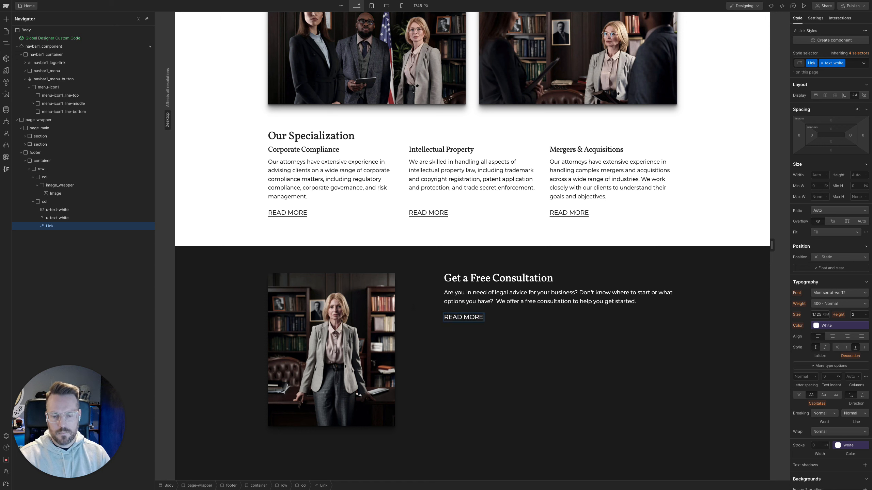
click(522, 381)
Switch to Figma and measure the spacing between the footer's READ MORE link and the paragraph above it
mouse_move(1, 141)
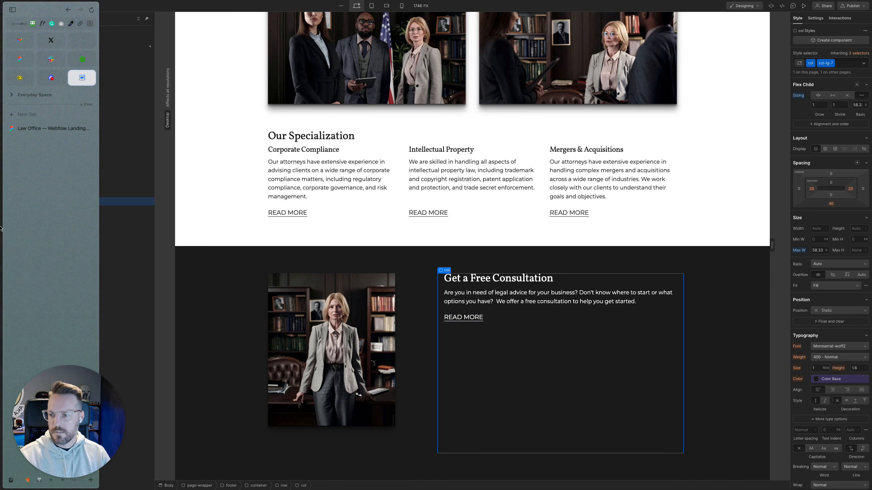
click(33, 132)
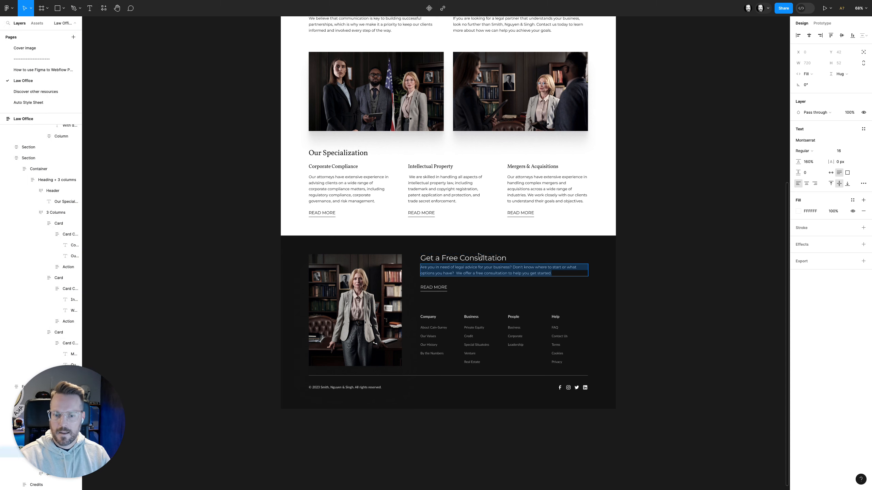
super+click(439, 287)
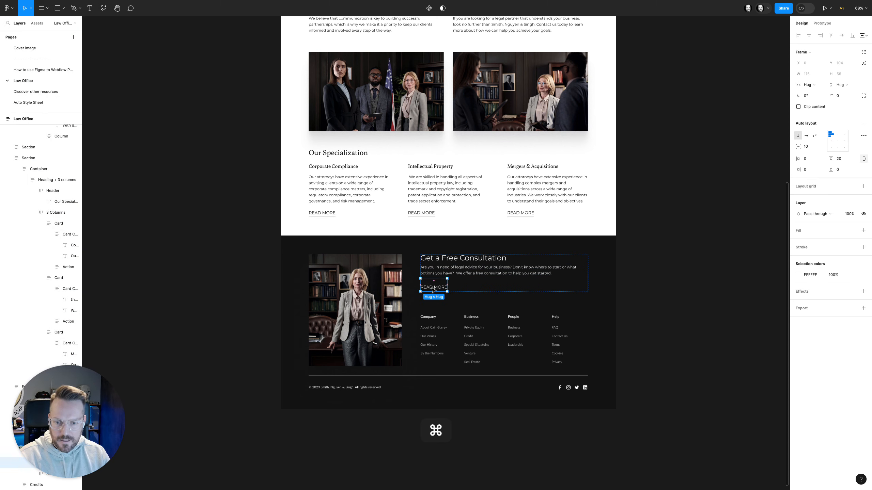
super+click(434, 287)
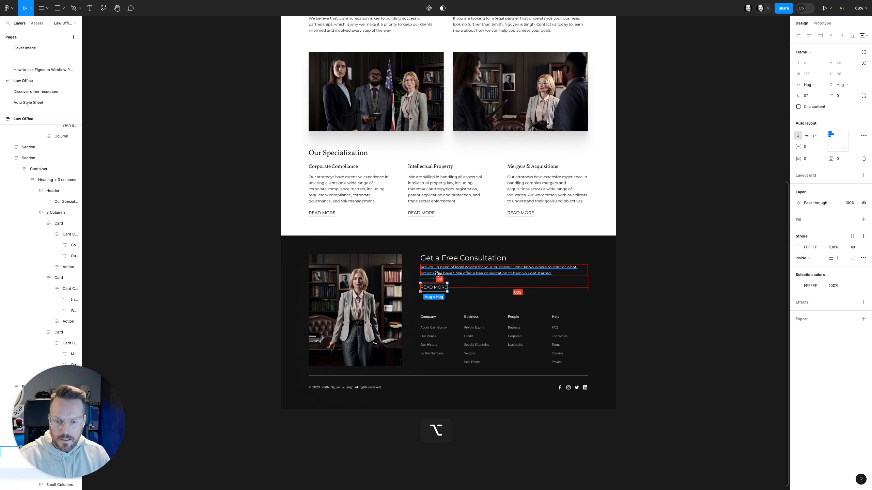
mouse_move(2, 104)
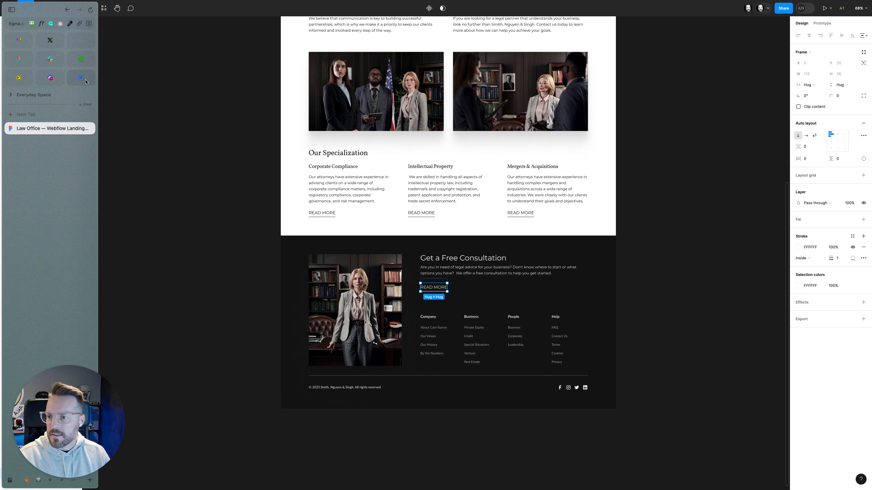
Back in Webflow, try the u-mt-2 margin class on the footer READ MORE link, and remove it again
click(85, 82)
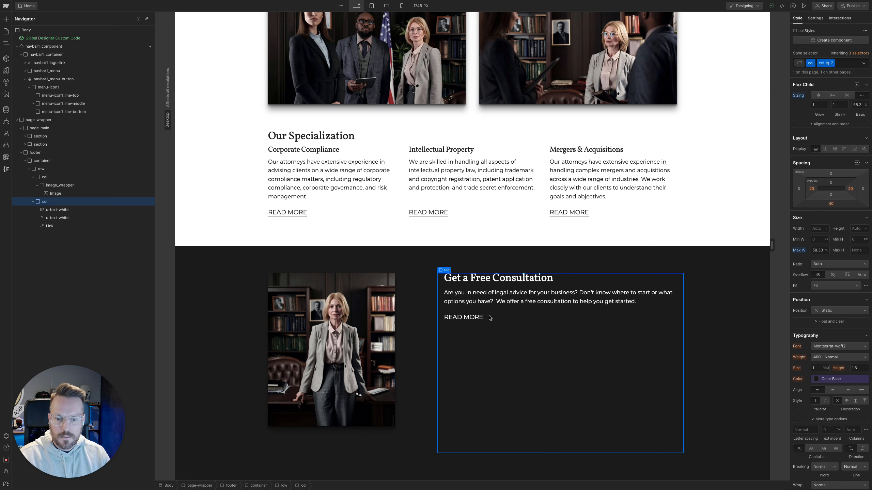
click(480, 318)
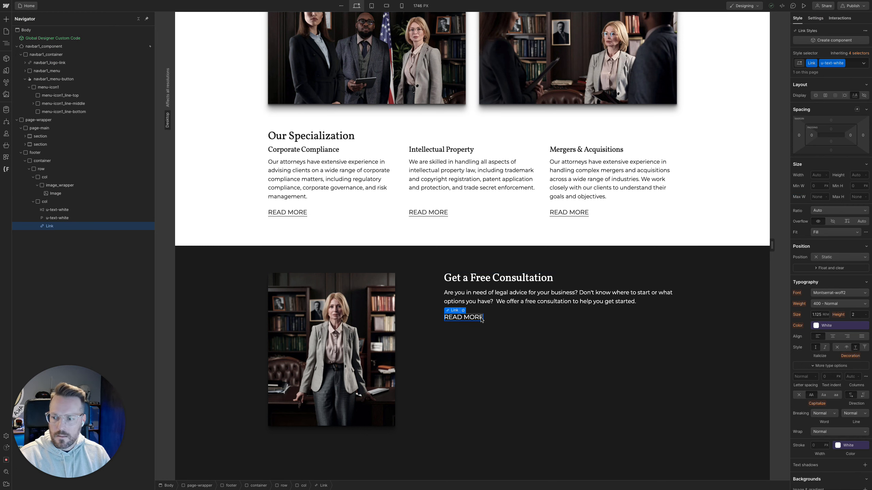
key(super+Return)
text(umt)
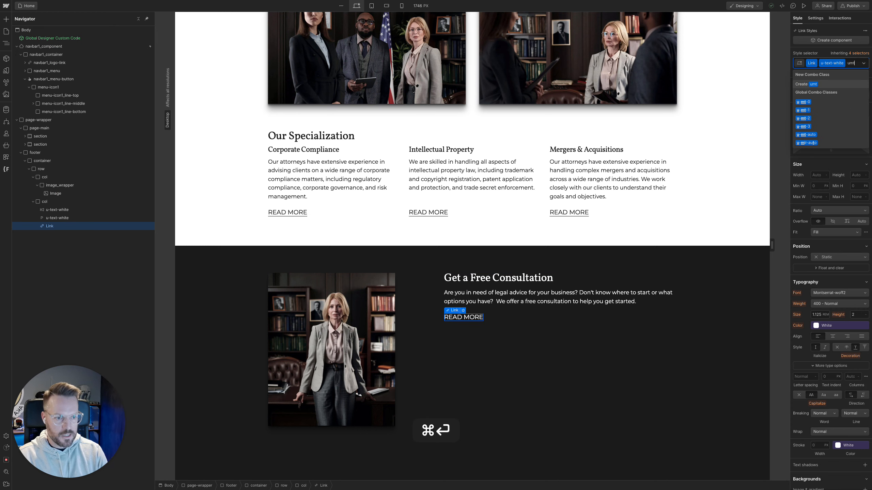
key(Down)
key(Down)
key(Down)
key(Return)
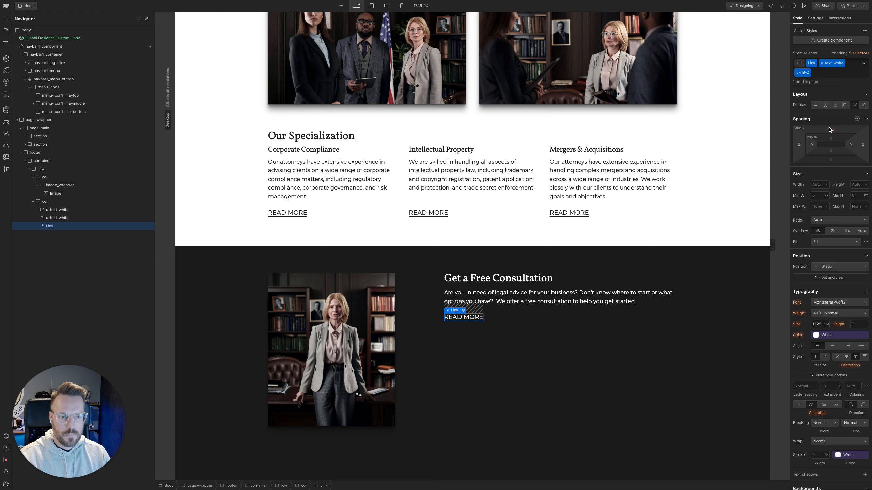
key(super+Return)
key(BackSpace)
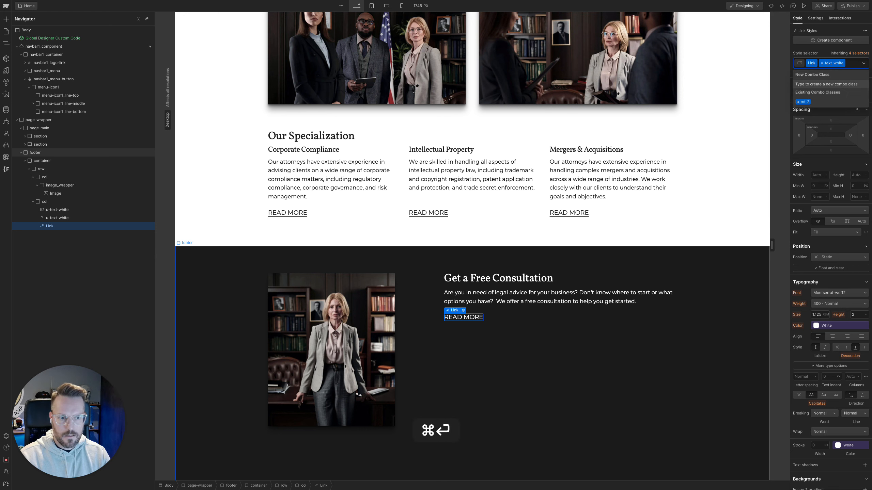
Try the u-mt-3 margin class on the footer READ MORE link, and remove it again
text(umt)
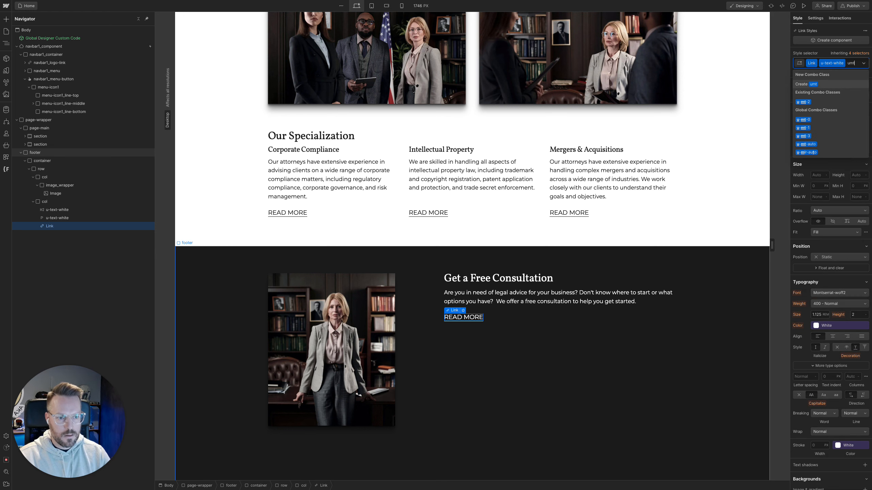
key(Down)
key(Down)
key(Down)
key(Down)
key(Down)
key(Up)
key(Return)
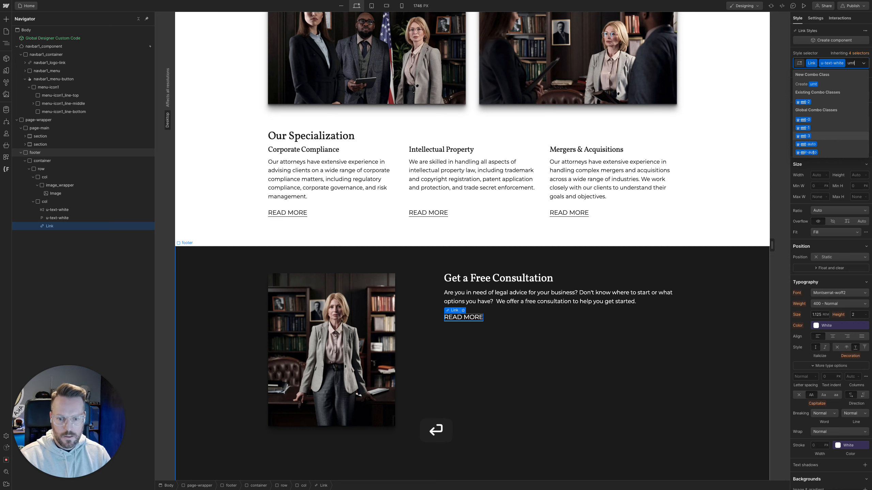
key(super+Return)
key(BackSpace)
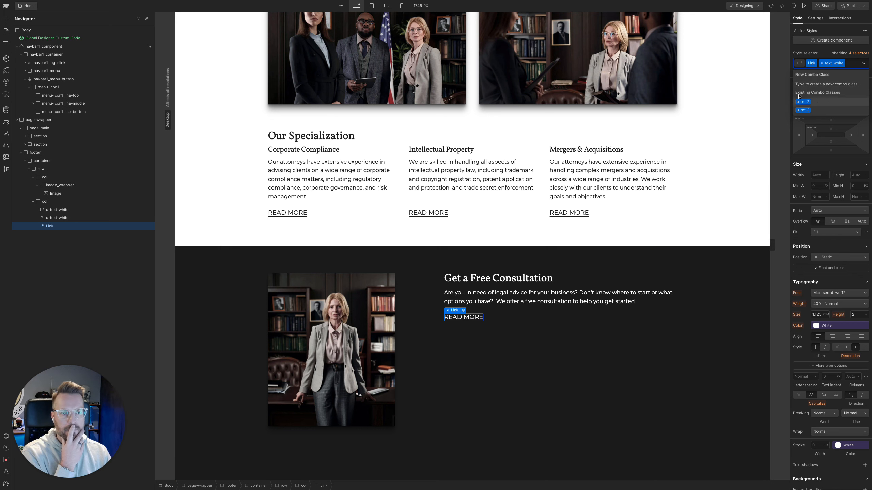
click(815, 52)
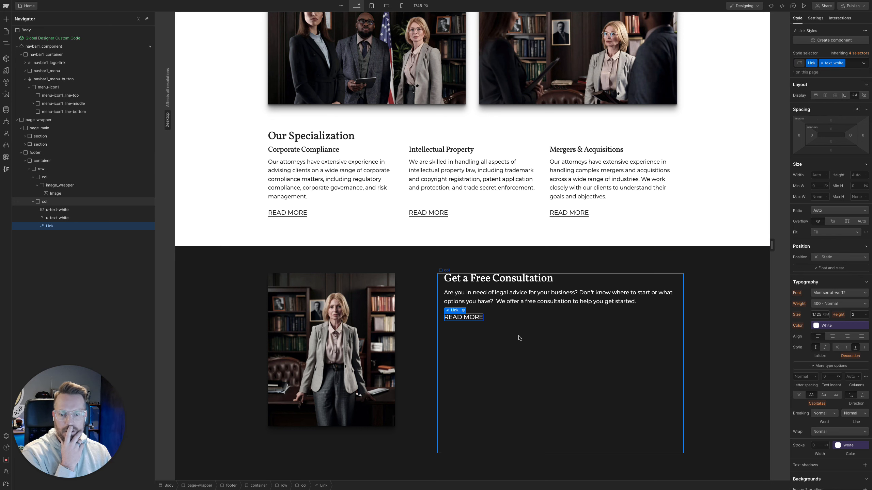
click(516, 334)
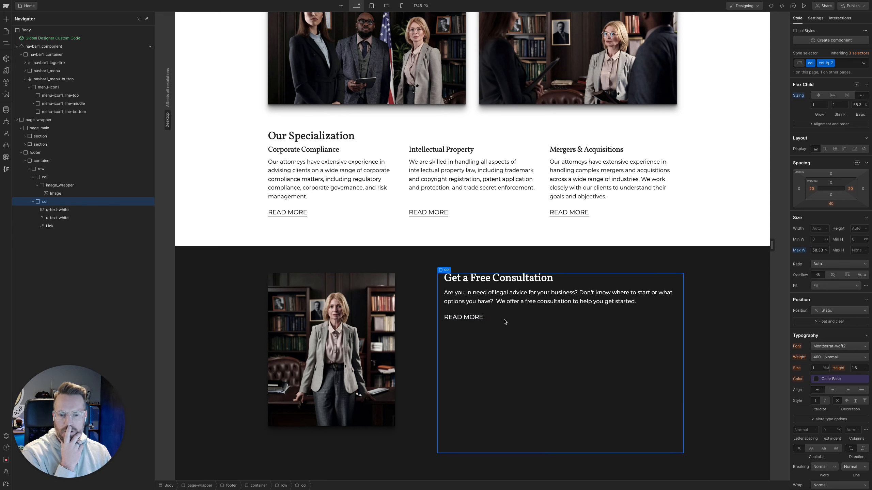
click(482, 319)
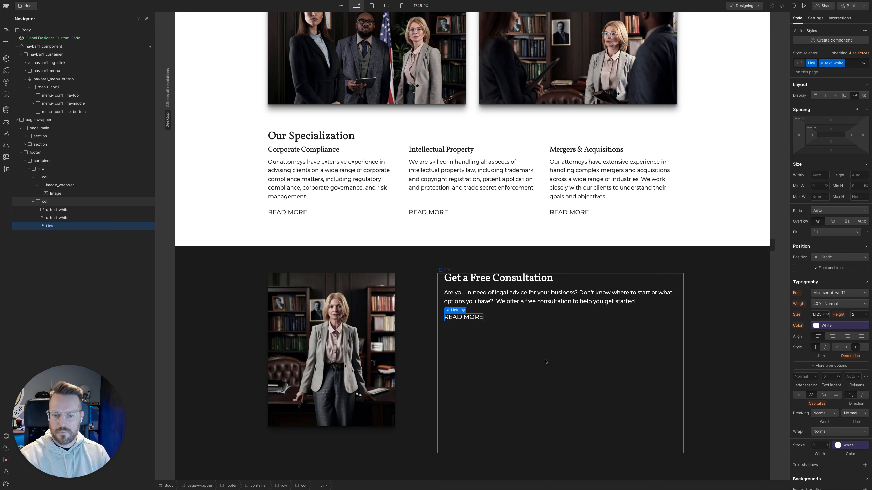
mouse_move(2, 178)
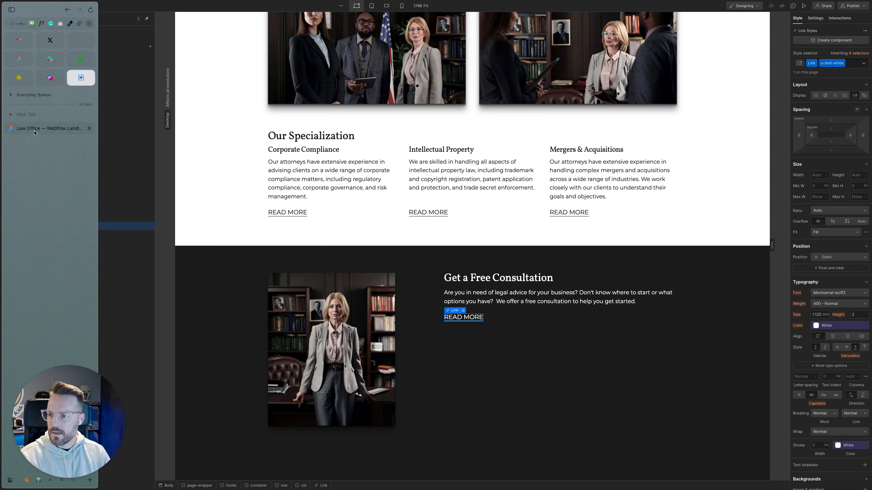
Switch to Figma and inspect the auto layout spacing of the footer's two-column frame and its text-and-links column
click(35, 131)
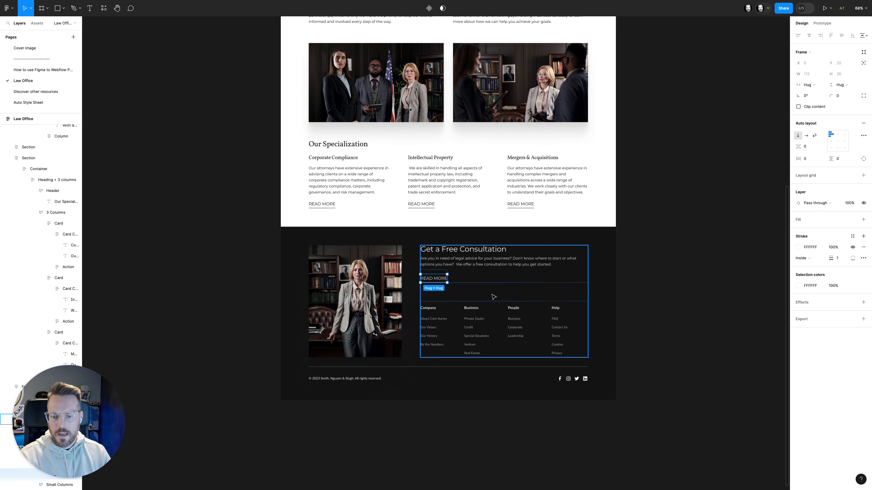
scroll(504, 298, down, 1)
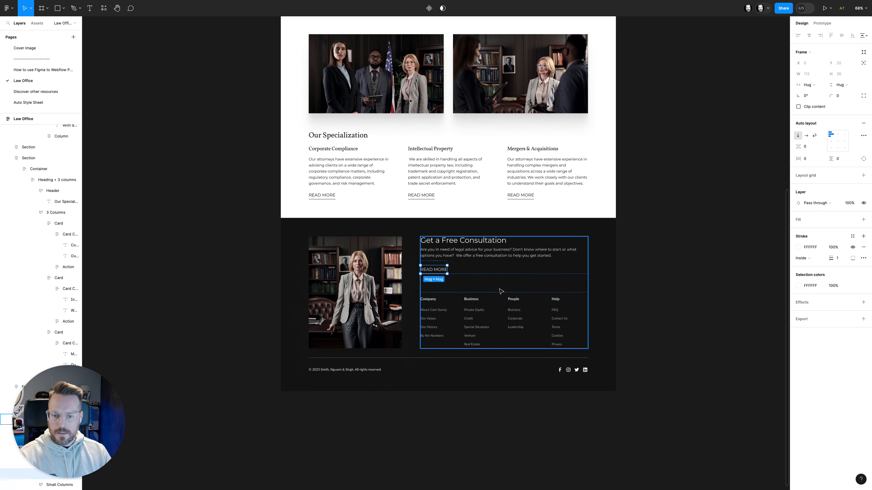
click(411, 298)
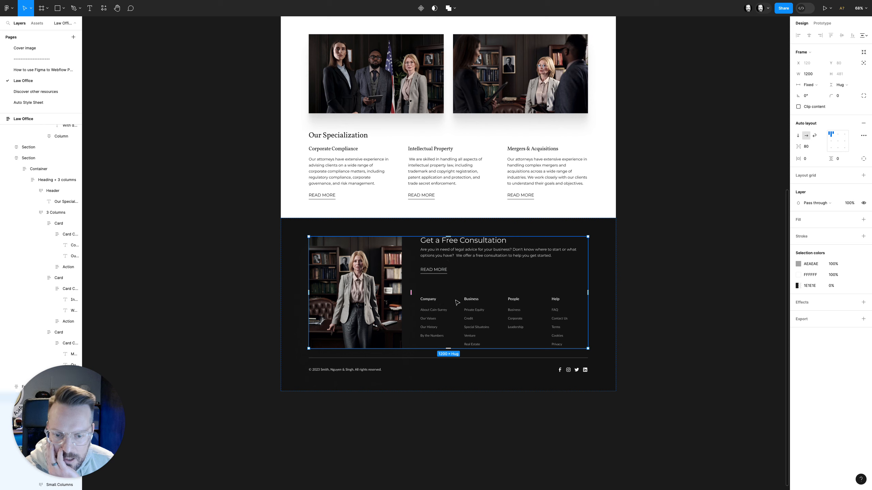
click(504, 324)
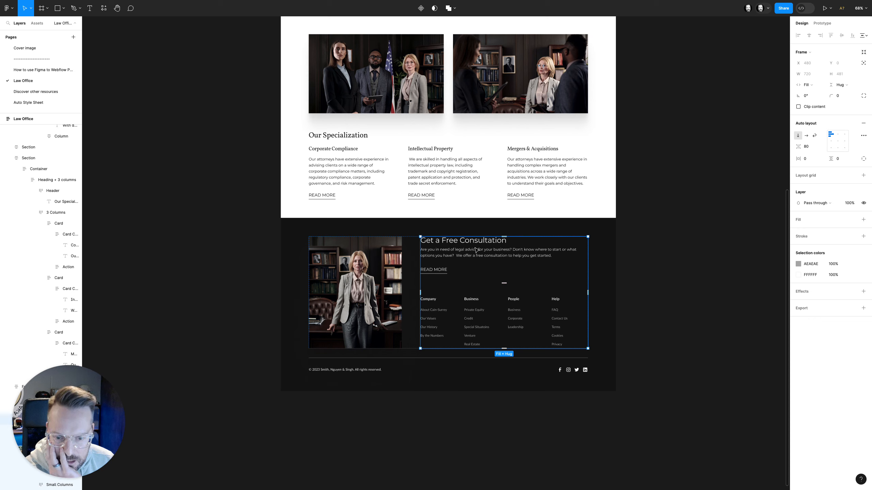
Back in Webflow, add a div block with the class row inside the footer's second column, and collapse that column in the element tree
mouse_move(3, 140)
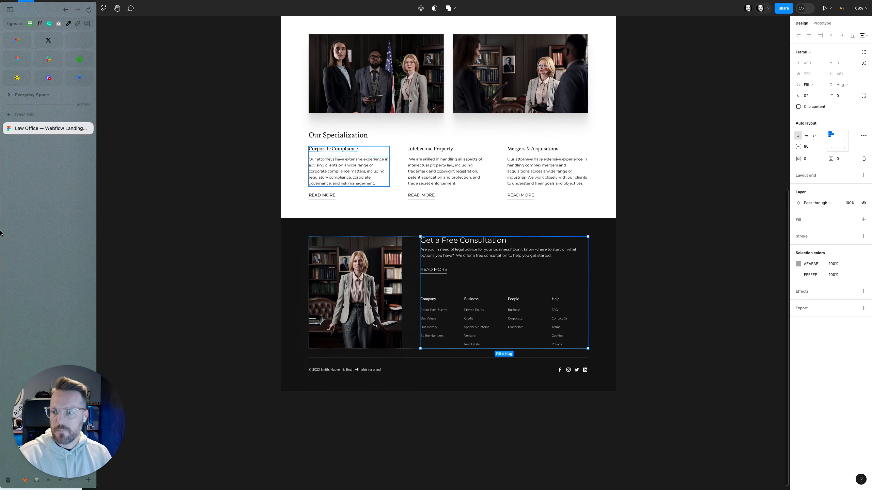
click(78, 79)
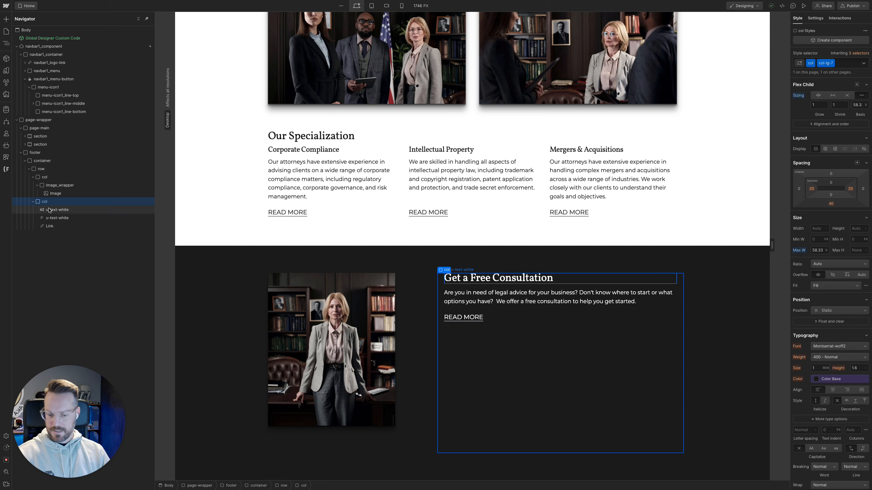
key(super+k)
text(div)
key(Return)
key(super+Return)
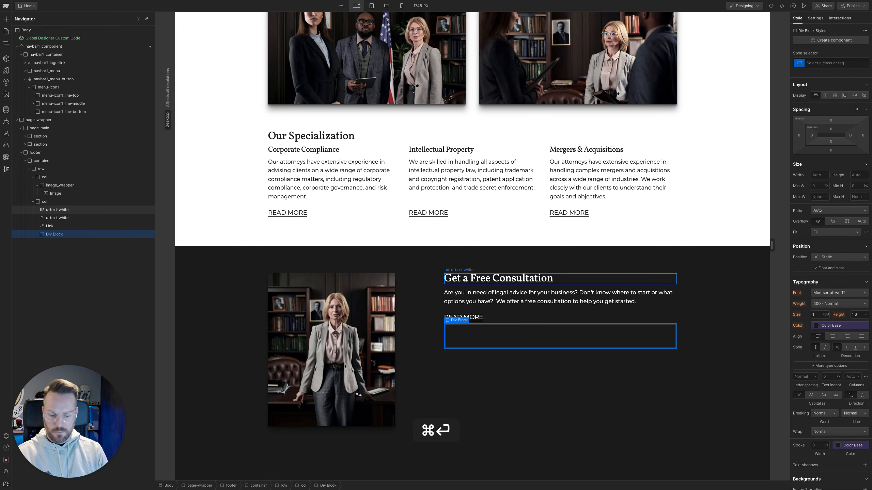
text(row)
key(Return)
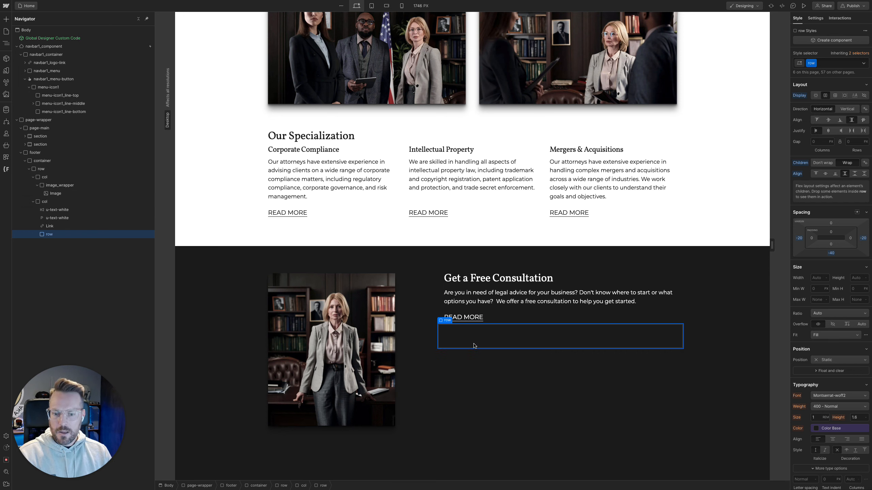
click(62, 203)
click(33, 201)
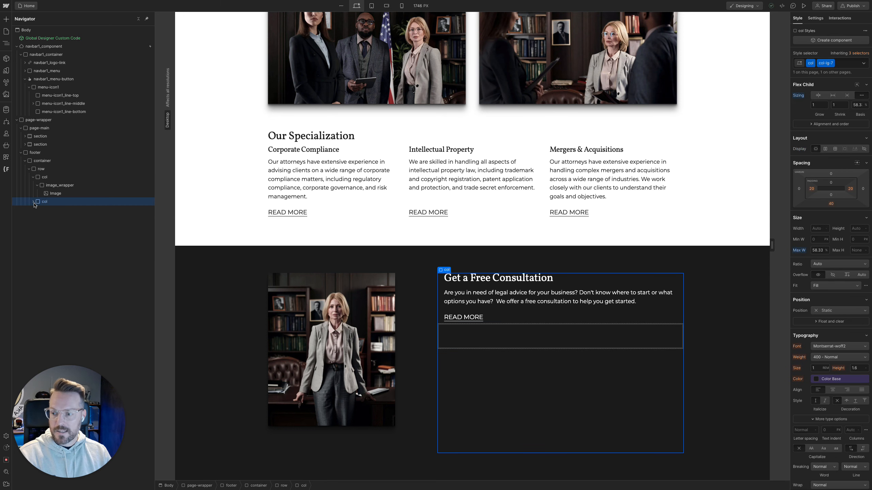
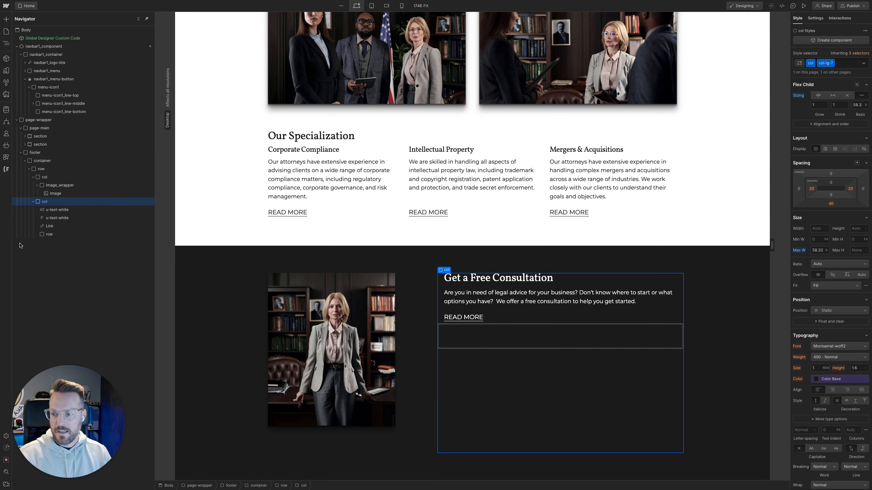
Select the new nested row in the footer's second column and check the four footer link columns in the Figma design
click(61, 236)
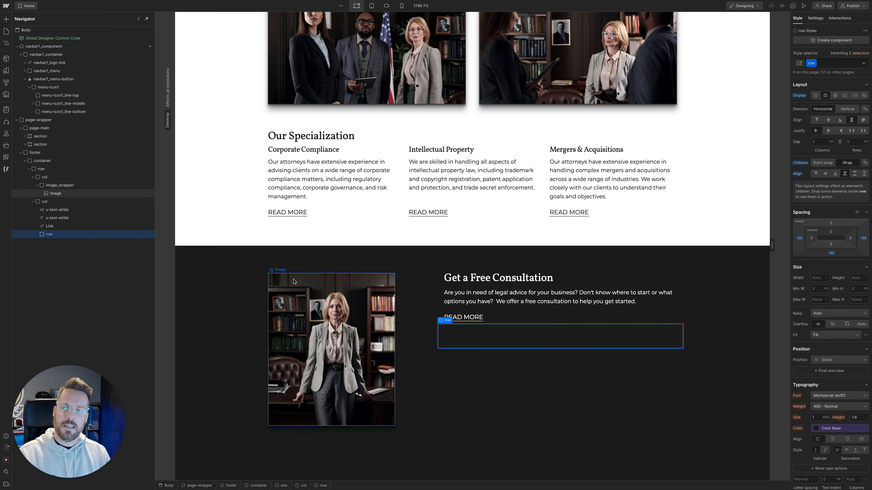
click(77, 205)
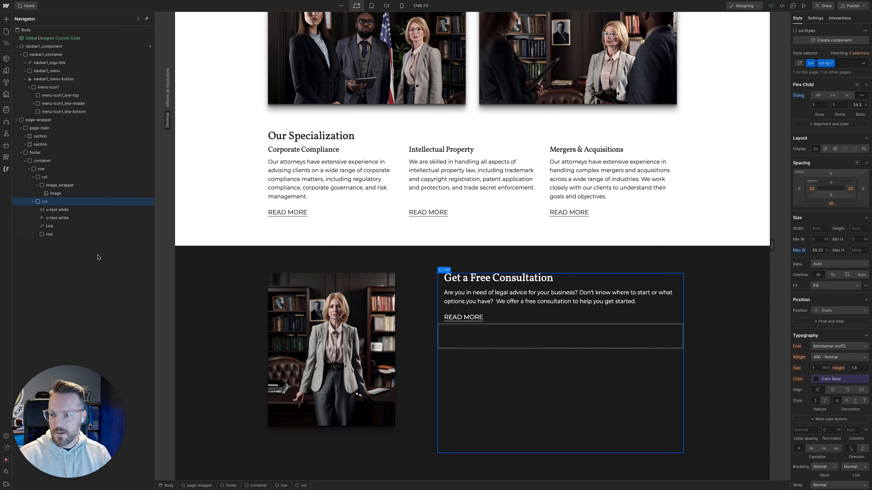
click(72, 237)
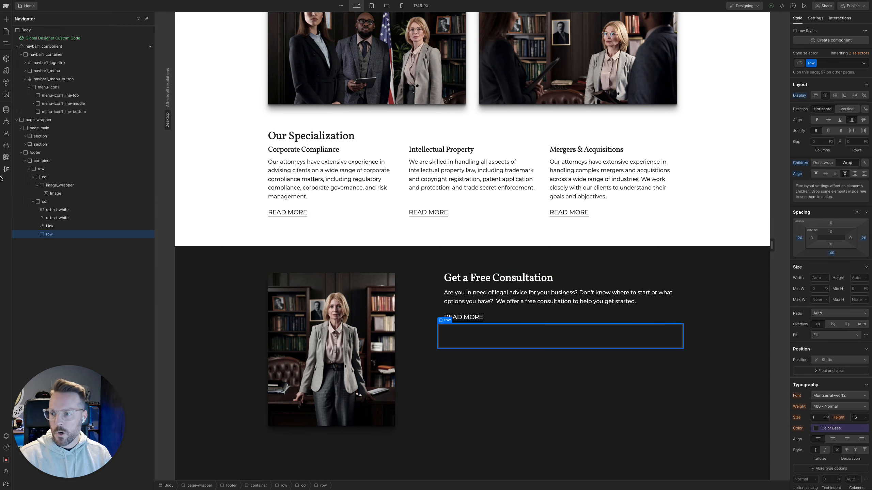
mouse_move(0, 179)
click(41, 129)
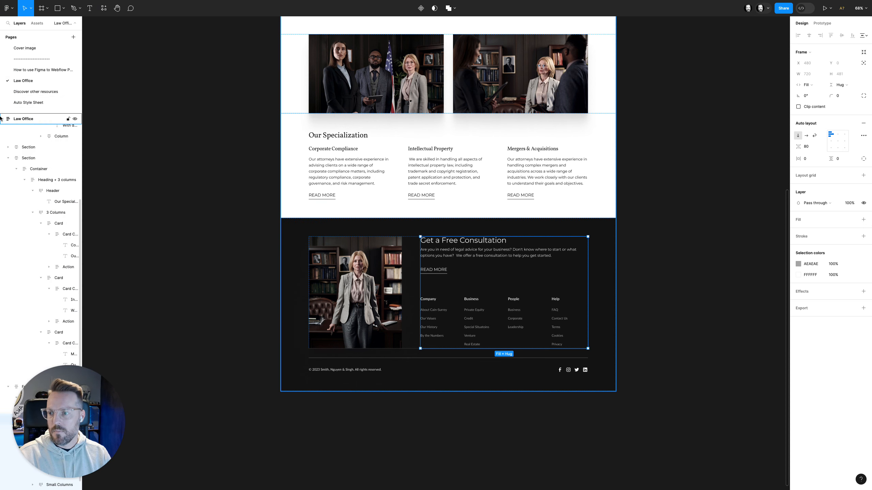
mouse_move(1, 118)
Back in Webflow, add a div block with the class col inside the nested row below the footer READ MORE link
click(75, 78)
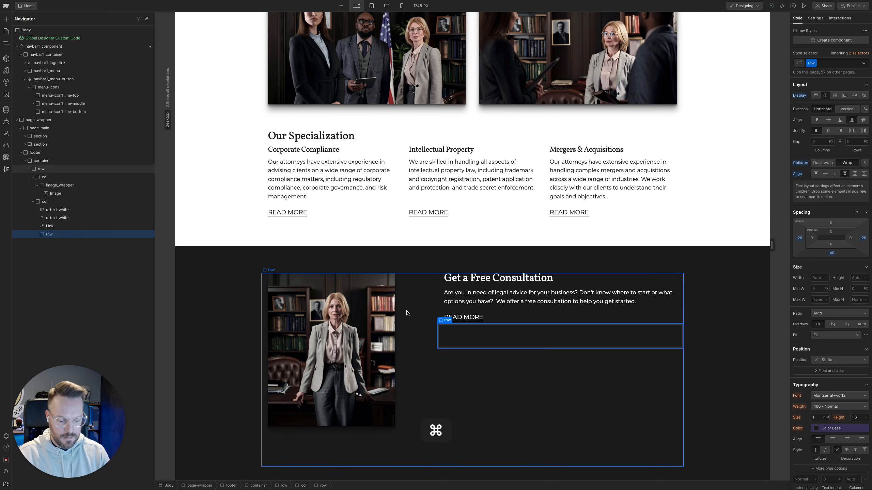
key(super+k)
key(Return)
key(super+Return)
text(col)
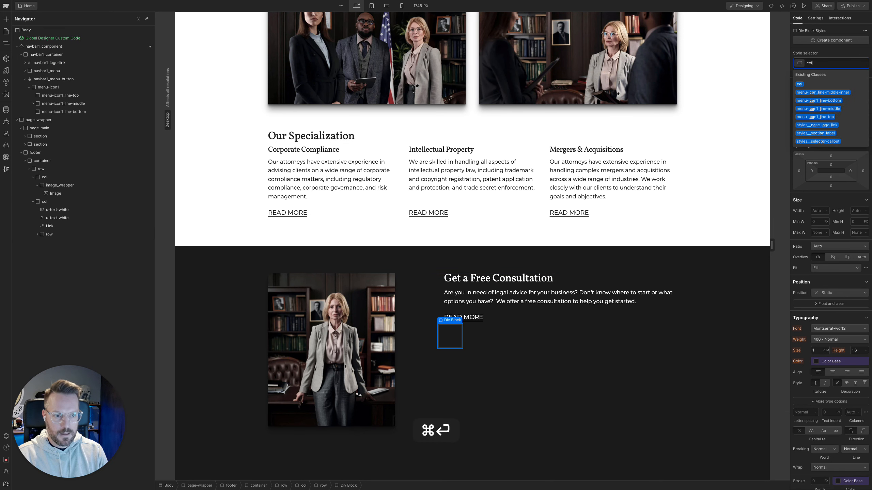
key(Return)
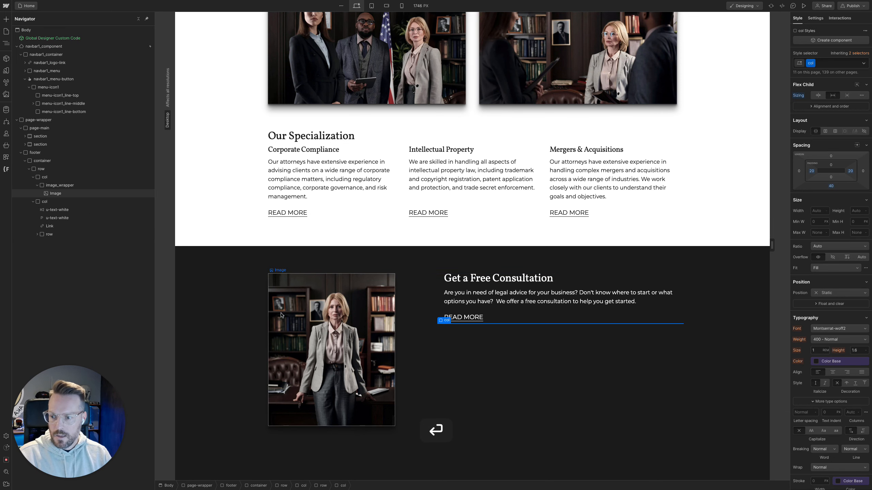
Duplicate the nested row's column three times and check the copies in the element tree
key(super+d)
key(super+d)
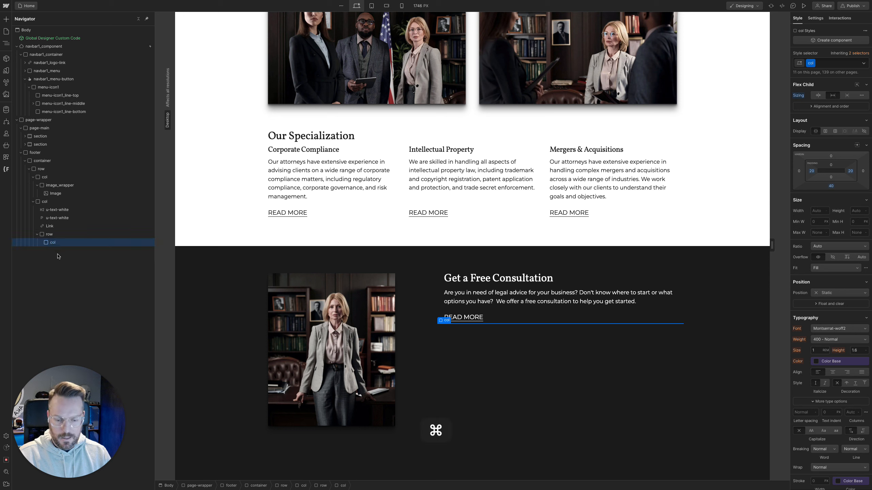
key(super+d)
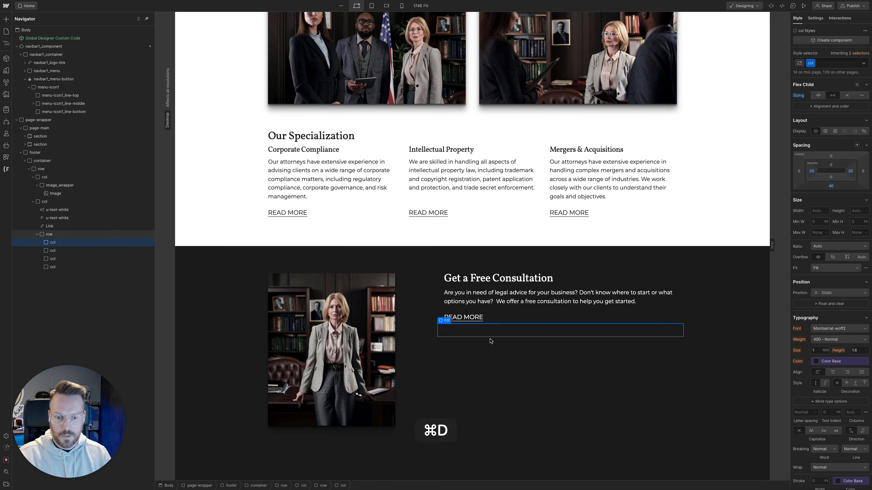
click(52, 251)
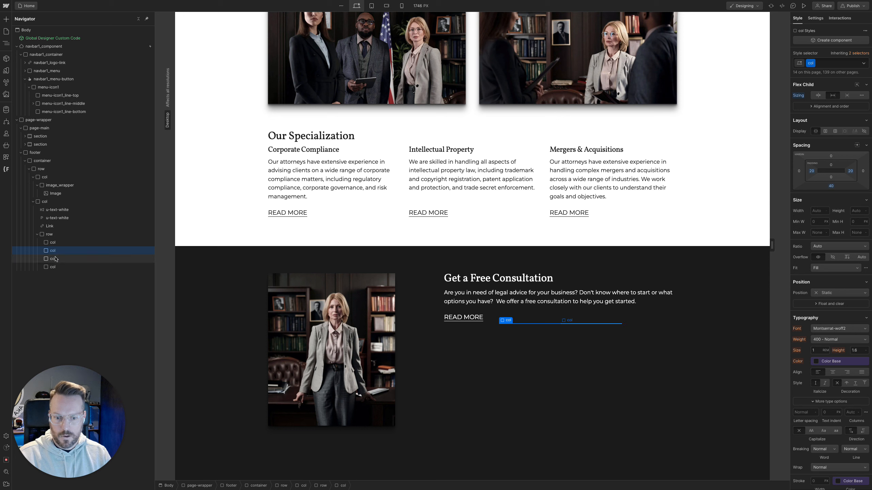
click(56, 259)
click(49, 234)
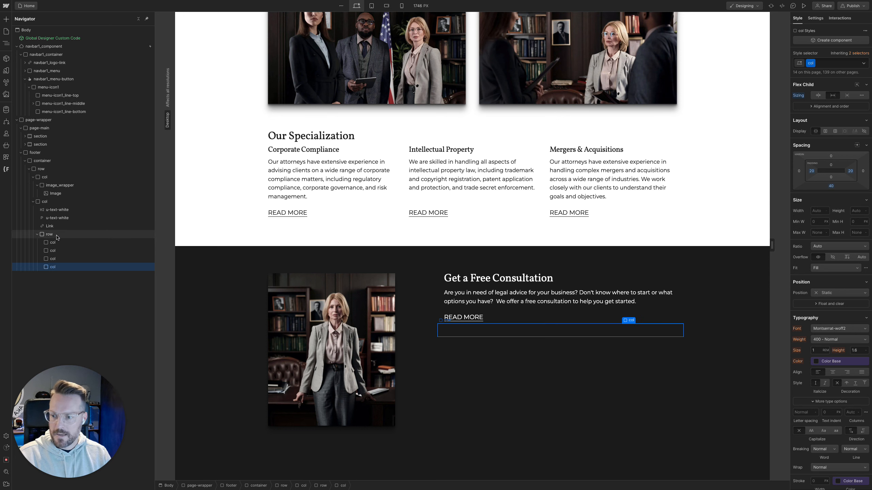
Add a text block inside the first column of the nested footer row
click(55, 243)
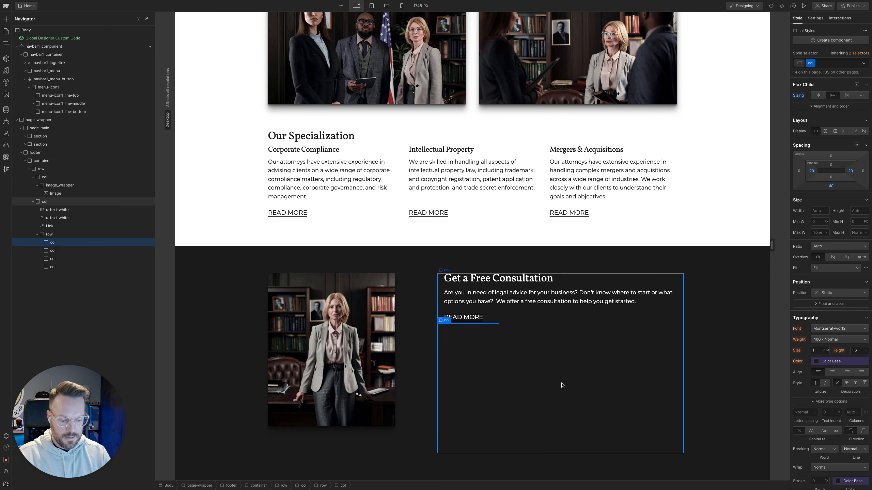
key(super+k)
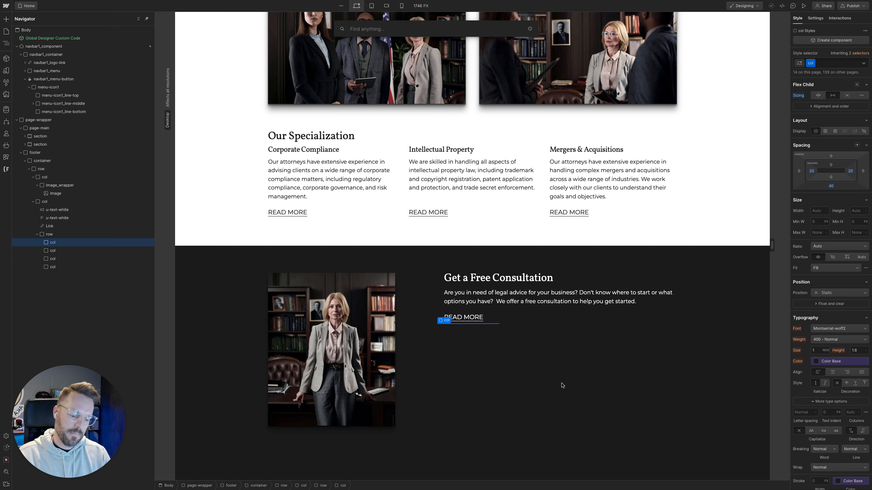
text(text)
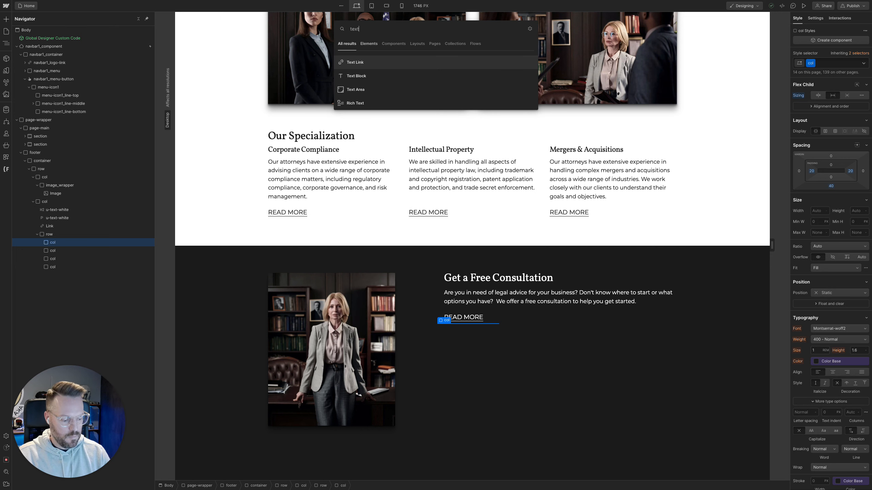
key(Down)
key(Return)
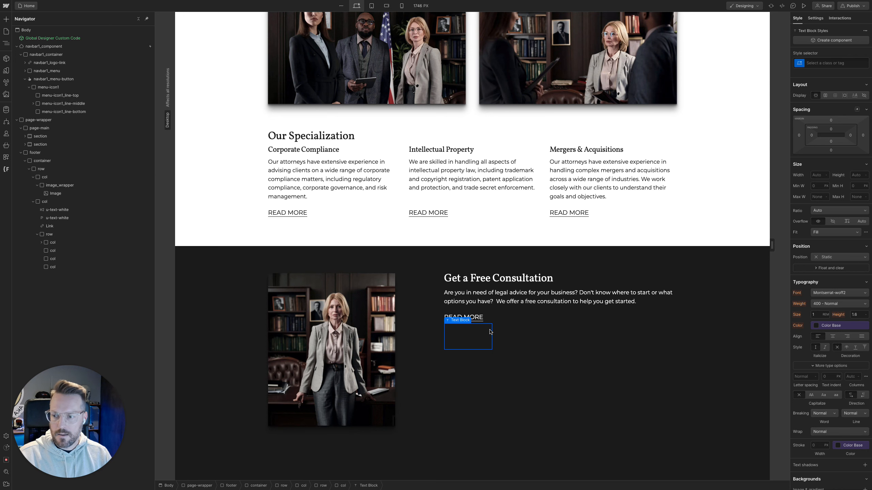
Switch to Figma and copy the Company heading text from the footer's first link column
mouse_move(1, 132)
click(27, 129)
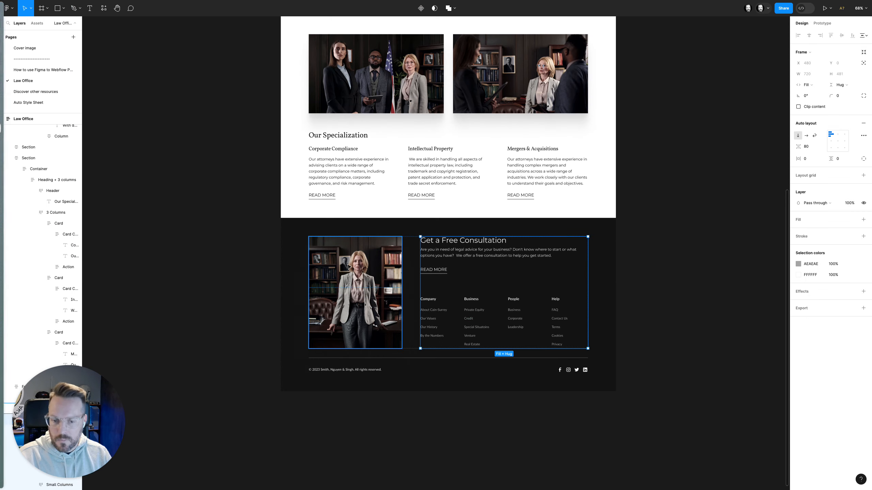
super+click(437, 300)
double_click(433, 300)
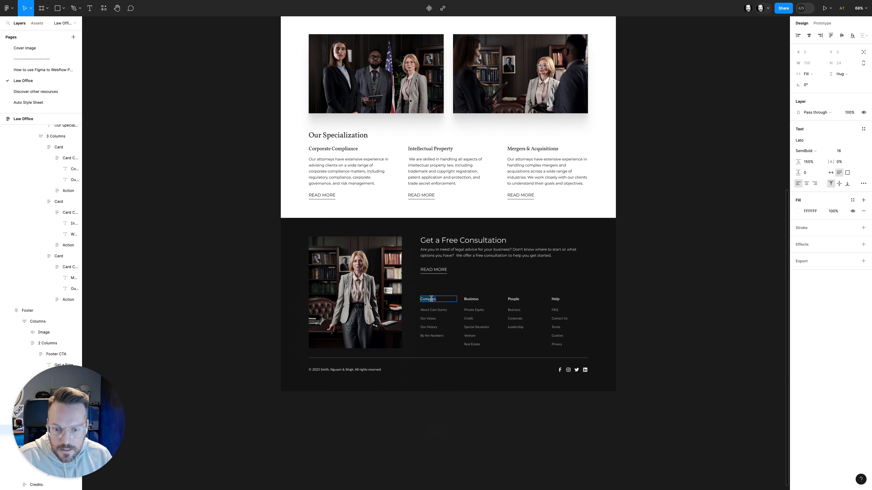
key(super+c)
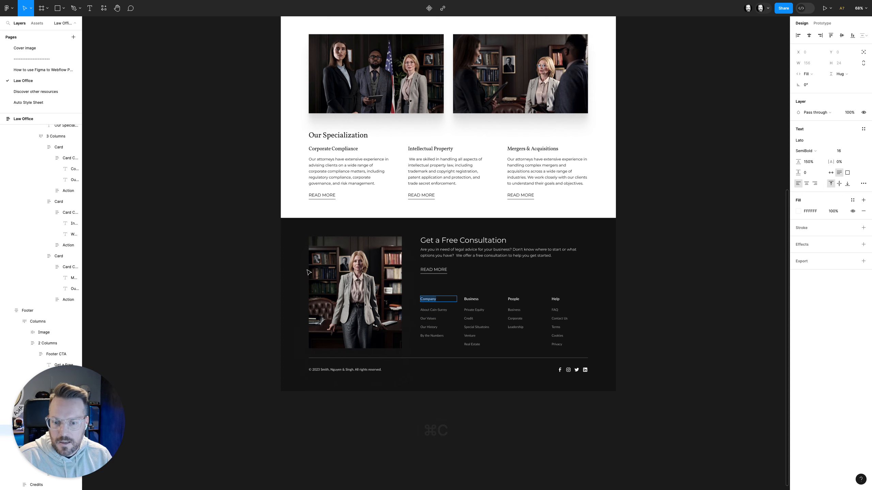
Back in Webflow, give the new text block the new class footer_list-heading
mouse_move(1, 137)
click(34, 127)
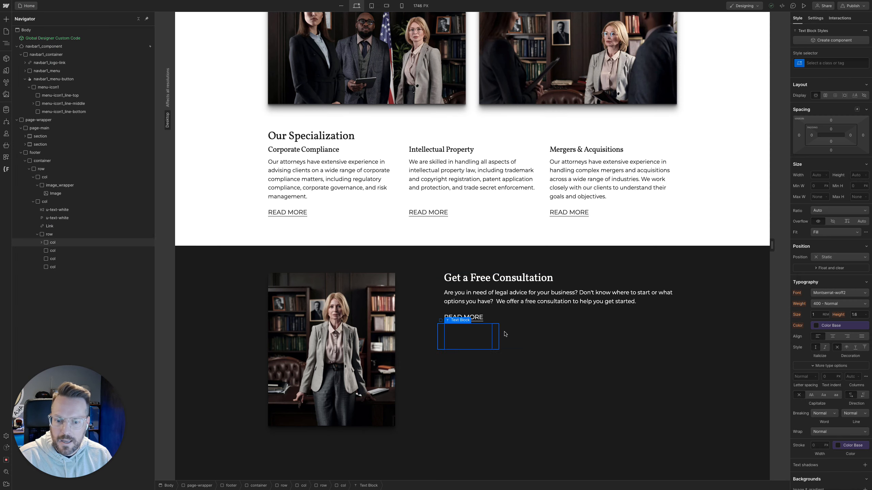
key(super+Return)
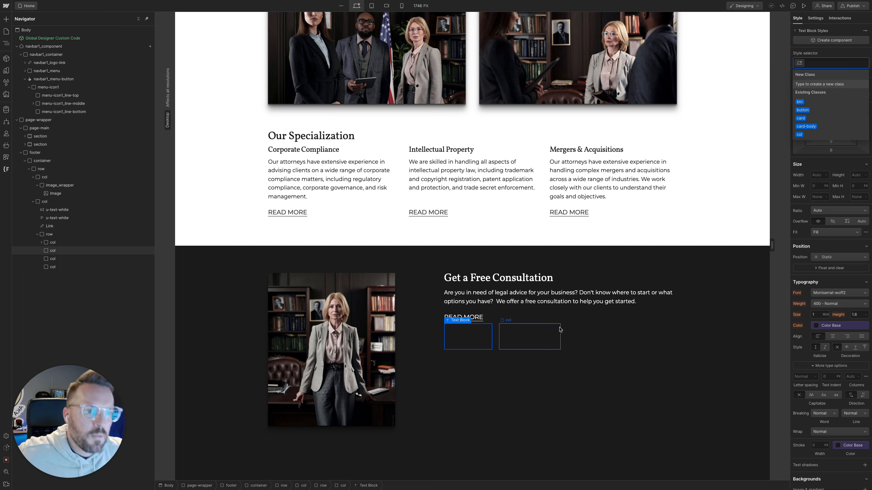
text(footer_li)
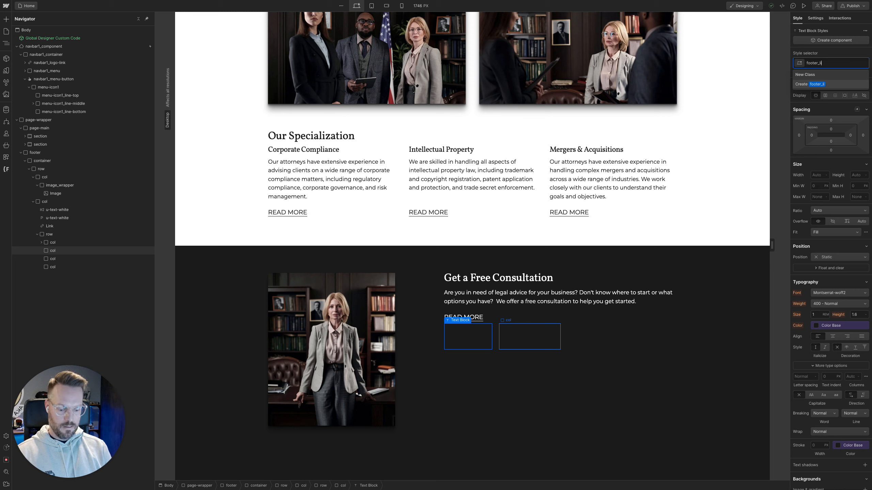
text(st-heading)
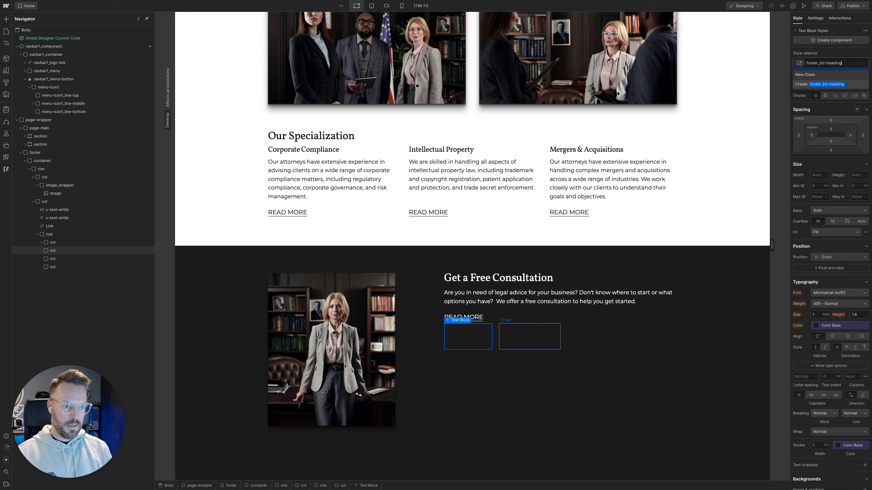
key(Return)
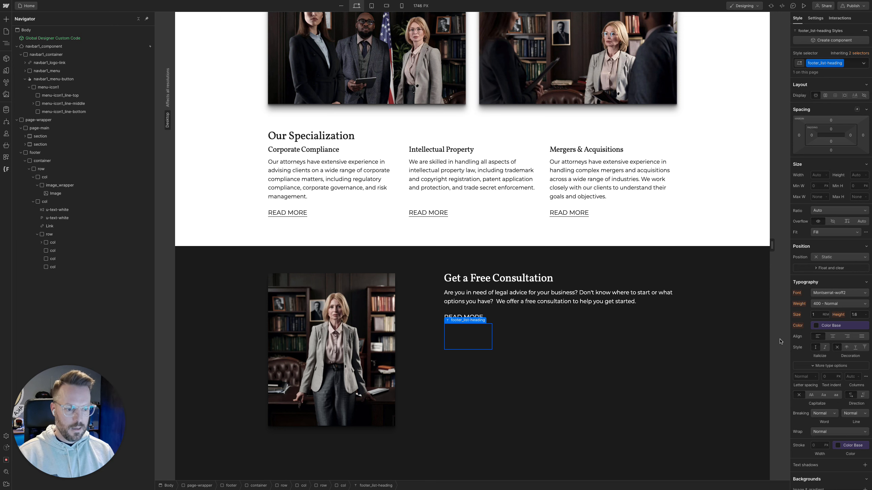
Set the footer_list-heading text color to the White variable and replace its placeholder text with the copied word Company
click(815, 326)
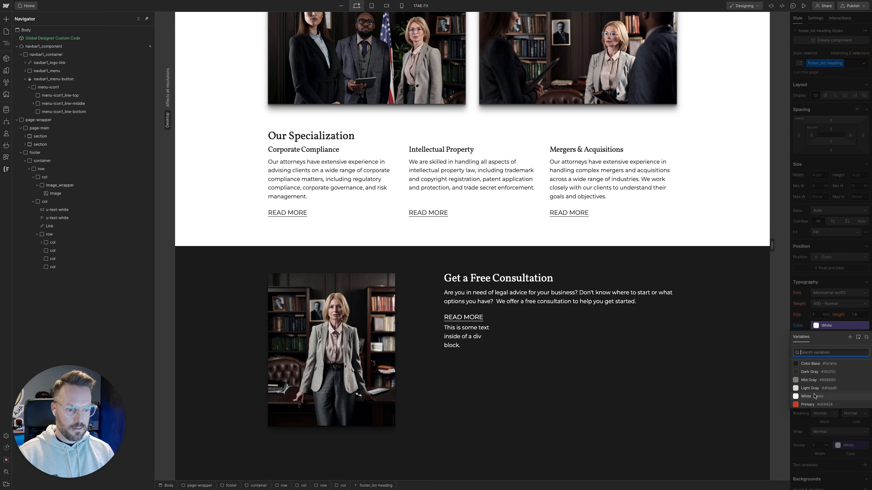
click(816, 397)
double_click(480, 343)
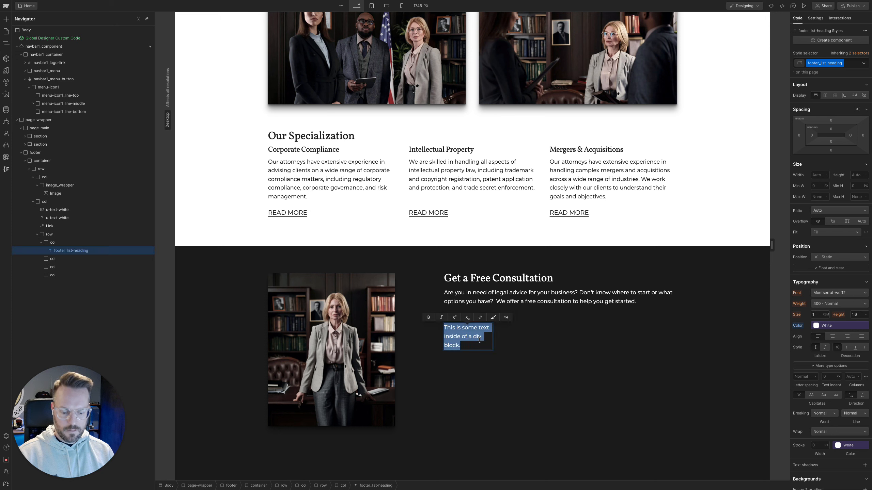
key(super+v)
click(484, 354)
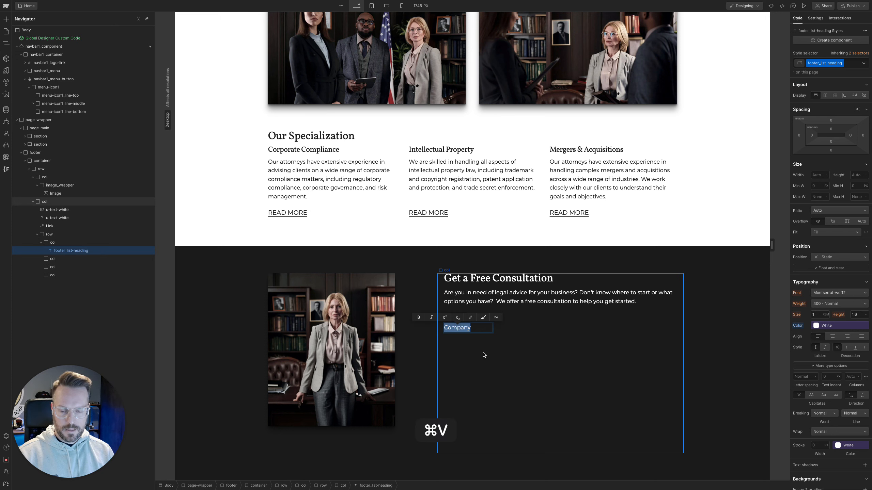
click(481, 332)
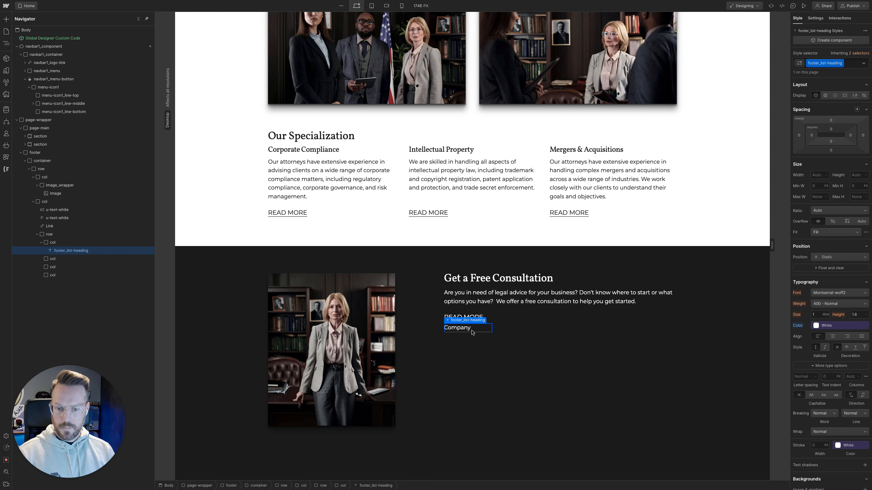
Switch to Figma and copy the About Cain-Surrey link text below the Company heading
mouse_move(1, 132)
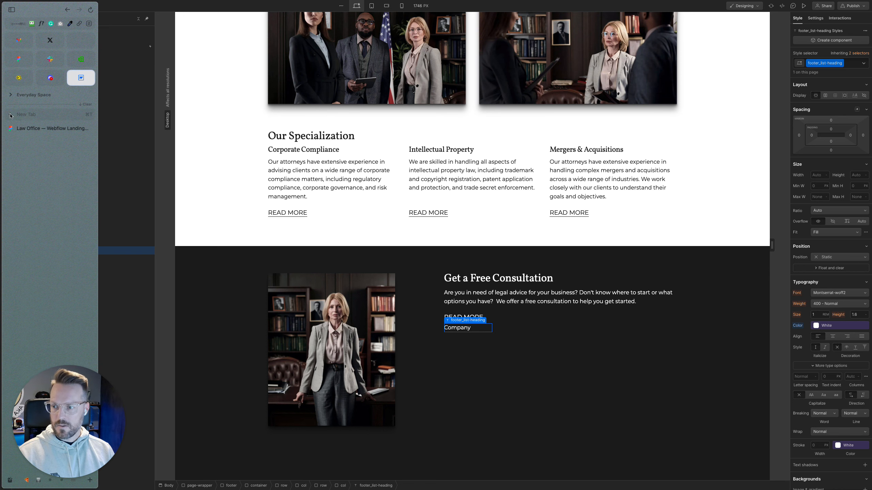
click(33, 129)
scroll(445, 328, up, 1)
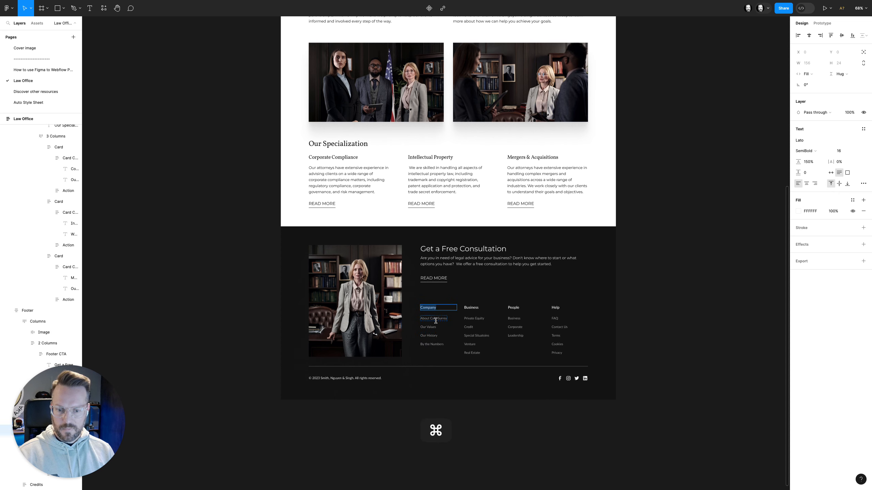
super+click(430, 319)
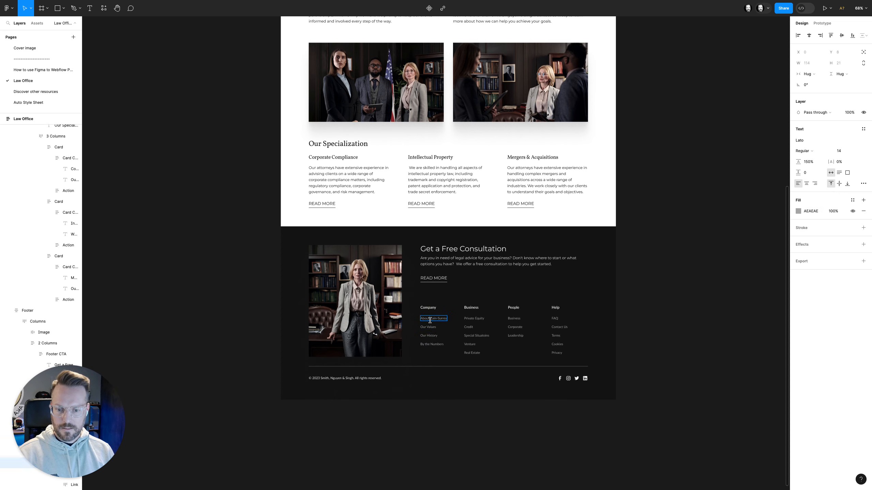
double_click(429, 319)
key(super+c)
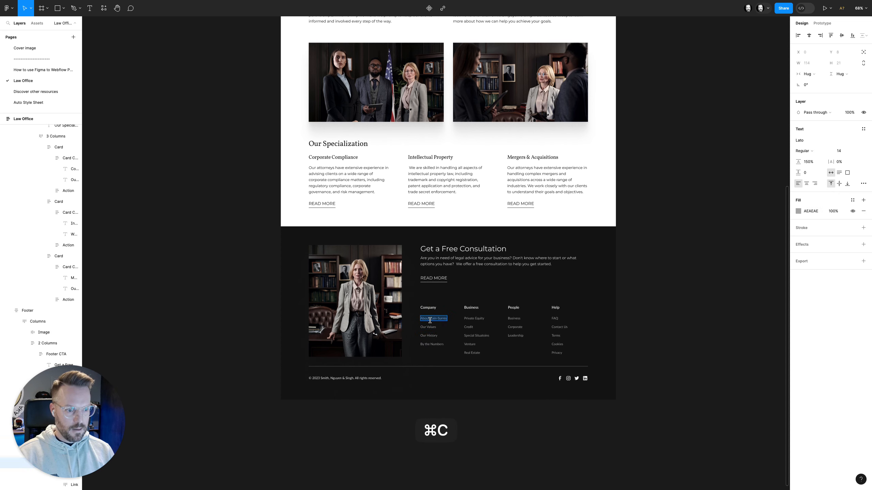
Measure the spacing between the About Cain-Surrey link and the Company heading above it
key(Escape)
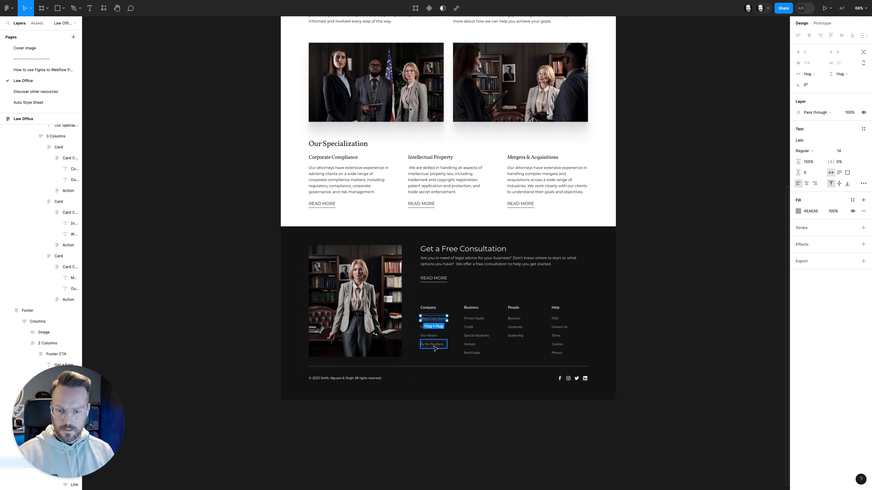
key(alt)
scroll(436, 361, up, 5)
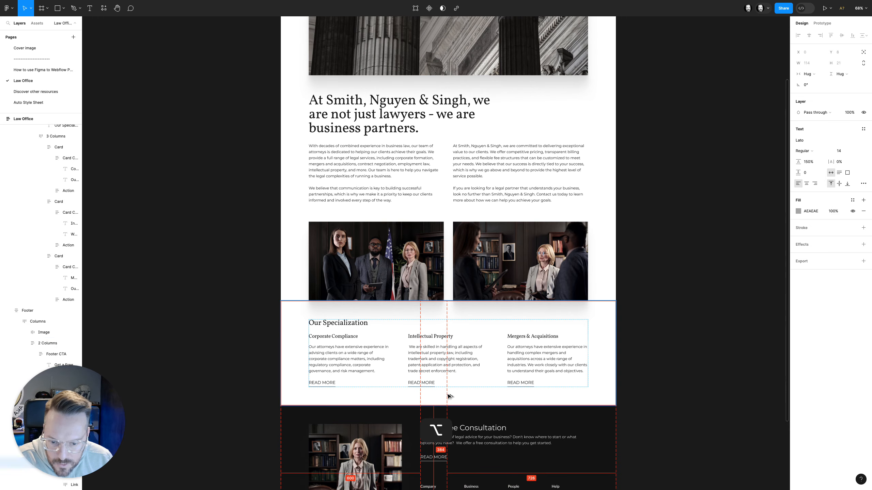
scroll(448, 397, down, 3)
click(449, 395)
scroll(449, 357, up, 5)
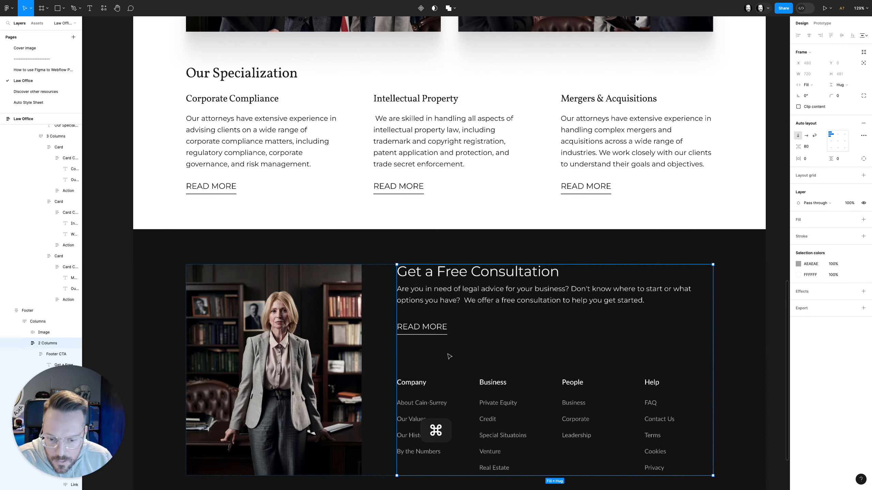
scroll(449, 357, down, 2)
super+click(422, 330)
key(alt)
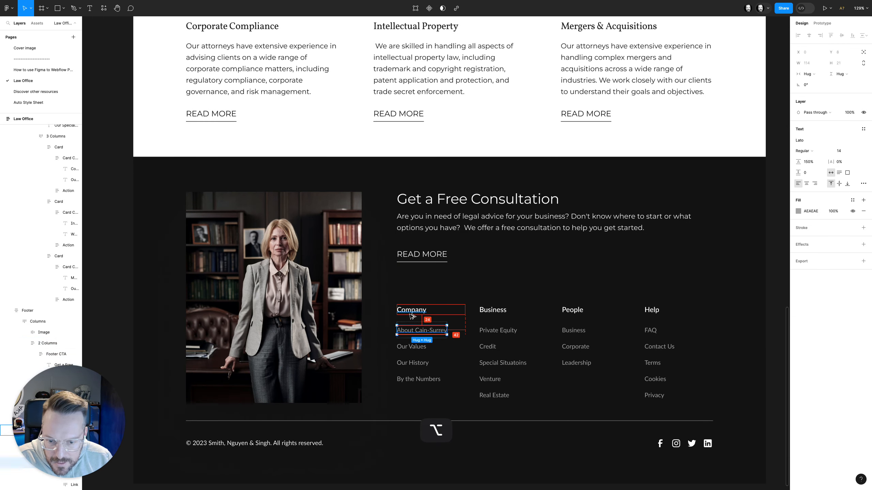
Examine the spacing and auto layout padding of the Company heading, its link list and the About Cain-Surrey link frame
click(408, 351)
key(alt)
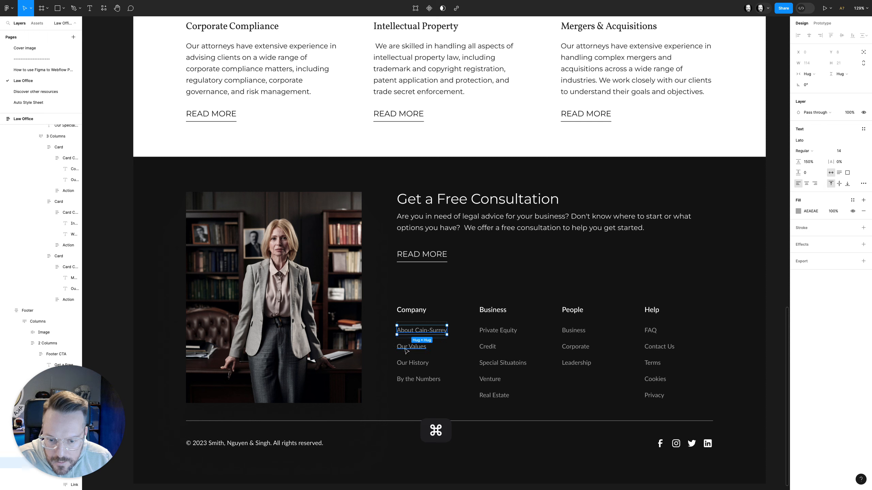
click(407, 338)
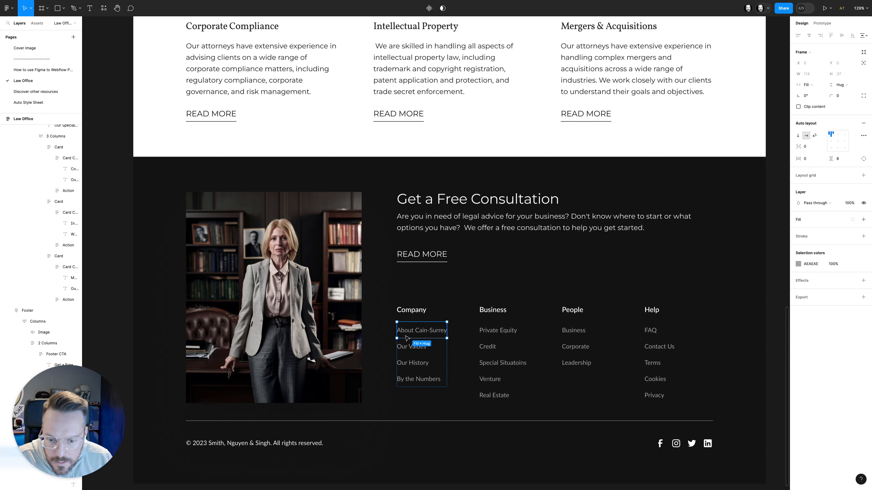
key(alt)
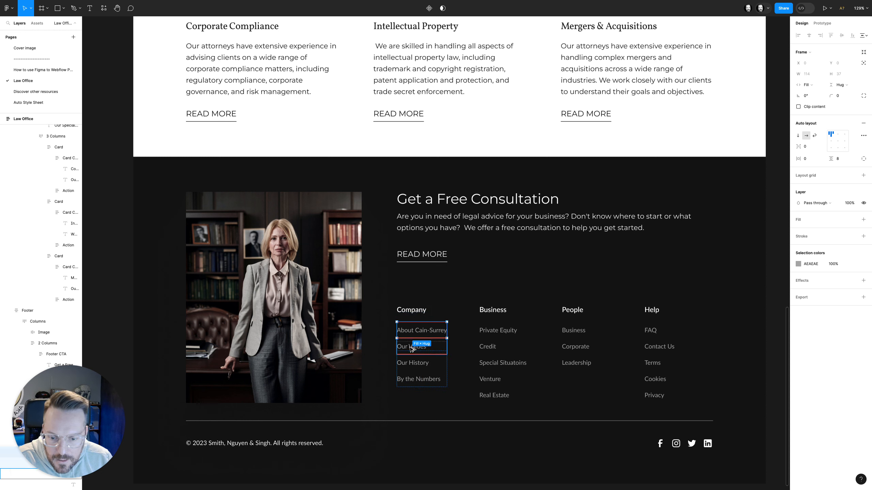
click(411, 313)
key(alt)
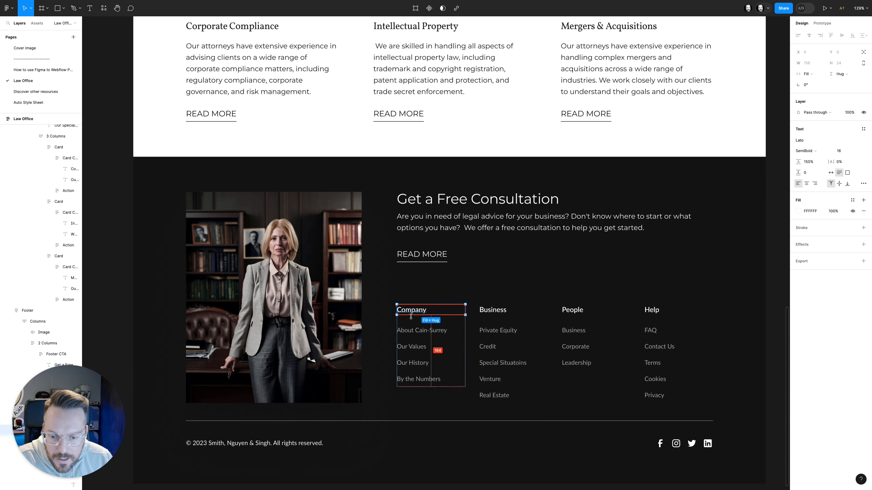
click(410, 325)
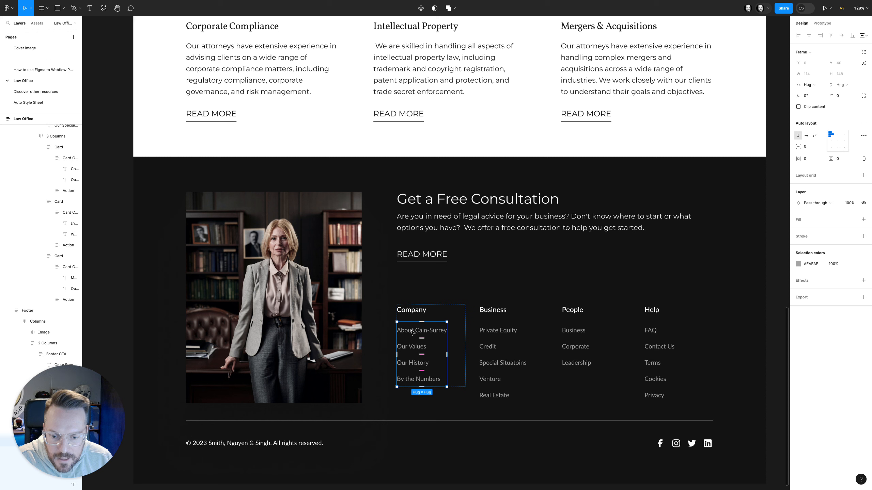
click(411, 332)
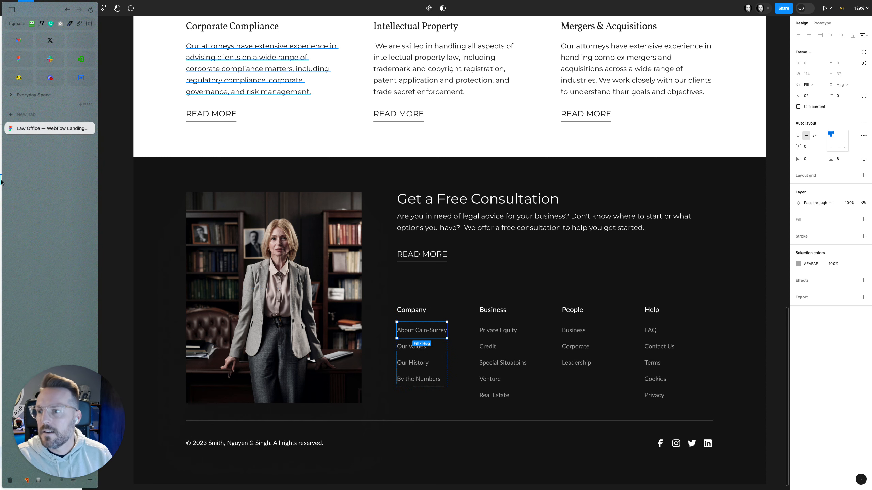
Switch to Webflow and set the footer_list-heading bottom margin to 1rem
click(80, 82)
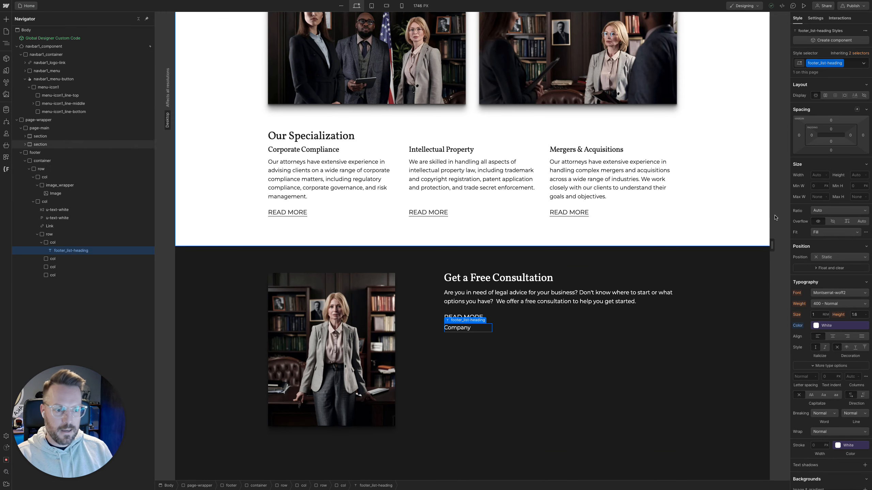
click(831, 151)
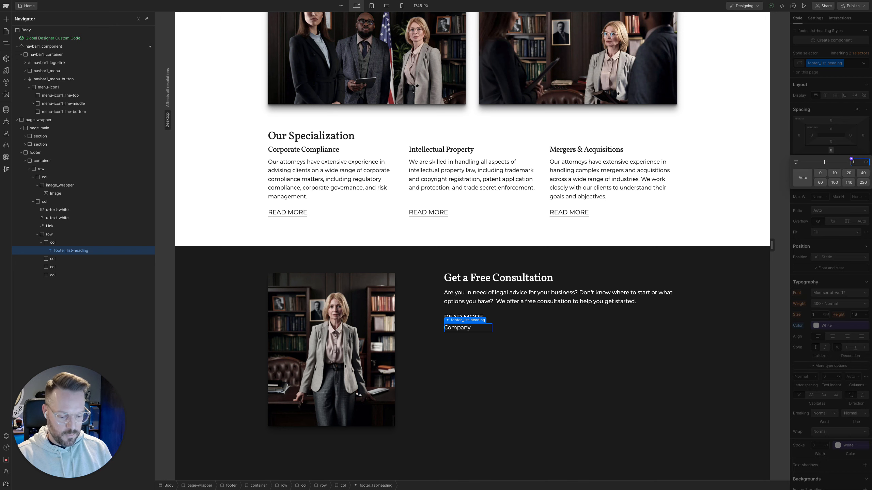
text(1rem)
key(Return)
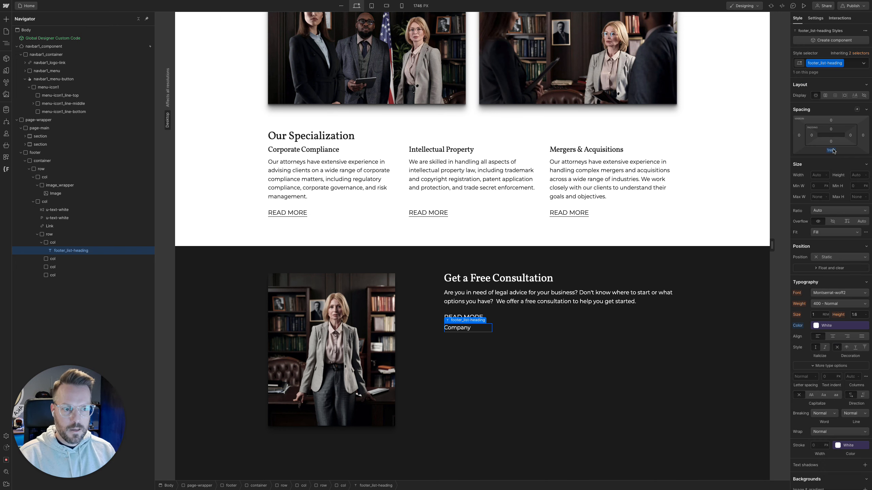
Add a Text Link element below the Company heading inside the first footer link column
click(70, 245)
key(super+k)
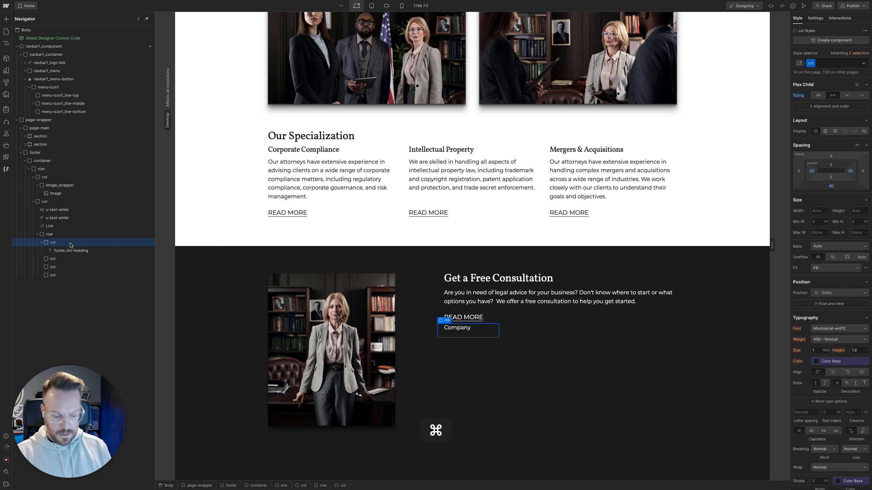
text(l)
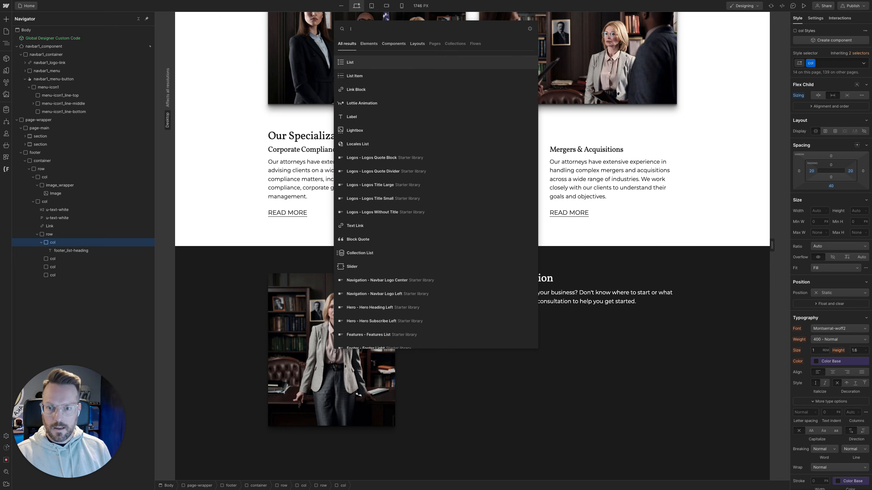
key(BackSpace)
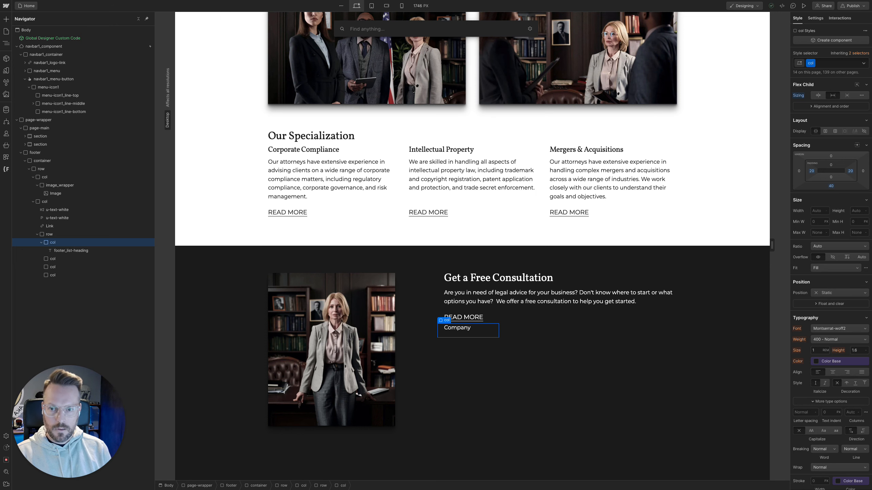
text(text)
key(Down)
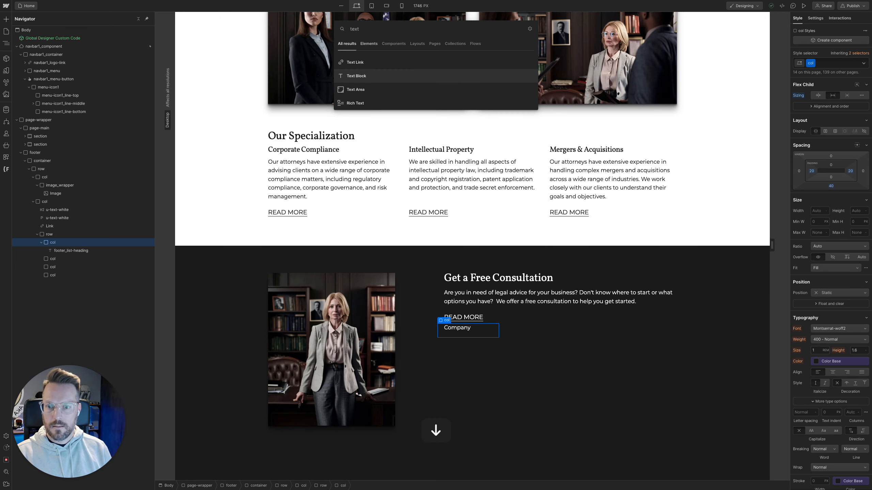
key(Up)
key(Return)
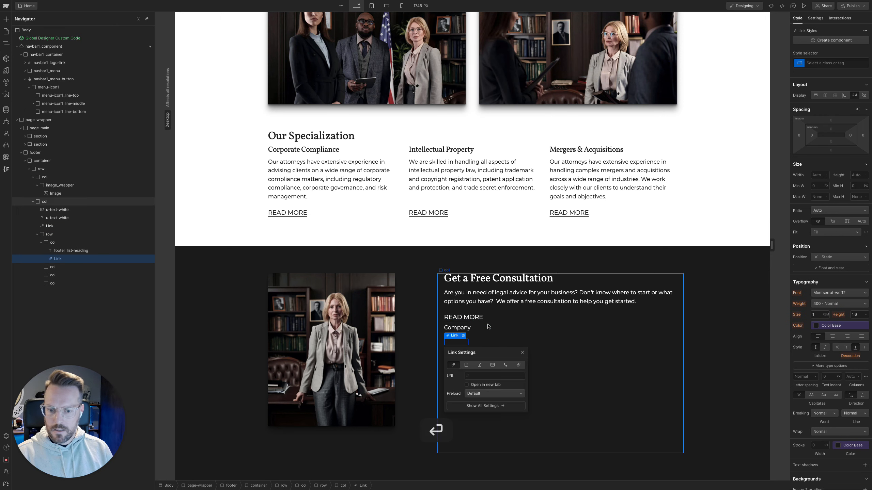
Give the new text link the new class footer_link
key(super+Return)
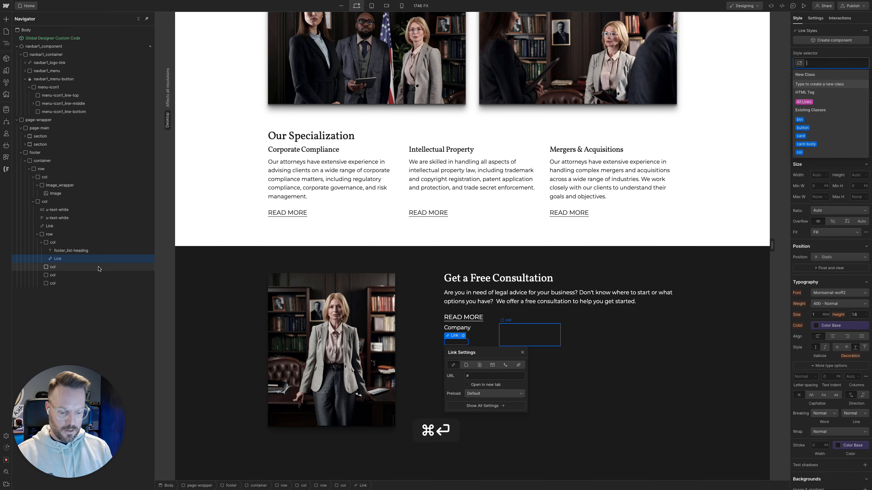
text(footer_lin)
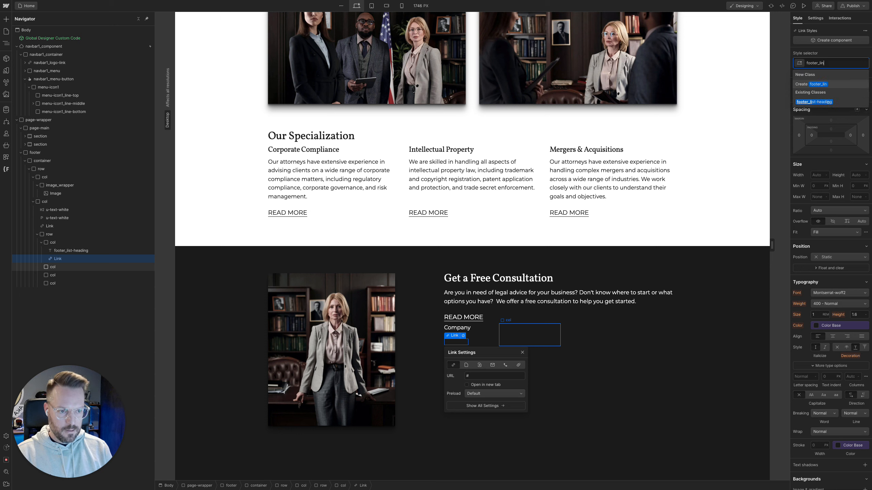
text(k)
key(Return)
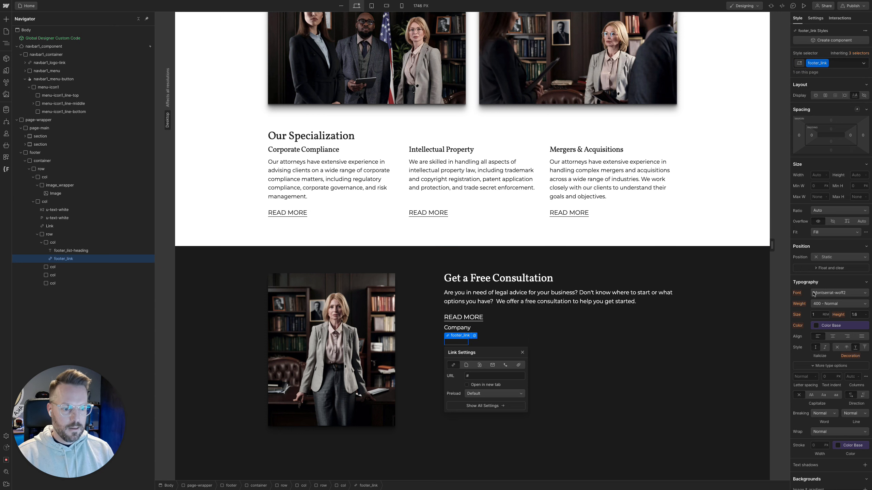
Set the footer_link text color to the White variable and remove its underline decoration
click(830, 325)
click(824, 397)
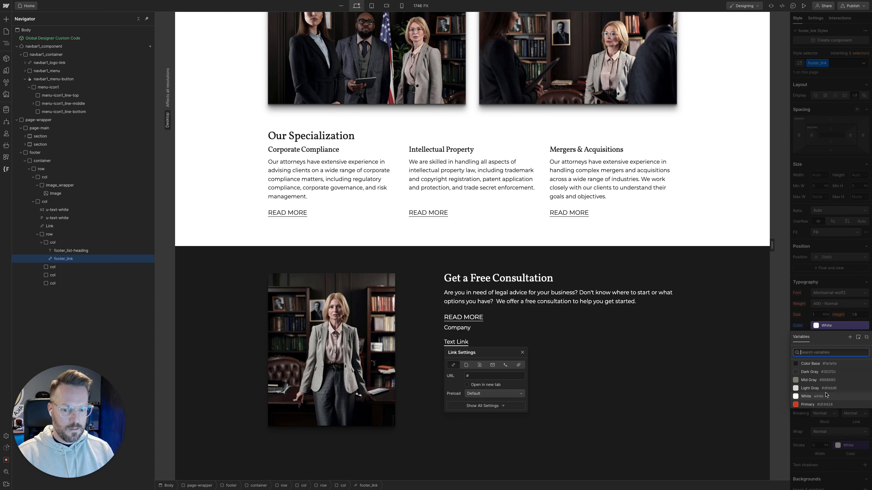
click(837, 347)
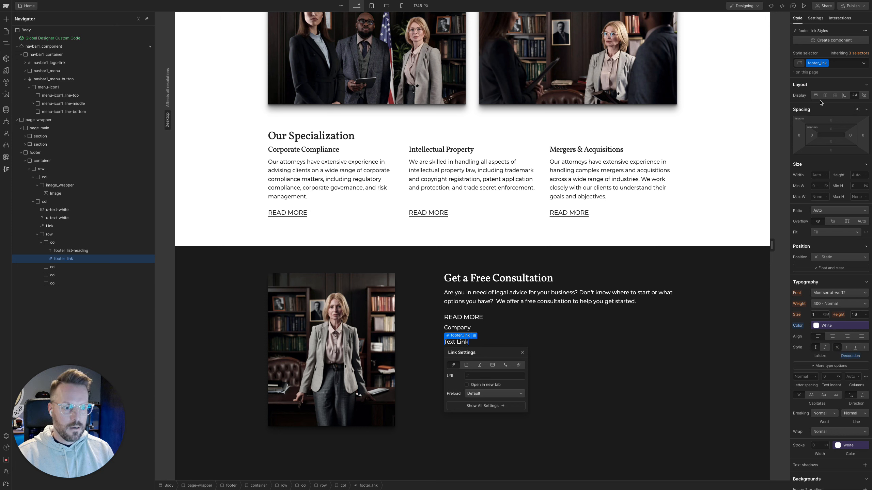
Set footer_link to block display with 0.5rem padding above and below
click(816, 95)
click(830, 131)
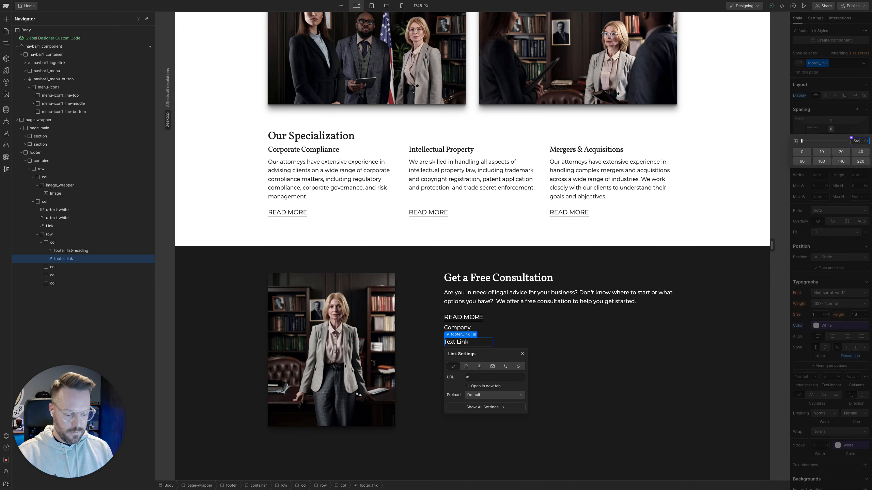
text(.5rem)
key(alt+Return)
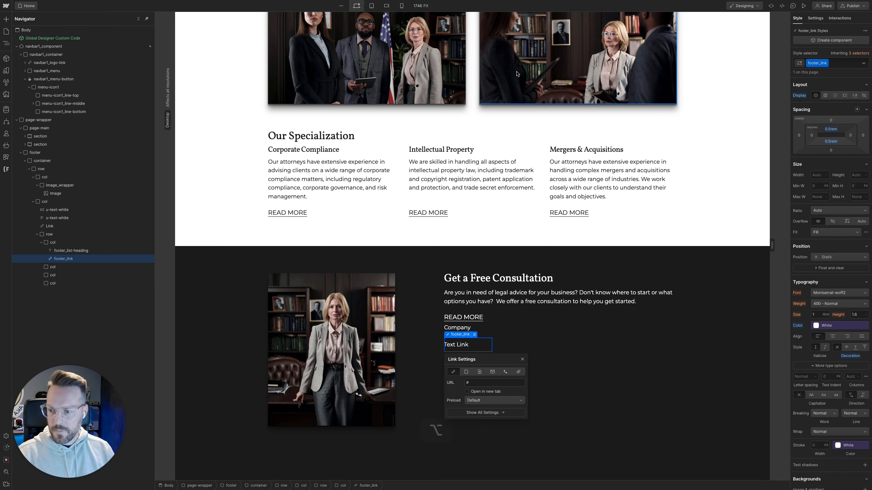
Duplicate the footer_link text link three times to make four links under the Company heading
key(super+d)
key(super+d)
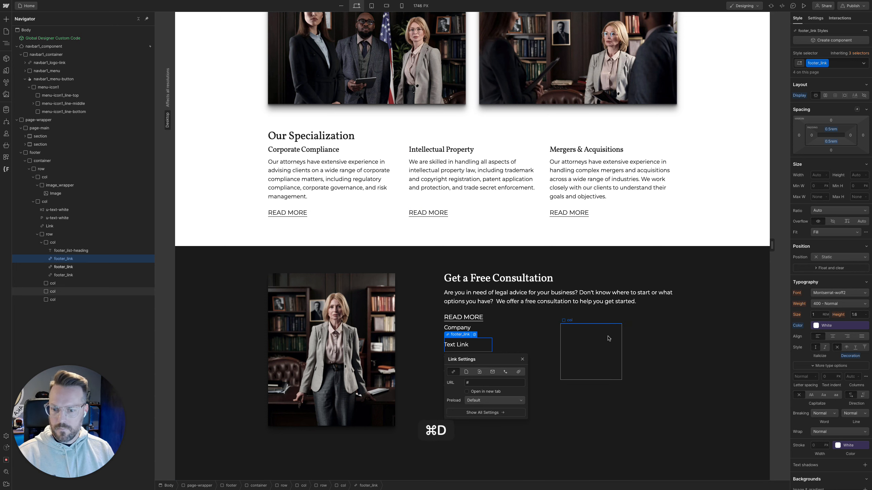
key(super+d)
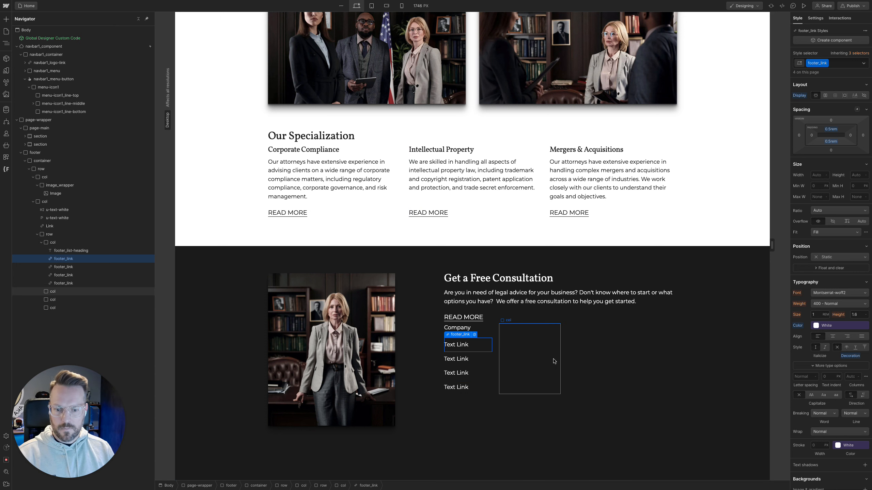
Replace the first Company link's placeholder text with the copied text About Cain-Surrey
double_click(455, 345)
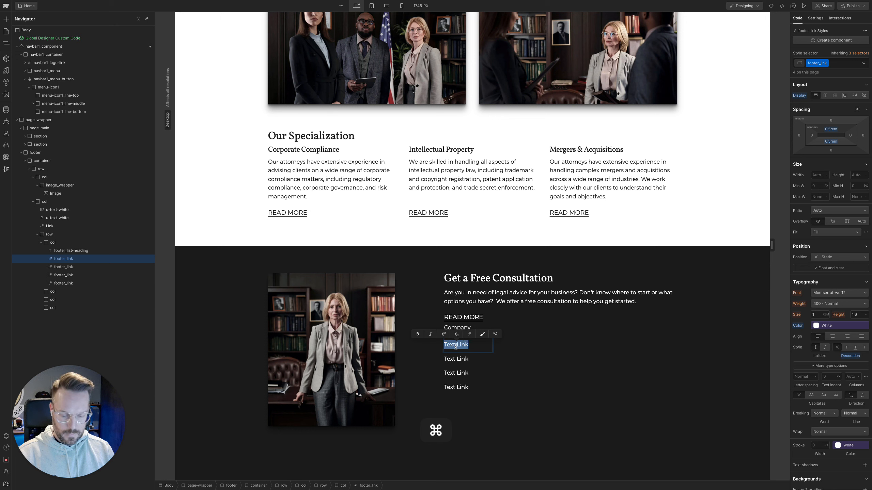
text(About Cain-Surrey)
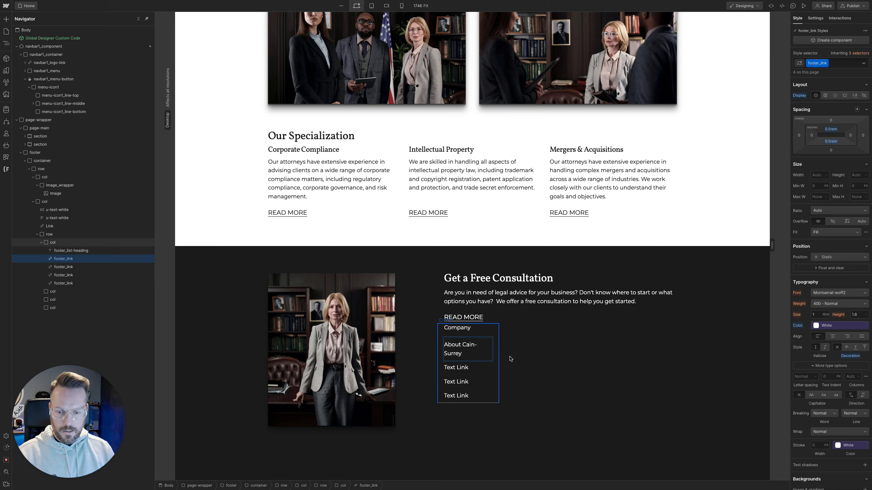
click(510, 359)
Change the footer_link text color to the Mid Gray variable
click(483, 353)
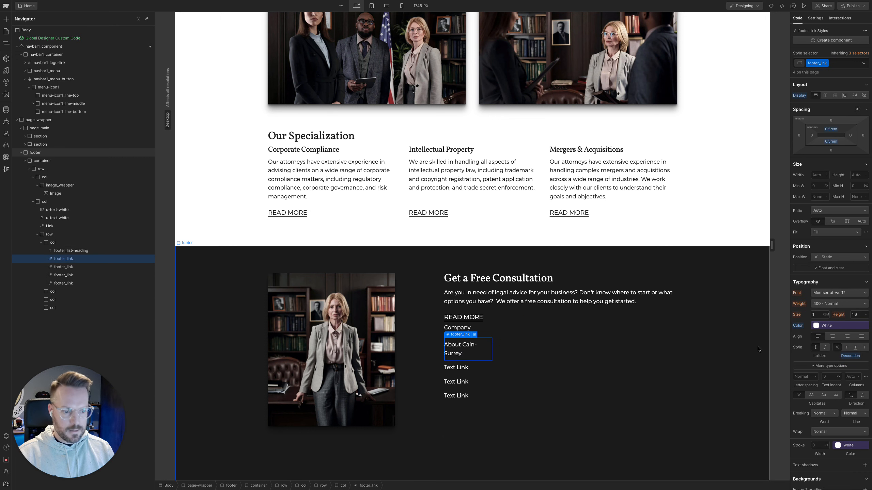
click(813, 327)
click(811, 380)
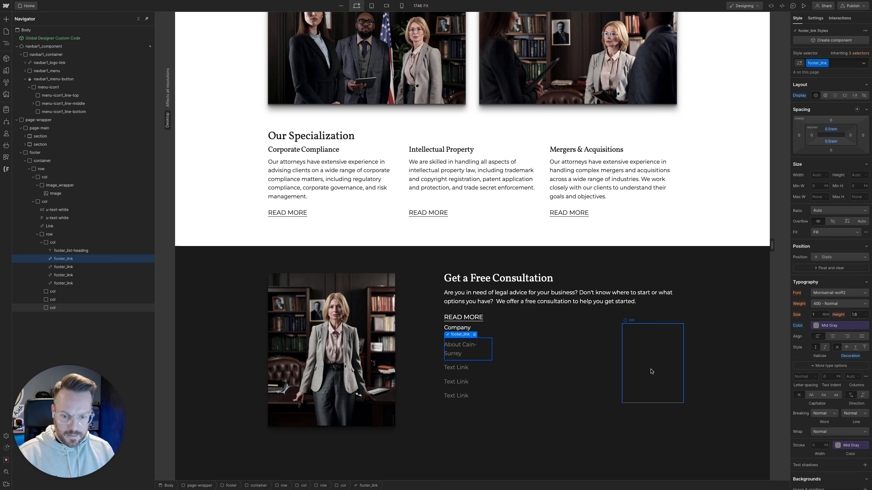
Switch to Figma and copy the Our Values link text from the Company column
mouse_move(1, 220)
click(51, 128)
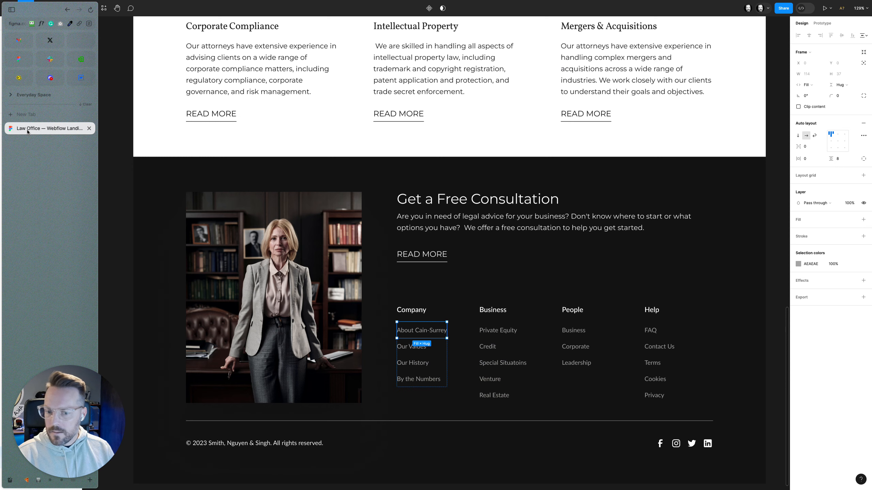
click(430, 350)
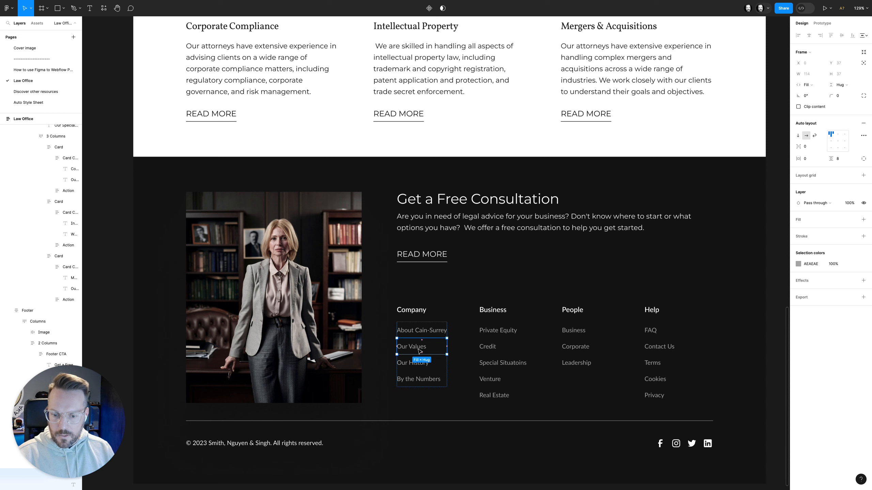
double_click(420, 350)
double_click(419, 350)
key(super+c)
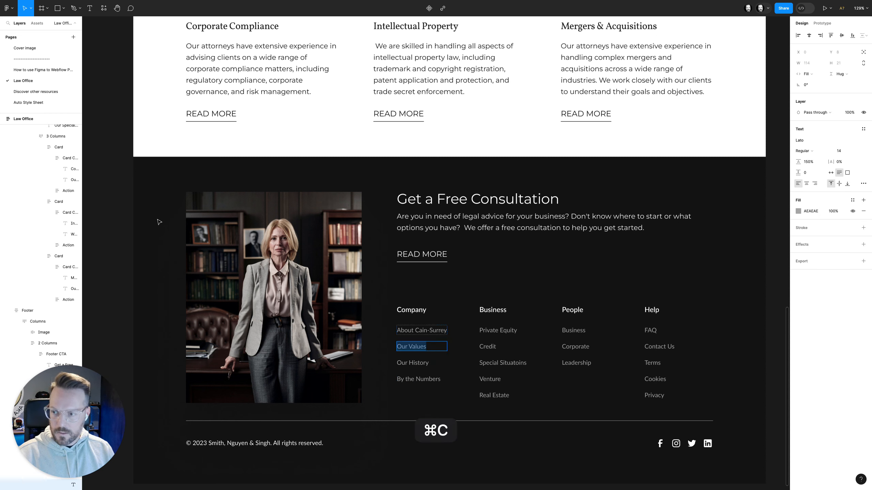
Back in Webflow, replace the second Company link's placeholder text with the copied text Our Values
mouse_move(1, 213)
click(74, 83)
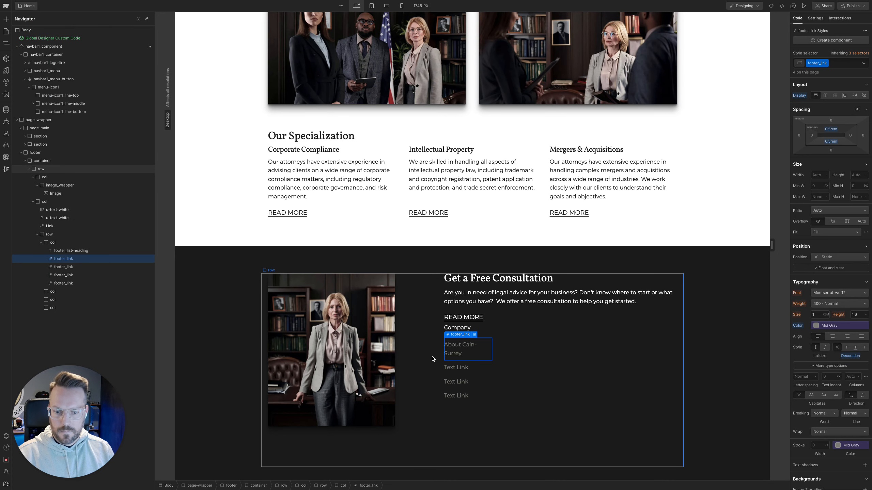
click(450, 367)
double_click(450, 367)
key(super+v)
Change the third Company link's text to Our History, reusing the copied Our Values text
click(463, 381)
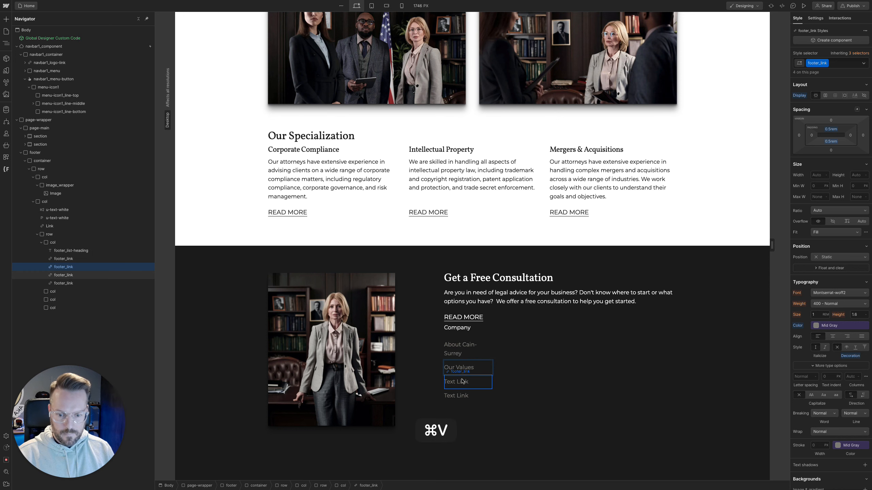
double_click(463, 381)
key(super+v)
double_click(466, 382)
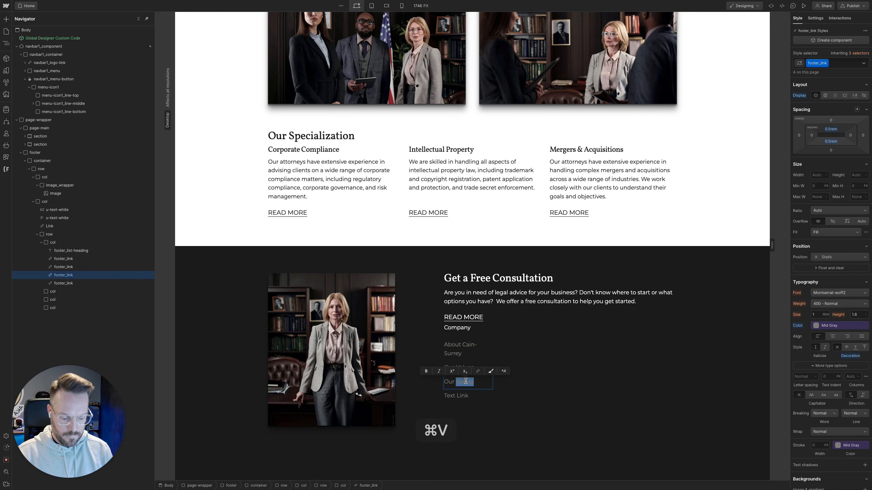
text(His)
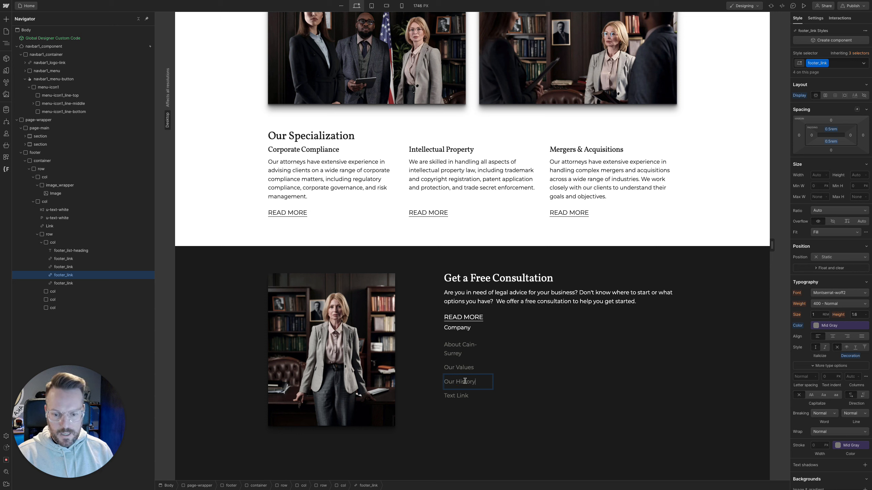
text(tory)
Replace the fourth Company link's placeholder text with By the Numbers
click(463, 394)
double_click(462, 394)
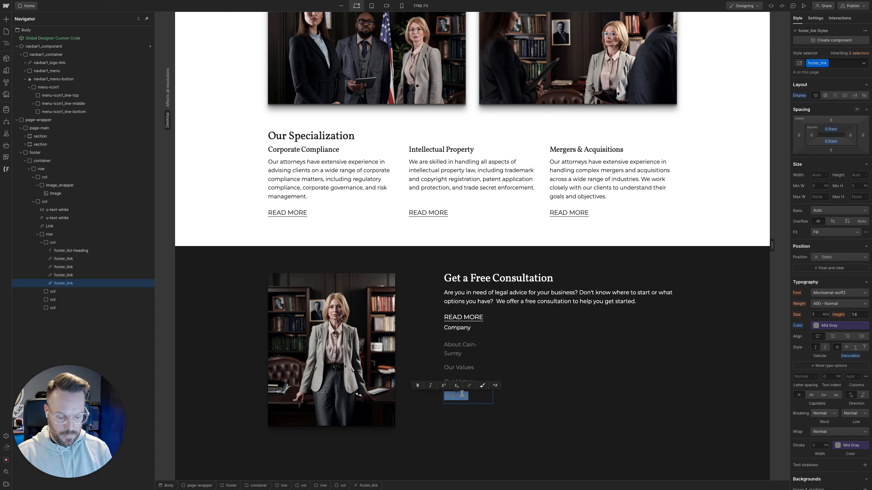
text(By the numners)
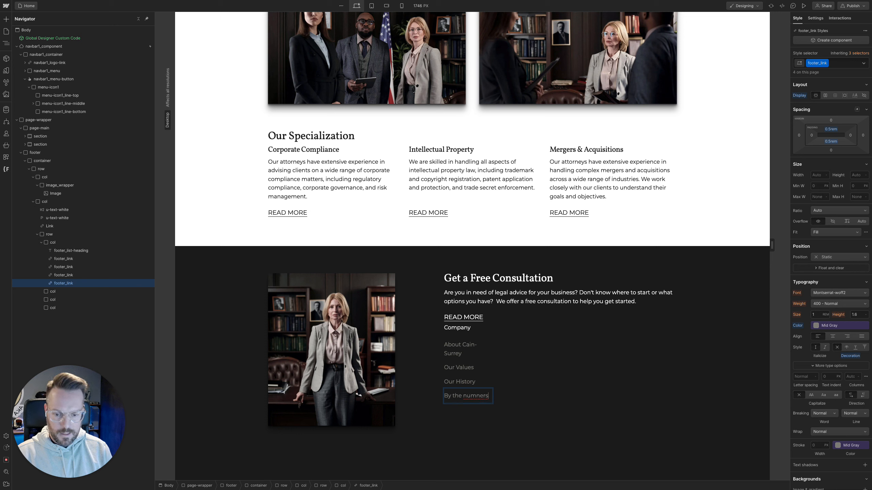
key(BackSpace)
key(BackSpace)
key(BackSpace)
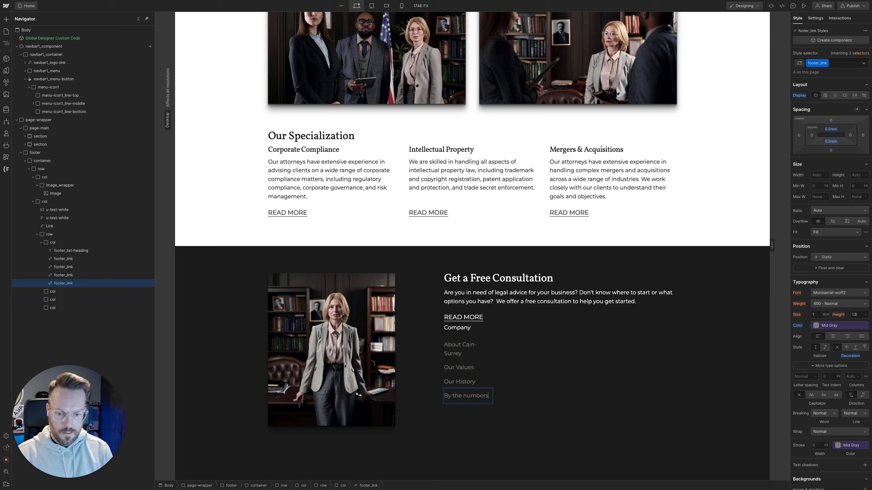
click(466, 395)
key(BackSpace)
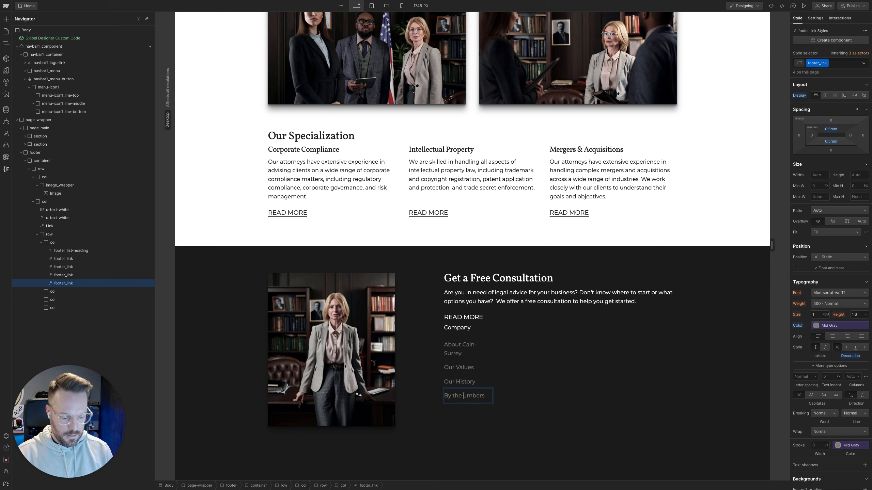
text(N)
Delete the three empty columns beside the Company column in the footer's nested row
click(510, 390)
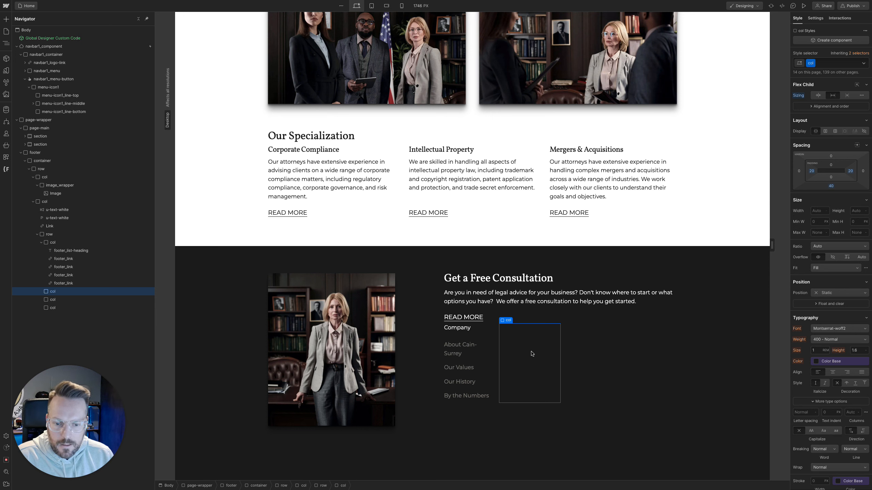
key(Delete)
key(Delete)
key(Delete)
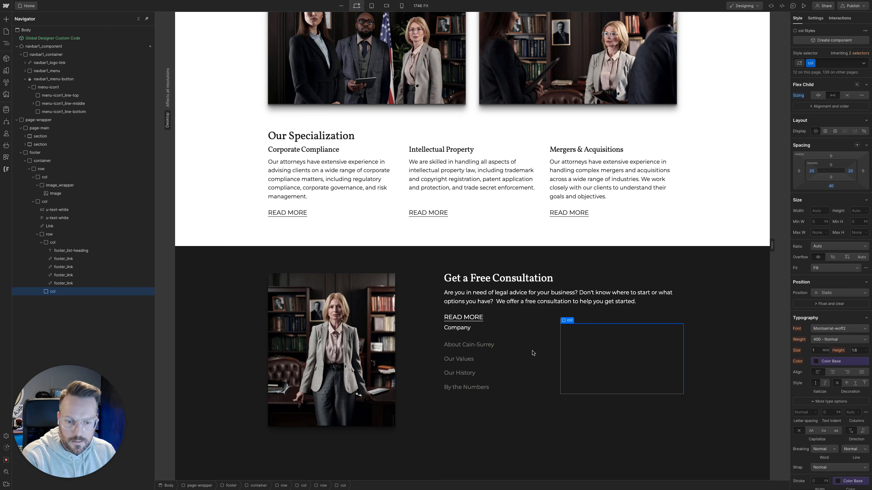
Duplicate the Company column three times to make four link columns, then deselect it by selecting the footer
key(super+d)
key(super+d)
key(super+d)
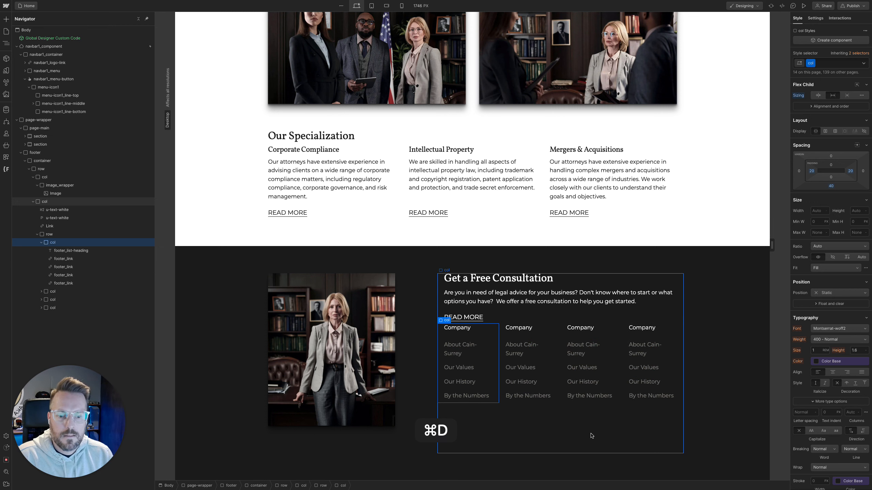
click(750, 360)
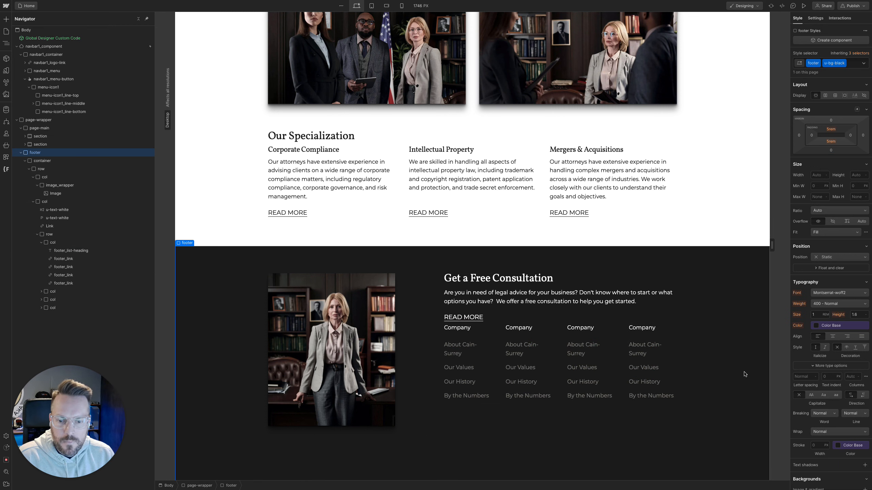
Switch to Figma and examine the spacing around the footer's four-column link frame, including the gap above it
mouse_move(1, 144)
click(27, 130)
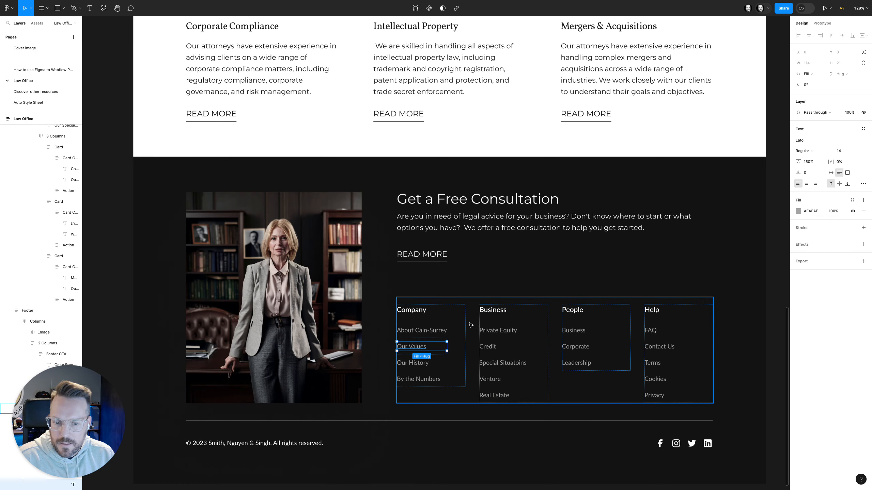
key(alt)
click(461, 311)
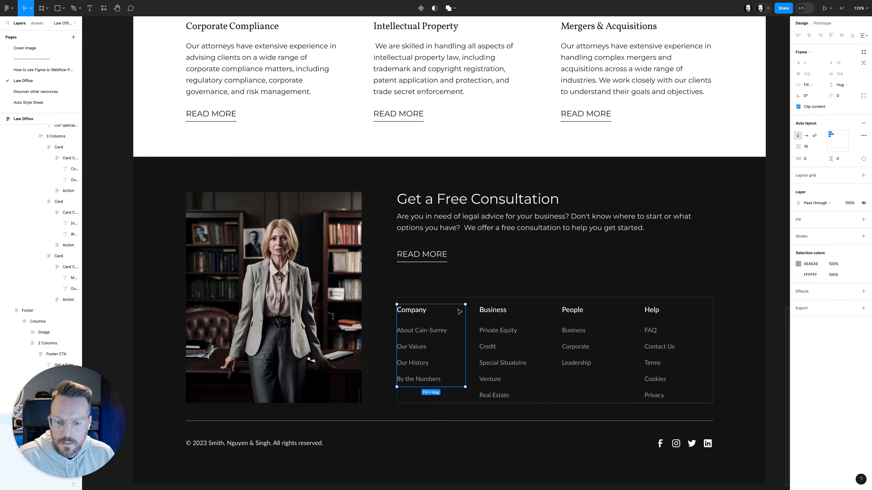
click(461, 301)
key(alt)
key(super)
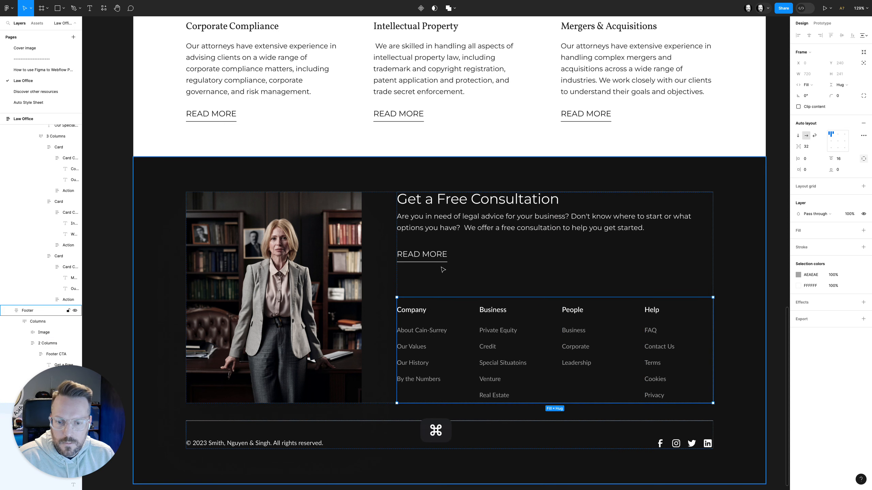
key(alt)
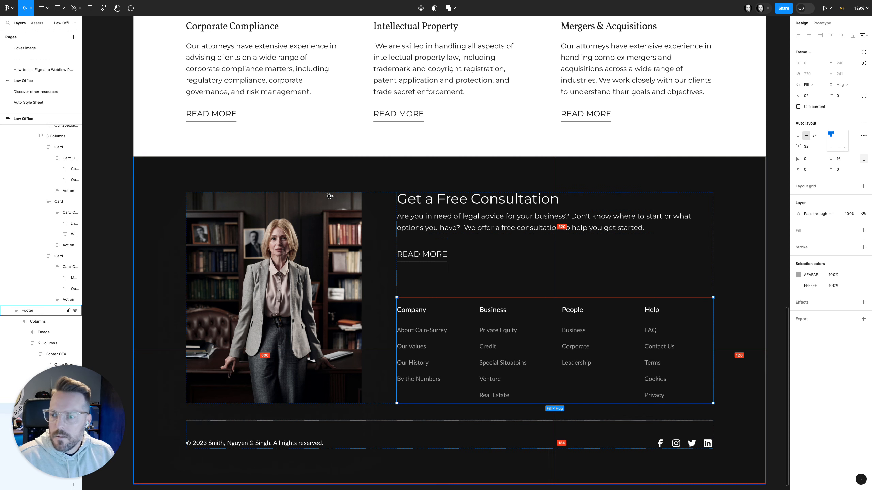
mouse_move(1, 82)
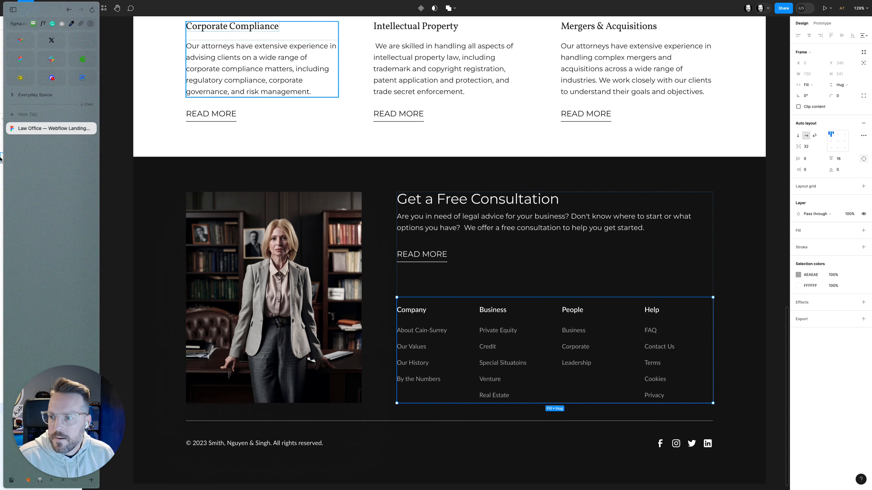
Back in Webflow, add the u-mt-3 combo class to the row holding the four footer link columns
click(76, 82)
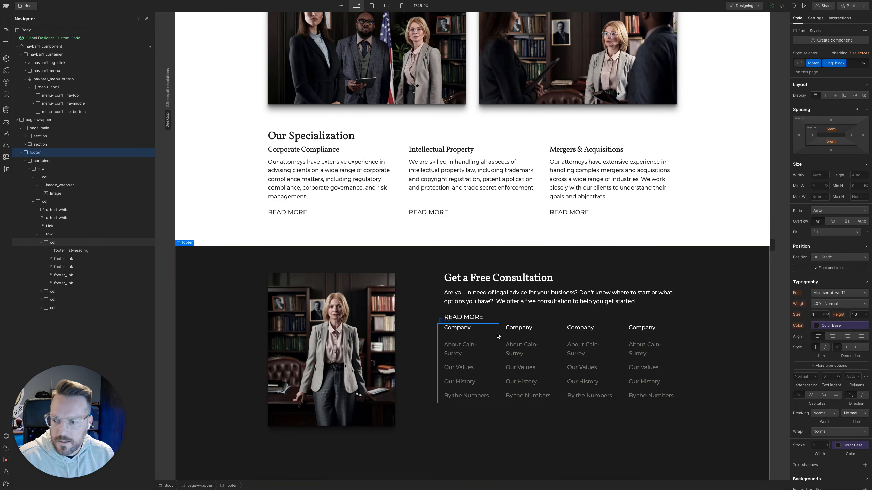
click(76, 235)
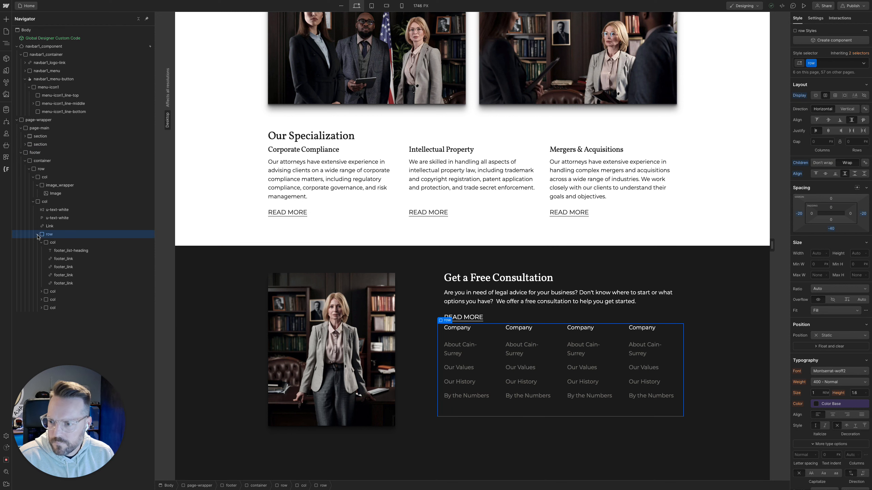
click(37, 235)
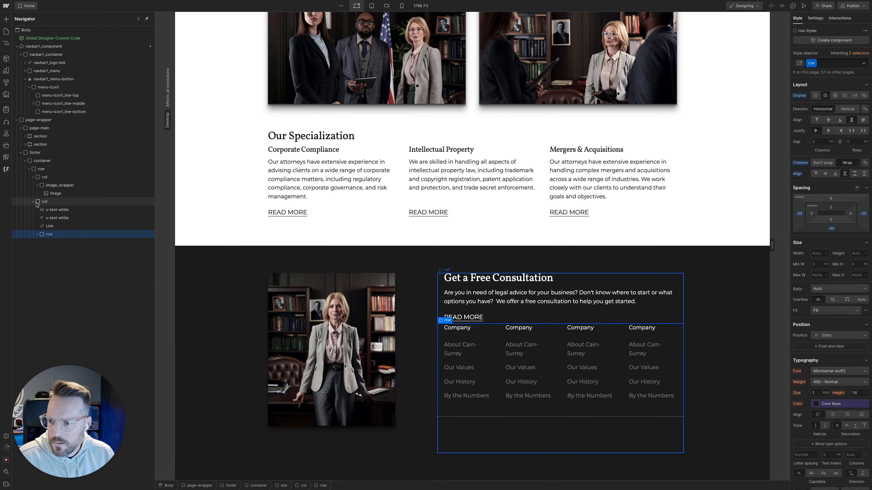
click(31, 203)
click(31, 203)
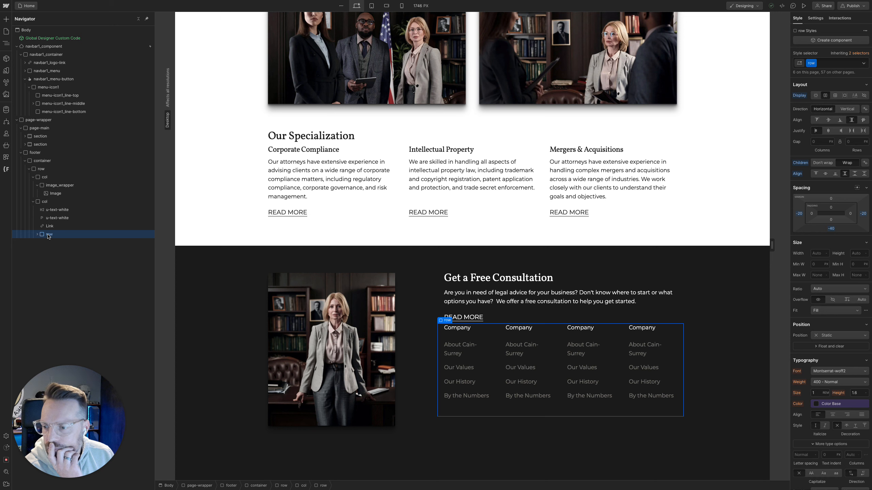
key(super+Return)
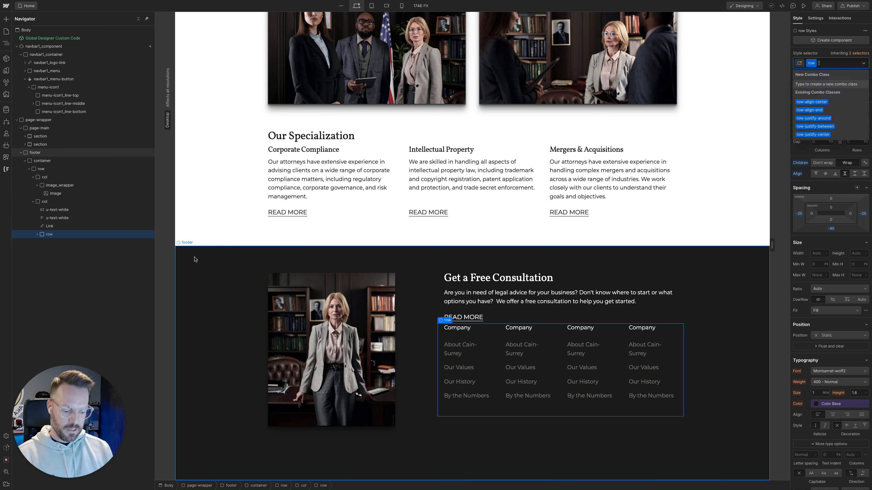
text(umt4)
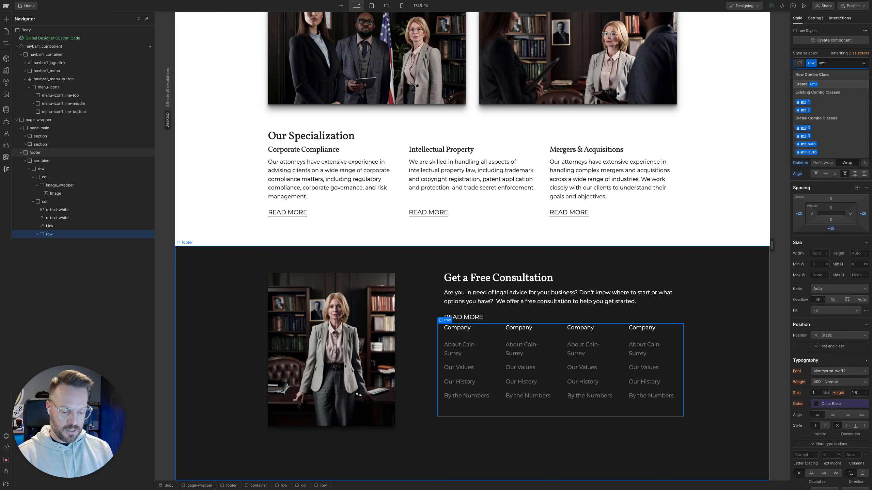
key(BackSpace)
key(BackSpace)
text(4)
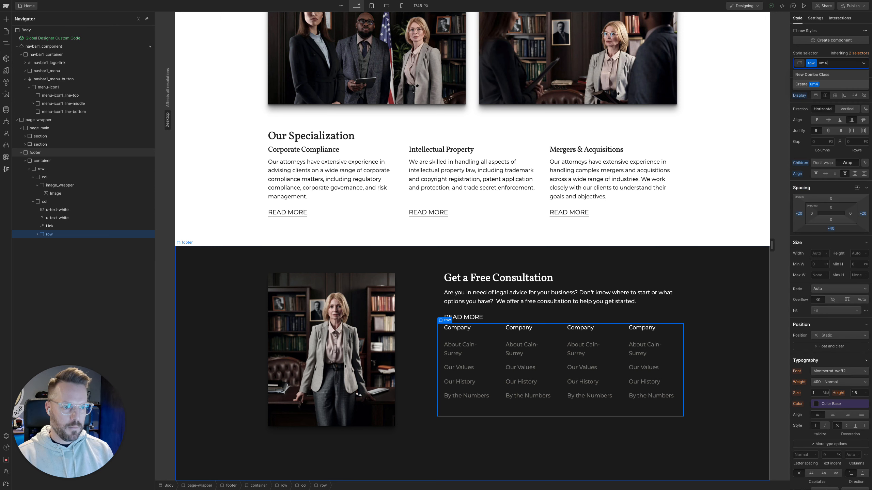
key(BackSpace)
key(Down)
key(Down)
key(Down)
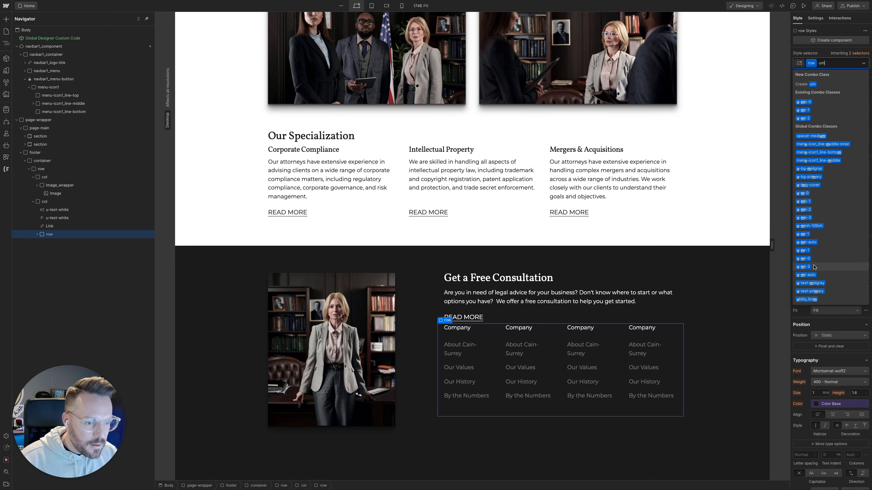
click(808, 267)
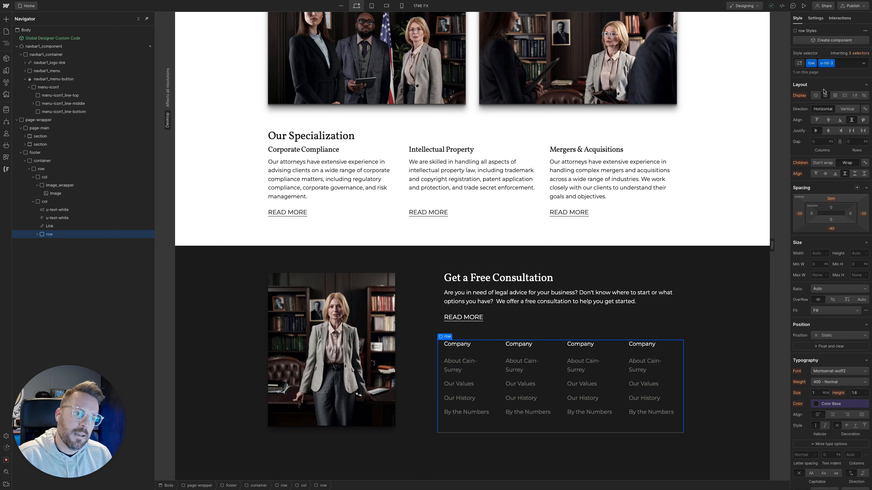
Set the top margin of the link row's u-mt-3 class to 80/16 rem
double_click(825, 63)
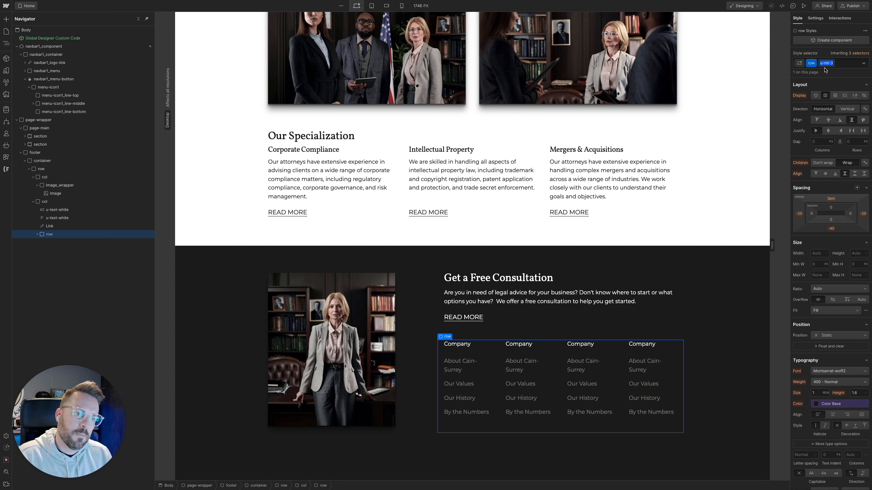
key(Return)
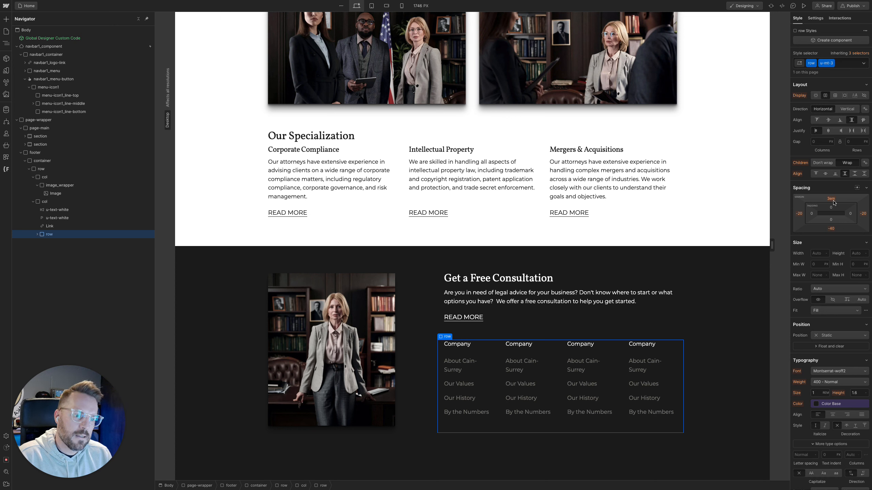
click(830, 199)
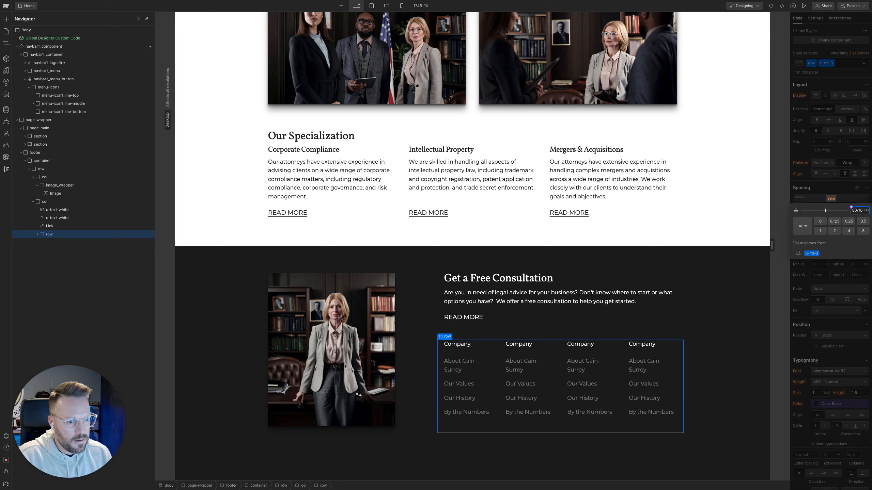
text(80/16)
key(Return)
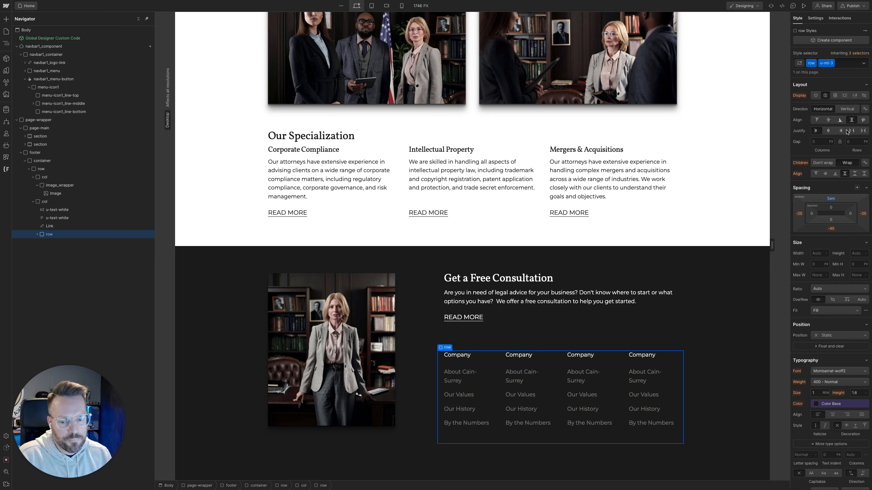
Rename the link row's u-mt-3 class to u-mt-5
double_click(827, 63)
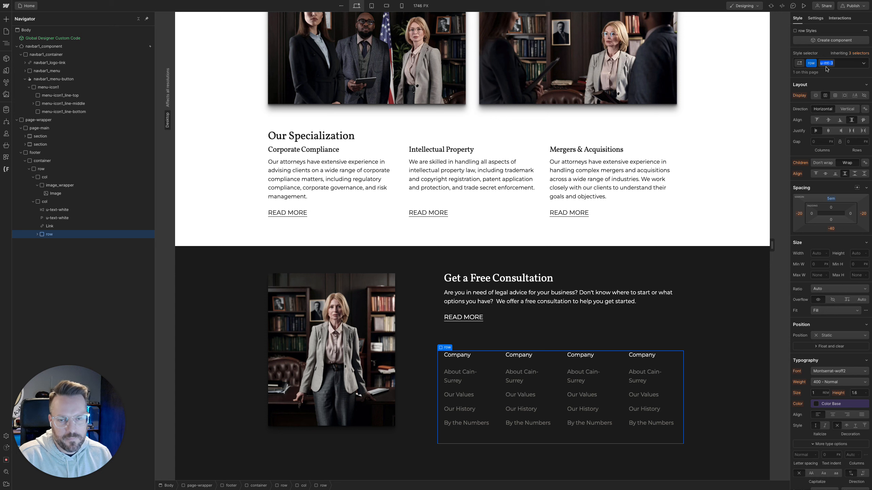
key(Right)
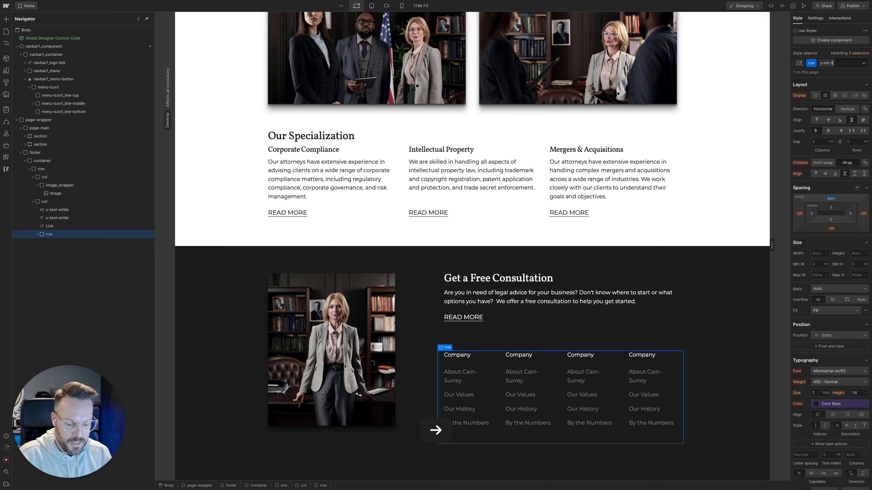
key(BackSpace)
text(5)
key(Return)
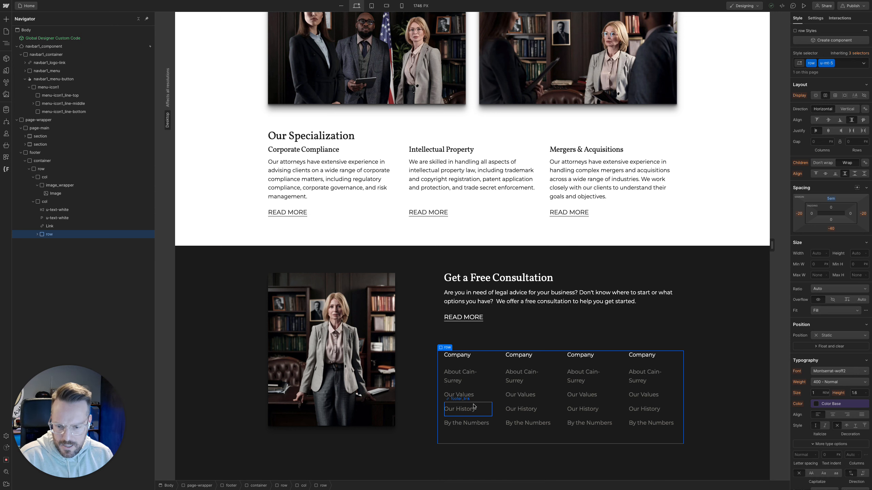
click(726, 335)
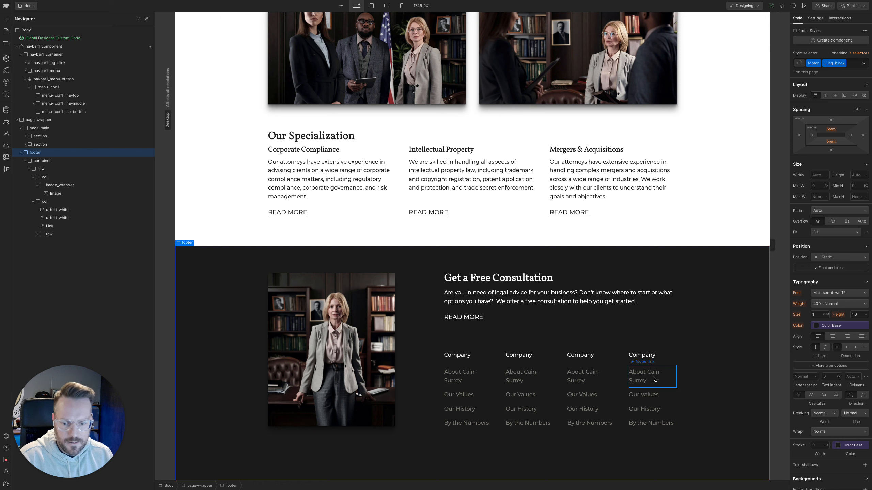
Select the first Company footer_link, check the font size of About Cain-Surrey in Figma, and return to Webflow
click(473, 382)
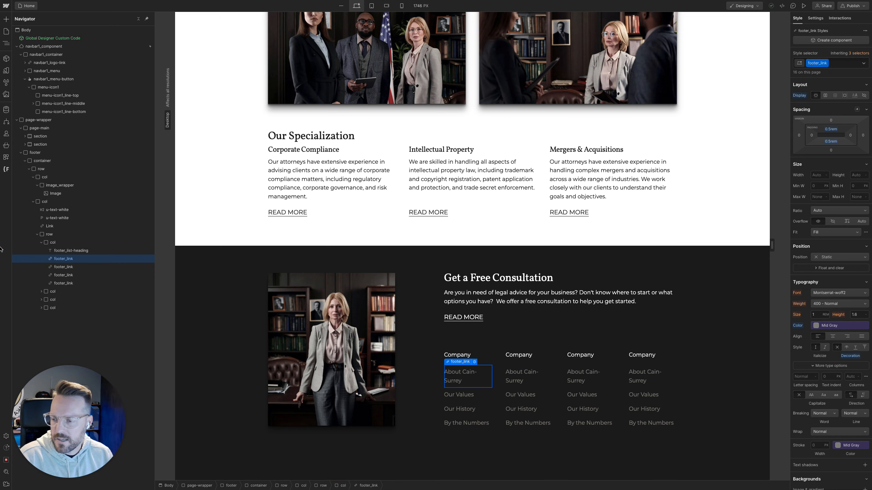
mouse_move(1, 249)
click(35, 133)
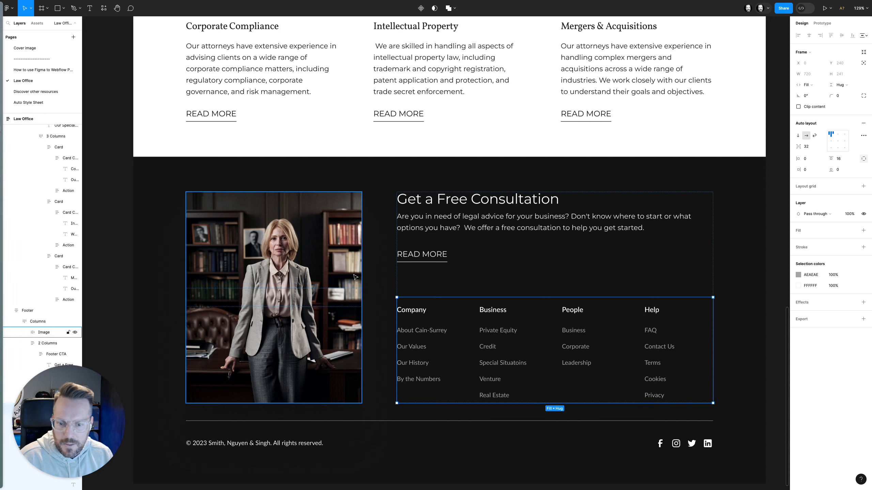
super+click(424, 330)
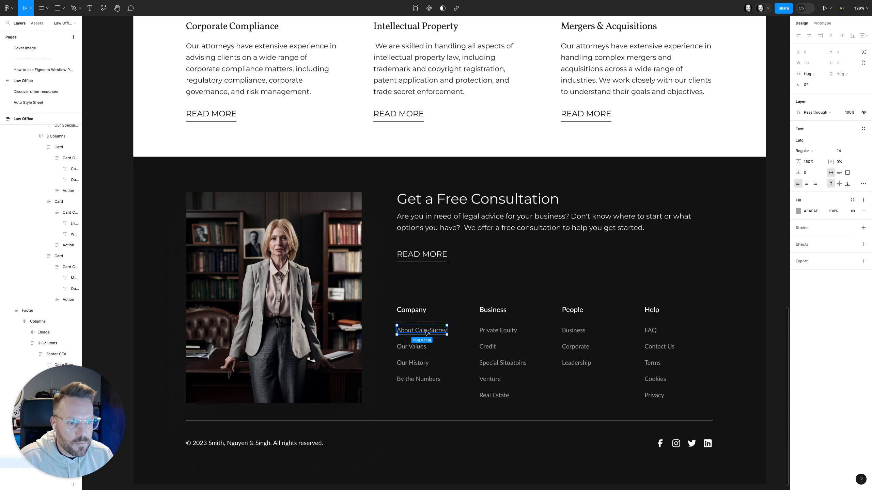
mouse_move(0, 130)
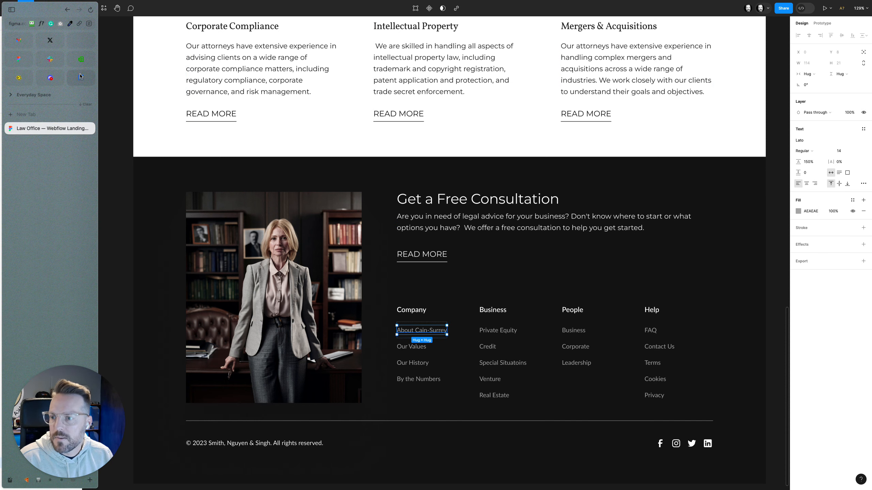
click(80, 76)
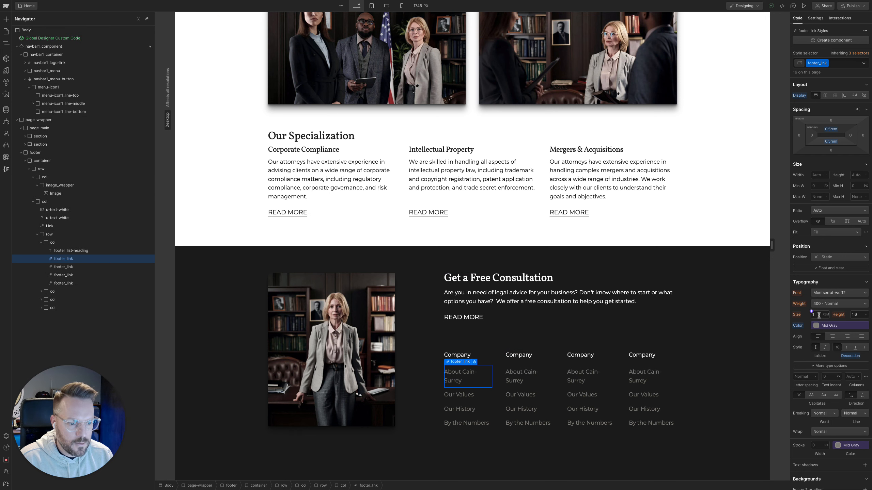
Set the font size of the footer_link class to 14/16 rem
text(14/16)
key(Return)
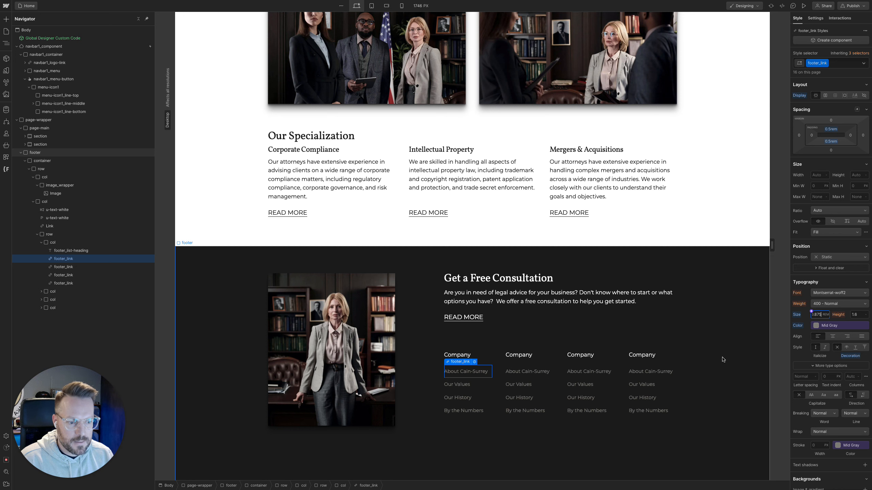
click(729, 338)
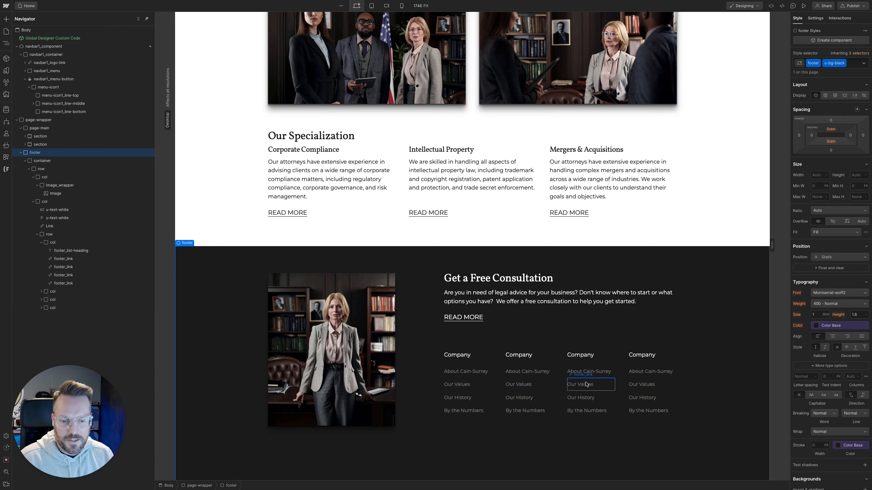
Check the footer at 992 px, and at the tablet breakpoint add the col-md-12 combo class to the column holding the footer image
drag(772, 245, 593, 244)
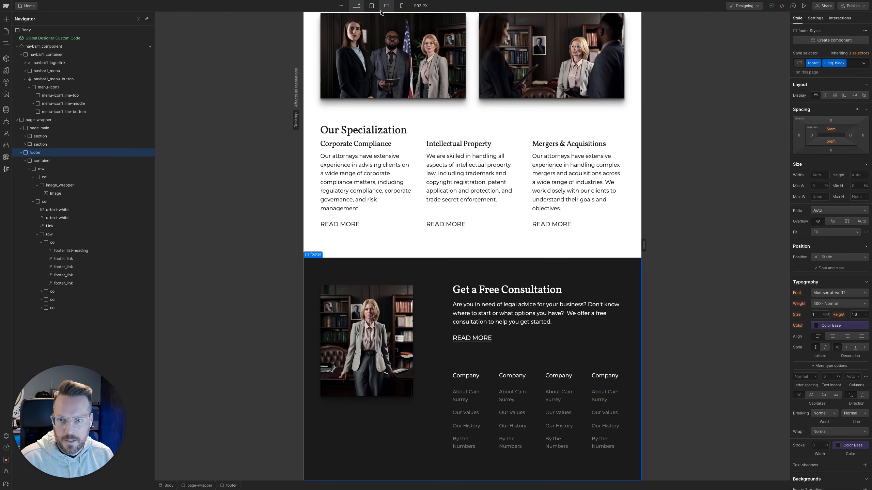
click(372, 6)
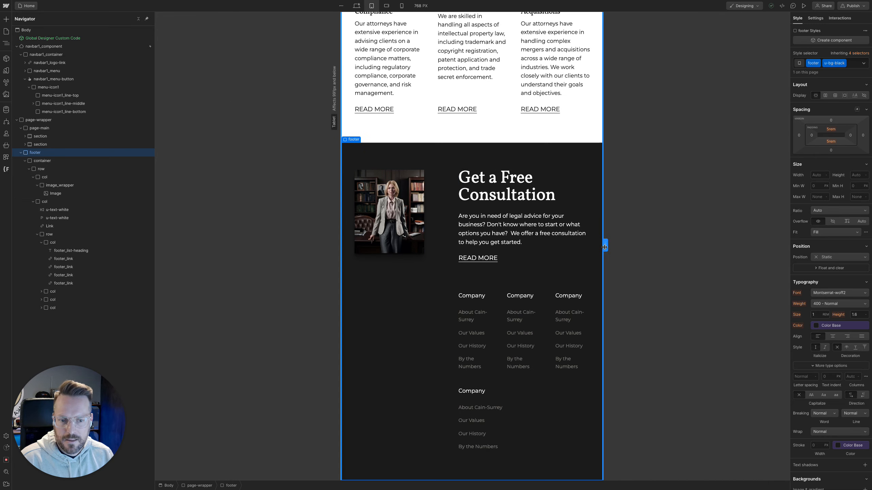
drag(605, 247, 571, 242)
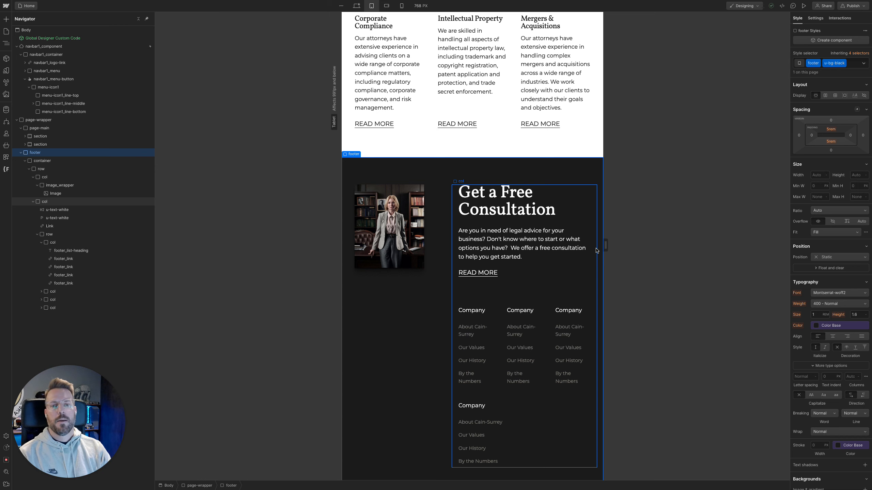
click(69, 193)
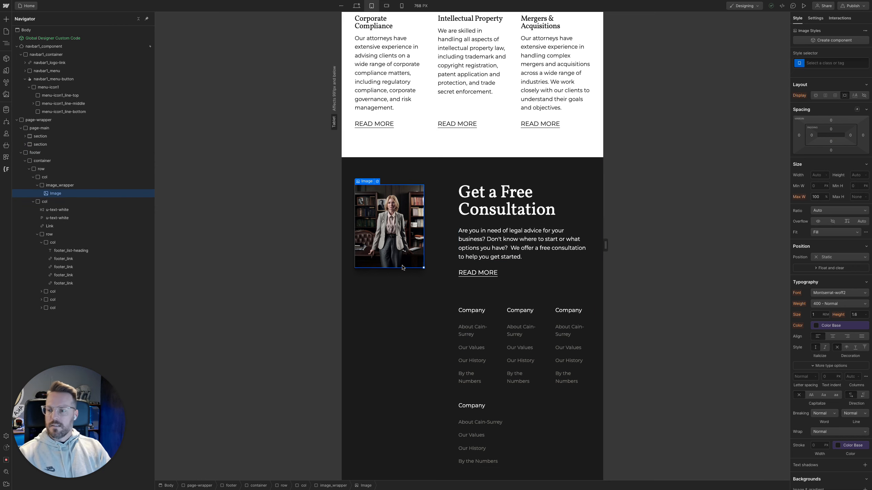
click(82, 177)
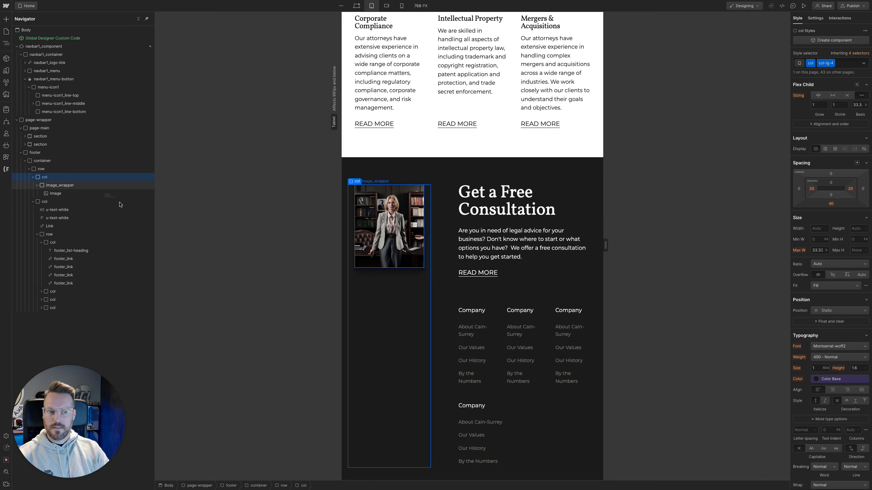
key(super+Return)
text(col-md-12)
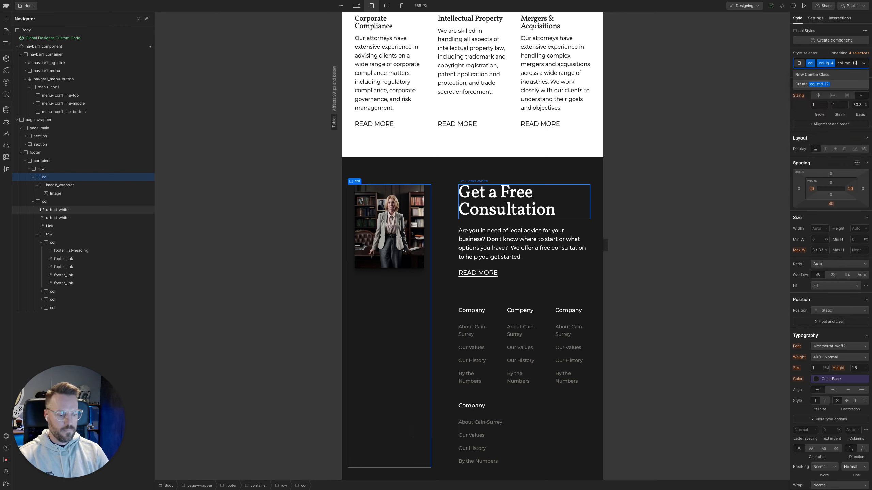
key(Return)
Add the col-md-12 combo class to the footer column holding the Get a Free Consultation text and links
scroll(489, 335, down, 10)
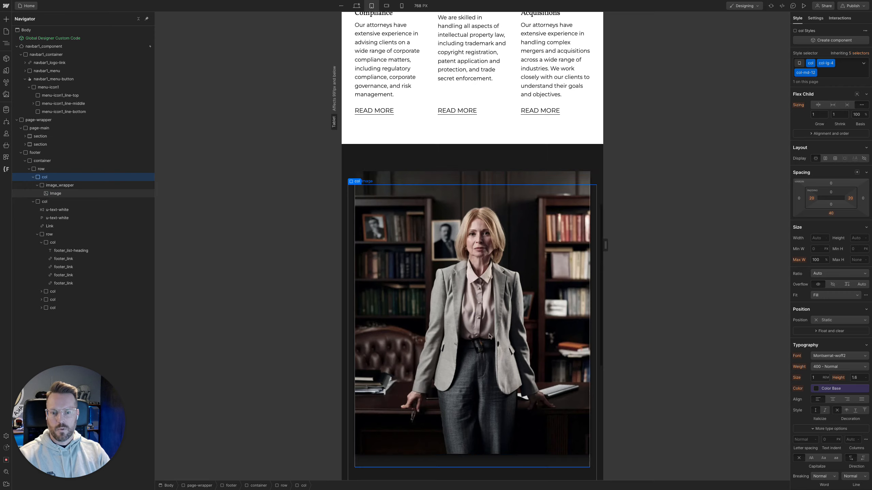
click(484, 260)
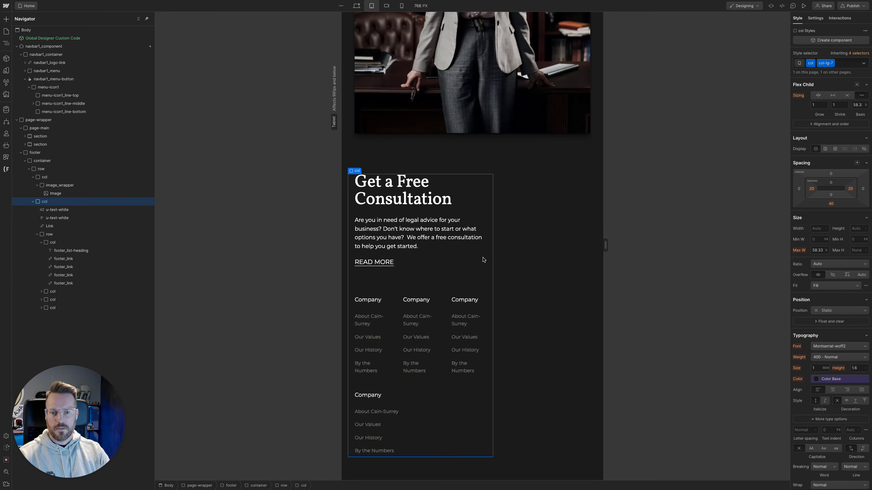
key(super+Return)
text(col)
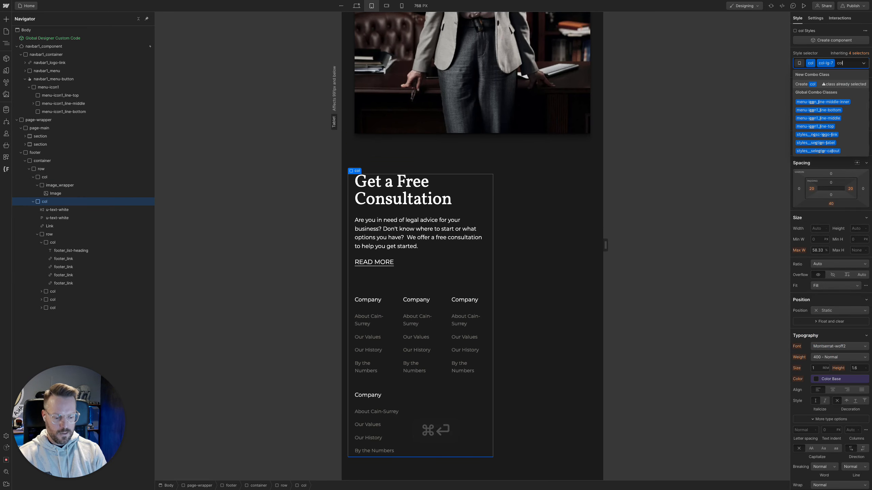
text(-md-12)
key(Return)
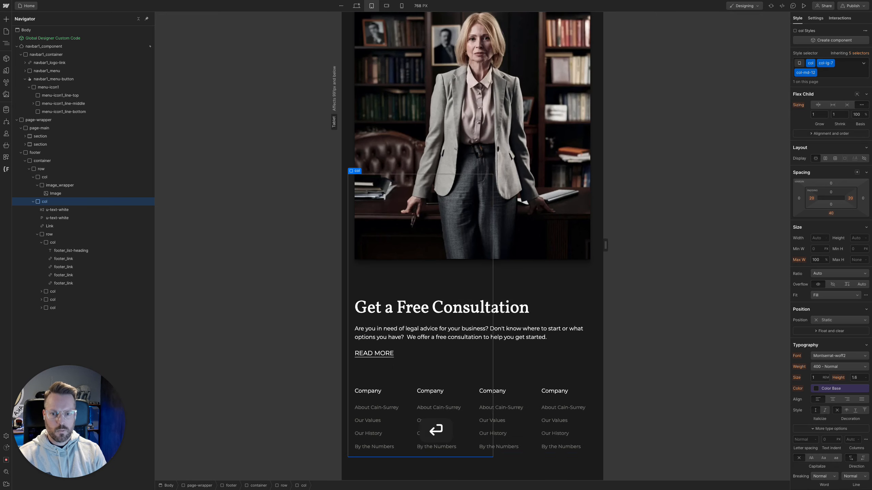
Examine how the footer image, text and link columns stack at the tablet, mobile landscape and mobile portrait breakpoints
scroll(527, 308, up, 3)
scroll(528, 307, up, 5)
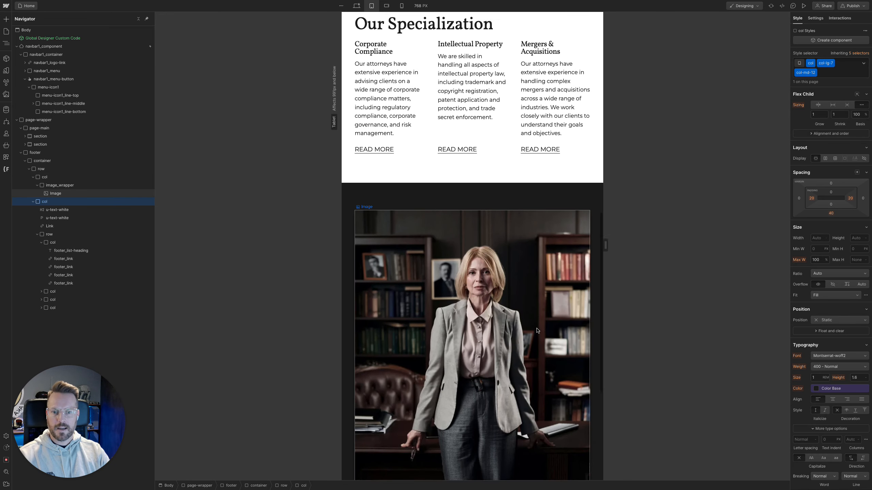
scroll(535, 309, down, 6)
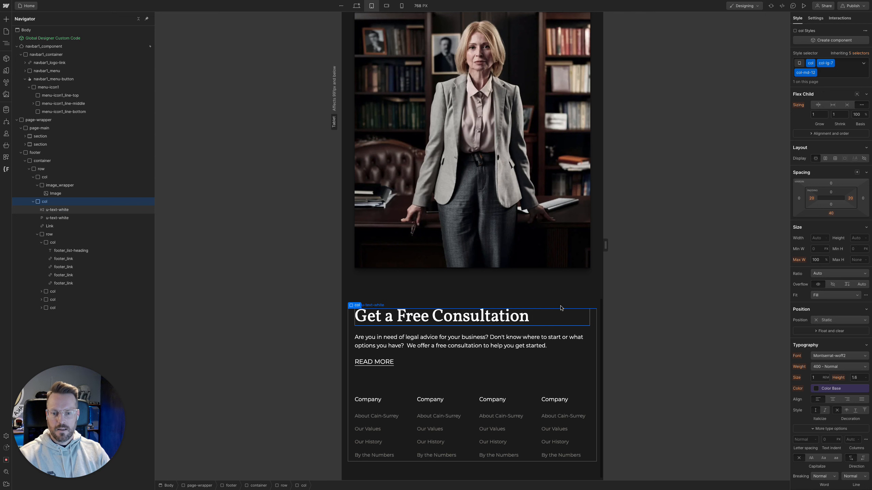
click(562, 307)
scroll(567, 305, up, 2)
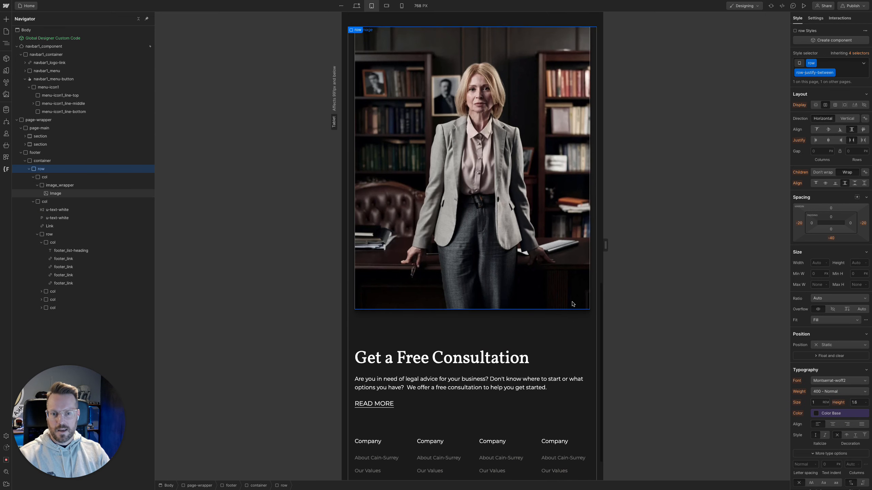
scroll(572, 304, up, 1)
scroll(570, 311, down, 3)
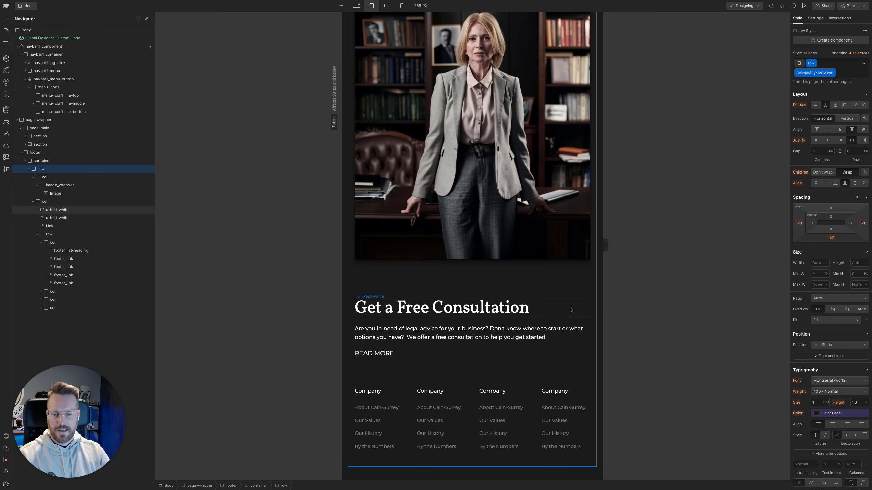
click(386, 6)
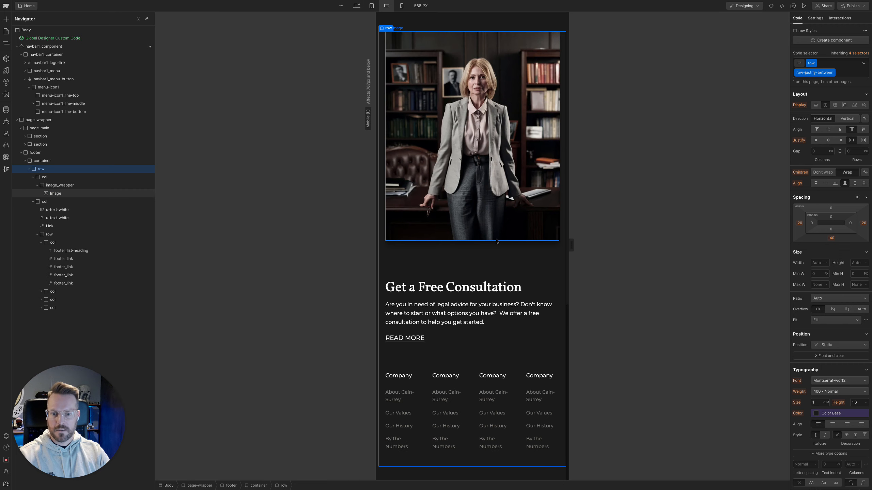
click(402, 6)
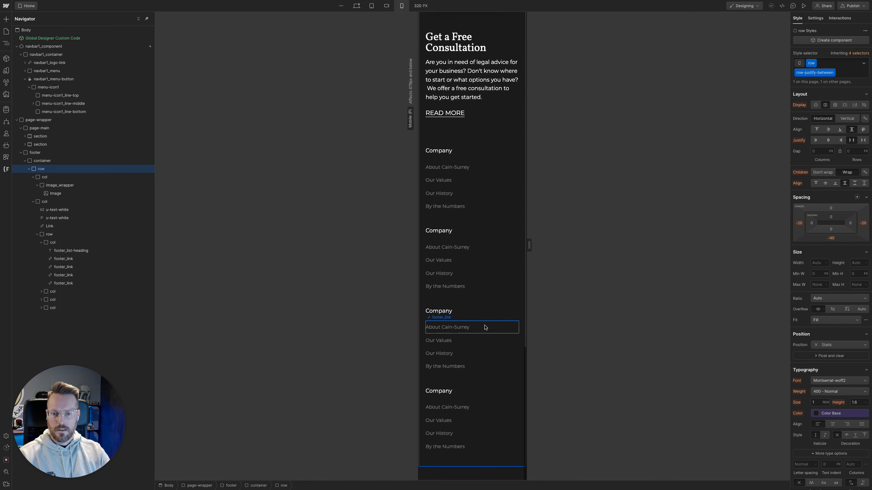
scroll(505, 336, up, 6)
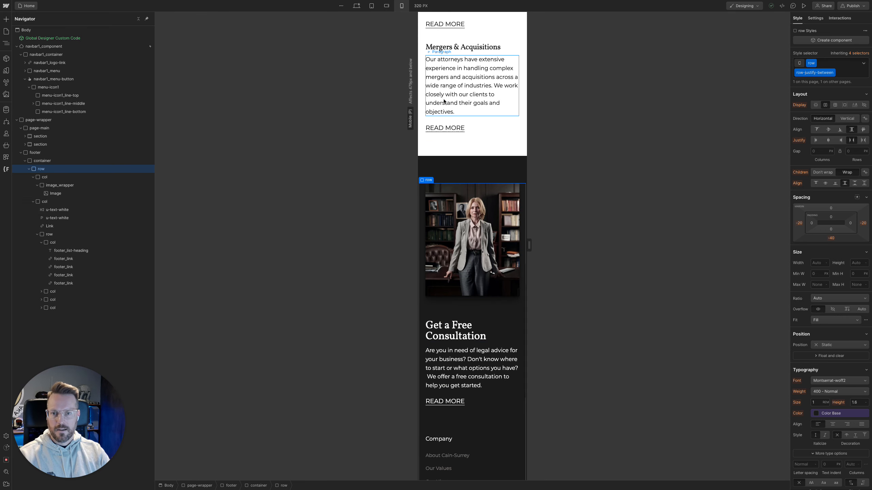
At the mobile landscape breakpoint, narrow the canvas to 480 px and add the col-sm-6 combo class to the first footer link column
click(386, 6)
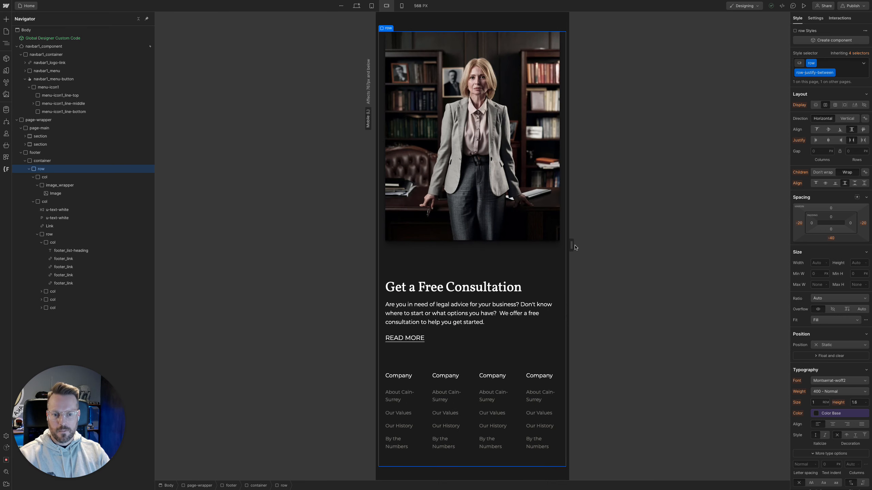
drag(575, 247, 556, 245)
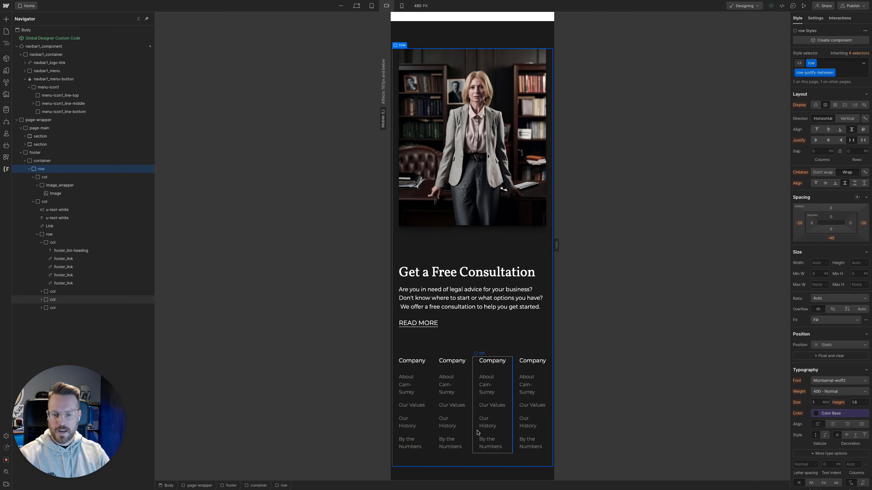
click(429, 419)
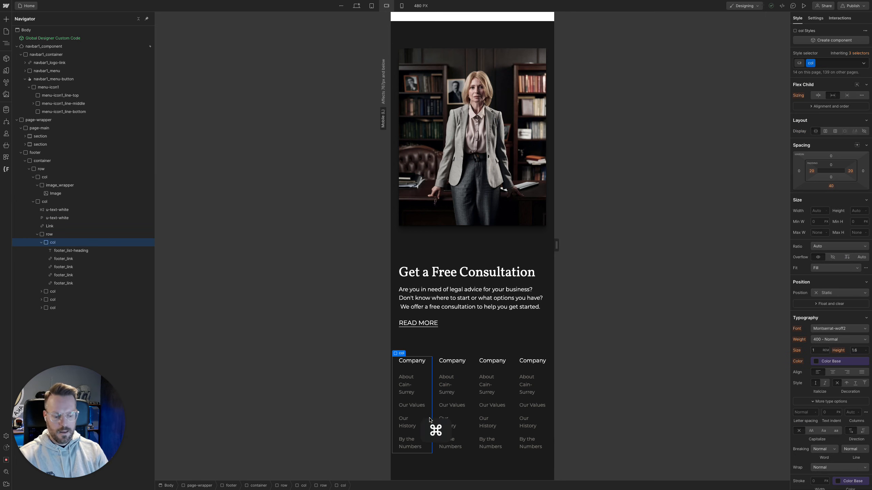
key(super+Return)
text(col-sm)
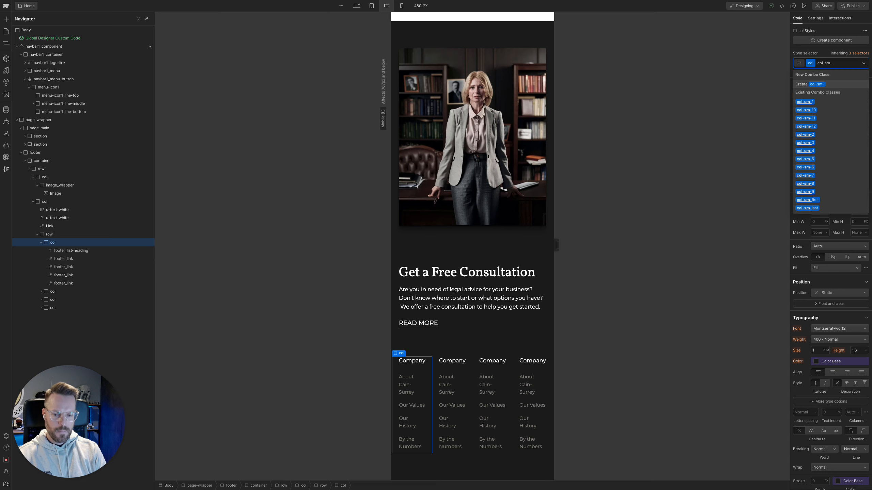
text(-6)
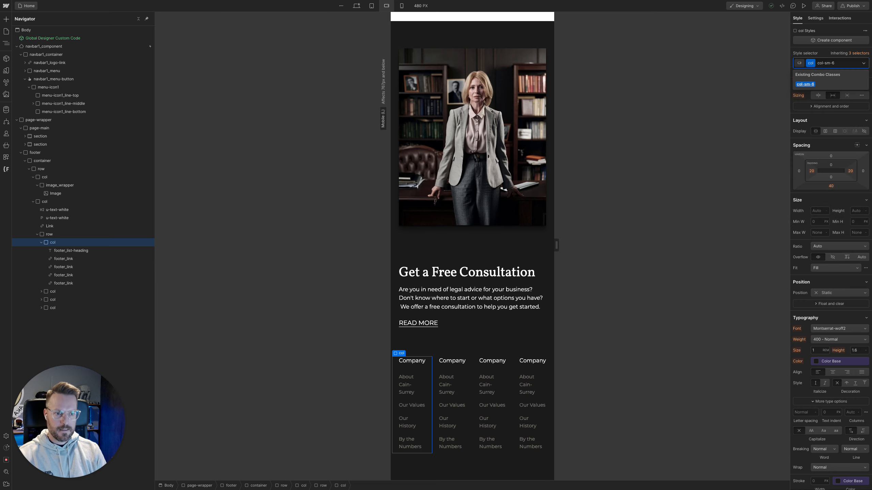
key(Return)
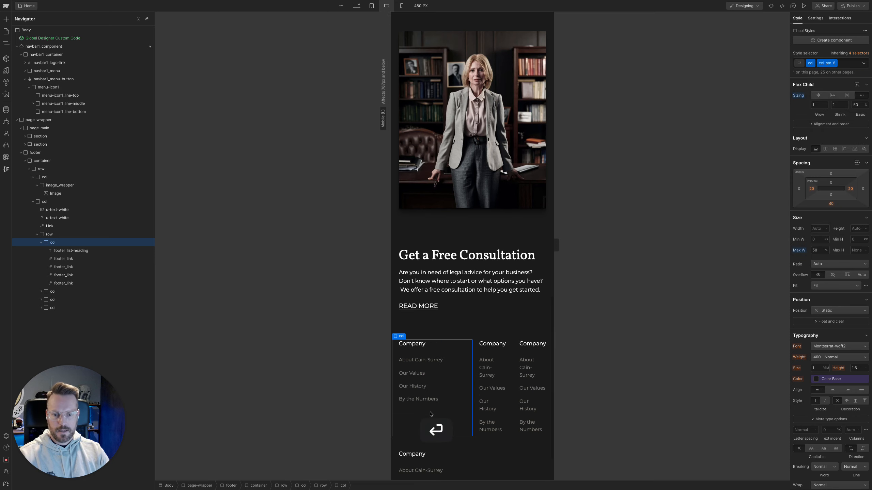
Add the col-sm-6 combo class to the second footer link column and check the layout between 480 and 767 px wide
click(506, 364)
key(super+Return)
text(c)
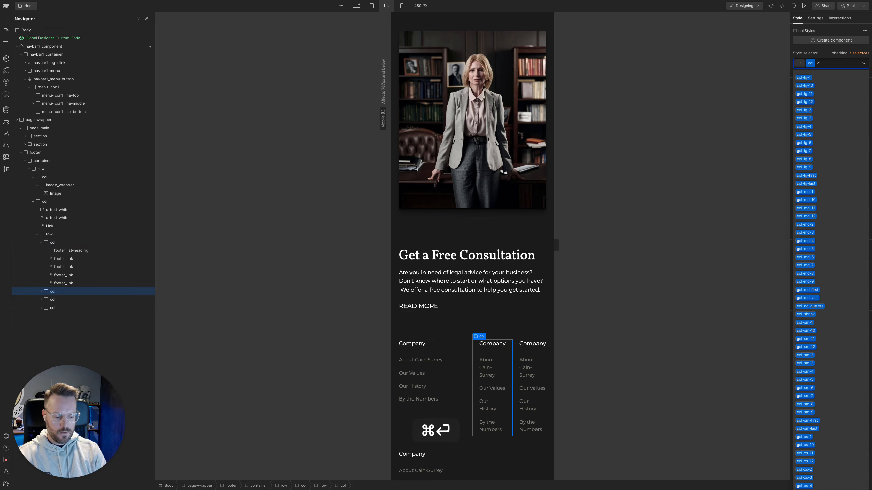
text(ol-sm-6)
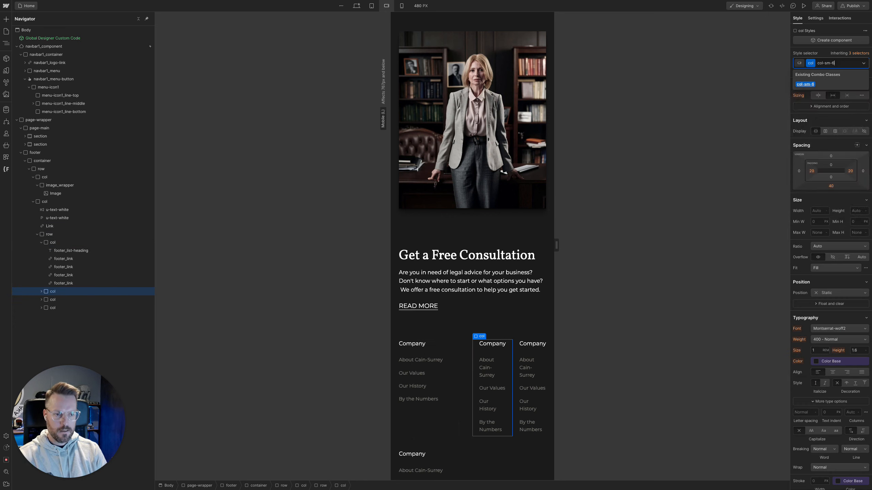
key(Return)
scroll(436, 432, down, 2)
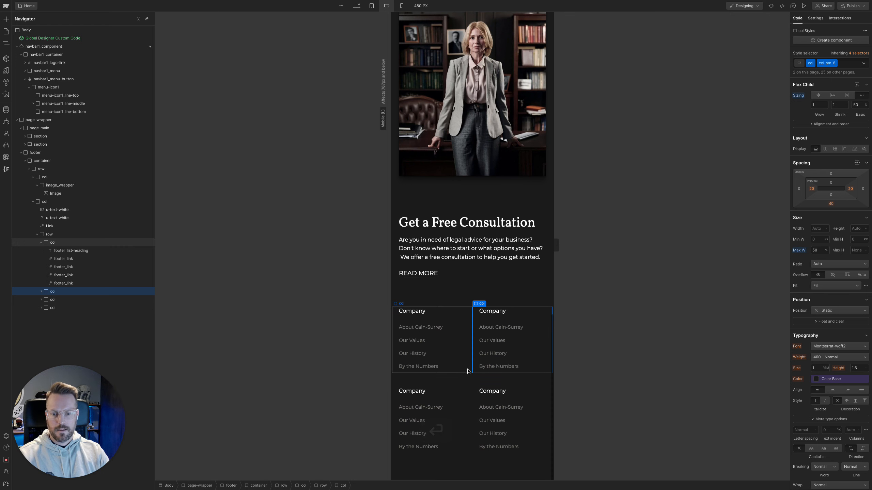
drag(556, 245, 605, 245)
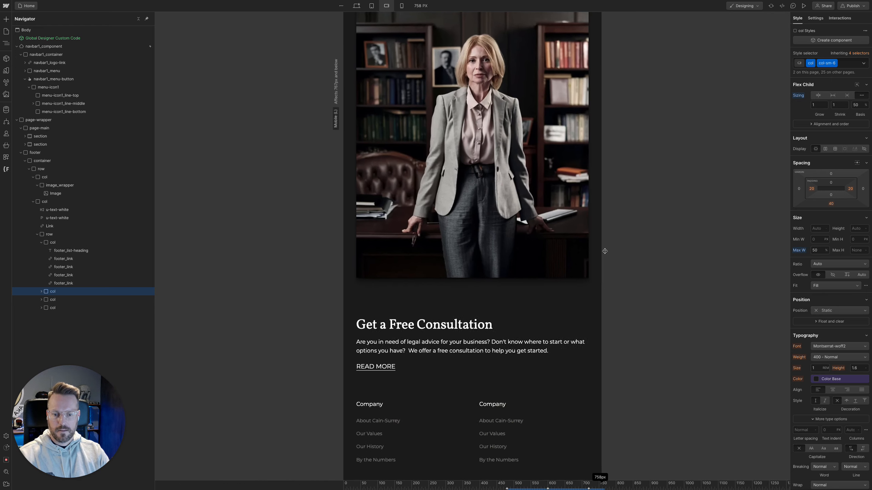
scroll(582, 305, down, 3)
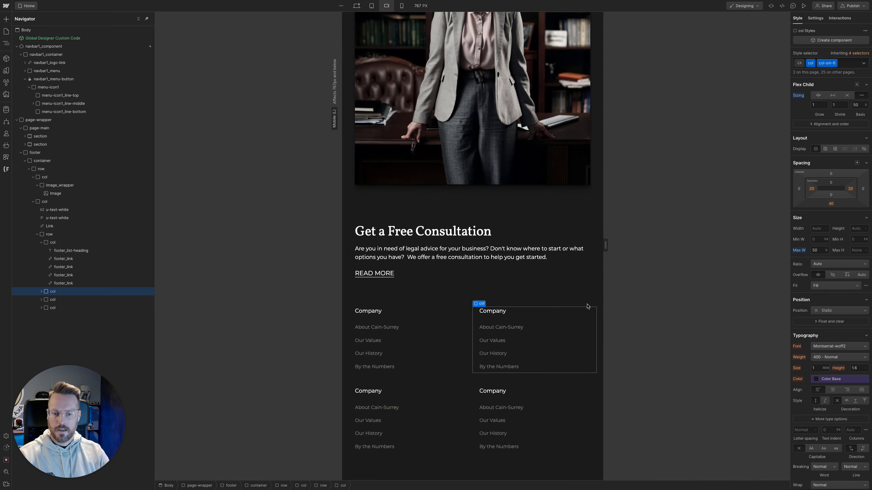
drag(606, 249, 578, 244)
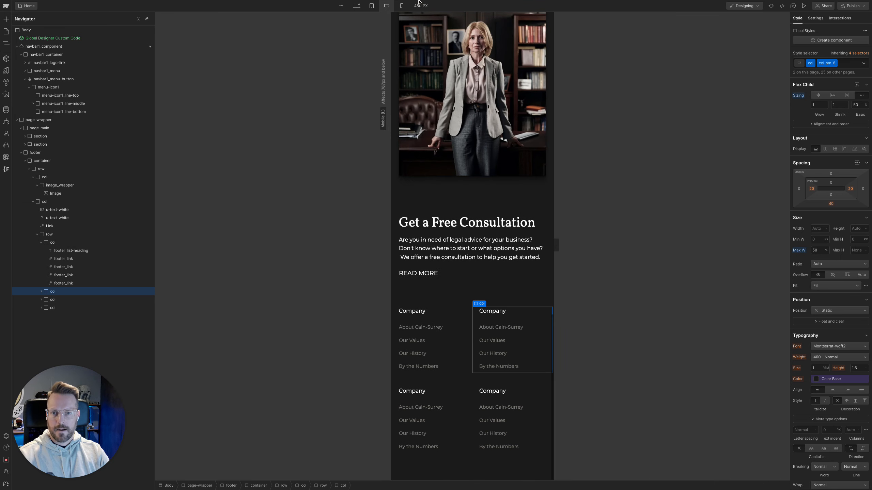
At the mobile portrait breakpoint, add the col-xs-12 combo class to the first footer link column
click(402, 5)
scroll(507, 276, down, 1)
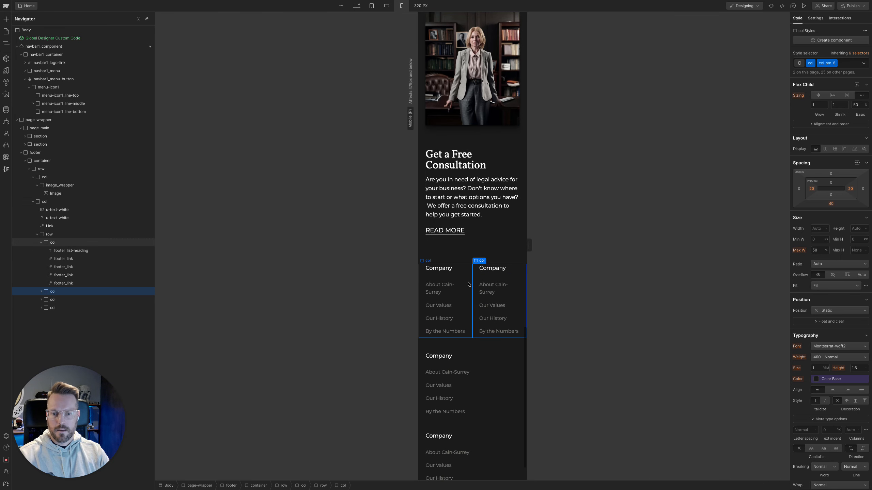
click(469, 289)
key(super+Return)
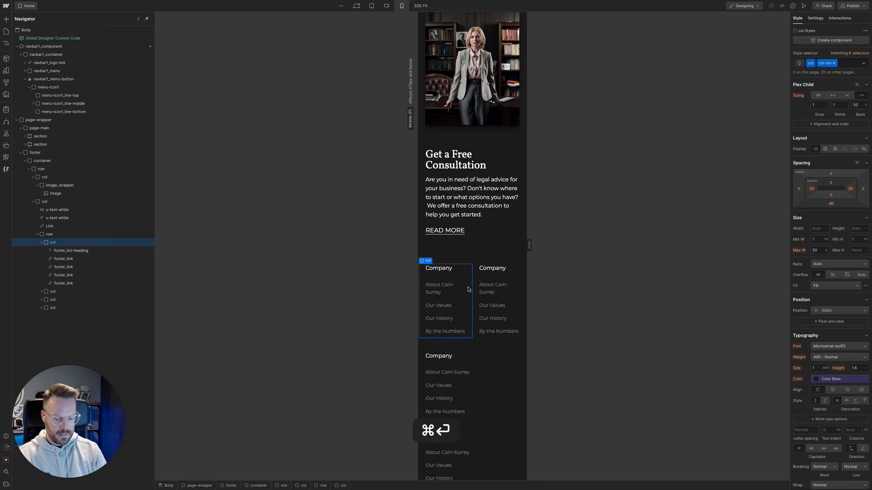
text(col-cs)
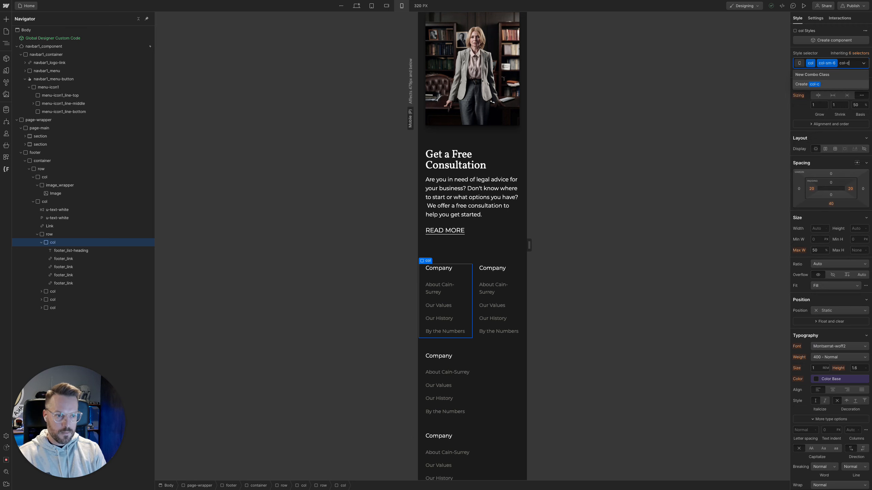
key(BackSpace)
text(xs-12)
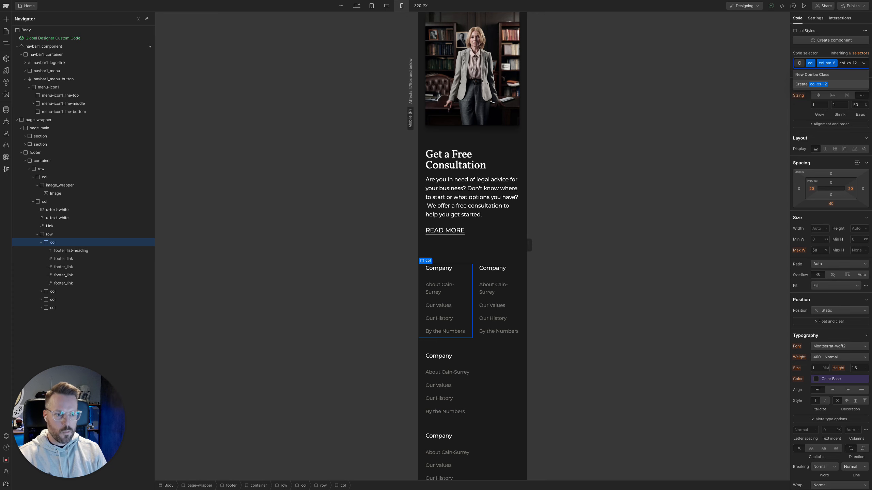
key(Return)
Check the footer layout with the mobile portrait canvas widened to 479 px, and return to the desktop breakpoint
scroll(486, 354, down, 4)
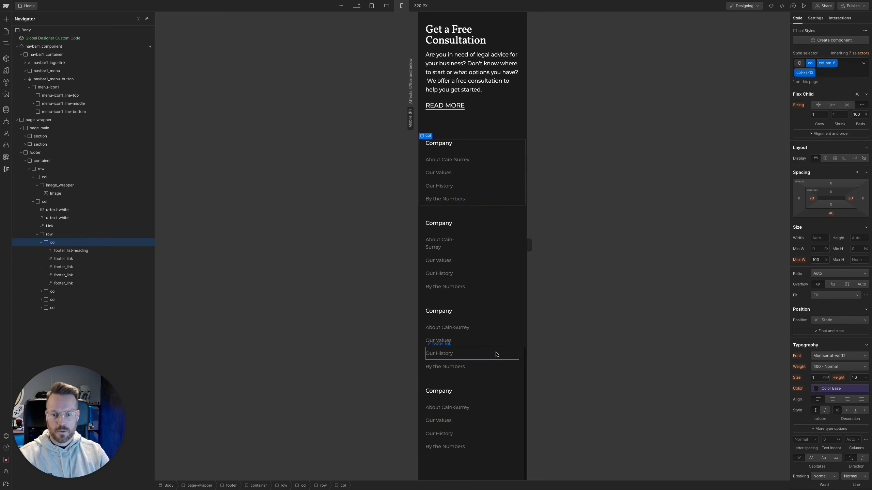
drag(529, 245, 558, 261)
scroll(535, 279, up, 10)
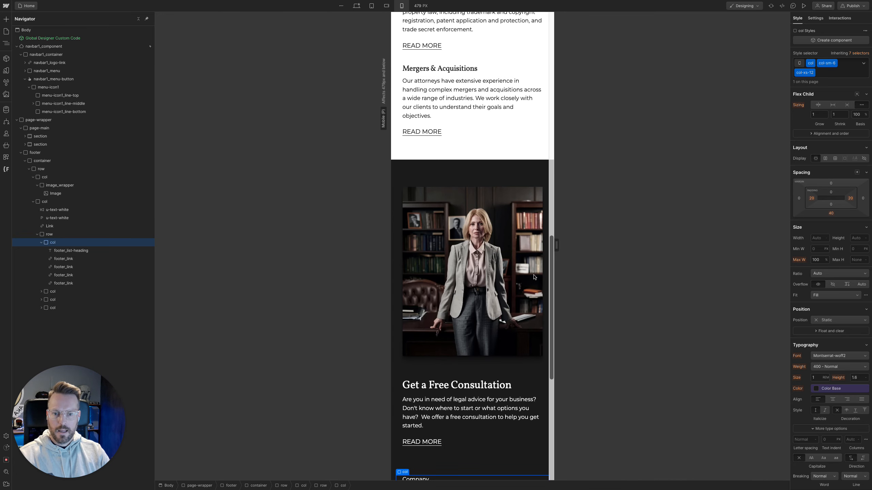
scroll(534, 277, down, 2)
click(356, 5)
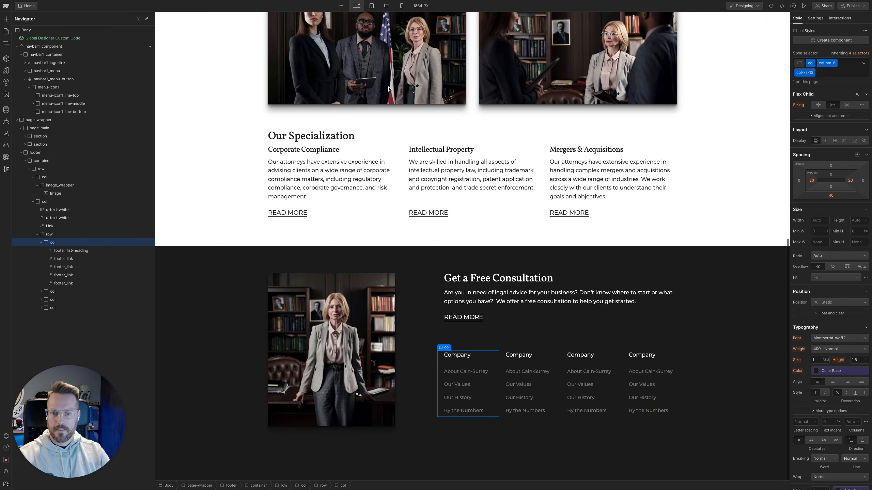
Switch to the Figma law office design and inspect the footer's credits row with the copyright text and social icons
mouse_move(1, 202)
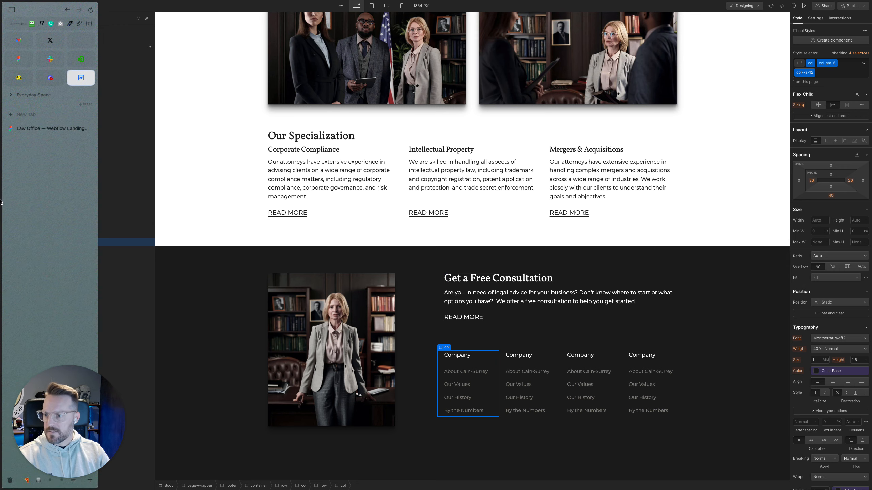
click(28, 132)
scroll(335, 305, down, 10)
scroll(388, 284, up, 7)
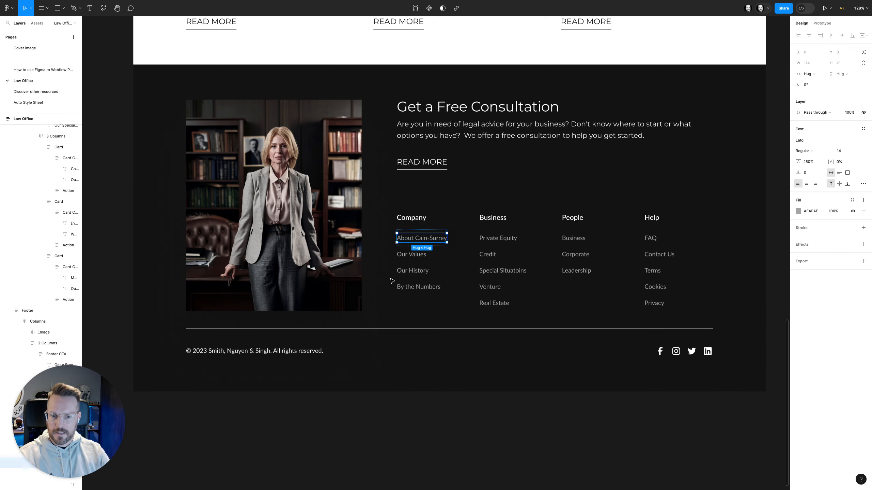
click(489, 349)
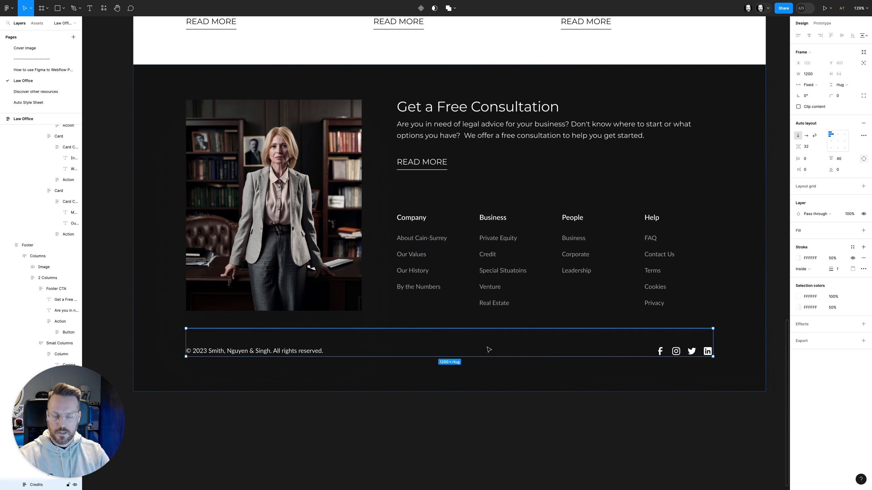
Export the Facebook, Instagram, Twitter and LinkedIn icon frames from the footer as SVG and open the downloaded zip file
super+click(660, 354)
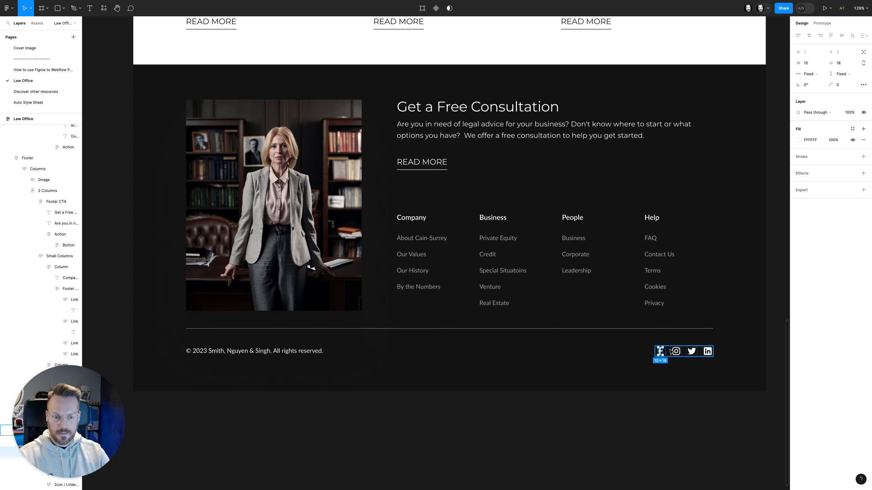
shift+click(676, 351)
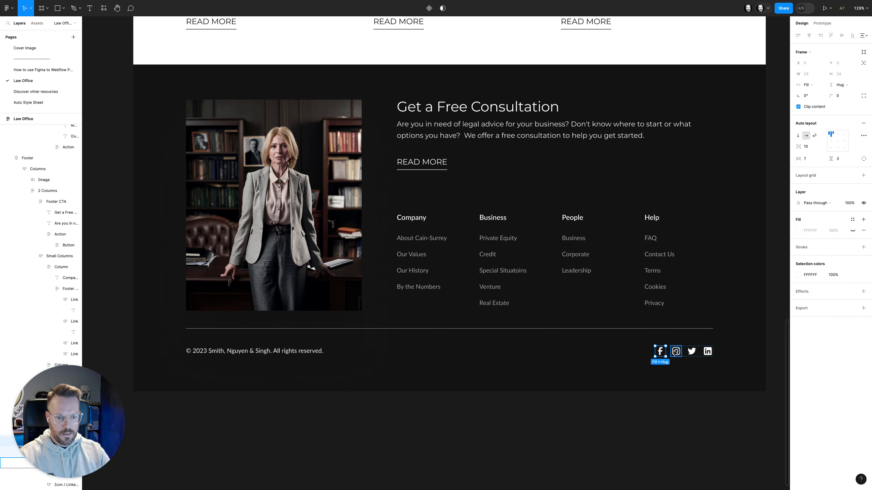
shift+click(692, 351)
shift+click(707, 351)
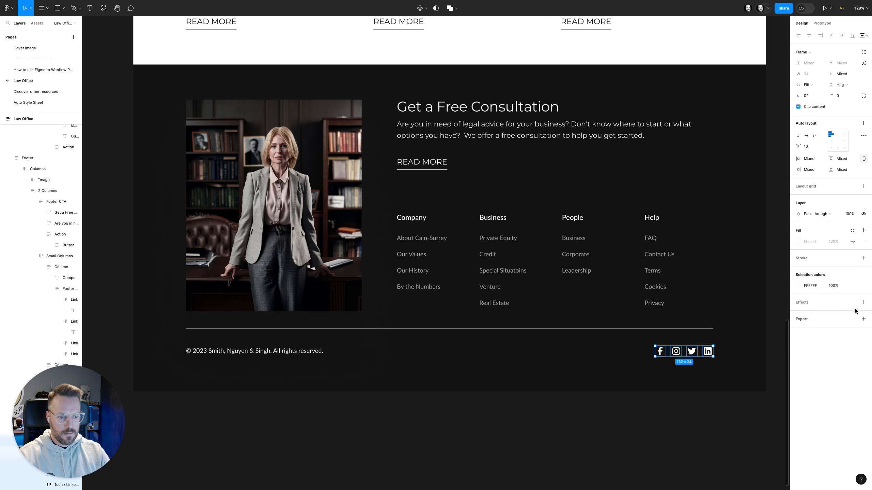
click(864, 319)
click(853, 340)
click(851, 357)
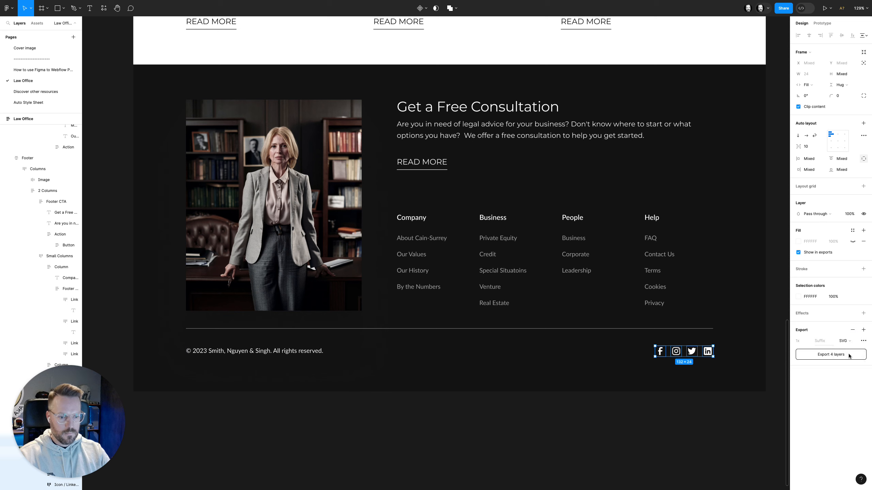
click(843, 356)
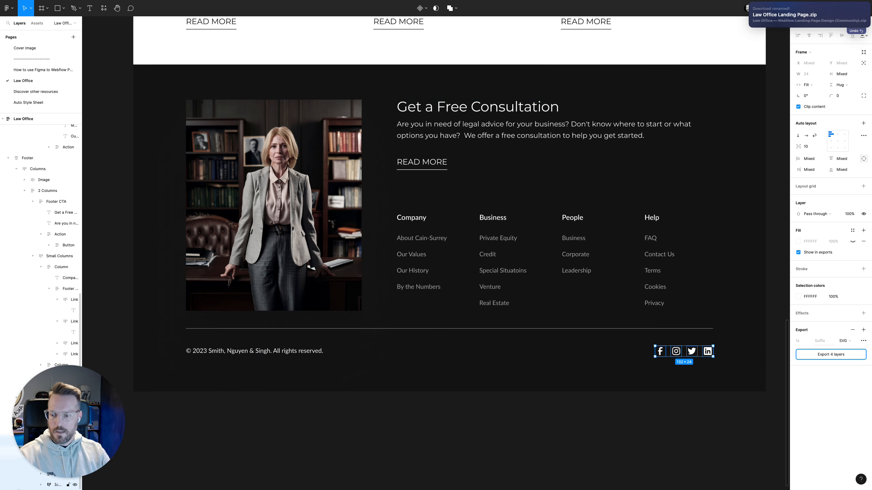
mouse_move(6, 482)
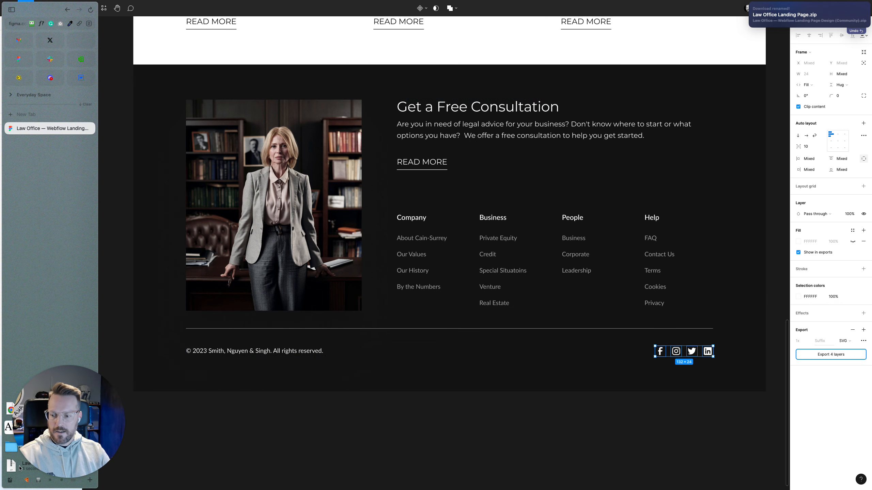
click(18, 468)
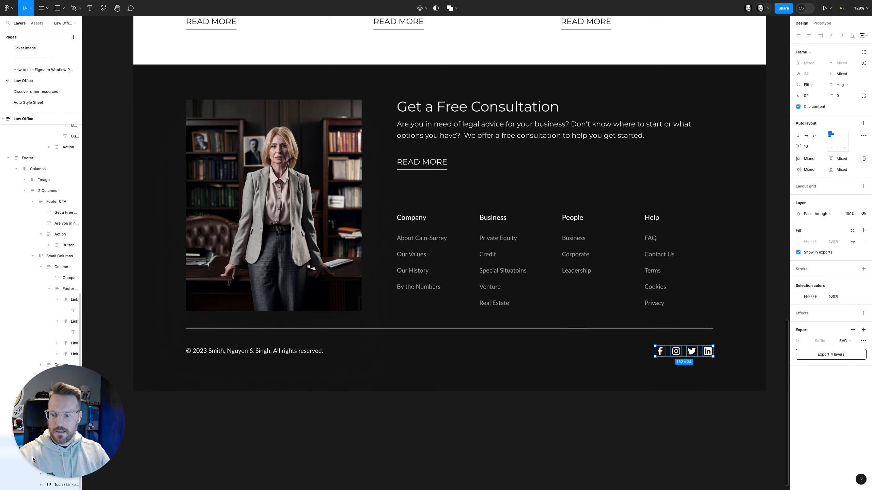
Copy the copyright text layer from the Figma footer and switch back to the Webflow project
super+double_click(309, 353)
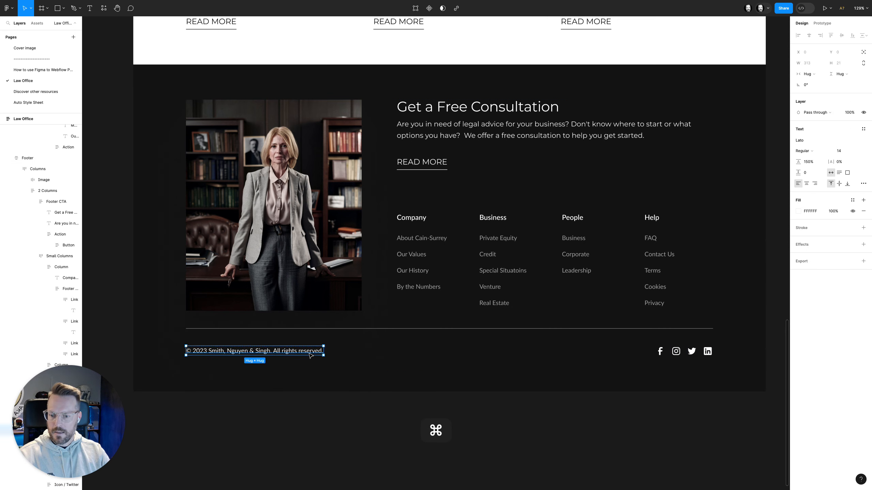
key(super+c)
key(Escape)
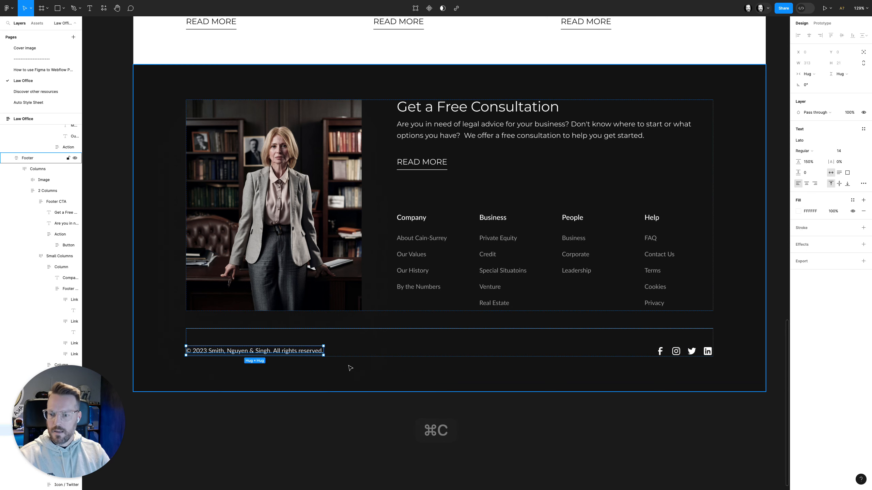
key(ctrl+Left)
key(ctrl+Right)
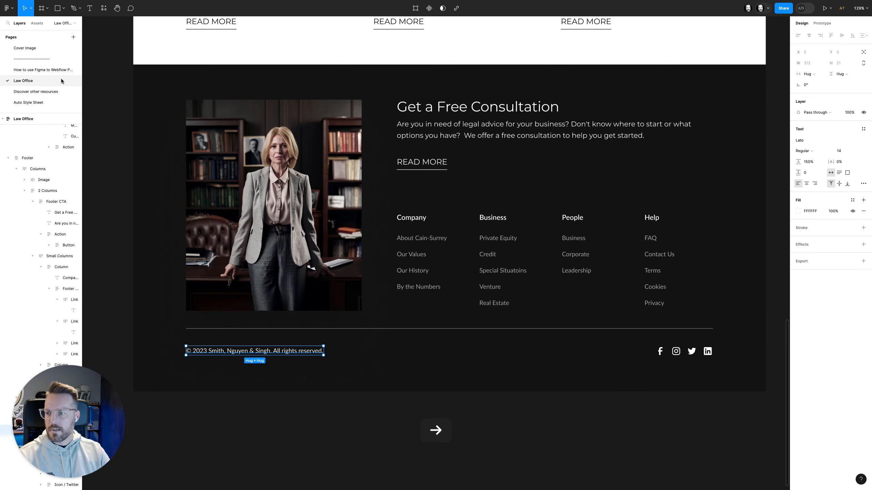
mouse_move(65, 61)
click(87, 77)
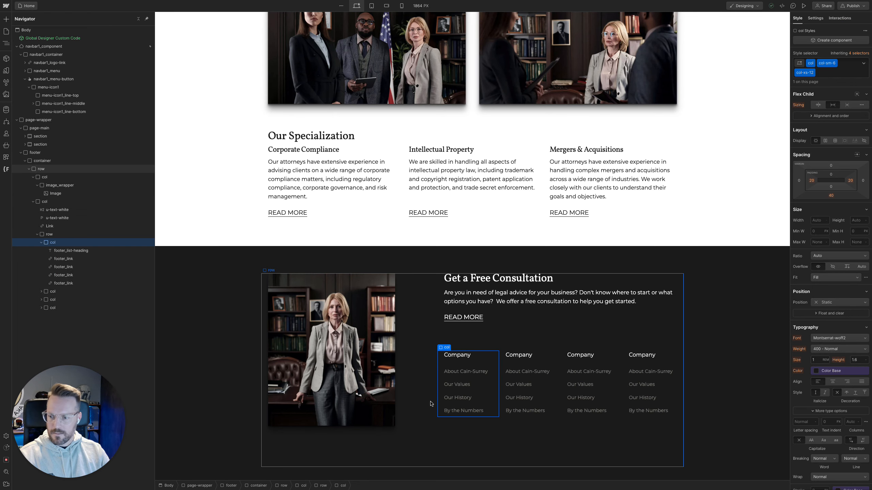
Add a div block with the row class to the footer container, below the existing row
click(389, 452)
click(447, 448)
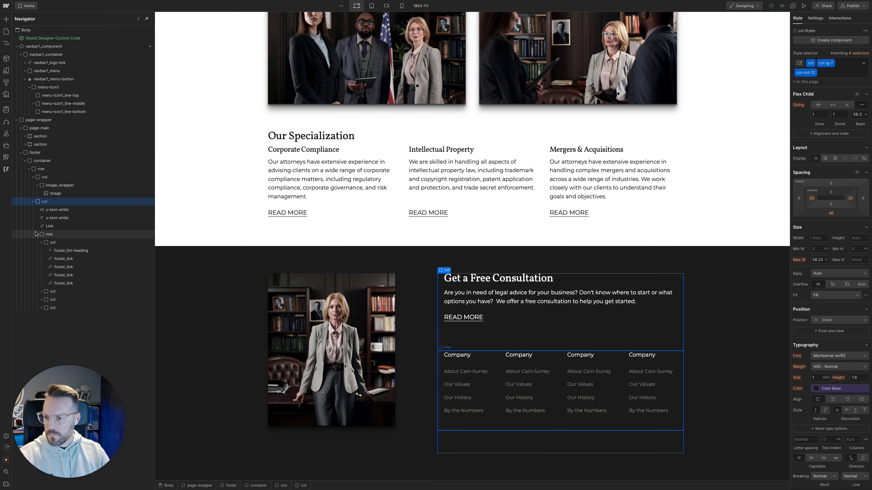
click(36, 235)
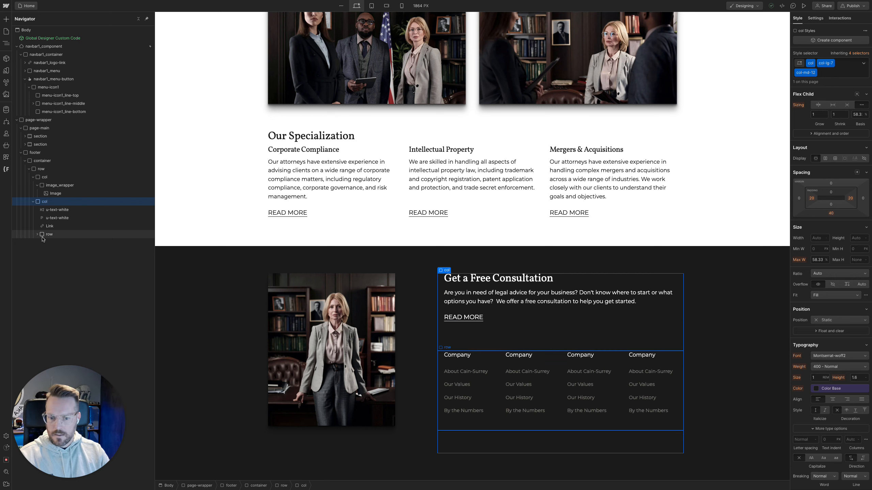
click(33, 178)
click(39, 170)
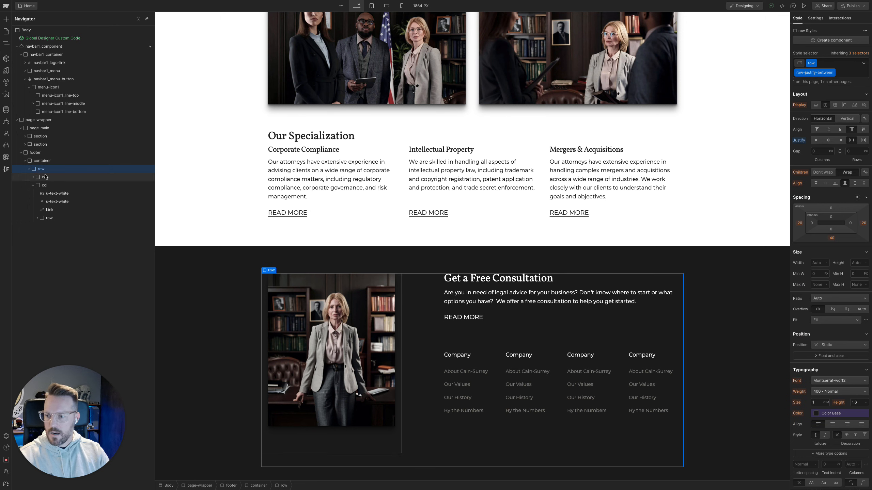
click(30, 169)
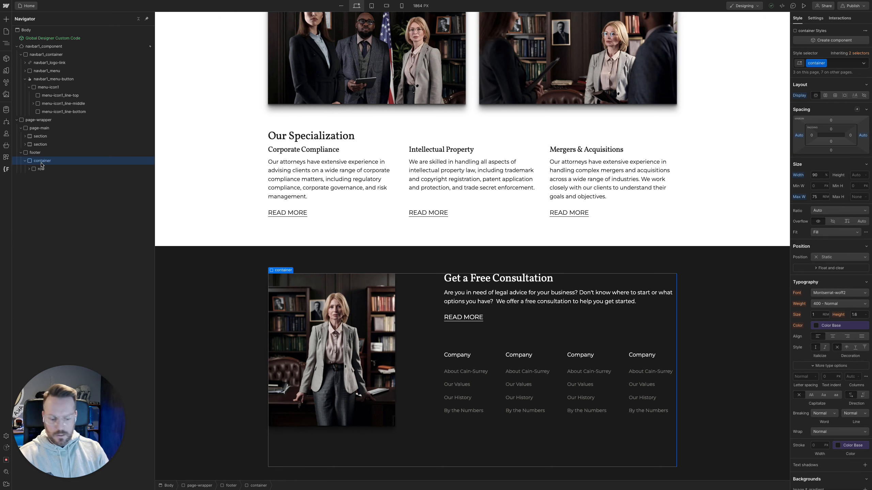
key(super+k)
text(div)
key(Return)
key(super+Return)
text(row)
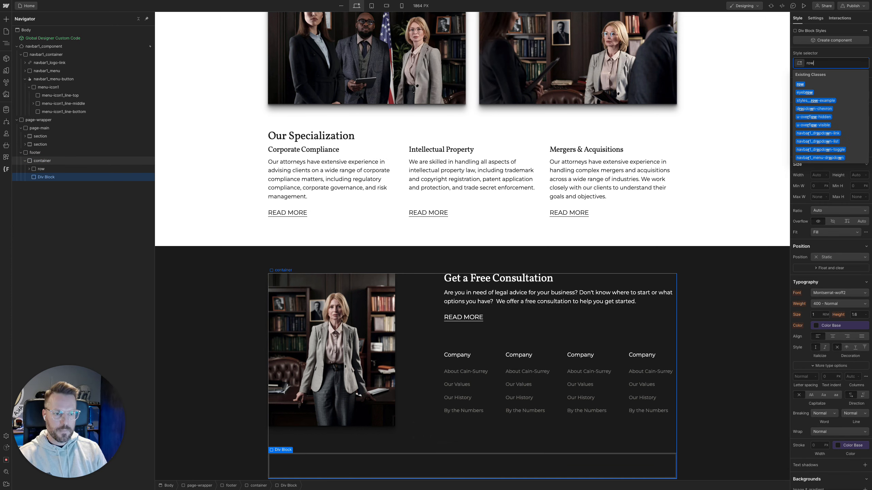
key(Return)
Add a div block with the col class inside the new footer row
key(super+k)
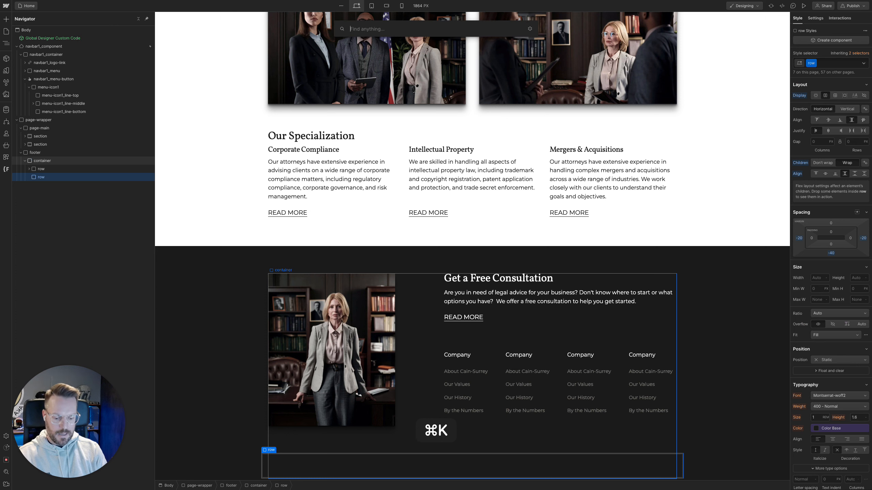
text(div)
key(Return)
key(super+Return)
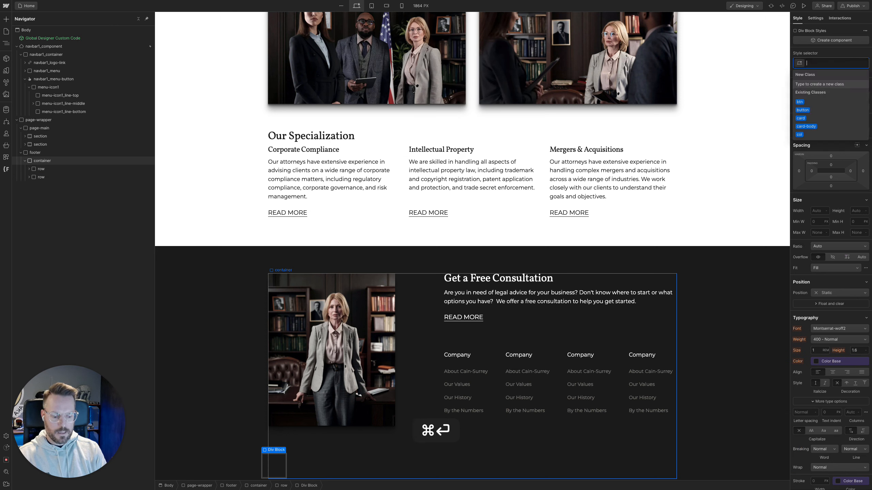
text(col)
key(Down)
key(Return)
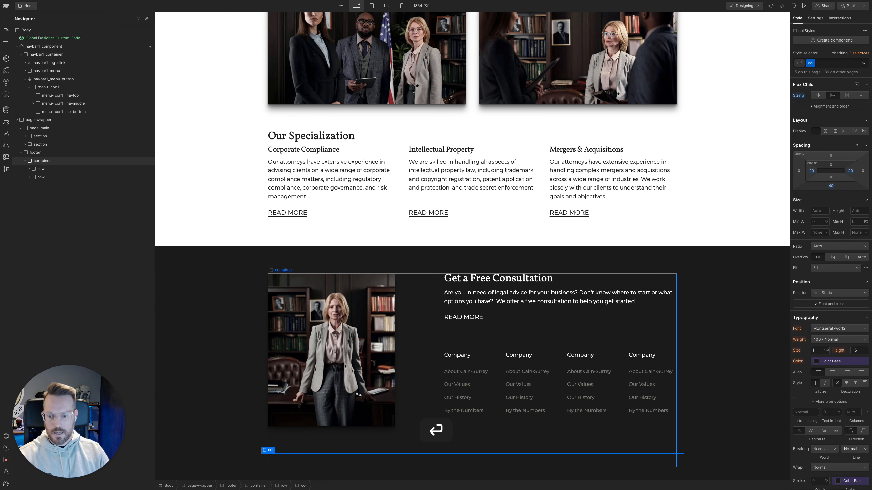
Add a text block inside the new column of the footer's second row
click(30, 177)
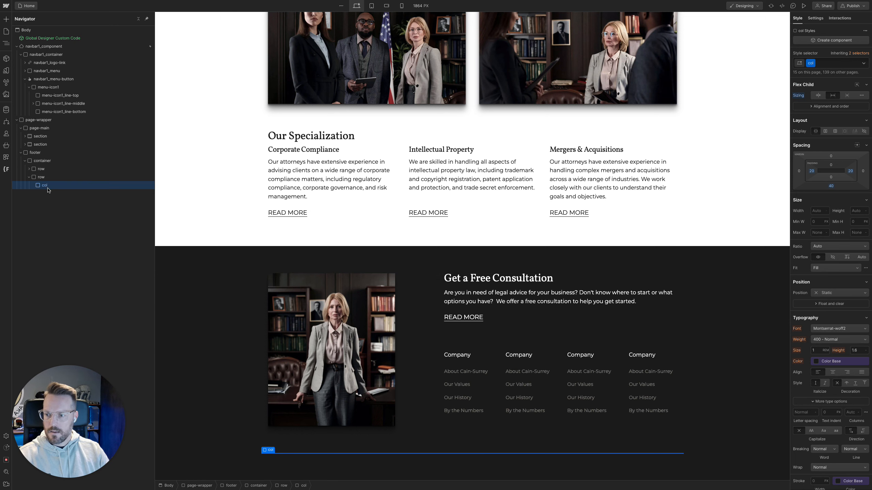
key(super+k)
text(text)
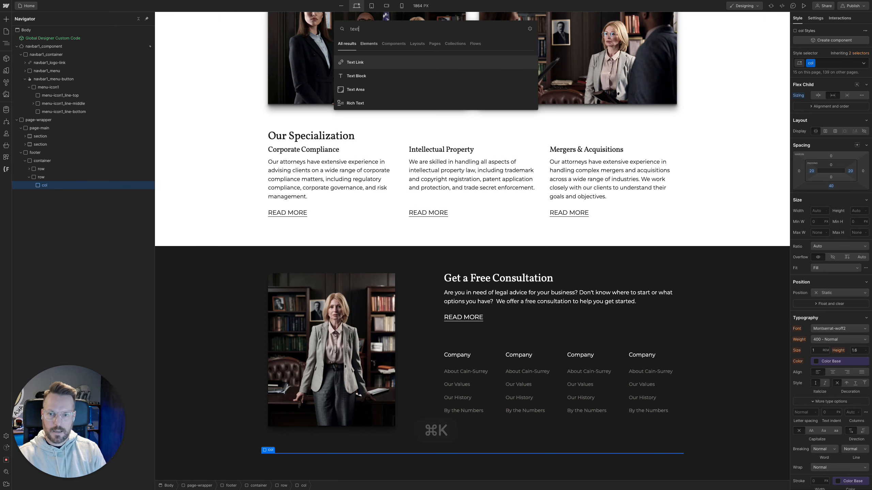
key(Down)
key(Return)
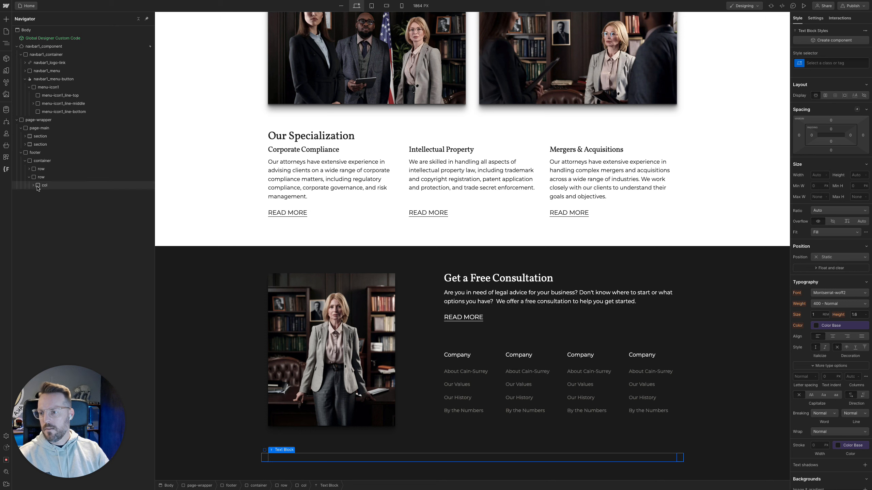
Apply the existing u-text-white class to the text block in the footer's second row
click(35, 187)
click(34, 186)
click(50, 194)
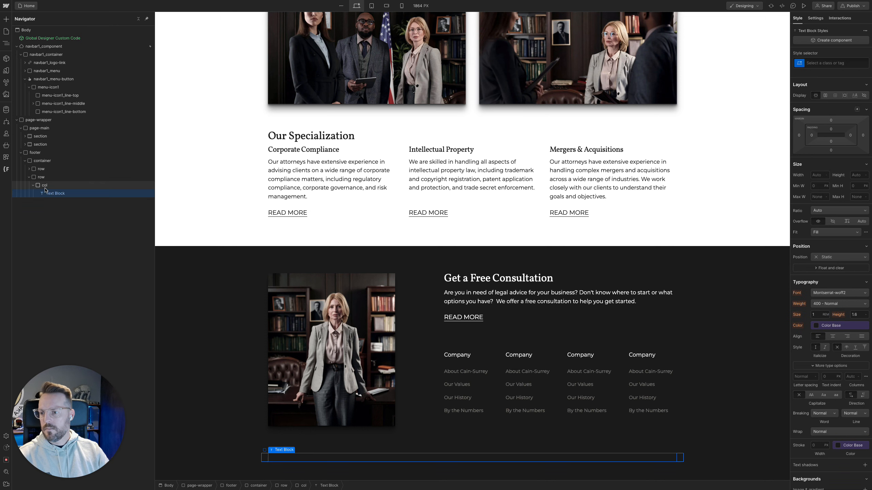
key(super+Return)
text(u-text-white)
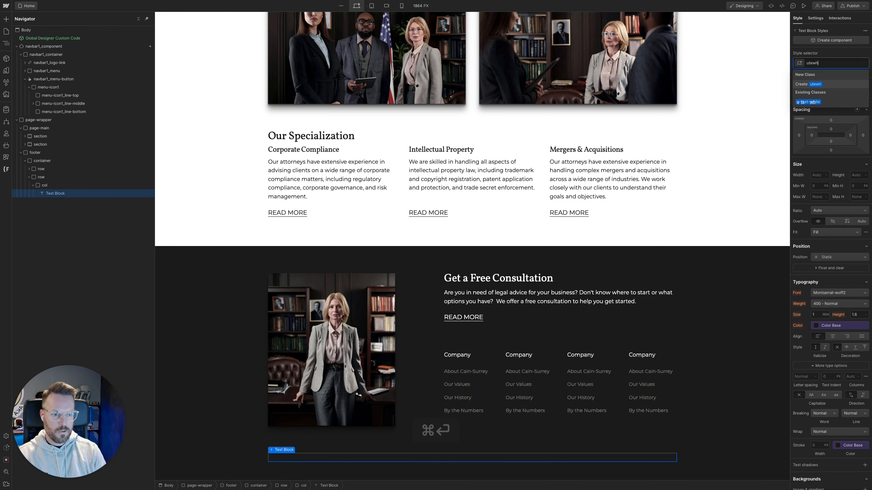
key(Return)
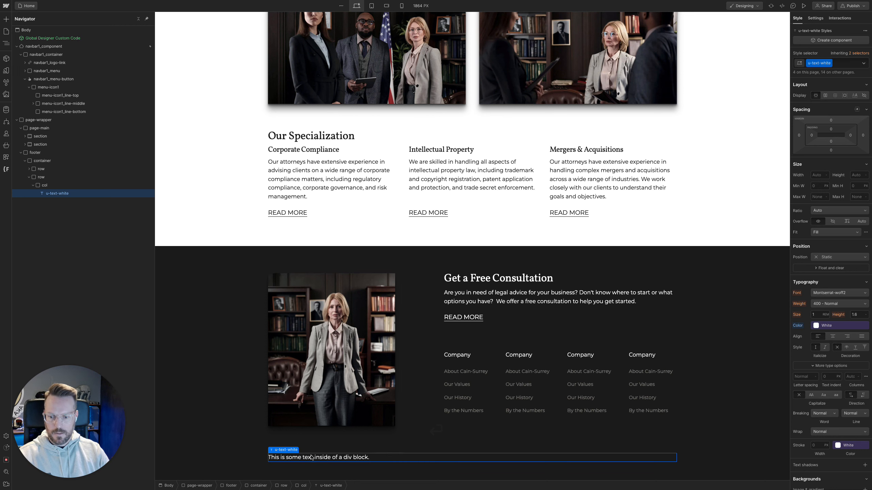
Replace the placeholder text in the footer's second row with the copied line "© 2023 Smith, Nguyen & Singh. All rights reserved."
double_click(311, 457)
key(super+v)
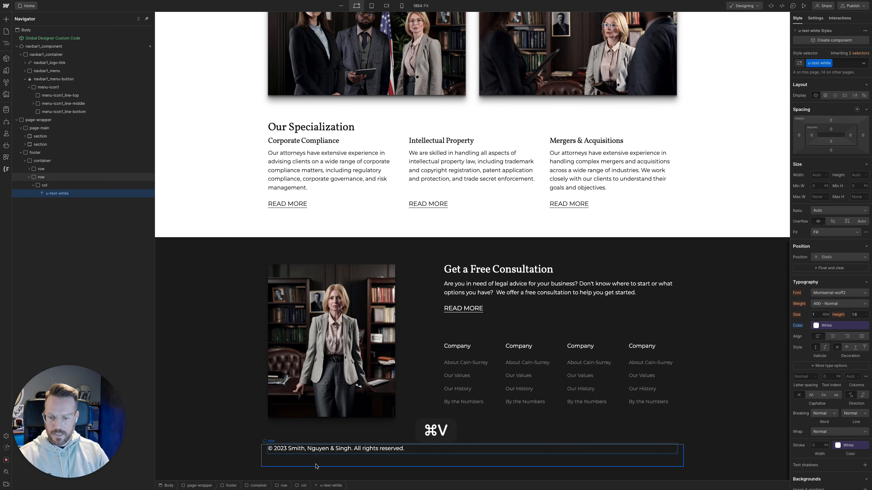
click(275, 440)
Check the copyright line's text styling in the Figma design, and replace the Webflow text block's class with paragraph-0.9
mouse_move(1, 193)
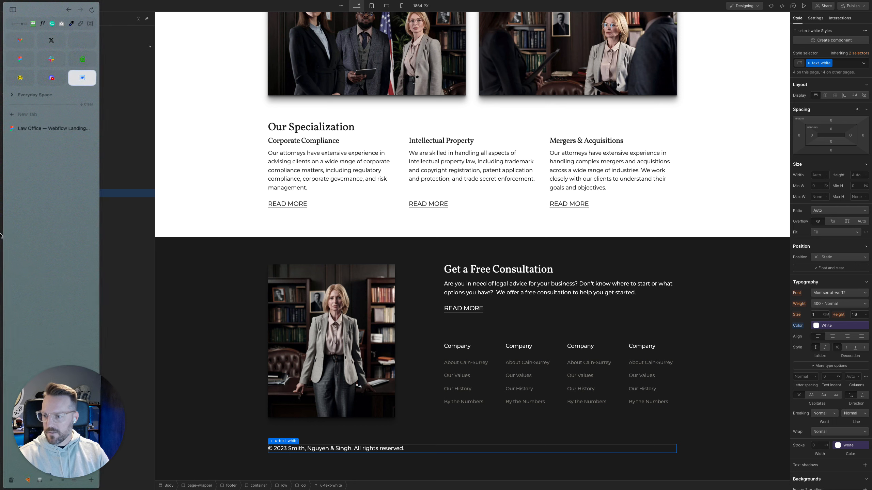
click(45, 129)
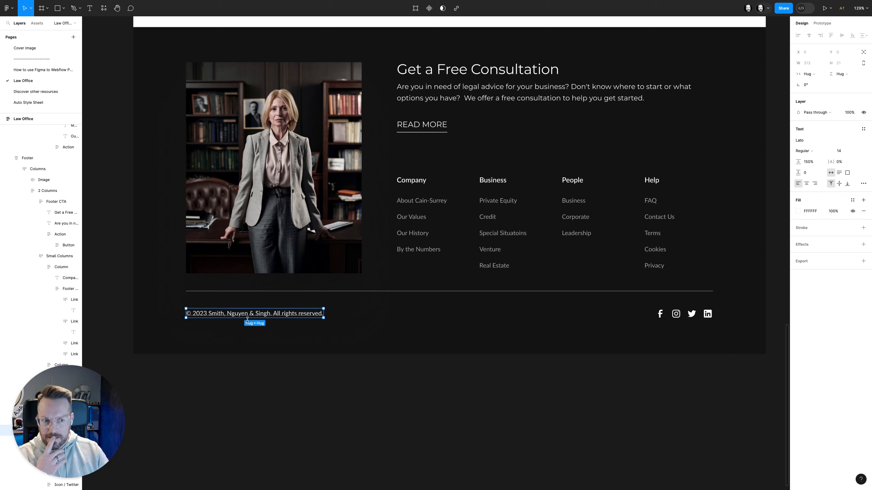
mouse_move(1, 103)
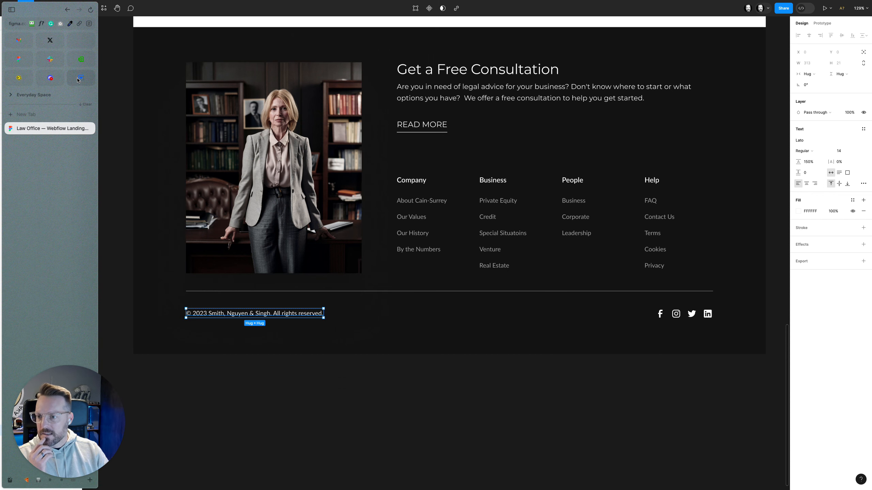
click(79, 79)
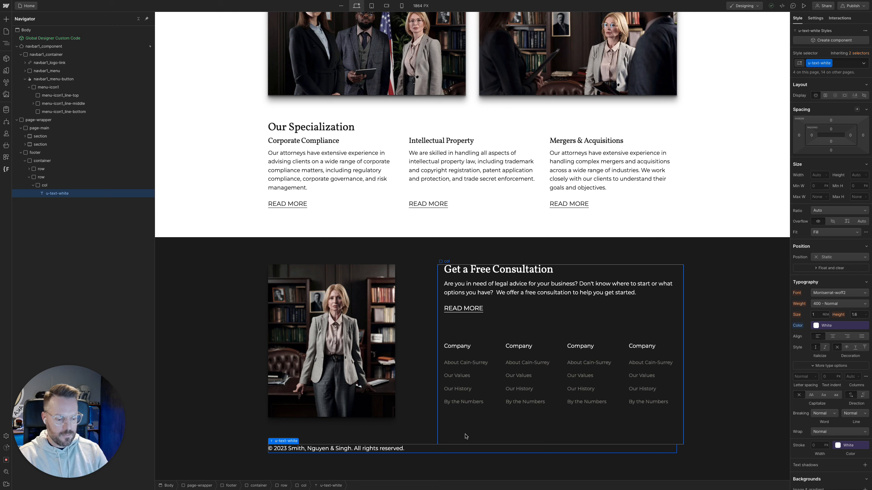
key(super+Return)
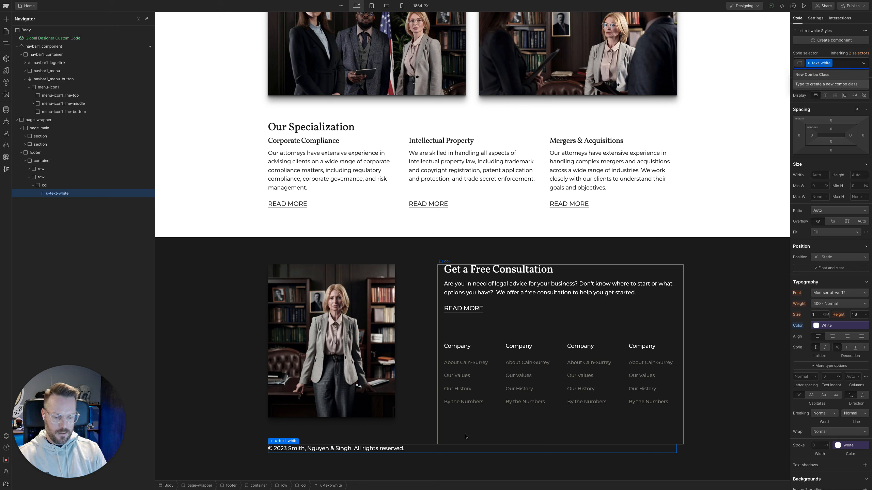
key(BackSpace)
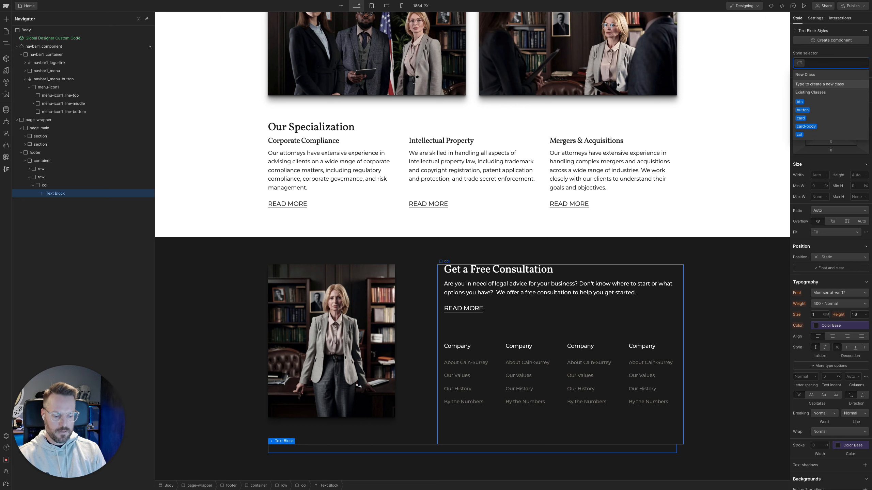
text(para)
key(Down)
key(Down)
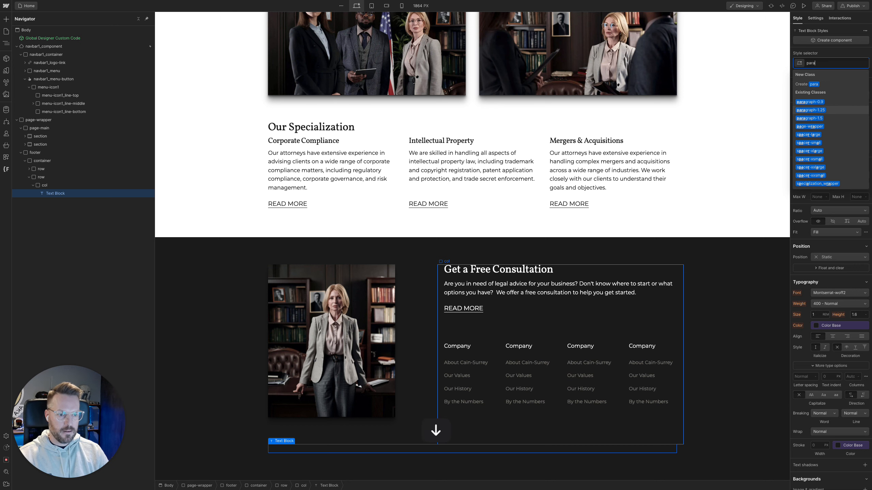
key(Up)
key(Return)
Add the existing u-text-white combo class to the copyright text block
key(super+Return)
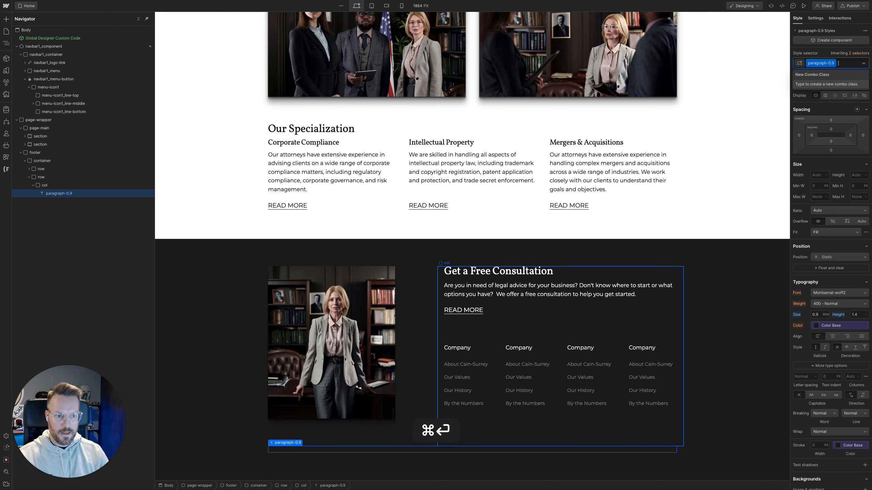
text(utewh)
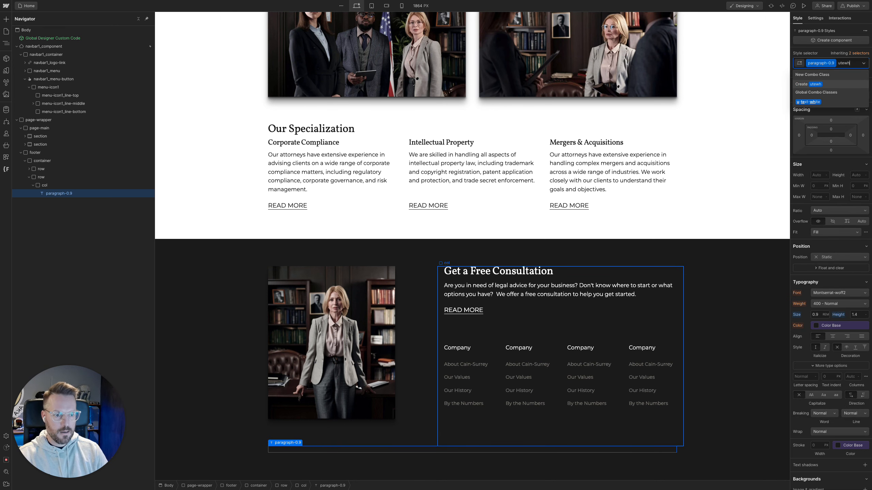
key(Return)
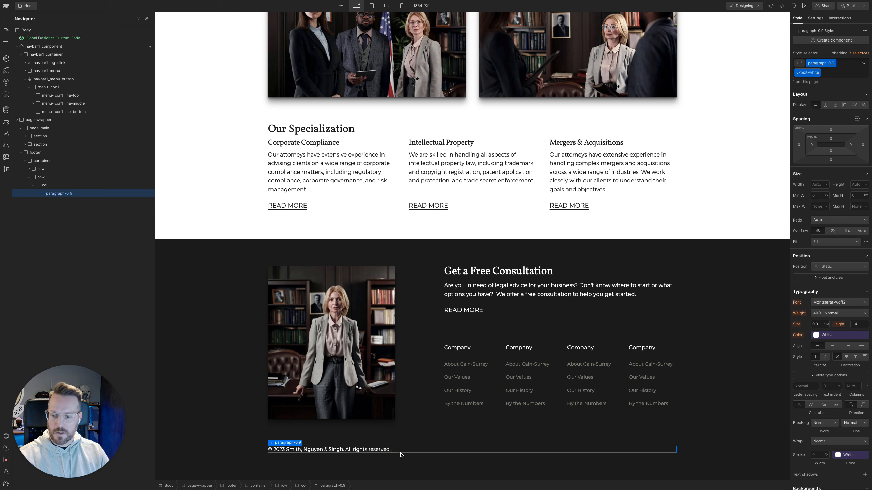
Add a second div block with the col class to the footer's second row, beside the copyright column
click(33, 187)
click(42, 177)
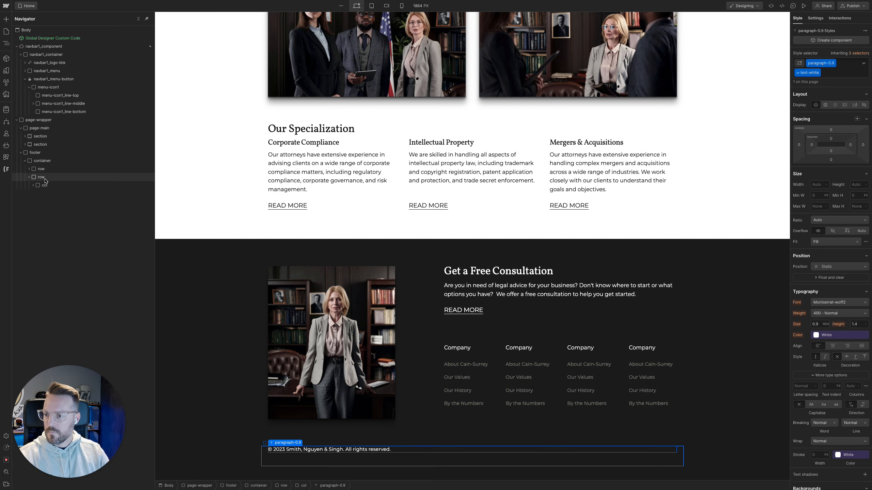
key(super+k)
text(div)
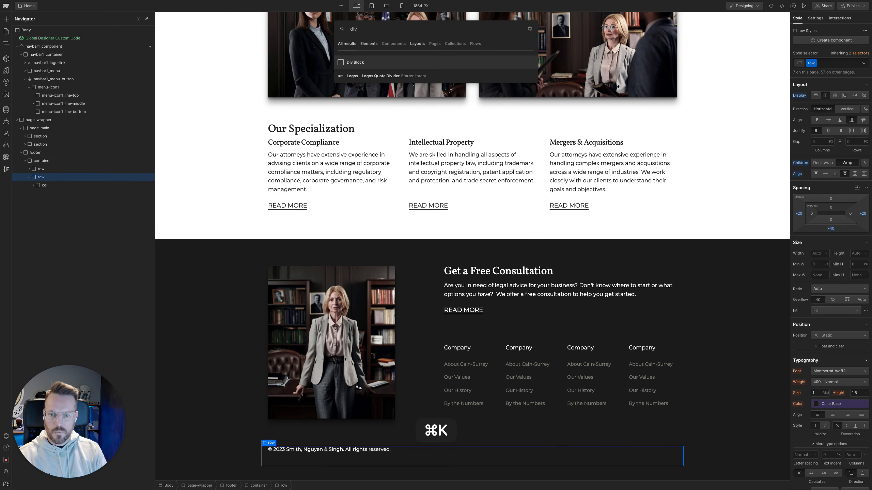
key(Return)
key(super+Return)
text(col)
key(Return)
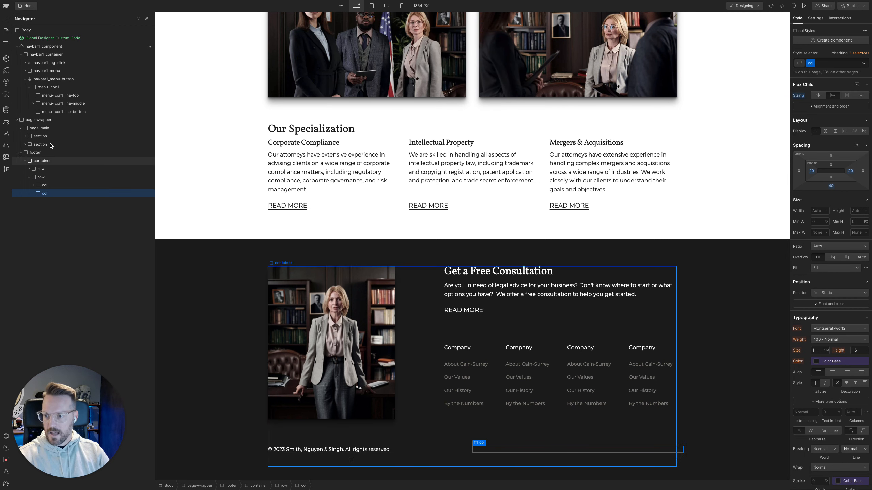
Check the social icons in the Figma design, and add a div block with the row class inside Webflow's new empty footer column
mouse_move(1, 144)
click(51, 130)
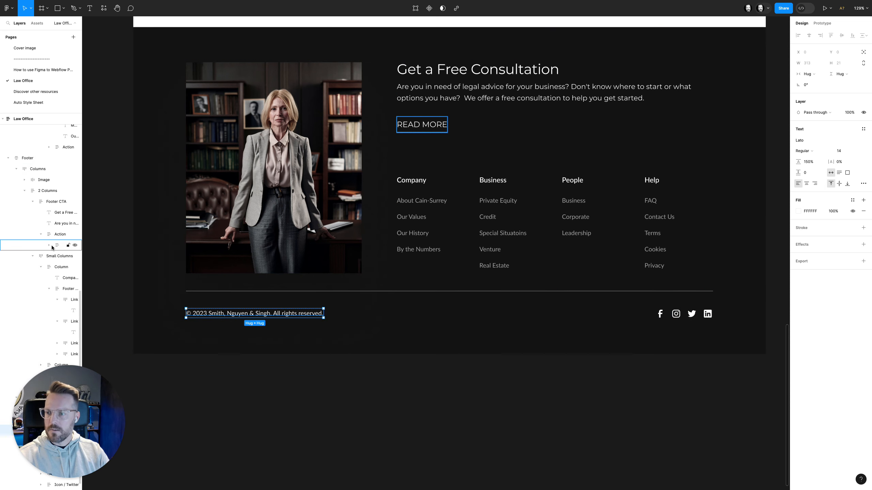
mouse_move(1, 260)
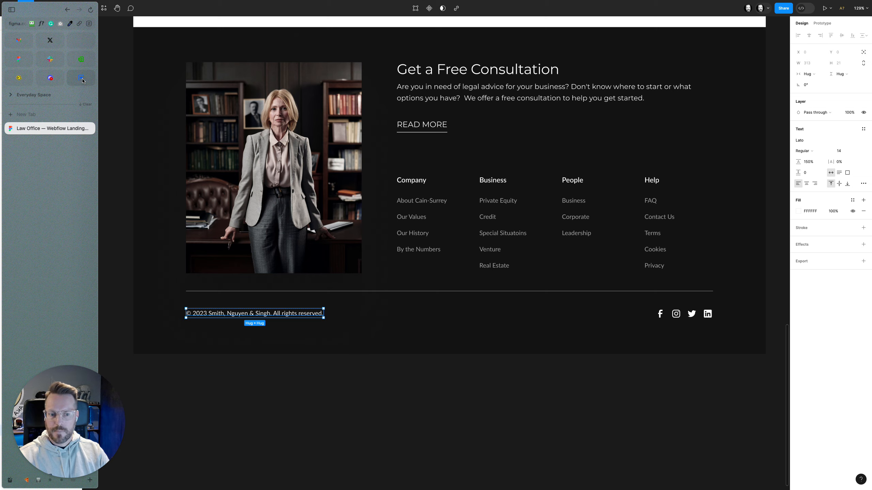
click(82, 79)
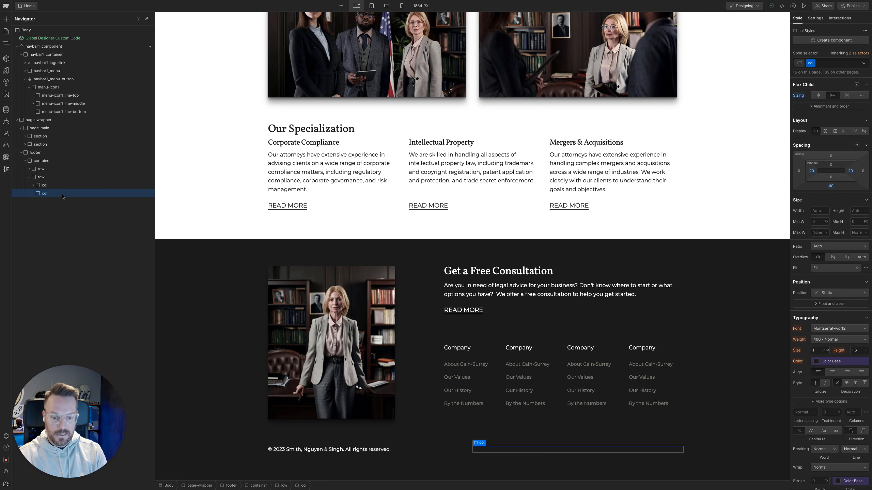
key(super)
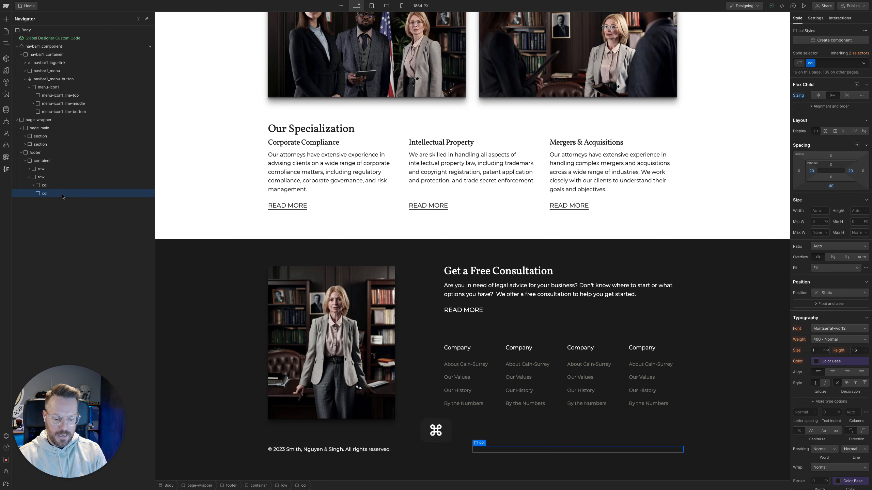
key(super+k)
key(Return)
key(super+Return)
text(ro)
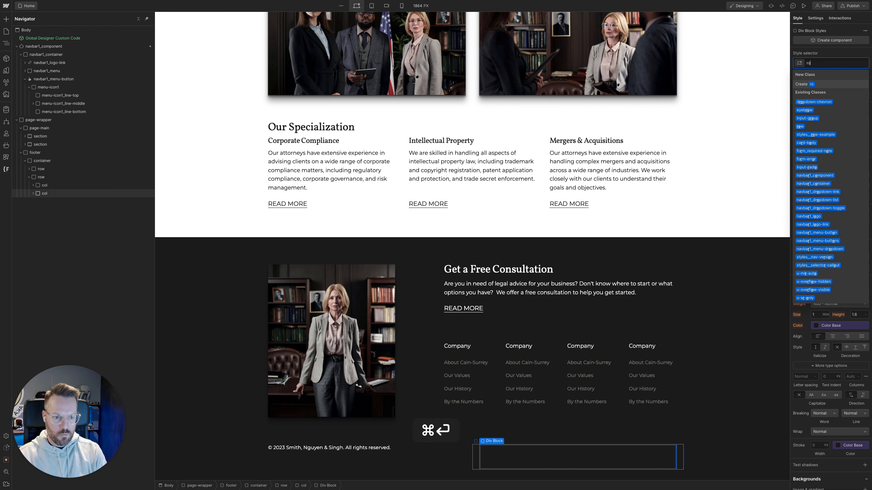
text(w)
key(Return)
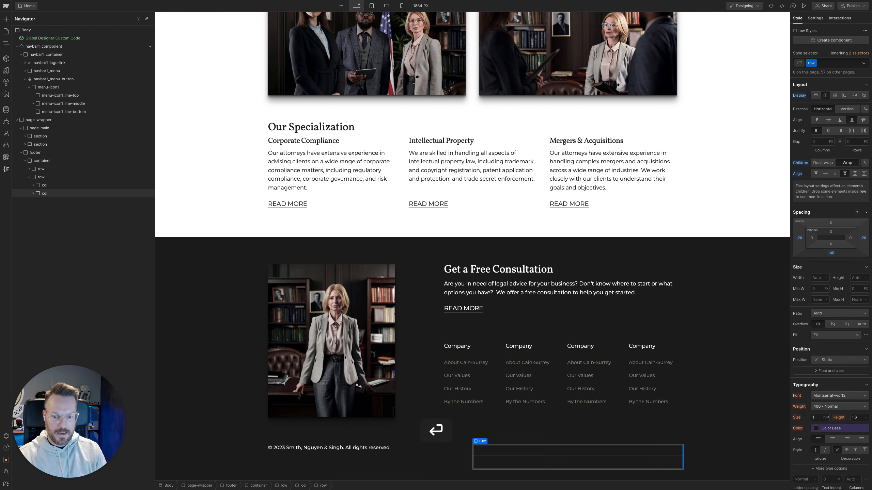
Add a div block with the col class inside the nested row of the footer's second column
key(super+k)
key(Return)
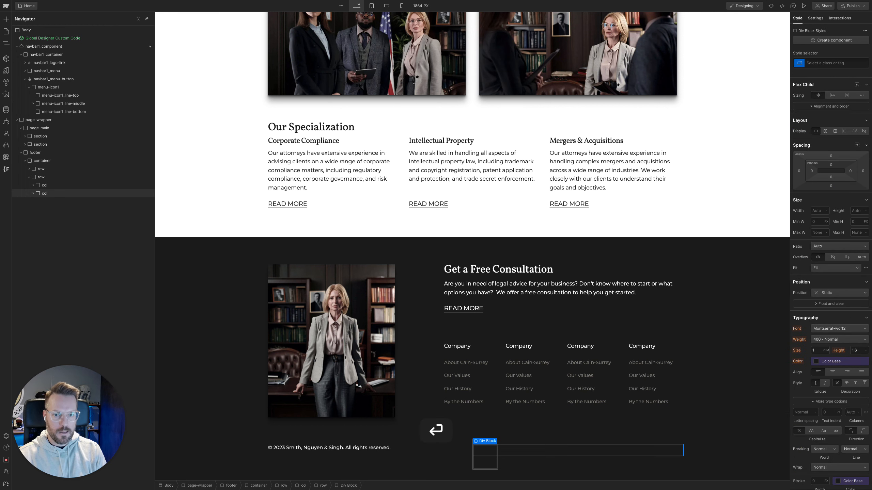
key(super+Return)
text(col)
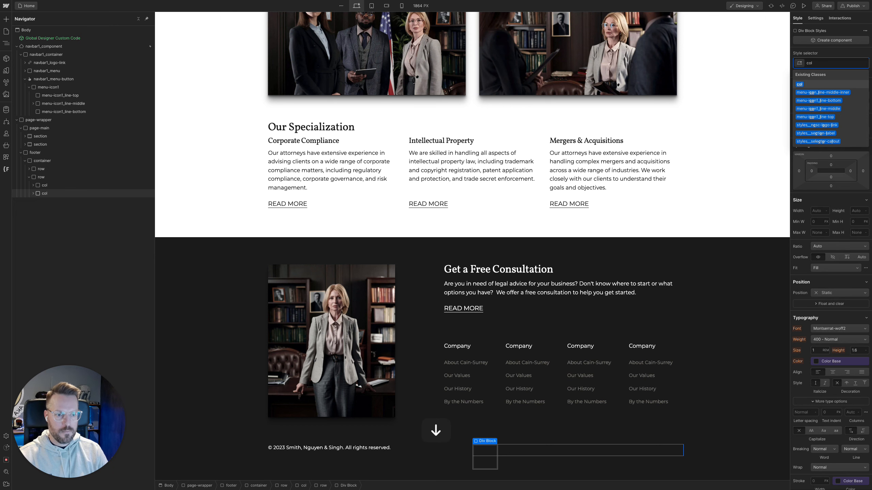
key(Return)
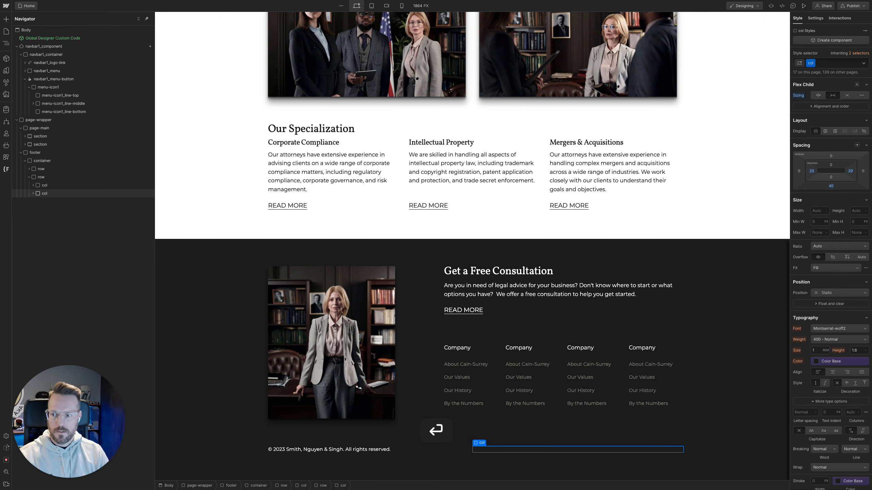
Apply the existing col-shrink combo class to the column inside the nested footer row
click(33, 194)
click(35, 202)
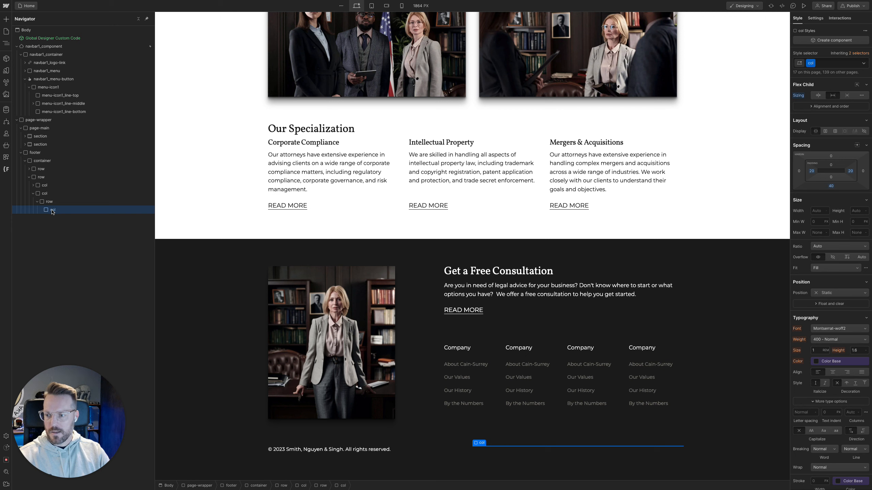
key(super+Return)
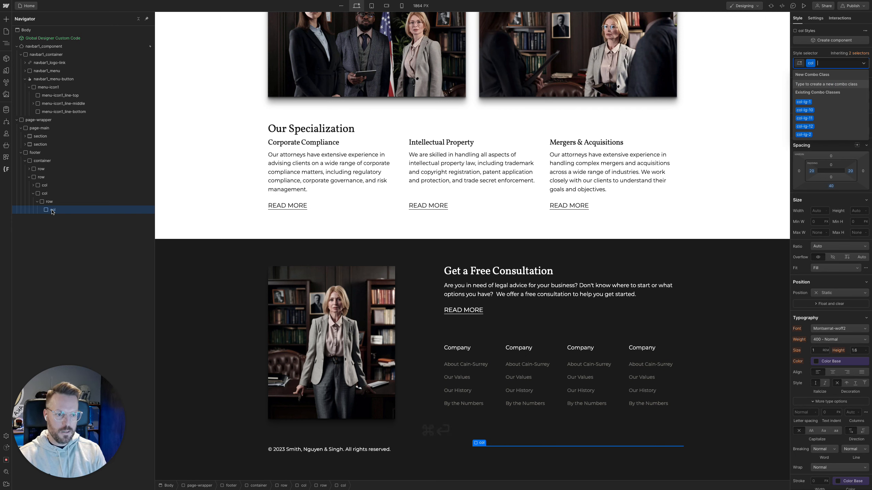
text(colsh)
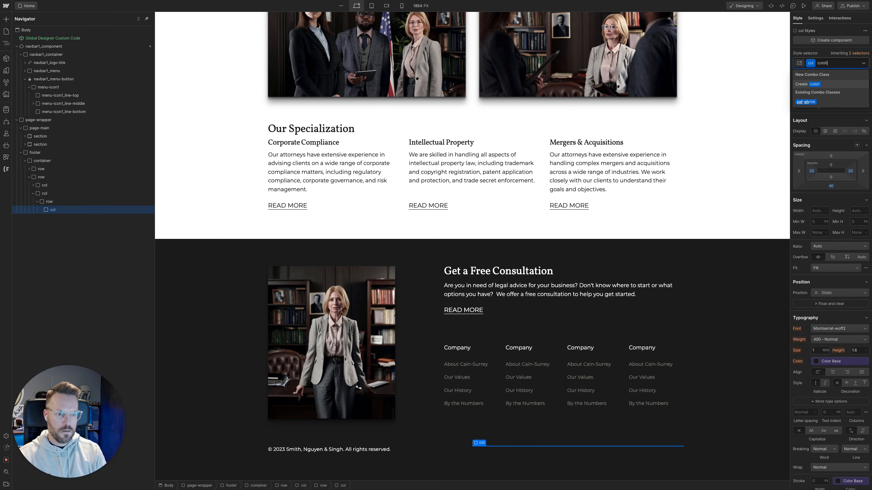
key(Return)
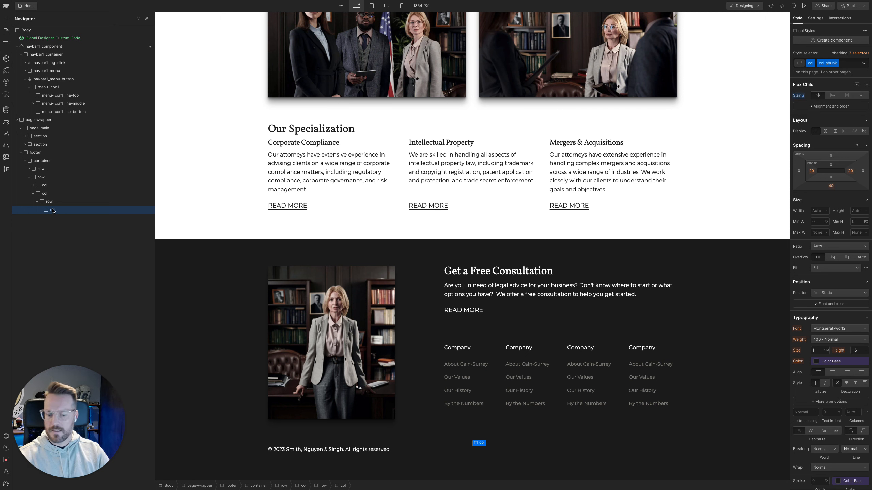
key(j)
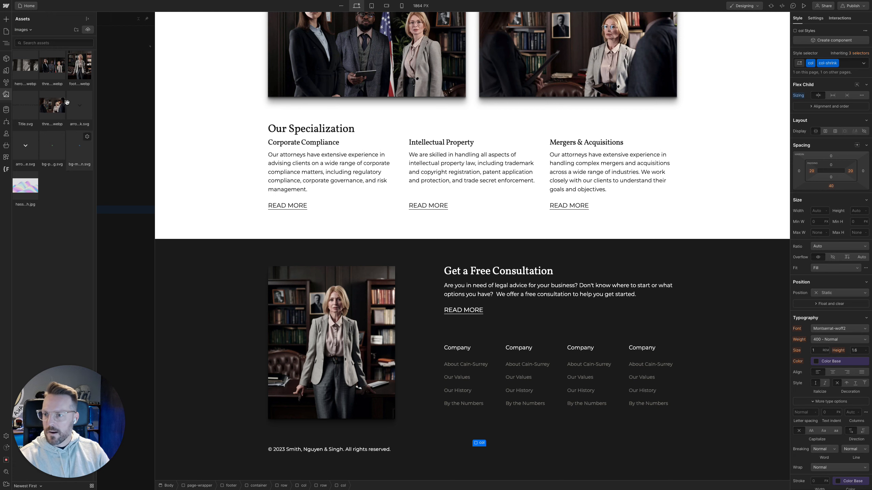
click(89, 29)
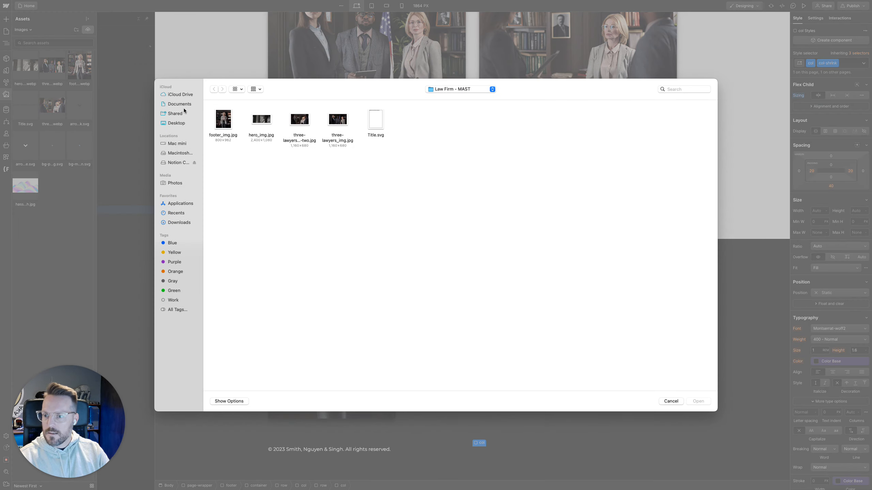
click(177, 123)
click(178, 223)
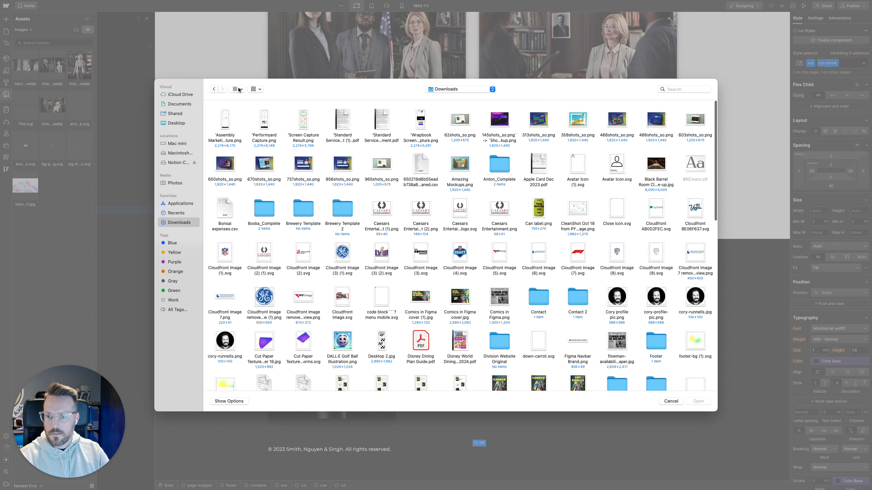
click(238, 89)
click(244, 127)
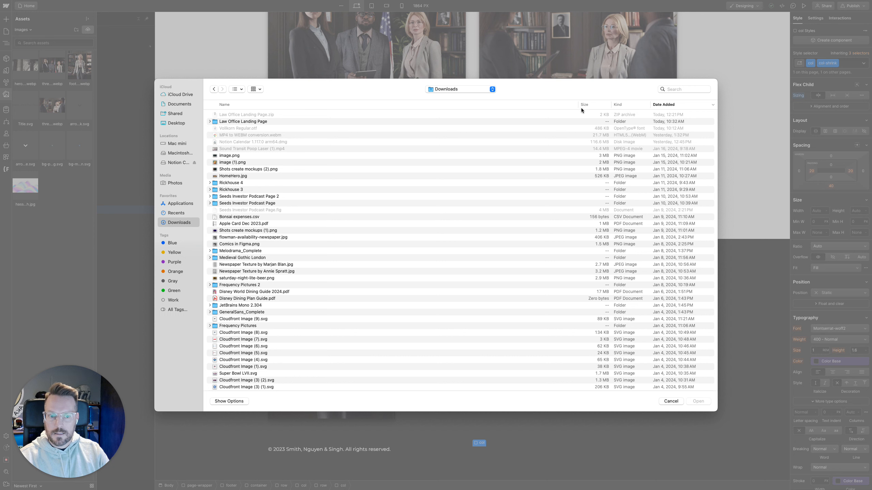
scroll(577, 119, down, 2)
scroll(572, 127, up, 2)
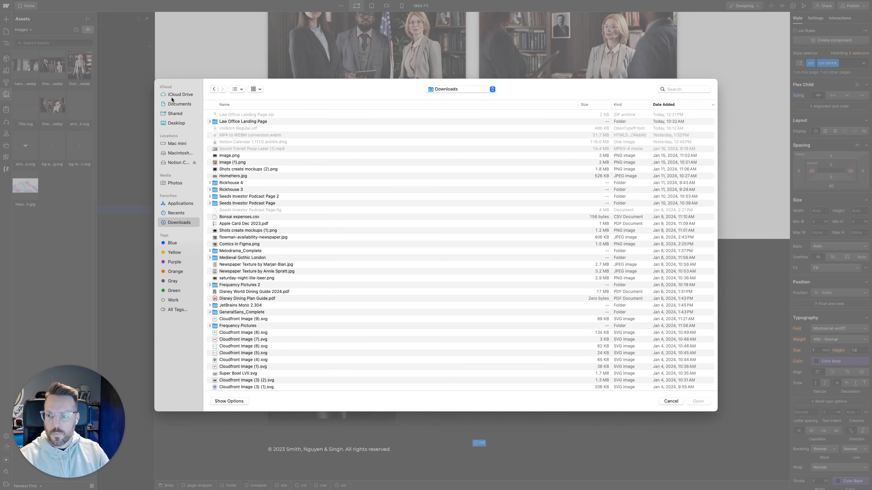
click(667, 402)
Switch to Finder and extract "Law Office Landing Page.zip" in the Downloads folder
key(ctrl+Left)
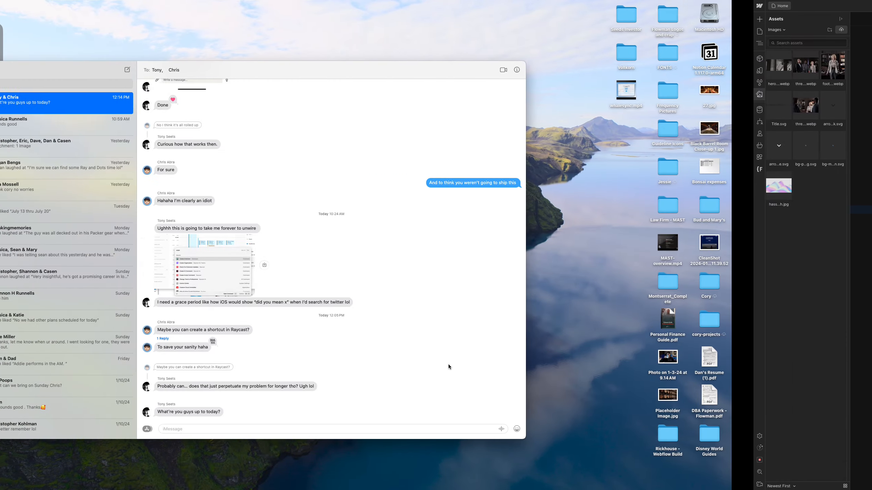
click(24, 223)
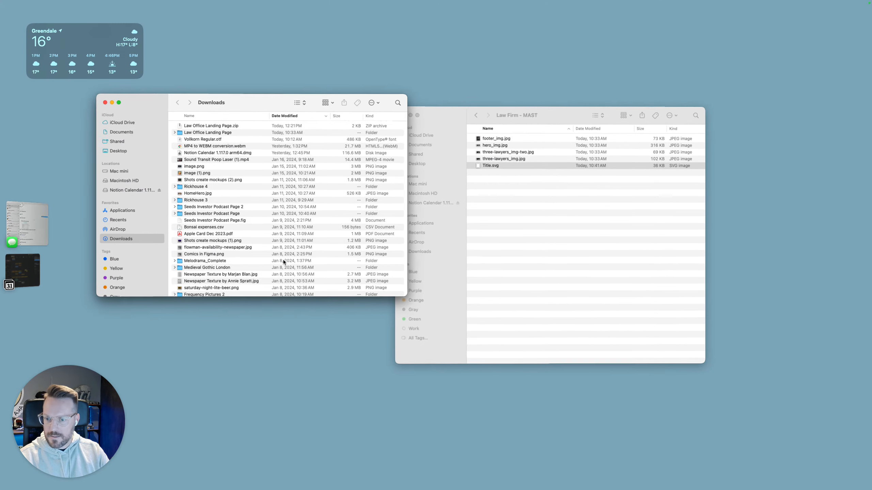
double_click(214, 126)
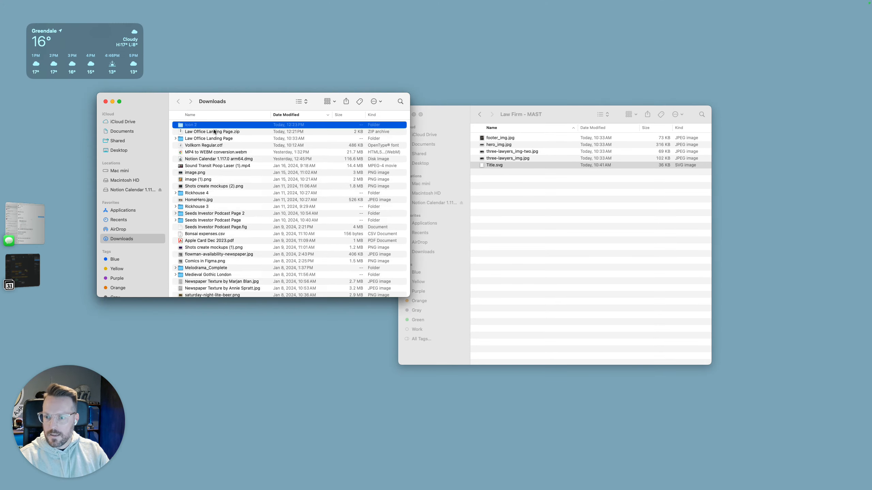
Copy Facebook.svg, Instagram.svg, LinkedIn.svg and Twitter.svg from the Icon 2 folder into the Law Firm - MAST folder
double_click(213, 126)
click(210, 125)
key(super+a)
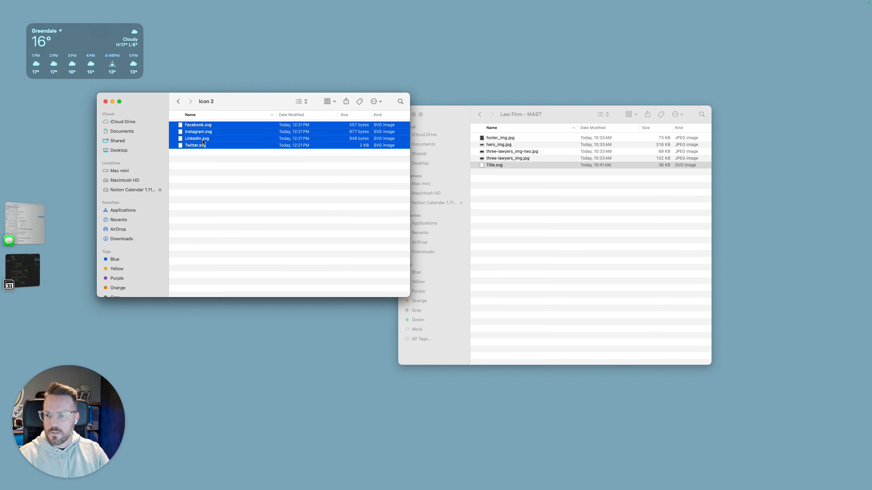
drag(205, 133, 654, 256)
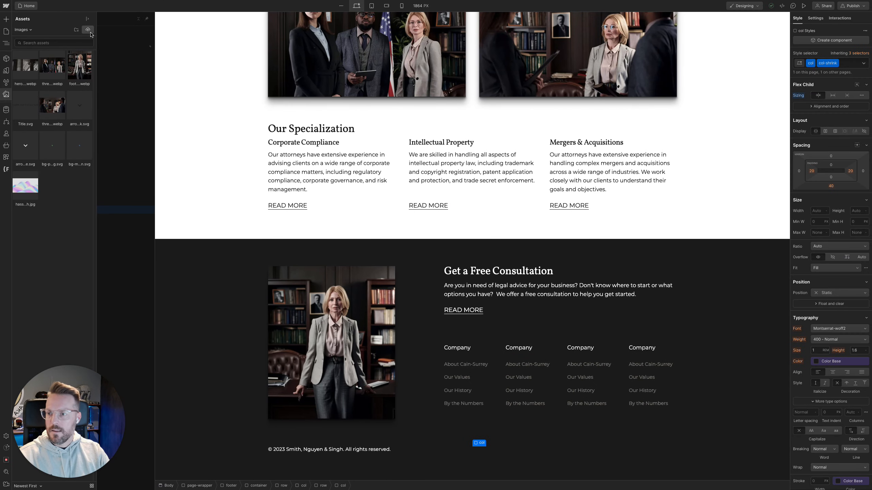
Switch to Webflow and upload the Twitter, LinkedIn, Instagram and Facebook SVG files from the Law Firm - MAST folder to the site's assets
click(258, 31)
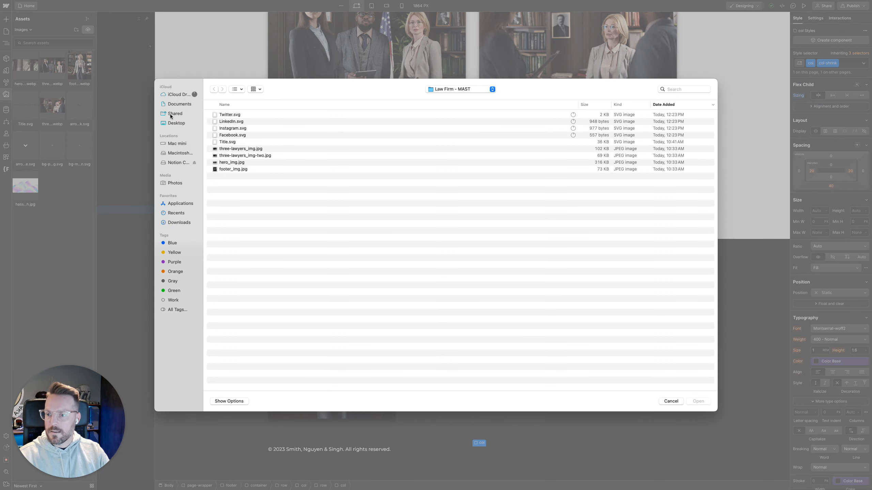
click(176, 123)
click(235, 114)
double_click(235, 115)
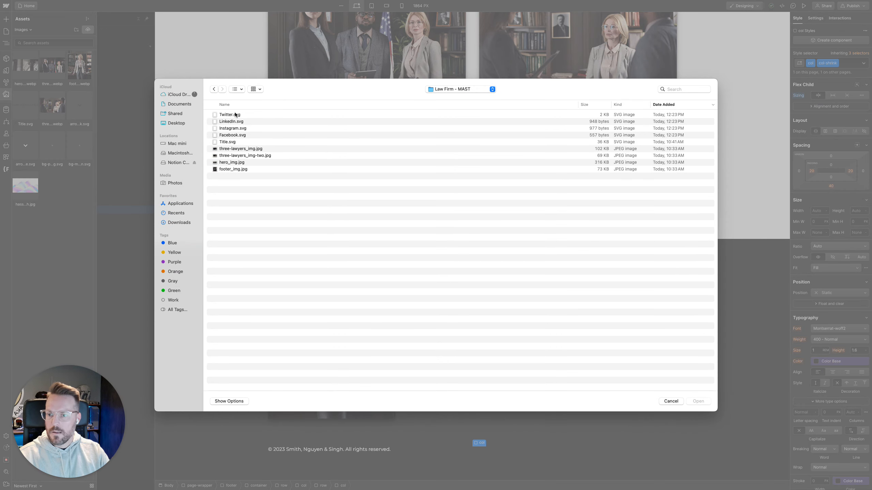
click(235, 114)
shift+click(240, 135)
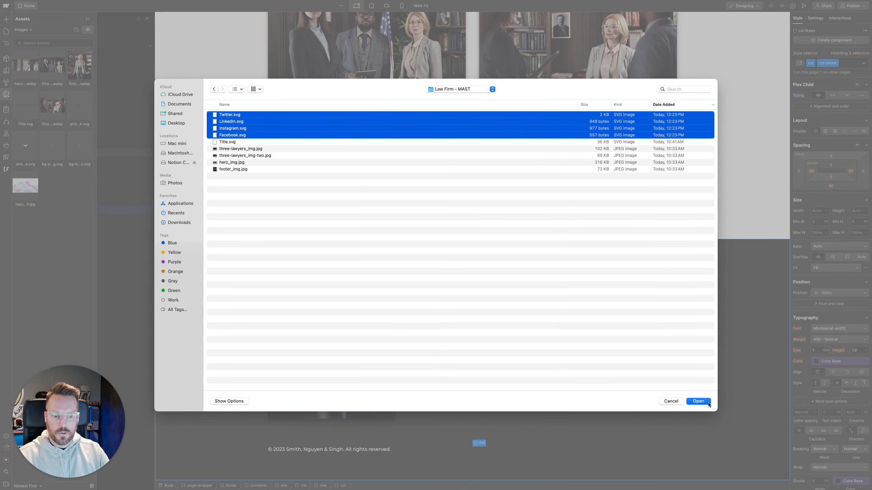
click(698, 401)
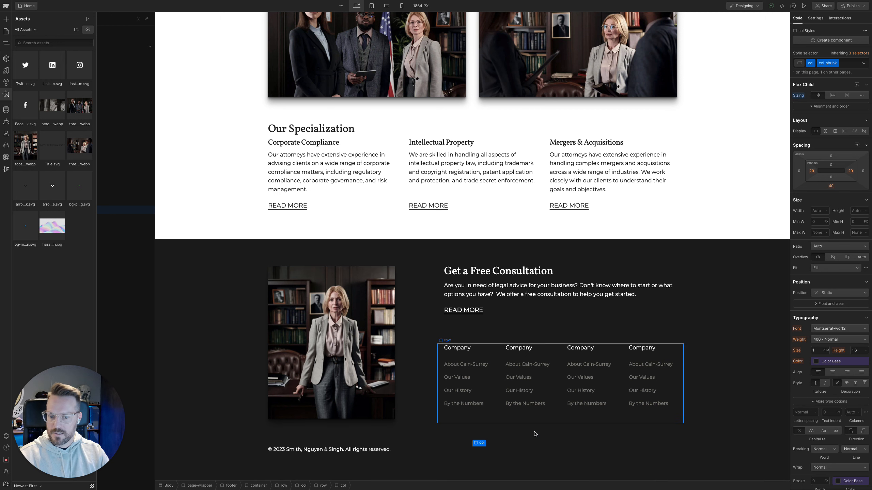
Add an image element inside the column of the nested footer row and set its source to Facebook.svg
click(551, 452)
click(53, 210)
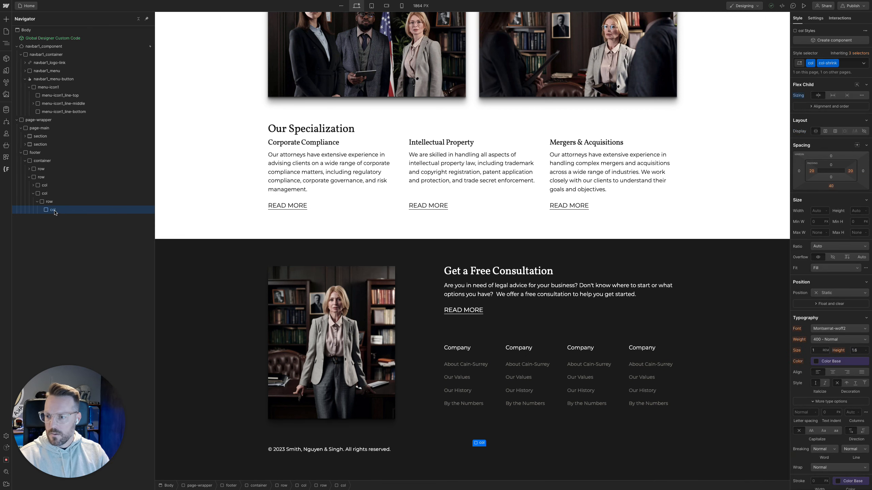
key(super+k)
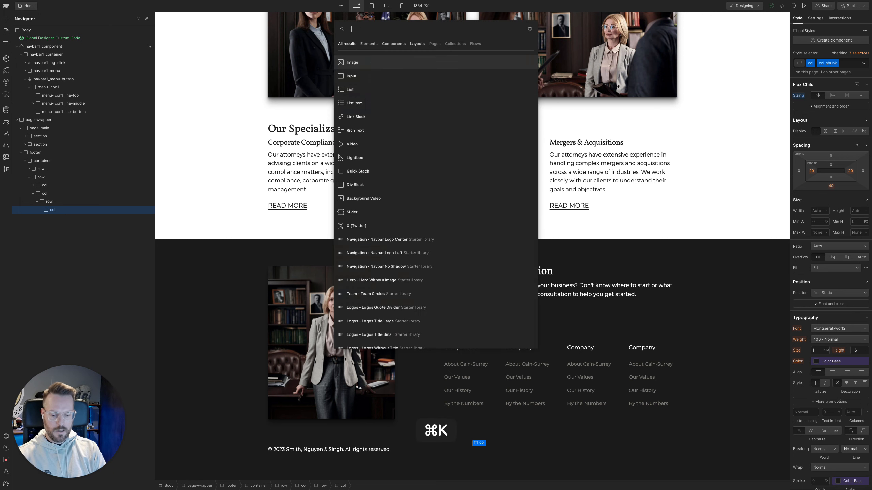
text(image)
key(Return)
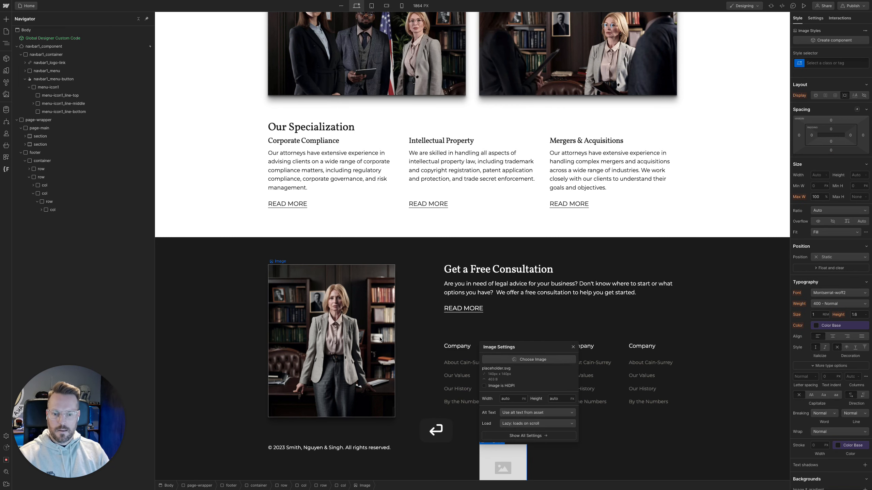
click(529, 359)
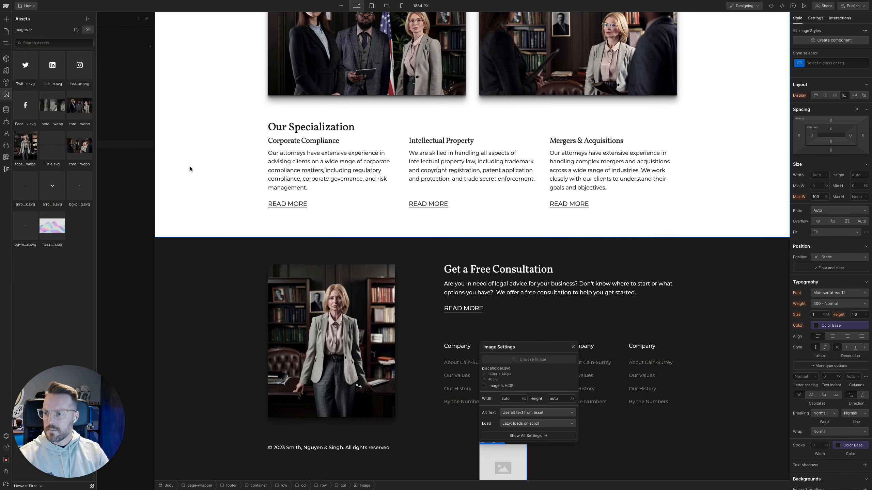
click(26, 105)
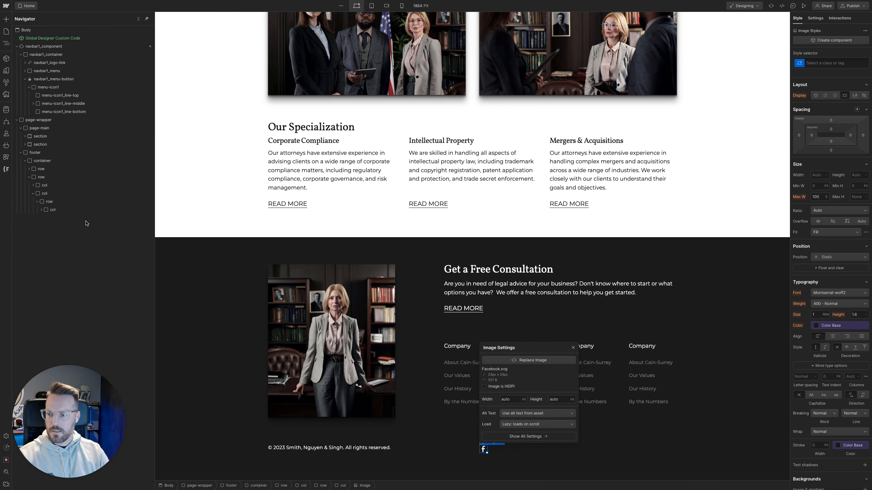
Duplicate the column containing the Facebook icon three times within the nested footer row
click(82, 210)
key(super+d)
key(super+d)
key(super+d)
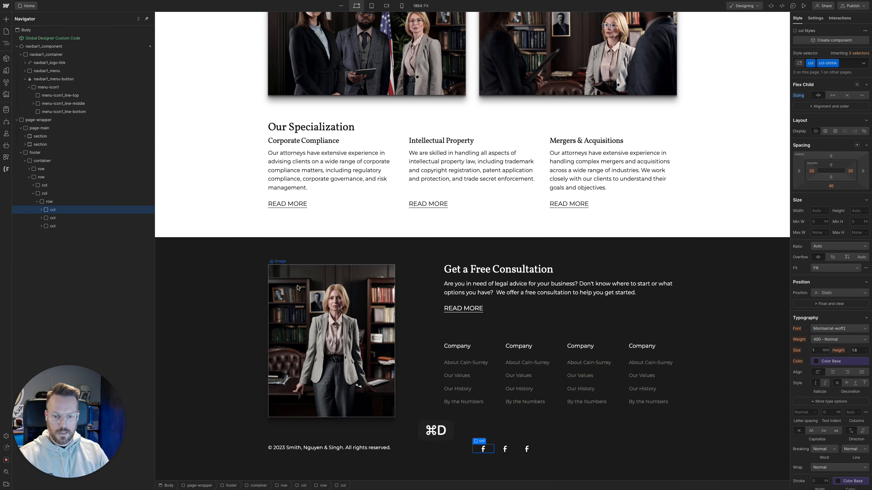
Replace the image in the second icon column with Twitter.svg
click(508, 450)
click(508, 450)
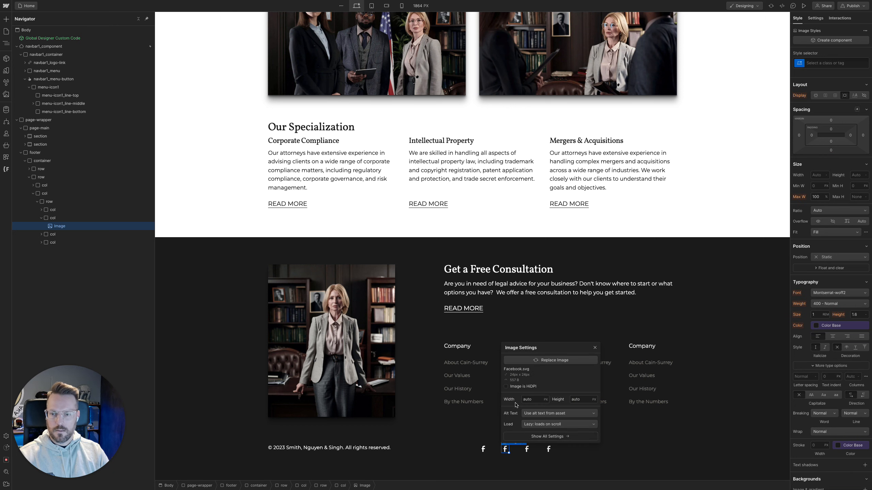
click(535, 361)
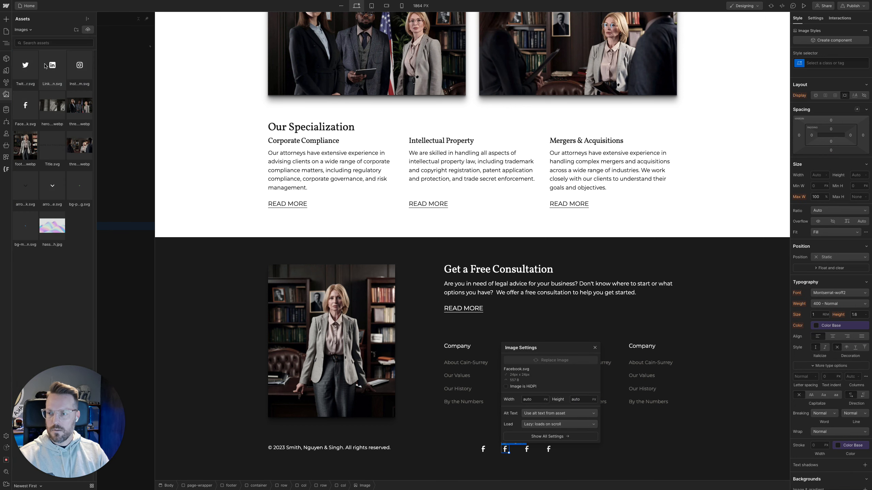
click(34, 66)
Replace the image in the third icon column with LinkedIn.svg
click(526, 449)
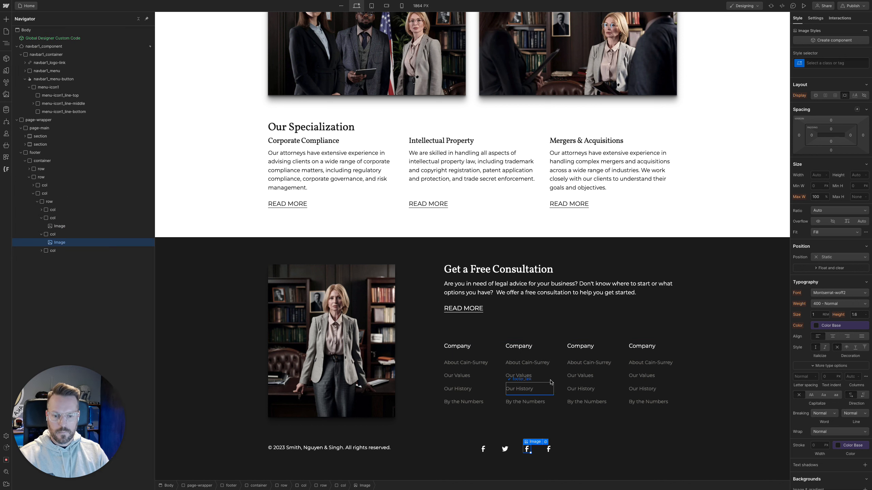
click(546, 444)
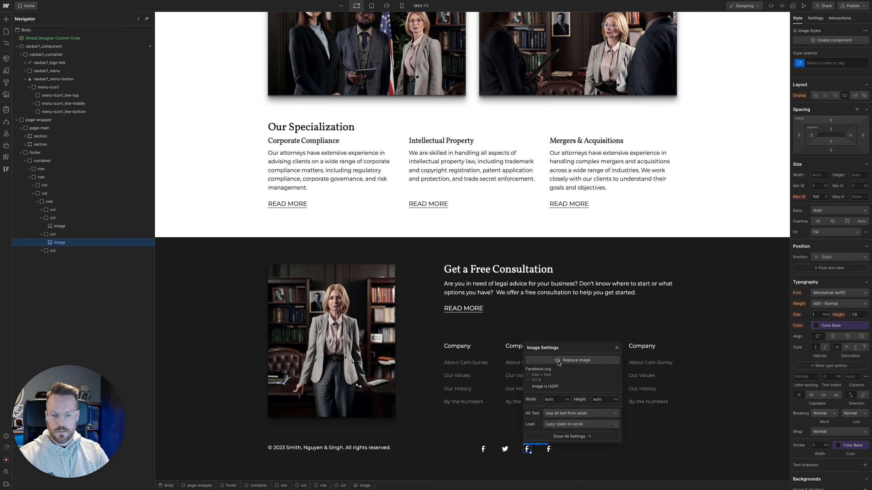
click(573, 360)
click(60, 70)
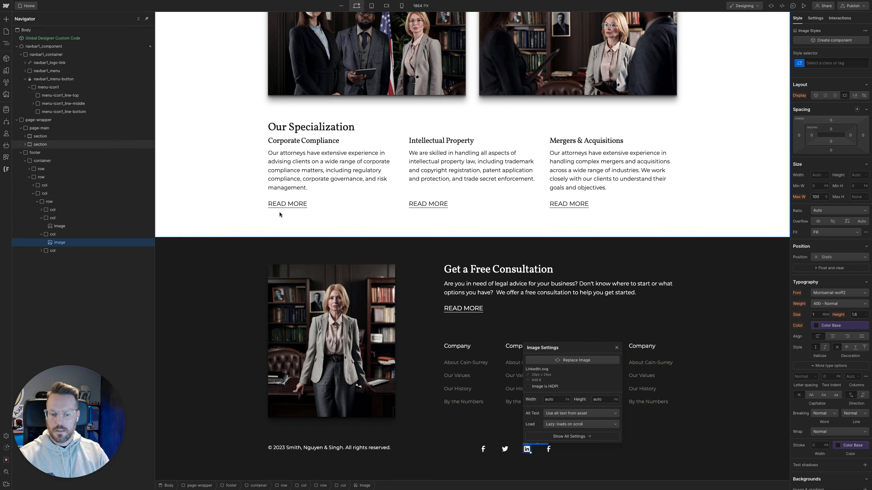
Replace the image in the fourth icon column with Instagram.svg and close its image settings
click(549, 450)
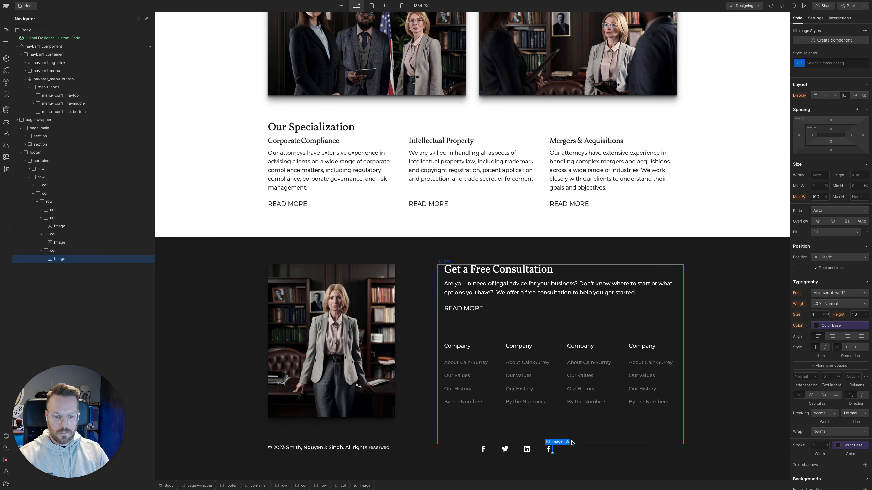
click(551, 444)
click(583, 360)
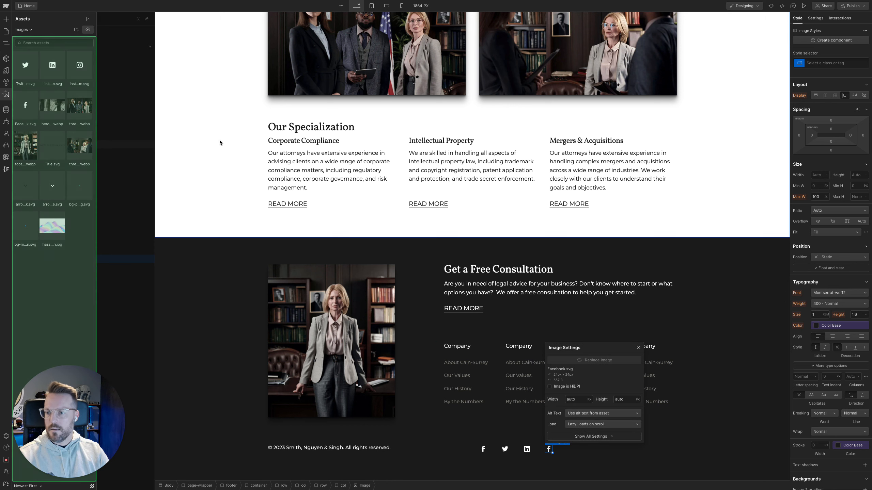
click(90, 65)
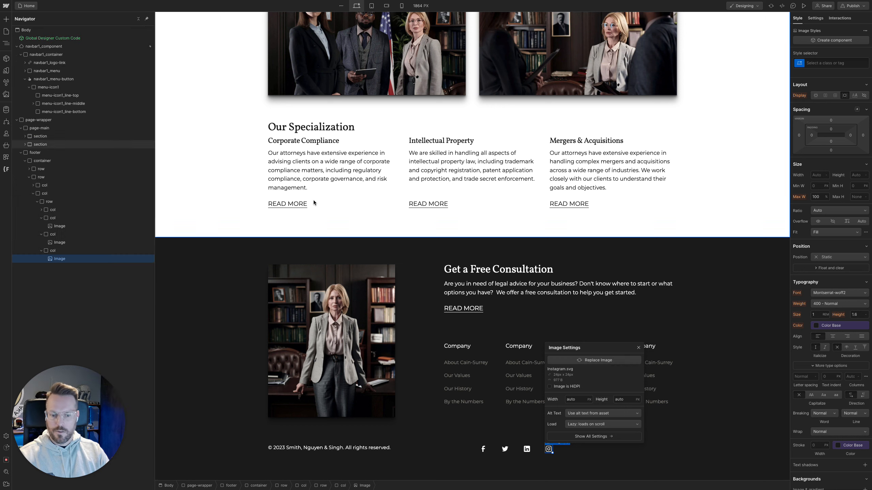
click(638, 348)
Try removing the col-shrink class from the Instagram icon's column, and undo the removal
key(Up)
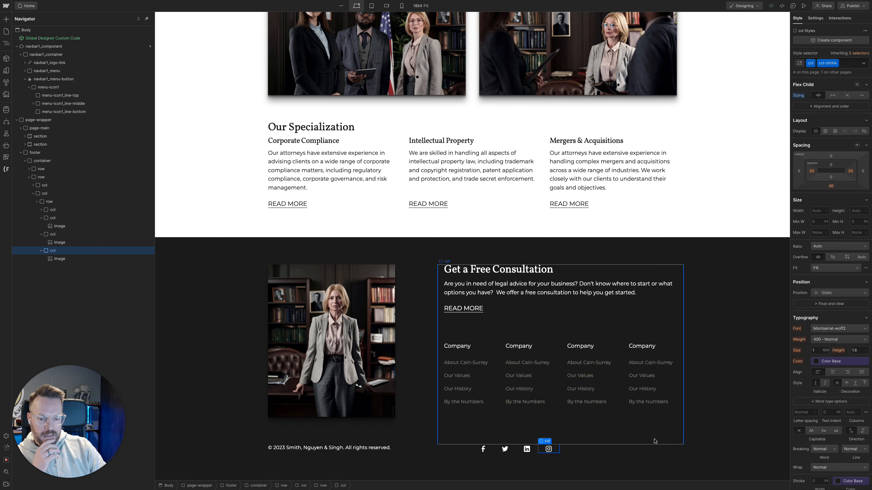
key(super+Return)
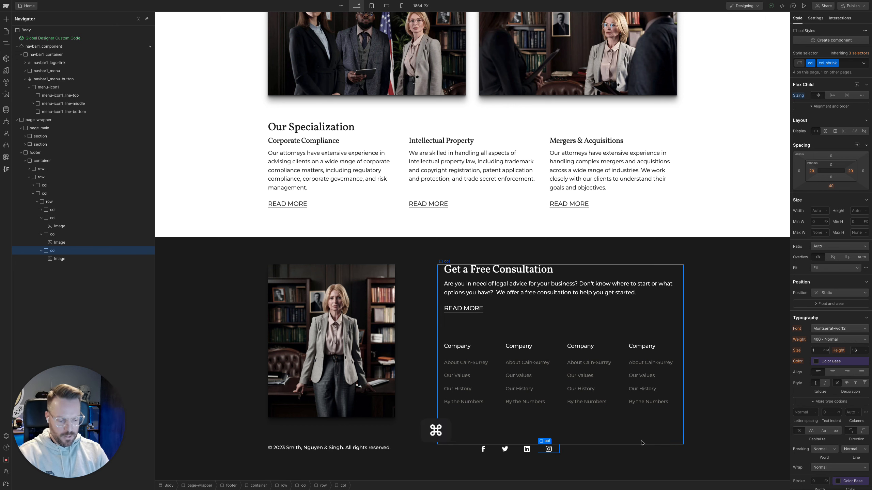
key(BackSpace)
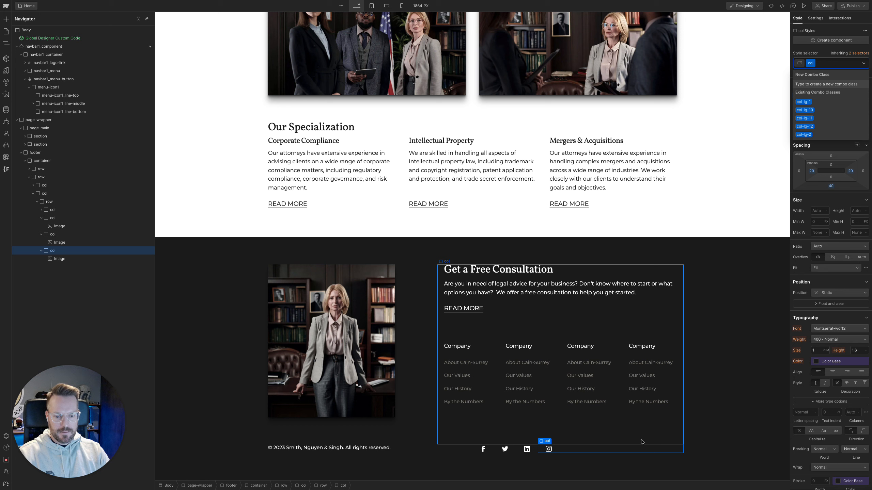
key(super+z)
key(Escape)
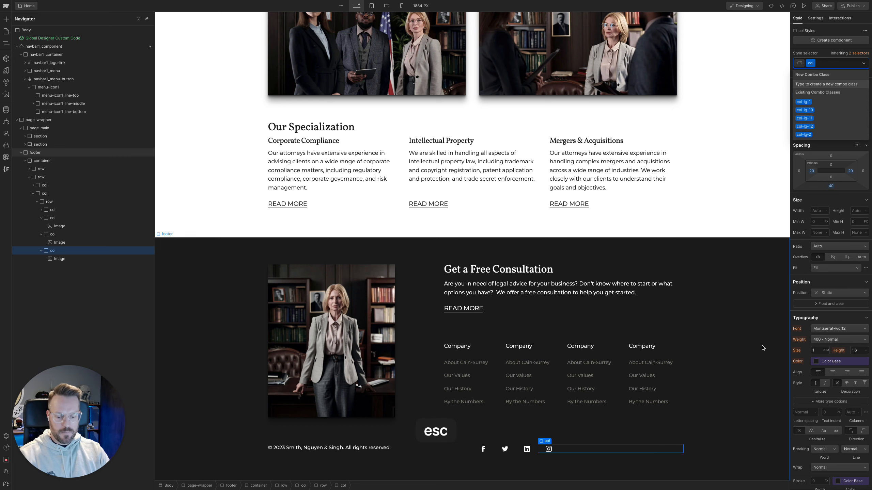
key(super+z)
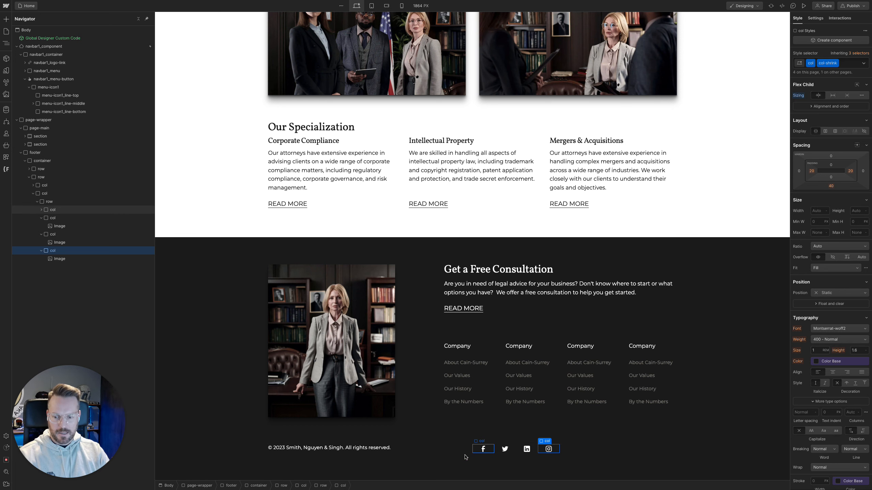
Apply the existing row-justify-between combo class to the footer's bottom row that holds the copyright text and social icons
click(444, 459)
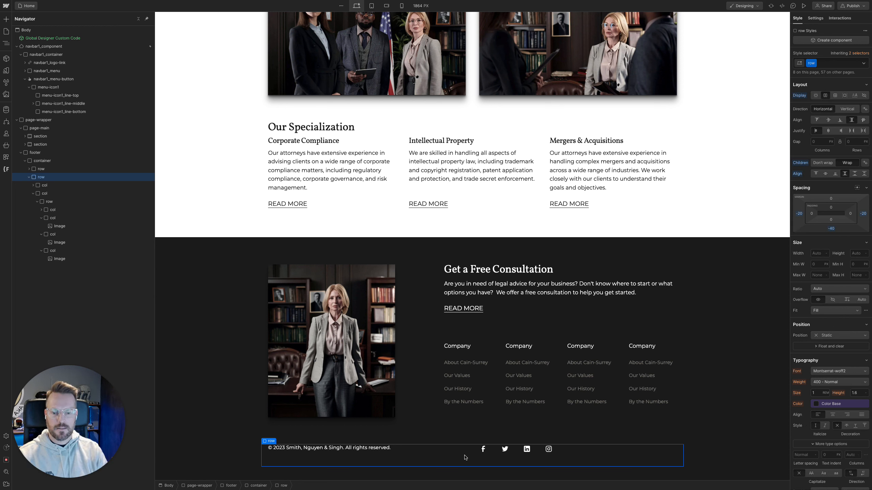
key(super+Return)
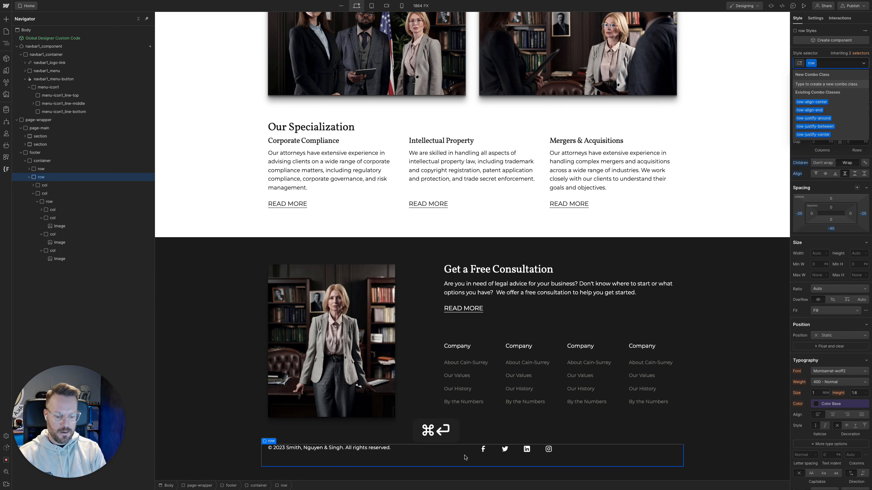
text(rowjus)
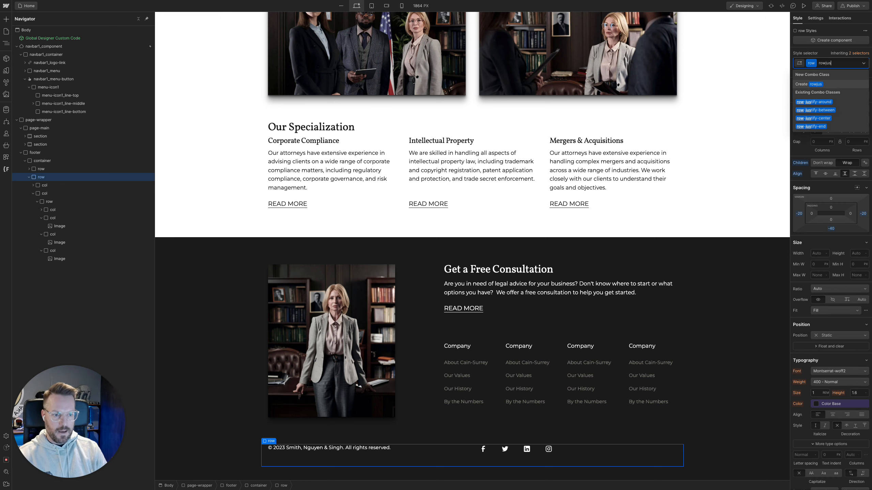
key(Down)
key(Down)
key(Return)
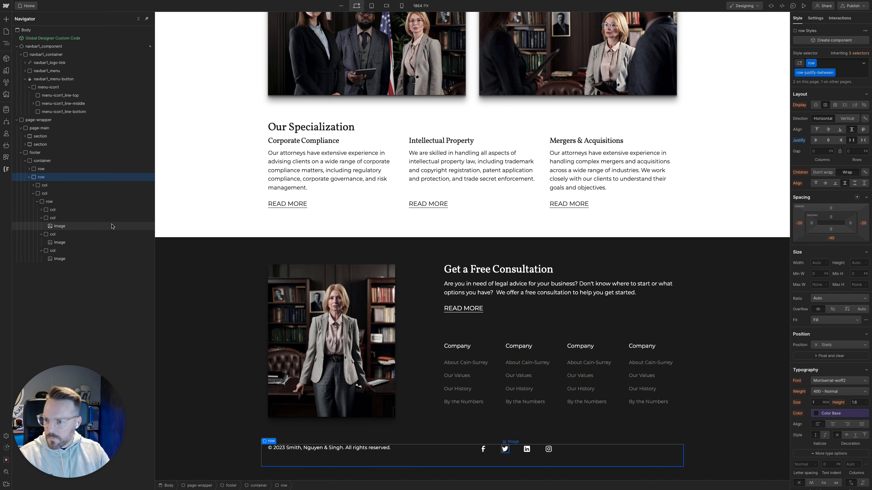
Apply the existing col-shrink combo class to the bottom row's second column, which wraps the social icons
click(33, 194)
click(45, 186)
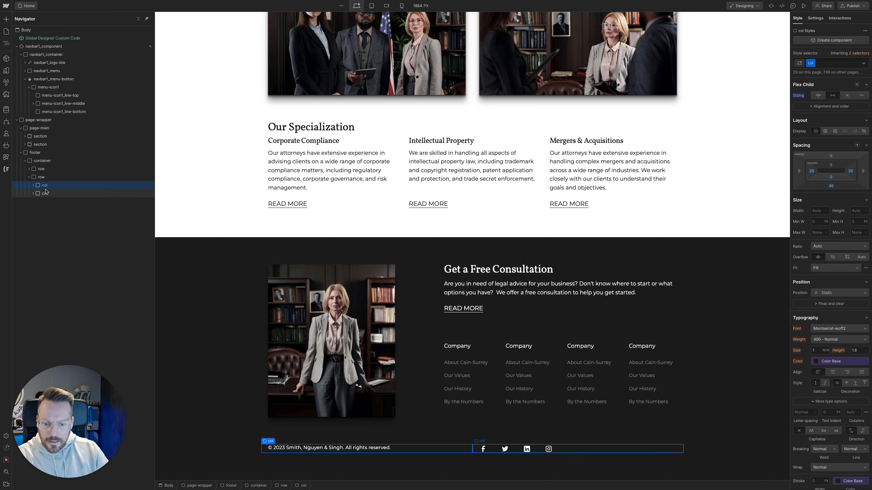
click(46, 194)
key(super+Return)
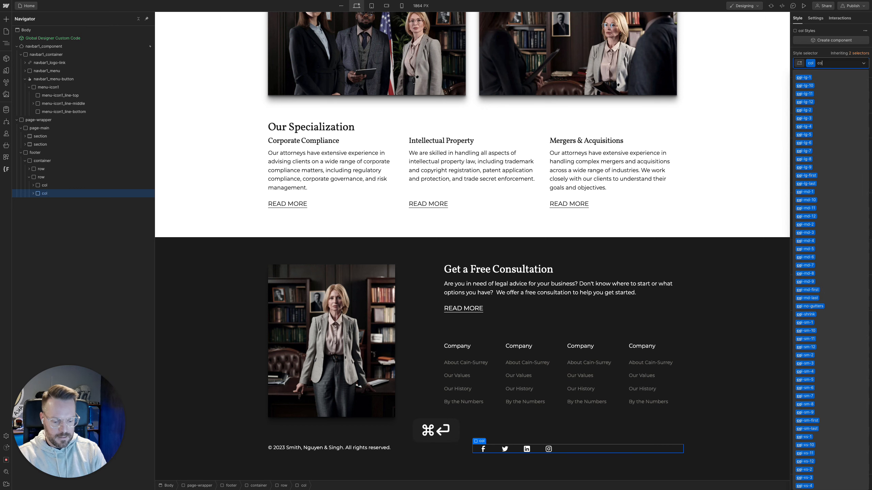
text(colshr)
key(Down)
key(Return)
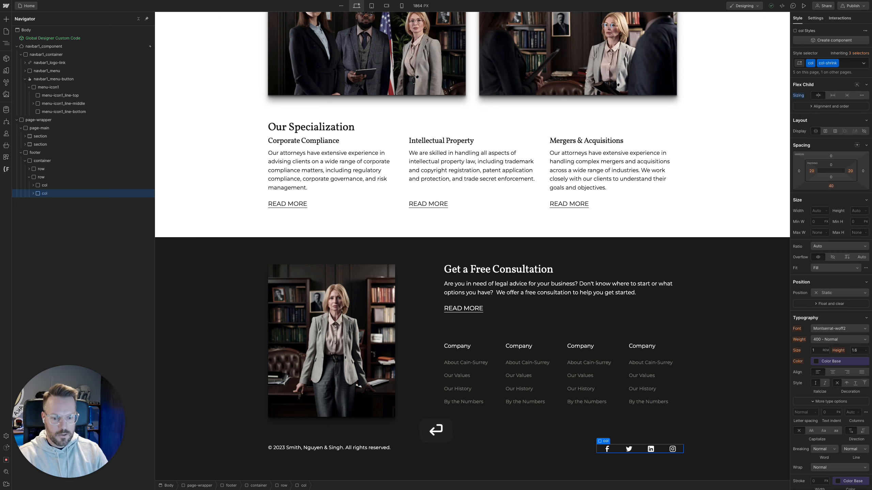
click(40, 177)
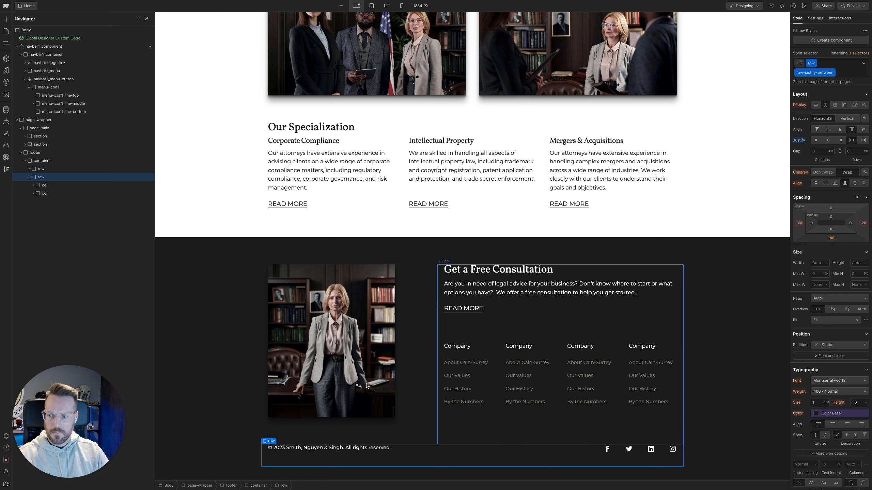
click(44, 185)
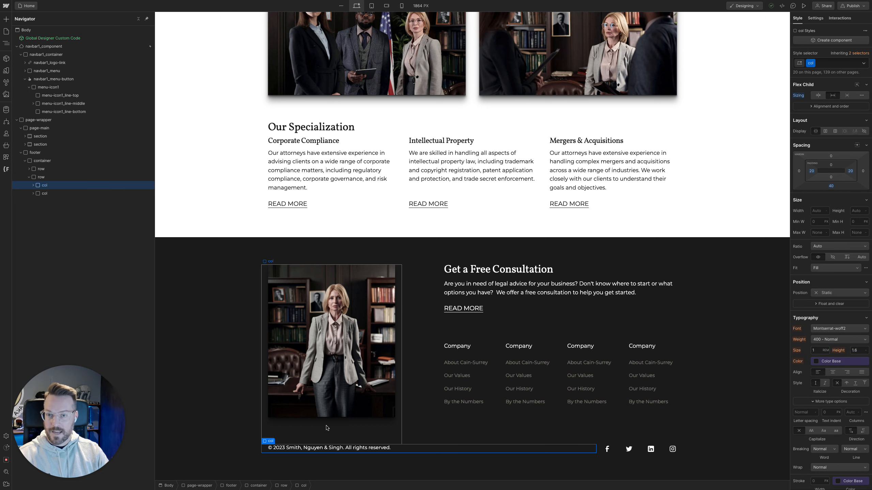
click(75, 195)
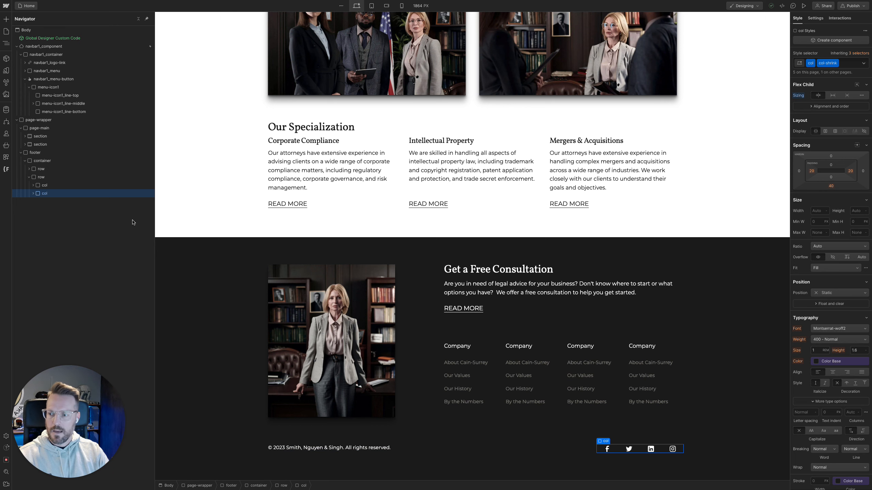
Move the four social icon images out of their individual columns so they sit directly inside the nested icon row
click(127, 178)
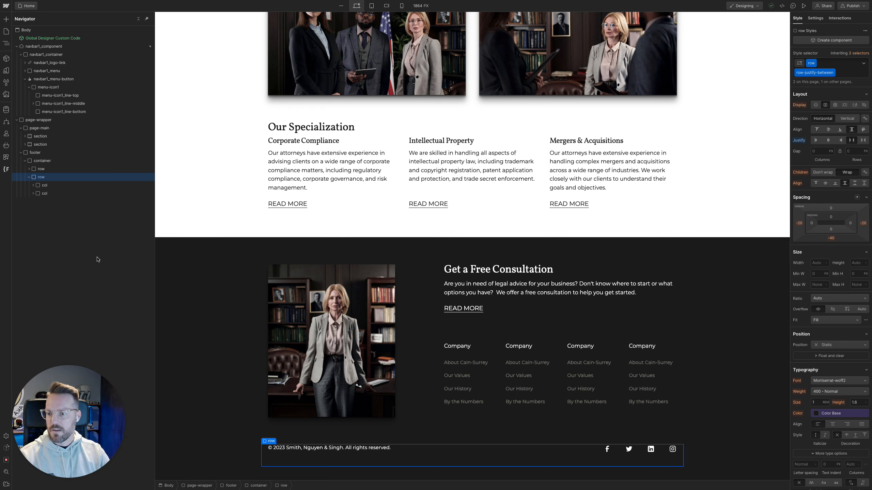
click(33, 194)
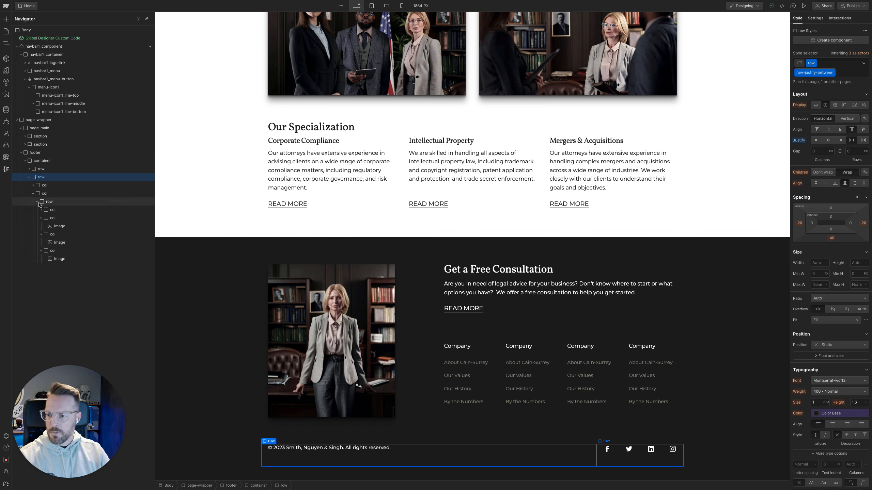
click(43, 202)
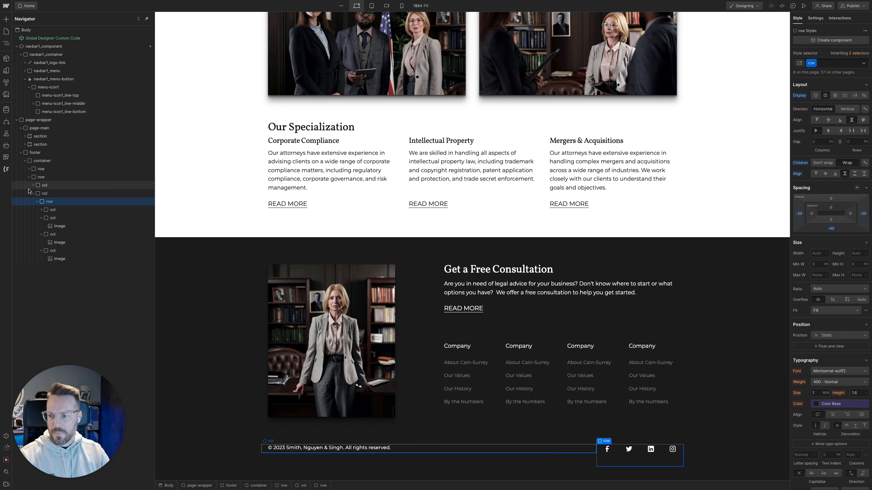
click(41, 218)
click(41, 227)
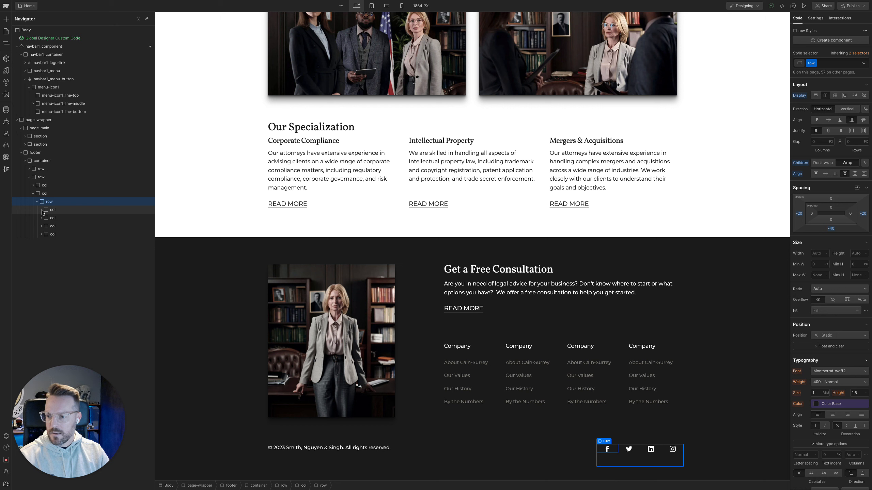
click(42, 211)
mouse_move(54, 218)
mouse_down()
mouse_move(54, 209)
mouse_move(53, 218)
mouse_up()
drag(58, 250, 54, 227)
click(42, 260)
drag(60, 267, 54, 235)
Delete the emptied icon columns left beneath the images in the nested icon row
click(55, 242)
key(Delete)
key(Delete)
key(Delete)
key(Delete)
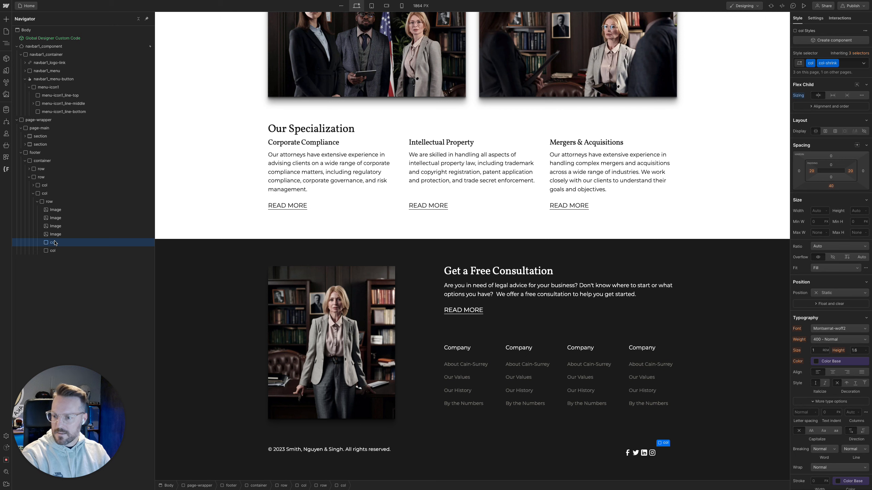
Add a Link Block to the icon row and duplicate it until there are four
click(51, 202)
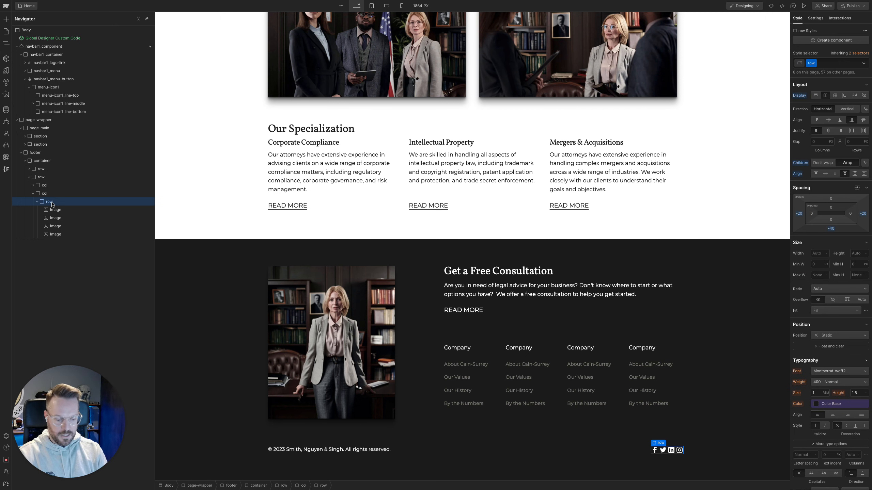
key(super+k)
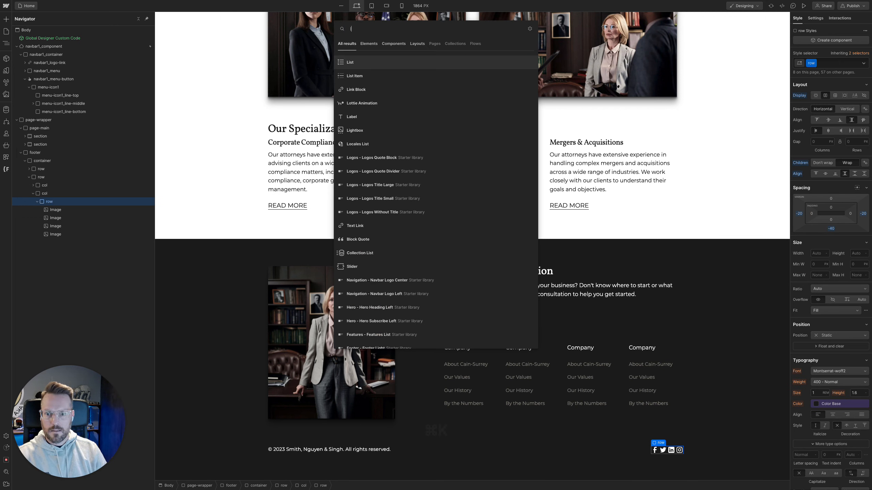
text(link)
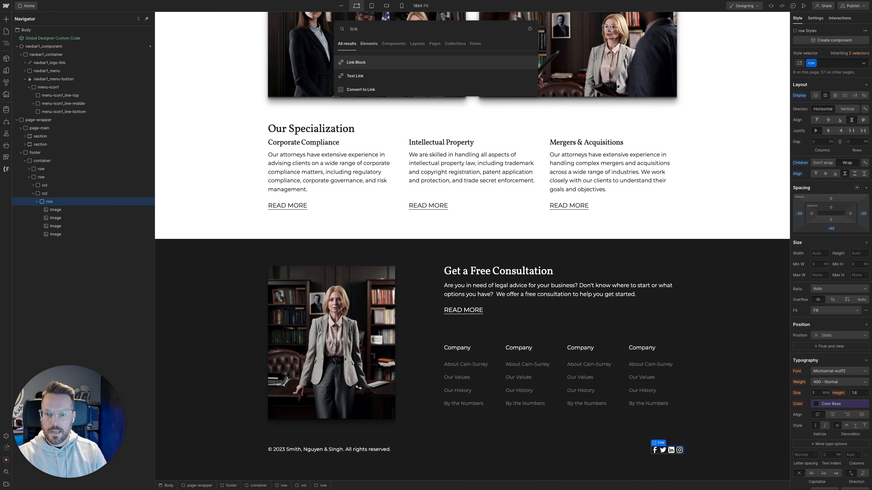
key(Return)
key(super+d)
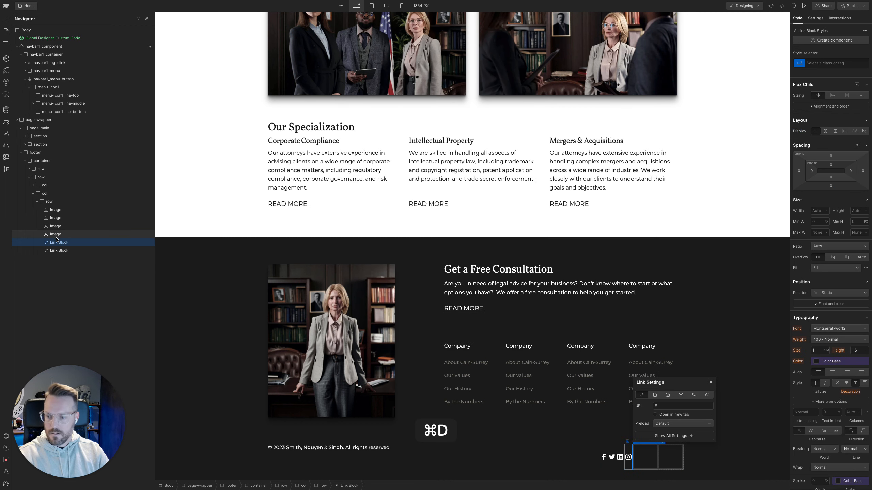
key(super+d)
key(super+d)
Nest each of the four social icon images inside its own Link Block and collapse the blocks
drag(58, 242, 54, 211)
drag(53, 251, 56, 228)
mouse_move(54, 259)
mouse_down()
mouse_move(53, 240)
mouse_move(65, 262)
mouse_up()
click(65, 260)
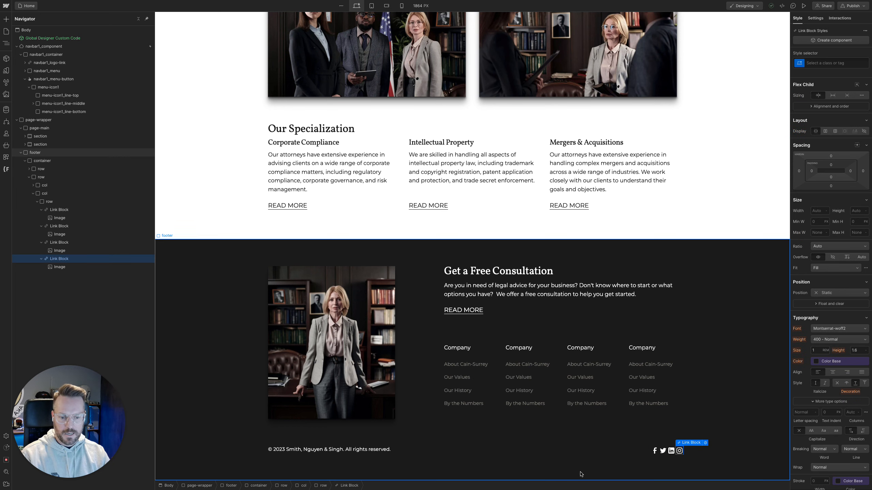
mouse_move(1, 323)
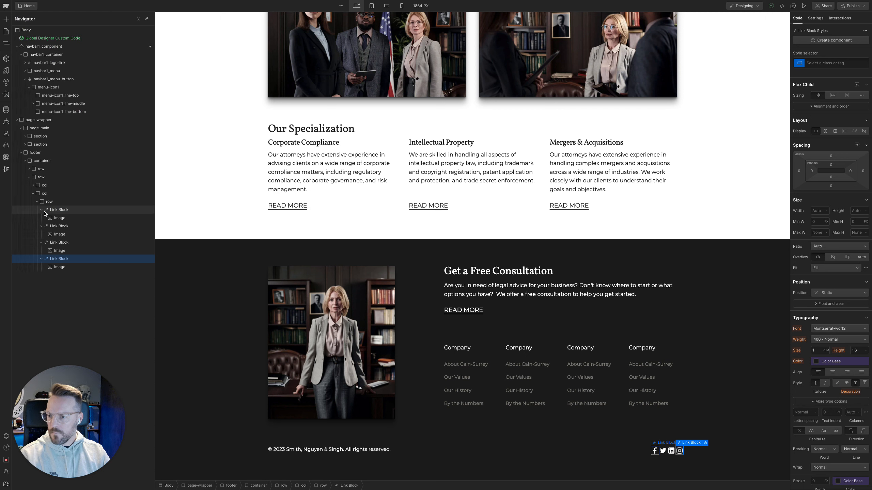
click(41, 219)
click(41, 226)
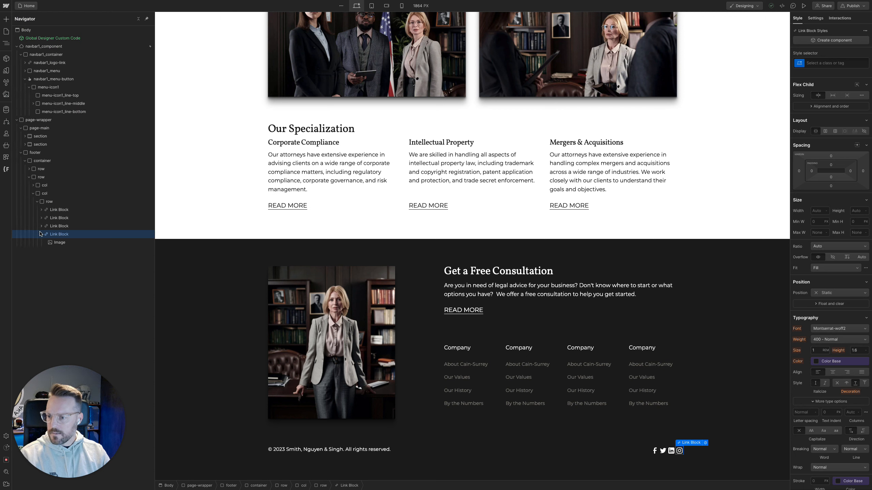
Move the four Link Blocks out of the nested row into its parent column and delete the empty row
click(46, 194)
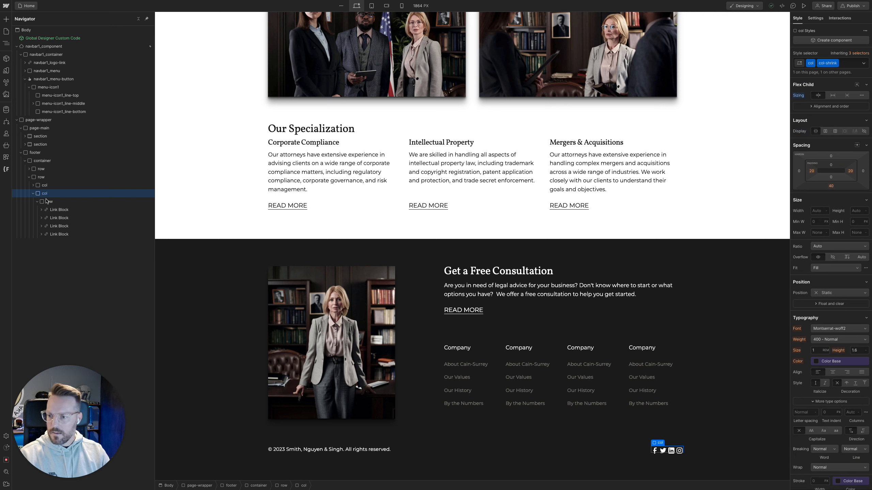
drag(57, 210, 52, 227)
click(53, 219)
click(52, 232)
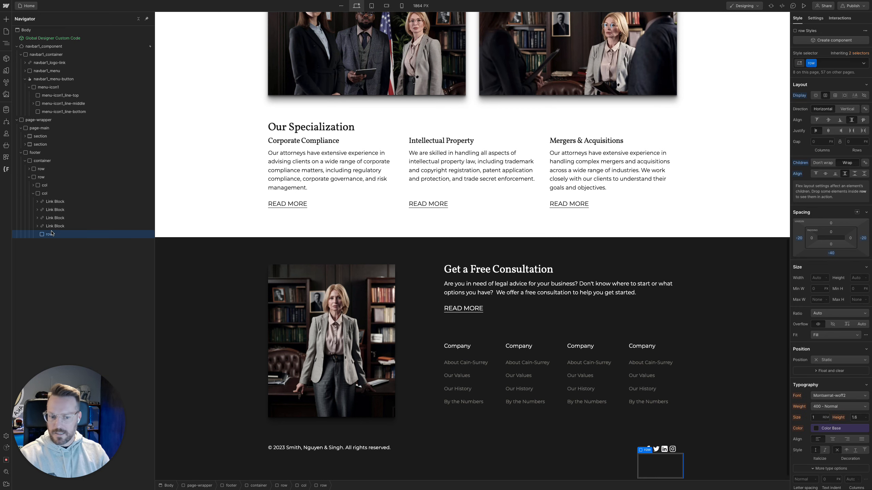
key(Delete)
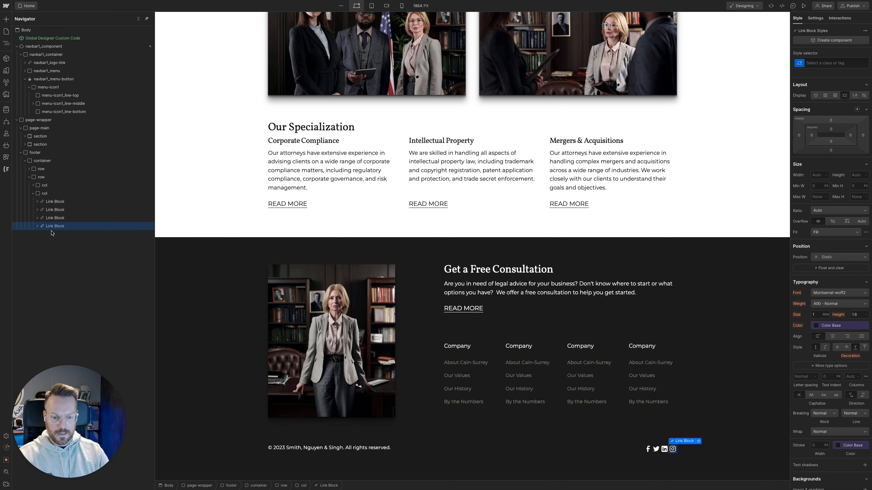
Wrap the first icon Link Block in a Div Block and move the other three Link Blocks into it
click(55, 202)
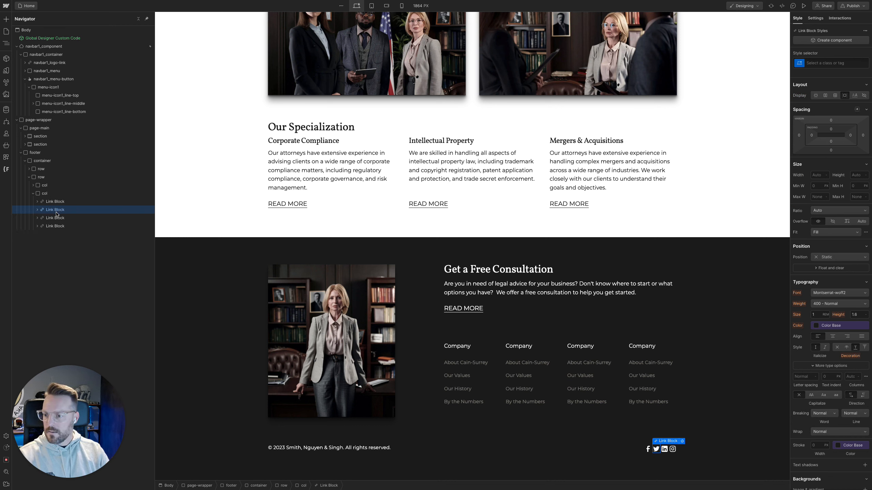
right_click(56, 203)
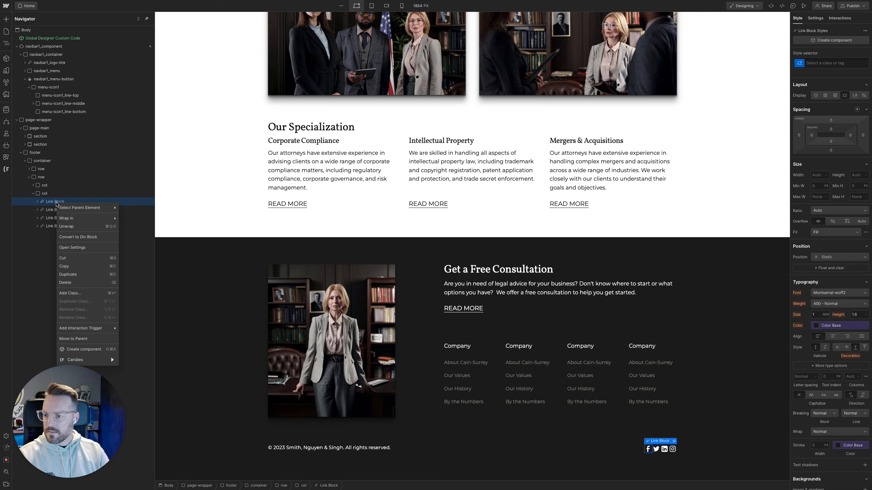
mouse_move(58, 205)
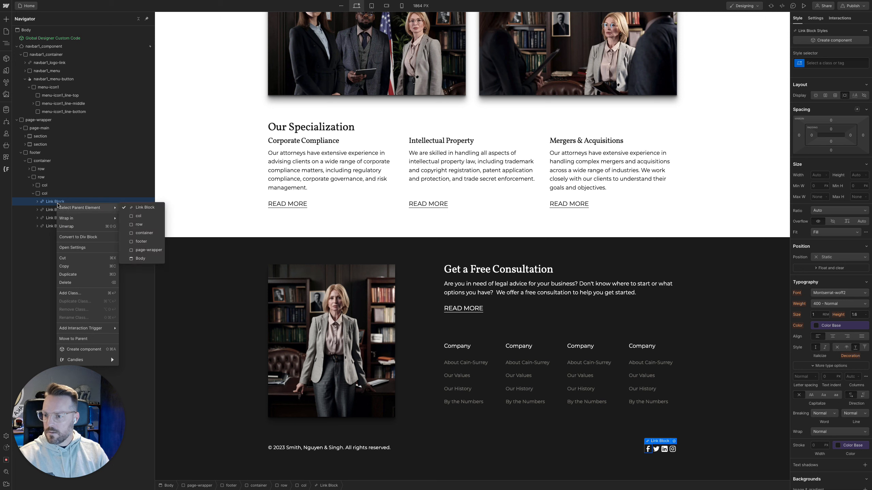
click(133, 219)
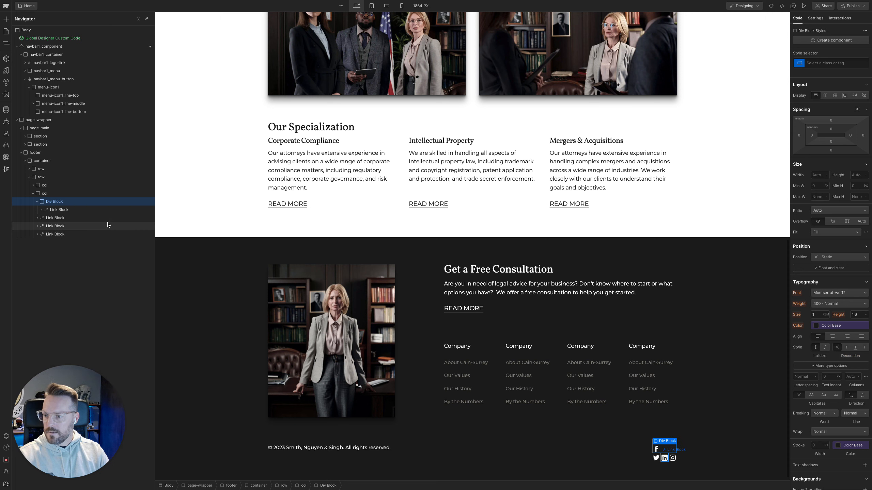
drag(60, 219, 86, 234)
Give the Div Block around the social links a new class named footer_social-wrapper
click(67, 202)
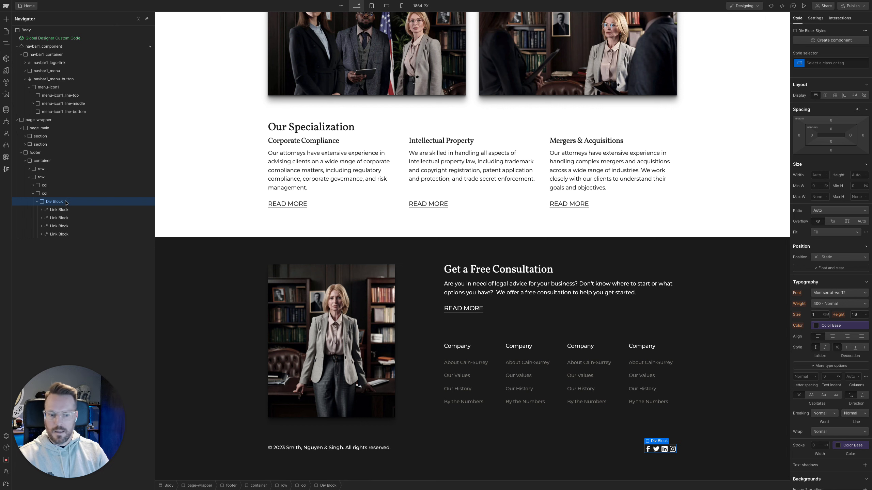
key(super+Return)
text(f)
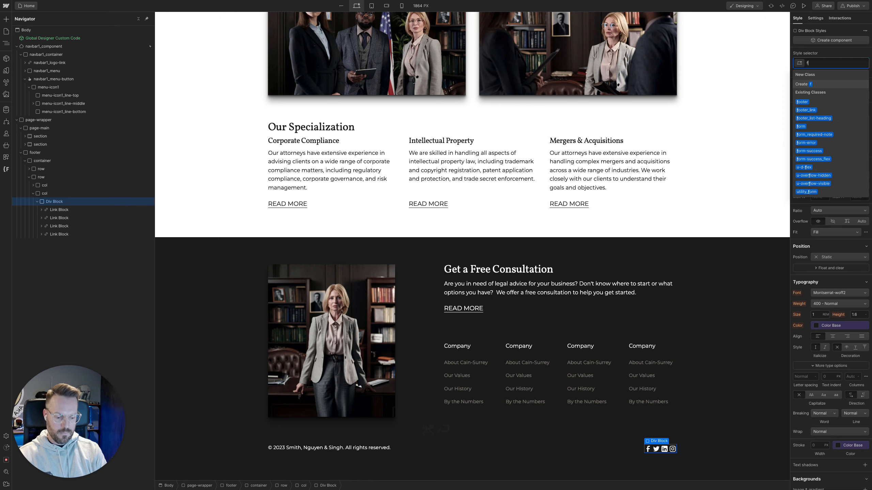
text(ooter_s)
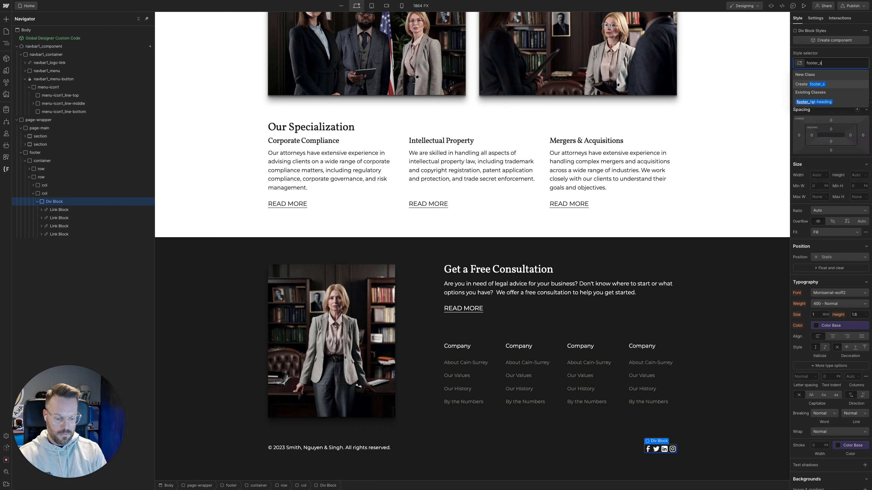
text(ocial-wrapper)
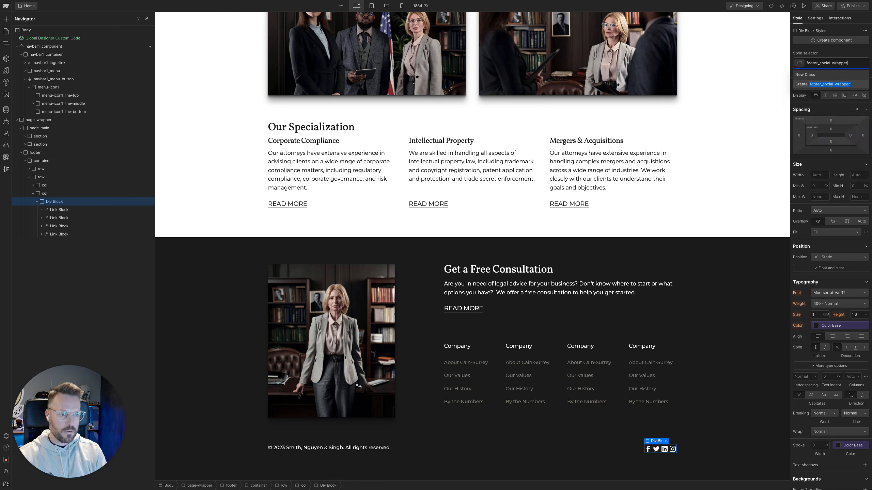
key(Return)
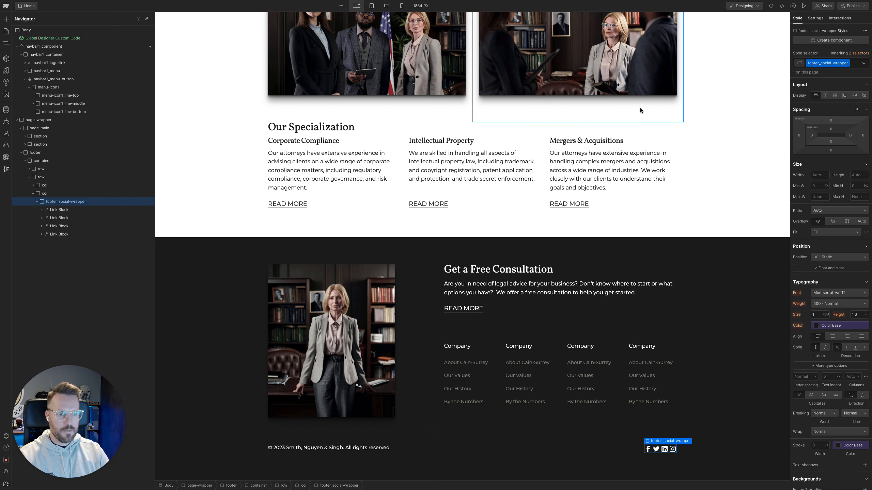
Set footer_social-wrapper to flex display with a 0.5 rem gap between the icons
click(826, 95)
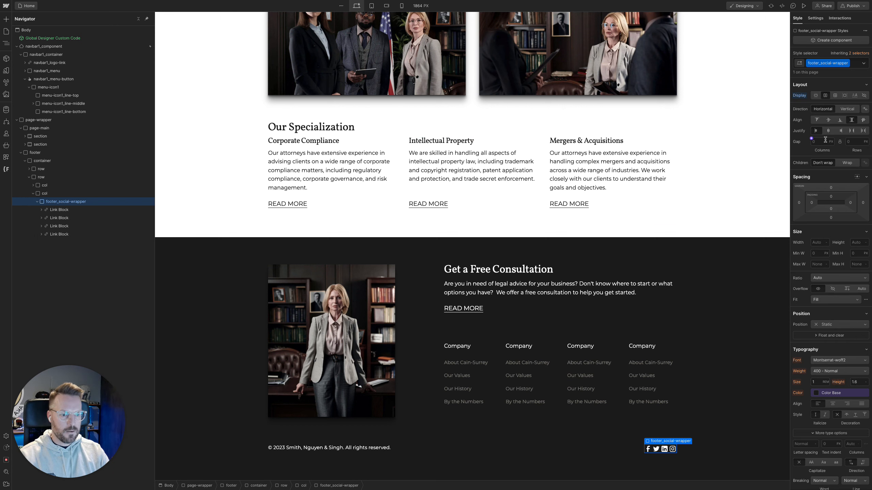
click(824, 142)
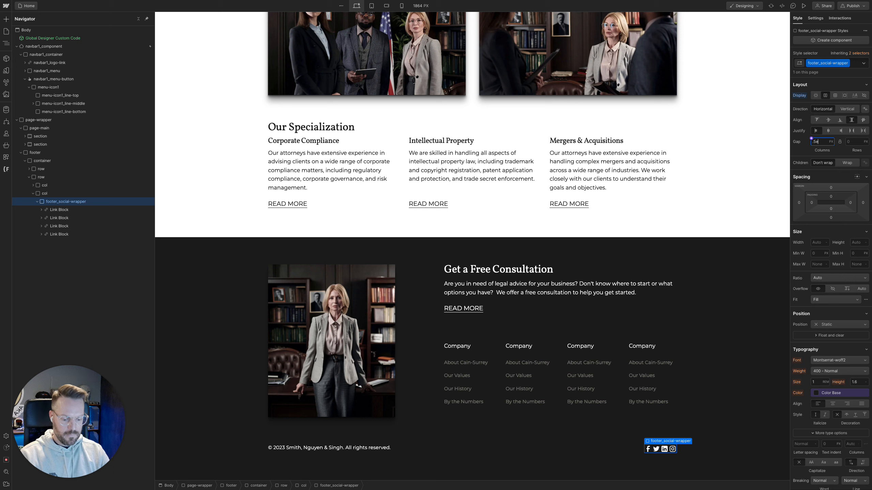
key(Return)
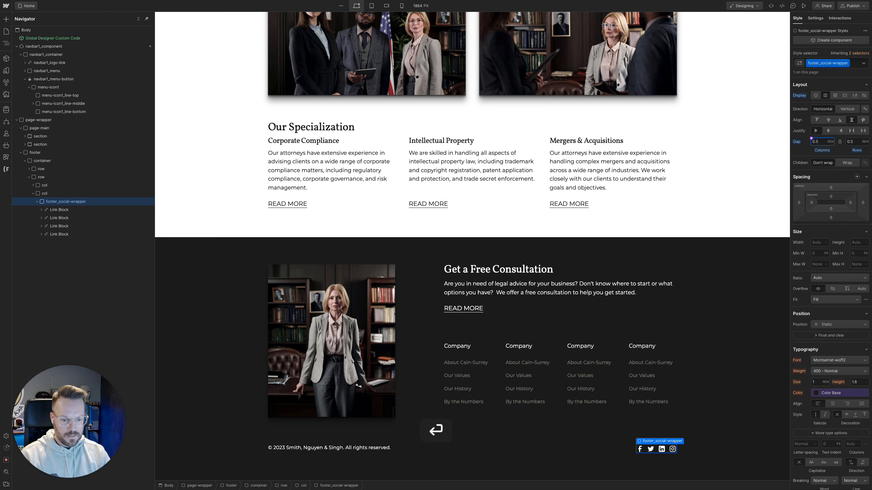
Check the social icons' auto layout spacing in Figma, and set the footer_social-wrapper gap in Webflow to 12/16 rem (0.75 rem)
mouse_move(2, 167)
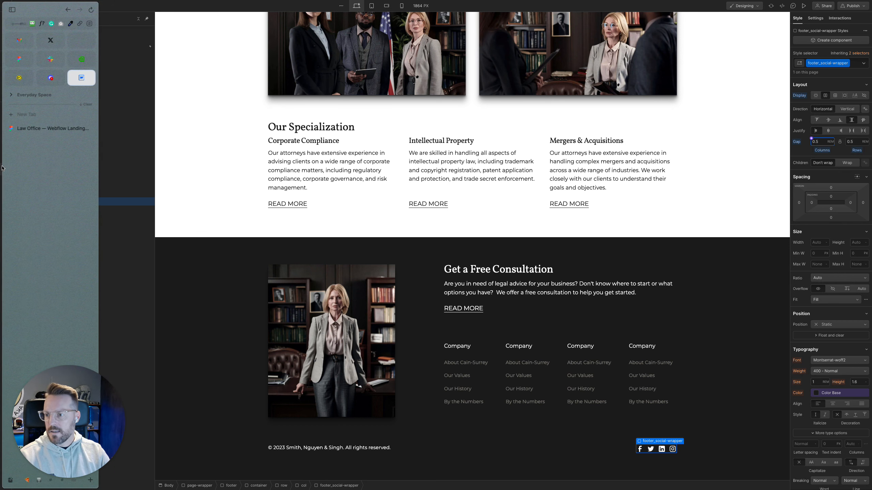
key(super+Tab)
click(661, 316)
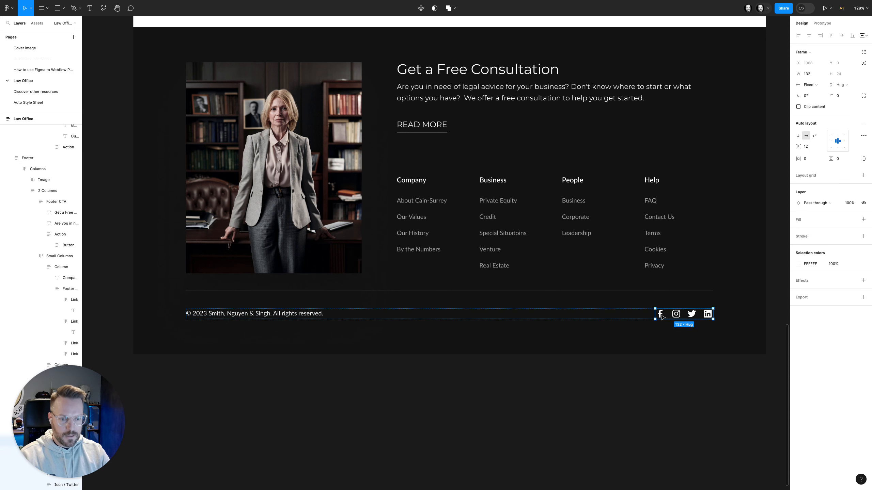
double_click(661, 316)
mouse_move(26, 100)
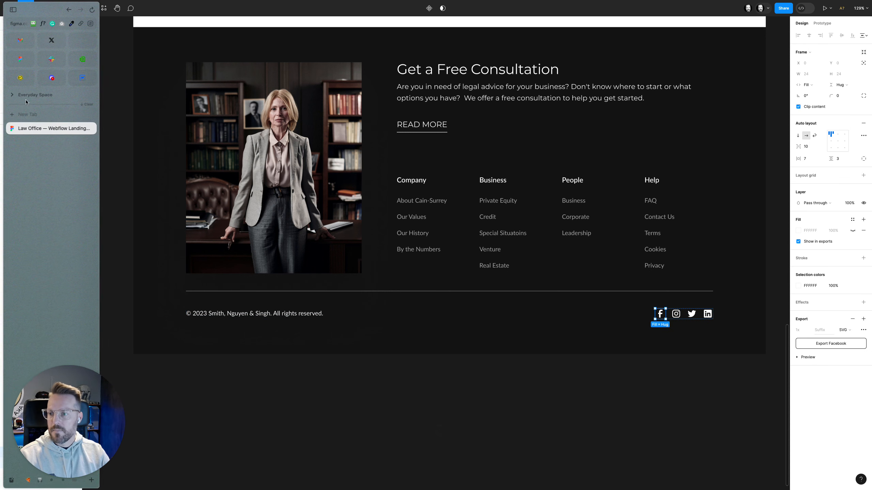
key(super+Tab)
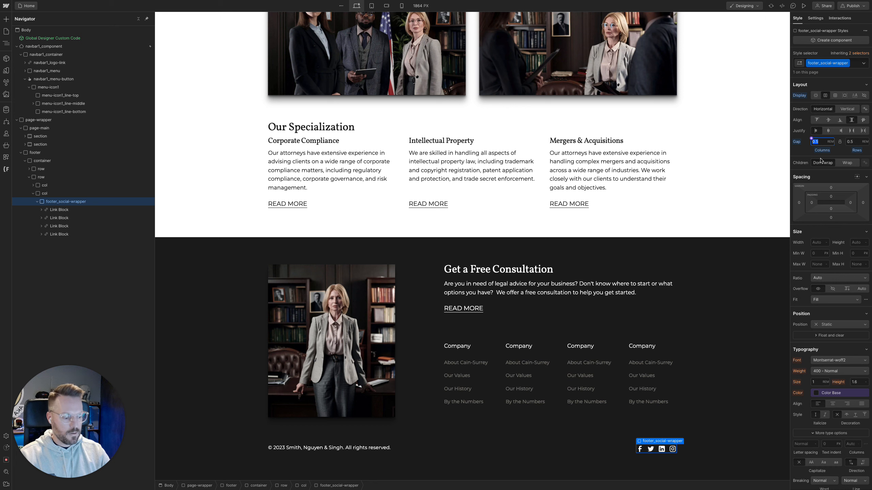
text(12/16)
key(Return)
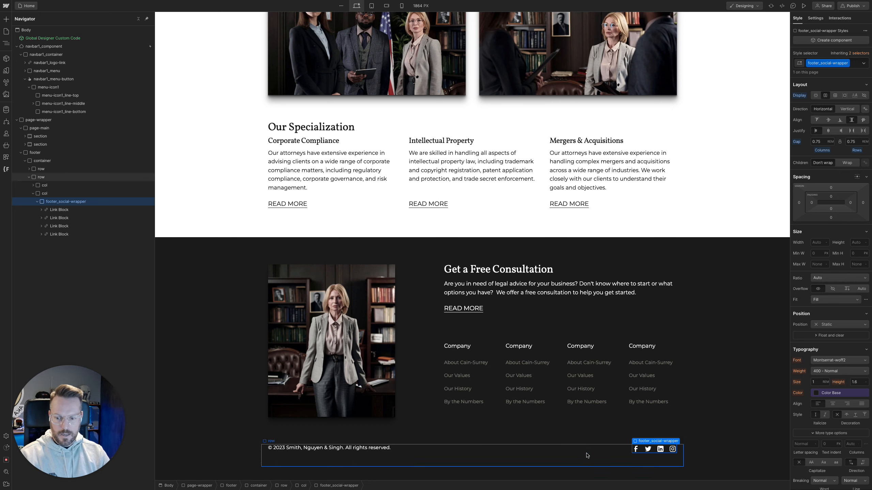
Add a Div Block inside the footer's container
click(586, 456)
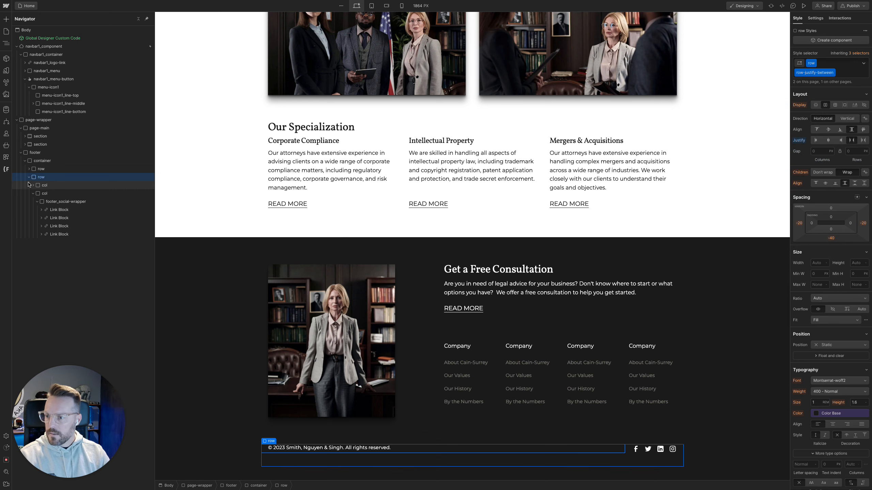
click(29, 177)
click(41, 161)
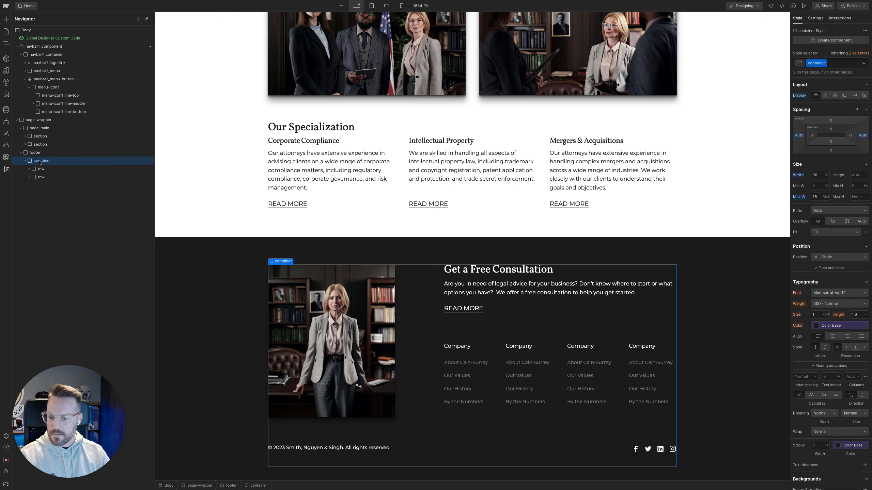
key(super+k)
text(div)
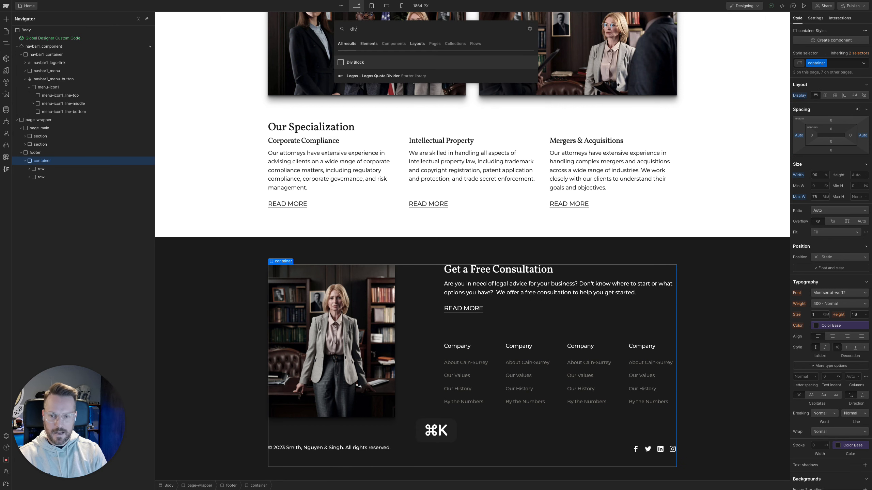
key(Return)
Give the new Div Block in the footer container a new class named footer_divider
key(super+Return)
text(foot)
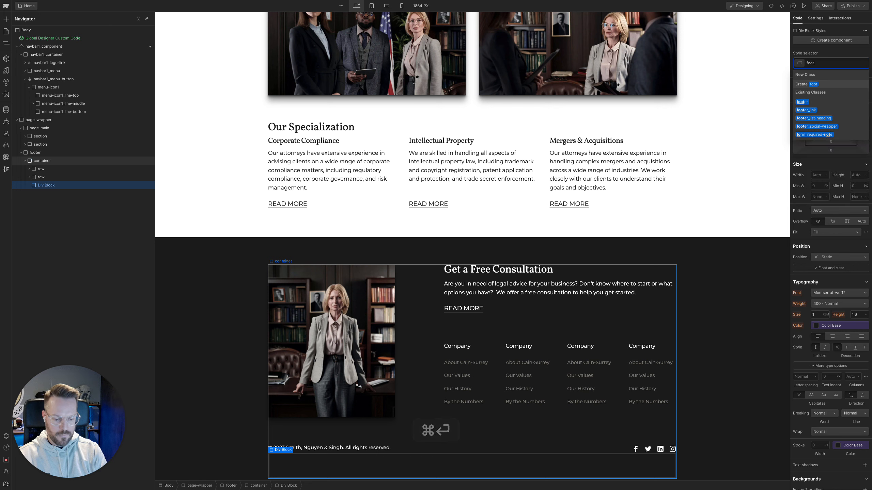
text(er_divider)
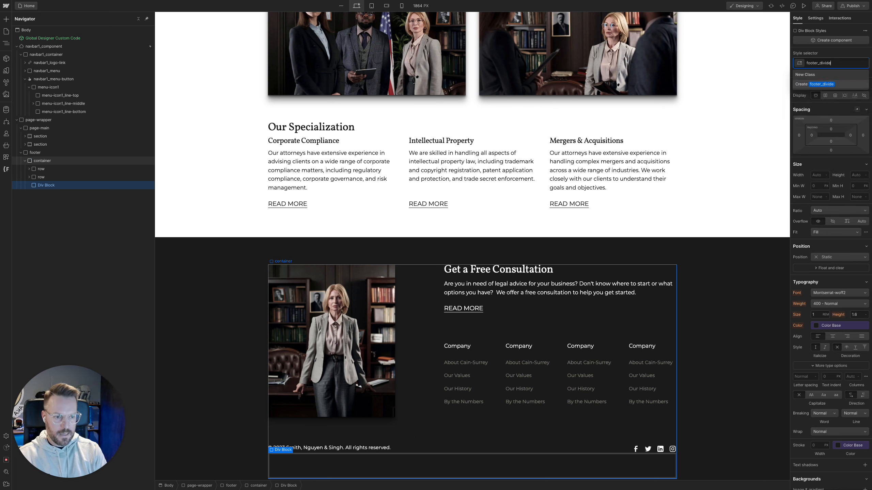
key(Return)
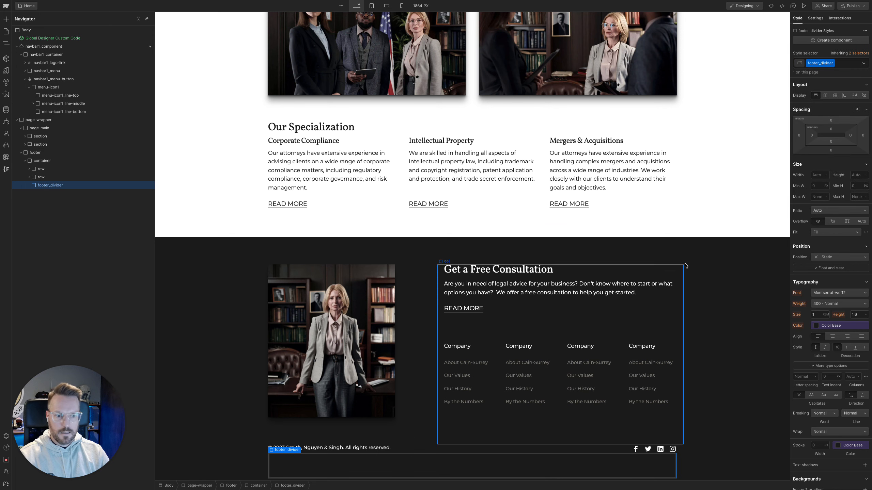
Set footer_divider to 100% width and 1 px height, and place it between the footer container's two rows
click(818, 175)
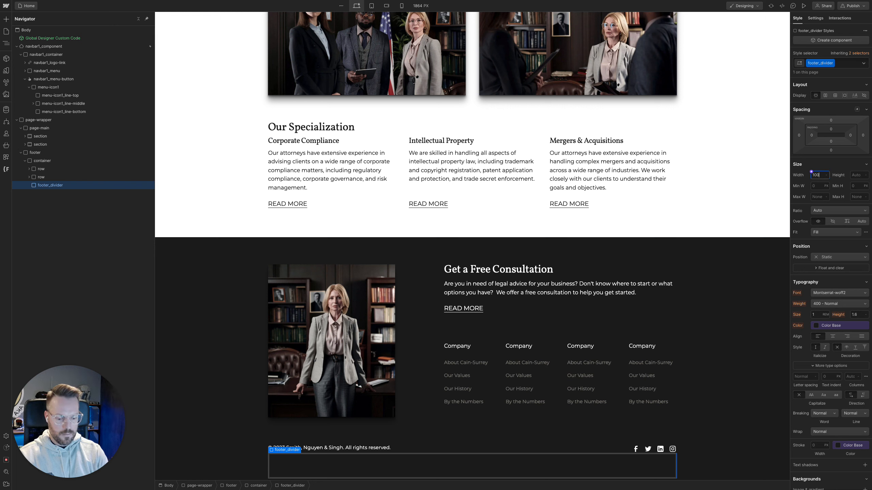
text(100%)
key(Tab)
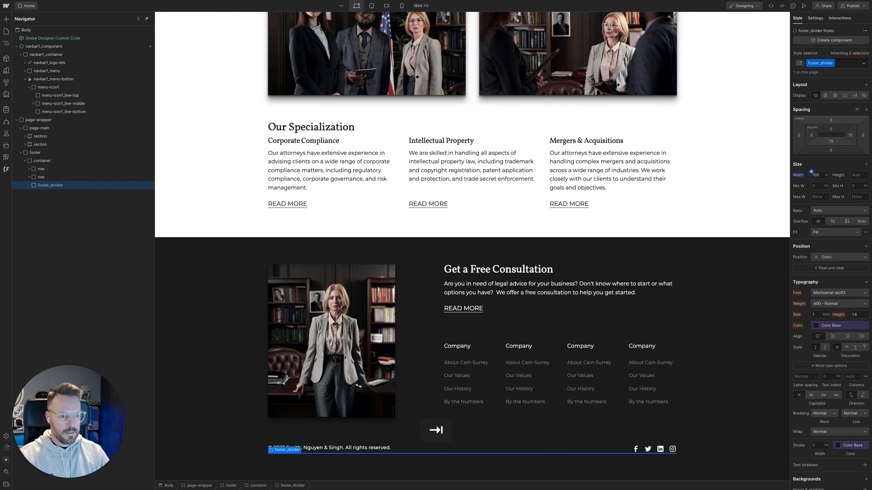
click(855, 175)
text(1)
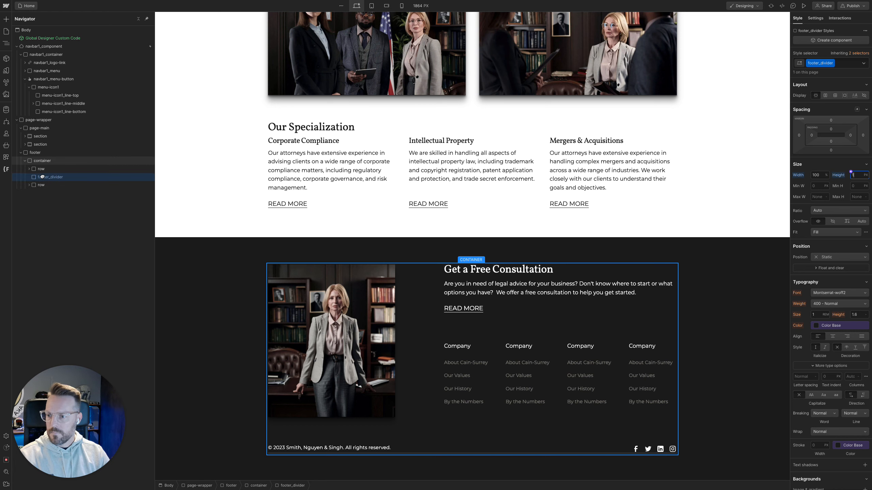
Check the stroke and auto layout spacing of the footer's bottom copyright frame in Figma, and return to Webflow
click(7, 129)
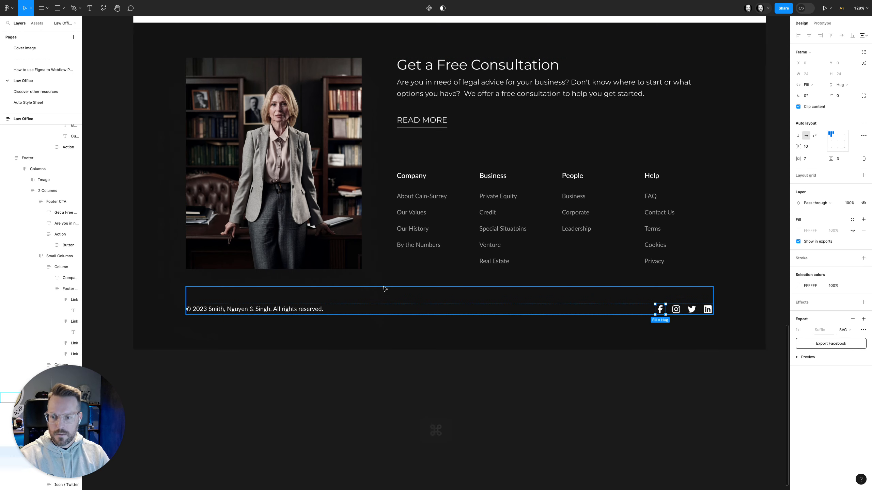
click(385, 291)
super+click(384, 288)
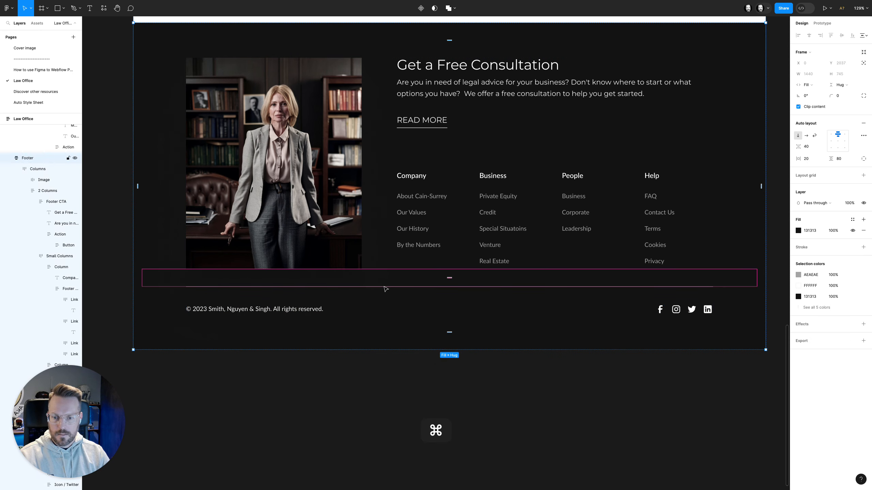
click(384, 295)
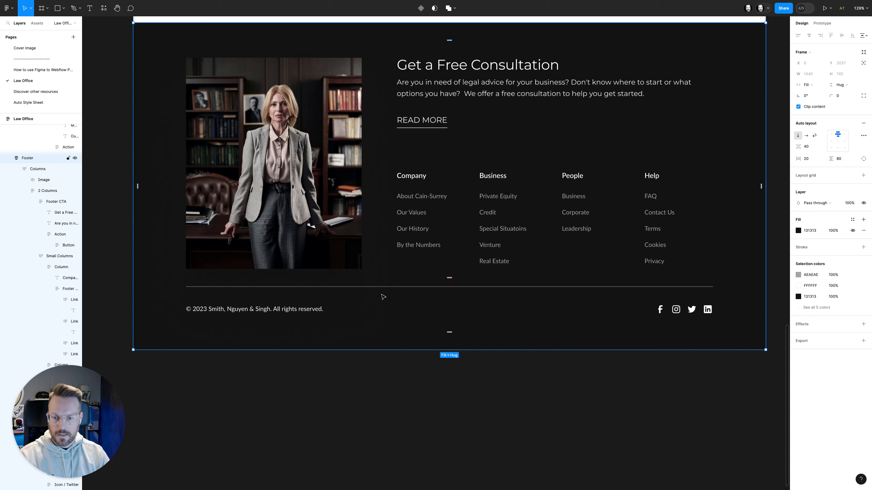
click(309, 296)
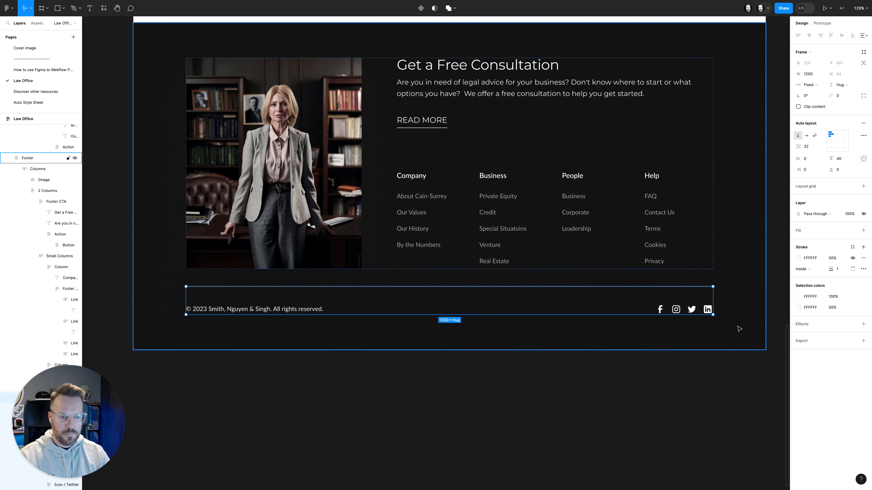
mouse_move(9, 137)
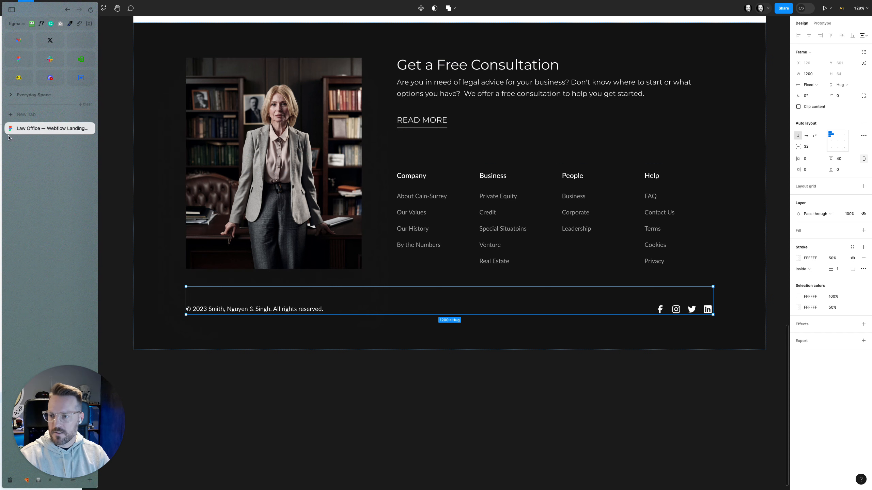
click(71, 79)
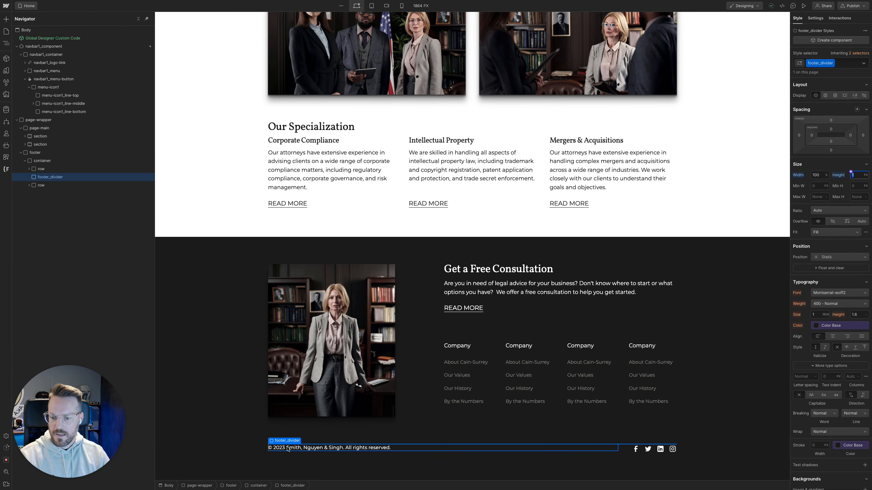
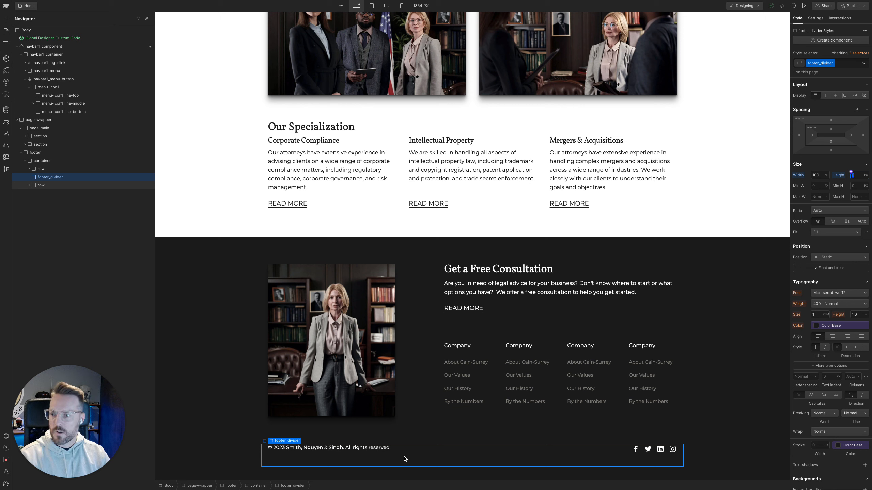
Set the background color of the footer_divider element to white
scroll(835, 396, down, 4)
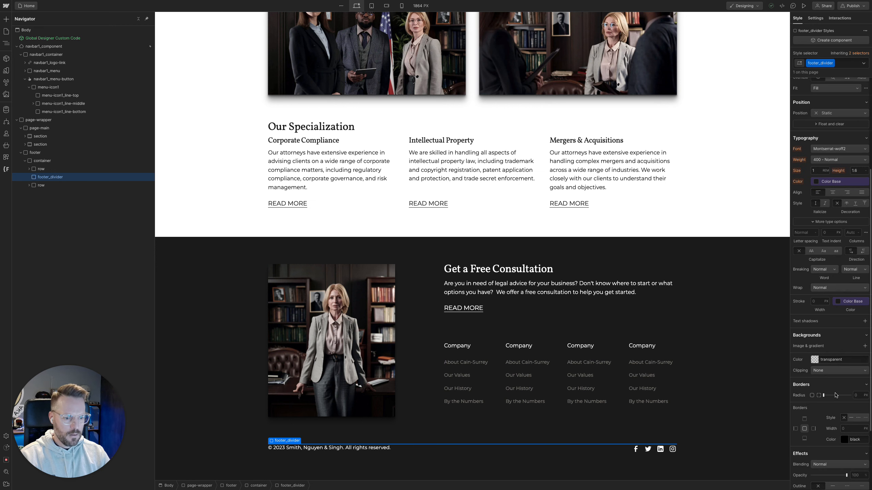
click(815, 360)
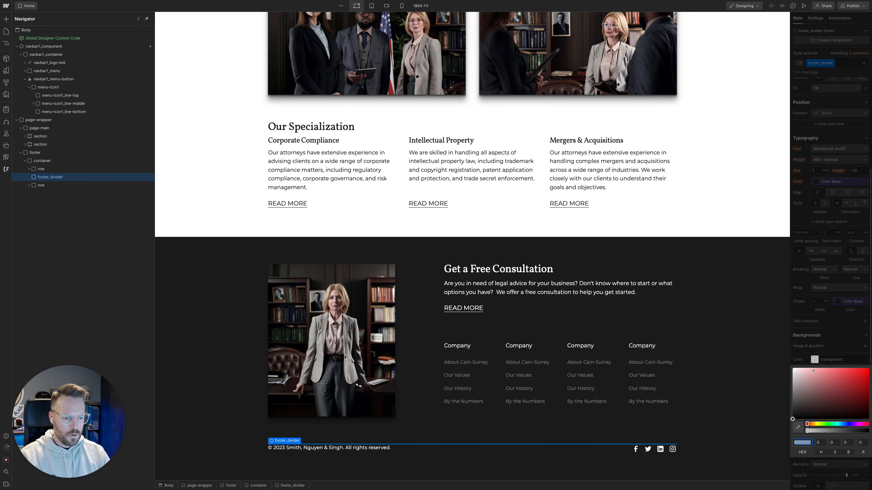
drag(810, 405, 786, 367)
click(864, 444)
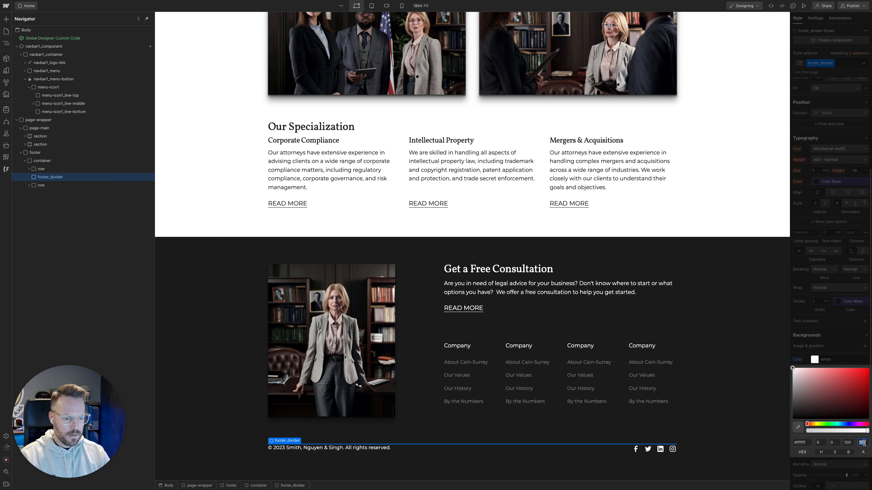
text(50)
key(Return)
click(762, 437)
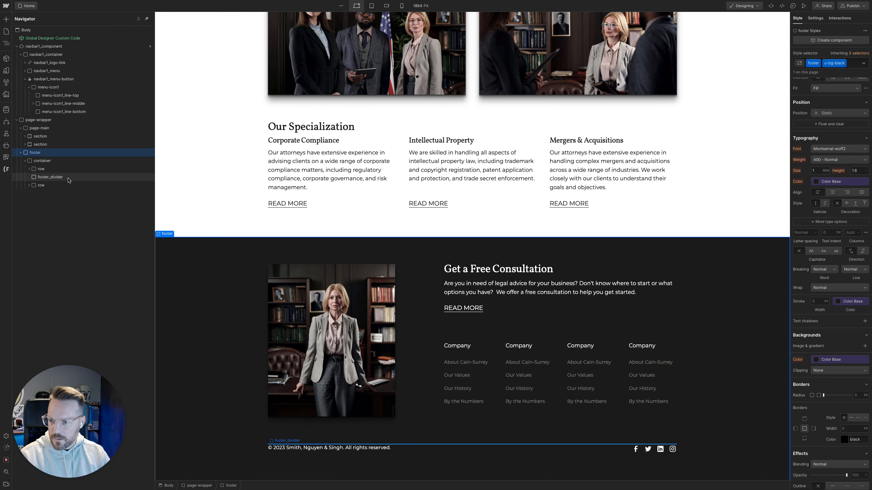
Set the alpha of the footer_divider's white background to 50%
click(68, 178)
click(815, 360)
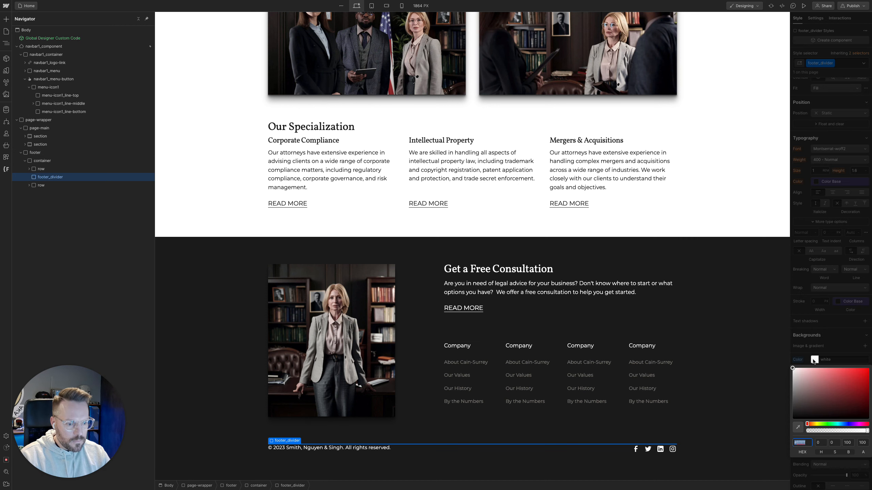
click(862, 443)
text(50)
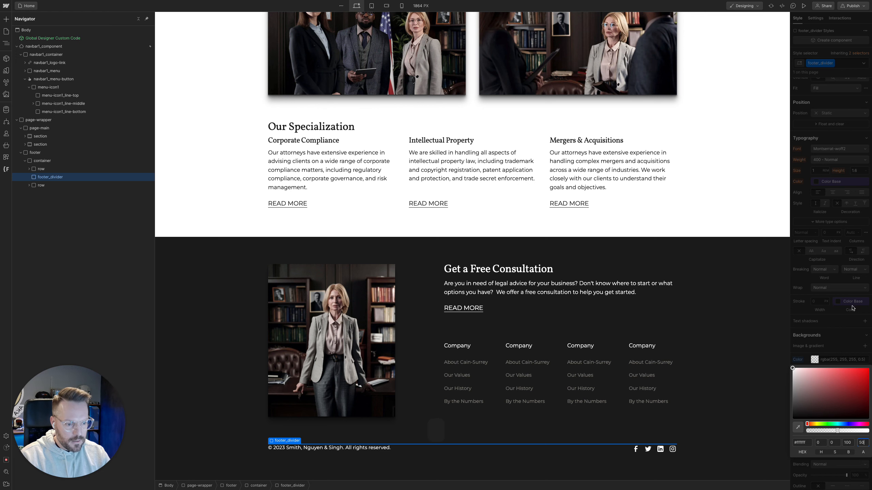
click(832, 354)
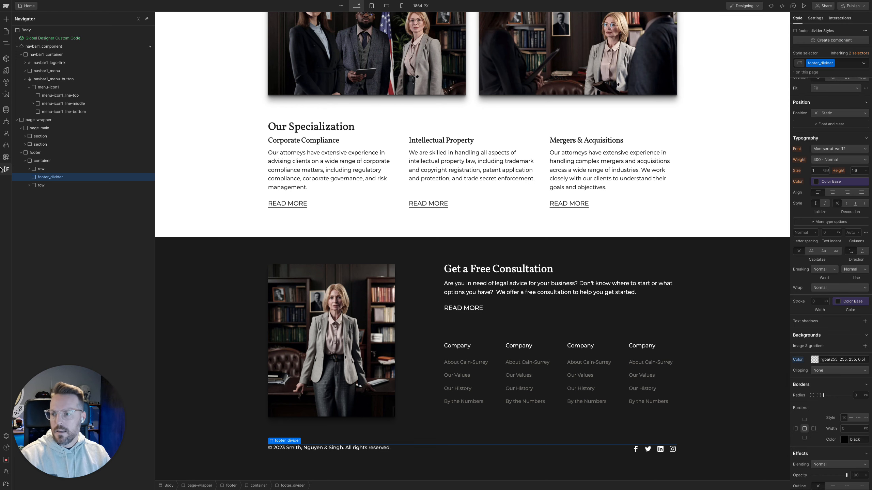
Check the divider spacing in the Figma design, switch back to Webflow and set the footer_divider's bottom margin to 40 px
mouse_move(2, 168)
click(57, 125)
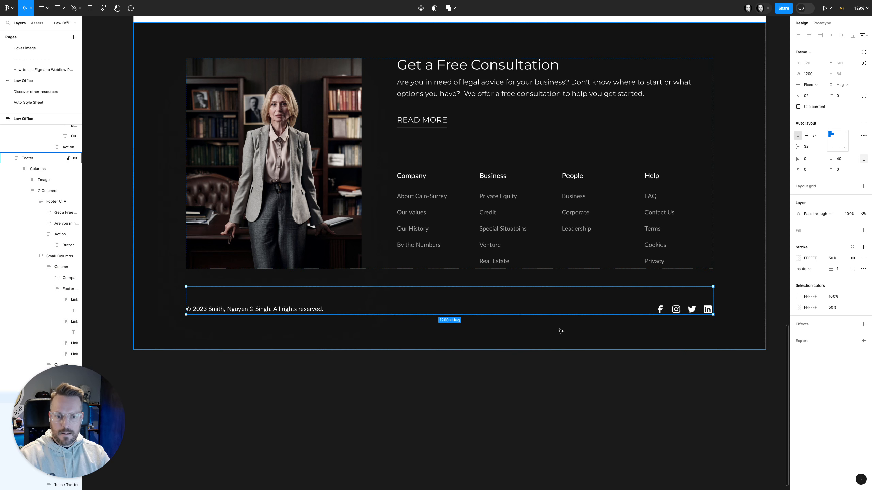
click(287, 296)
mouse_move(56, 42)
click(88, 63)
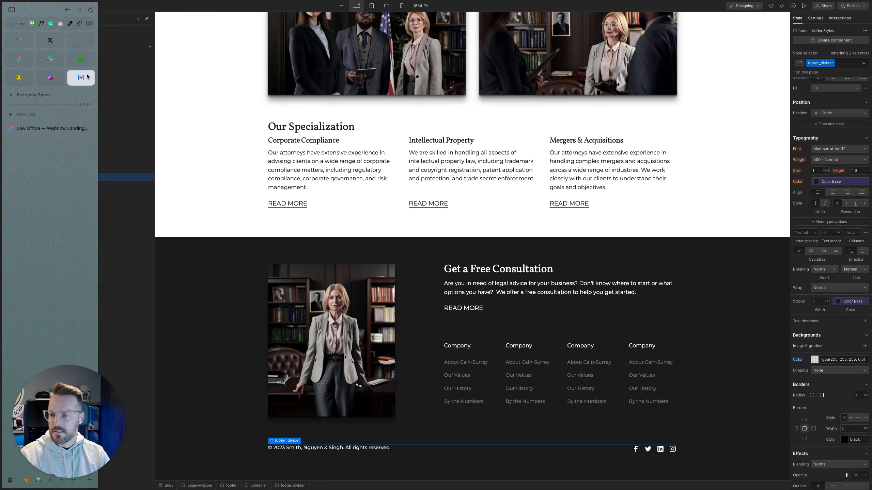
scroll(839, 169, up, 5)
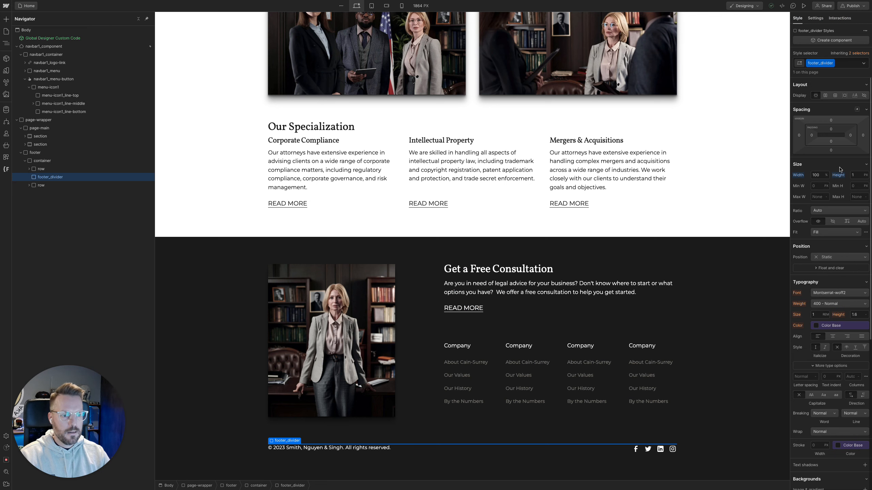
click(831, 151)
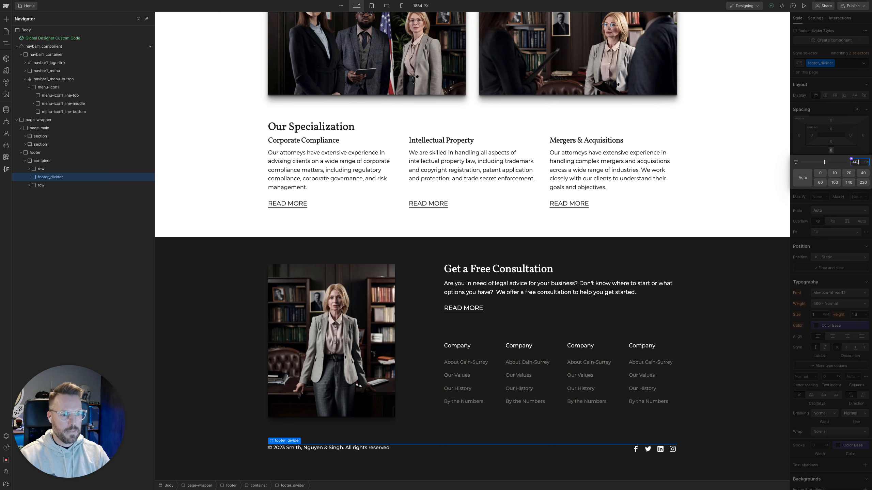
key(Return)
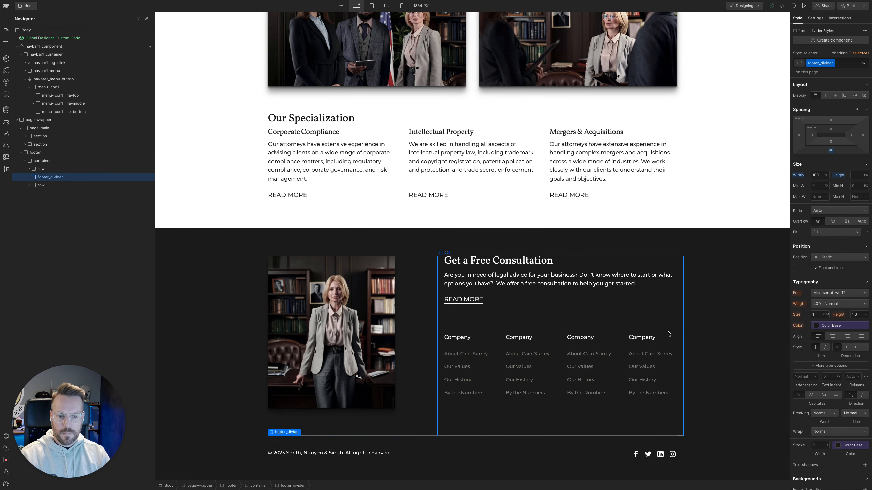
click(671, 331)
scroll(719, 386, down, 1)
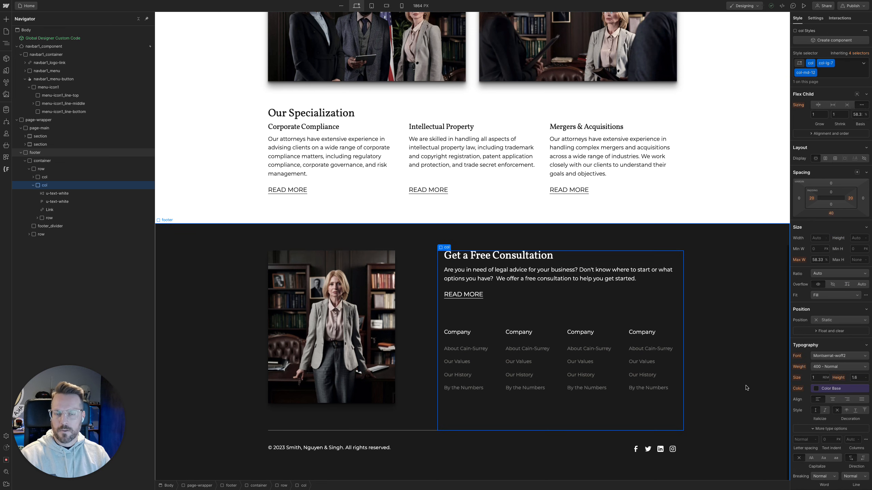
click(435, 387)
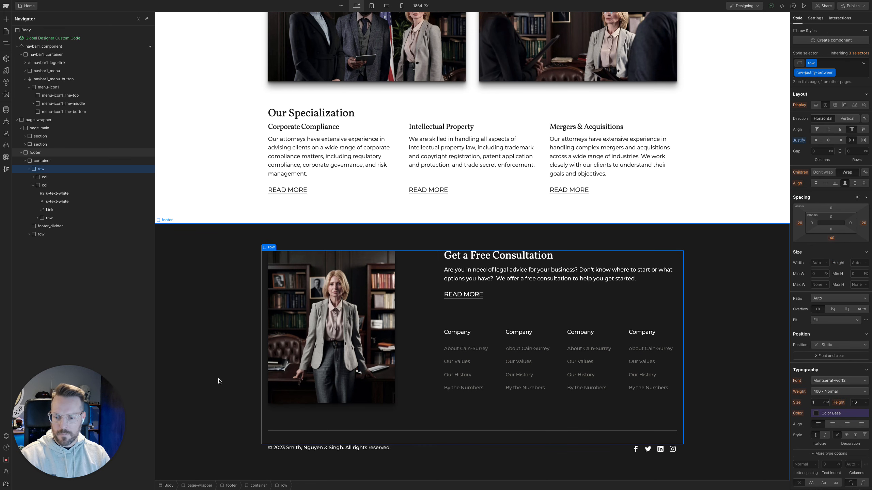
click(219, 382)
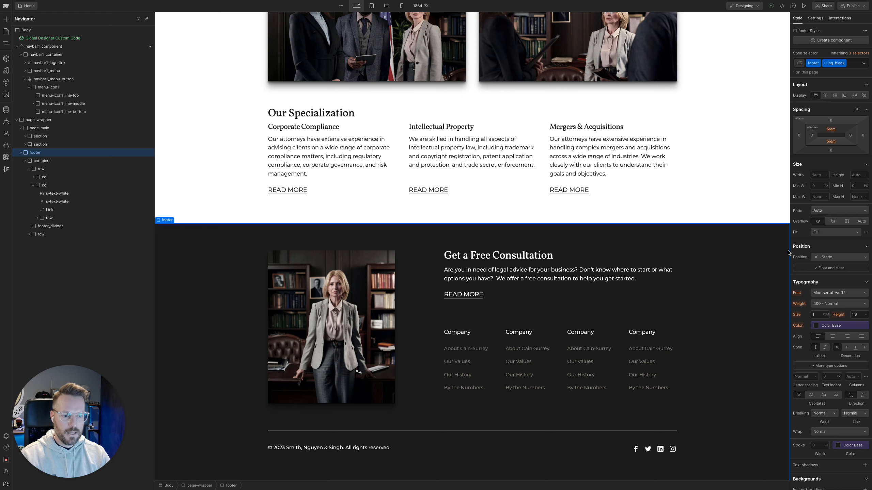
At the tablet breakpoint, set the top margin of the footer_divider to 40 px
click(375, 9)
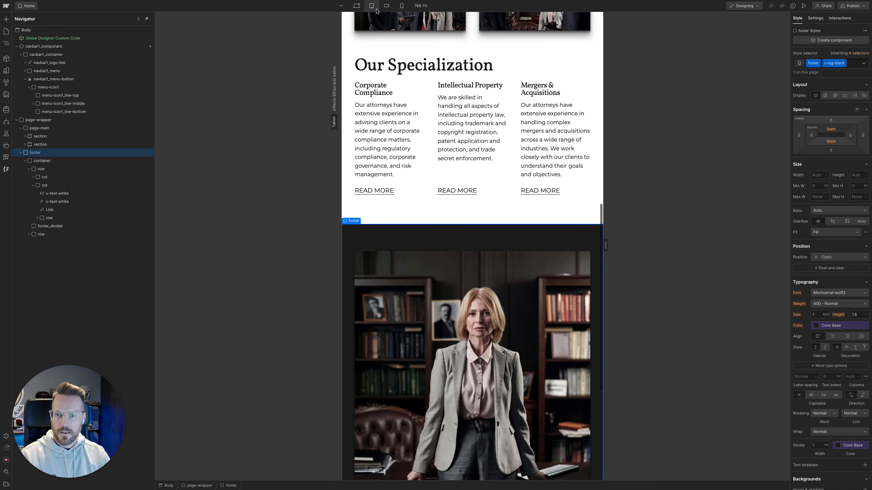
scroll(523, 395, down, 10)
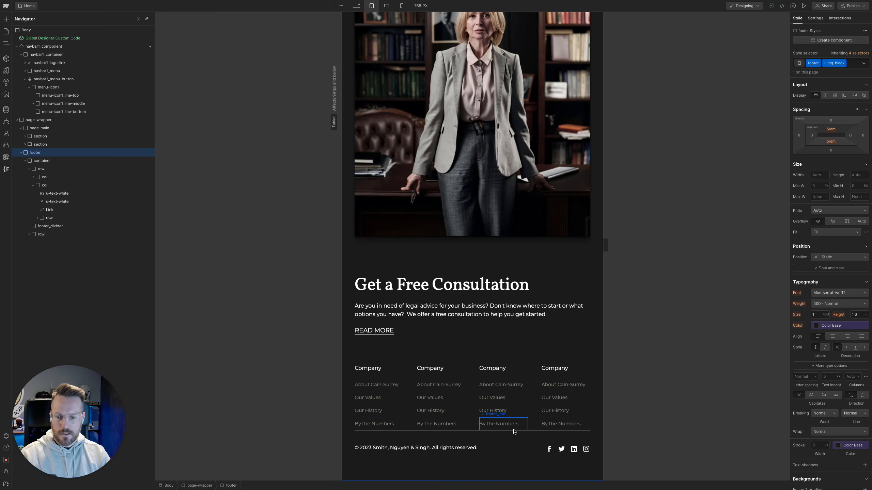
click(48, 227)
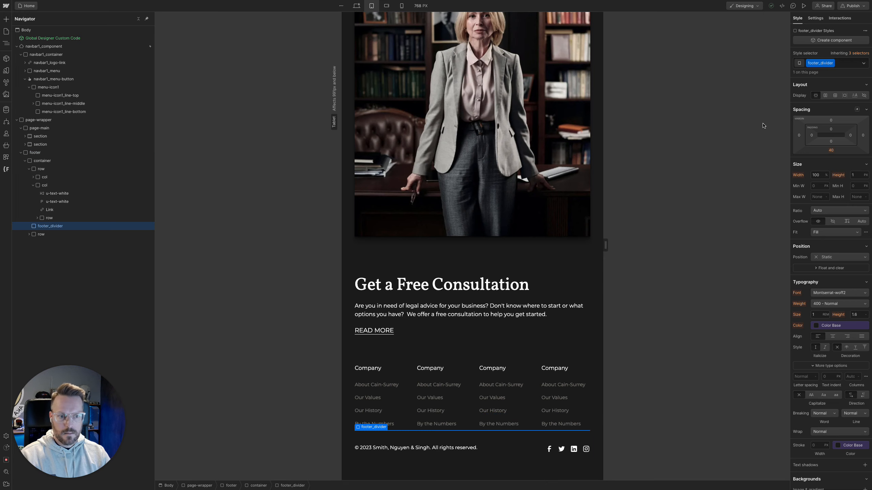
click(831, 121)
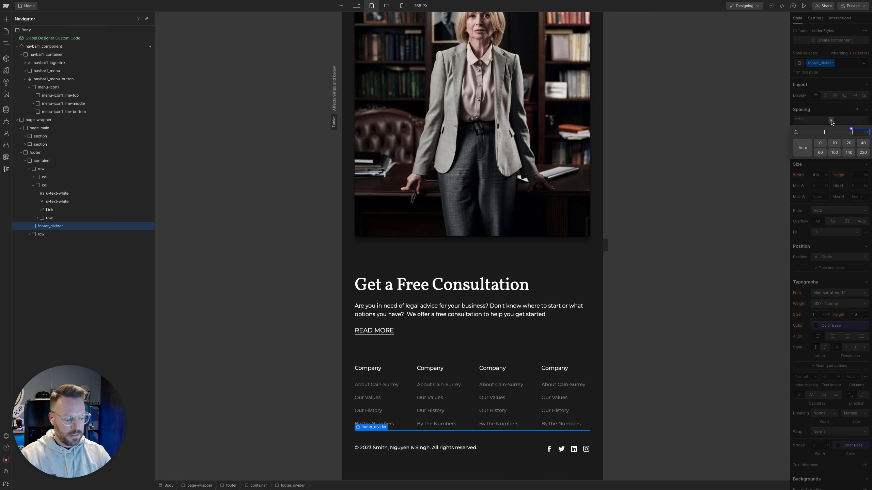
text(40)
key(Return)
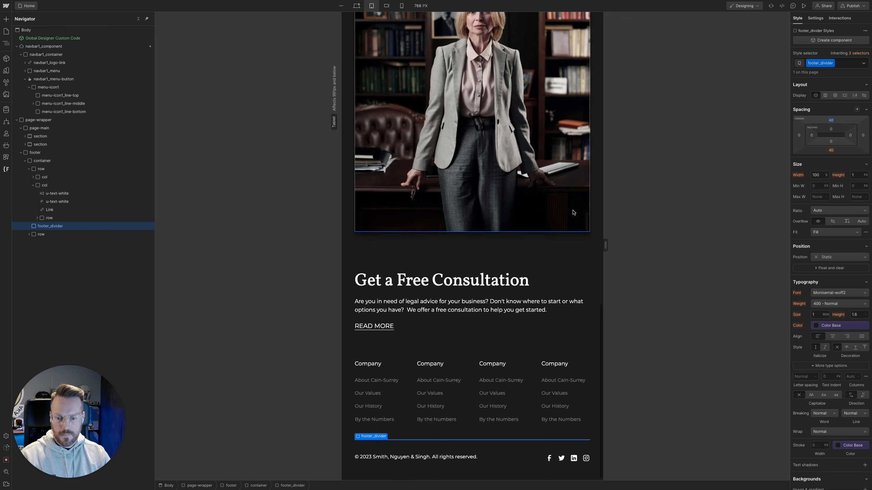
Preview the footer at the mobile landscape and mobile portrait breakpoints, resizing the canvas to 480 px and varying the portrait width
click(387, 5)
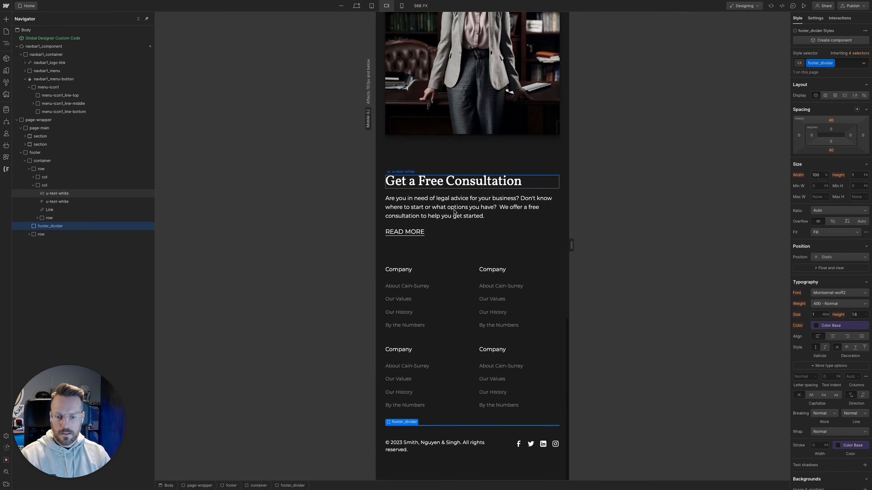
drag(571, 245, 556, 245)
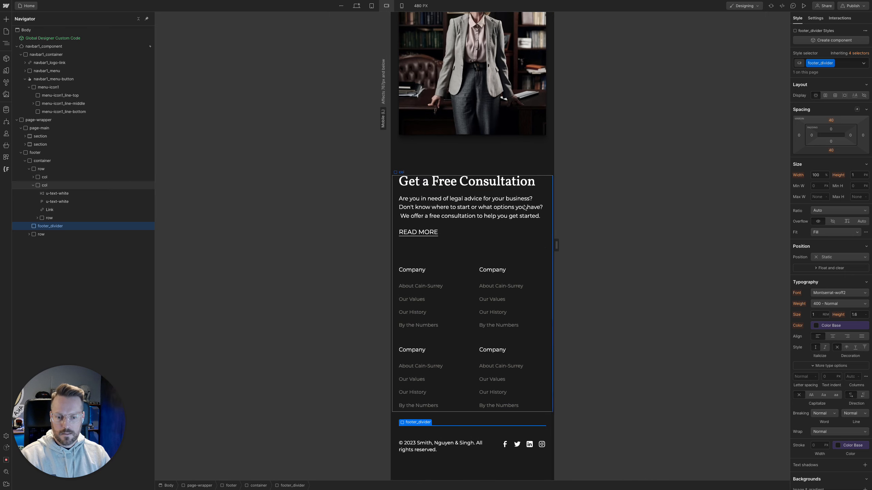
click(401, 6)
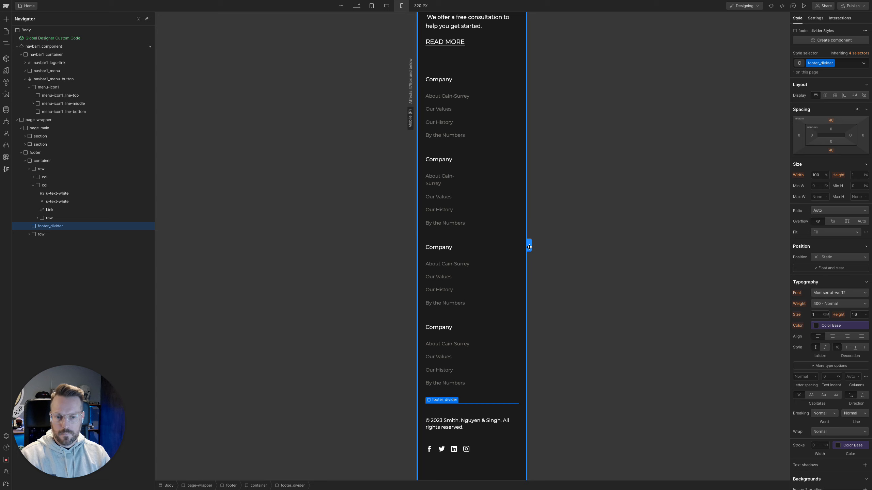
drag(528, 245, 585, 290)
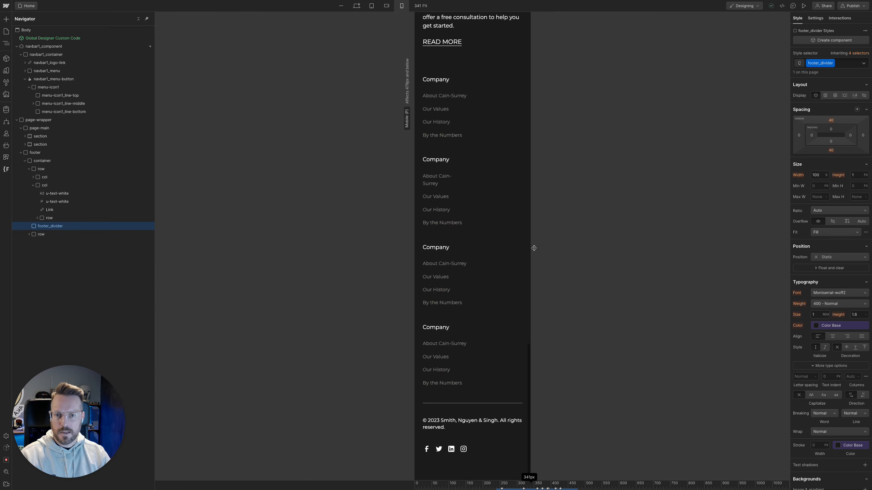
Return to the desktop breakpoint and review the whole page layout from the navbar to the footer
click(357, 6)
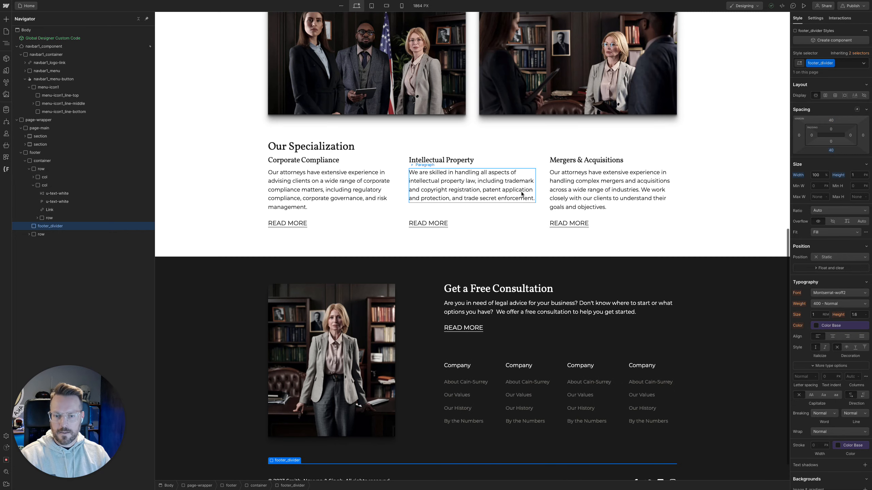
scroll(604, 285, up, 12)
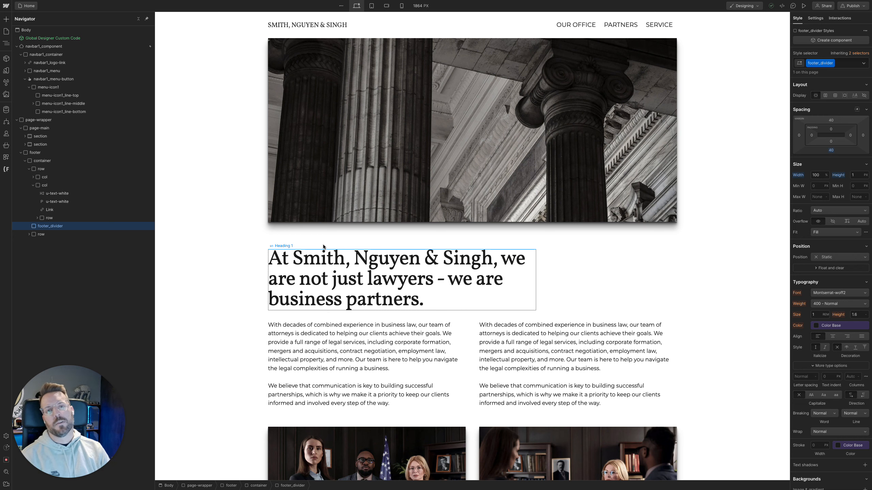
scroll(405, 192, down, 5)
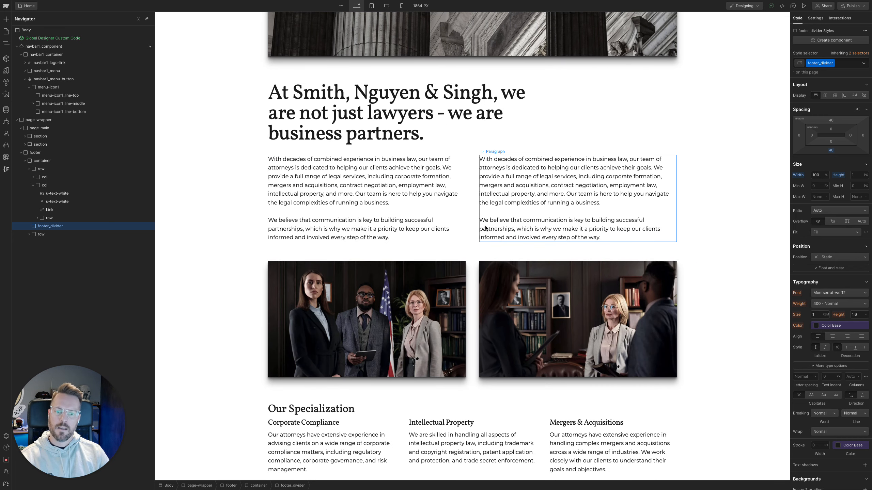
scroll(476, 262, down, 9)
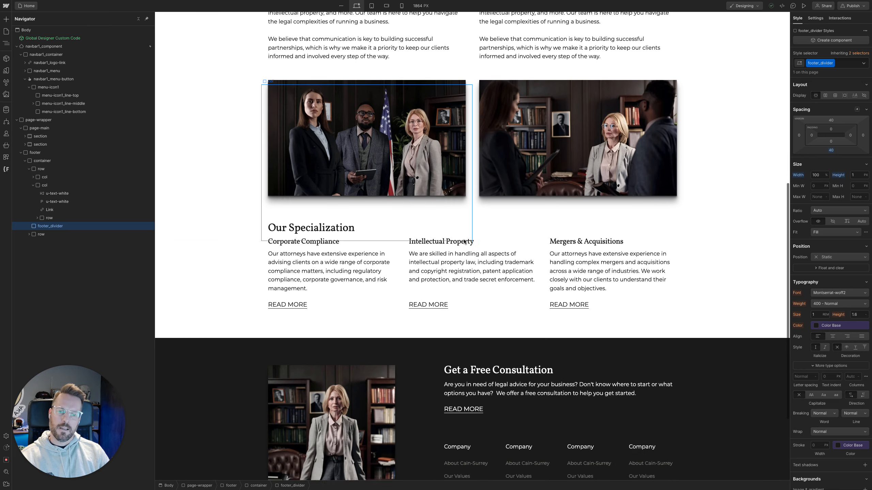
scroll(443, 239, up, 16)
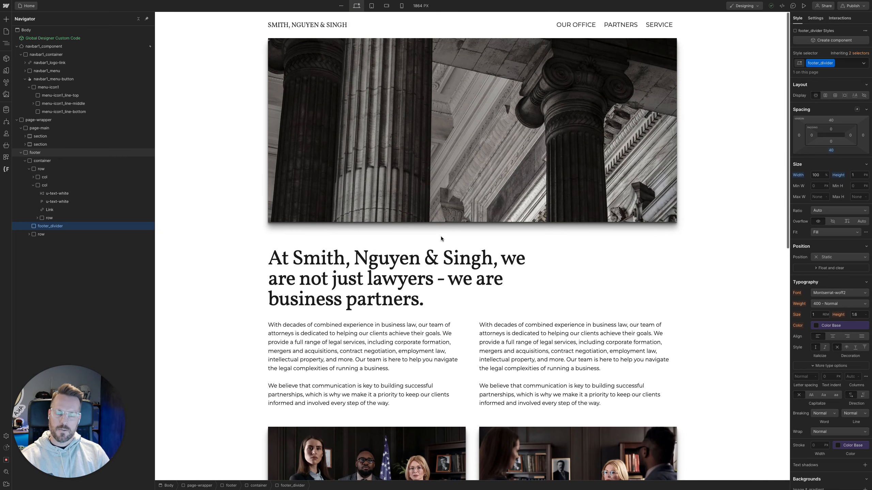
scroll(441, 237, down, 2)
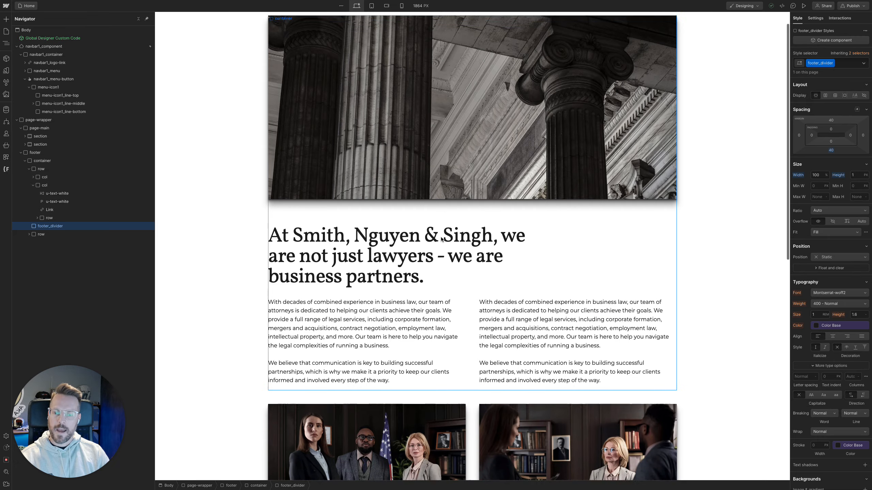
scroll(467, 251, down, 1)
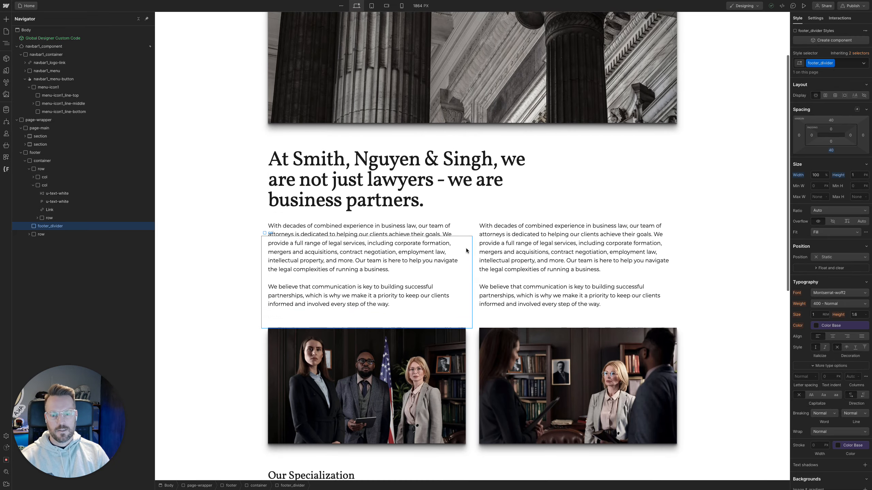
scroll(466, 250, down, 5)
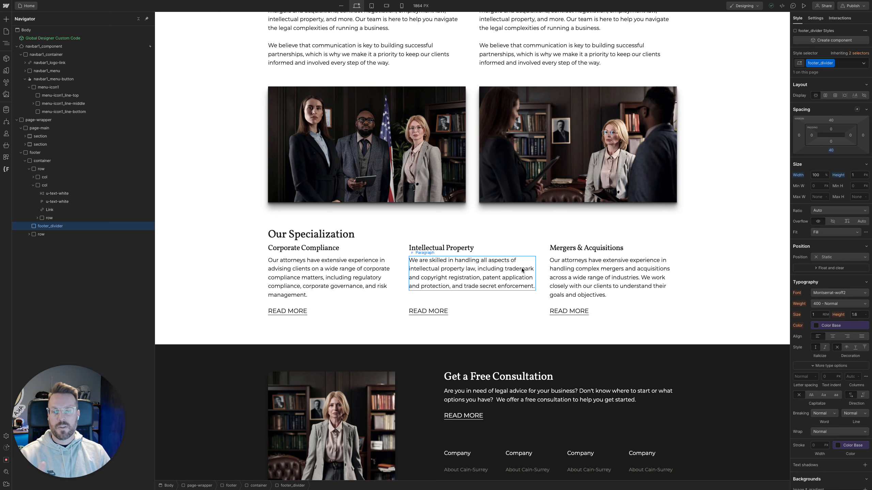
scroll(520, 271, down, 3)
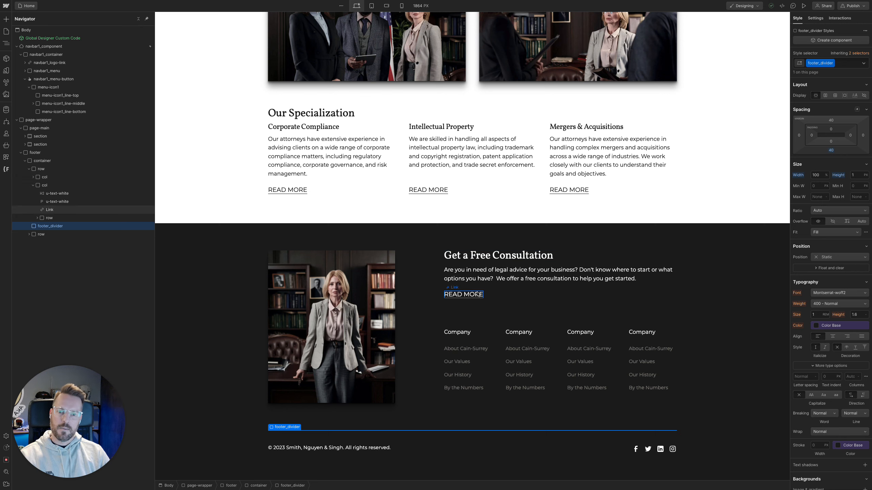
scroll(435, 248, up, 3)
scroll(435, 248, up, 8)
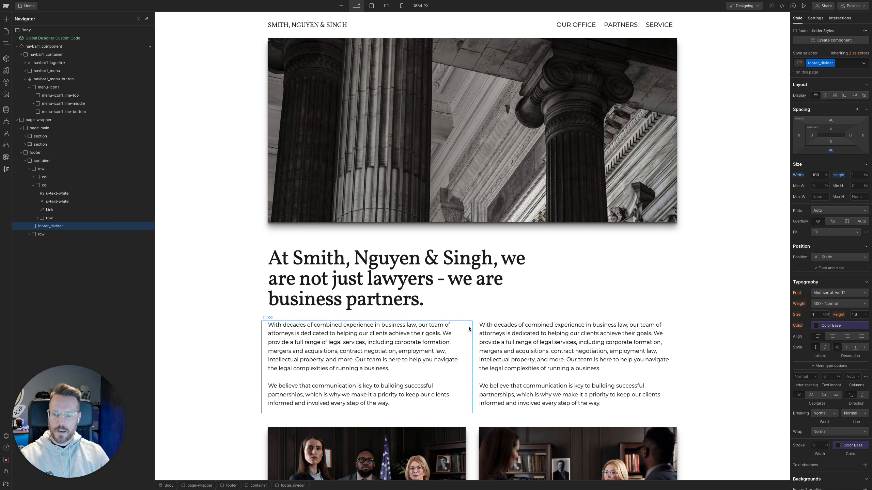
scroll(475, 330, down, 1)
scroll(475, 330, down, 4)
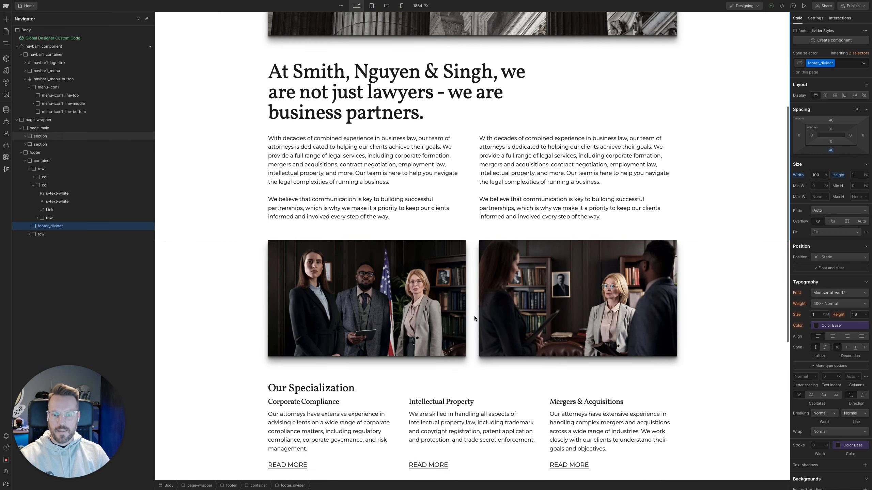
Select the column holding the second team photo and the first intro paragraph's column to inspect their classes and spacing
click(481, 240)
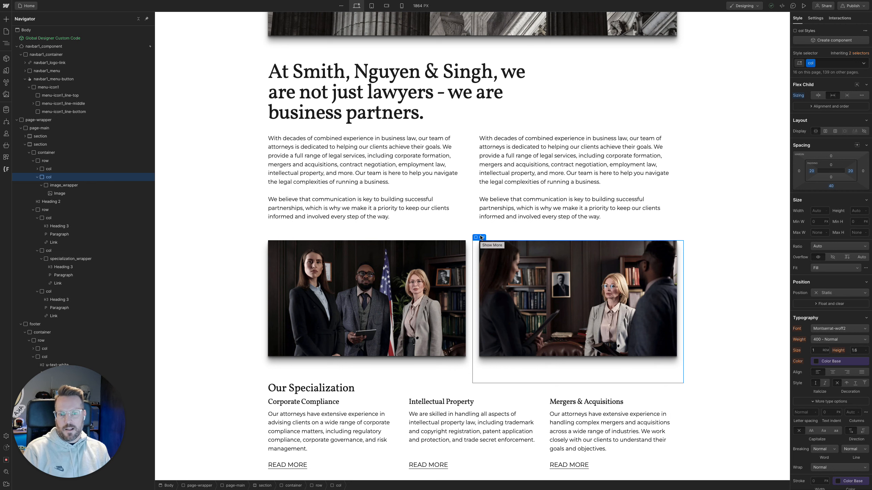
scroll(470, 221, up, 3)
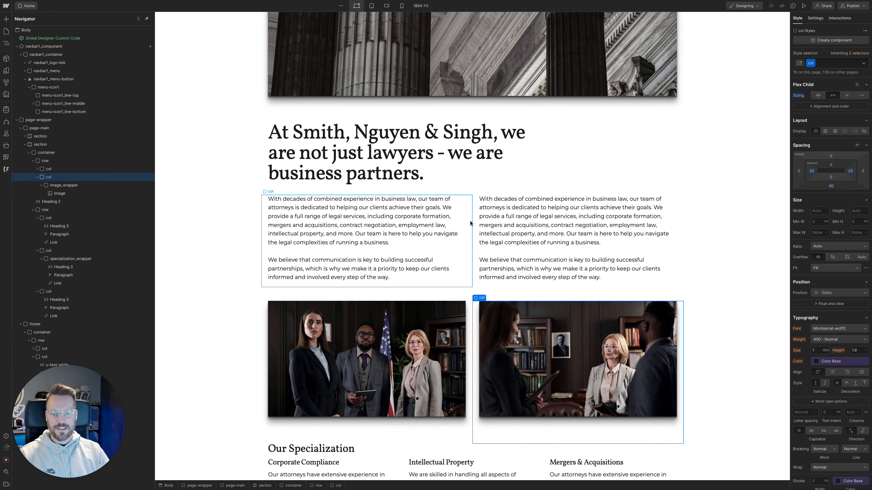
click(471, 223)
scroll(489, 290, down, 1)
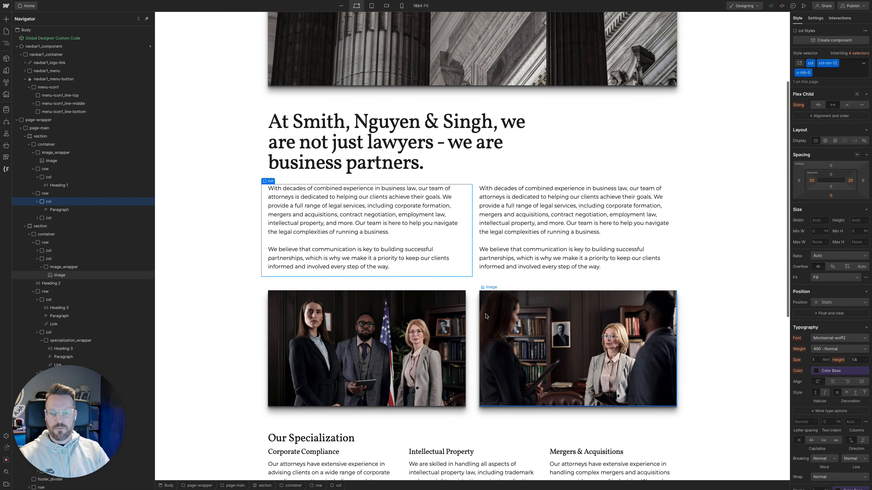
Examine the complete desktop page from the navbar and hero image through the intro text and specialization section to the footer
scroll(473, 311, up, 2)
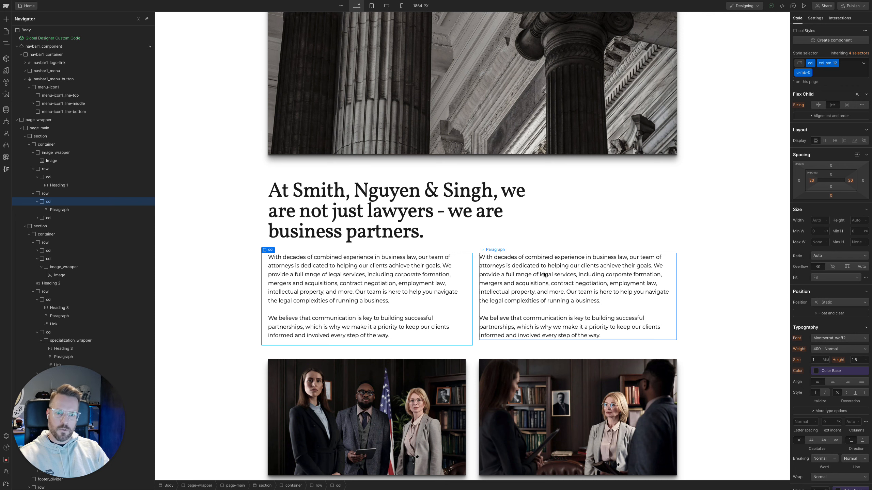
scroll(547, 275, down, 4)
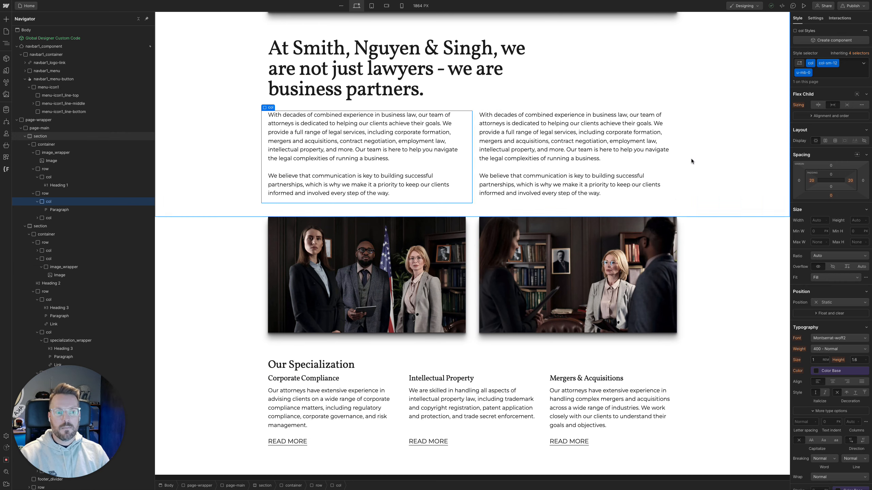
scroll(721, 237, down, 7)
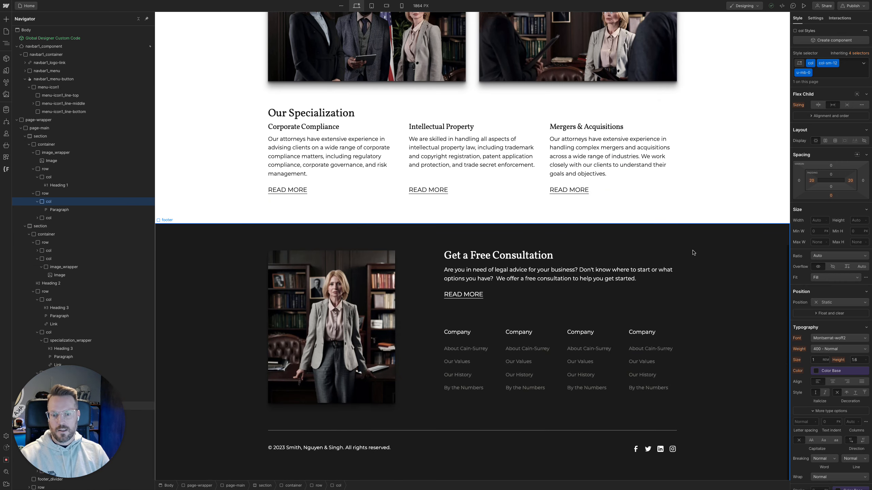
scroll(677, 249, up, 12)
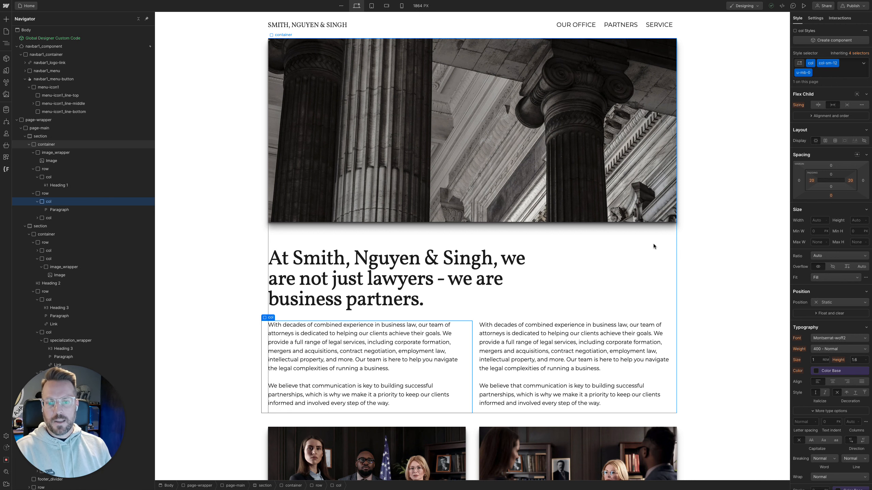
scroll(651, 243, down, 3)
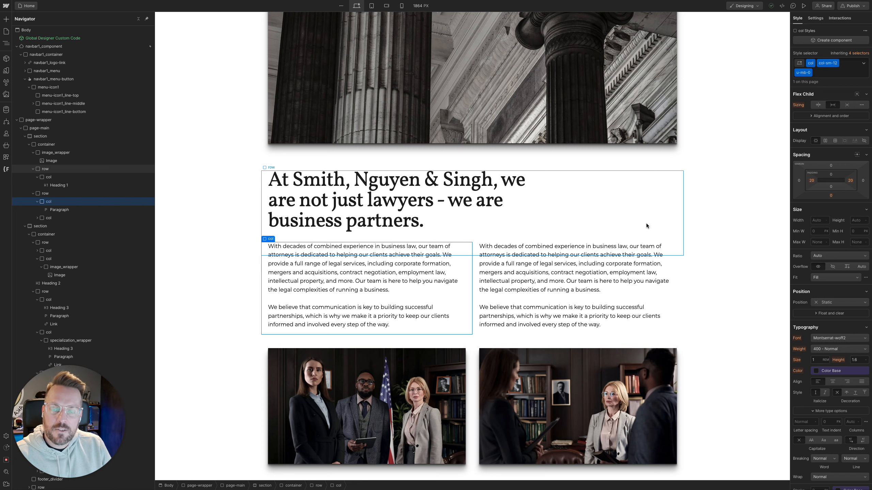
scroll(645, 225, down, 12)
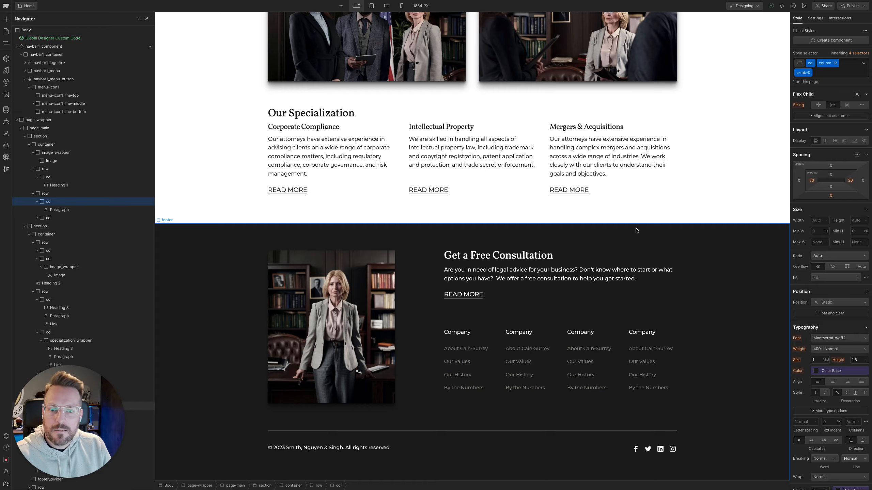
scroll(615, 206, up, 1)
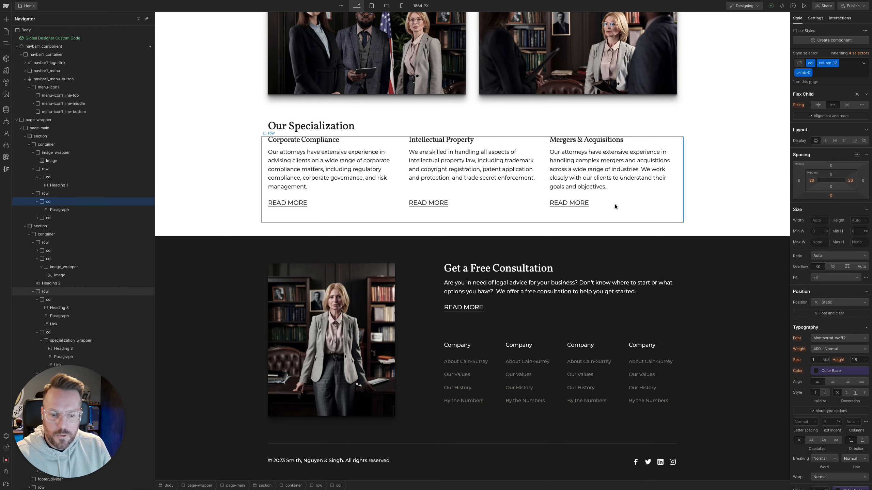
scroll(614, 204, up, 15)
scroll(598, 277, down, 6)
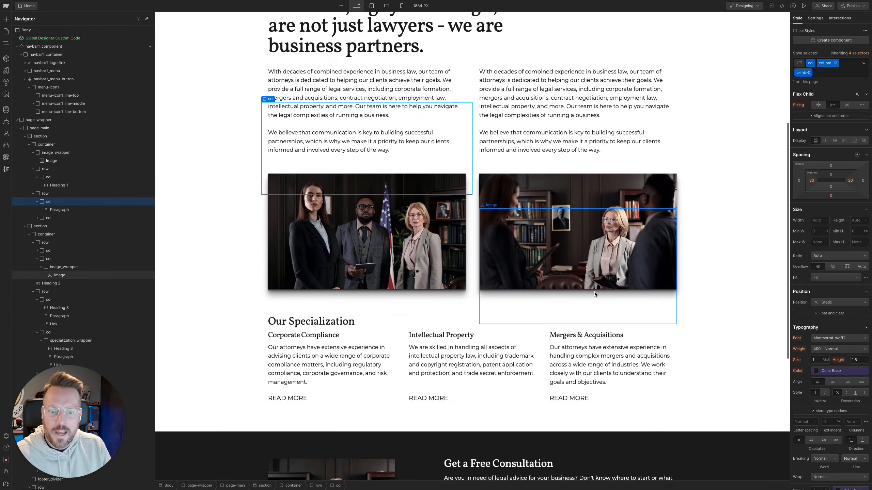
scroll(586, 287, up, 6)
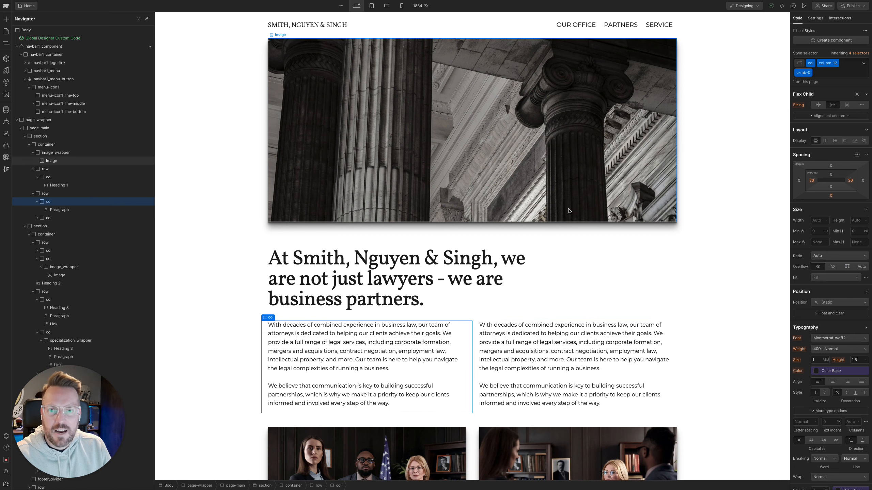
mouse_move(443, 476)
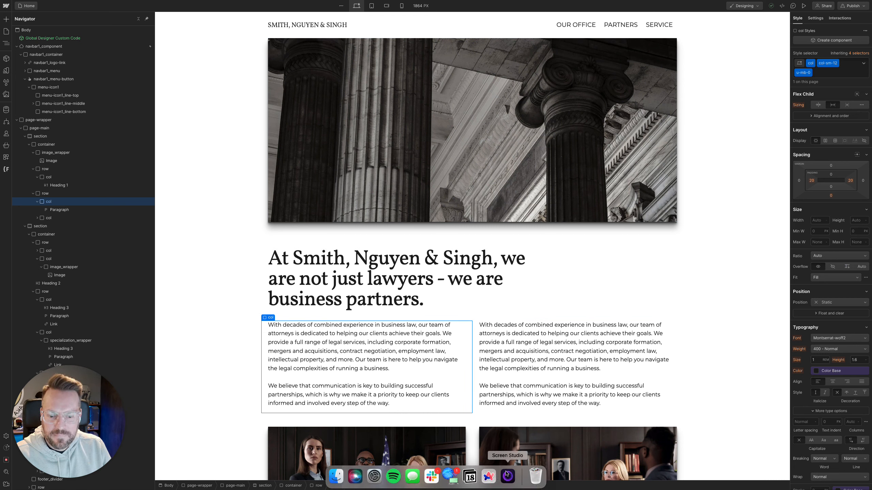